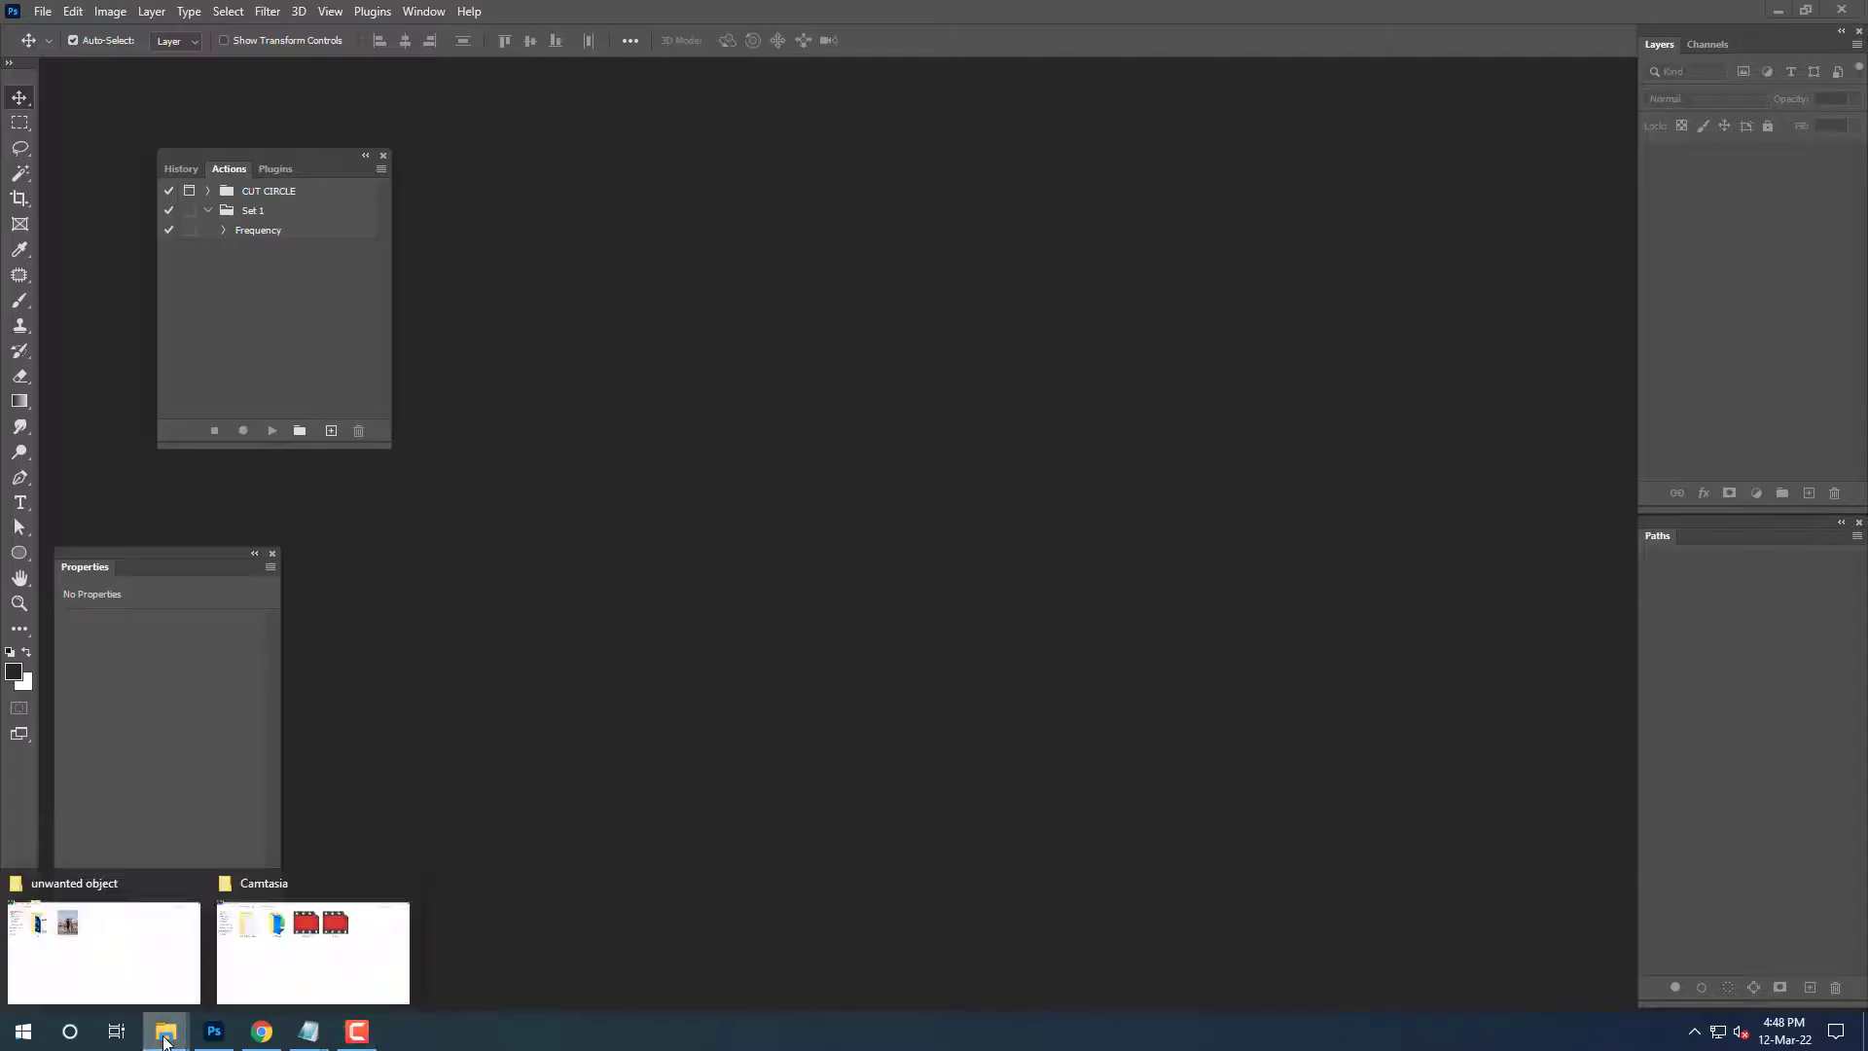
Drag the beach photo 222.jpg from File Explorer into Photoshop.
{"action": "left_click", "coordinate": [104, 952]}
{"action": "left_click_drag", "start_coordinate": [584, 214], "coordinate": [943, 615]}
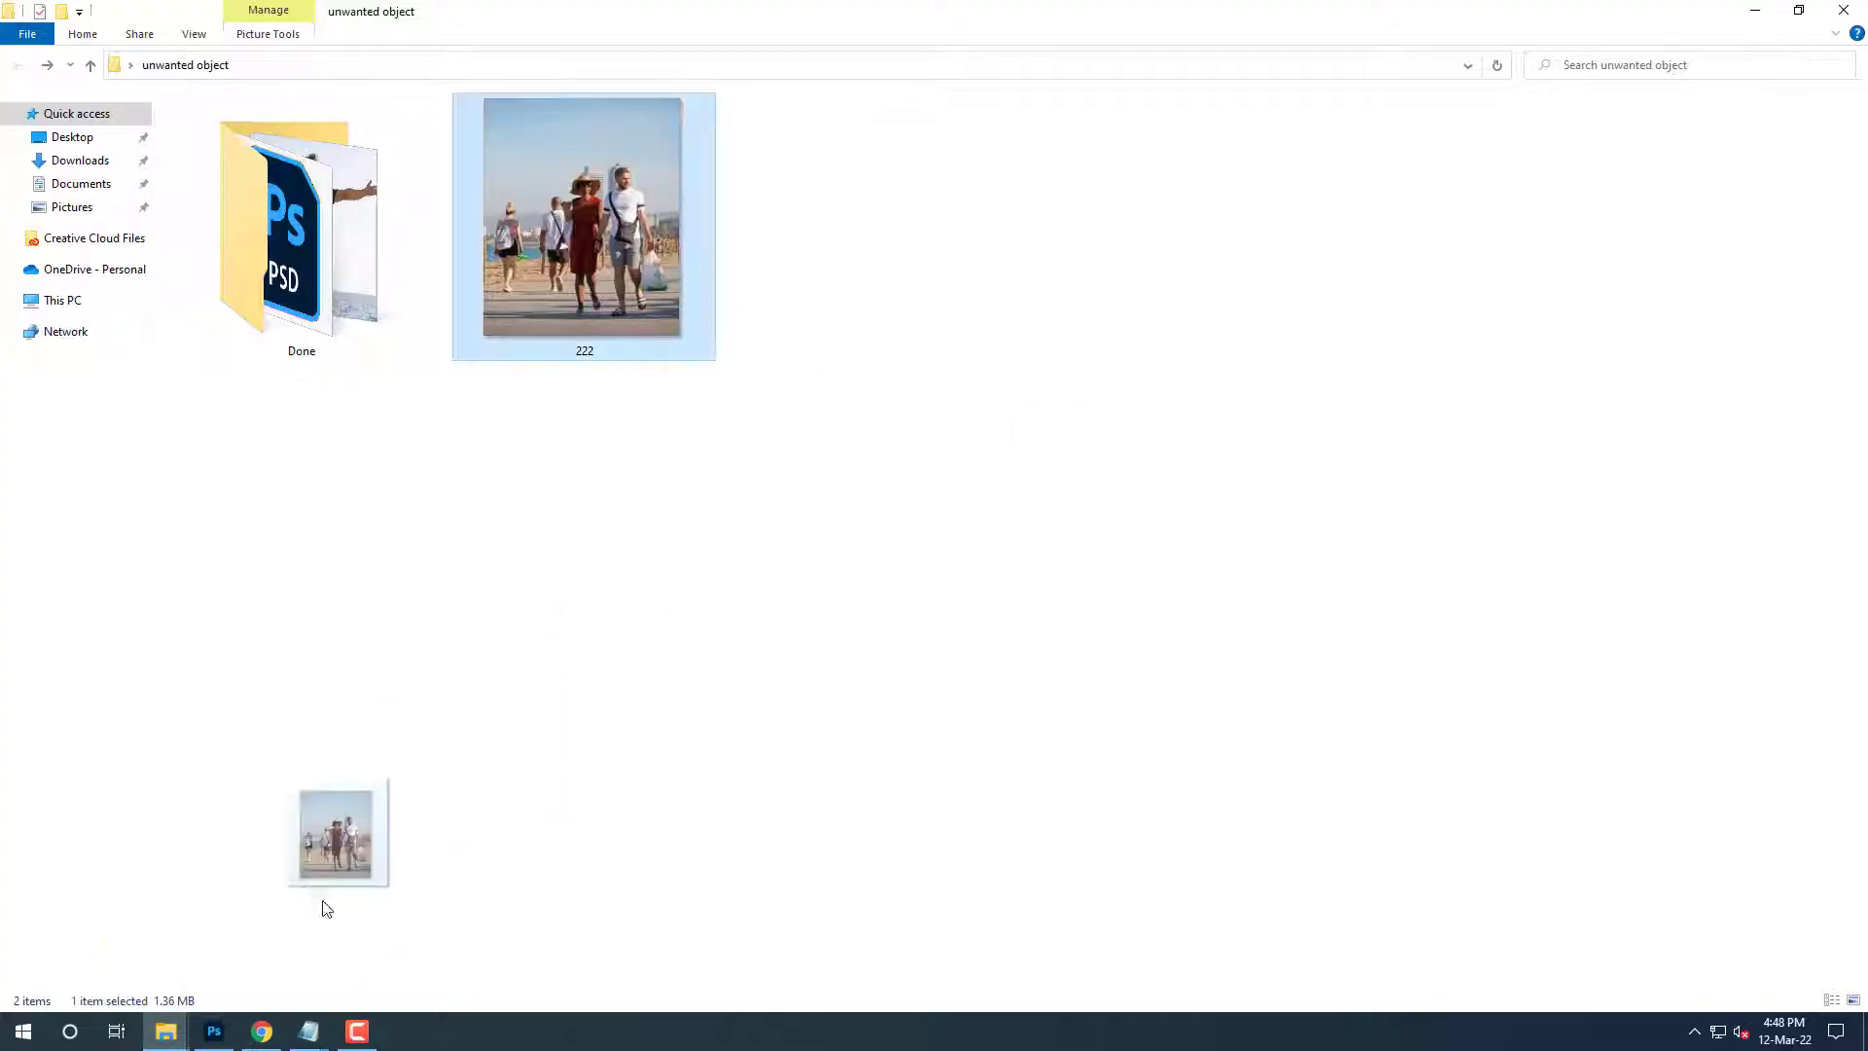
Duplicate the Background into Layer 1 and set up the Clone Stamp tool.
{"action": "key", "text": "ctrl+j"}
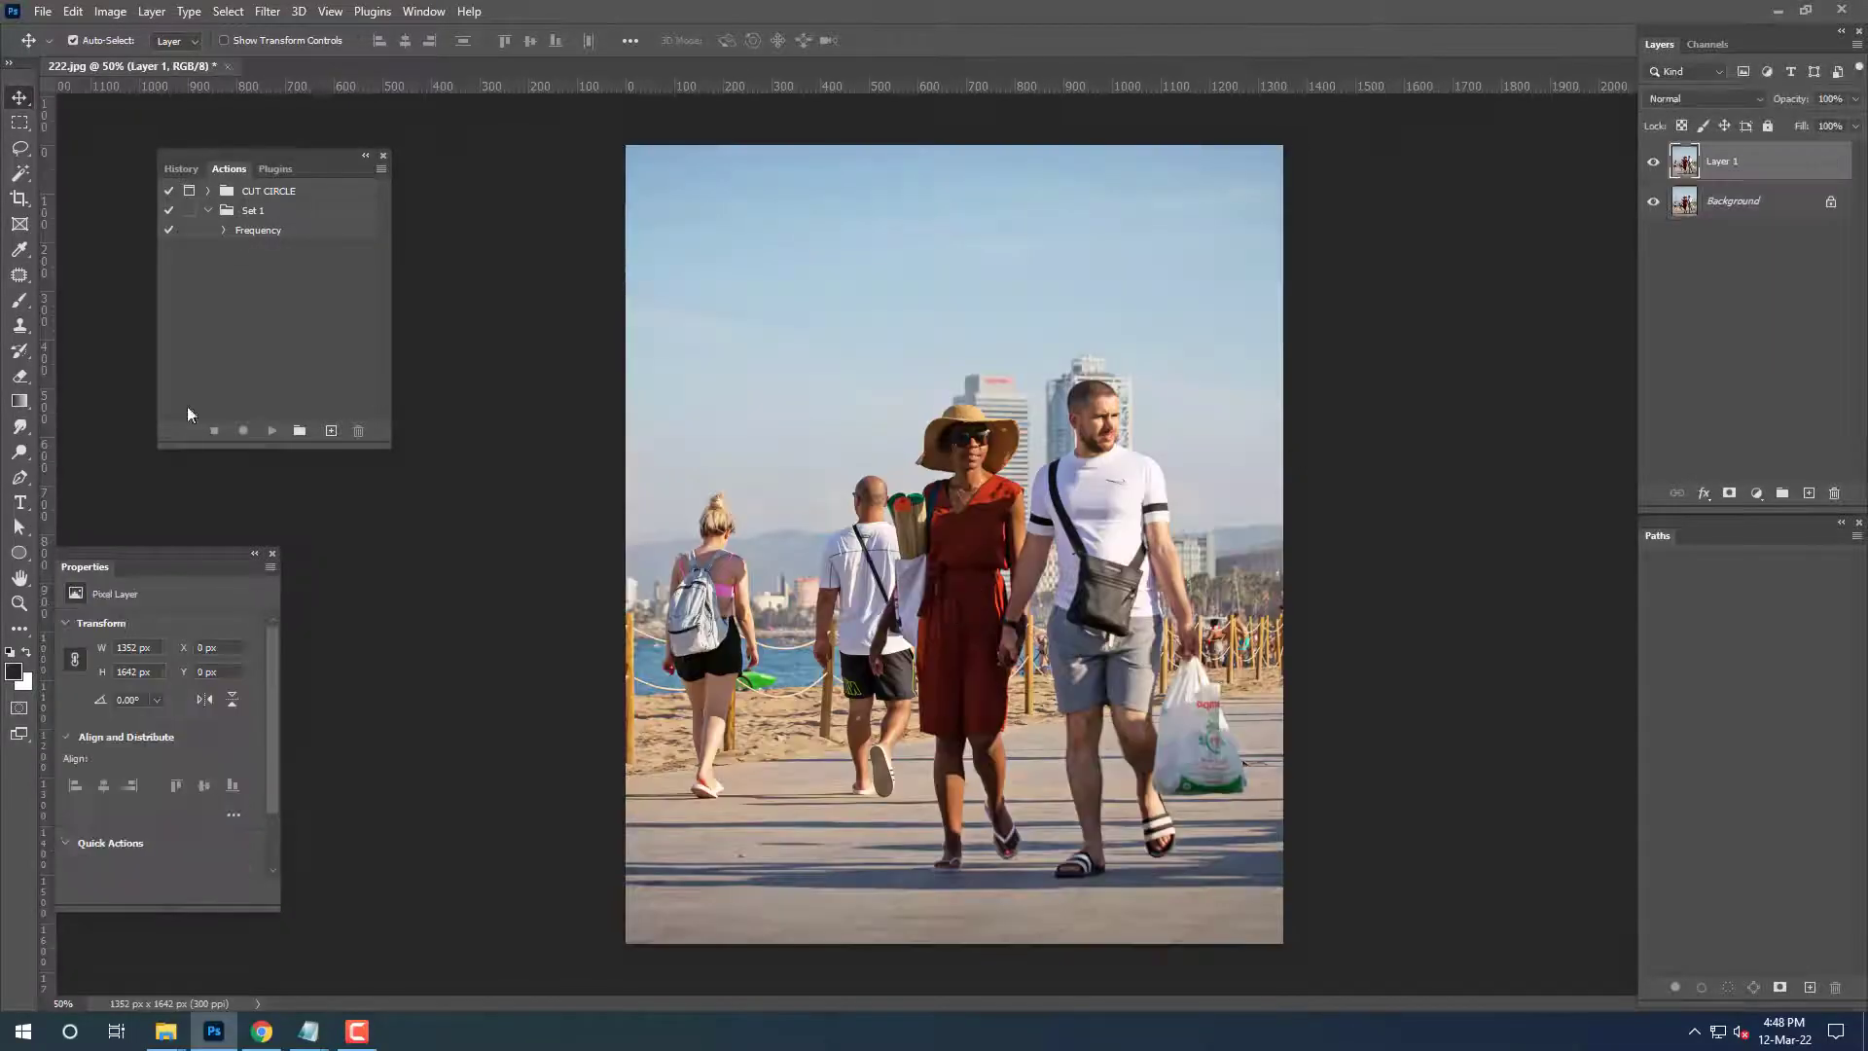
{"action": "left_click", "coordinate": [19, 325]}
{"action": "left_click_drag", "start_coordinate": [653, 807], "coordinate": [833, 807]}
{"action": "scroll", "coordinate": [833, 808], "scroll_direction": "up", "scroll_amount": 10}
{"action": "key", "text": "shift+s"}
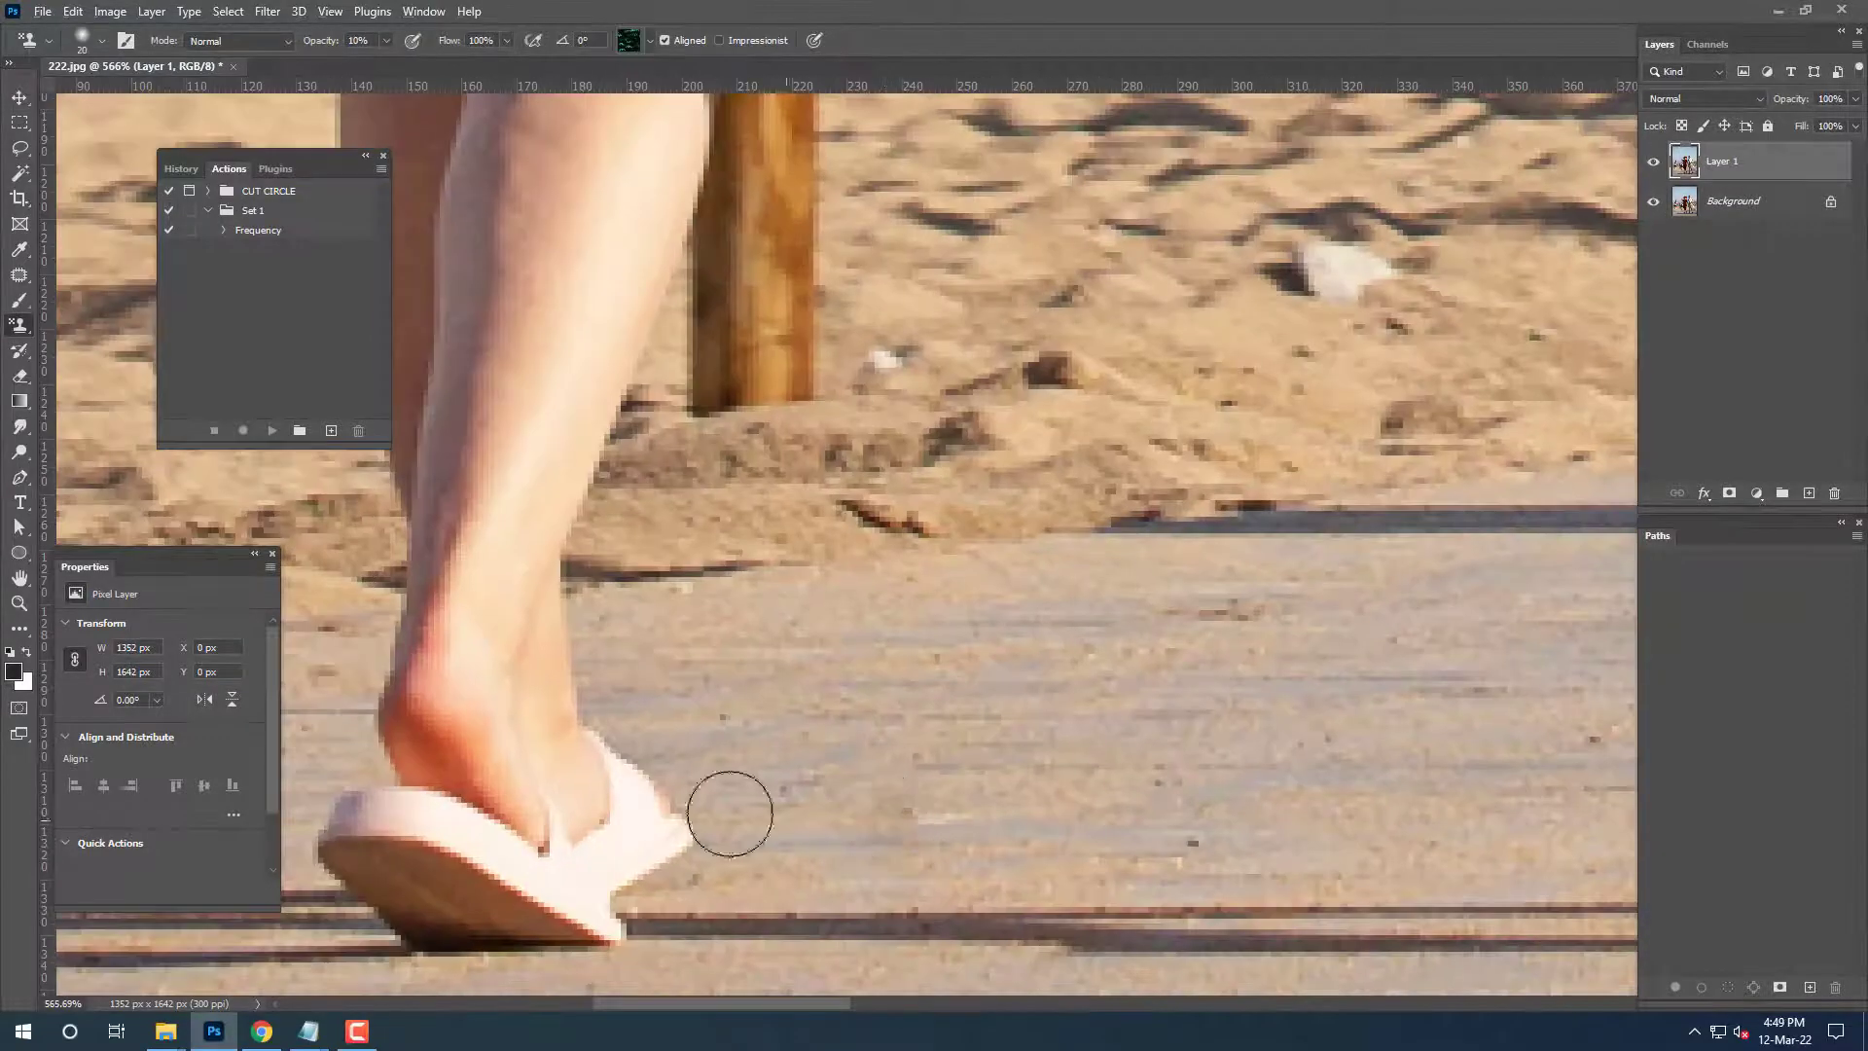
{"action": "key", "text": "shift+s"}
Clone sand over the walker's heel, ankle and white shoe.
{"action": "left_click_drag", "start_coordinate": [798, 832], "coordinate": [1090, 832]}
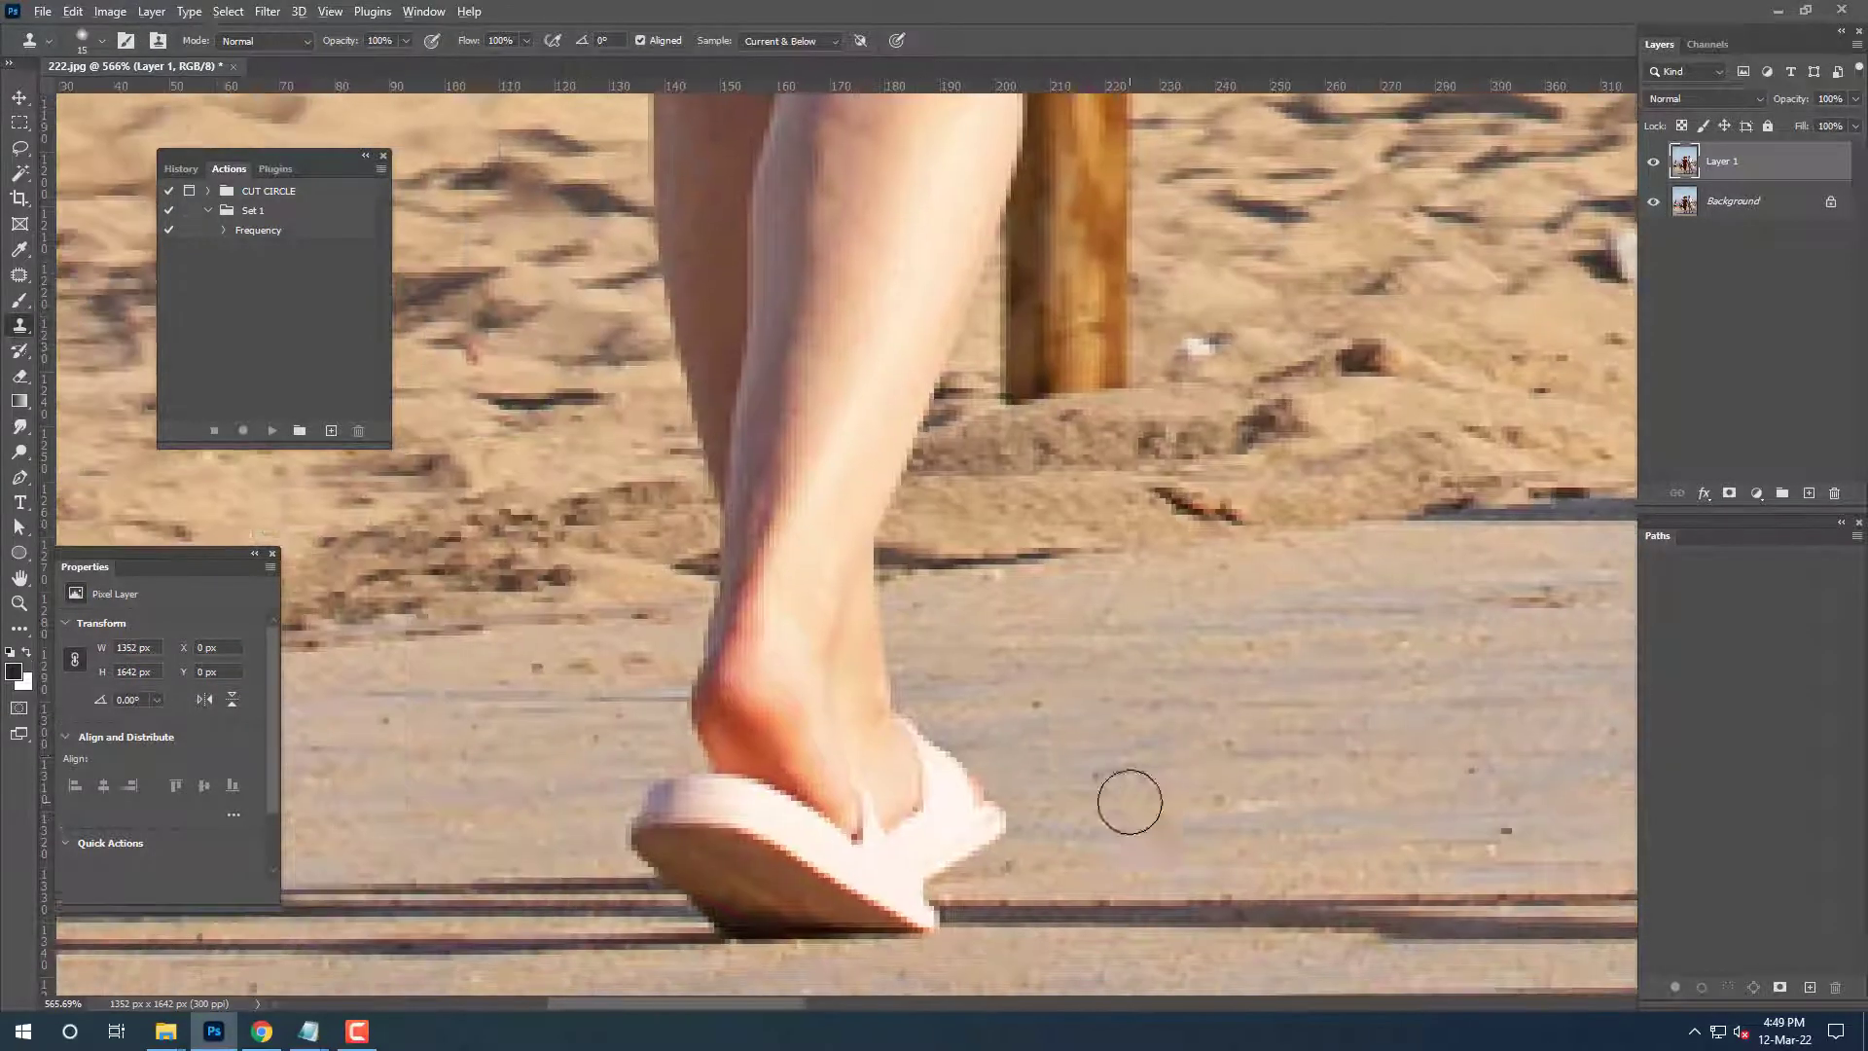
{"action": "mouse_move", "coordinate": [710, 739]}
{"action": "left_mouse_down"}
{"action": "mouse_move", "coordinate": [876, 751]}
{"action": "mouse_move", "coordinate": [876, 659]}
{"action": "left_mouse_up"}
{"action": "left_click_drag", "start_coordinate": [1086, 832], "coordinate": [1086, 681]}
{"action": "left_click_drag", "start_coordinate": [963, 672], "coordinate": [877, 619]}
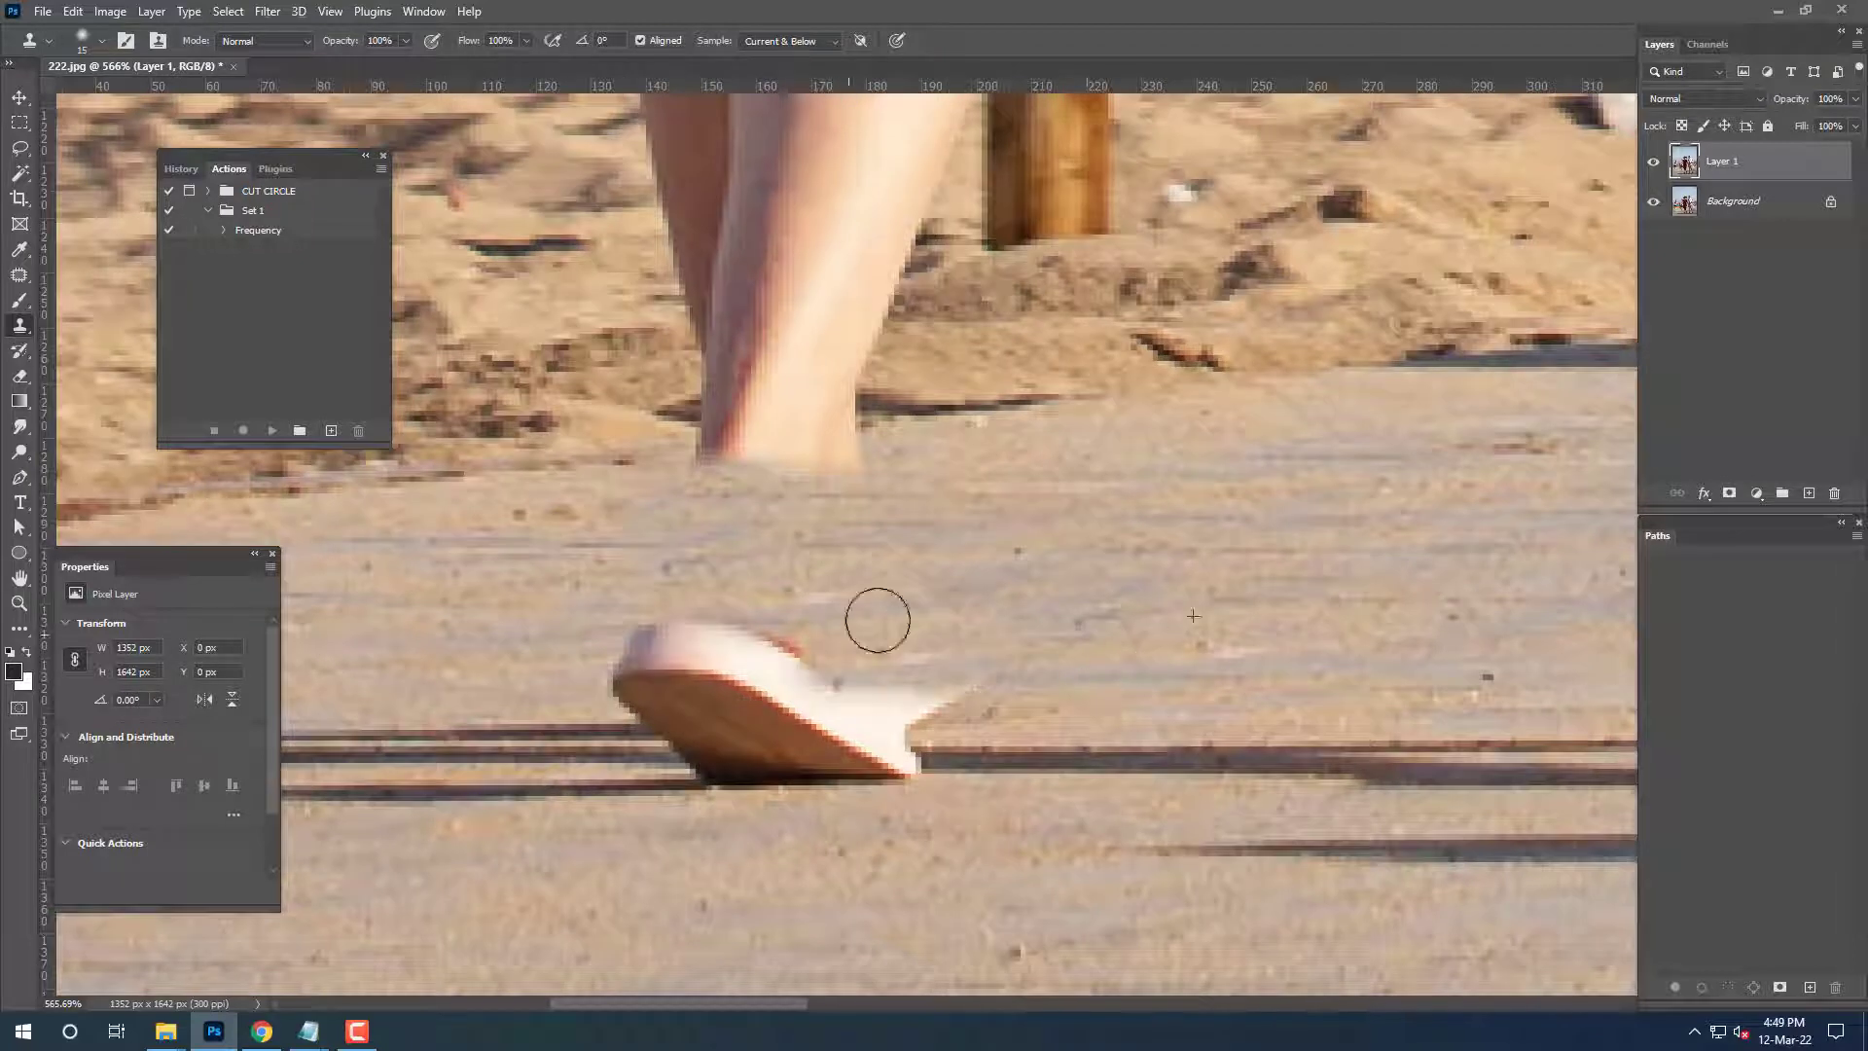
{"action": "mouse_move", "coordinate": [834, 724]}
{"action": "left_mouse_down"}
{"action": "mouse_move", "coordinate": [632, 671]}
{"action": "mouse_move", "coordinate": [797, 588]}
{"action": "left_mouse_up"}
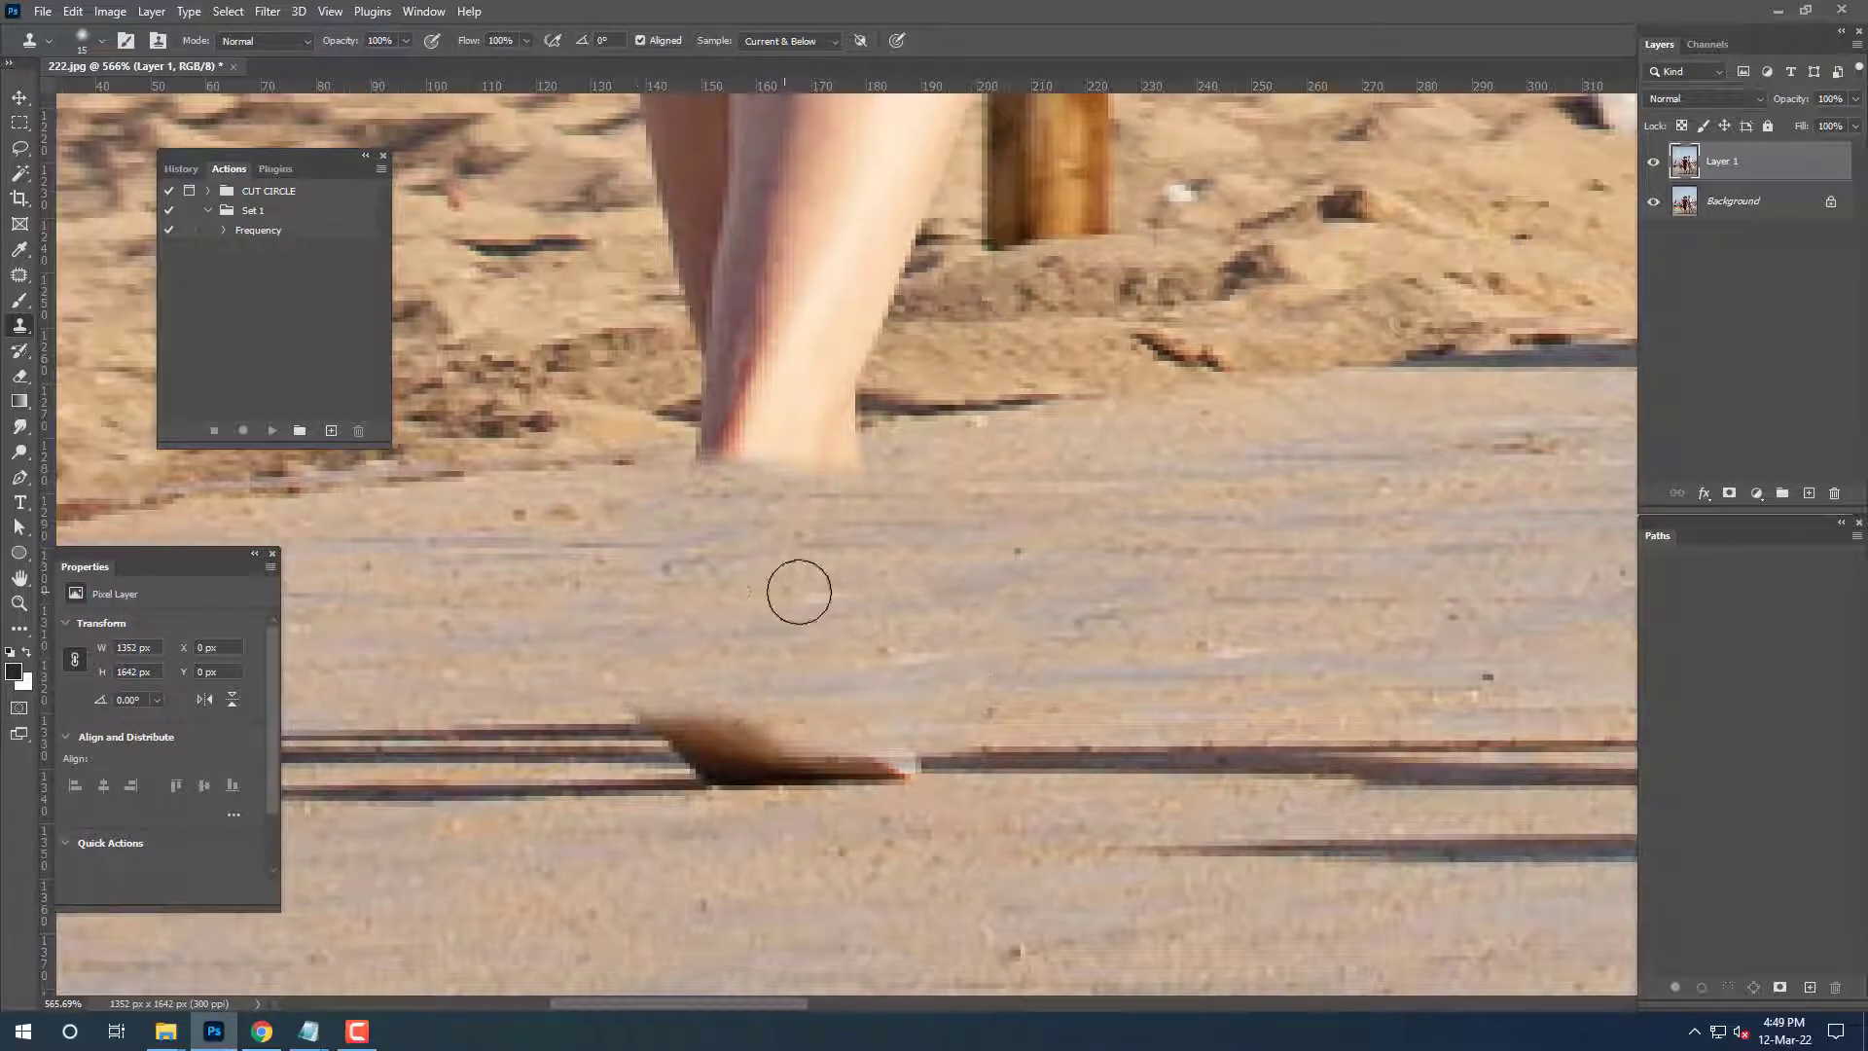
Clone away the dark shadow line running across the pavement where the shoe was.
{"action": "mouse_move", "coordinate": [1135, 661]}
{"action": "left_mouse_down"}
{"action": "mouse_move", "coordinate": [1179, 626]}
{"action": "mouse_move", "coordinate": [1533, 557]}
{"action": "left_mouse_up"}
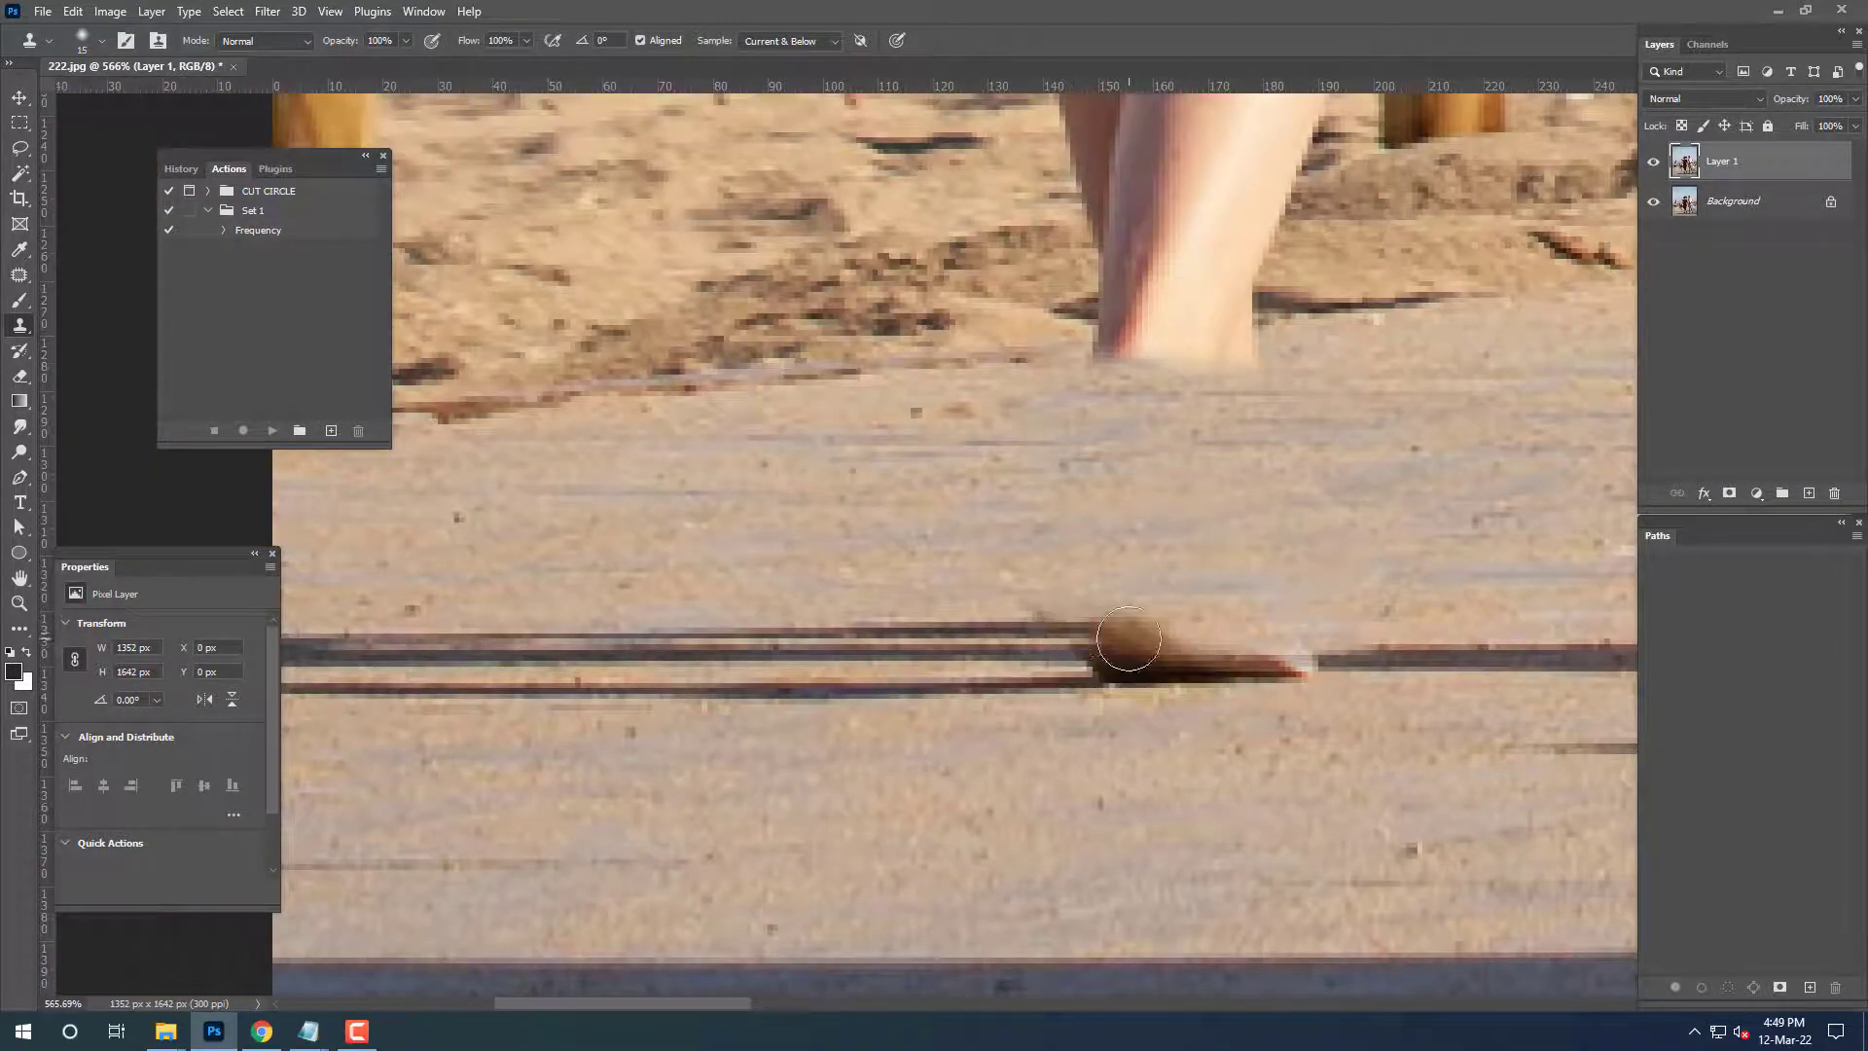
{"action": "mouse_move", "coordinate": [1206, 656]}
{"action": "left_mouse_down"}
{"action": "mouse_move", "coordinate": [1263, 668]}
{"action": "mouse_move", "coordinate": [1189, 678]}
{"action": "left_mouse_up"}
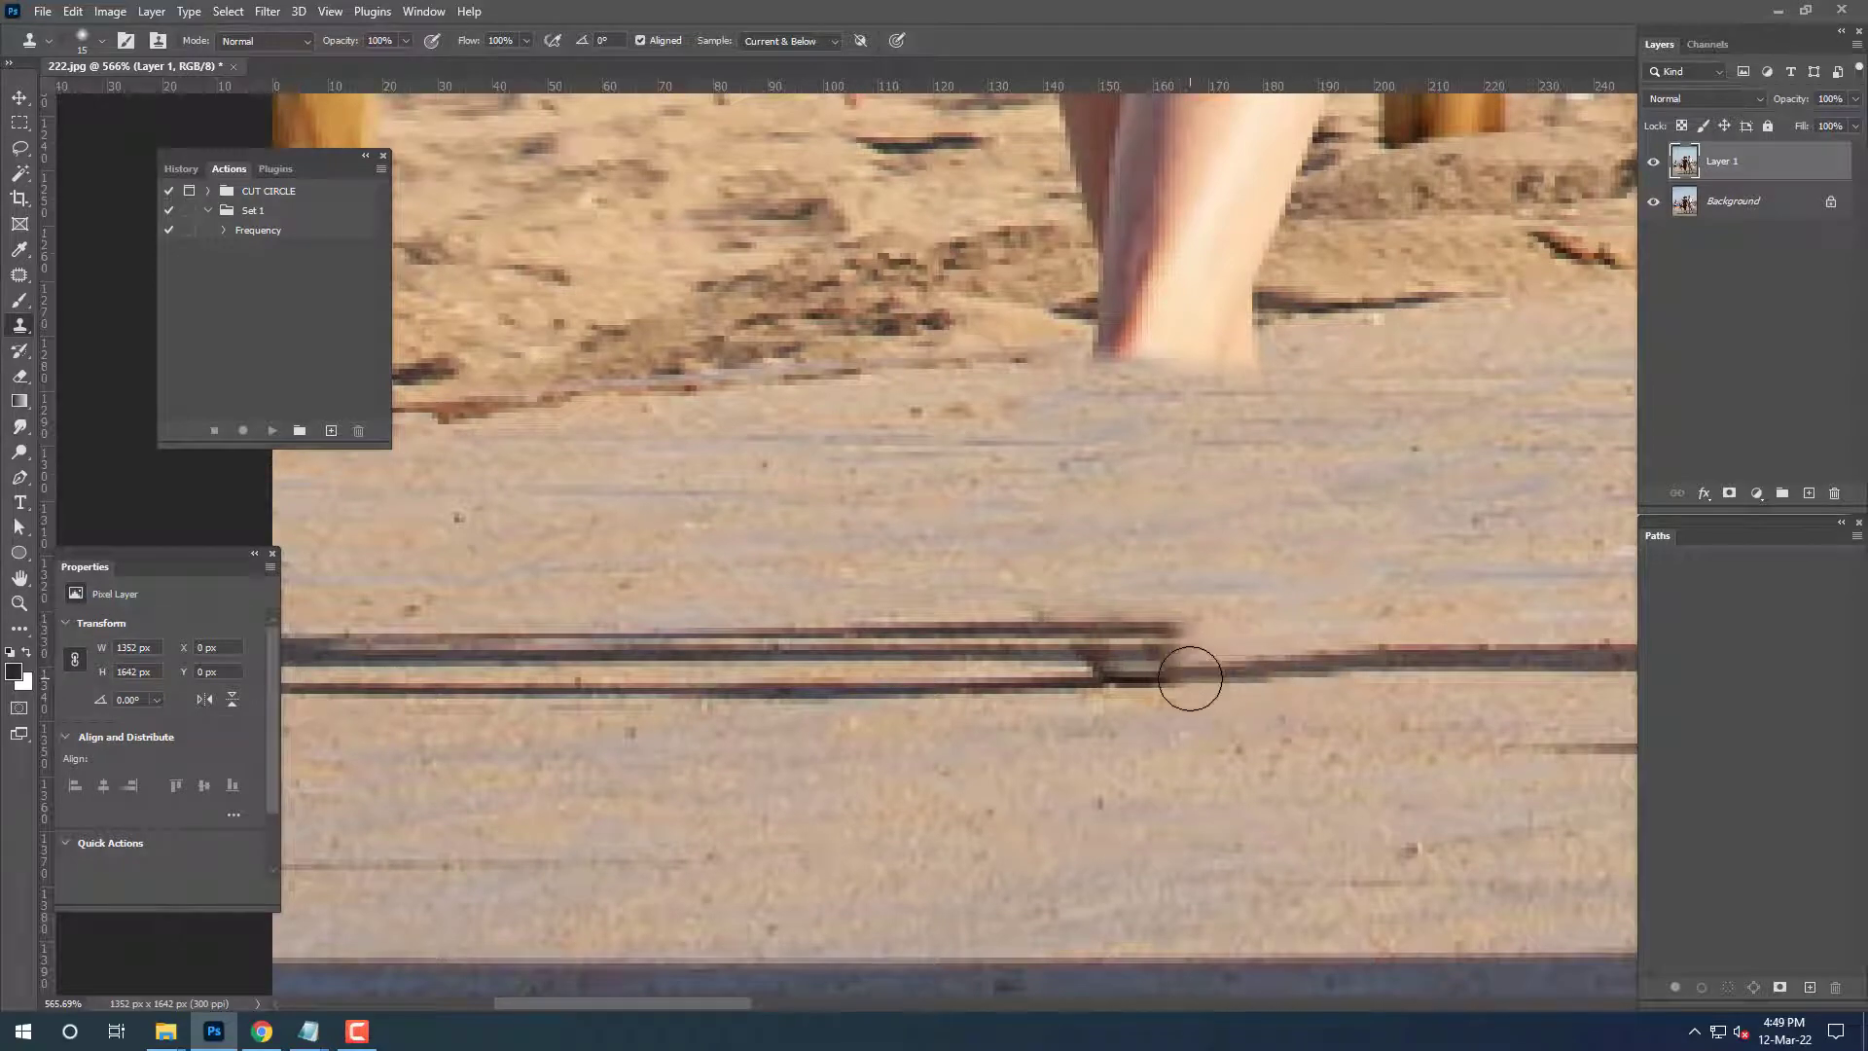
{"action": "scroll", "coordinate": [1396, 596], "scroll_direction": "down", "scroll_amount": 5}
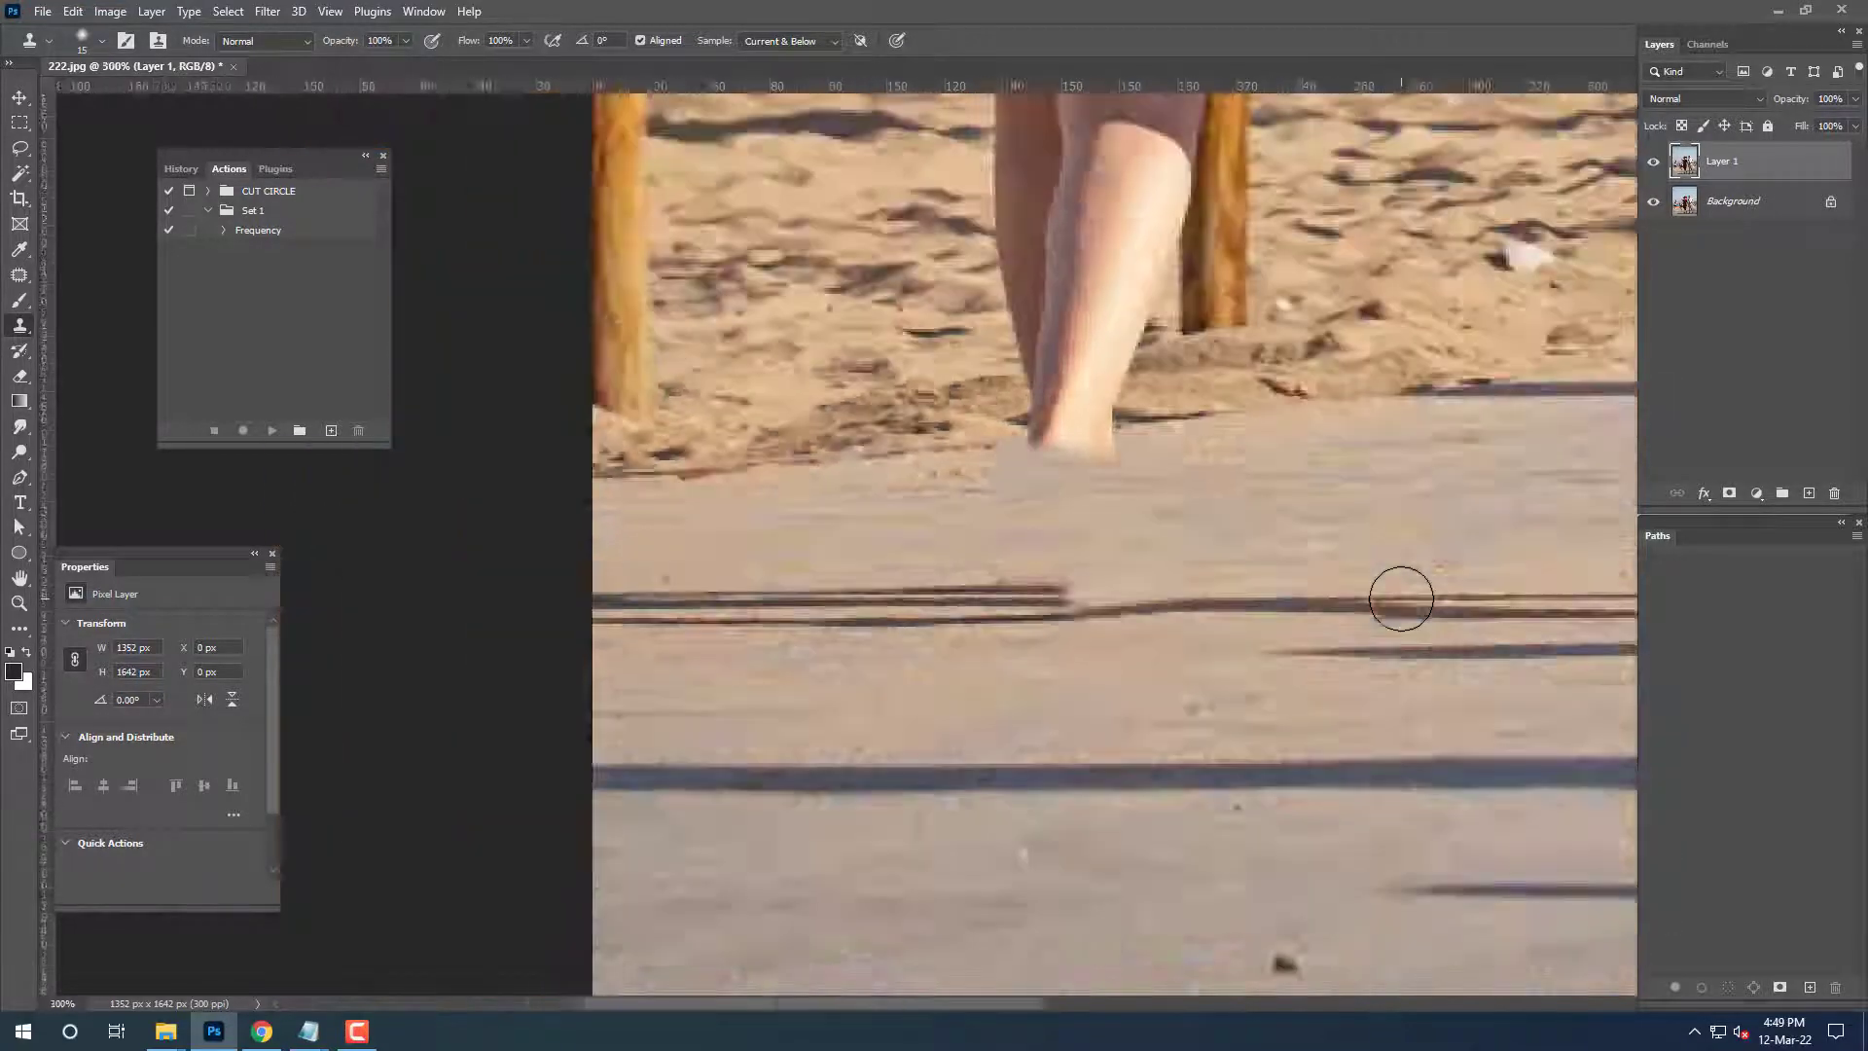
{"action": "scroll", "coordinate": [1420, 589], "scroll_direction": "up", "scroll_amount": 5}
{"action": "left_click_drag", "start_coordinate": [408, 623], "coordinate": [1168, 739]}
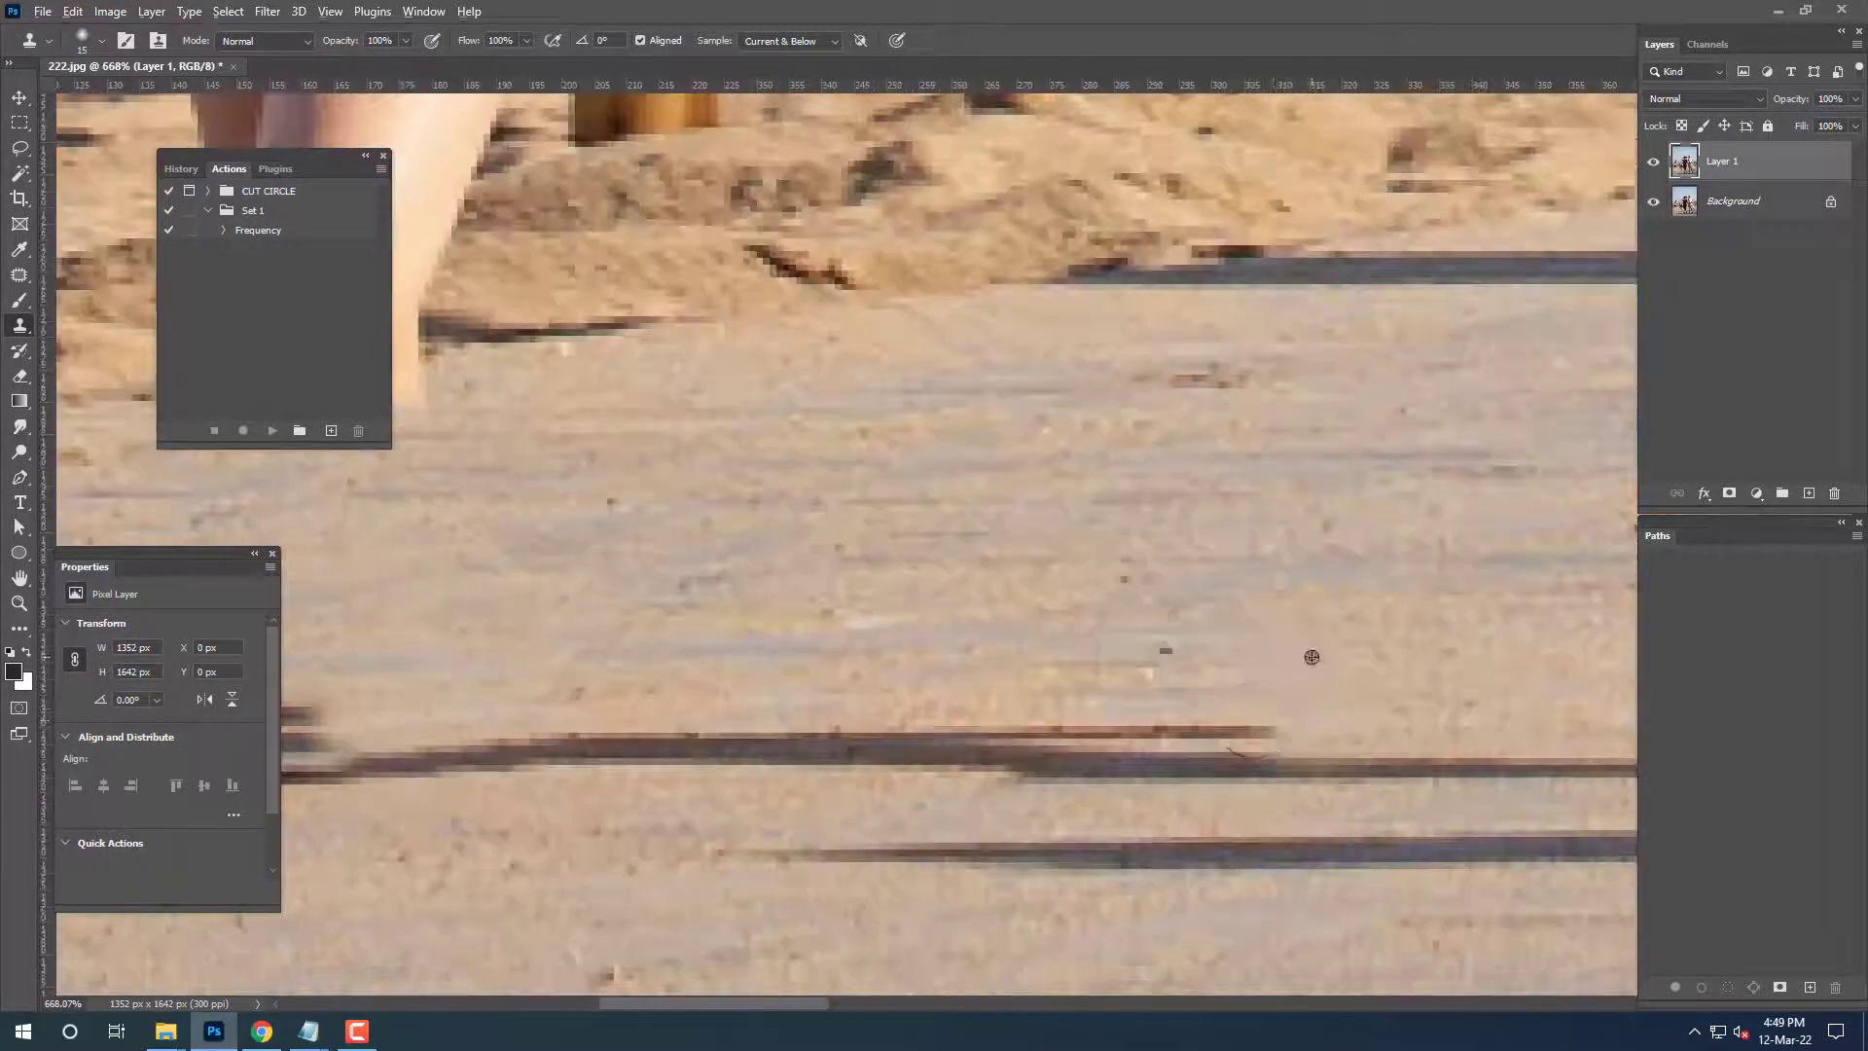
{"action": "left_click_drag", "start_coordinate": [500, 749], "coordinate": [1211, 729]}
{"action": "left_click_drag", "start_coordinate": [1099, 720], "coordinate": [1291, 696]}
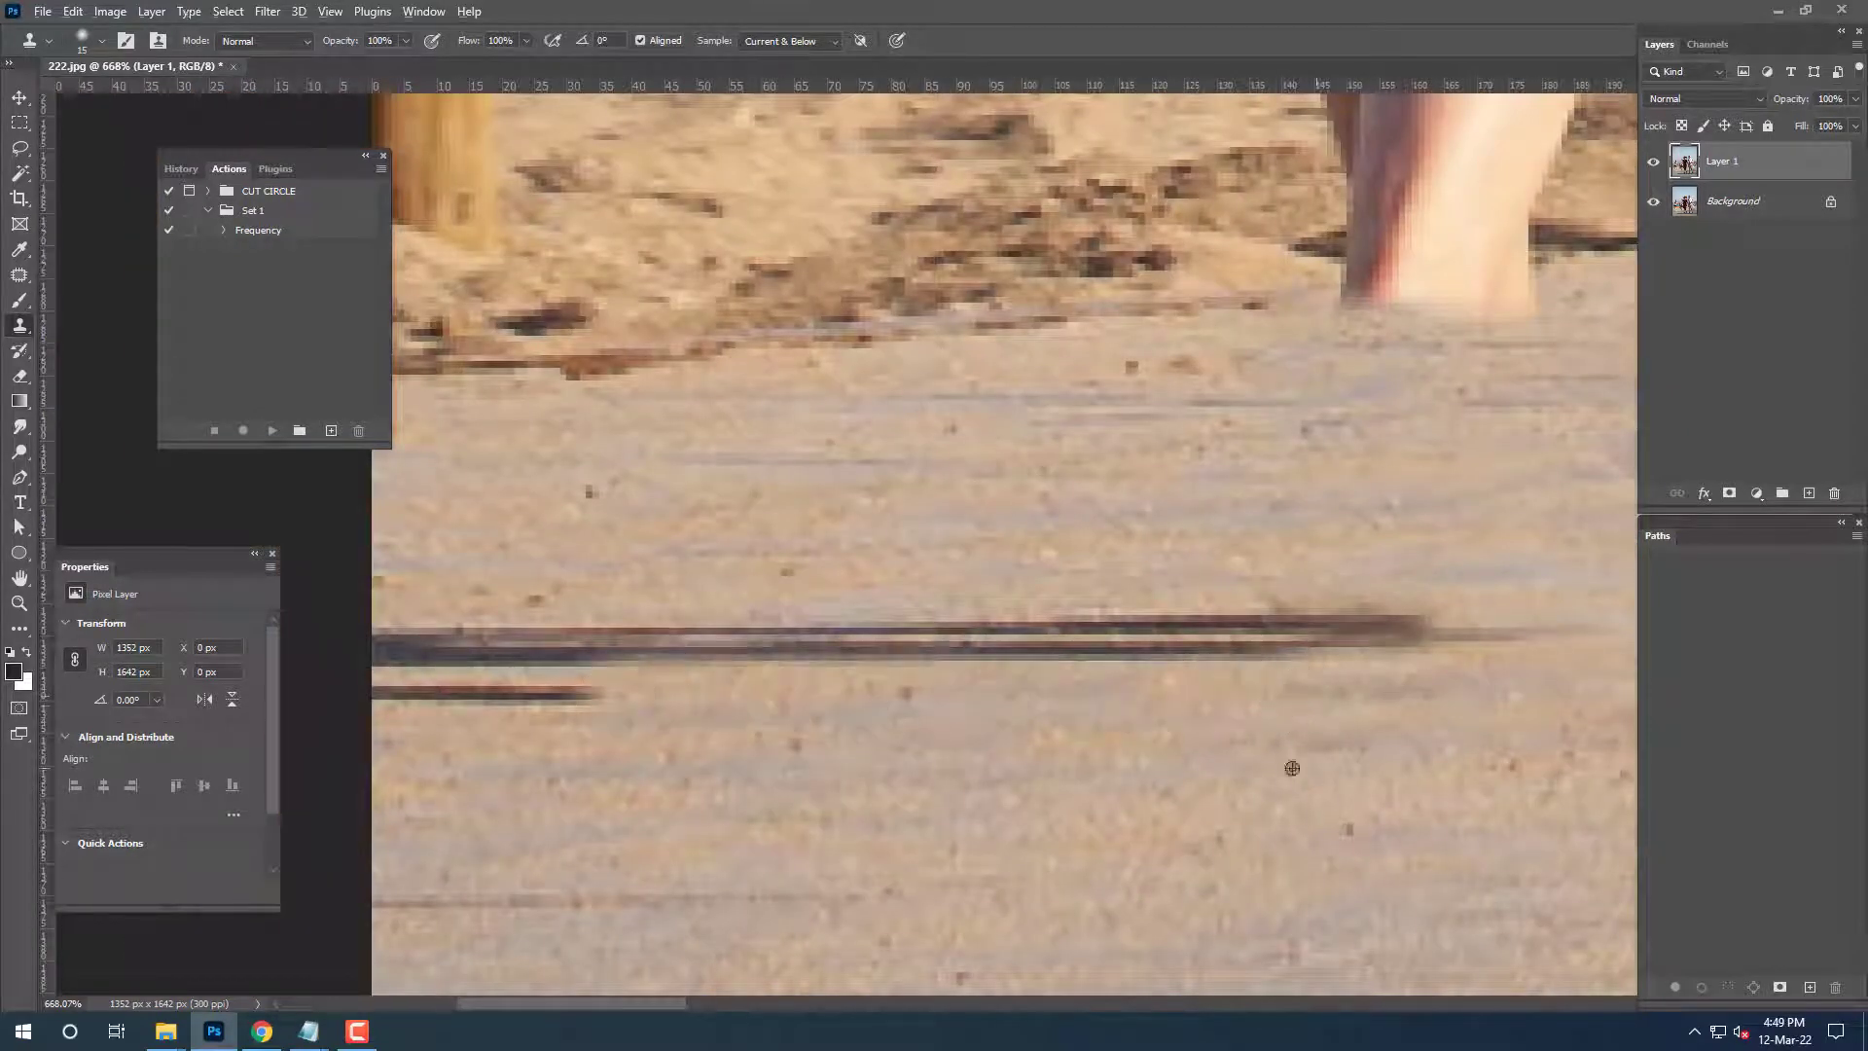
{"action": "mouse_move", "coordinate": [292, 739]}
{"action": "left_mouse_down"}
{"action": "mouse_move", "coordinate": [839, 732]}
{"action": "mouse_move", "coordinate": [1489, 672]}
{"action": "mouse_move", "coordinate": [836, 658]}
{"action": "left_mouse_up"}
{"action": "left_click_drag", "start_coordinate": [1265, 661], "coordinate": [807, 667]}
Erase the dark lines beside the sandal, including the upper line.
{"action": "left_click_drag", "start_coordinate": [1318, 640], "coordinate": [1430, 747]}
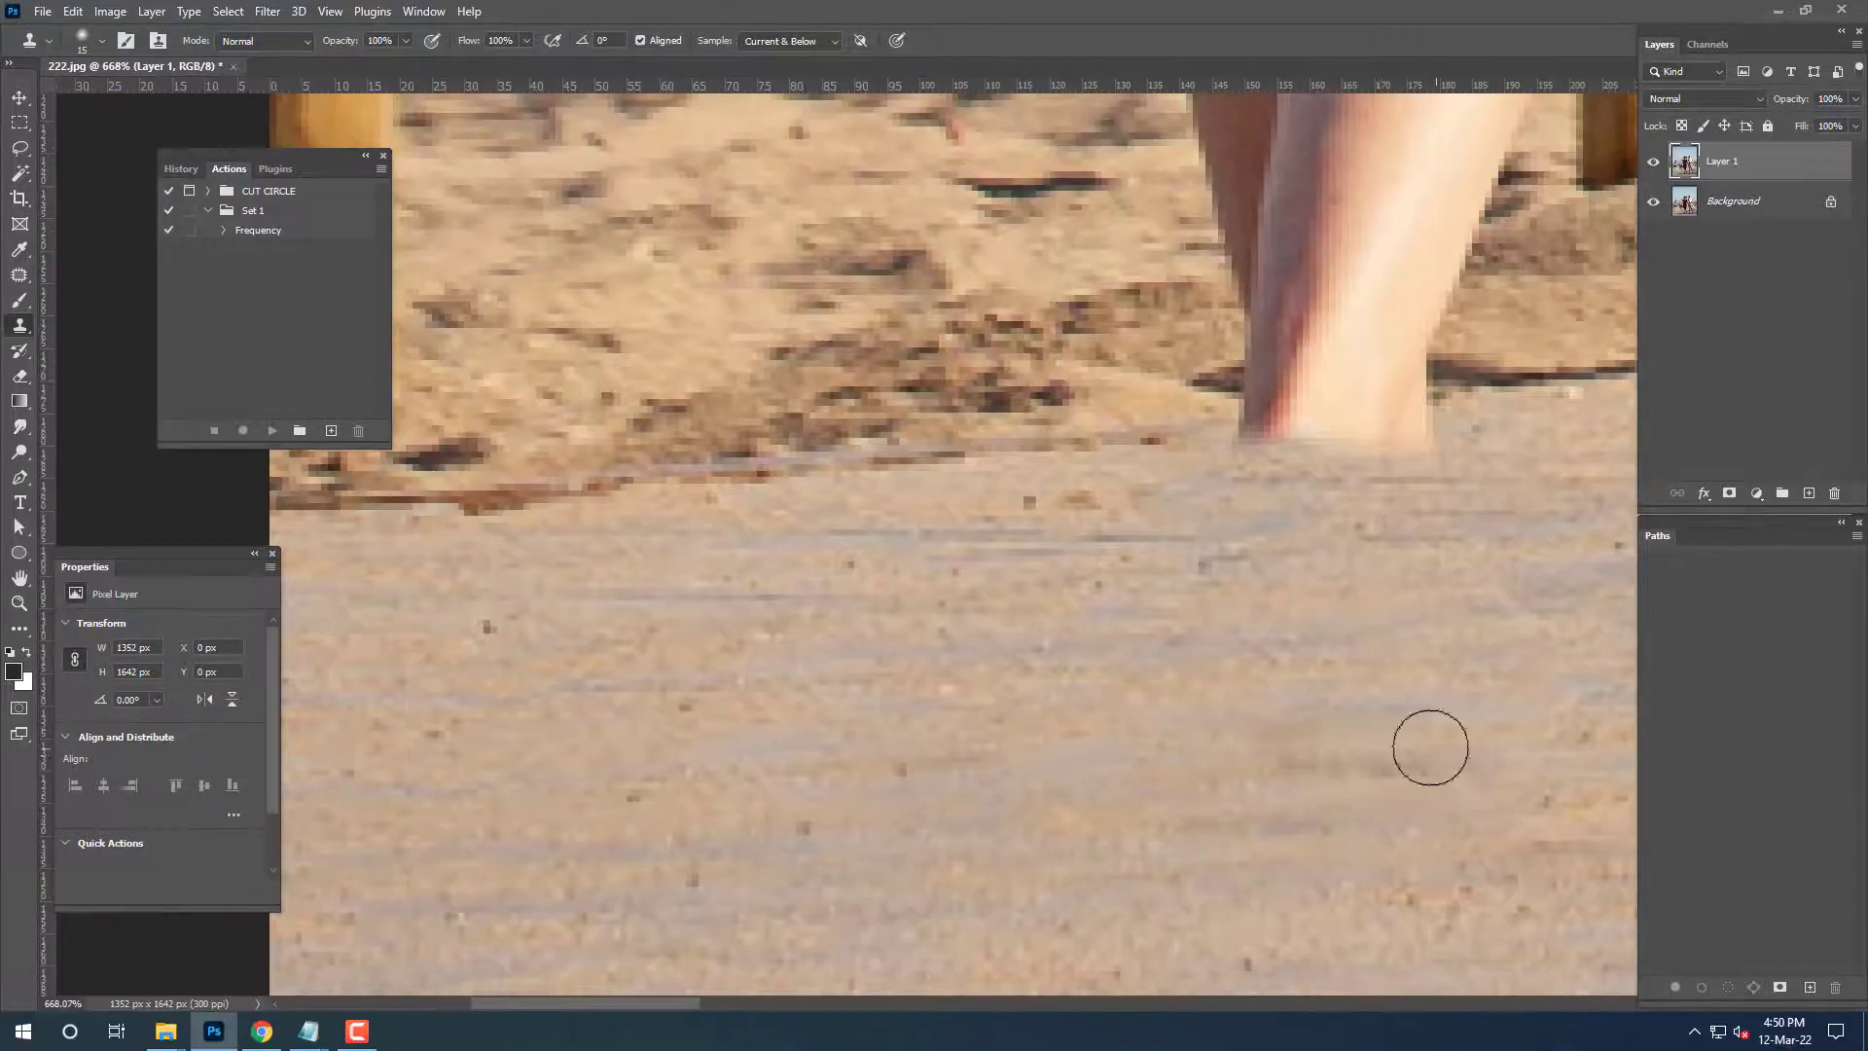
{"action": "scroll", "coordinate": [1167, 681], "scroll_direction": "down", "scroll_amount": 5}
{"action": "scroll", "coordinate": [1013, 626], "scroll_direction": "down", "scroll_amount": 3}
{"action": "scroll", "coordinate": [1090, 613], "scroll_direction": "up", "scroll_amount": 6}
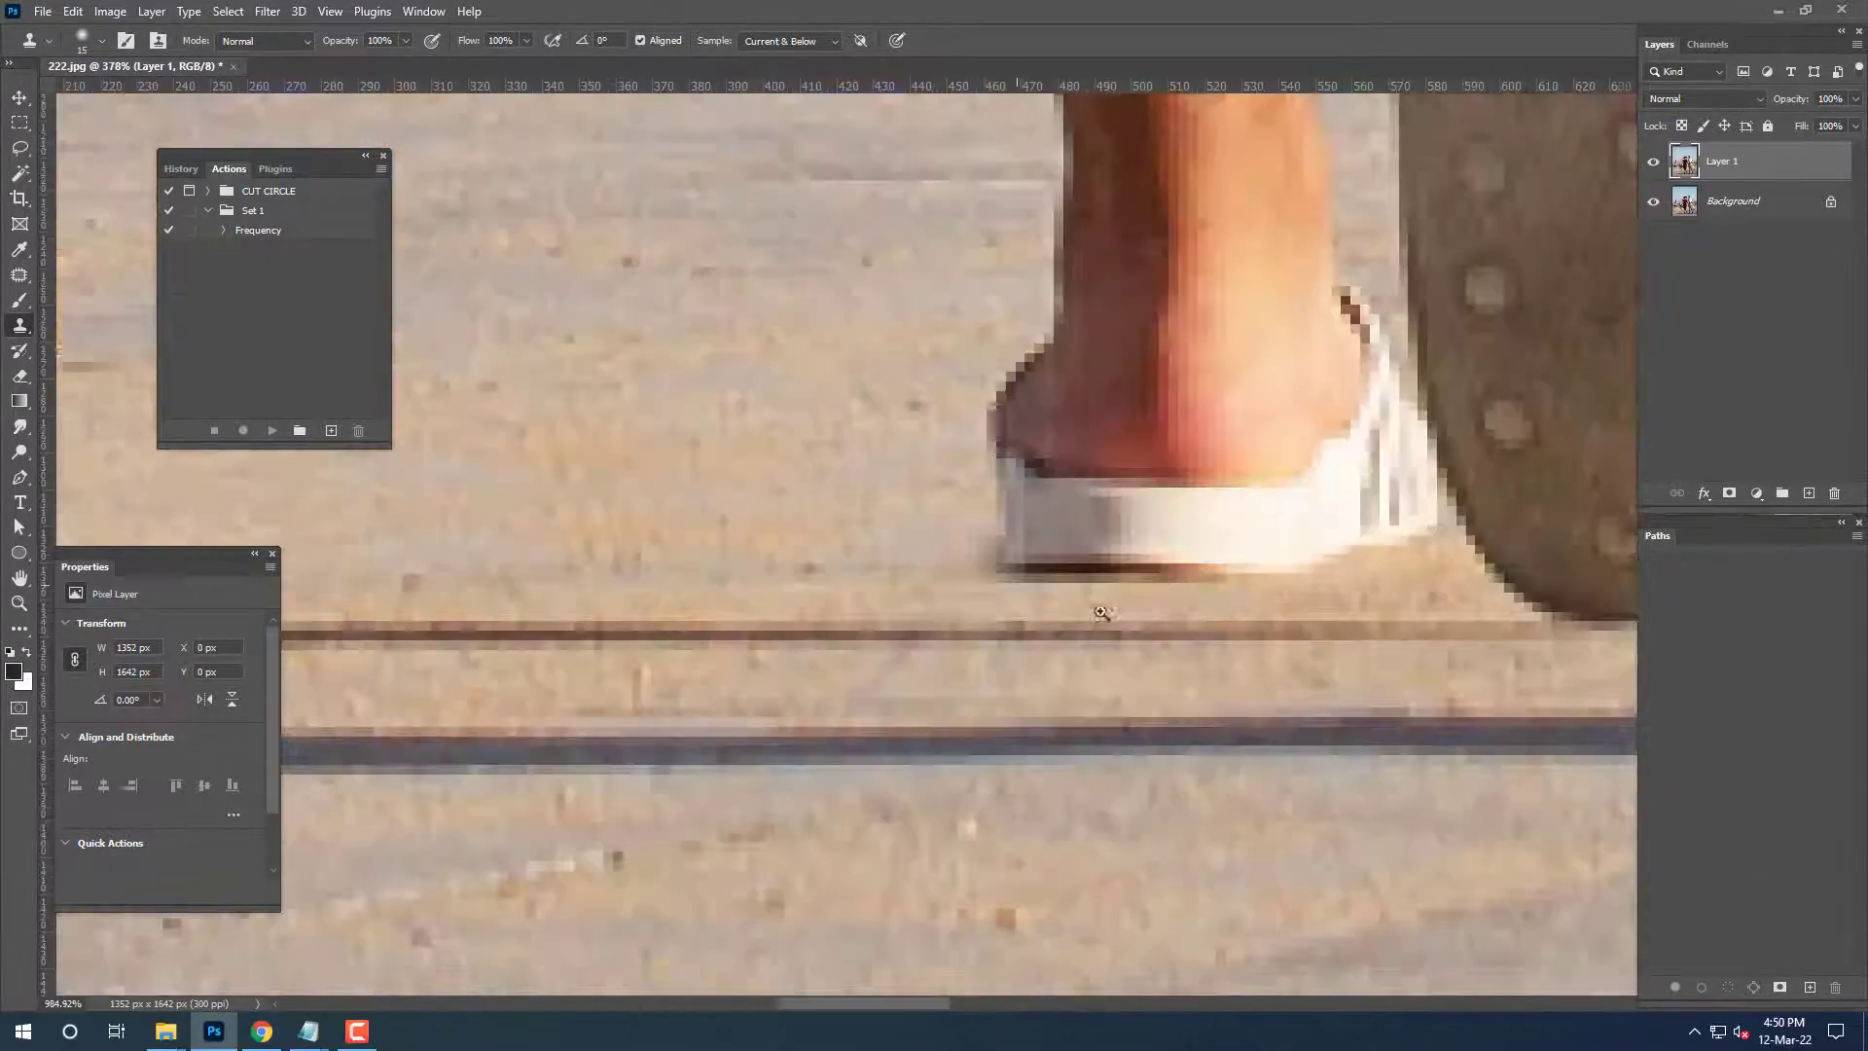
{"action": "scroll", "coordinate": [1235, 626], "scroll_direction": "up", "scroll_amount": 3}
{"action": "left_click_drag", "start_coordinate": [1300, 623], "coordinate": [584, 661]}
{"action": "scroll", "coordinate": [1302, 608], "scroll_direction": "left", "scroll_amount": 5}
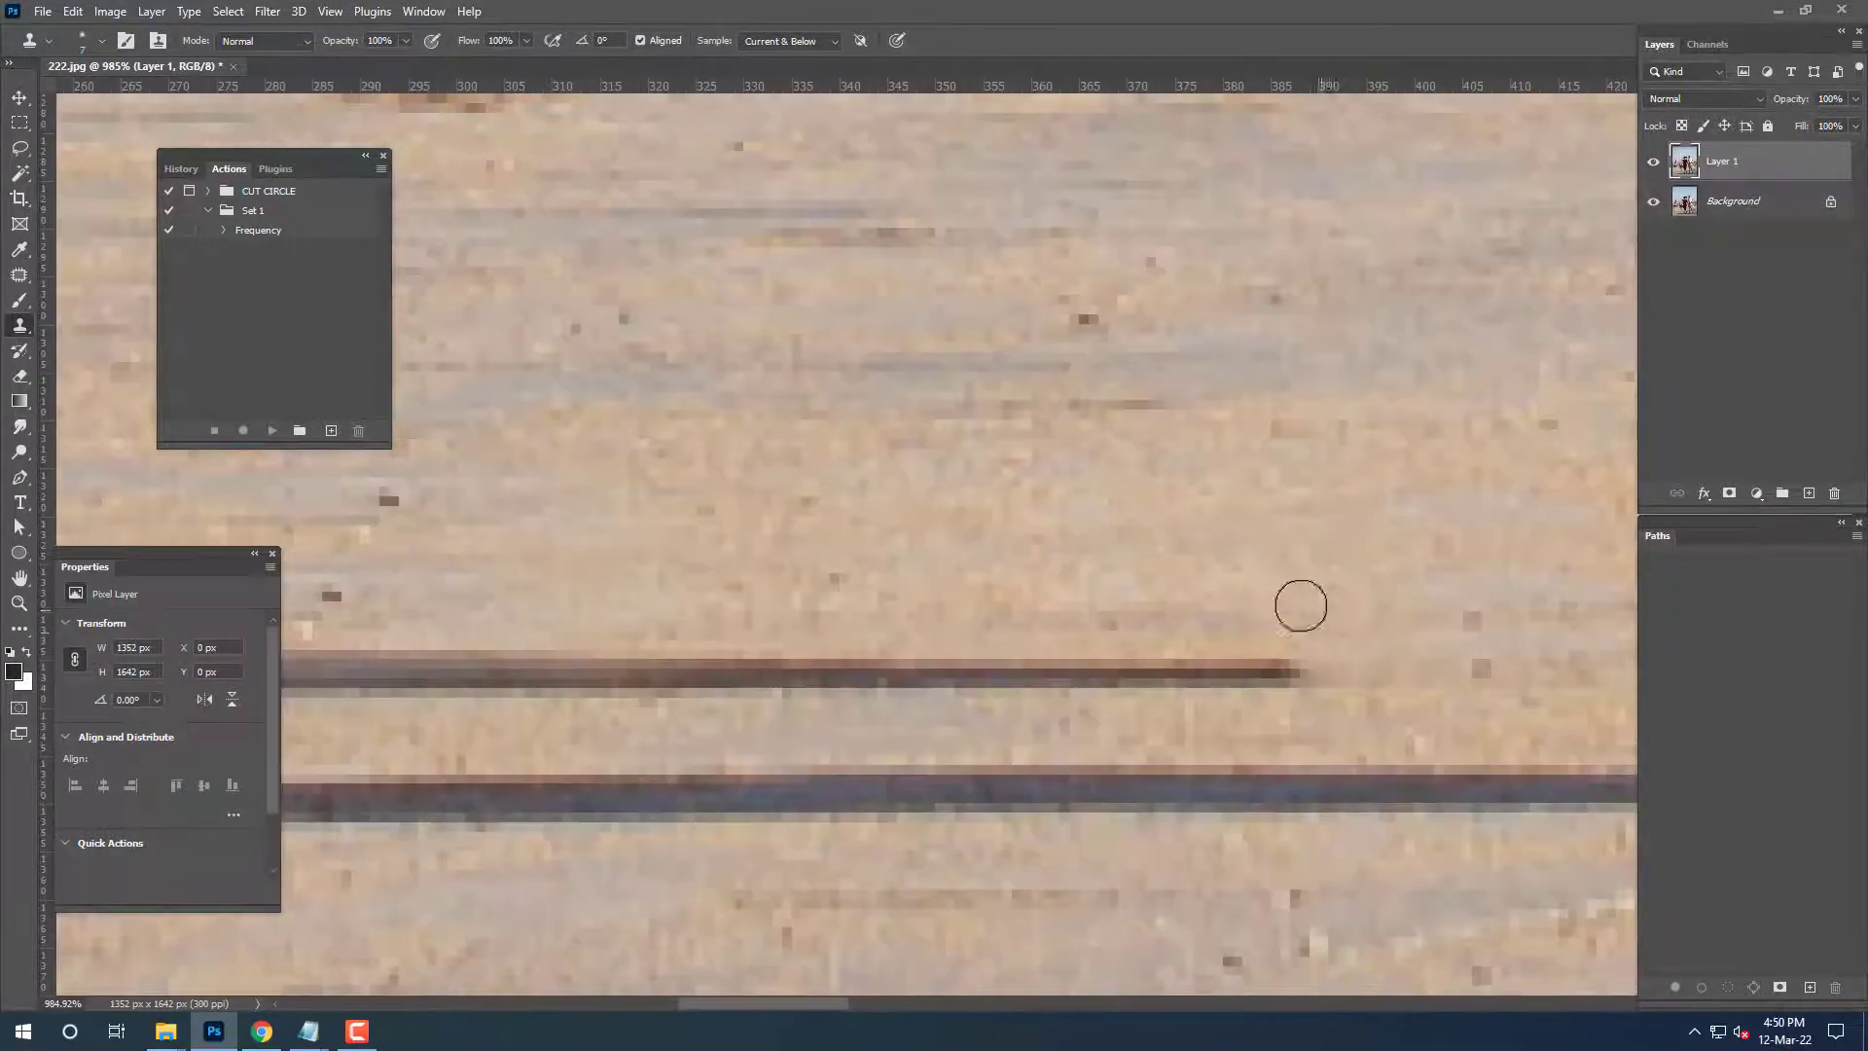
{"action": "left_click_drag", "start_coordinate": [1301, 609], "coordinate": [545, 667]}
{"action": "scroll", "coordinate": [973, 642], "scroll_direction": "left", "scroll_amount": 1}
{"action": "mouse_move", "coordinate": [1074, 686]}
{"action": "left_mouse_down"}
{"action": "mouse_move", "coordinate": [768, 686]}
{"action": "mouse_move", "coordinate": [1306, 742]}
{"action": "mouse_move", "coordinate": [1042, 744]}
{"action": "left_mouse_up"}
Erase the dark line under the sandal sole.
{"action": "left_click_drag", "start_coordinate": [1385, 768], "coordinate": [788, 724]}
{"action": "scroll", "coordinate": [976, 723], "scroll_direction": "down", "scroll_amount": 5}
{"action": "scroll", "coordinate": [1293, 697], "scroll_direction": "up", "scroll_amount": 4}
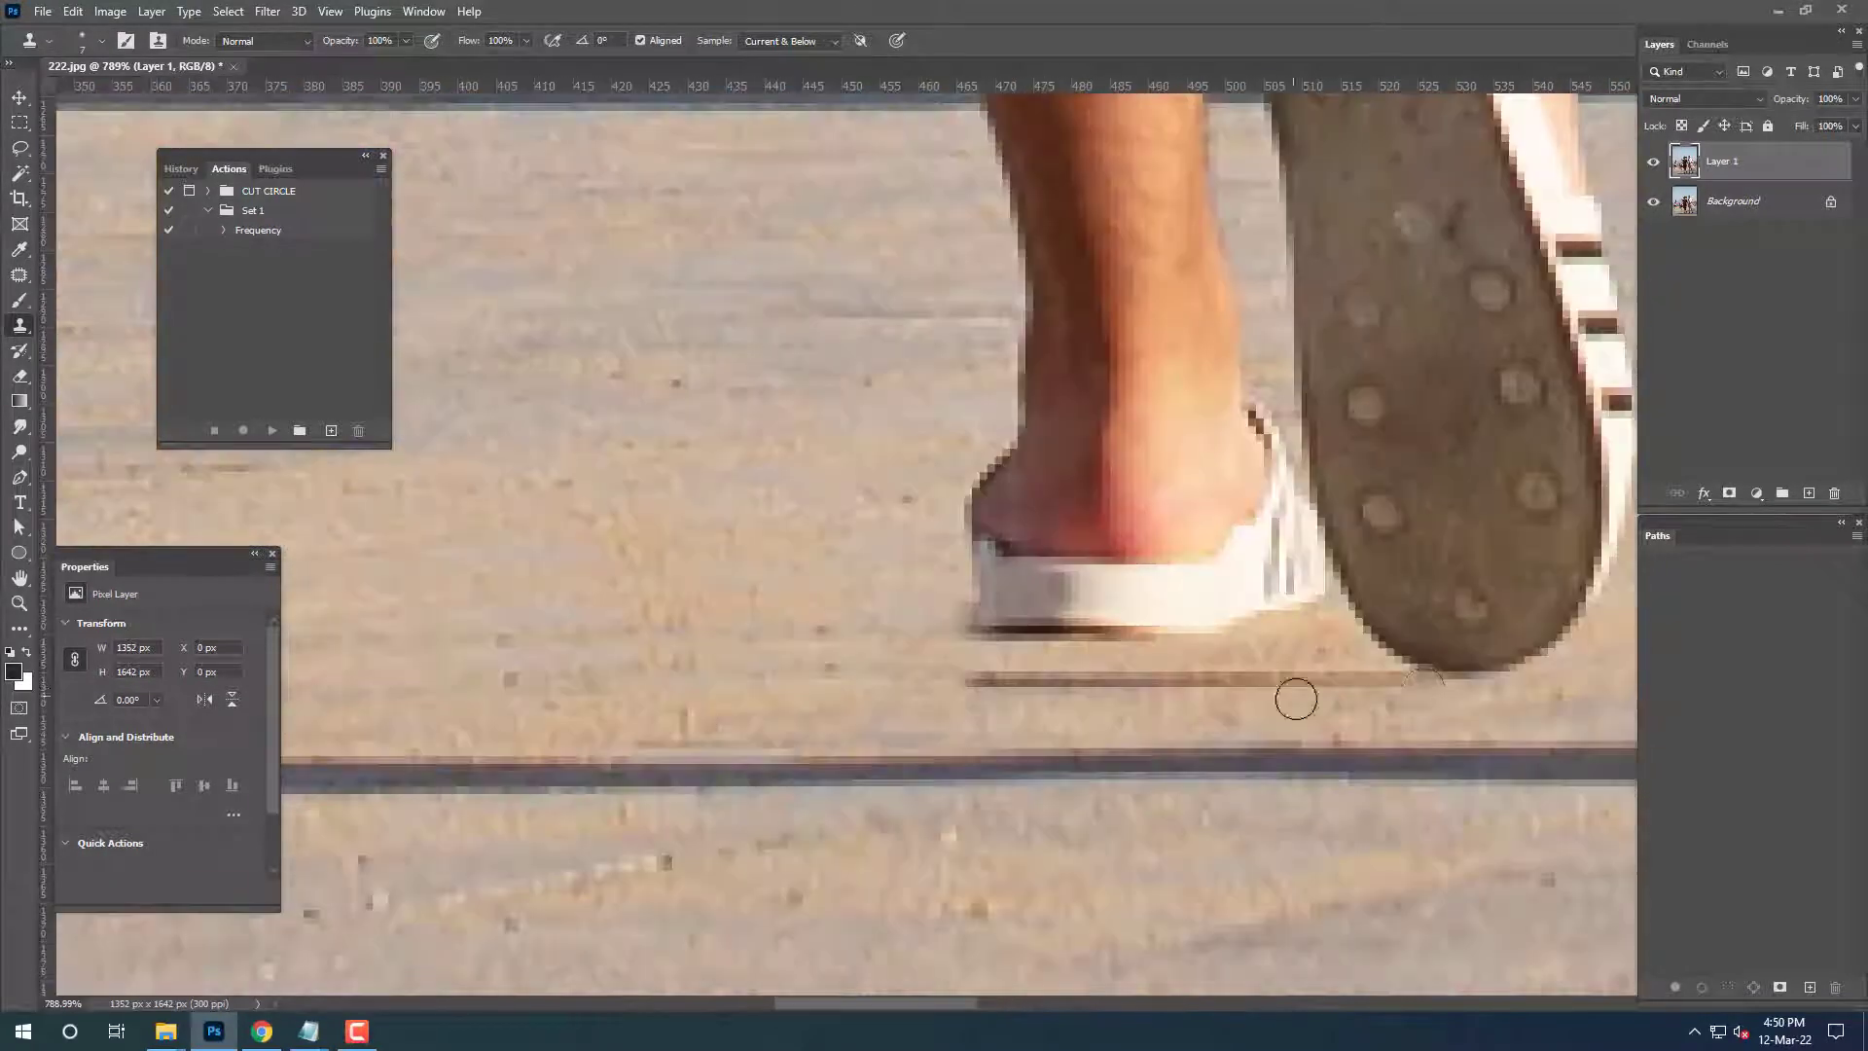
{"action": "left_click_drag", "start_coordinate": [1430, 707], "coordinate": [943, 678]}
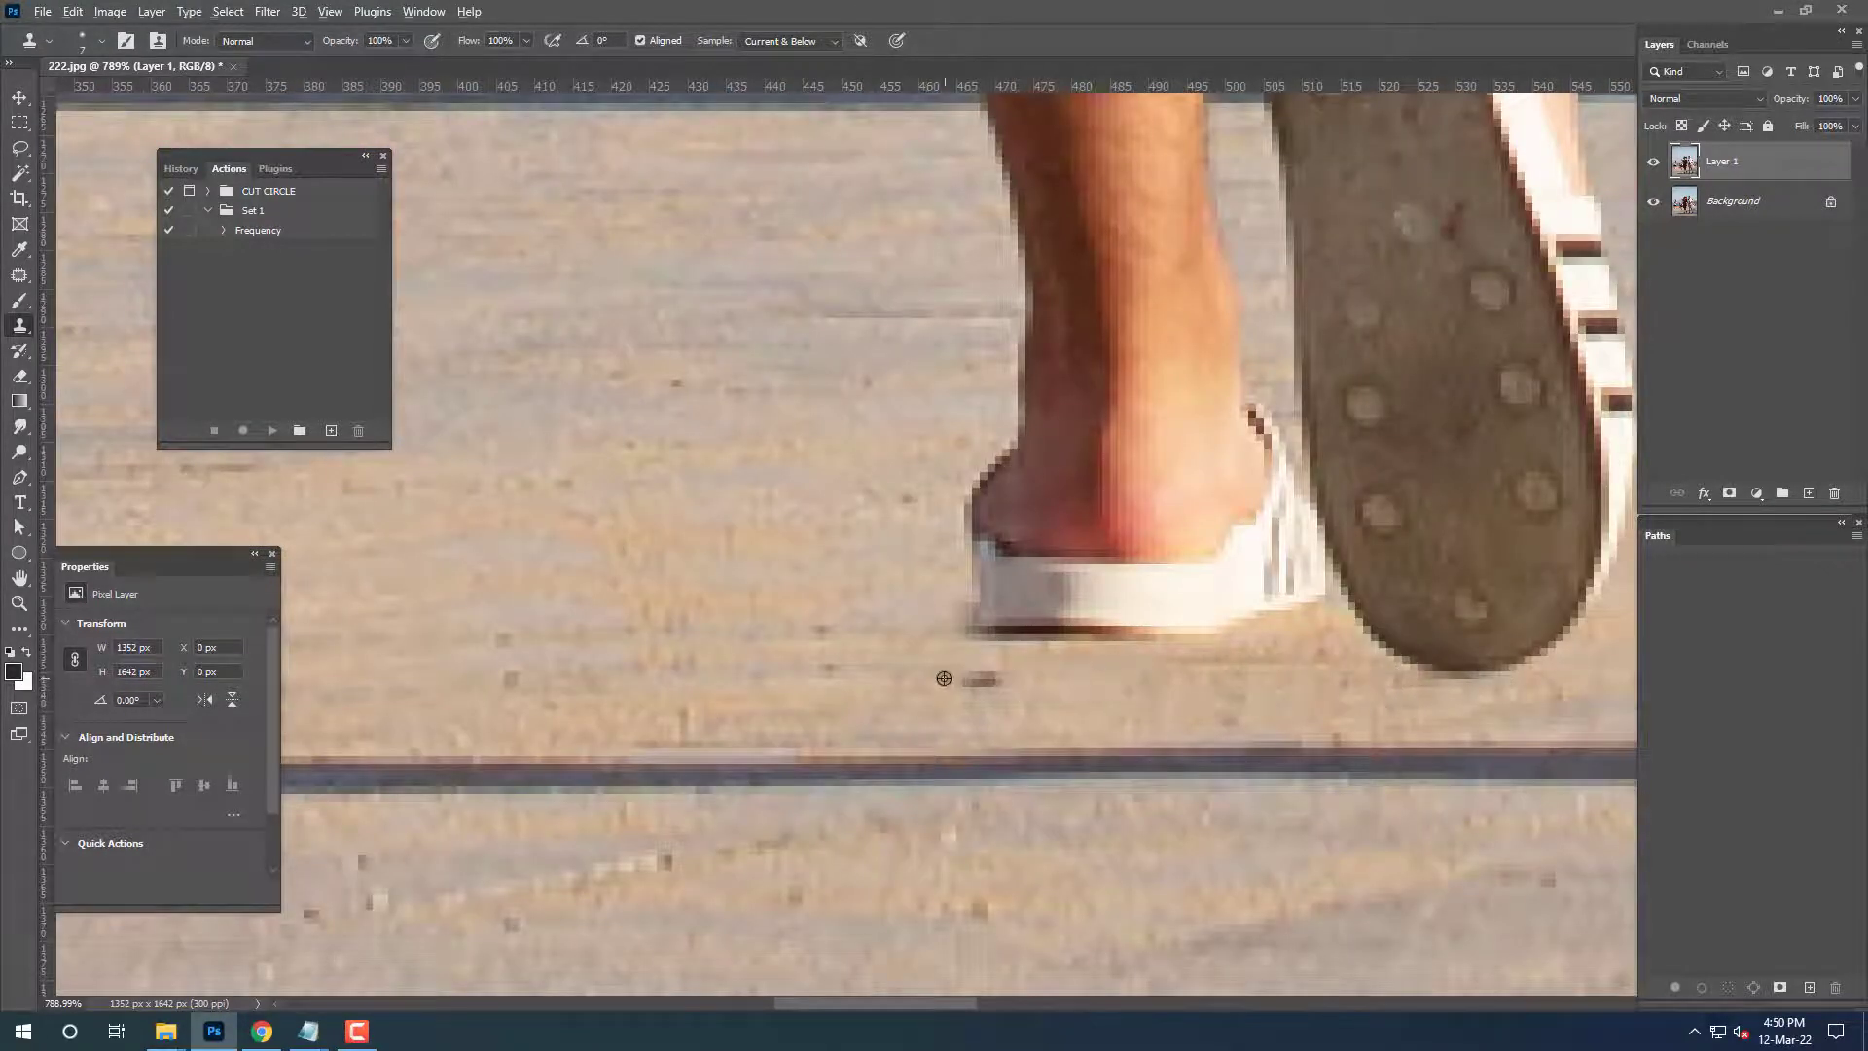
{"action": "scroll", "coordinate": [1365, 661], "scroll_direction": "down", "scroll_amount": 3}
{"action": "scroll", "coordinate": [1042, 709], "scroll_direction": "down", "scroll_amount": 3}
Remove the stray hair strand and paint the walker's neck out with background.
{"action": "scroll", "coordinate": [848, 548], "scroll_direction": "down", "scroll_amount": 2}
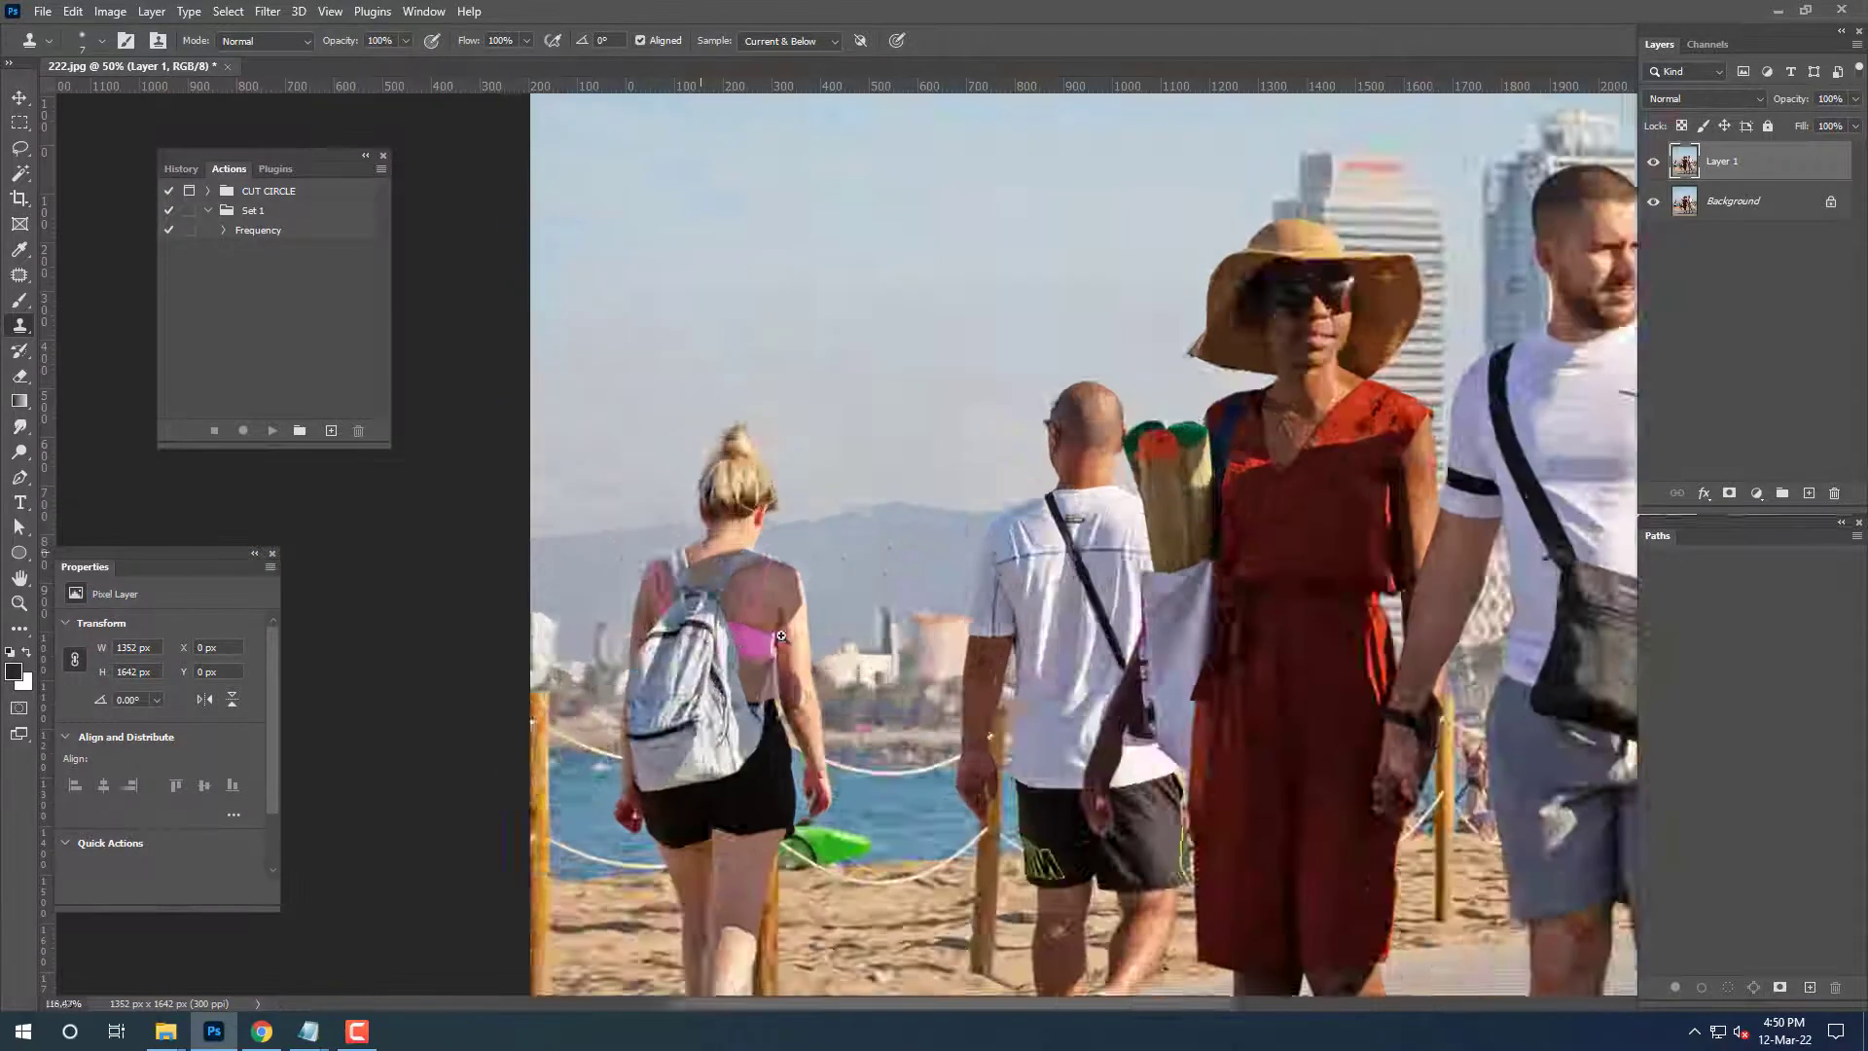
{"action": "scroll", "coordinate": [848, 547], "scroll_direction": "up", "scroll_amount": 5}
{"action": "scroll", "coordinate": [848, 548], "scroll_direction": "down", "scroll_amount": 2}
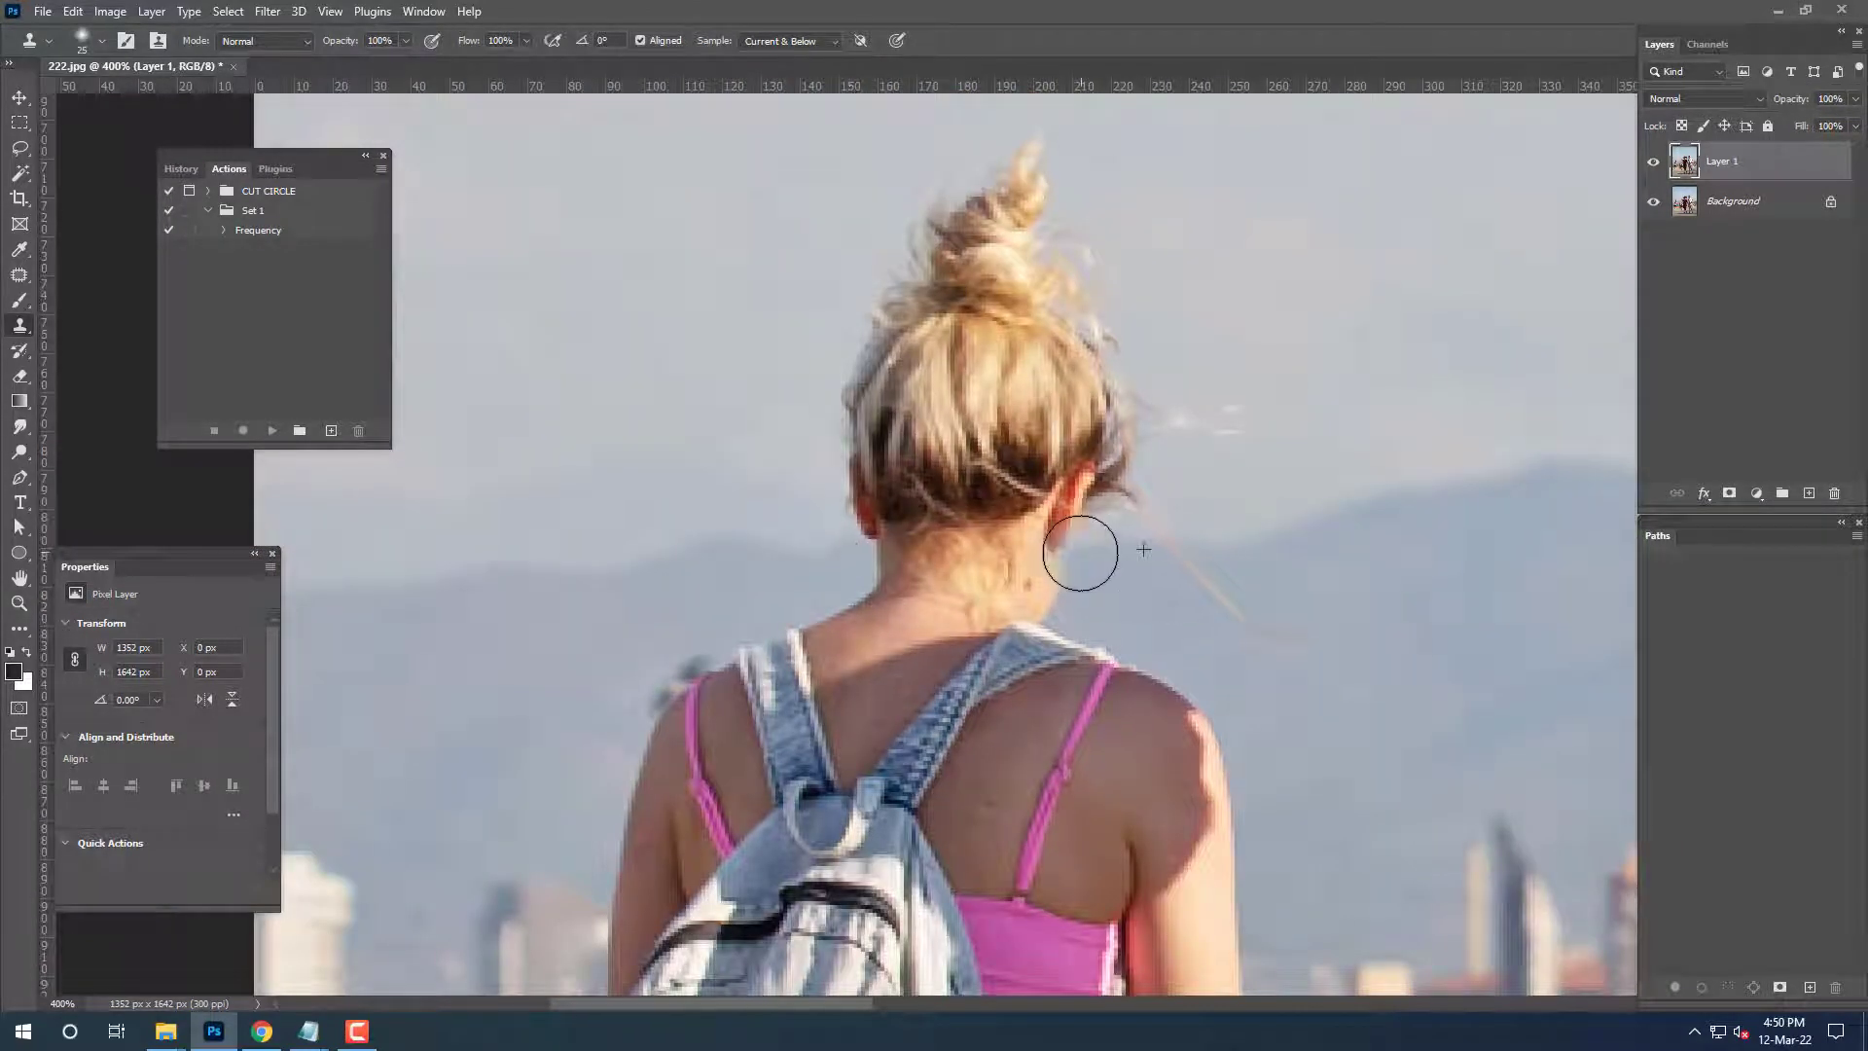
{"action": "left_click_drag", "start_coordinate": [1080, 553], "coordinate": [1094, 544]}
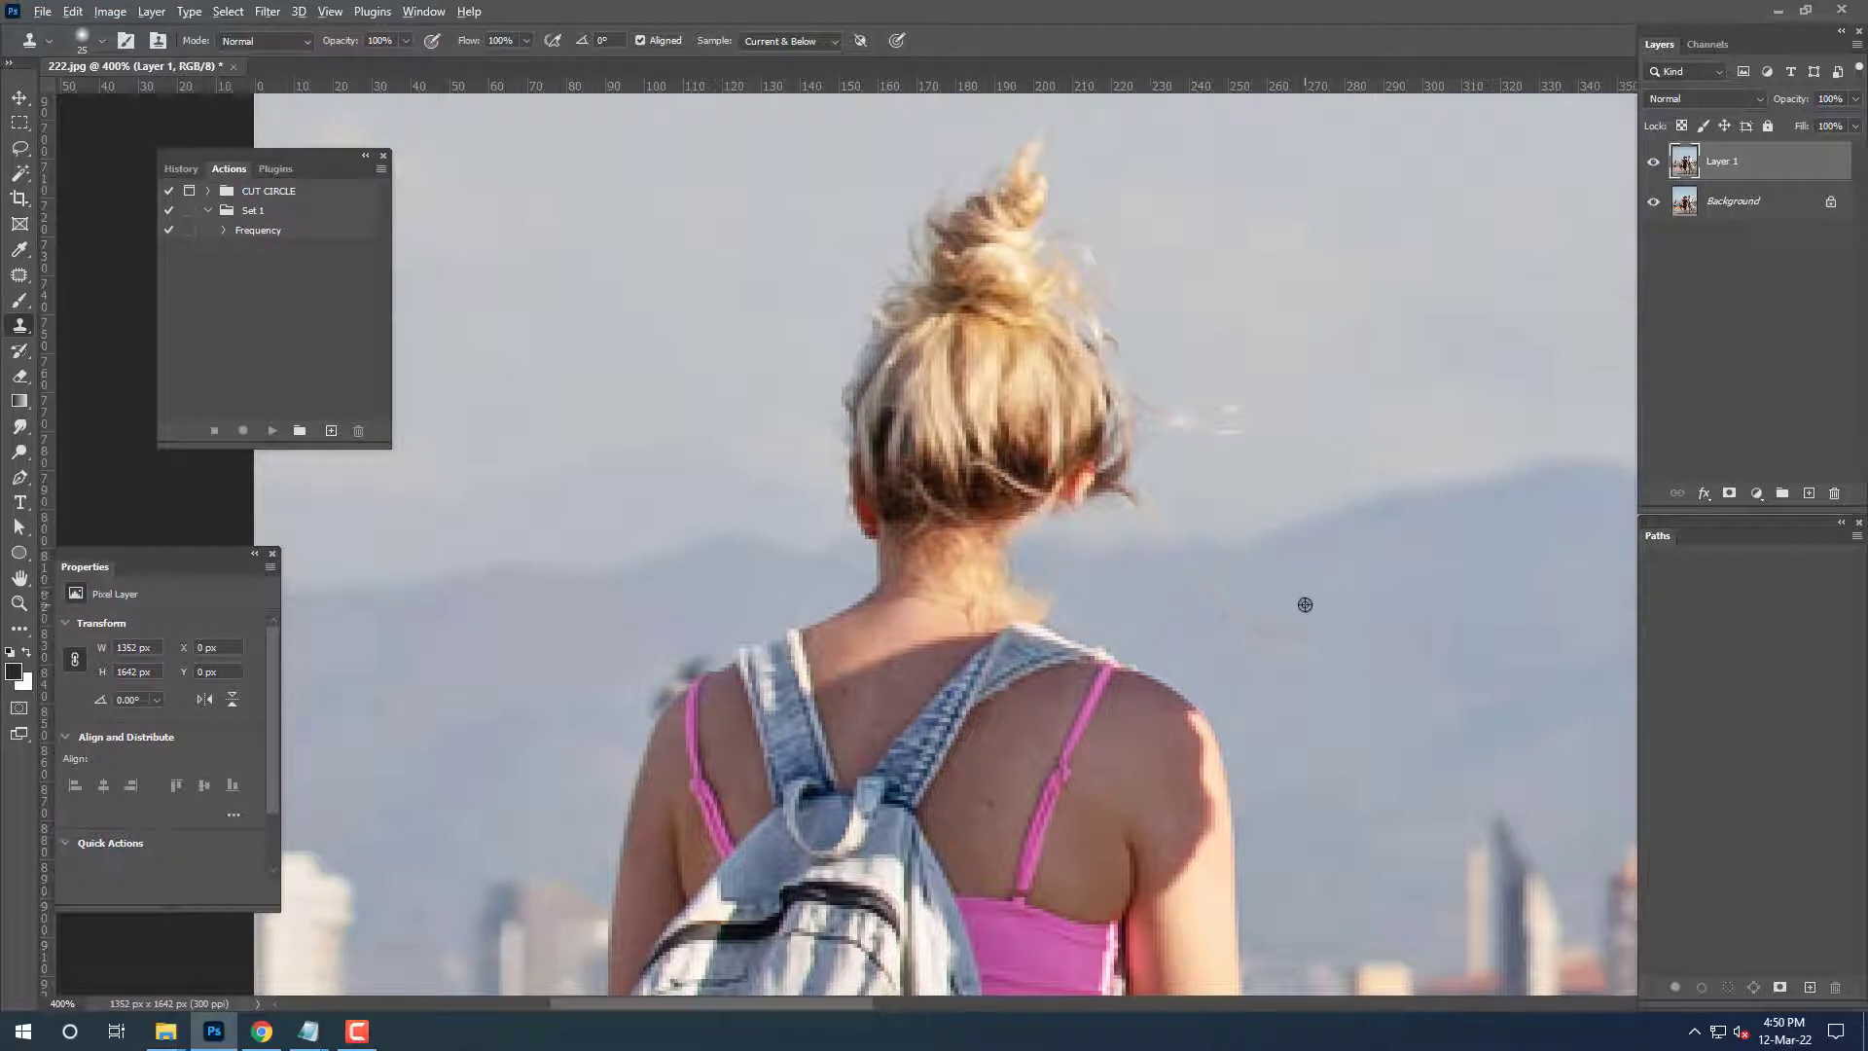
{"action": "mouse_move", "coordinate": [1089, 617]}
{"action": "left_mouse_down"}
{"action": "mouse_move", "coordinate": [1285, 638]}
{"action": "mouse_move", "coordinate": [1090, 555]}
{"action": "mouse_move", "coordinate": [1163, 579]}
{"action": "mouse_move", "coordinate": [1139, 631]}
{"action": "left_mouse_up"}
{"action": "scroll", "coordinate": [1076, 633], "scroll_direction": "left", "scroll_amount": 1}
{"action": "scroll", "coordinate": [1092, 667], "scroll_direction": "left", "scroll_amount": 3}
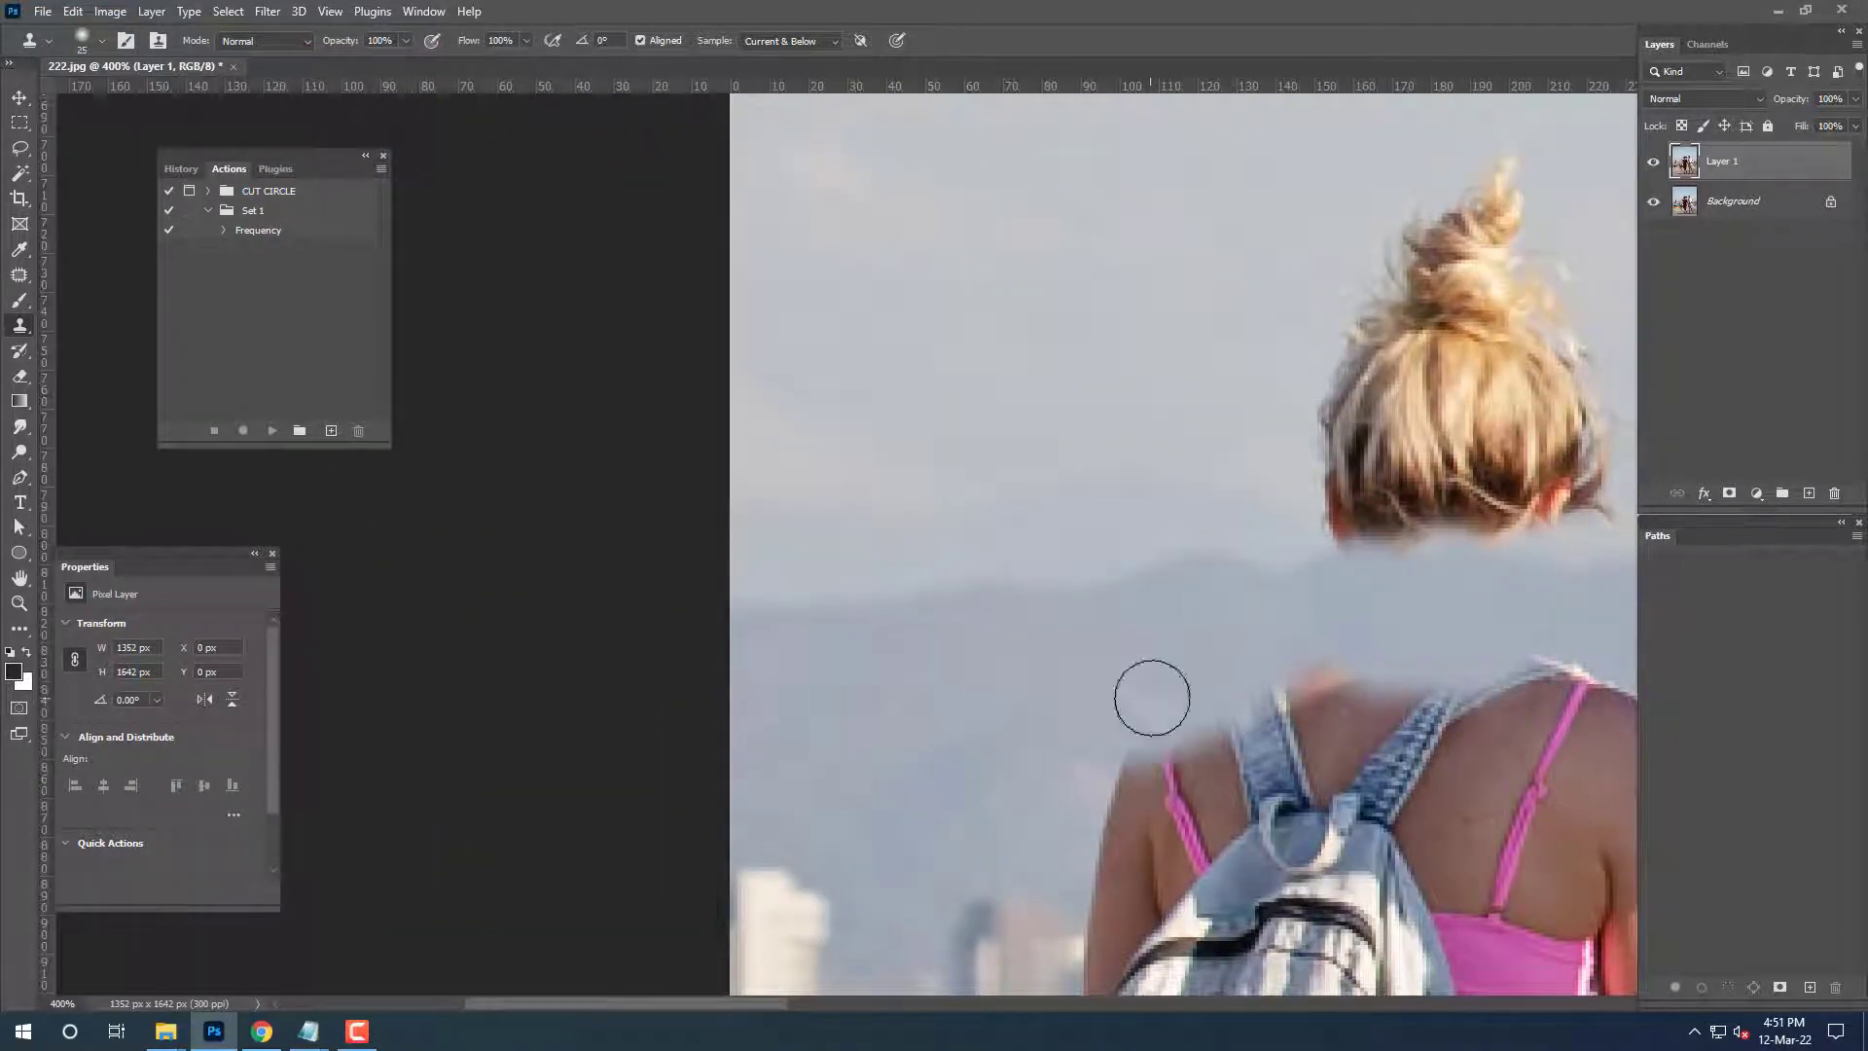
Cover the hair bun and last strand with sampled sky, and clean the brownish horizon smudge.
{"action": "left_click_drag", "start_coordinate": [1251, 666], "coordinate": [804, 899]}
{"action": "left_click_drag", "start_coordinate": [909, 739], "coordinate": [913, 536]}
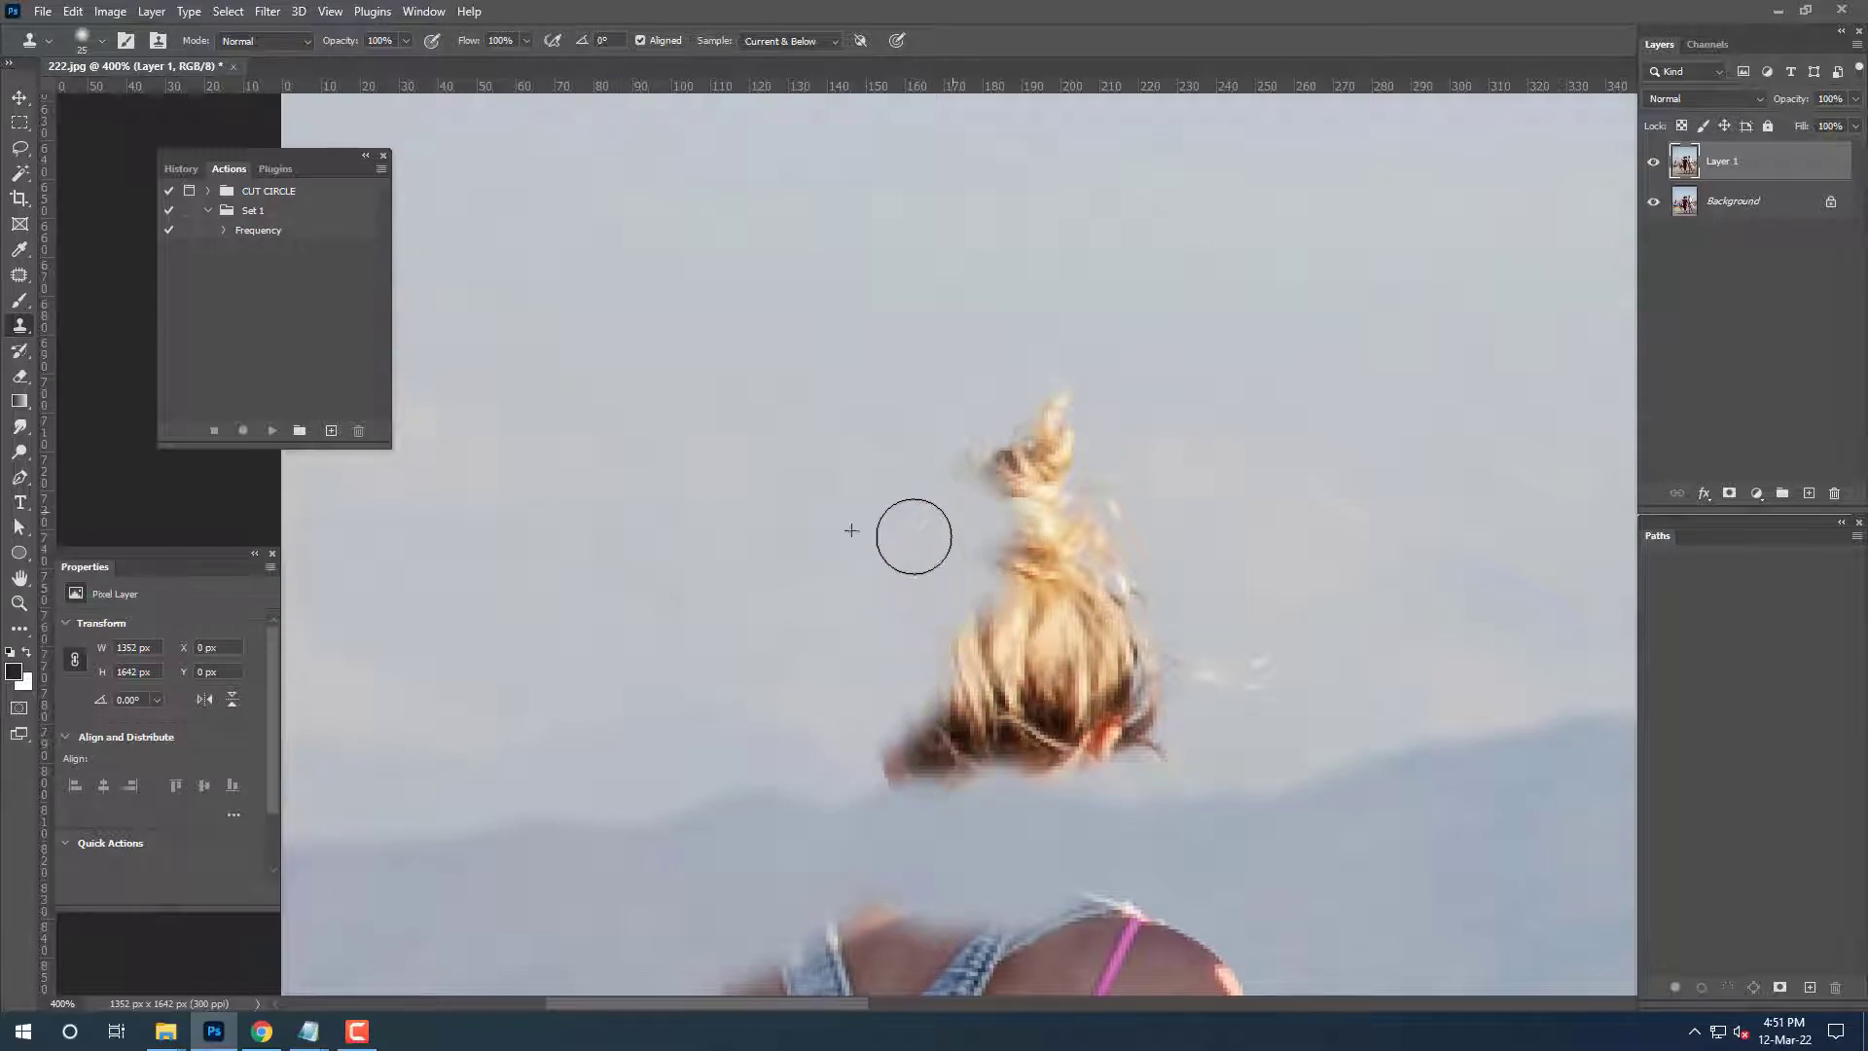
{"action": "left_click", "coordinate": [989, 446], "text": "alt"}
{"action": "left_click_drag", "start_coordinate": [1035, 441], "coordinate": [979, 459]}
{"action": "mouse_move", "coordinate": [1120, 506]}
{"action": "left_mouse_down"}
{"action": "mouse_move", "coordinate": [1091, 592]}
{"action": "mouse_move", "coordinate": [1148, 671]}
{"action": "mouse_move", "coordinate": [1067, 576]}
{"action": "left_mouse_up"}
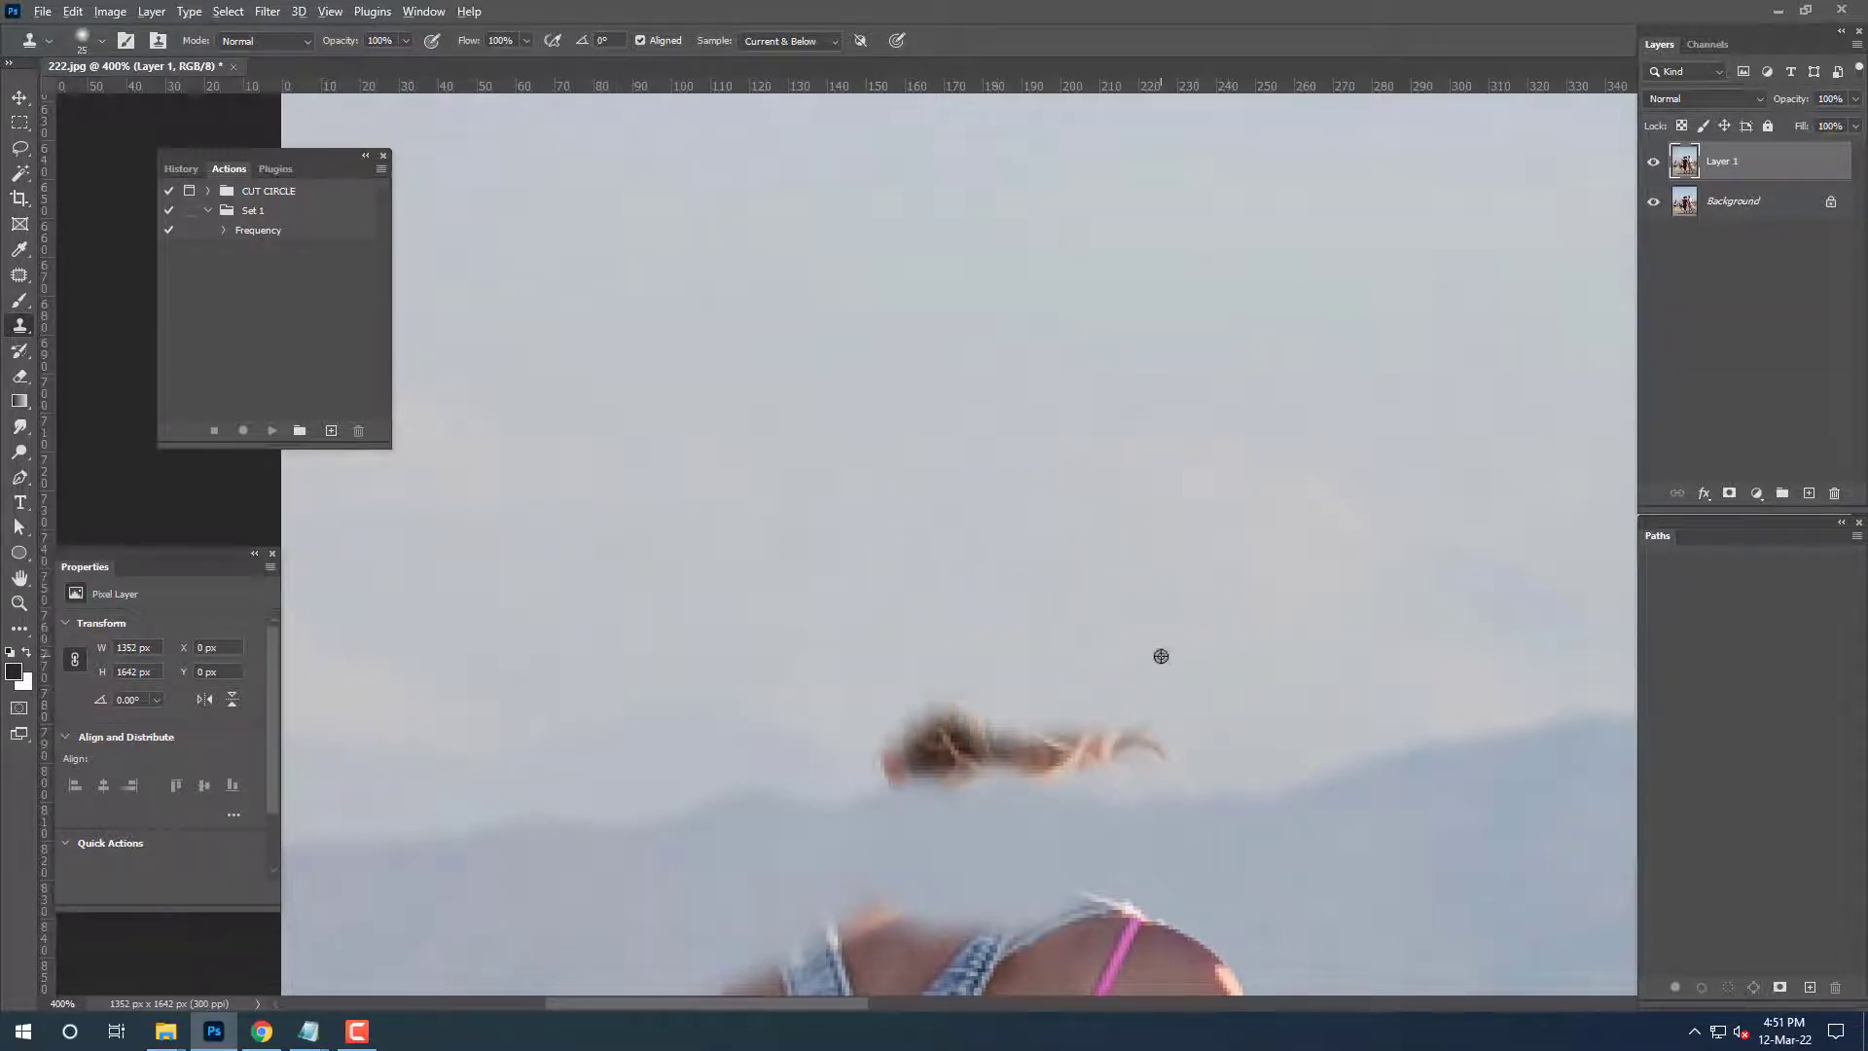
{"action": "mouse_move", "coordinate": [1161, 655]}
{"action": "left_mouse_down"}
{"action": "mouse_move", "coordinate": [826, 717]}
{"action": "mouse_move", "coordinate": [851, 736]}
{"action": "left_mouse_up"}
{"action": "left_click_drag", "start_coordinate": [1040, 762], "coordinate": [890, 786]}
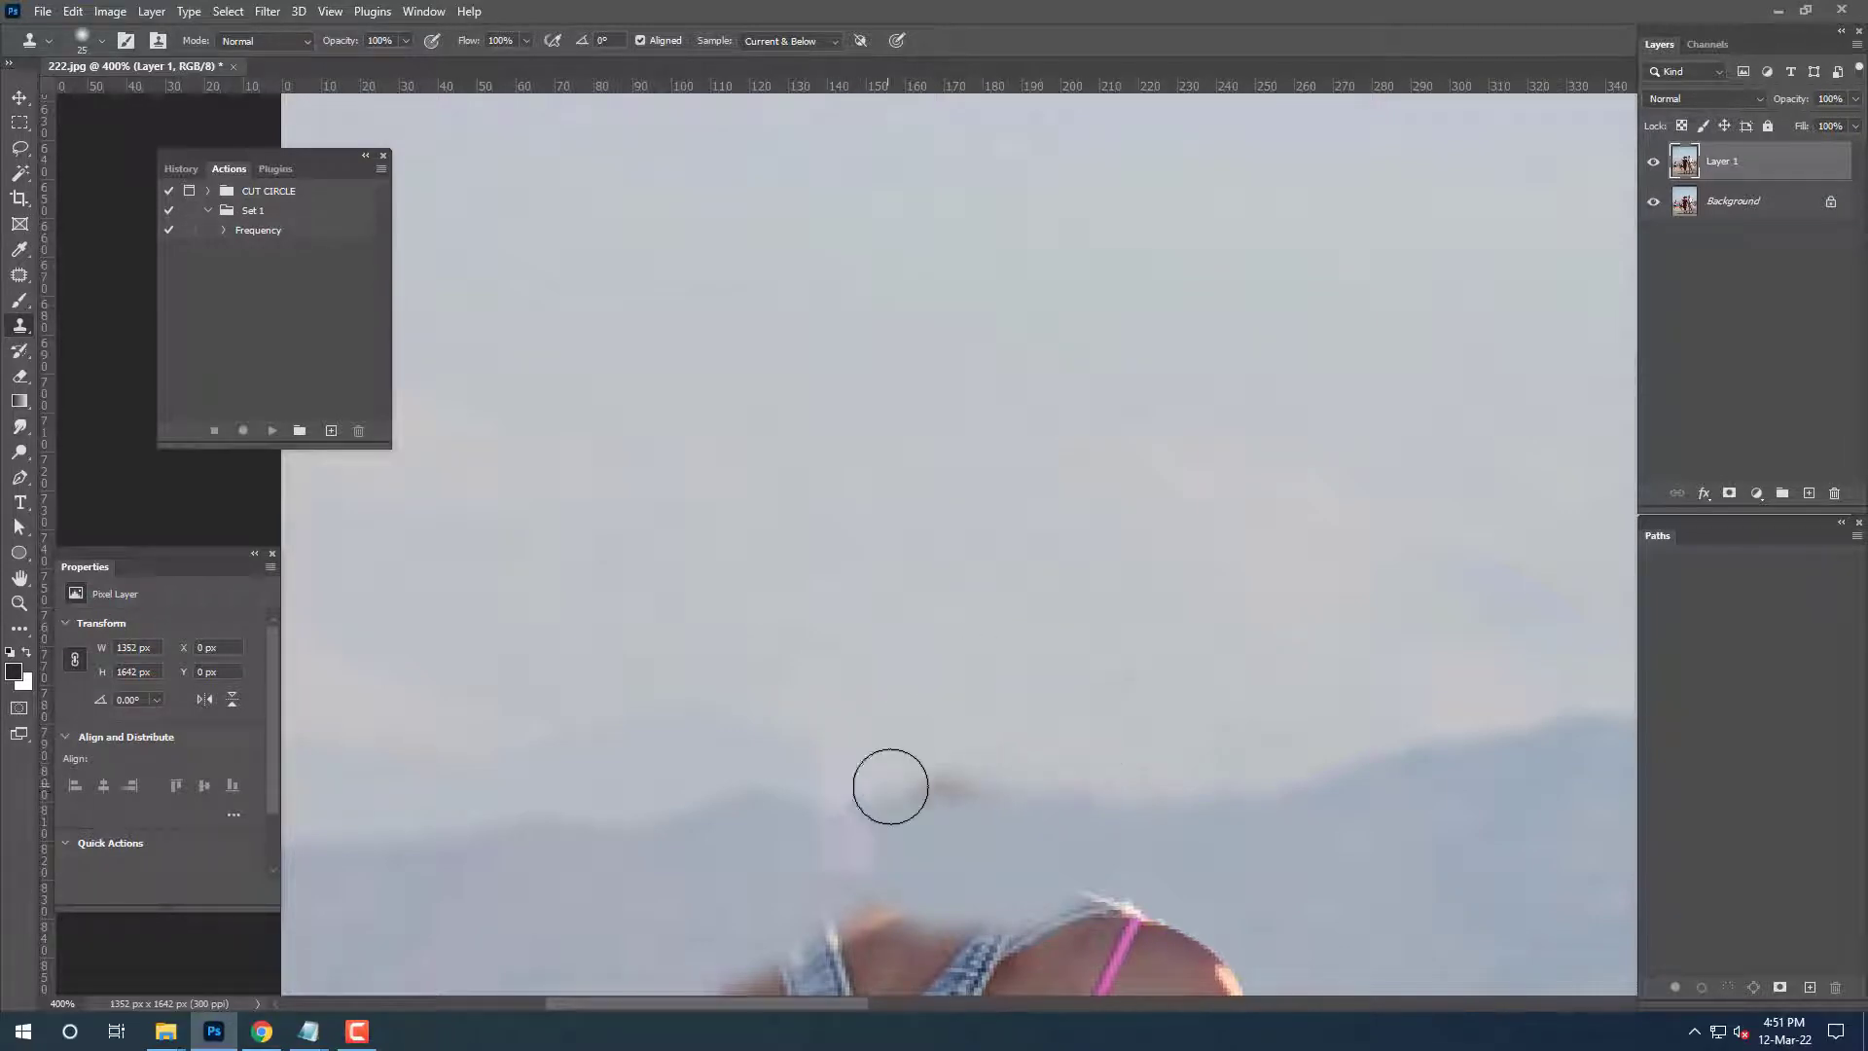
{"action": "scroll", "coordinate": [1099, 737], "scroll_direction": "down", "scroll_amount": 5}
Clone sky over the remaining hair and the left shoulder.
{"action": "scroll", "coordinate": [1100, 738], "scroll_direction": "left", "scroll_amount": 2}
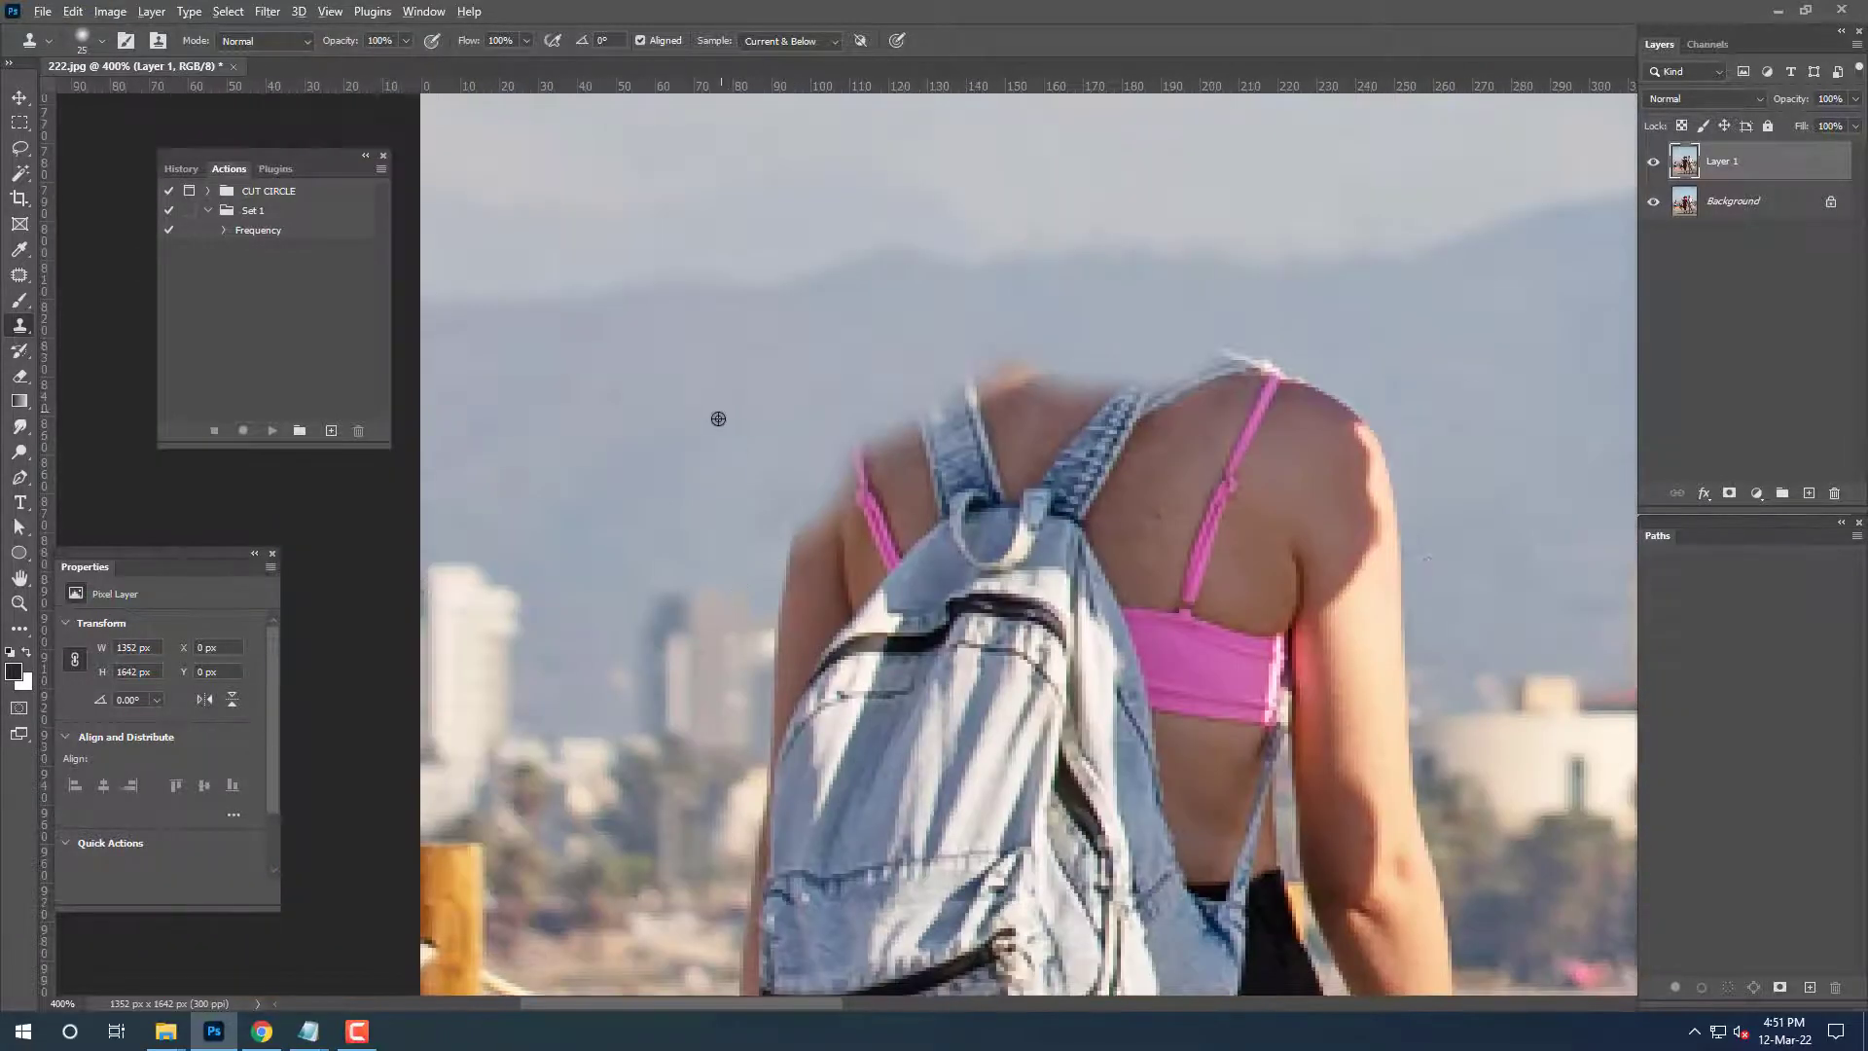
{"action": "left_click_drag", "start_coordinate": [924, 506], "coordinate": [817, 564]}
{"action": "mouse_move", "coordinate": [837, 467]}
{"action": "left_mouse_down"}
{"action": "mouse_move", "coordinate": [1034, 367]}
{"action": "mouse_move", "coordinate": [973, 525]}
{"action": "mouse_move", "coordinate": [930, 400]}
{"action": "left_mouse_up"}
{"action": "scroll", "coordinate": [973, 526], "scroll_direction": "right", "scroll_amount": 2}
{"action": "mouse_move", "coordinate": [1216, 564]}
{"action": "left_mouse_down"}
{"action": "mouse_move", "coordinate": [1070, 545]}
{"action": "mouse_move", "coordinate": [1259, 496]}
{"action": "mouse_move", "coordinate": [1155, 375]}
{"action": "mouse_move", "coordinate": [1093, 438]}
{"action": "mouse_move", "coordinate": [1204, 412]}
{"action": "left_mouse_up"}
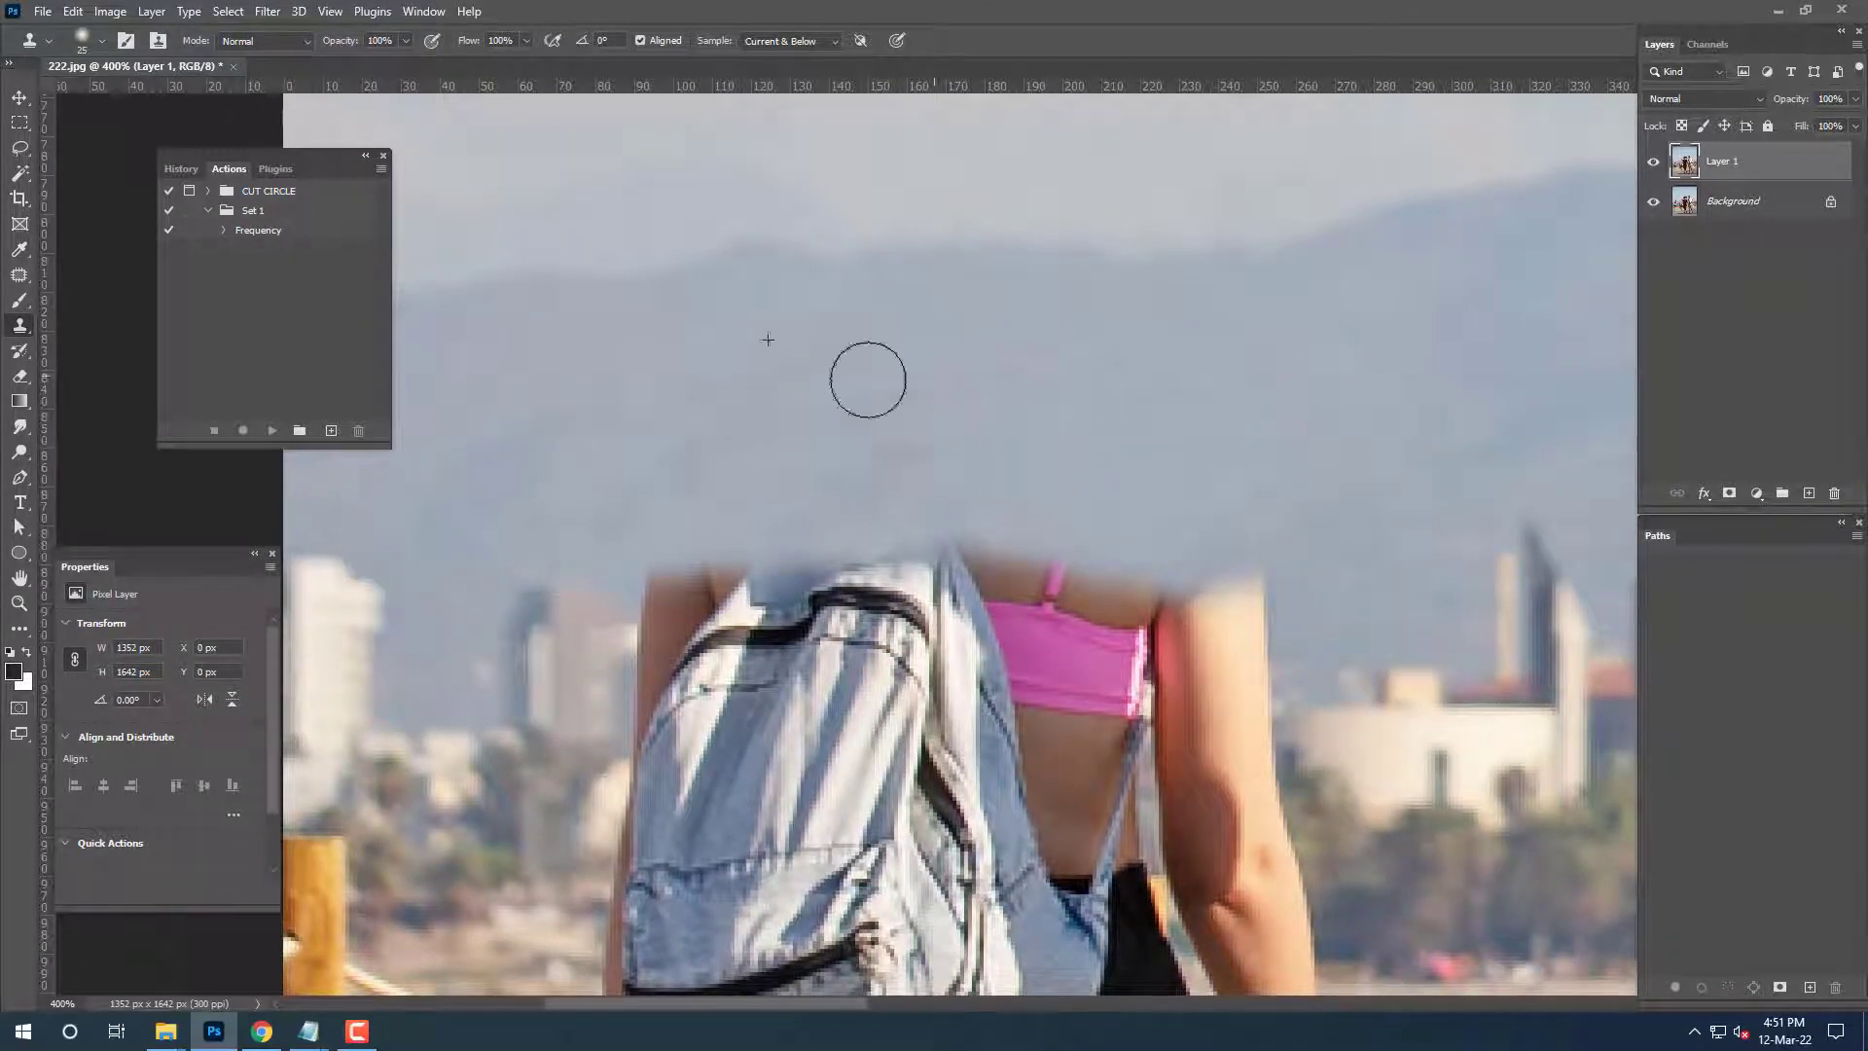
Paint sky over the top of the pink top and its strap.
{"action": "scroll", "coordinate": [831, 413], "scroll_direction": "down", "scroll_amount": 3}
{"action": "scroll", "coordinate": [831, 413], "scroll_direction": "right", "scroll_amount": 3}
{"action": "left_click_drag", "start_coordinate": [1038, 346], "coordinate": [909, 301]}
{"action": "scroll", "coordinate": [909, 301], "scroll_direction": "left", "scroll_amount": 3}
{"action": "scroll", "coordinate": [909, 301], "scroll_direction": "up", "scroll_amount": 1}
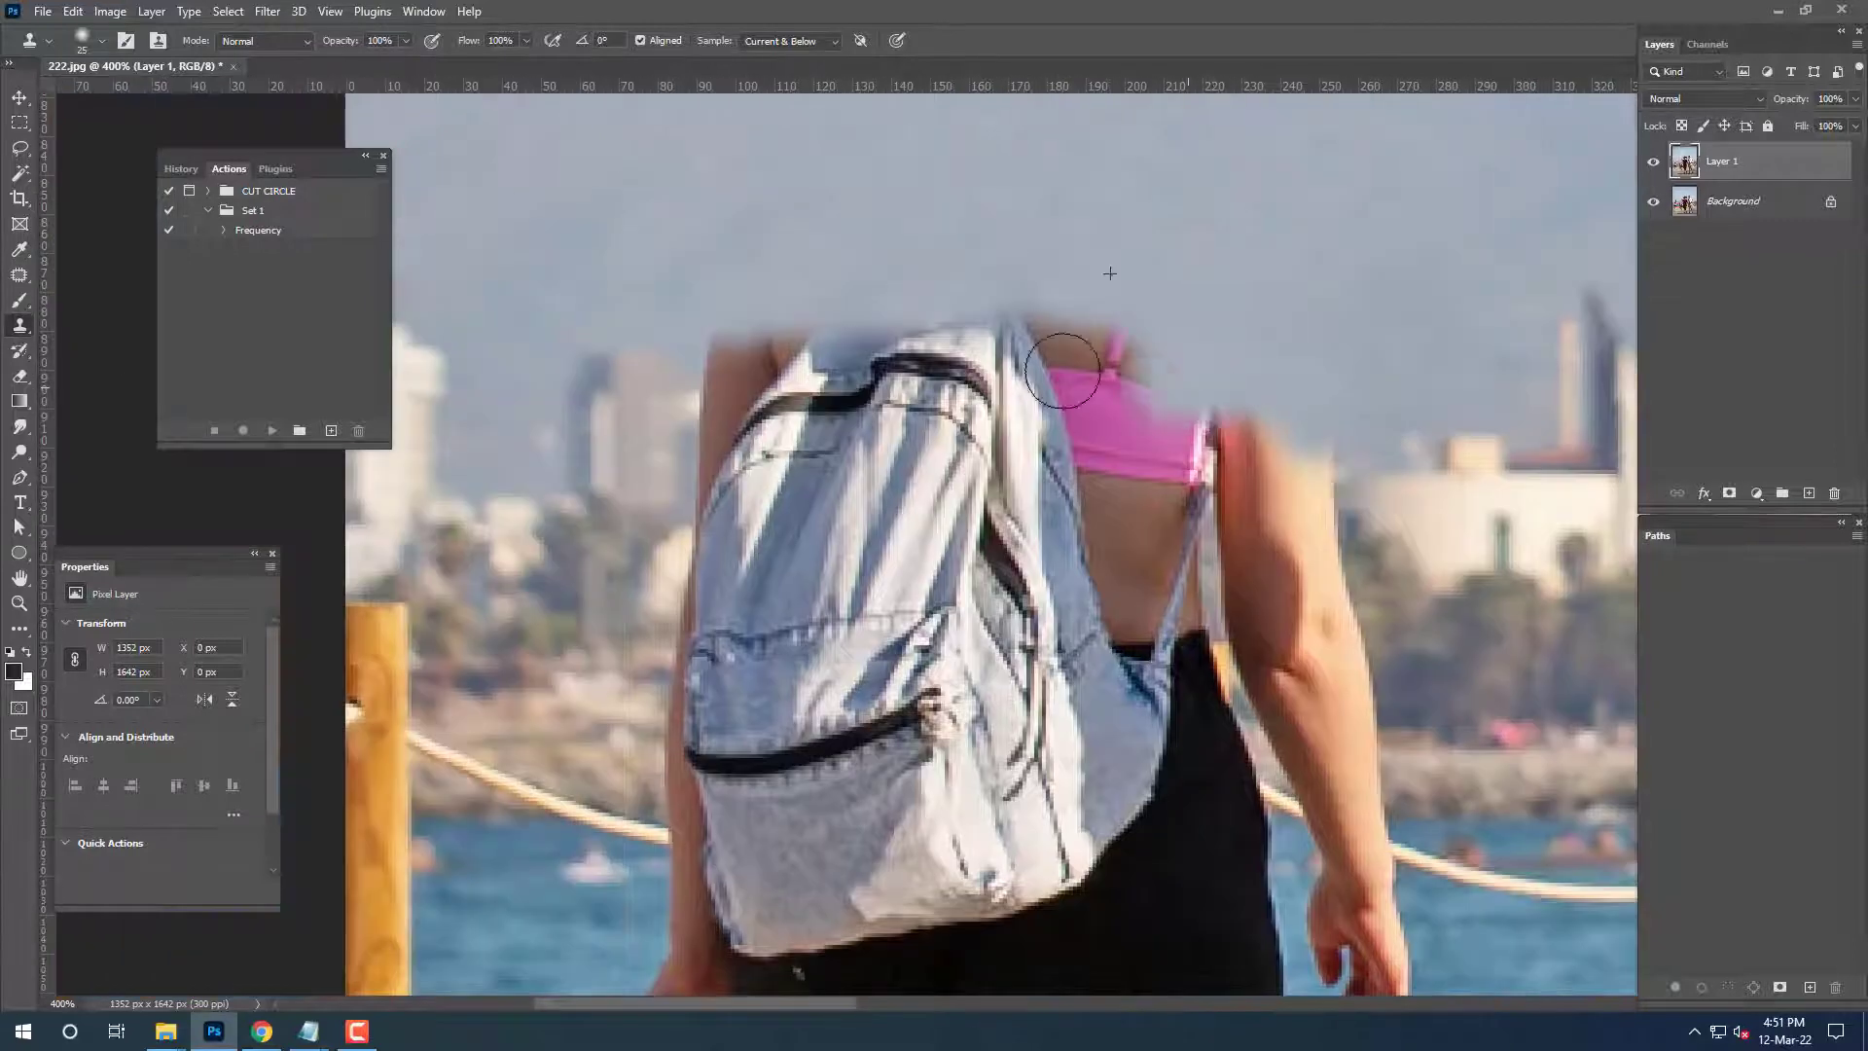
{"action": "scroll", "coordinate": [918, 318], "scroll_direction": "left", "scroll_amount": 2}
{"action": "scroll", "coordinate": [993, 271], "scroll_direction": "down", "scroll_amount": 3}
{"action": "scroll", "coordinate": [992, 271], "scroll_direction": "right", "scroll_amount": 8}
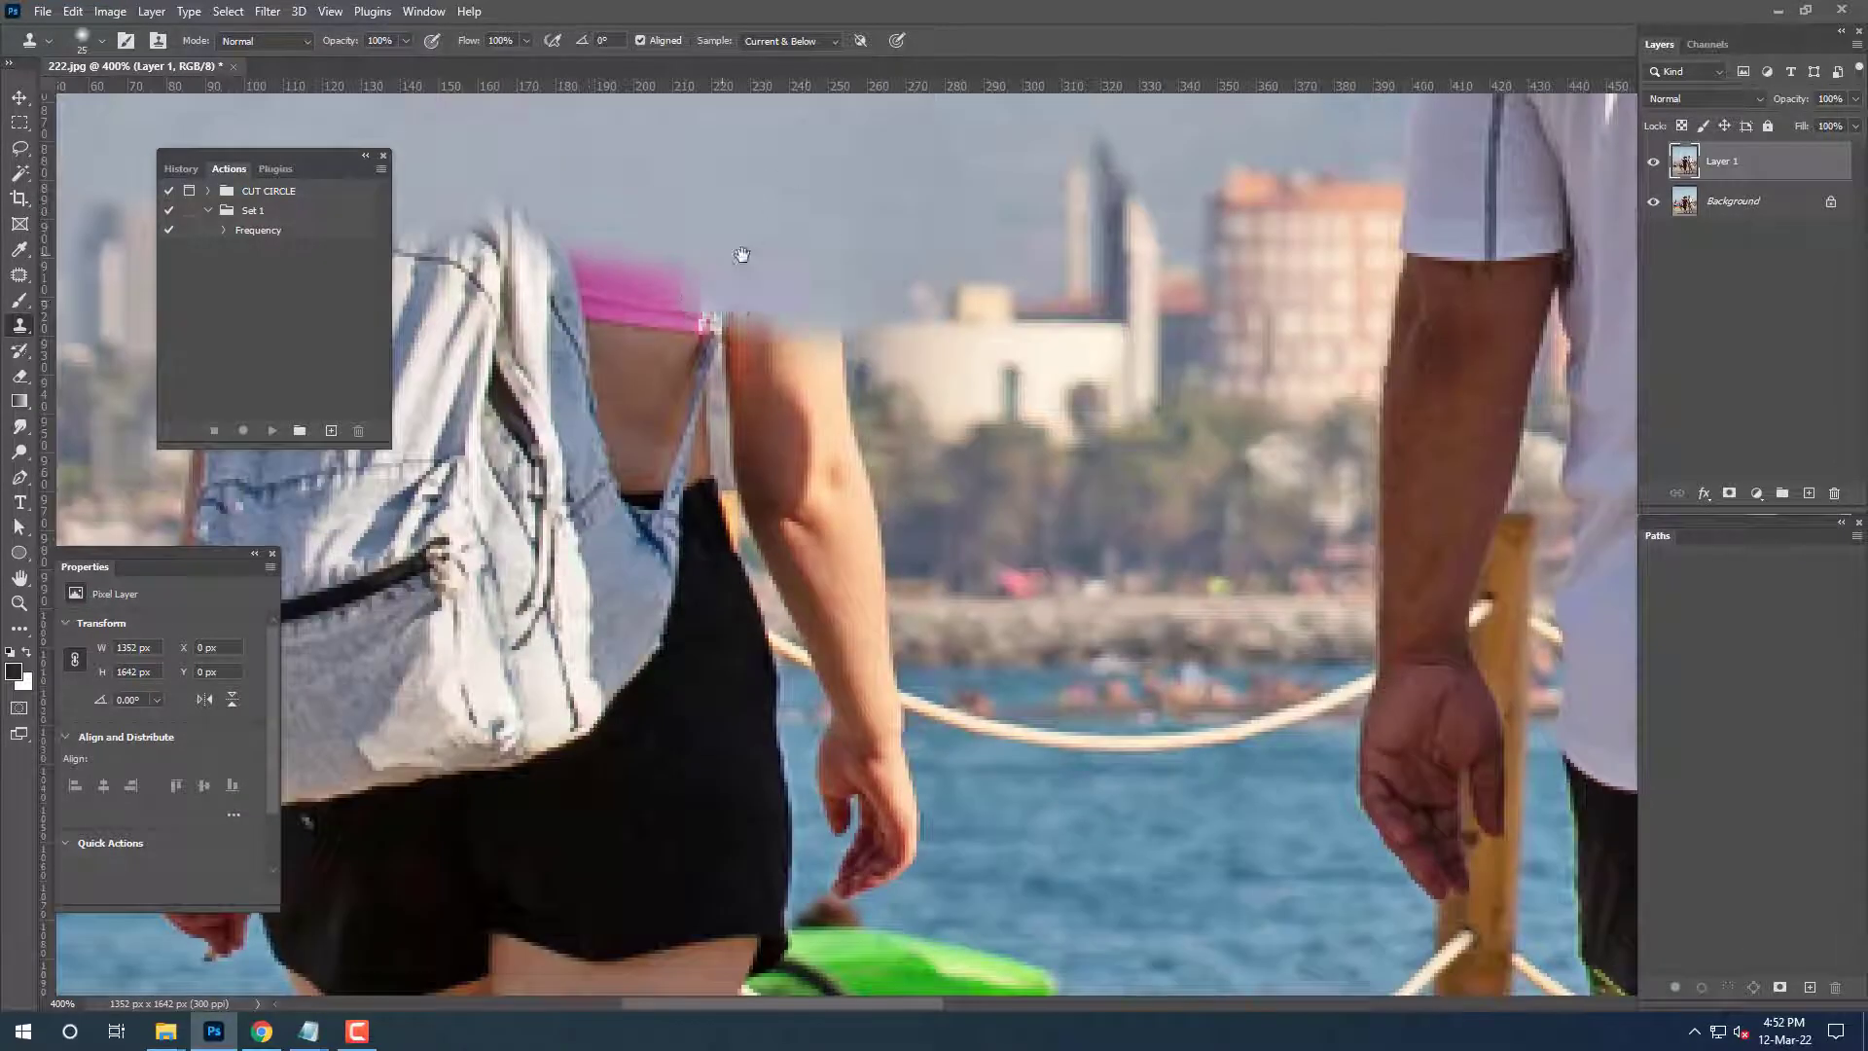
{"action": "scroll", "coordinate": [729, 292], "scroll_direction": "left", "scroll_amount": 4}
{"action": "left_click_drag", "start_coordinate": [759, 291], "coordinate": [887, 267]}
Clone background over the backpack top and paint a rope line across the arm.
{"action": "scroll", "coordinate": [887, 267], "scroll_direction": "down", "scroll_amount": 2}
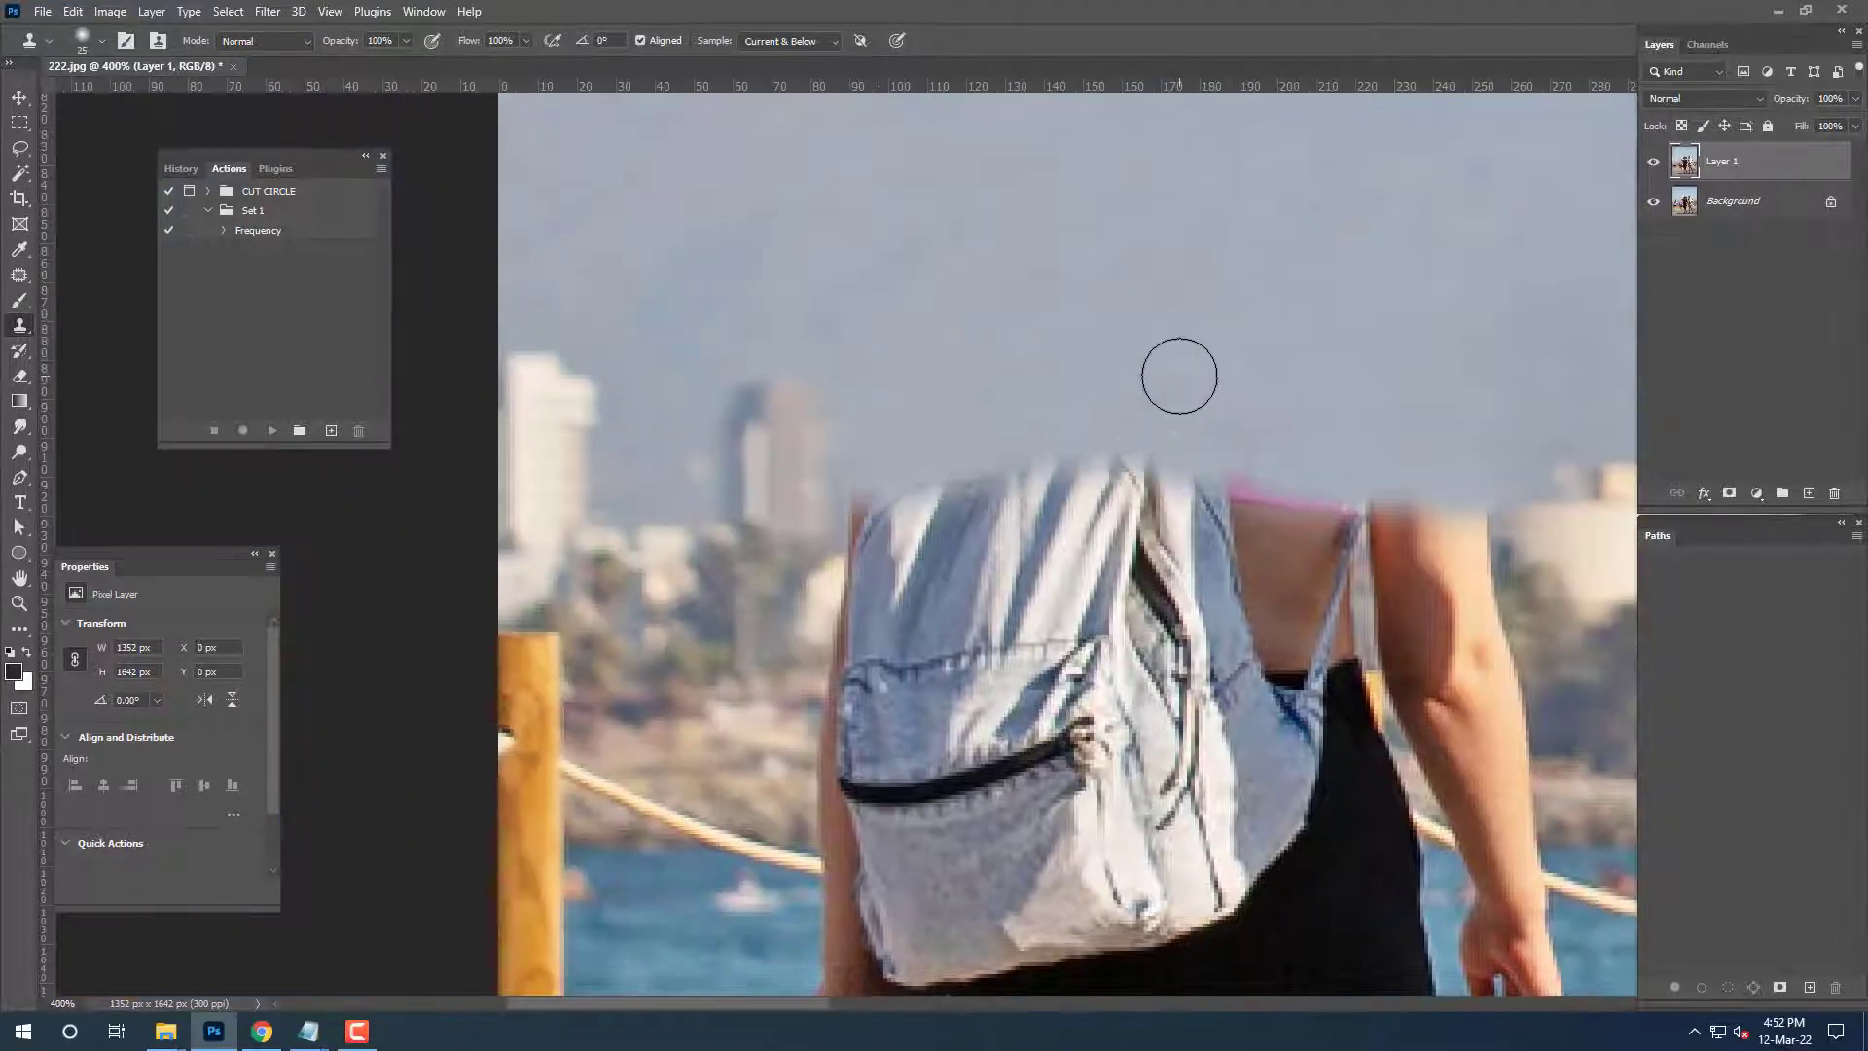
{"action": "scroll", "coordinate": [1089, 496], "scroll_direction": "down", "scroll_amount": 2}
{"action": "scroll", "coordinate": [1089, 496], "scroll_direction": "up", "scroll_amount": 2}
{"action": "scroll", "coordinate": [1090, 496], "scroll_direction": "up", "scroll_amount": 2}
{"action": "left_click_drag", "start_coordinate": [1265, 545], "coordinate": [959, 584]}
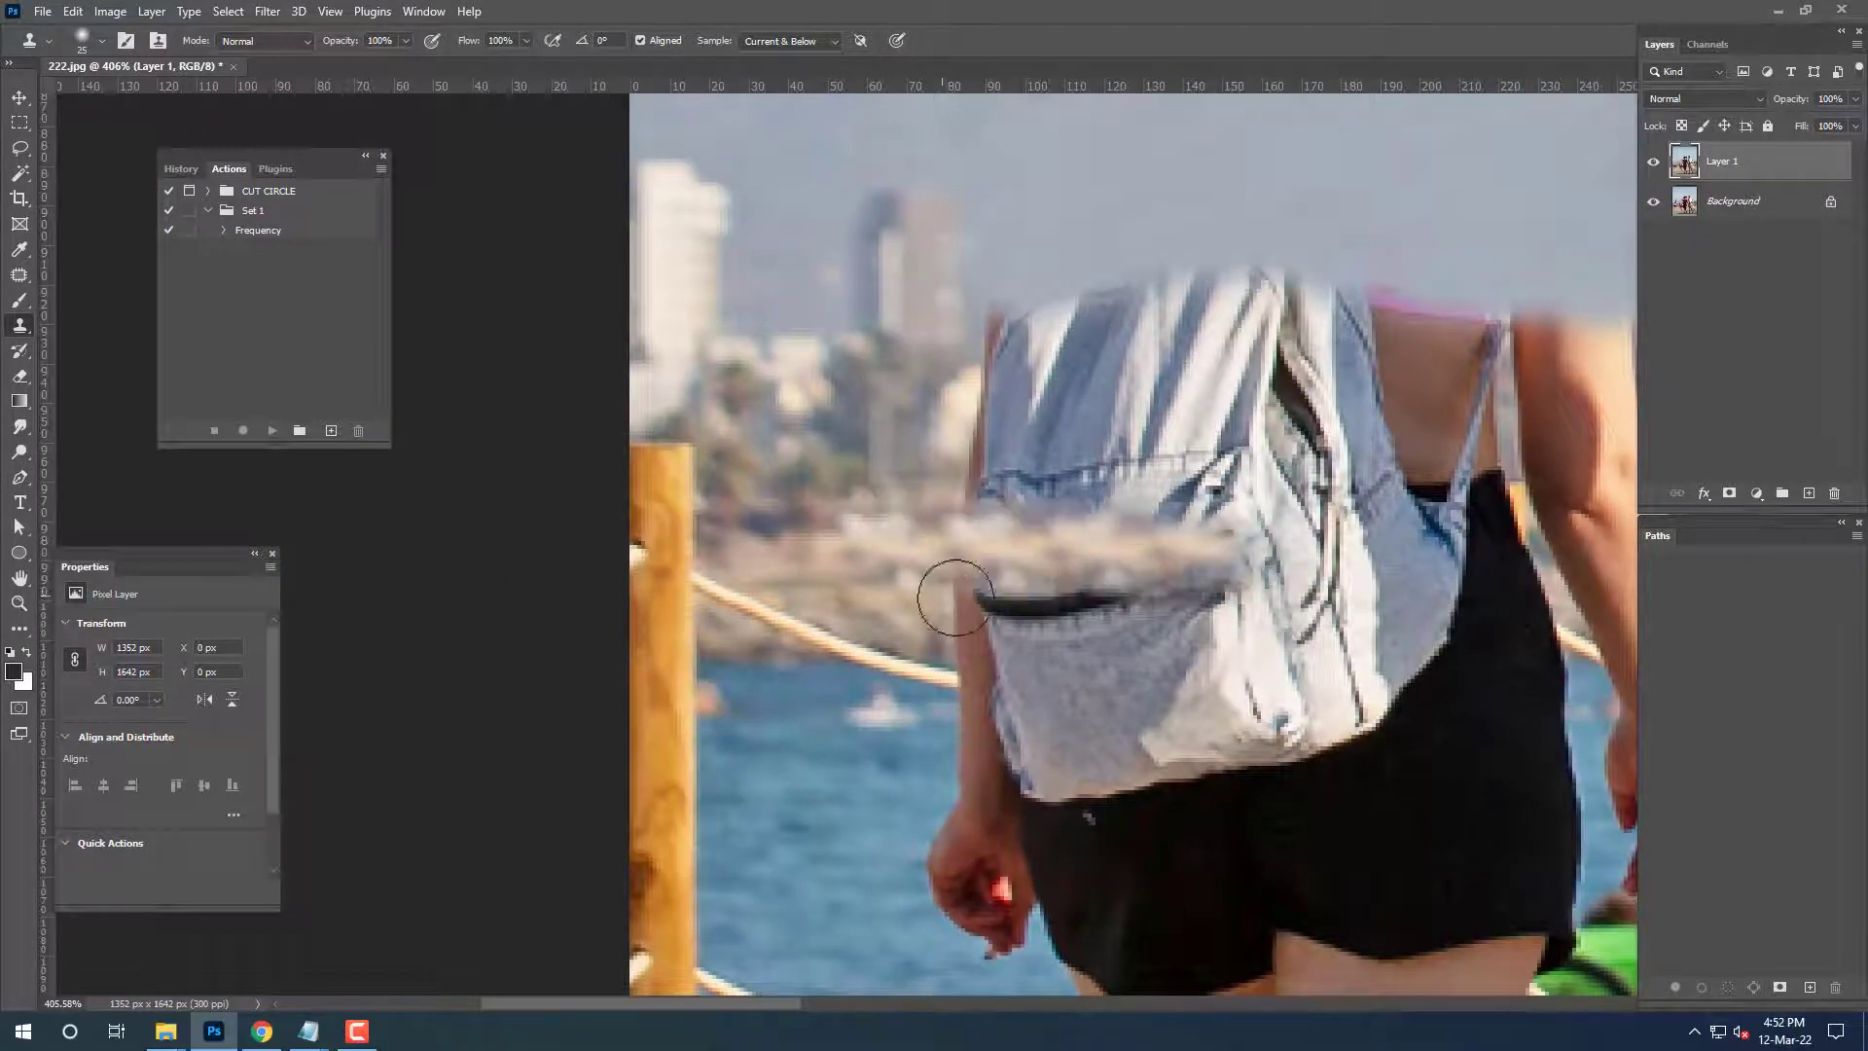
{"action": "scroll", "coordinate": [959, 584], "scroll_direction": "right", "scroll_amount": 5}
{"action": "scroll", "coordinate": [882, 477], "scroll_direction": "right", "scroll_amount": 2}
{"action": "left_click_drag", "start_coordinate": [1070, 564], "coordinate": [895, 569]}
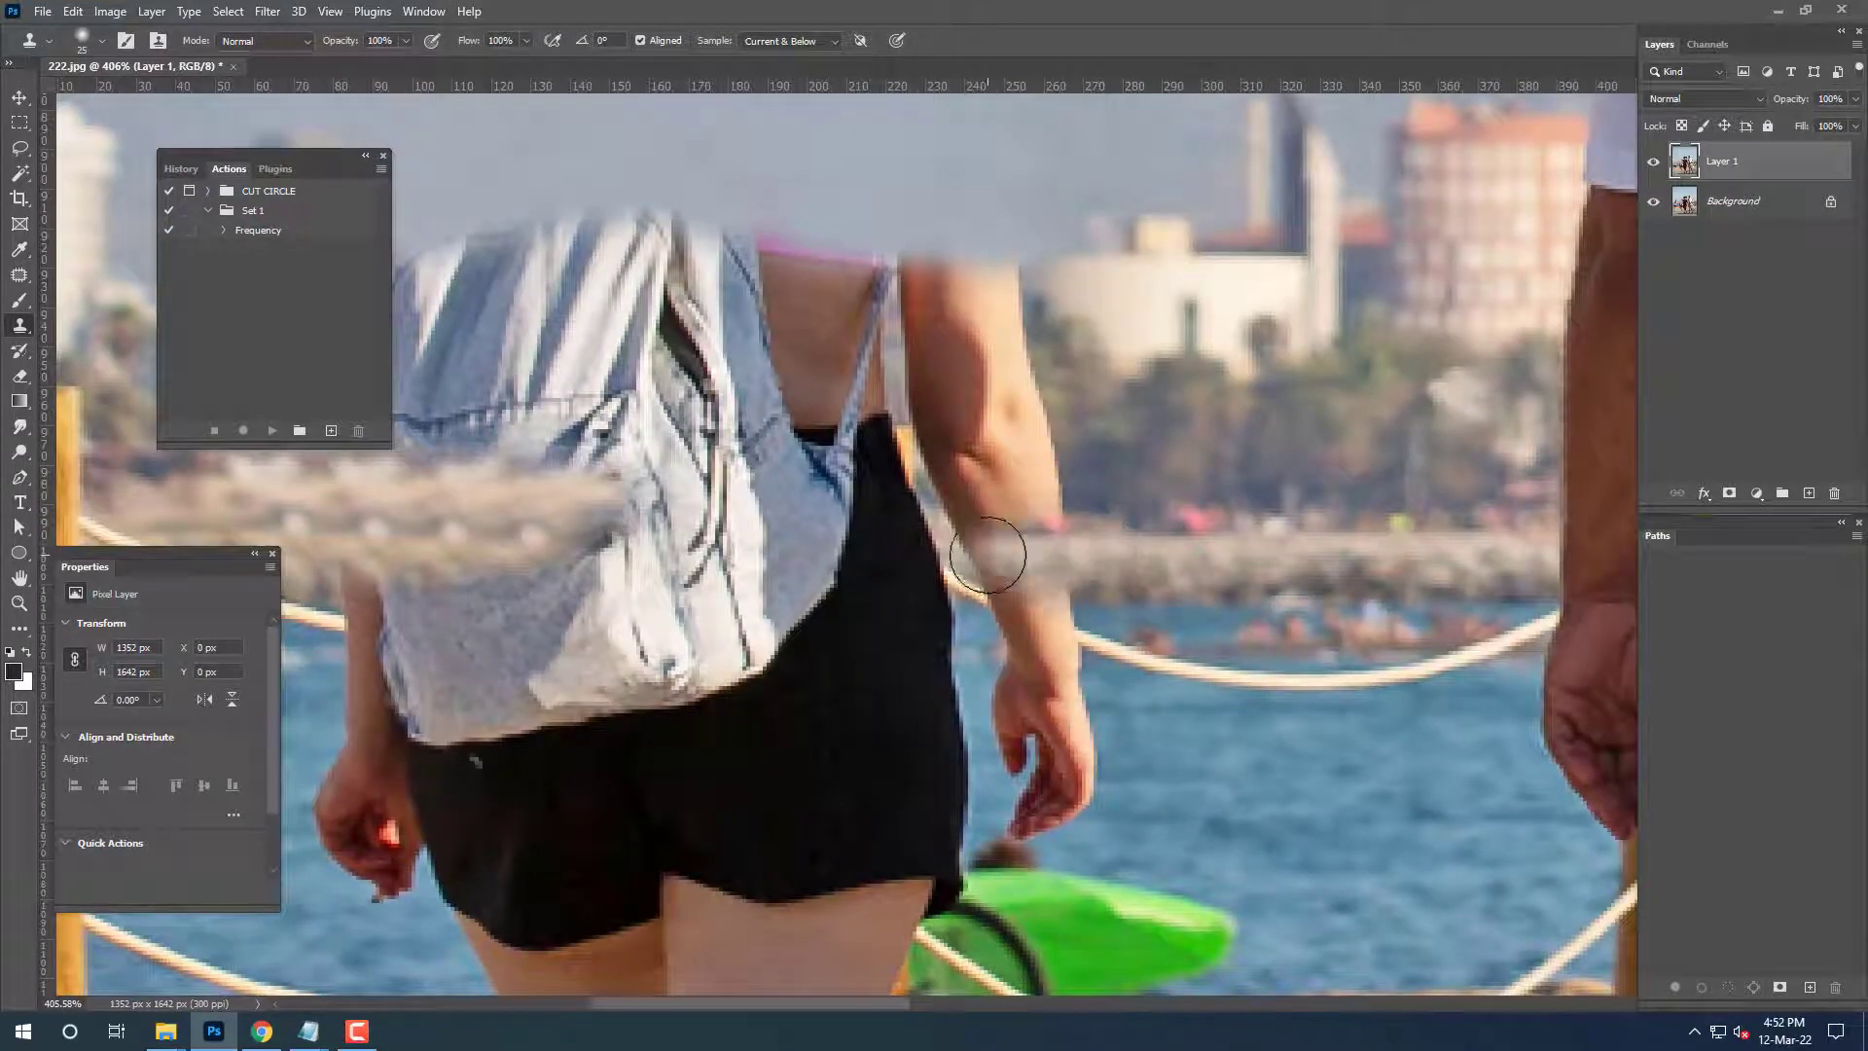
Sample the background trees and paint them over the woman's arm.
{"action": "left_click", "coordinate": [1115, 439], "text": "alt"}
{"action": "left_click_drag", "start_coordinate": [1036, 483], "coordinate": [920, 481]}
{"action": "mouse_move", "coordinate": [1041, 443]}
{"action": "left_mouse_down"}
{"action": "mouse_move", "coordinate": [1002, 399]}
{"action": "mouse_move", "coordinate": [1013, 364]}
{"action": "mouse_move", "coordinate": [948, 398]}
{"action": "mouse_move", "coordinate": [1008, 306]}
{"action": "mouse_move", "coordinate": [899, 287]}
{"action": "left_mouse_up"}
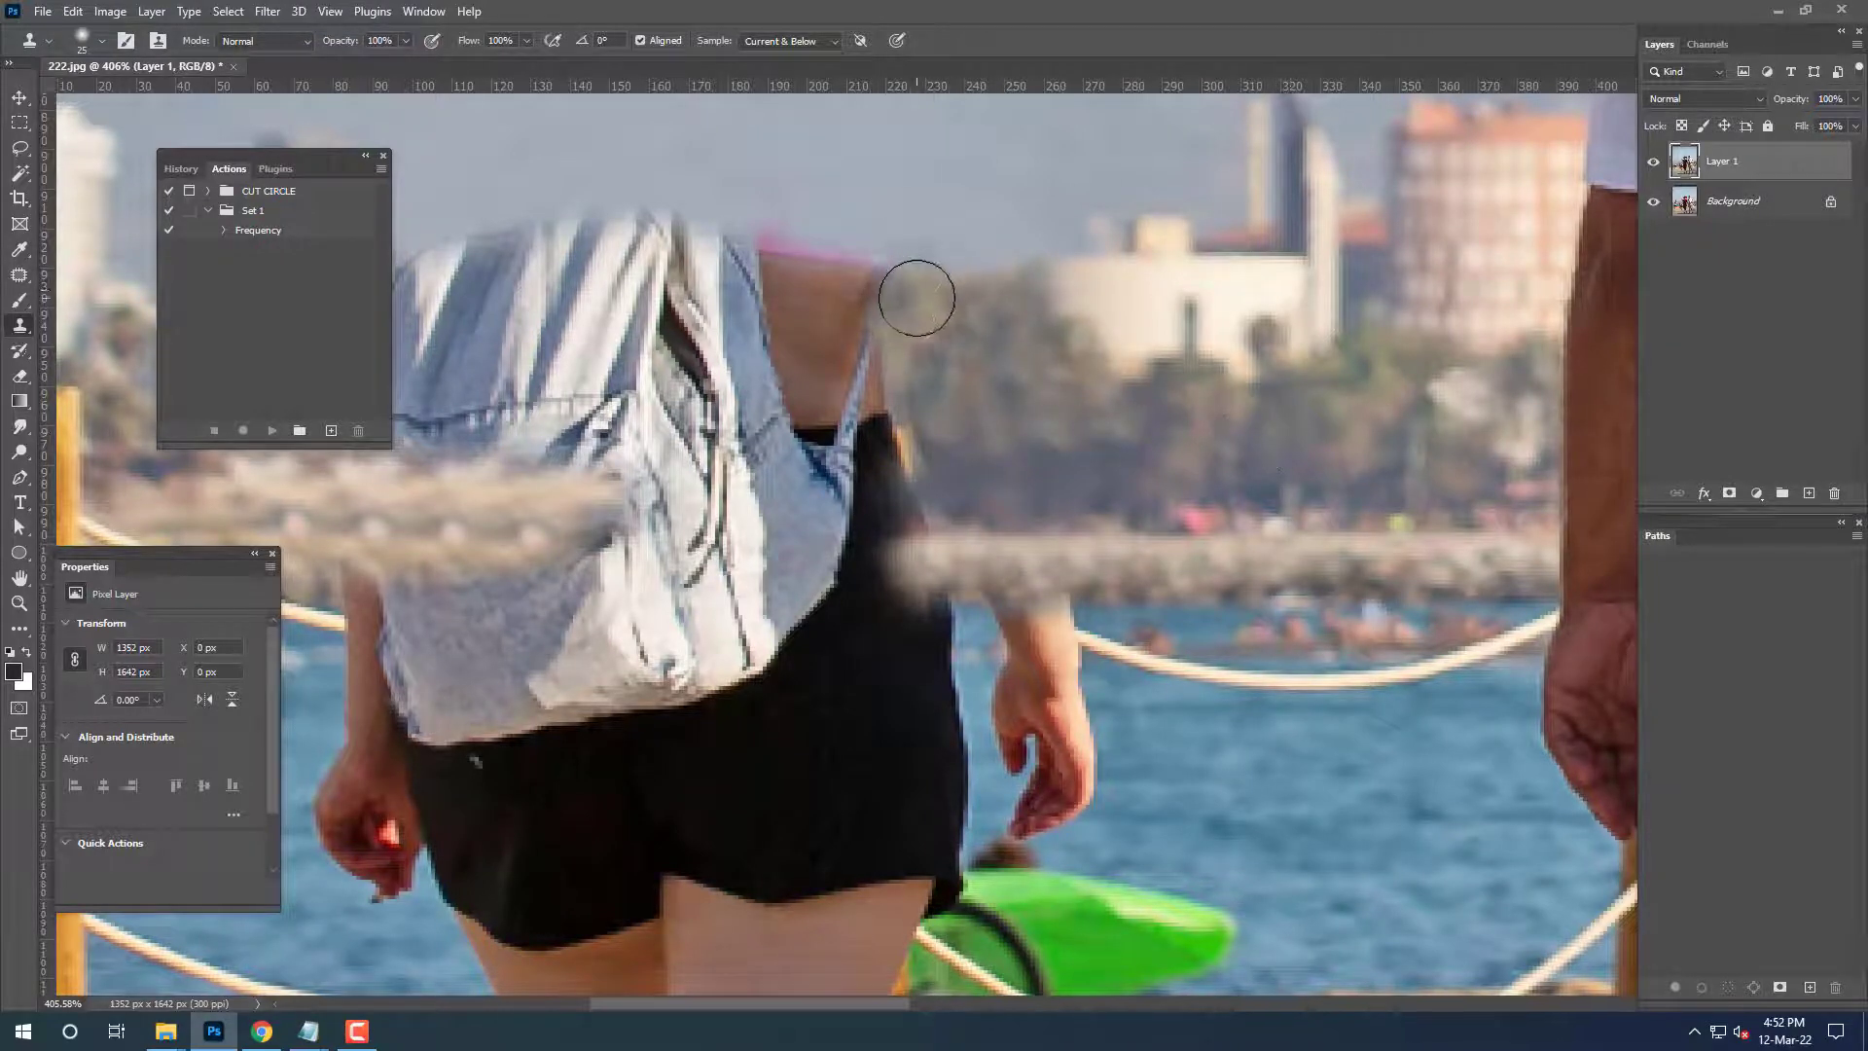
{"action": "scroll", "coordinate": [665, 366], "scroll_direction": "left", "scroll_amount": 5}
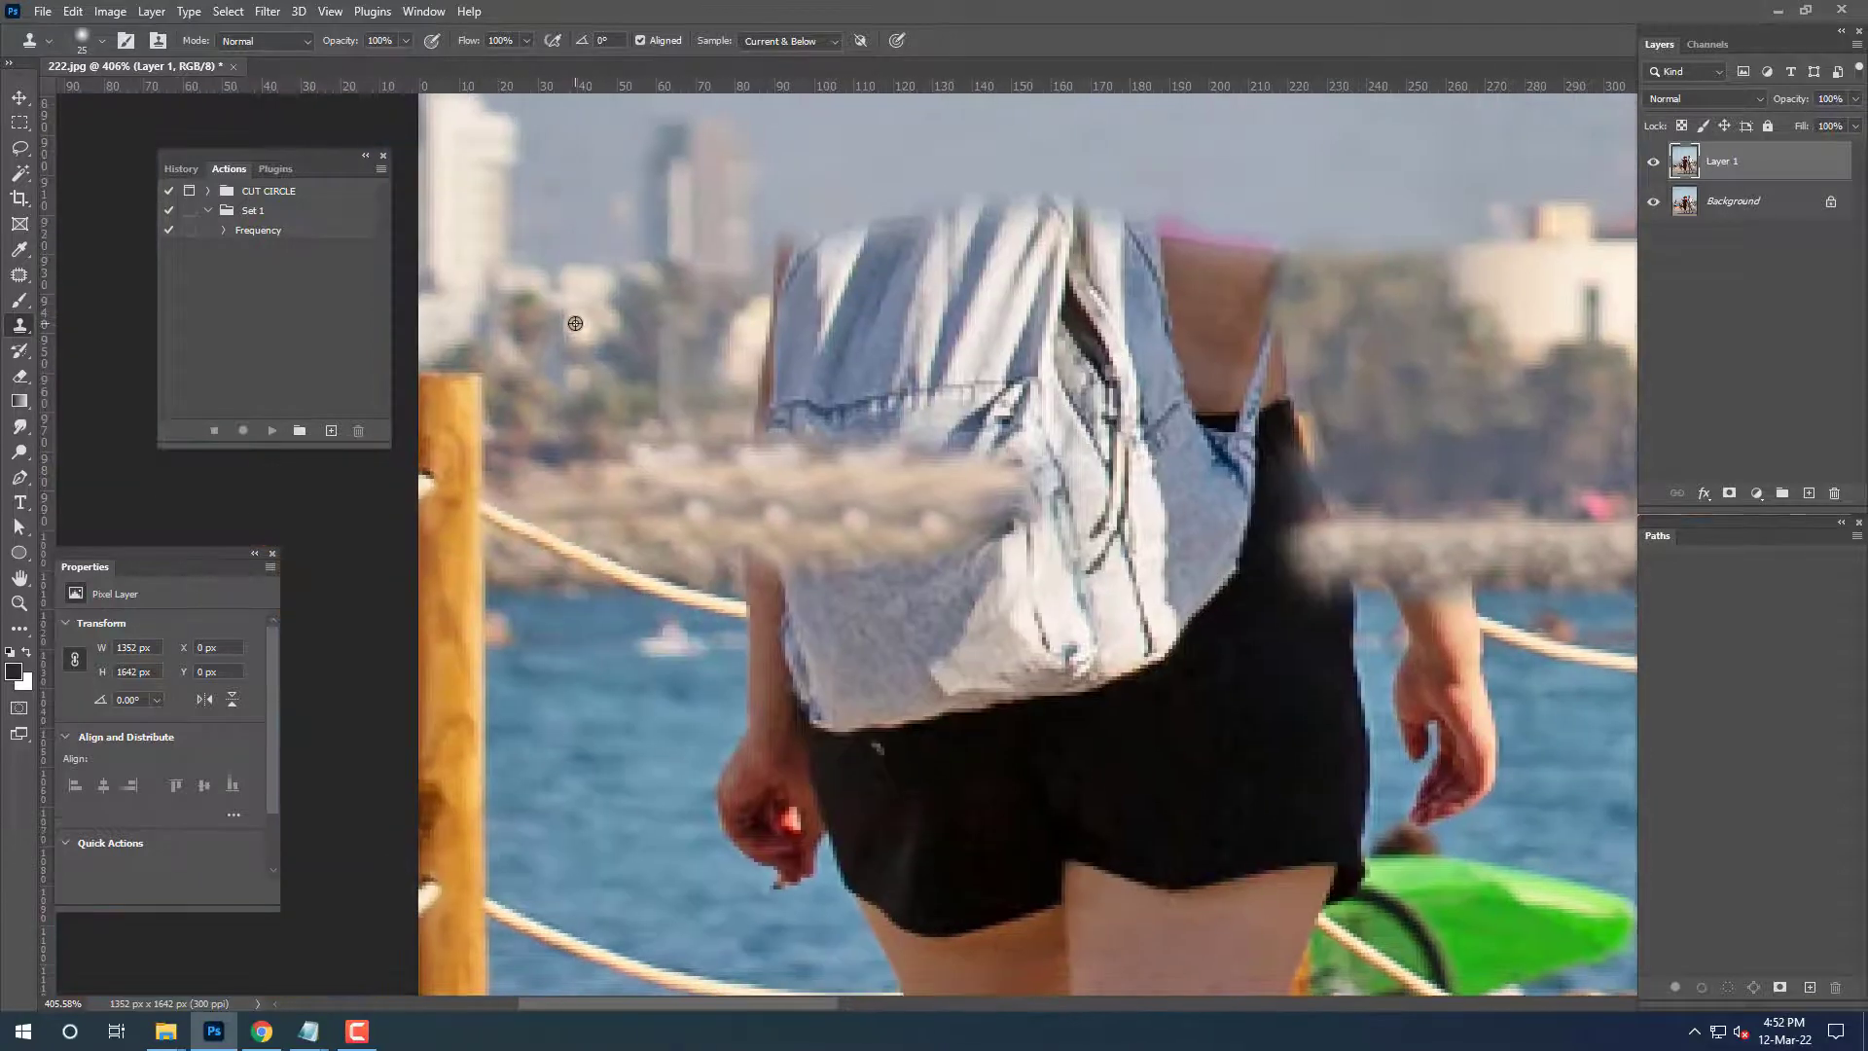
Paint buildings, trees and a sea-wall band over the striped shirt.
{"action": "left_click", "coordinate": [547, 331], "text": "alt"}
{"action": "mouse_move", "coordinate": [856, 355]}
{"action": "left_mouse_down"}
{"action": "mouse_move", "coordinate": [876, 367]}
{"action": "mouse_move", "coordinate": [792, 354]}
{"action": "mouse_move", "coordinate": [971, 340]}
{"action": "mouse_move", "coordinate": [915, 313]}
{"action": "left_mouse_up"}
{"action": "left_click_drag", "start_coordinate": [746, 429], "coordinate": [915, 428]}
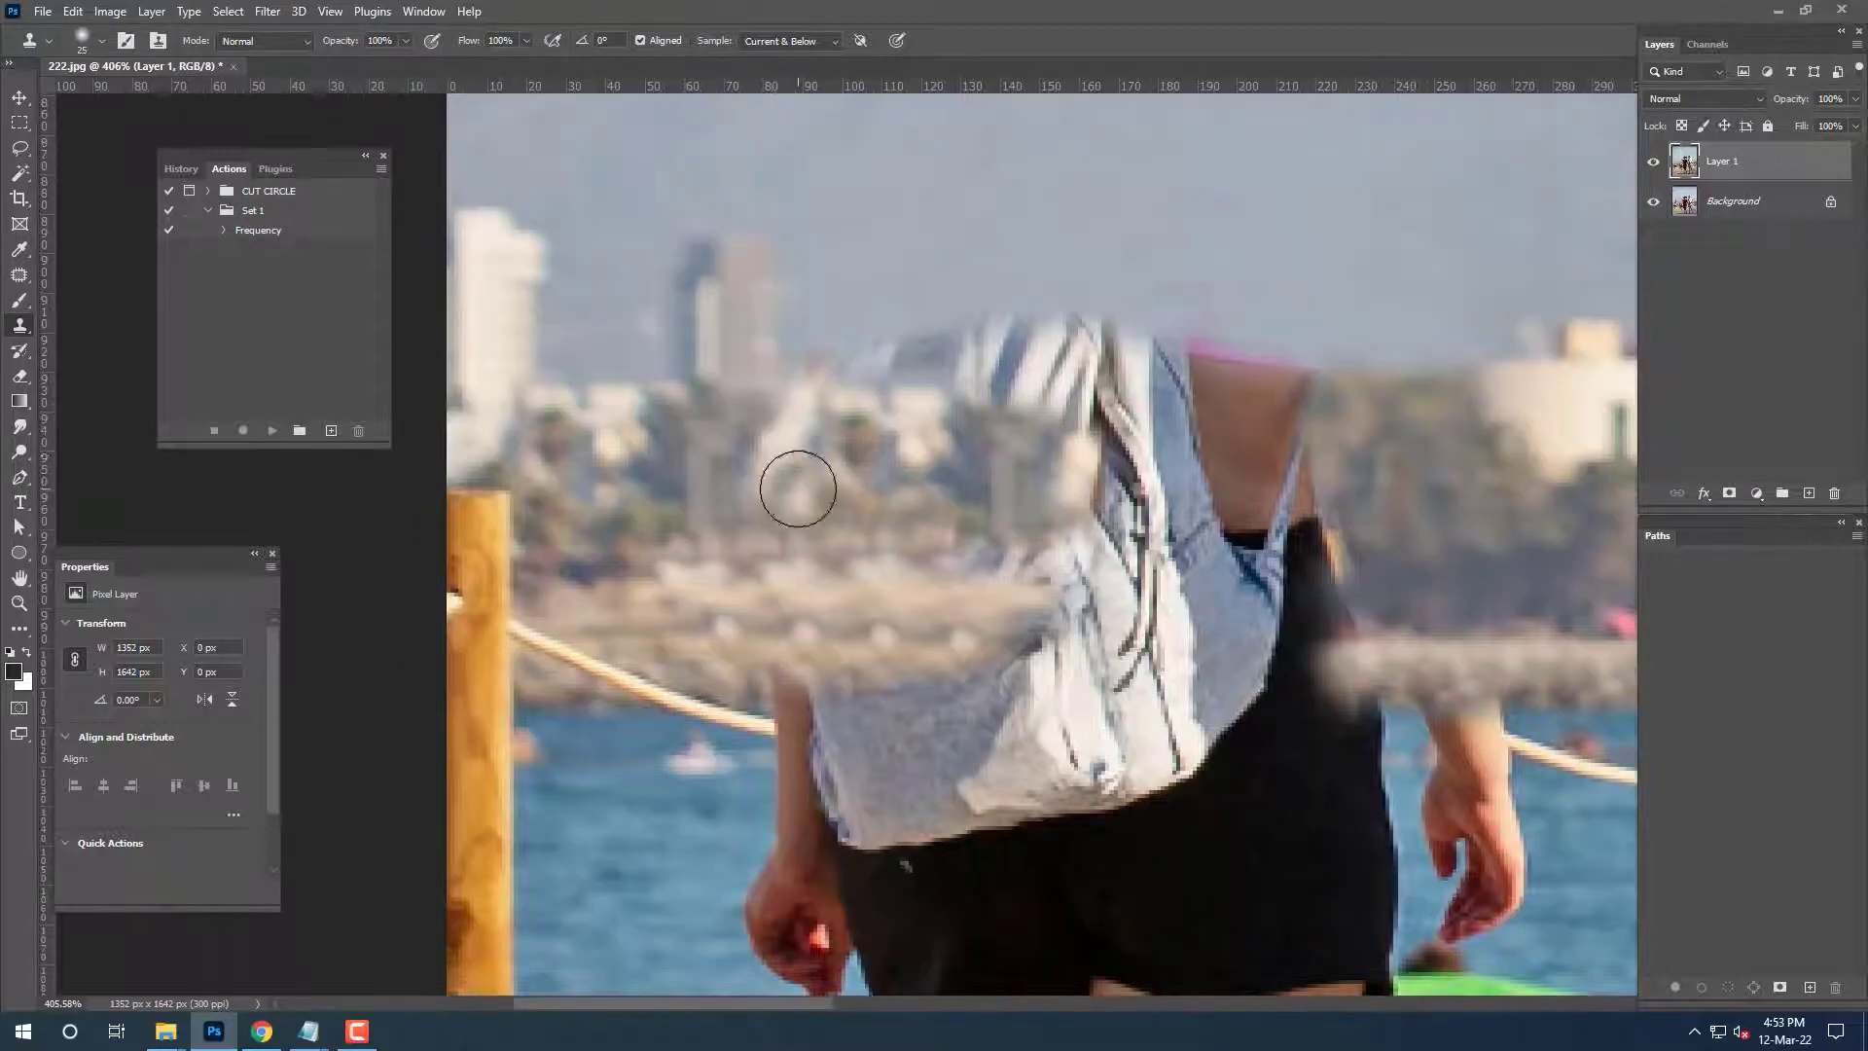
{"action": "left_click_drag", "start_coordinate": [801, 489], "coordinate": [382, 541]}
{"action": "mouse_move", "coordinate": [681, 428]}
{"action": "left_mouse_down"}
{"action": "mouse_move", "coordinate": [875, 457]}
{"action": "mouse_move", "coordinate": [730, 440]}
{"action": "left_mouse_up"}
{"action": "mouse_move", "coordinate": [917, 490]}
{"action": "left_mouse_down"}
{"action": "mouse_move", "coordinate": [942, 530]}
{"action": "mouse_move", "coordinate": [1162, 534]}
{"action": "left_mouse_up"}
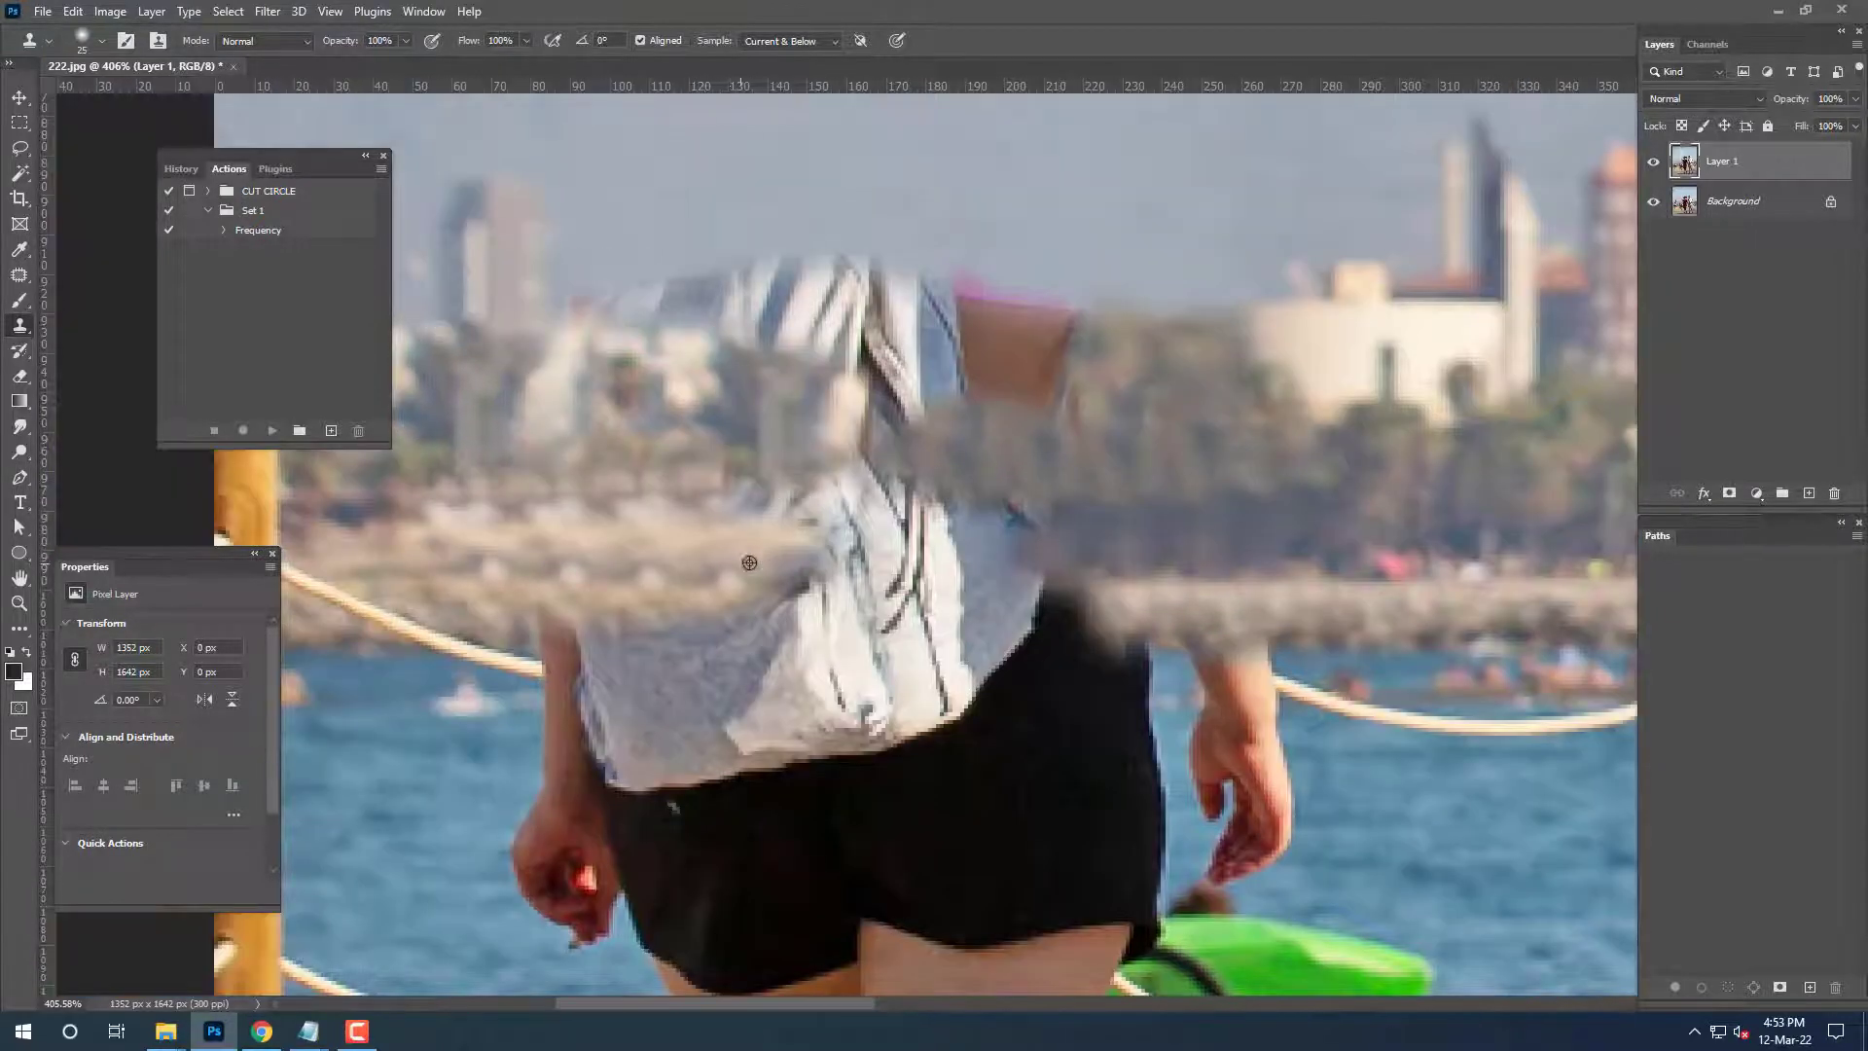
{"action": "mouse_move", "coordinate": [1070, 584]}
{"action": "left_mouse_down"}
{"action": "mouse_move", "coordinate": [735, 530]}
{"action": "mouse_move", "coordinate": [934, 506]}
{"action": "left_mouse_up"}
Cover the rest of the shirt, skin and striped fabric with cloned trees.
{"action": "left_click_drag", "start_coordinate": [701, 508], "coordinate": [1133, 501]}
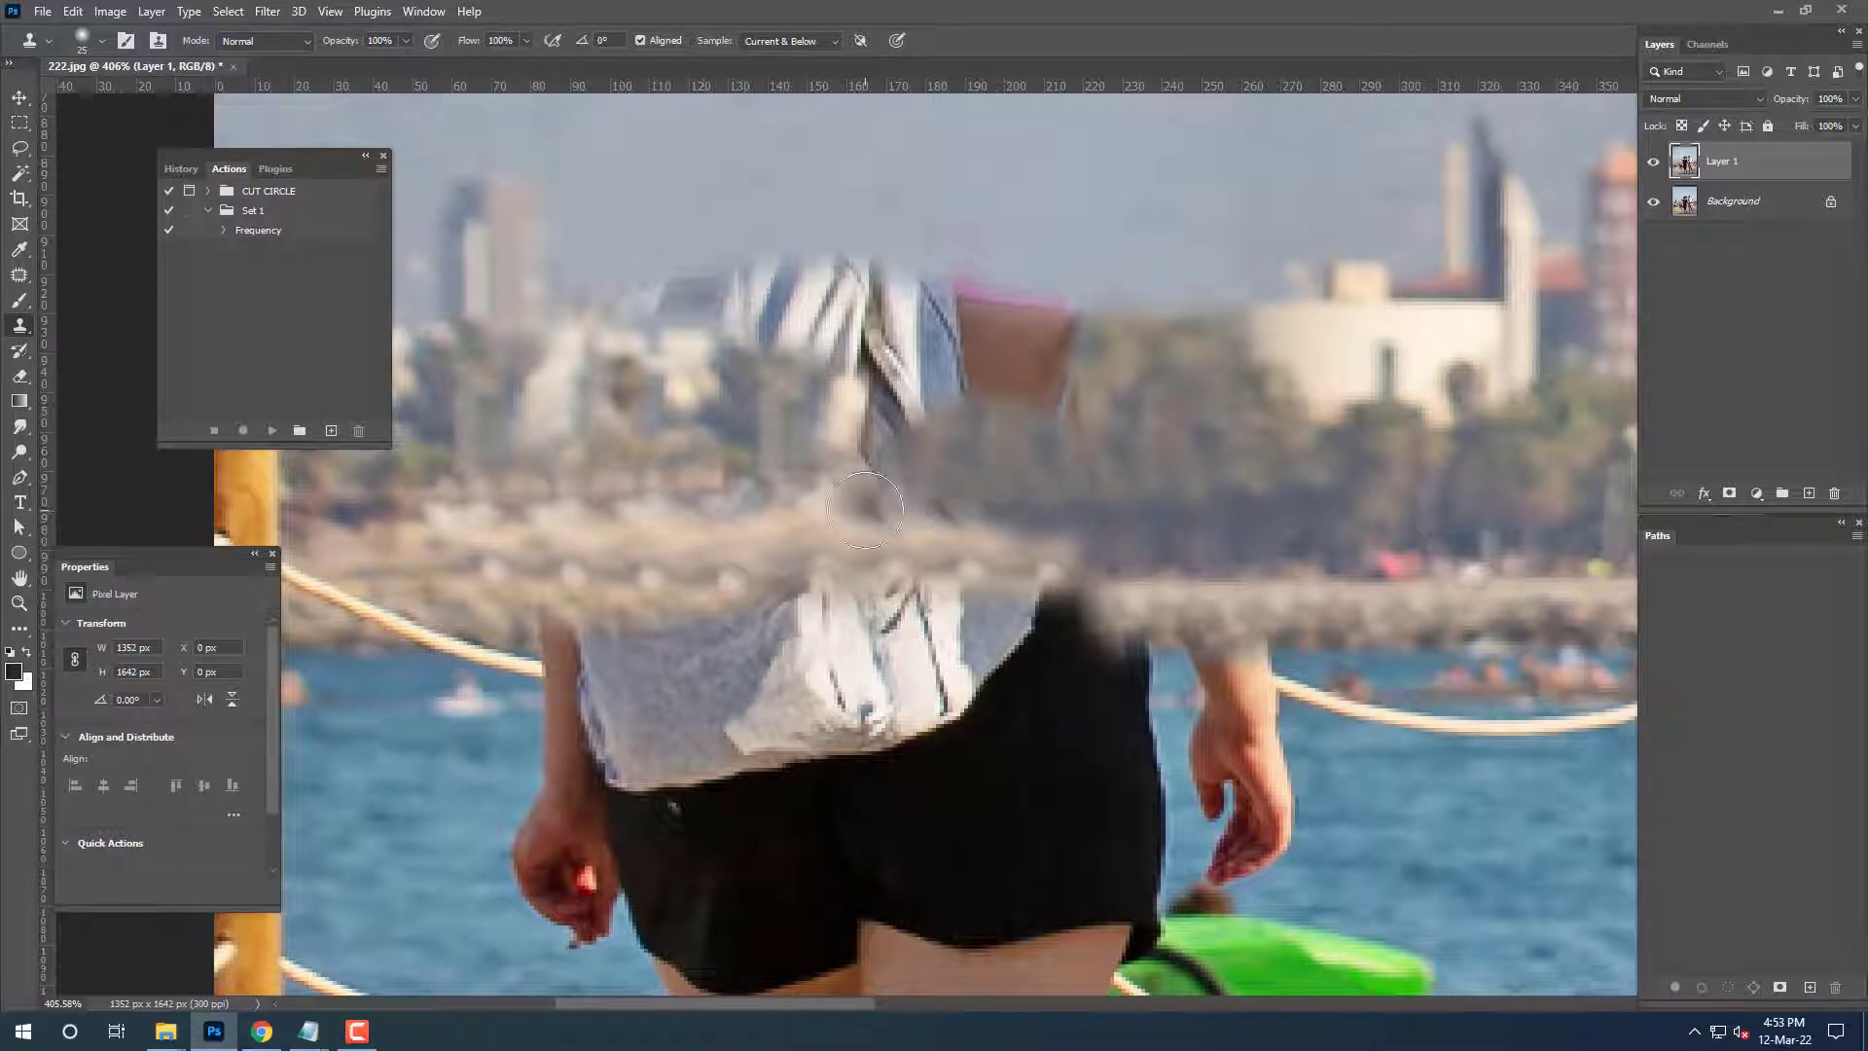
{"action": "mouse_move", "coordinate": [758, 466]}
{"action": "left_mouse_down"}
{"action": "mouse_move", "coordinate": [879, 505]}
{"action": "mouse_move", "coordinate": [1179, 447]}
{"action": "left_mouse_up"}
{"action": "mouse_move", "coordinate": [934, 418]}
{"action": "left_mouse_down"}
{"action": "mouse_move", "coordinate": [993, 376]}
{"action": "mouse_move", "coordinate": [856, 360]}
{"action": "left_mouse_up"}
{"action": "mouse_move", "coordinate": [1118, 370]}
{"action": "left_mouse_down"}
{"action": "mouse_move", "coordinate": [1188, 375]}
{"action": "mouse_move", "coordinate": [1103, 361]}
{"action": "mouse_move", "coordinate": [1053, 376]}
{"action": "left_mouse_up"}
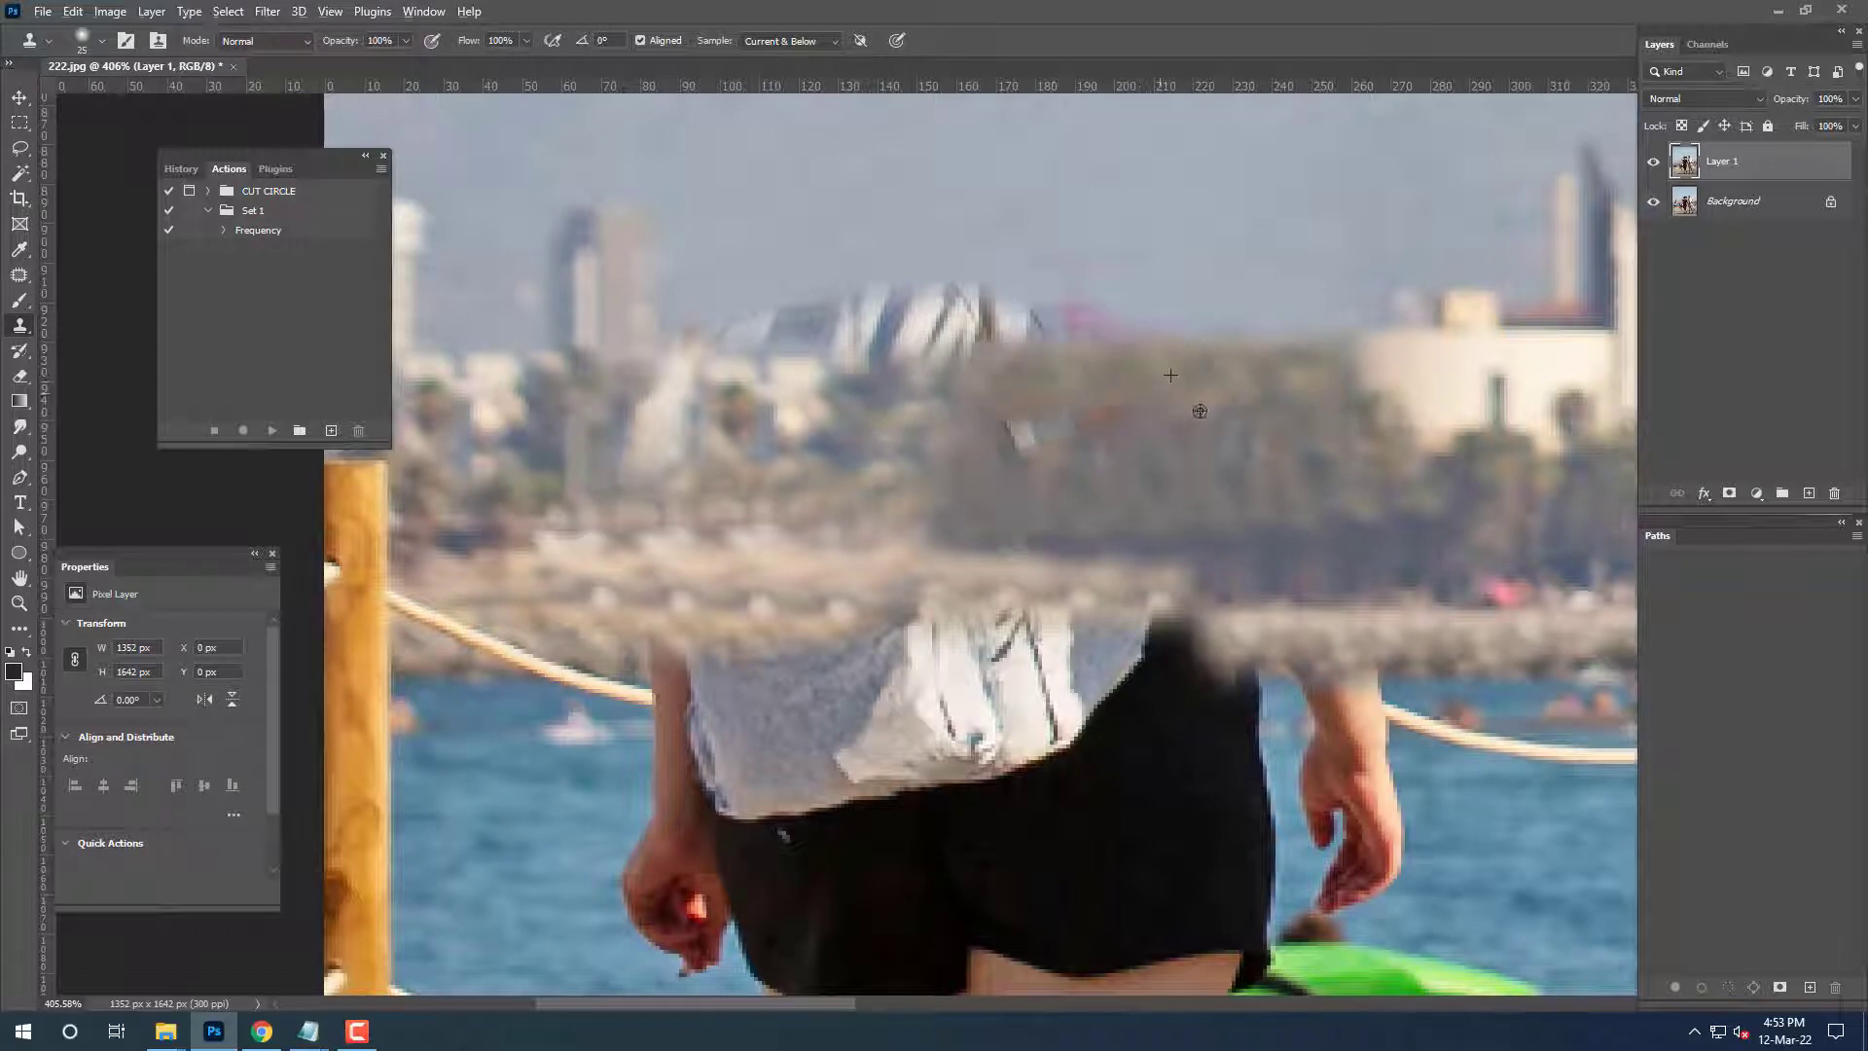
{"action": "left_click_drag", "start_coordinate": [1260, 448], "coordinate": [1432, 575]}
{"action": "mouse_move", "coordinate": [963, 443]}
{"action": "left_mouse_down"}
{"action": "mouse_move", "coordinate": [1265, 457]}
{"action": "mouse_move", "coordinate": [1125, 440]}
{"action": "left_mouse_up"}
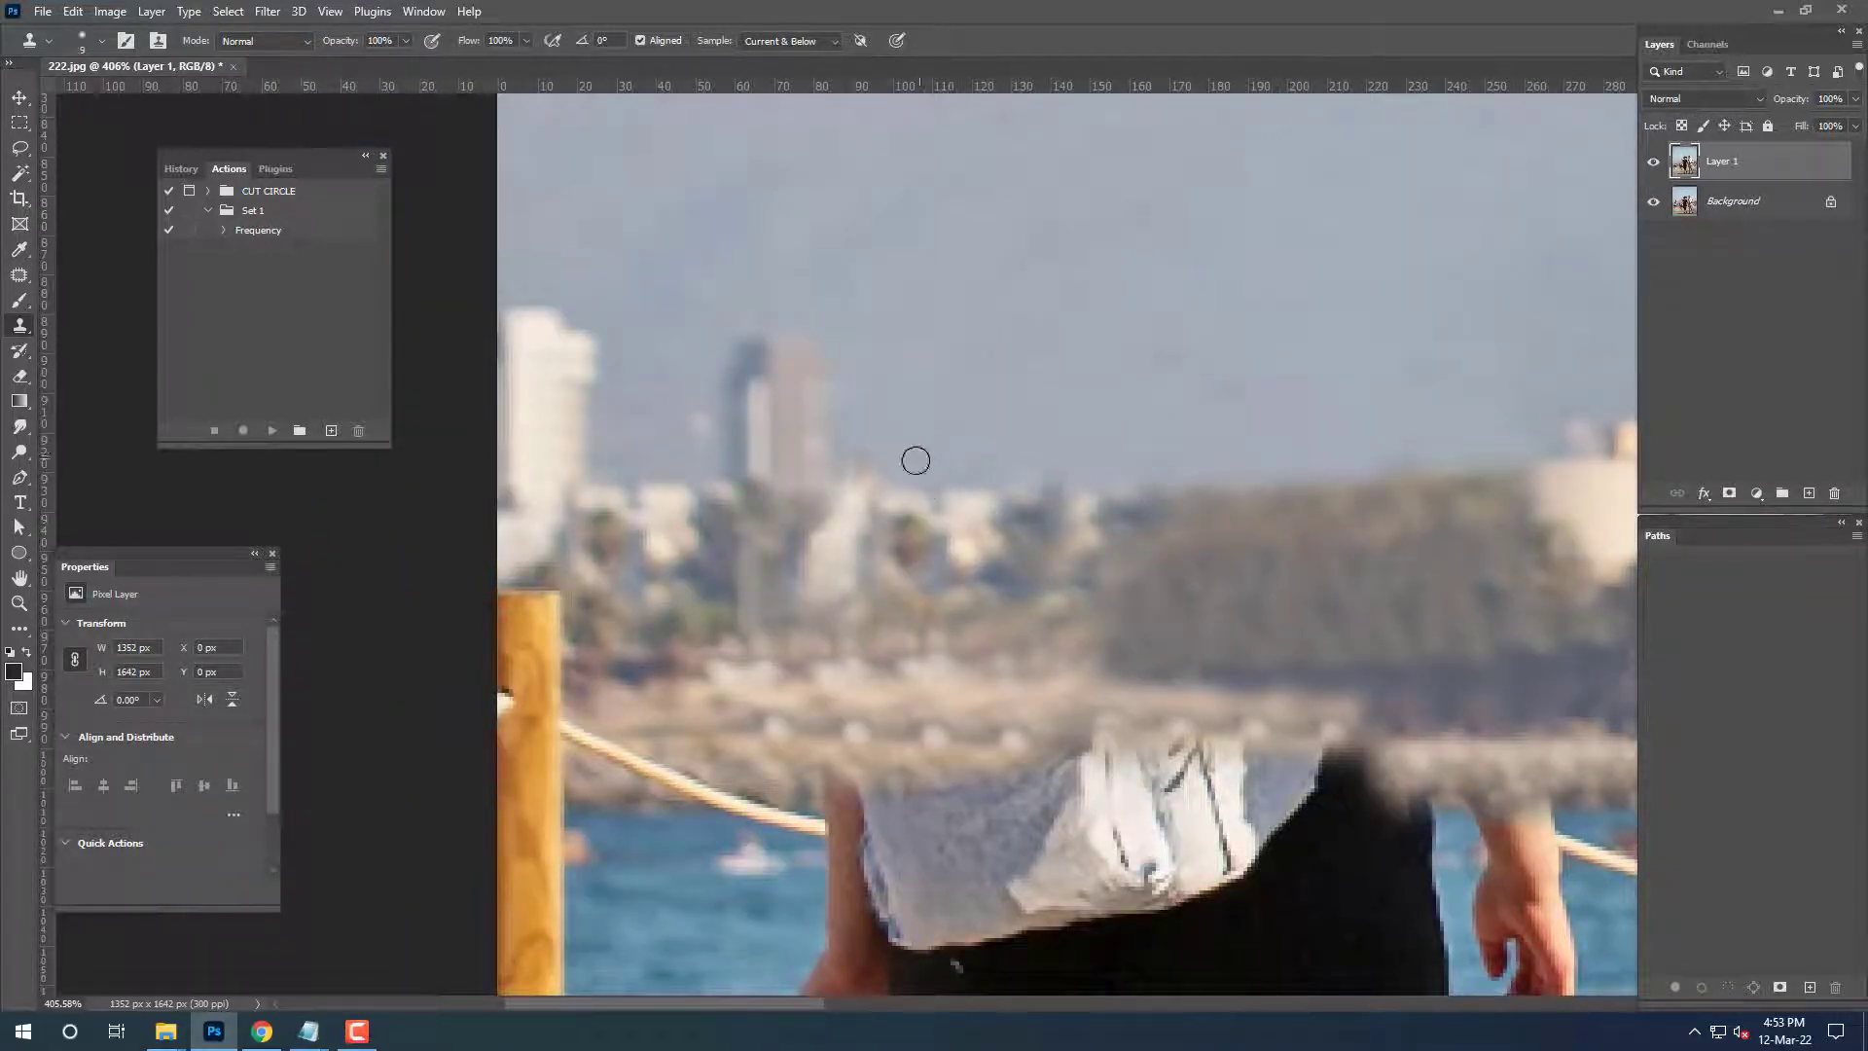
Check the full photo, then clone water over the hand and shorts' left edge.
{"action": "key", "text": "ctrl+0"}
{"action": "scroll", "coordinate": [1165, 614], "scroll_direction": "up", "scroll_amount": 5}
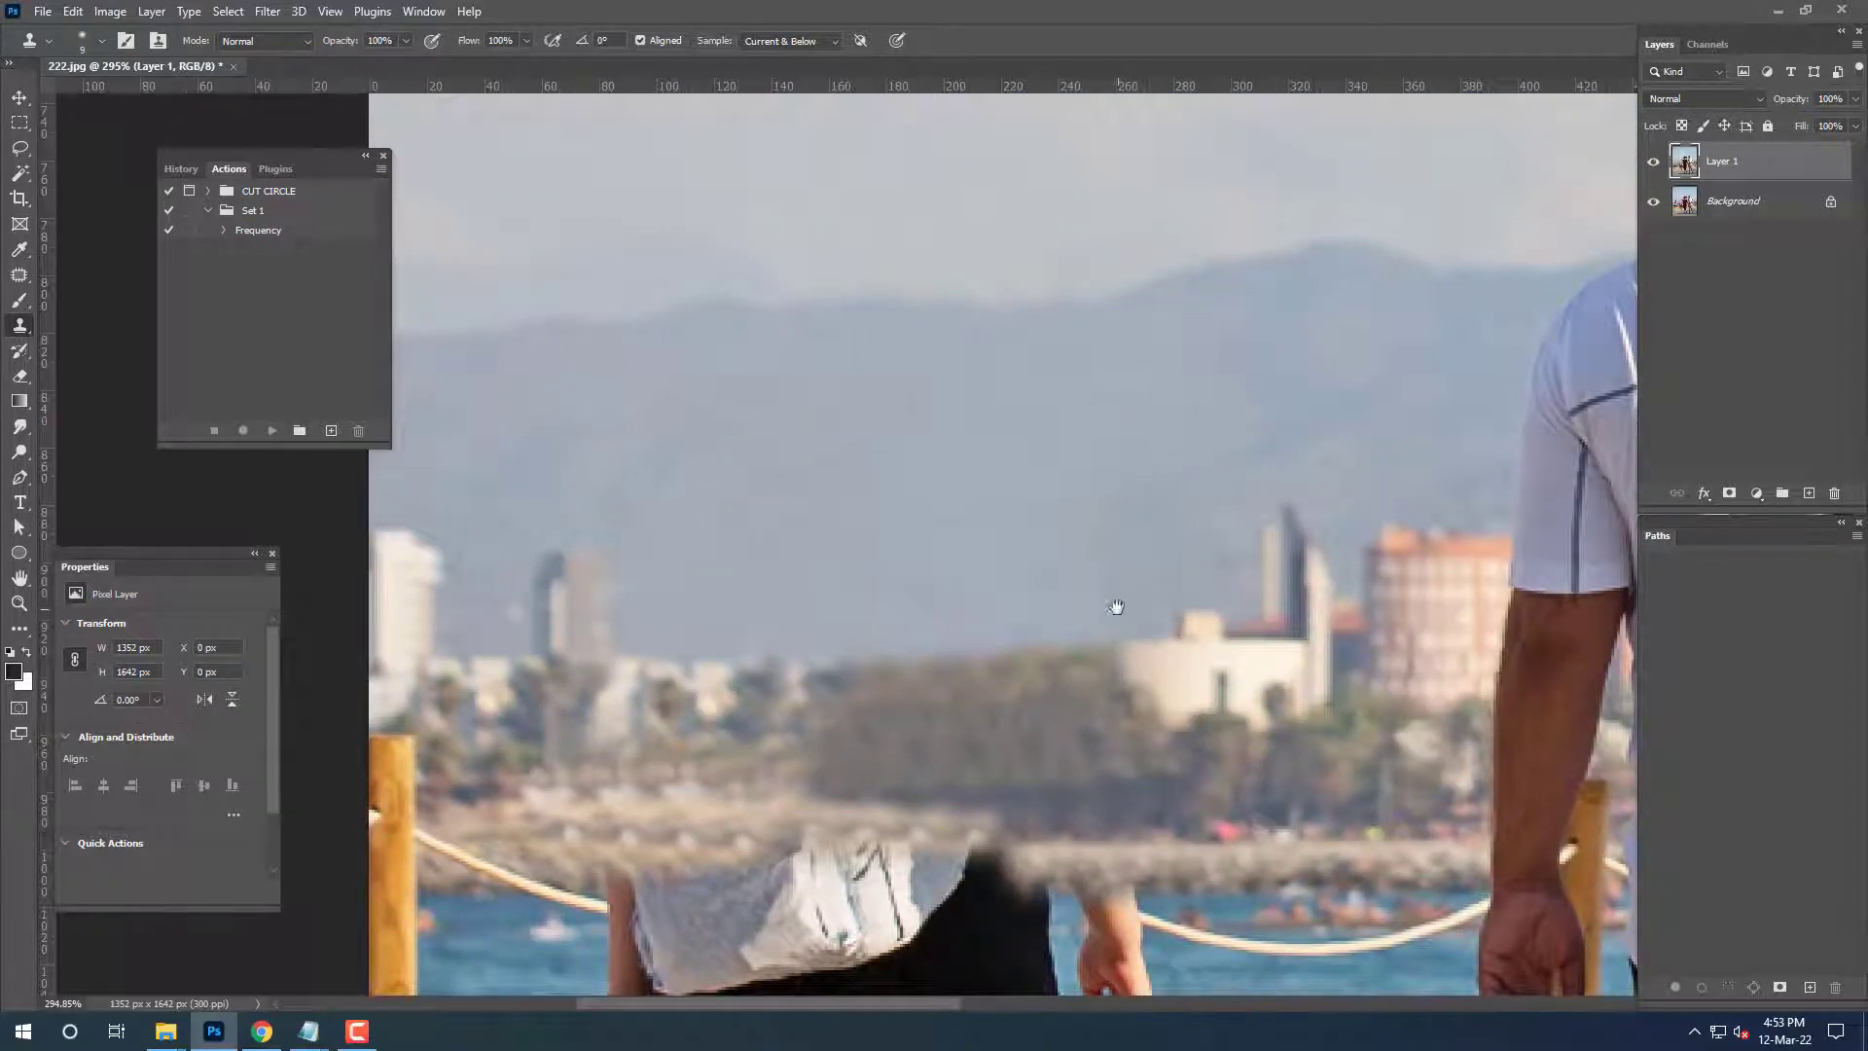
{"action": "left_click_drag", "start_coordinate": [981, 619], "coordinate": [940, 532]}
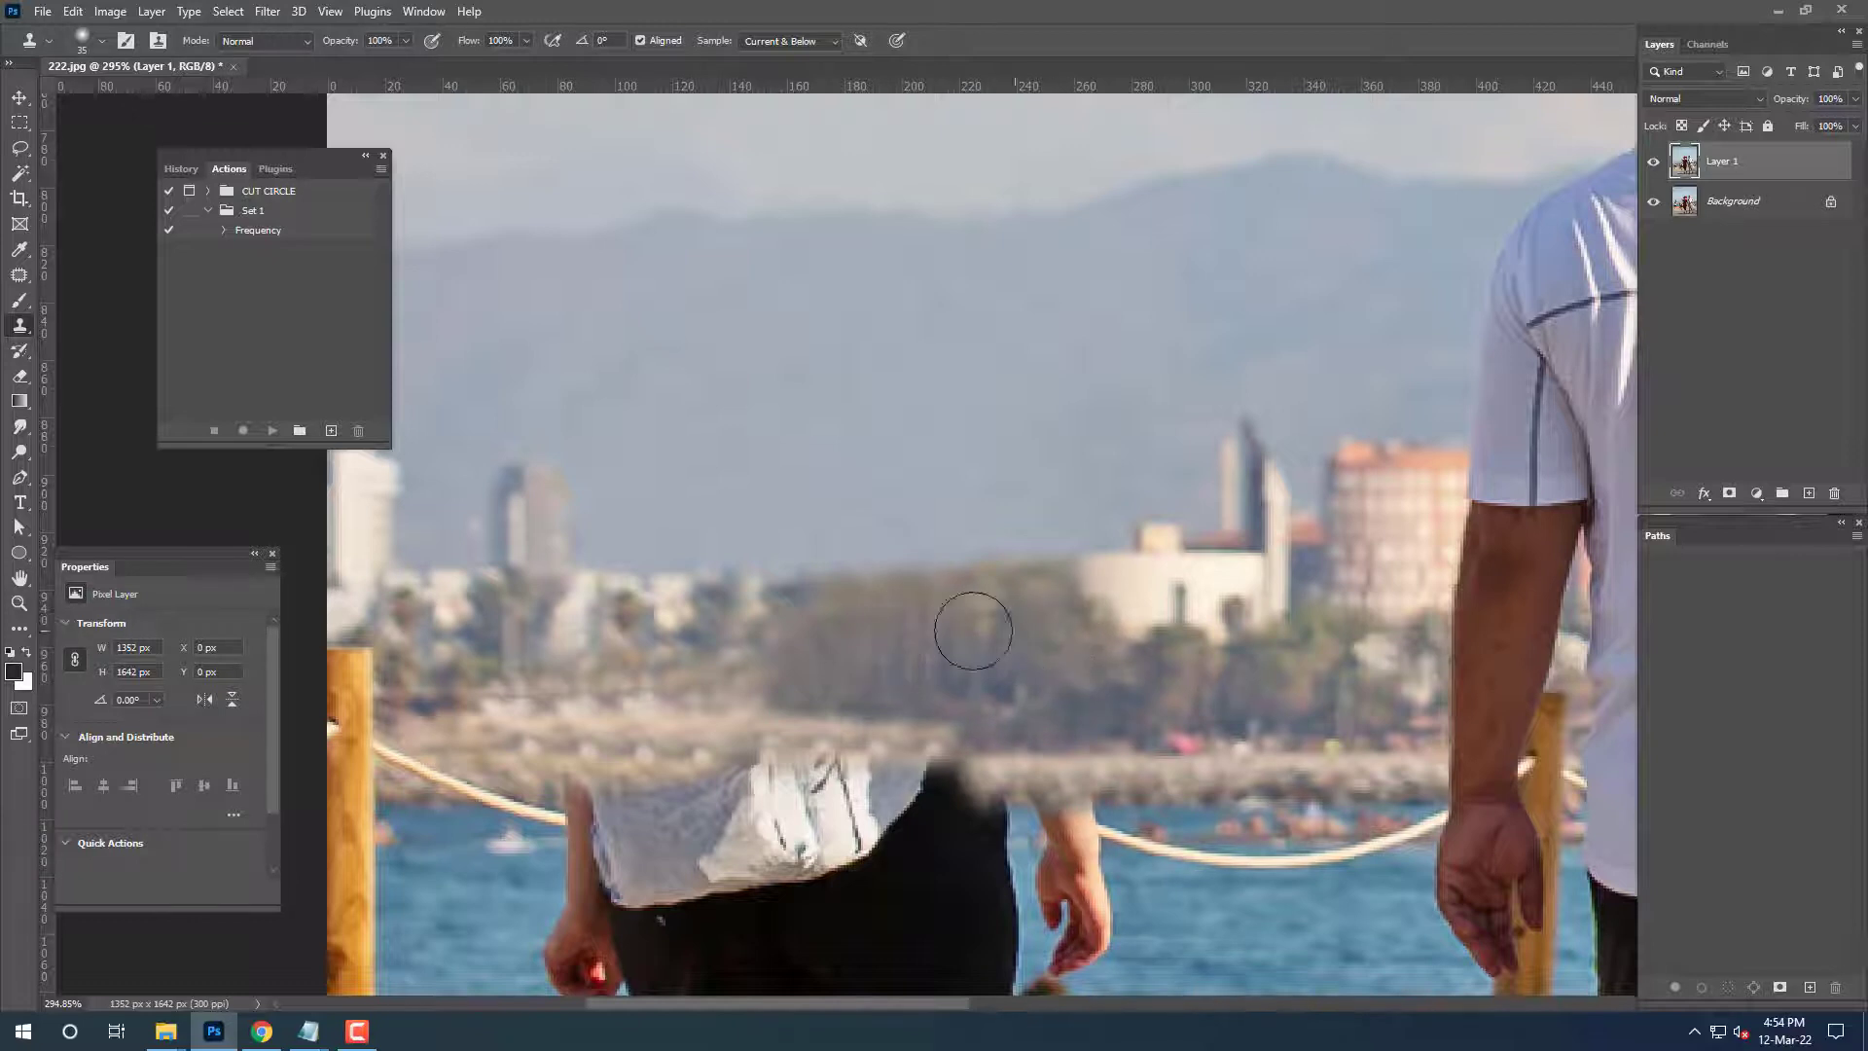
{"action": "scroll", "coordinate": [863, 669], "scroll_direction": "down", "scroll_amount": 3}
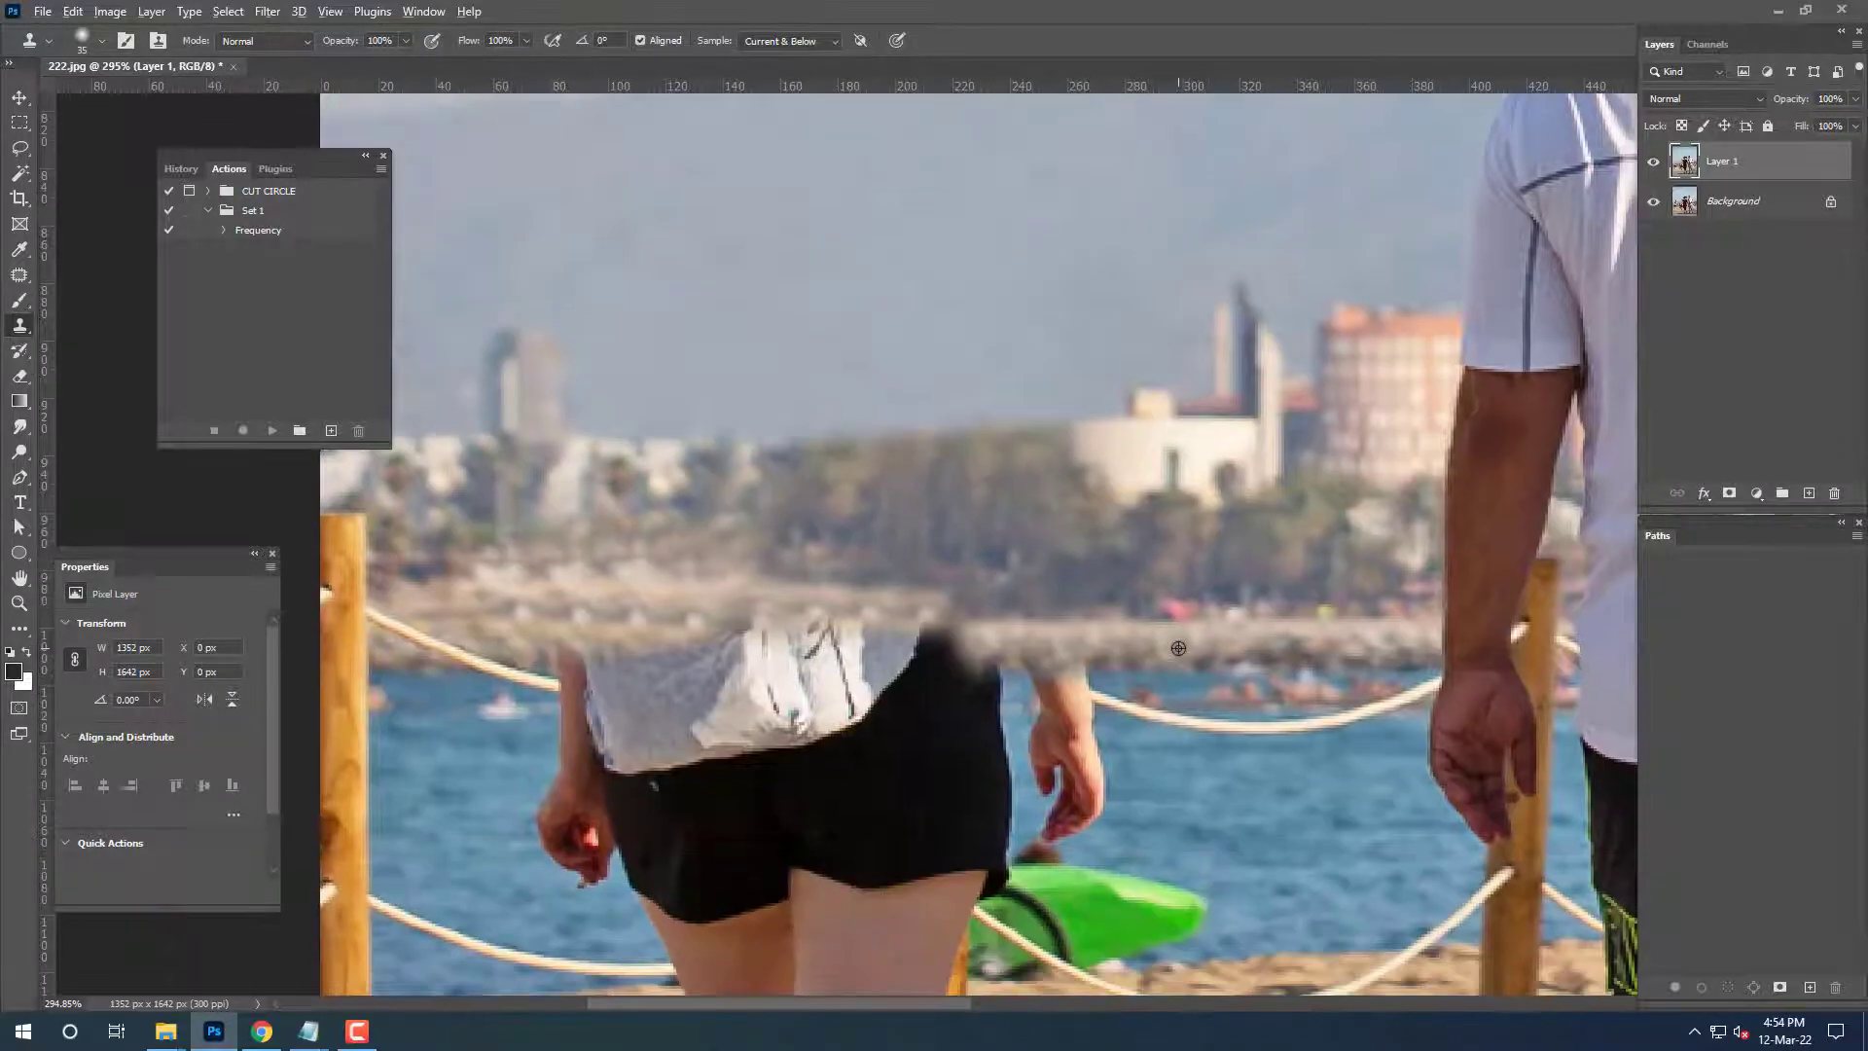
{"action": "mouse_move", "coordinate": [987, 633]}
{"action": "left_mouse_down"}
{"action": "mouse_move", "coordinate": [1043, 530]}
{"action": "mouse_move", "coordinate": [842, 502]}
{"action": "mouse_move", "coordinate": [1089, 317]}
{"action": "left_mouse_up"}
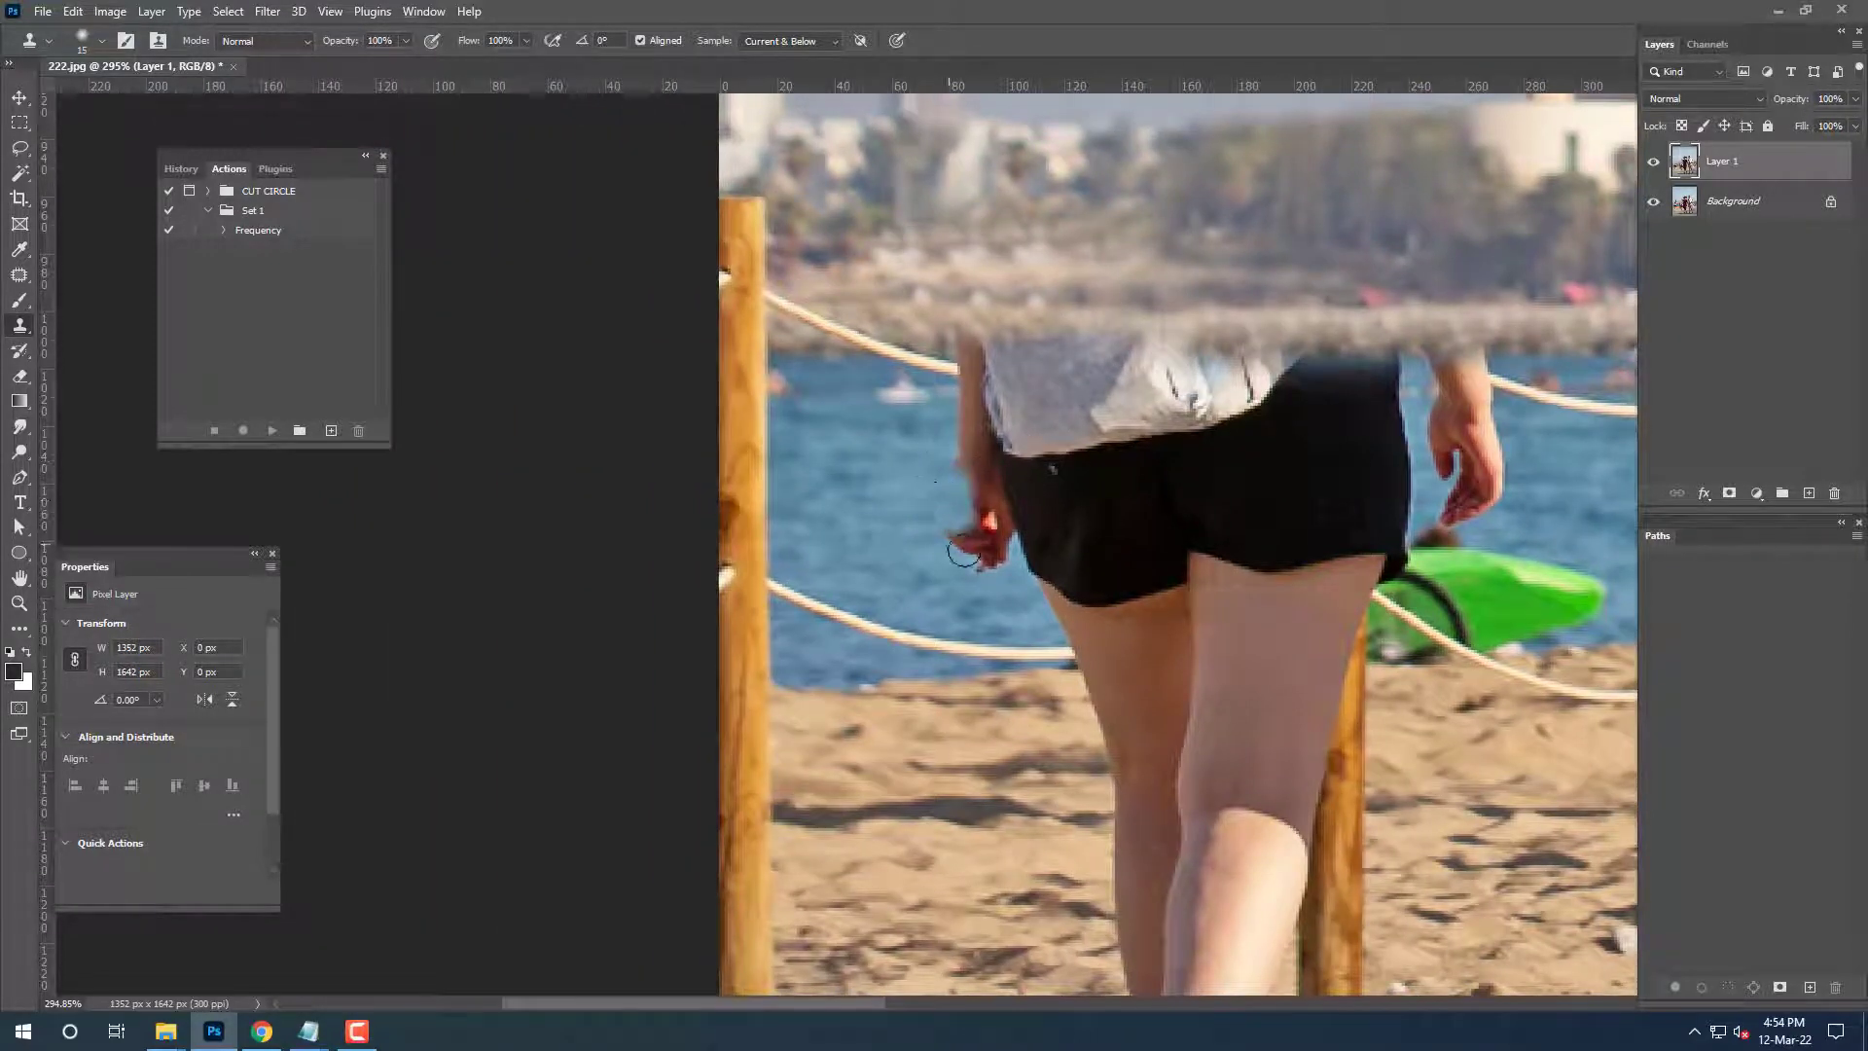
{"action": "left_click_drag", "start_coordinate": [1001, 491], "coordinate": [1090, 627]}
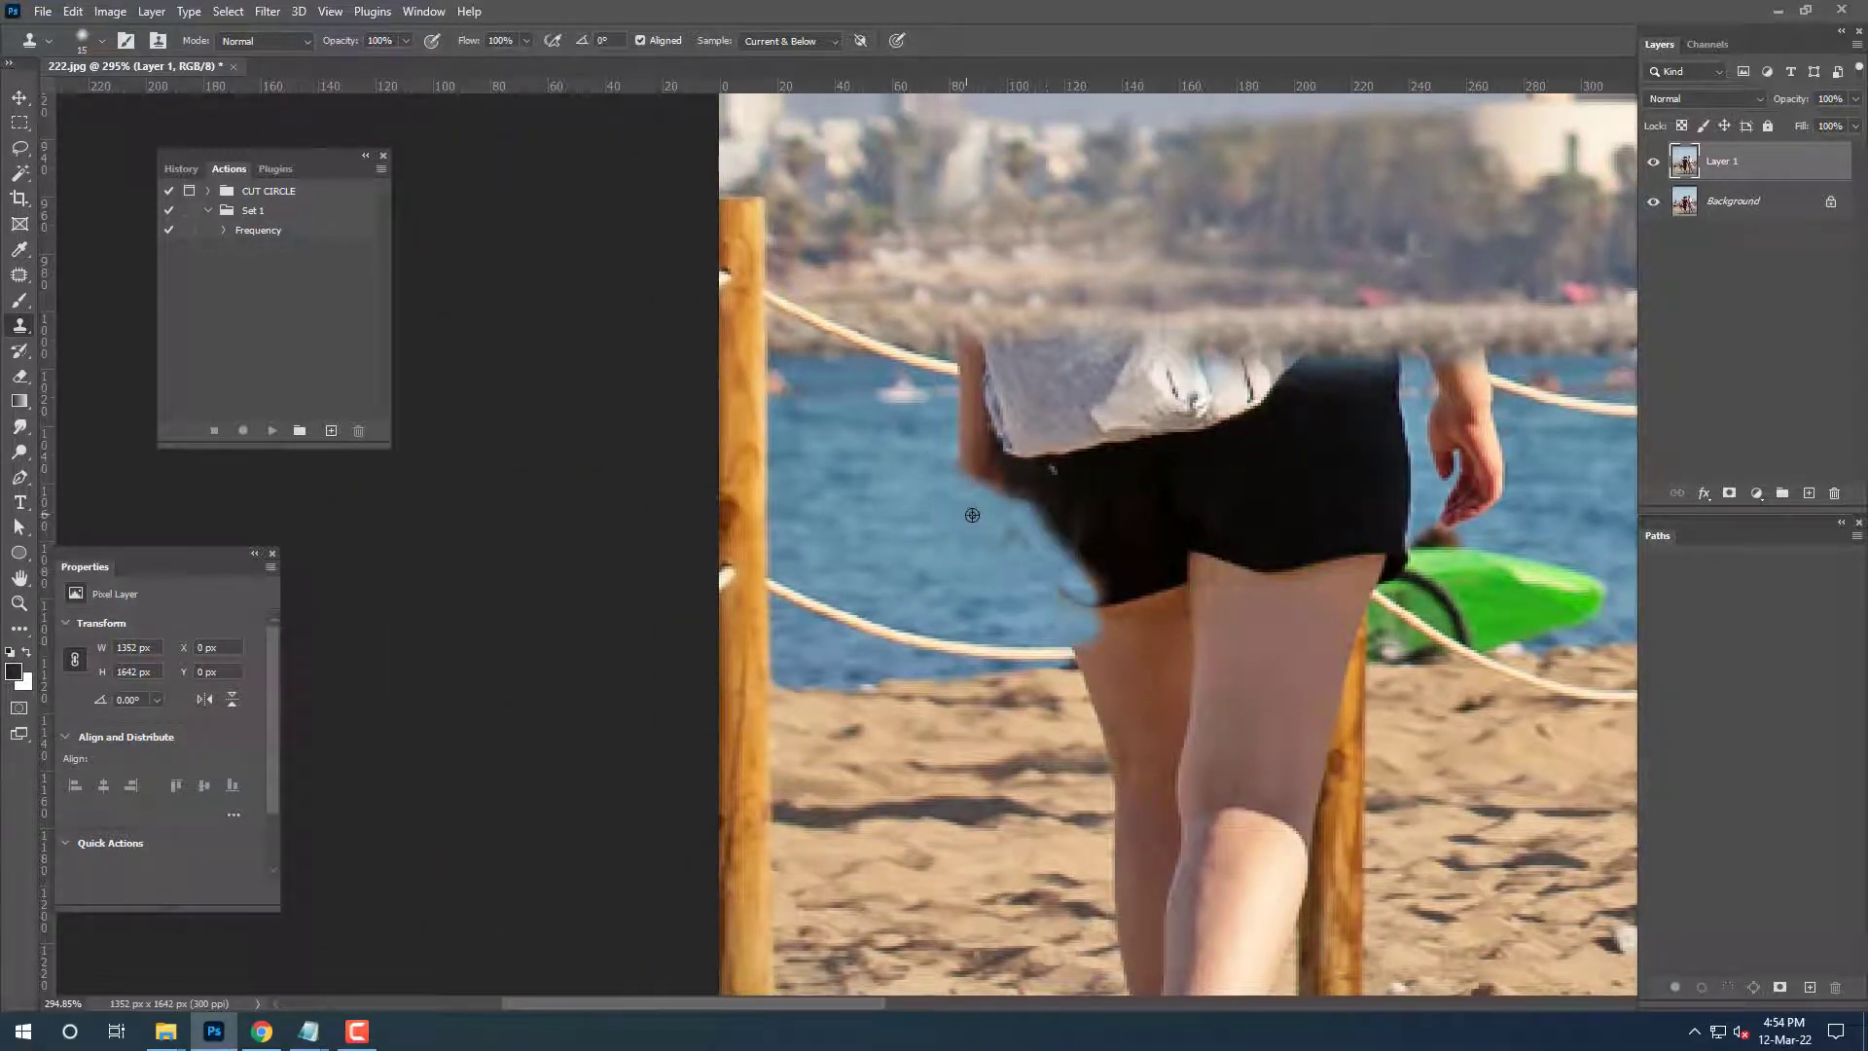
{"action": "left_click_drag", "start_coordinate": [971, 514], "coordinate": [1070, 564]}
Paint sand over the woman's legs, right knee and thigh.
{"action": "scroll", "coordinate": [1216, 535], "scroll_direction": "right", "scroll_amount": 5}
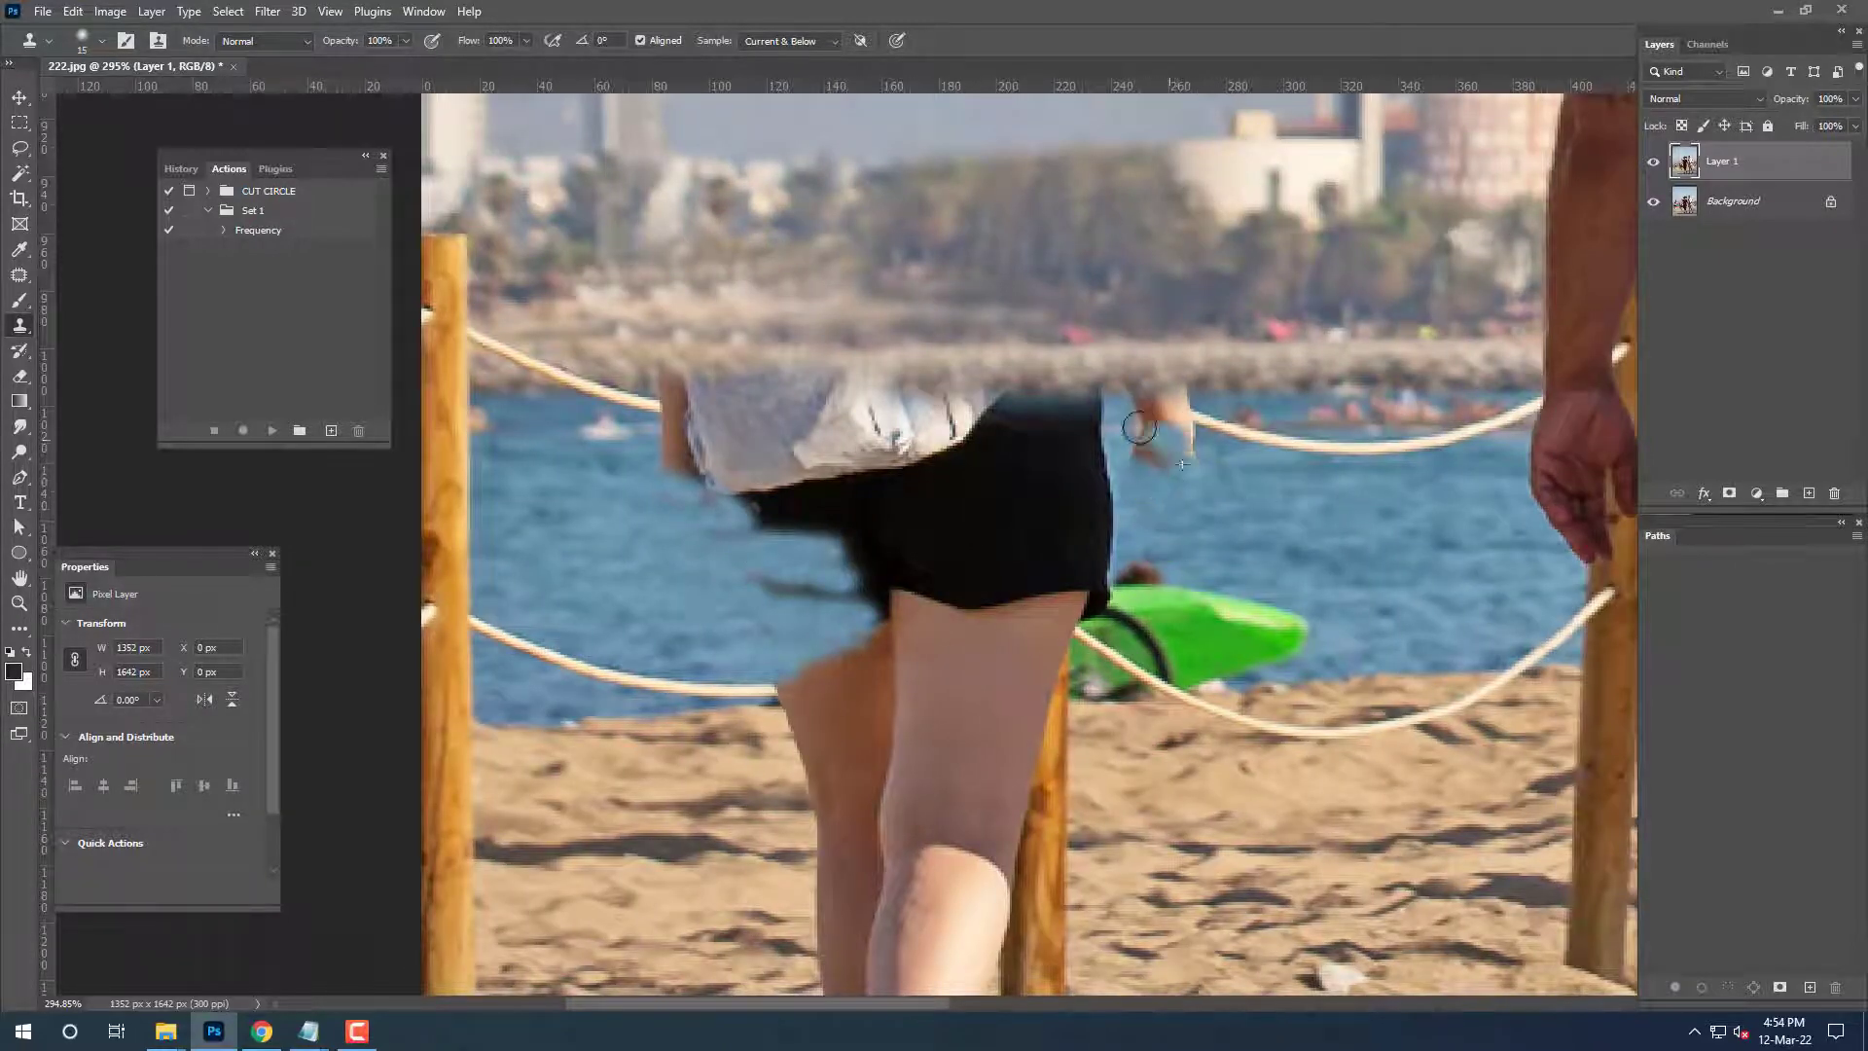
{"action": "scroll", "coordinate": [1139, 428], "scroll_direction": "down", "scroll_amount": 3}
{"action": "scroll", "coordinate": [1051, 418], "scroll_direction": "down", "scroll_amount": 5}
{"action": "scroll", "coordinate": [973, 409], "scroll_direction": "left", "scroll_amount": 5}
{"action": "left_click", "coordinate": [869, 384], "text": "alt"}
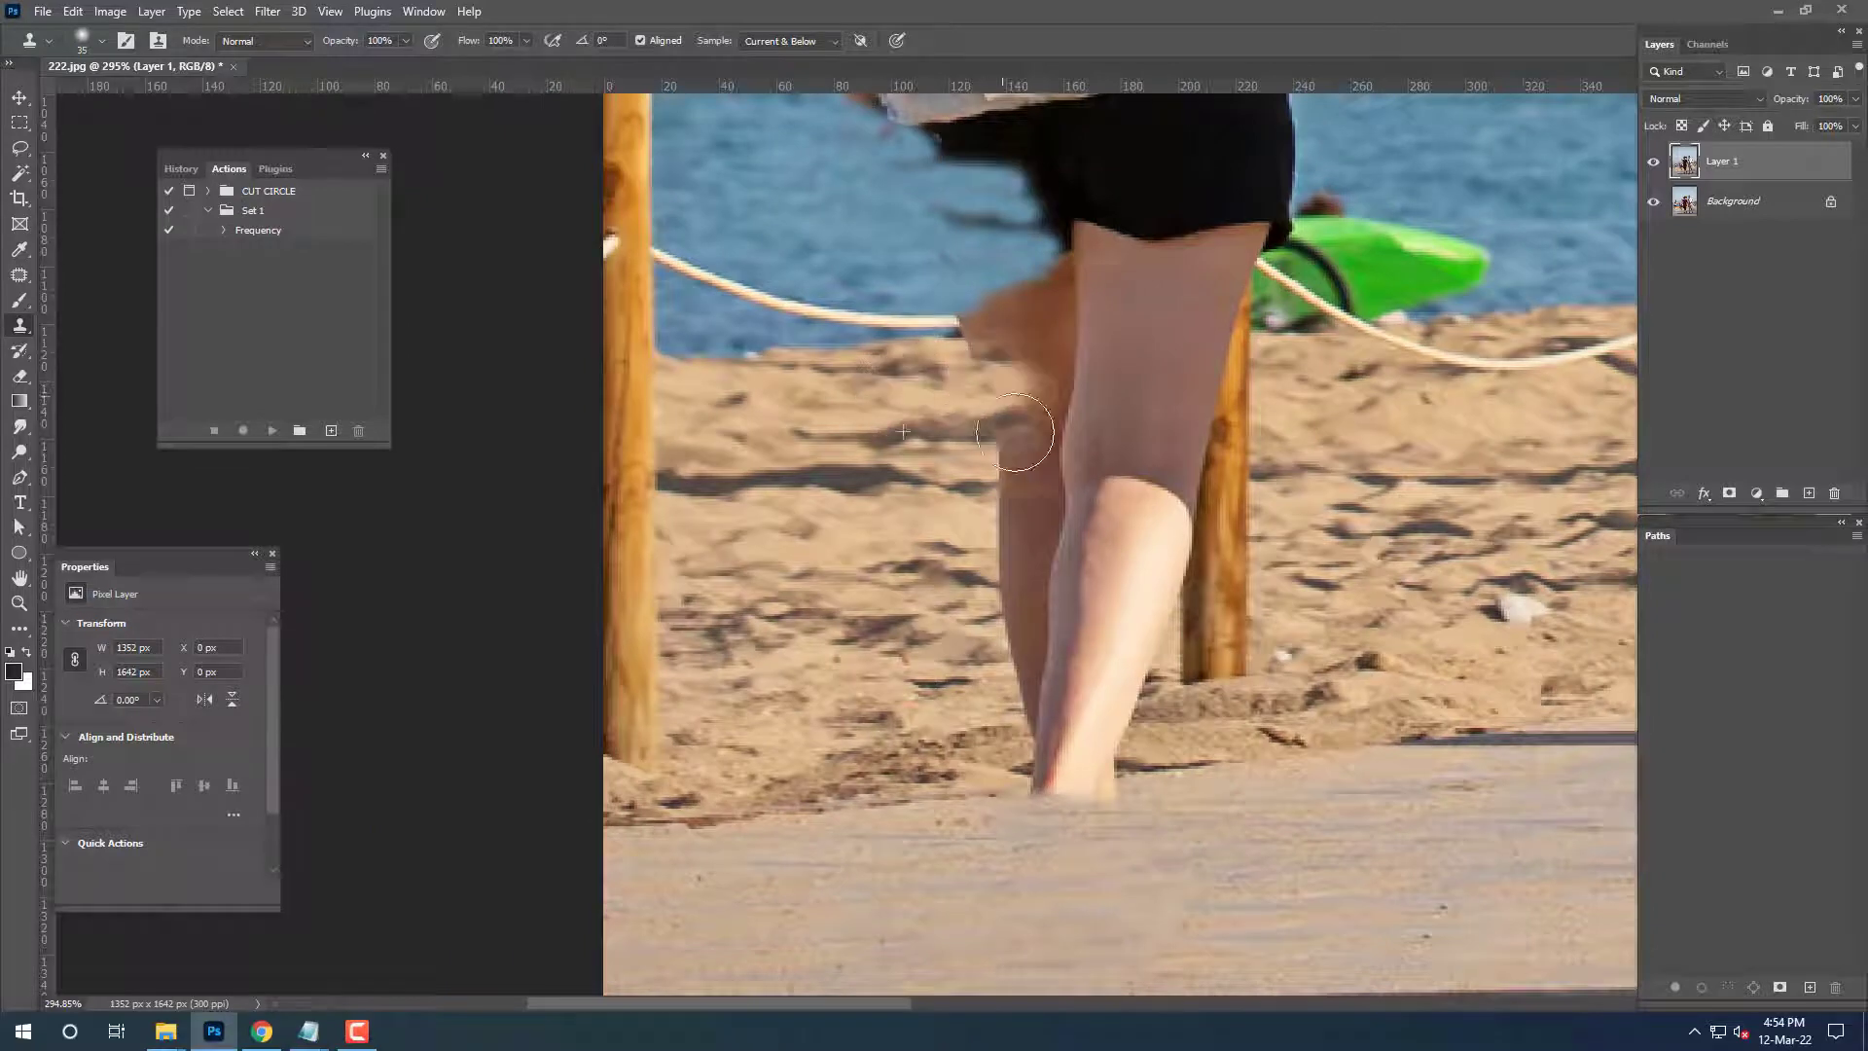
{"action": "left_click_drag", "start_coordinate": [1012, 340], "coordinate": [982, 701]}
{"action": "mouse_move", "coordinate": [1119, 574]}
{"action": "left_mouse_down"}
{"action": "mouse_move", "coordinate": [1068, 362]}
{"action": "mouse_move", "coordinate": [1116, 625]}
{"action": "mouse_move", "coordinate": [1182, 408]}
{"action": "left_mouse_up"}
{"action": "key", "text": "ctrl+minus"}
{"action": "key", "text": "ctrl+minus"}
{"action": "key", "text": "ctrl+minus"}
Paint sky over the bald man's face, head and neck.
{"action": "scroll", "coordinate": [989, 584], "scroll_direction": "up", "scroll_amount": 3}
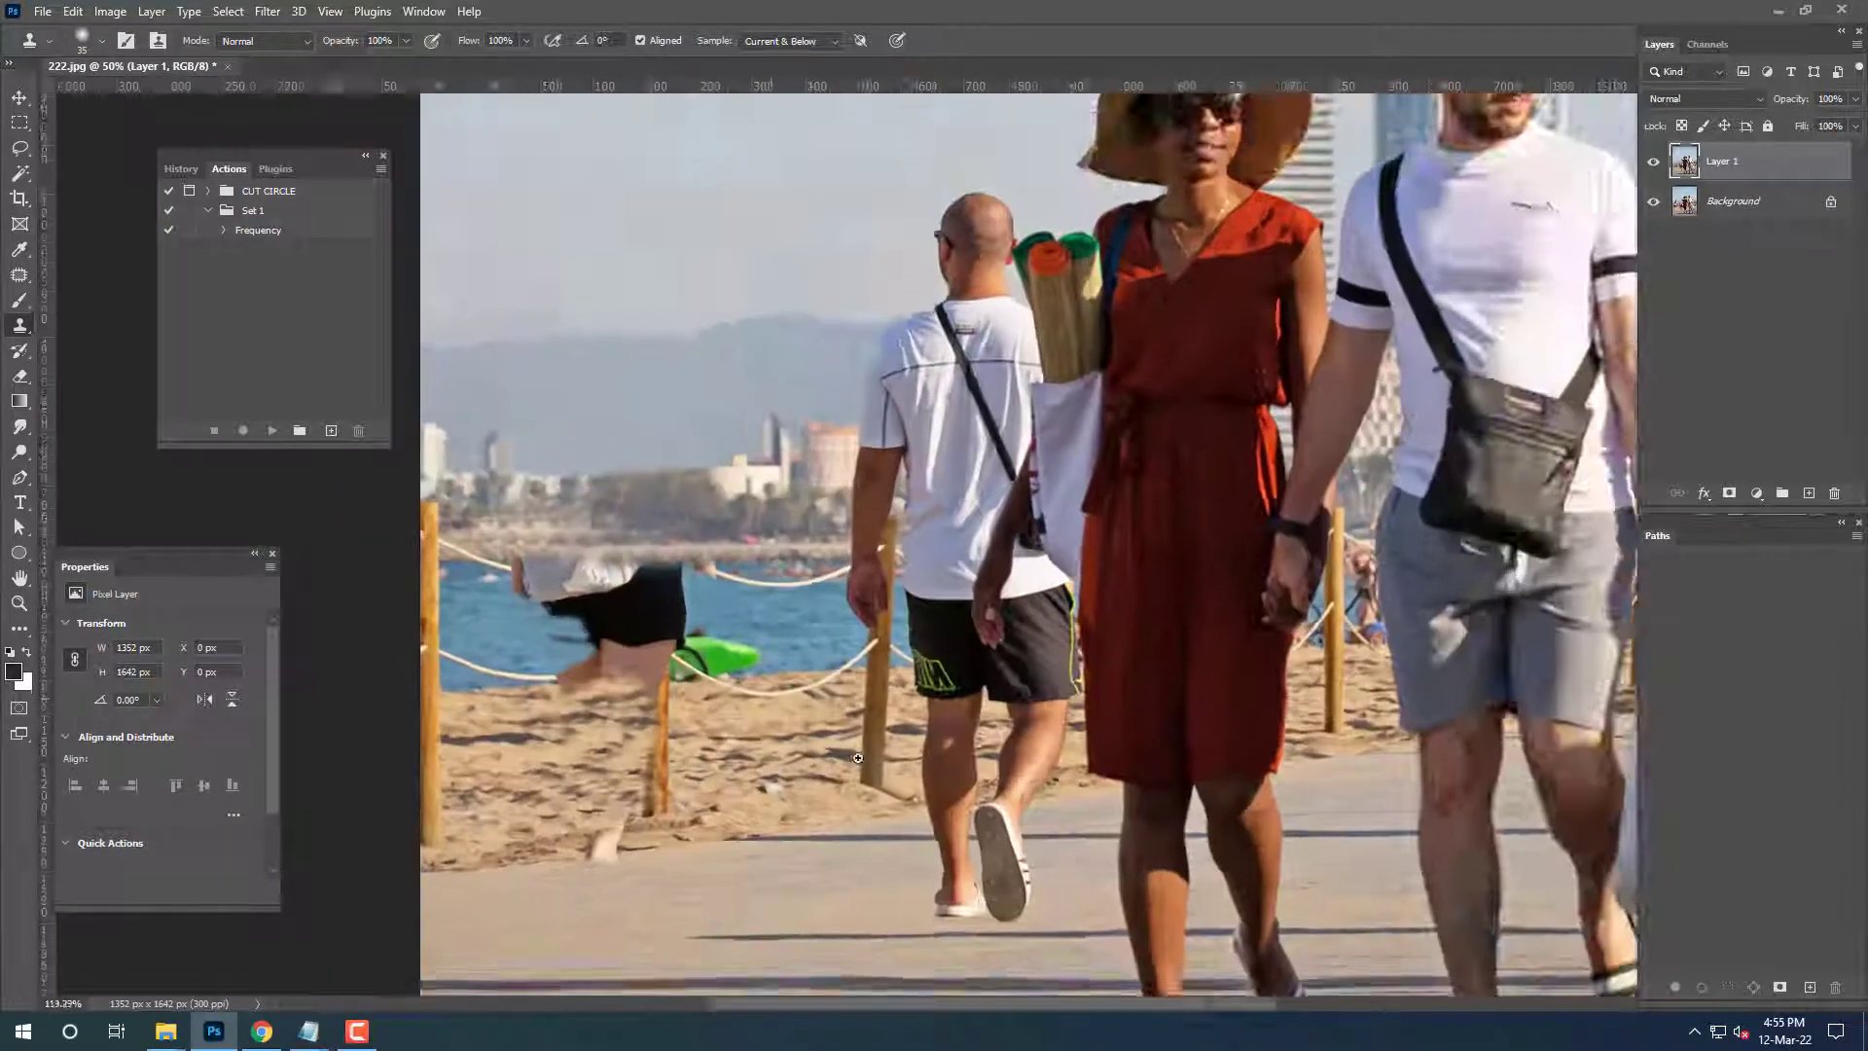
{"action": "scroll", "coordinate": [989, 584], "scroll_direction": "up", "scroll_amount": 3}
{"action": "scroll", "coordinate": [990, 583], "scroll_direction": "up", "scroll_amount": 3}
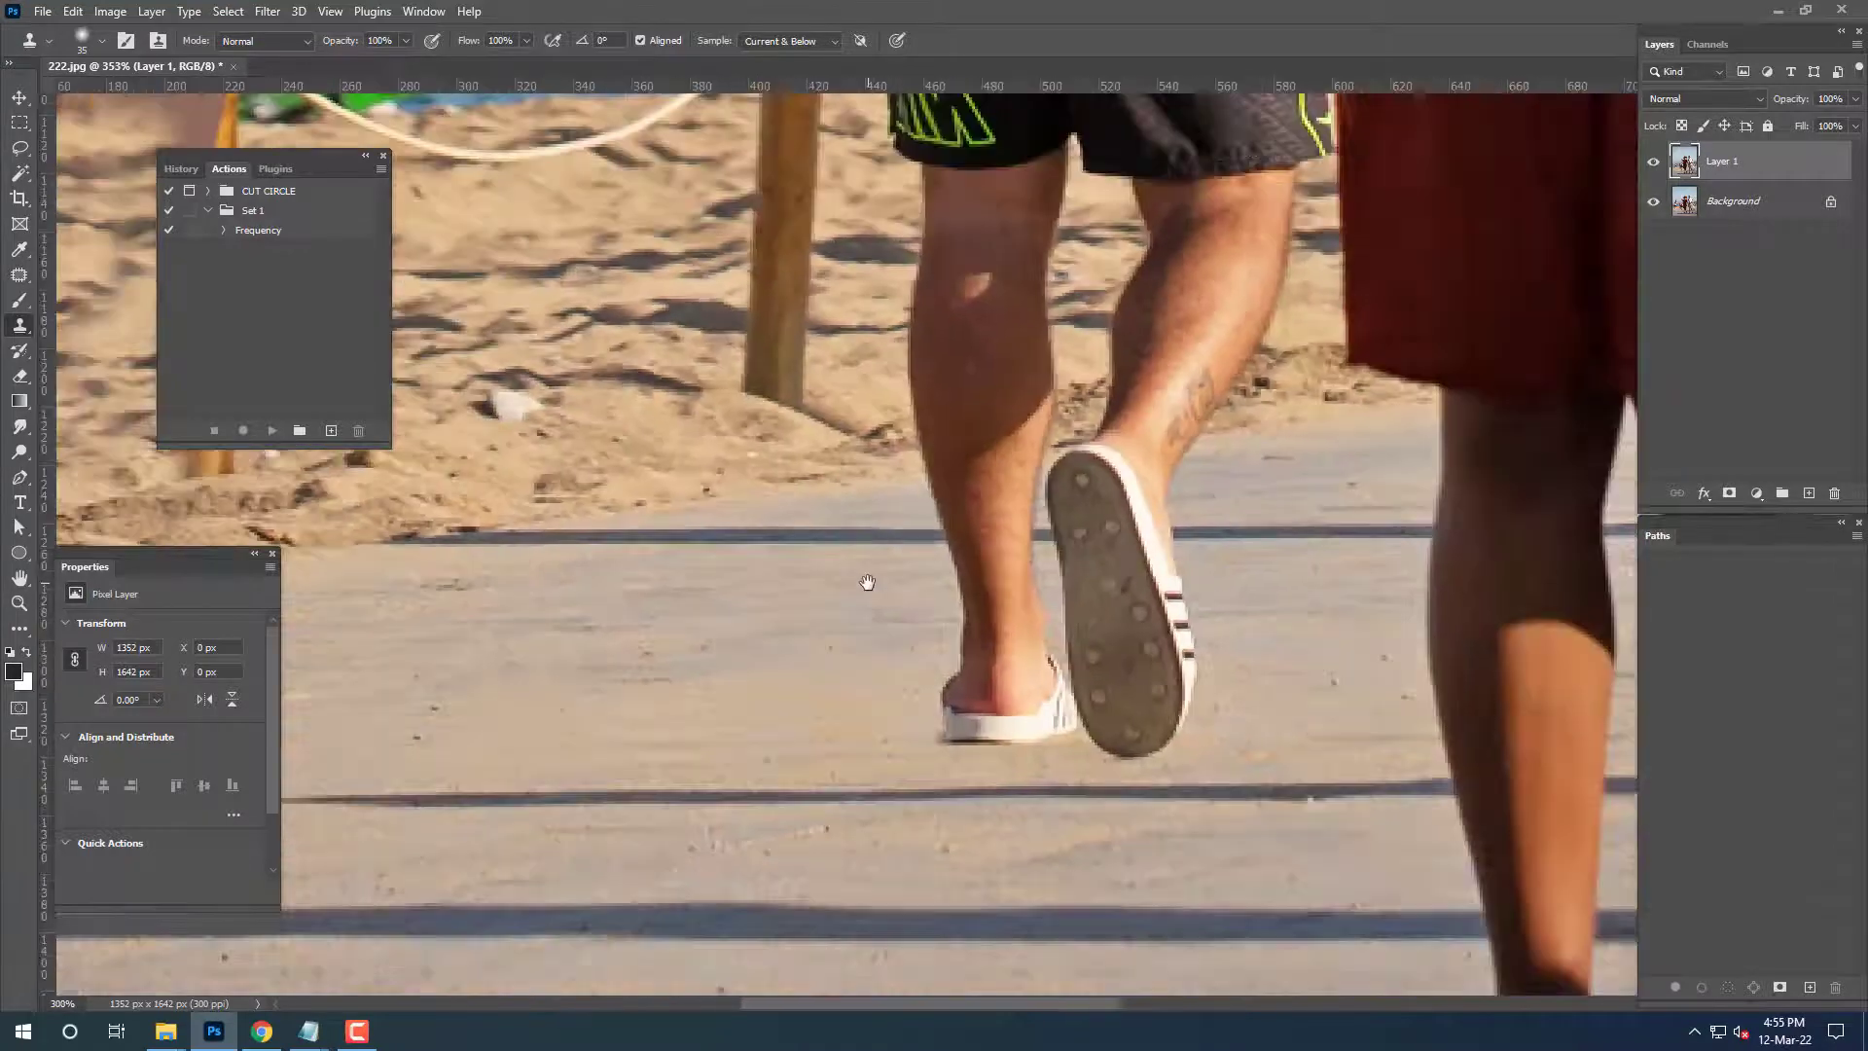
{"action": "scroll", "coordinate": [1012, 764], "scroll_direction": "down", "scroll_amount": 3}
{"action": "scroll", "coordinate": [1013, 564], "scroll_direction": "up", "scroll_amount": 3}
{"action": "left_click_drag", "start_coordinate": [1013, 562], "coordinate": [954, 457]}
{"action": "left_click_drag", "start_coordinate": [1028, 344], "coordinate": [1079, 359]}
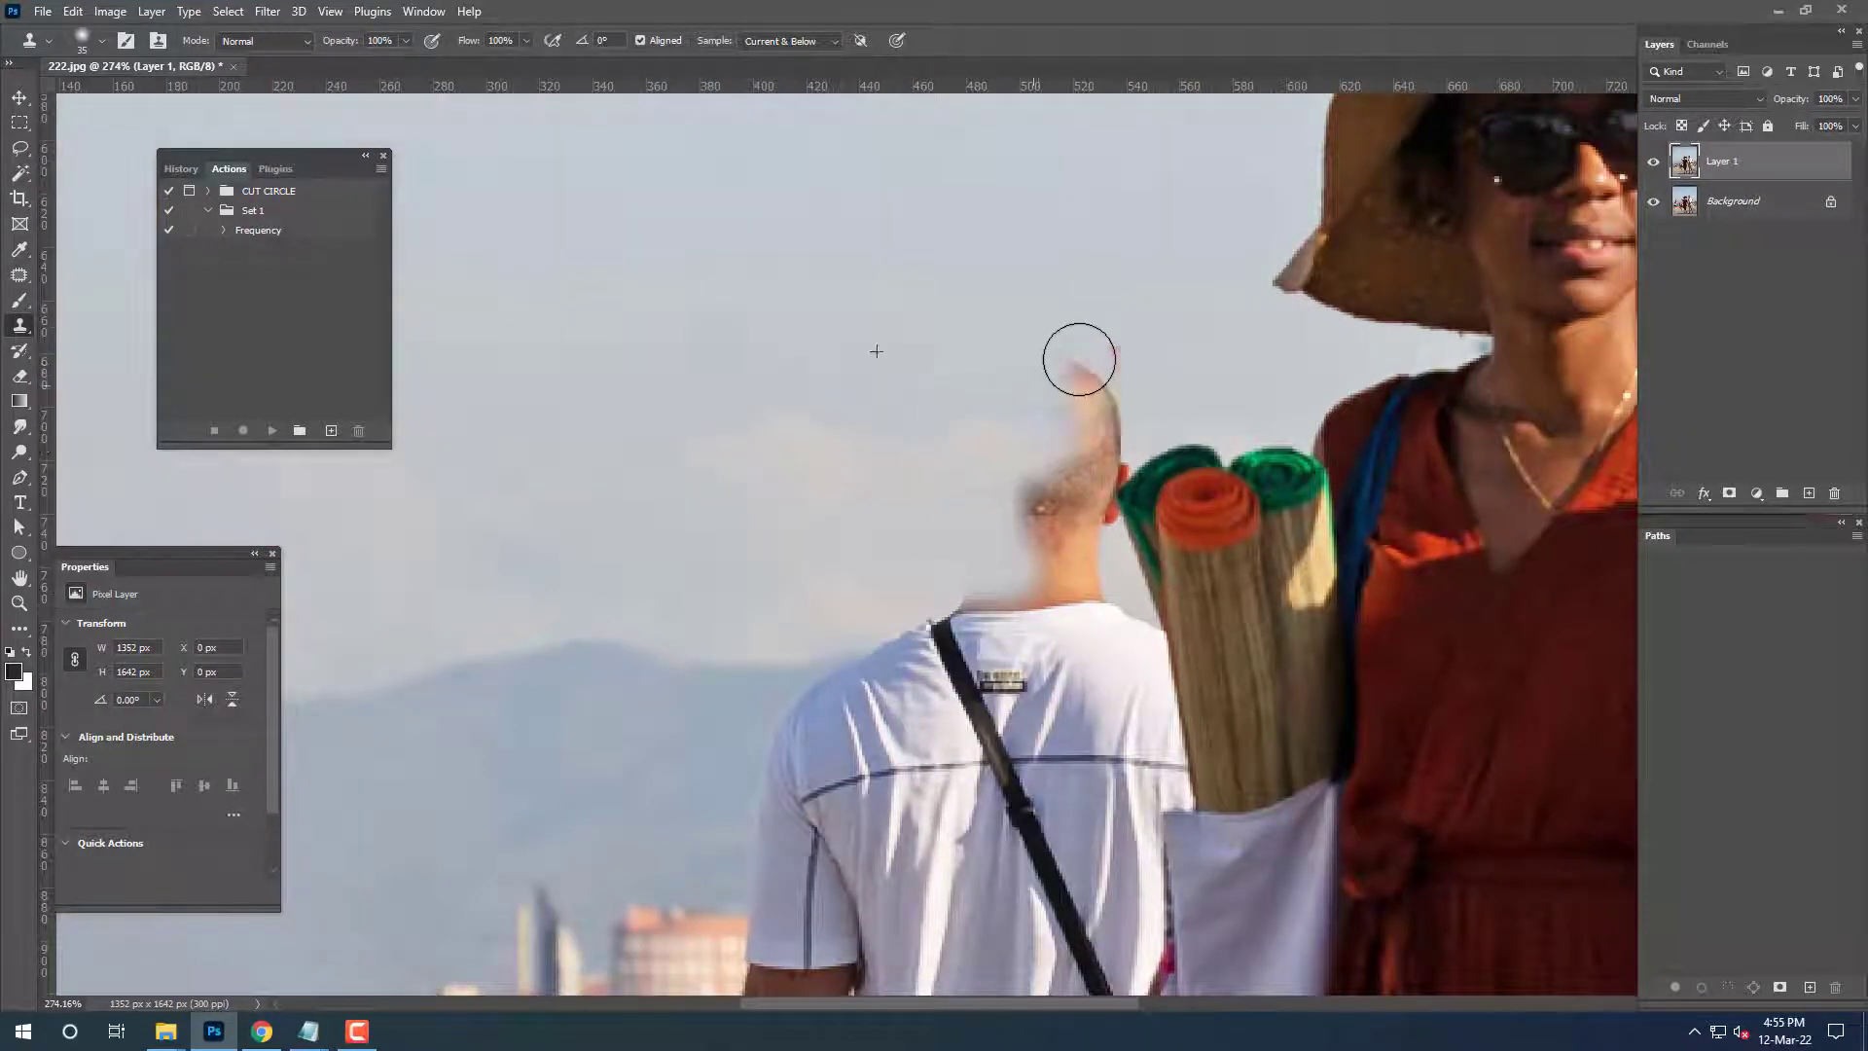
{"action": "mouse_move", "coordinate": [910, 487]}
{"action": "left_mouse_down"}
{"action": "mouse_move", "coordinate": [1084, 554]}
{"action": "mouse_move", "coordinate": [992, 505]}
{"action": "mouse_move", "coordinate": [1026, 417]}
{"action": "left_mouse_up"}
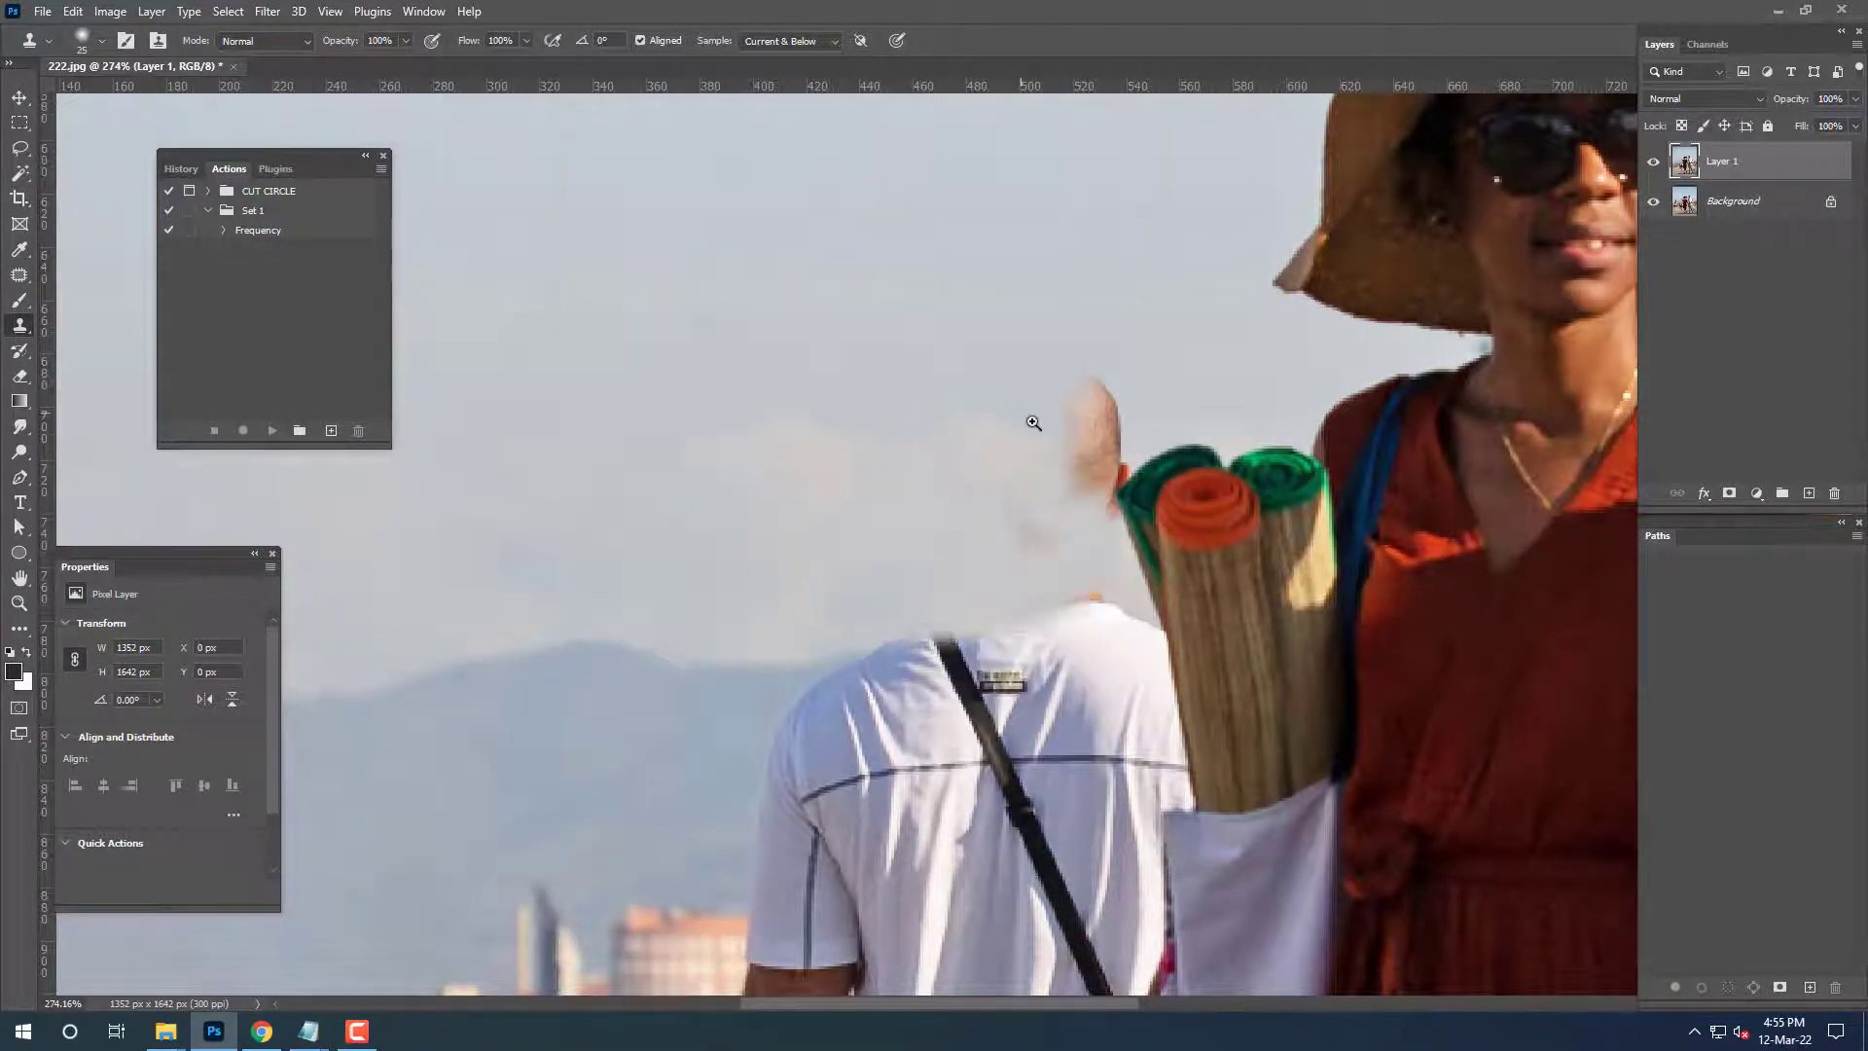
With a smaller brush, cover the man's ear and shoulder edge with sky.
{"action": "scroll", "coordinate": [1030, 407], "scroll_direction": "up", "scroll_amount": 2}
{"action": "key", "text": "bracketleft"}
{"action": "left_click_drag", "start_coordinate": [1138, 379], "coordinate": [1100, 363]}
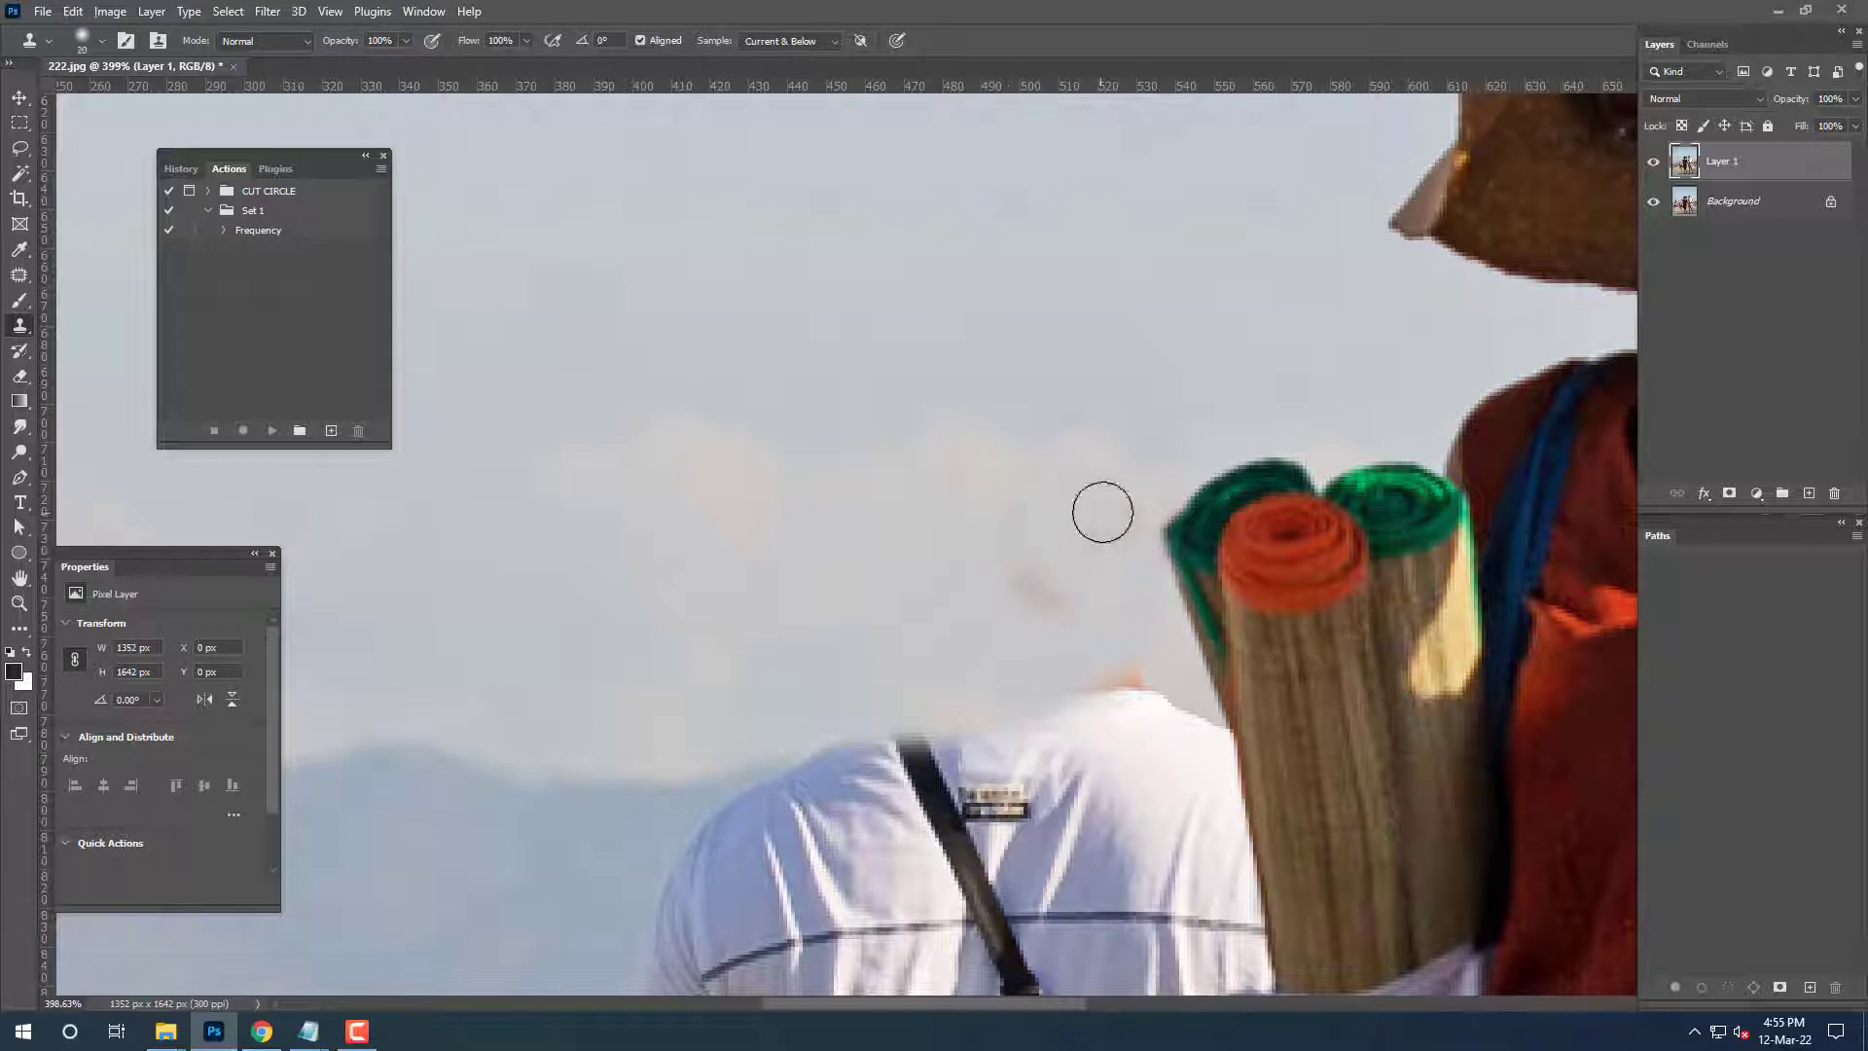
{"action": "scroll", "coordinate": [1110, 646], "scroll_direction": "down", "scroll_amount": 3}
{"action": "scroll", "coordinate": [1110, 646], "scroll_direction": "left", "scroll_amount": 5}
{"action": "mouse_move", "coordinate": [1021, 529]}
{"action": "left_mouse_down"}
{"action": "mouse_move", "coordinate": [1006, 671]}
{"action": "mouse_move", "coordinate": [1106, 593]}
{"action": "mouse_move", "coordinate": [1291, 540]}
{"action": "mouse_move", "coordinate": [1257, 518]}
{"action": "left_mouse_up"}
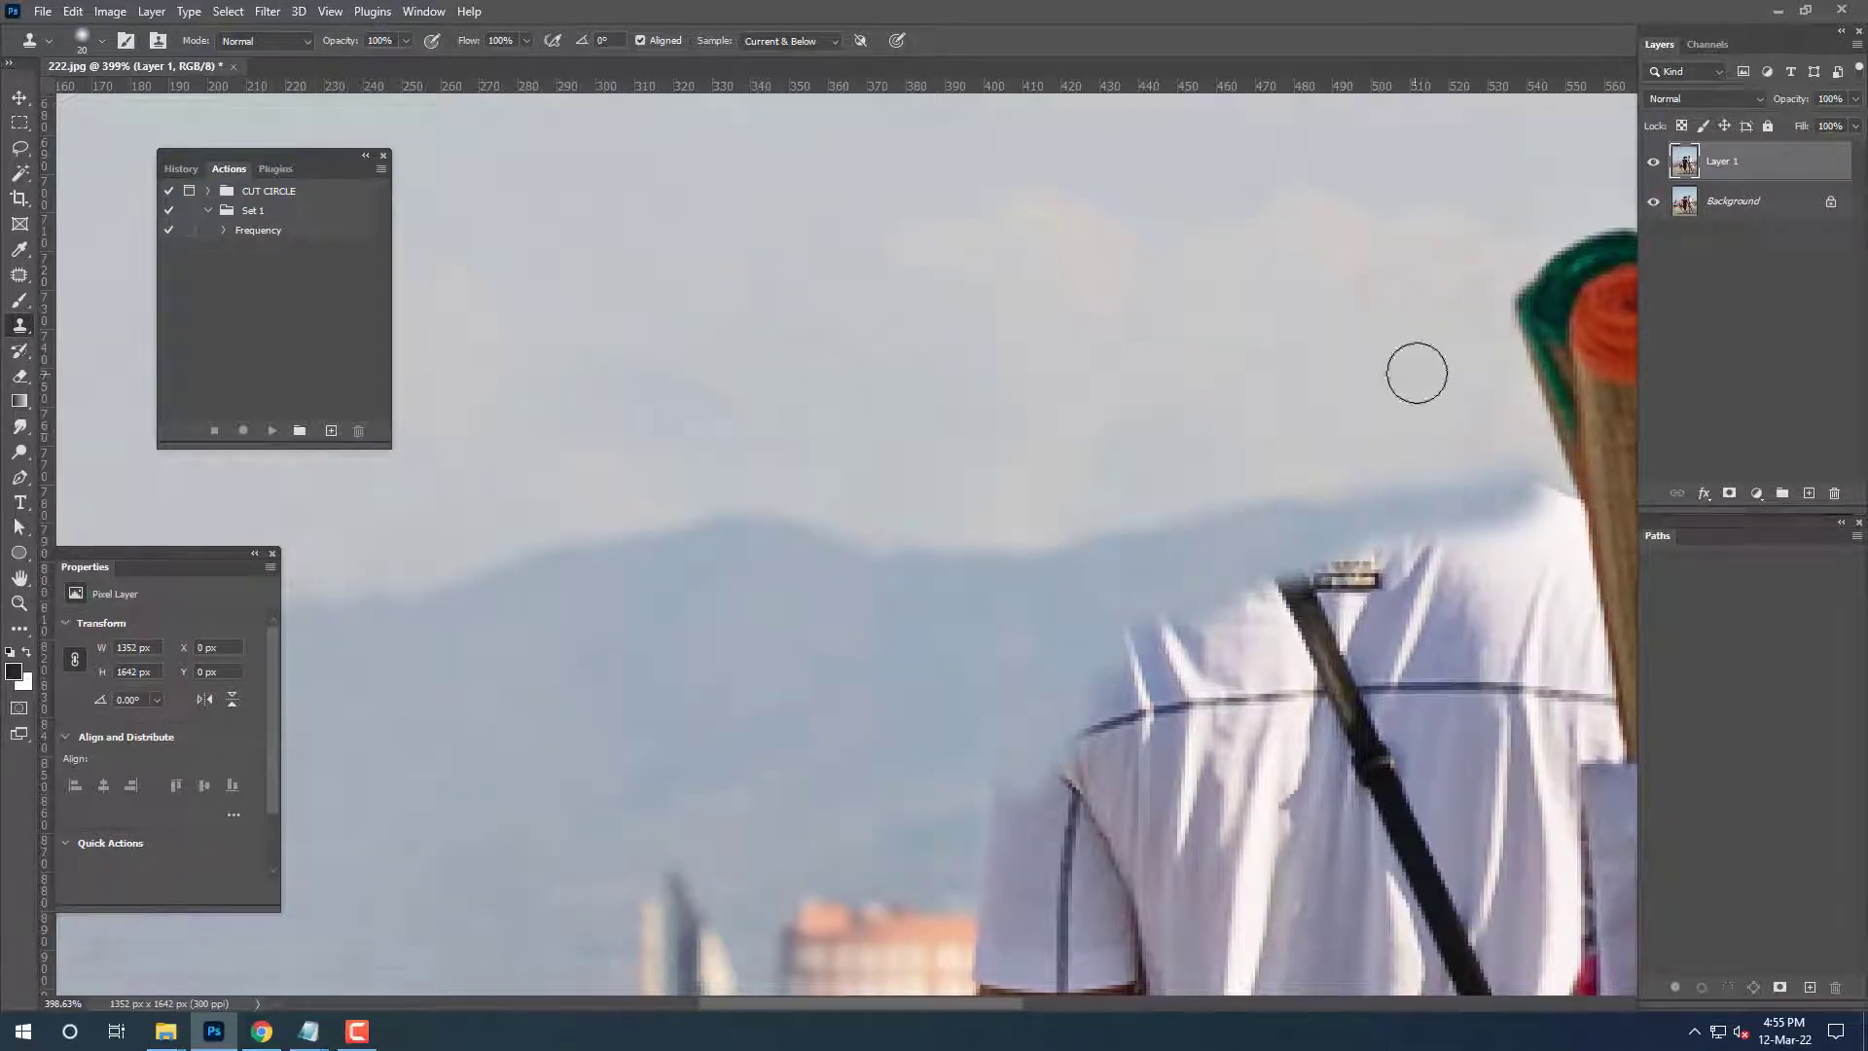
Finish the shoulder, then with a larger brush paint over the upper strap and shirt edge.
{"action": "scroll", "coordinate": [1529, 496], "scroll_direction": "down", "scroll_amount": 3}
{"action": "scroll", "coordinate": [967, 509], "scroll_direction": "left", "scroll_amount": 2}
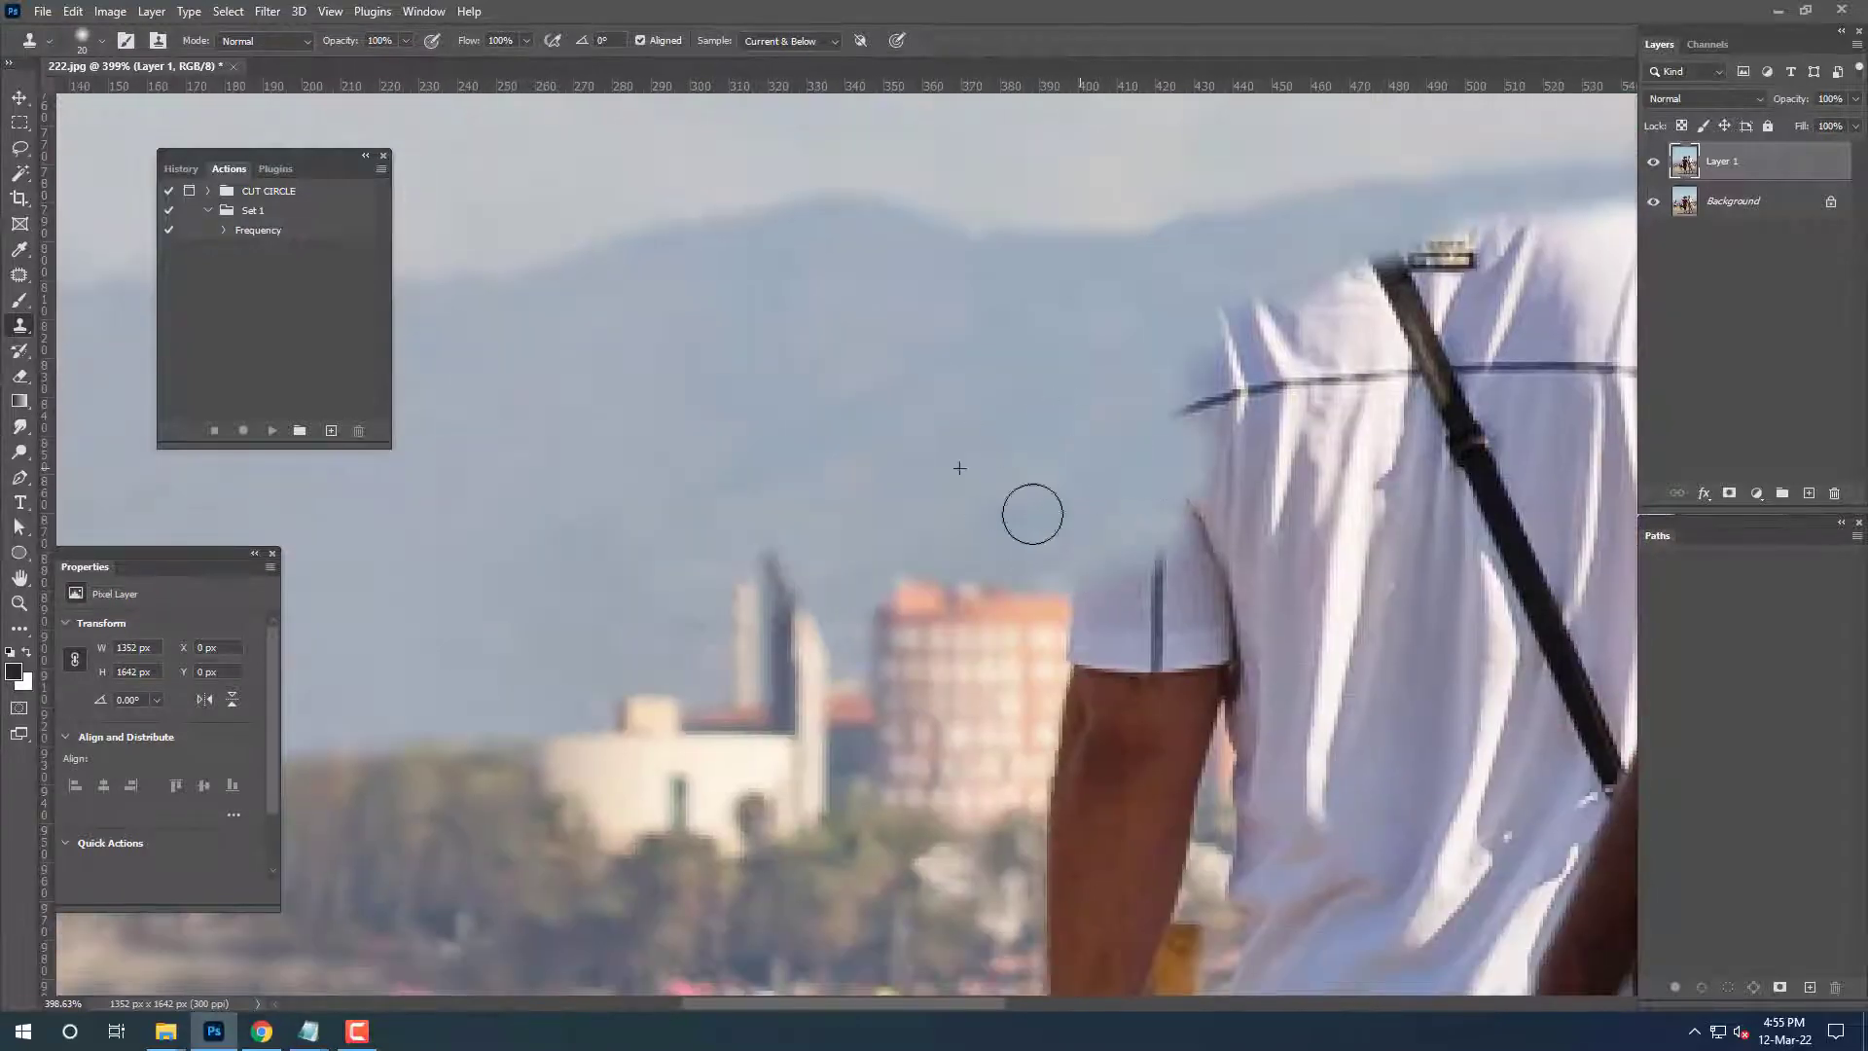
{"action": "mouse_move", "coordinate": [1034, 508]}
{"action": "left_mouse_down"}
{"action": "mouse_move", "coordinate": [1205, 434]}
{"action": "mouse_move", "coordinate": [1163, 438]}
{"action": "mouse_move", "coordinate": [1441, 263]}
{"action": "left_mouse_up"}
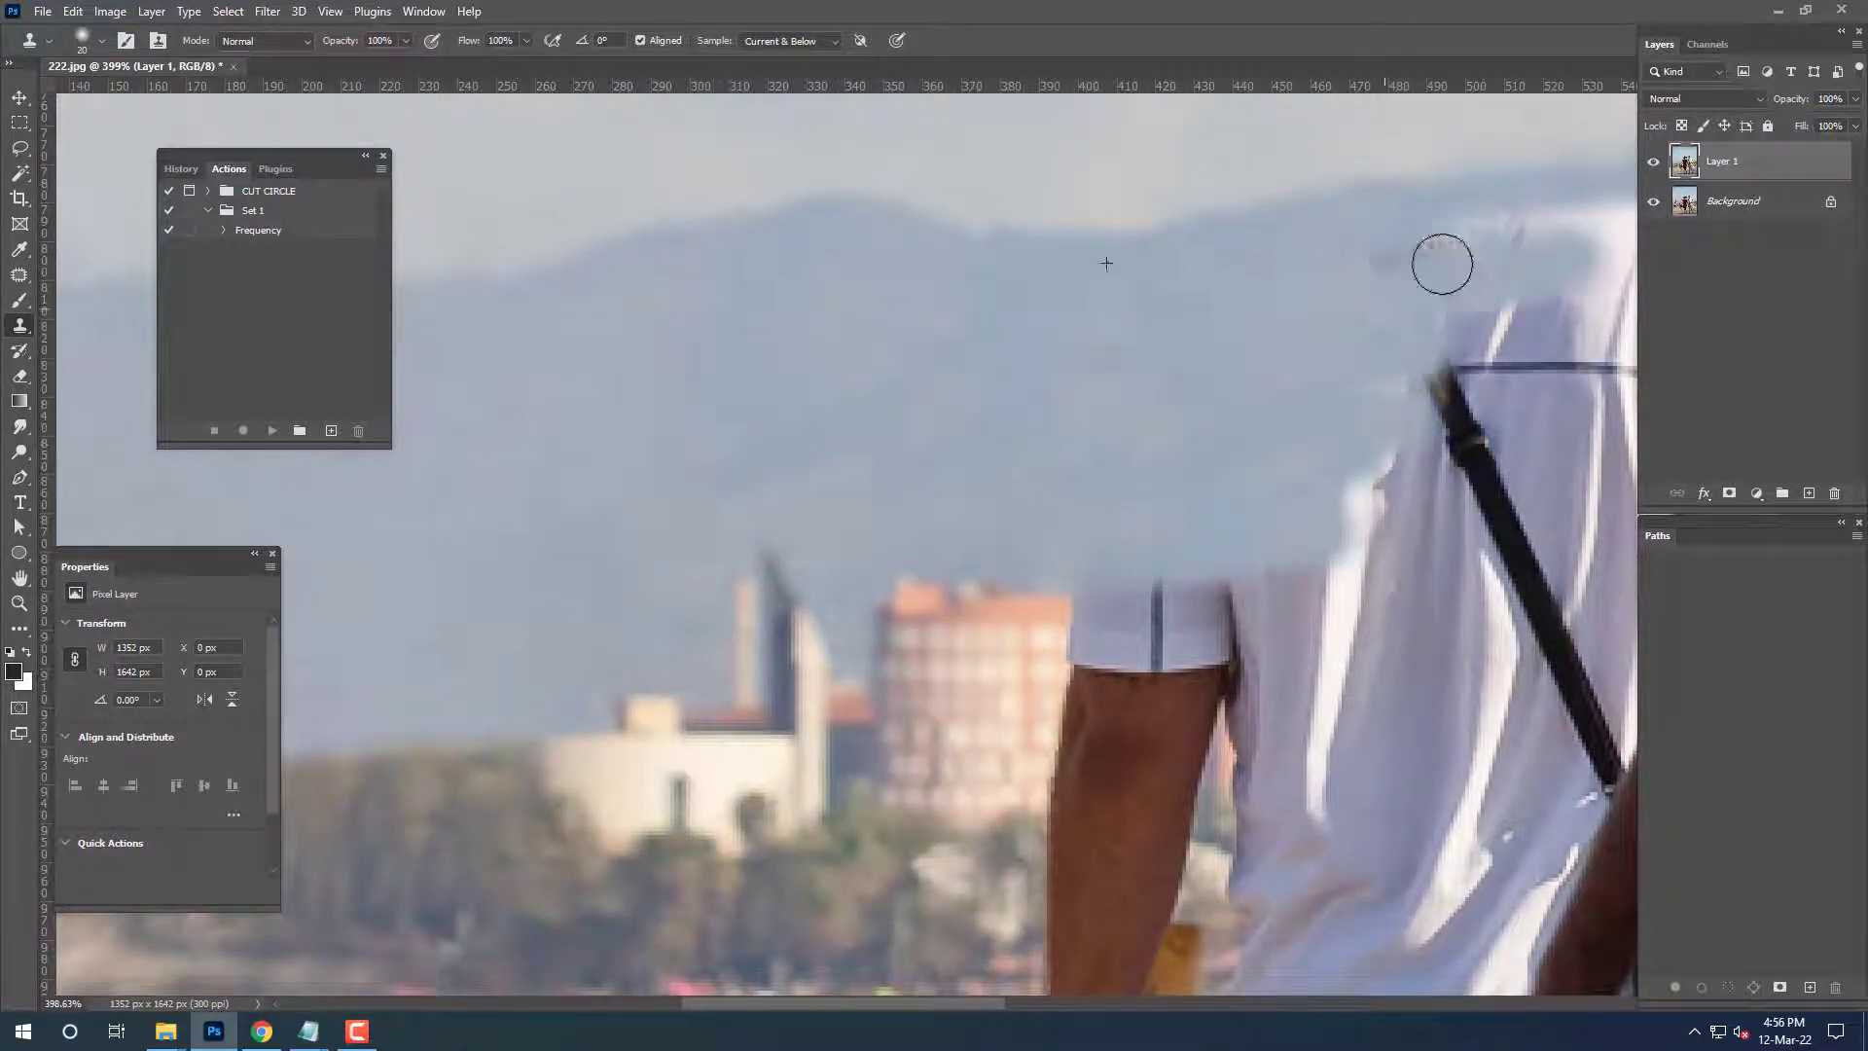
{"action": "key", "text": "ctrl+minus"}
{"action": "key", "text": "ctrl+minus"}
{"action": "key", "text": "bracketright"}
{"action": "key", "text": "bracketright"}
{"action": "key", "text": "bracketright"}
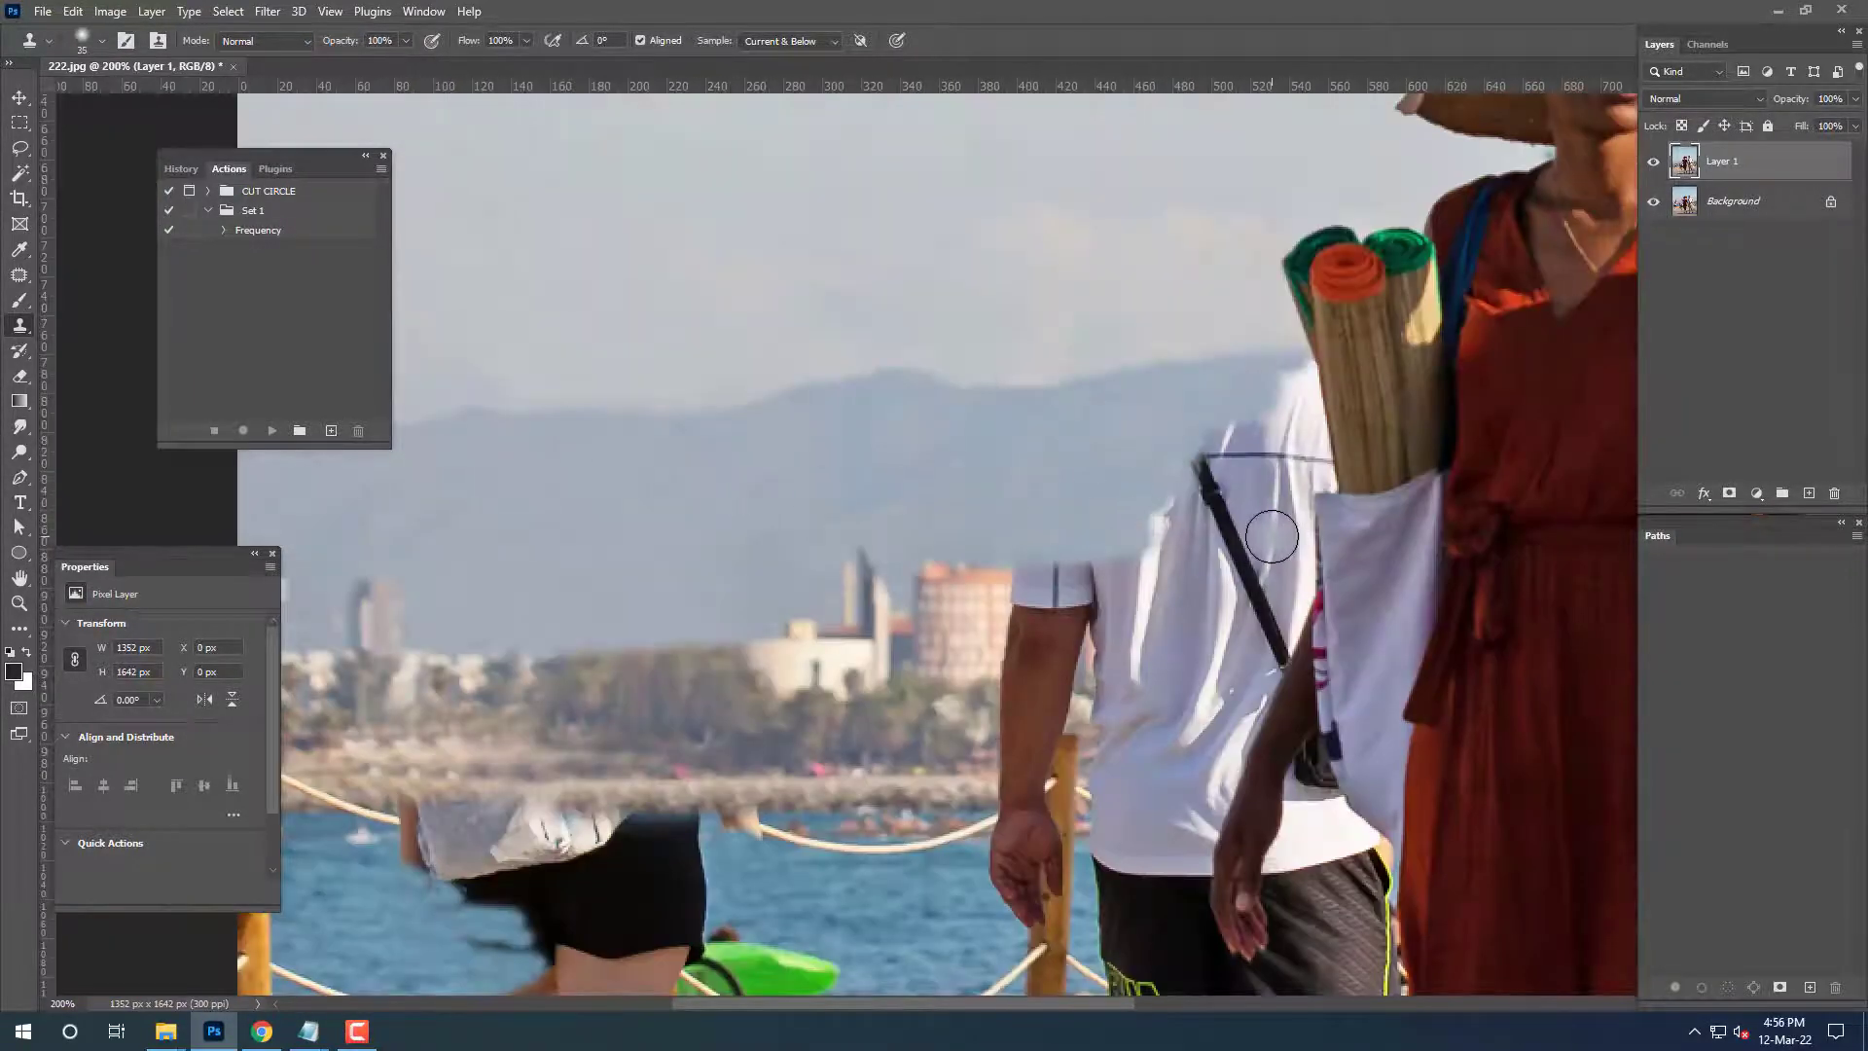
{"action": "left_click_drag", "start_coordinate": [1272, 535], "coordinate": [1129, 504]}
{"action": "scroll", "coordinate": [1264, 428], "scroll_direction": "up", "scroll_amount": 2}
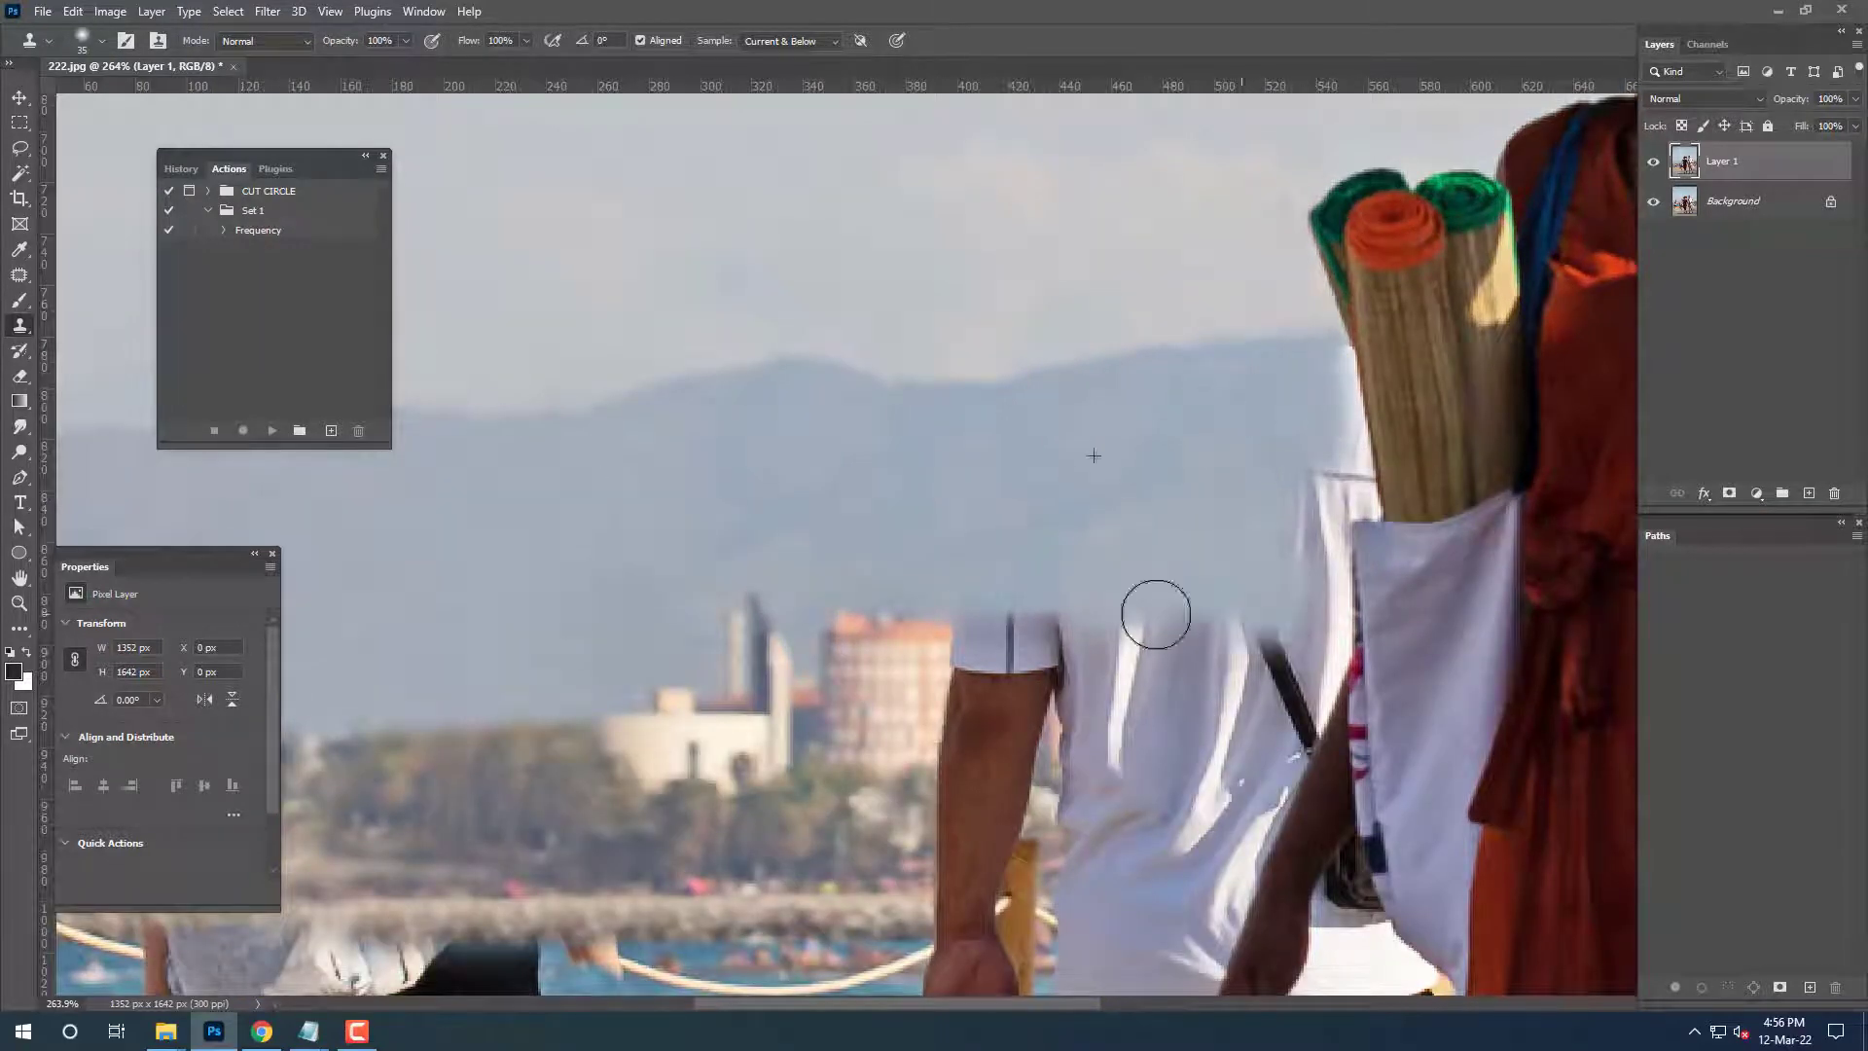
{"action": "scroll", "coordinate": [876, 545], "scroll_direction": "down", "scroll_amount": 10}
Clone sky and town over the man's shirt and arm, cleaning up the dark building edge.
{"action": "scroll", "coordinate": [902, 554], "scroll_direction": "up", "scroll_amount": 4}
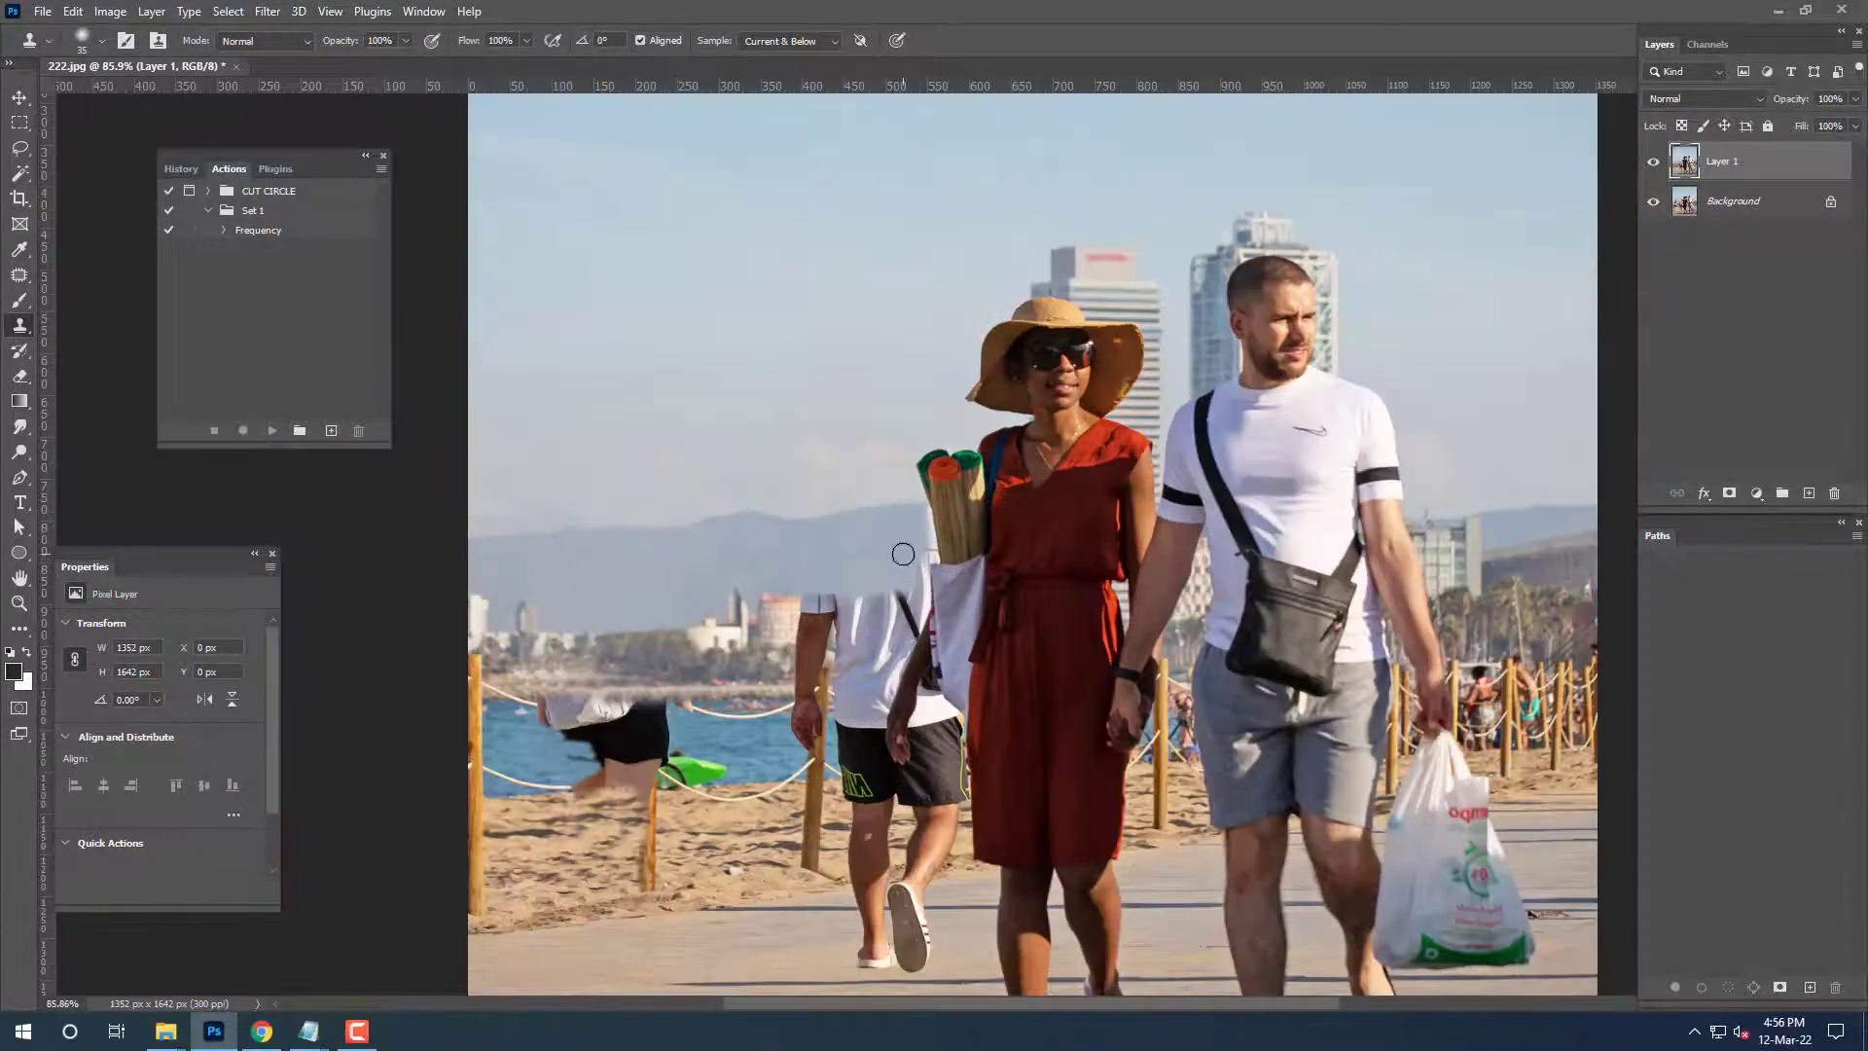
{"action": "scroll", "coordinate": [902, 554], "scroll_direction": "up", "scroll_amount": 4}
{"action": "left_click", "coordinate": [985, 507]}
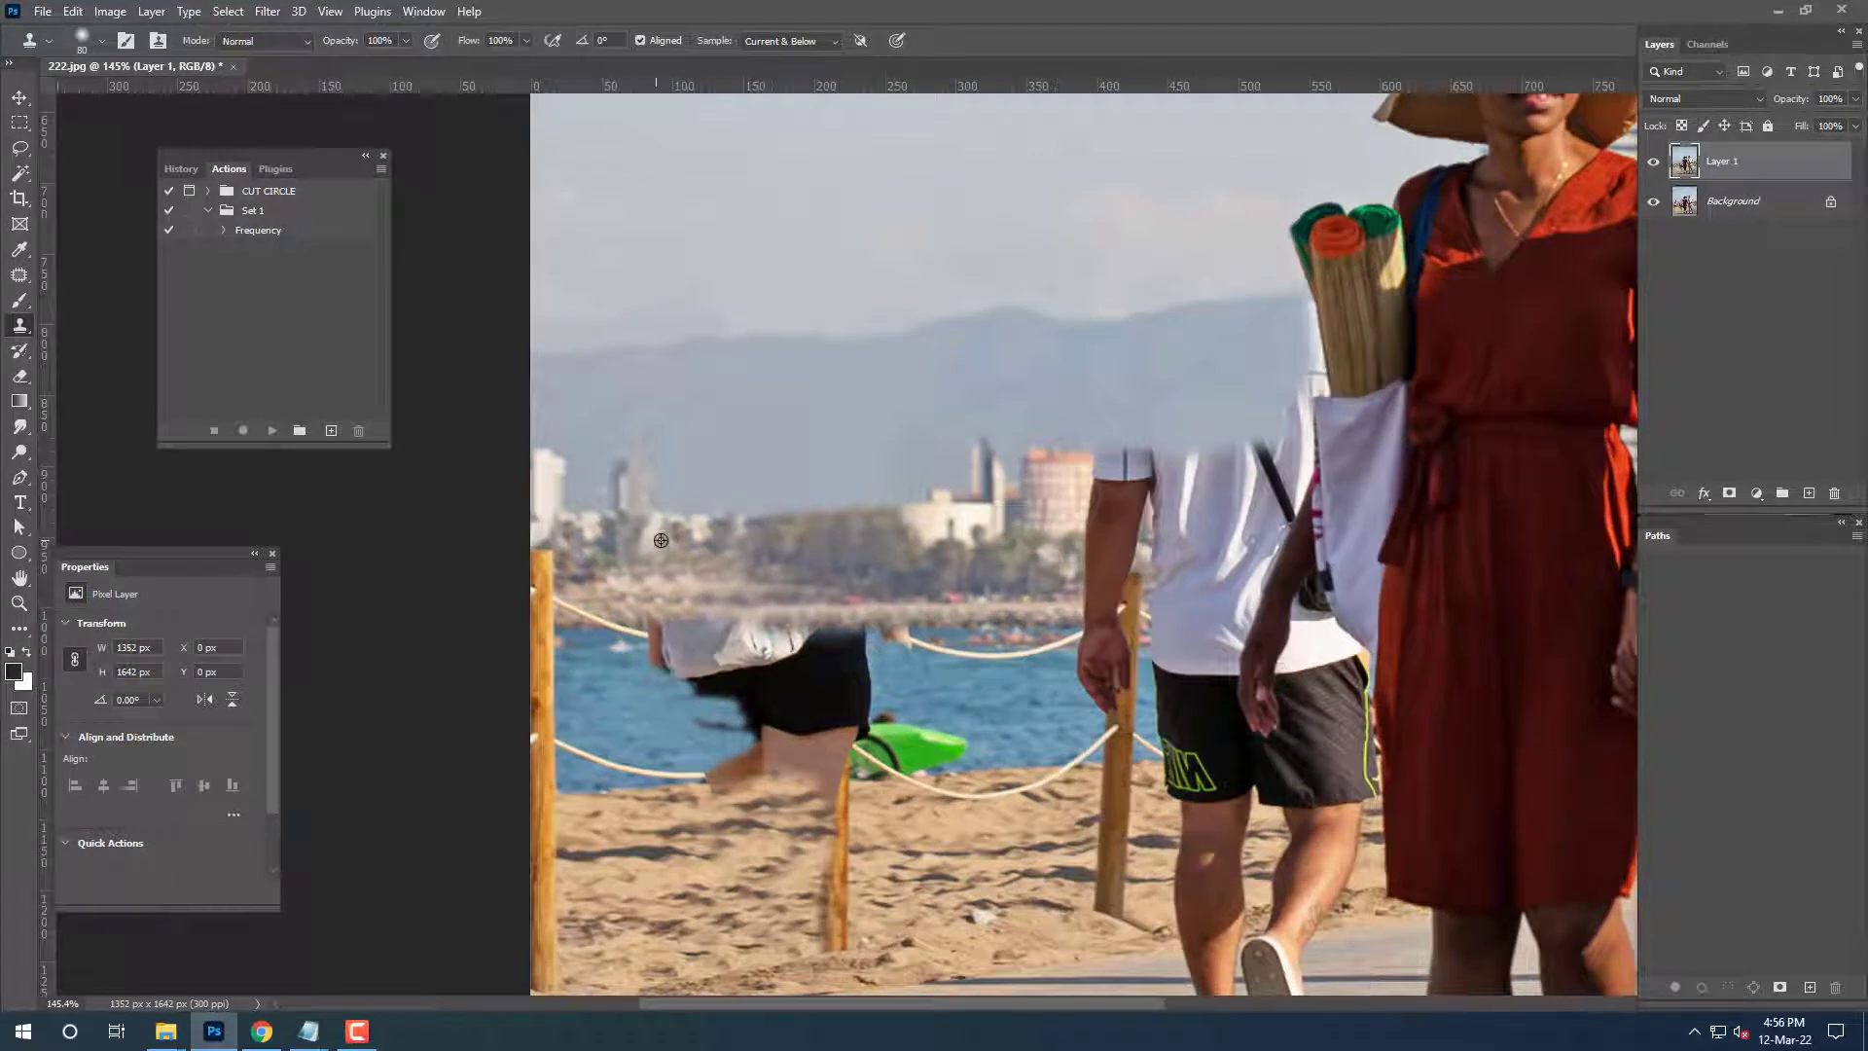
{"action": "left_click_drag", "start_coordinate": [1138, 551], "coordinate": [1254, 450]}
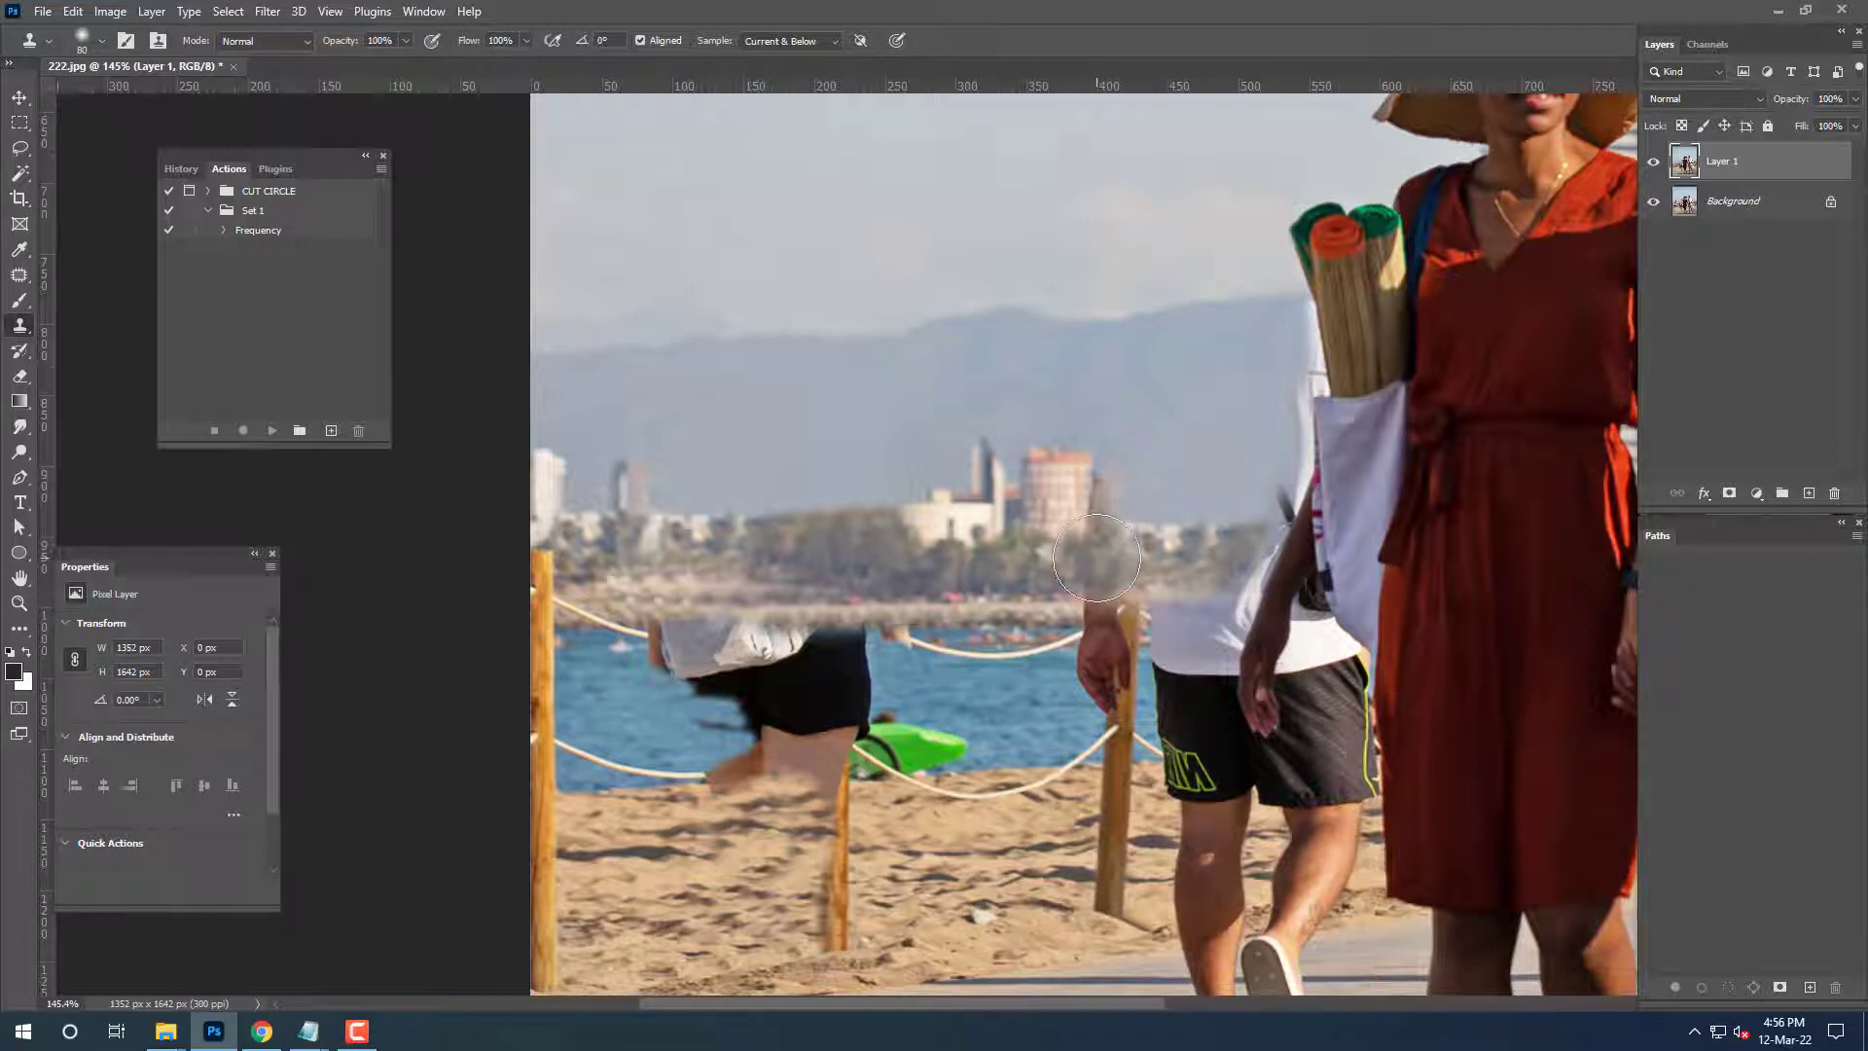
{"action": "scroll", "coordinate": [1090, 507], "scroll_direction": "up", "scroll_amount": 2}
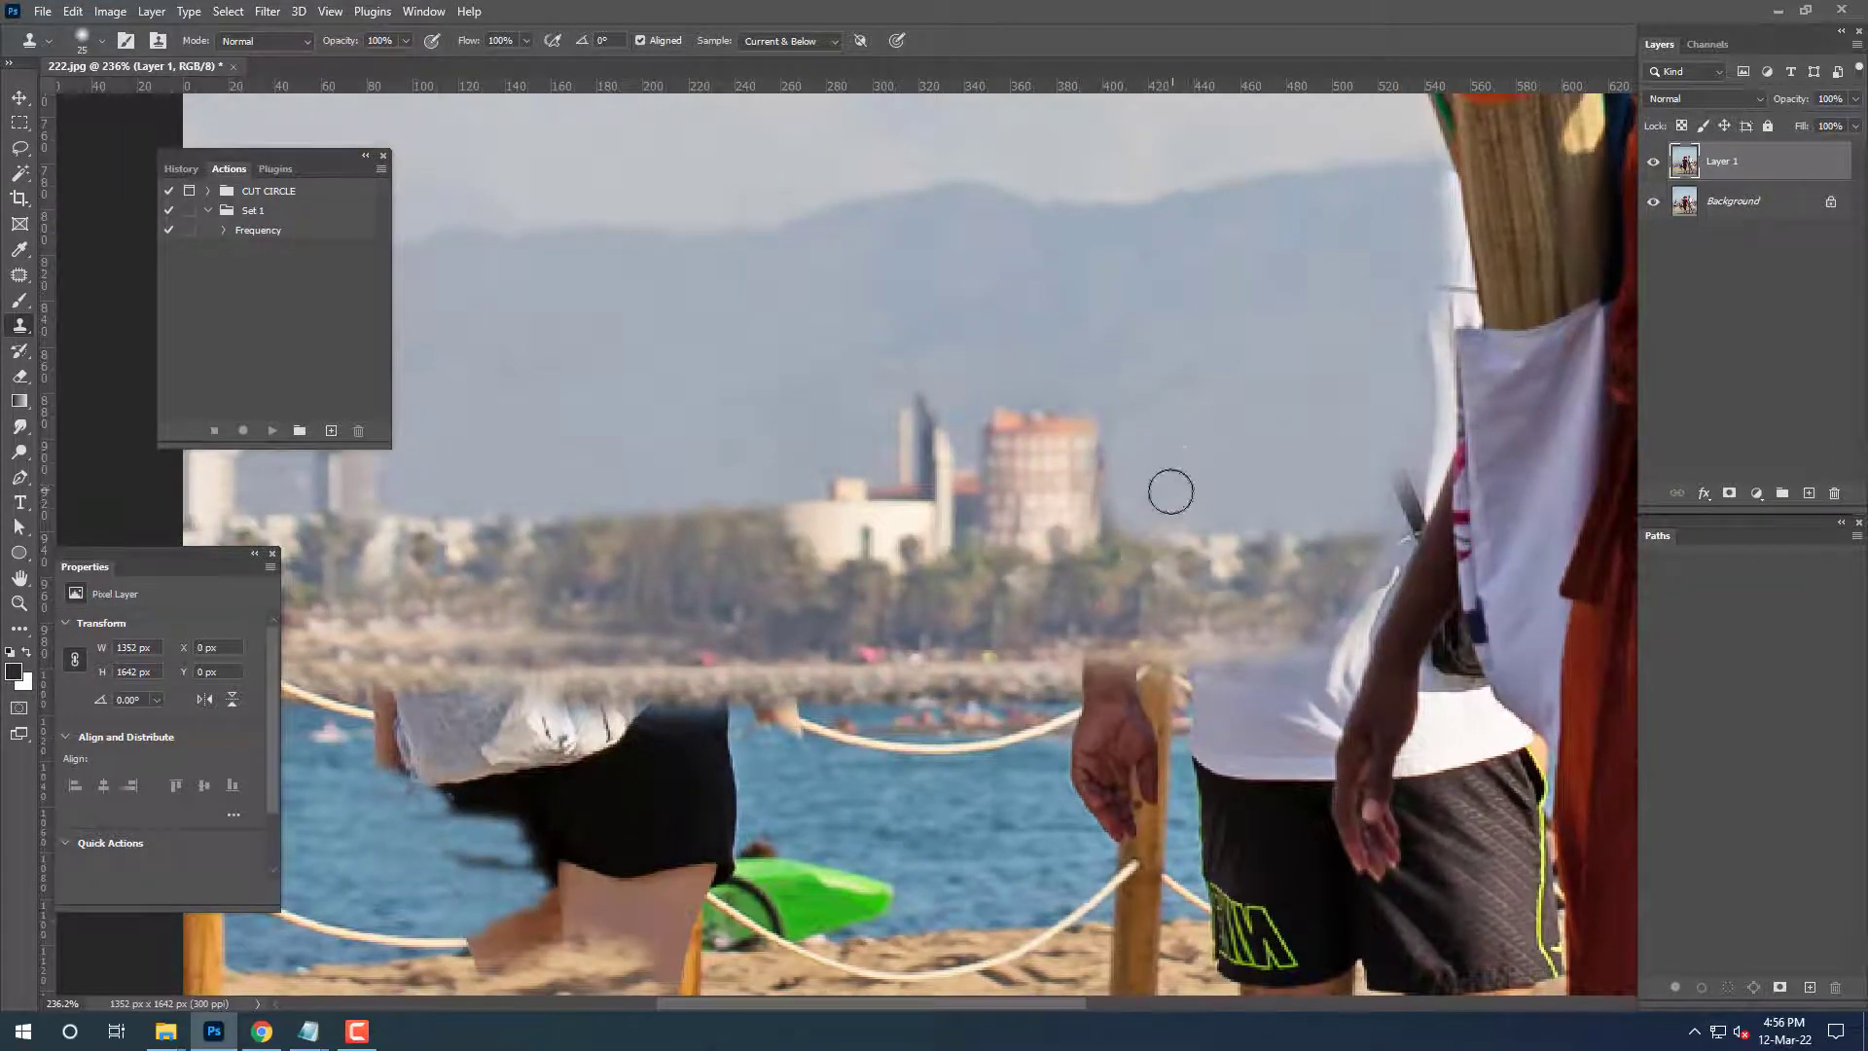
{"action": "scroll", "coordinate": [1170, 492], "scroll_direction": "up", "scroll_amount": 2}
{"action": "scroll", "coordinate": [1069, 473], "scroll_direction": "up", "scroll_amount": 3}
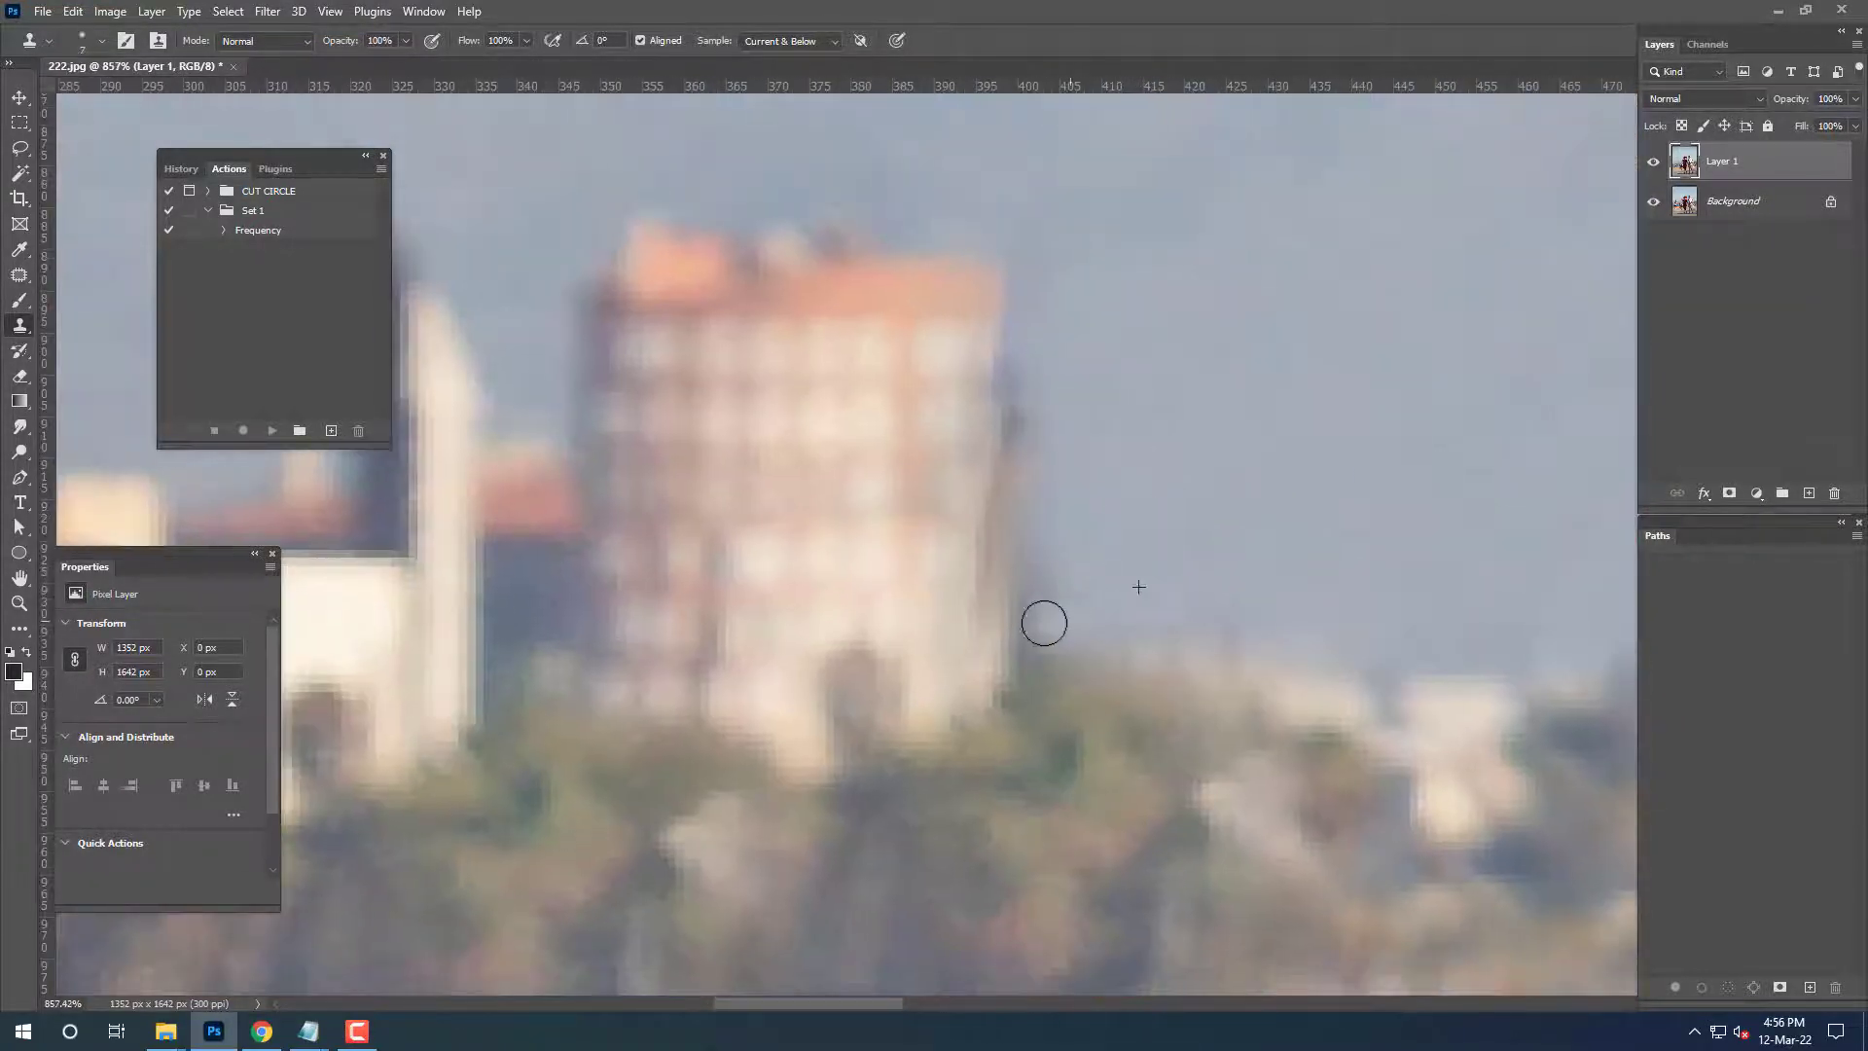
{"action": "left_click_drag", "start_coordinate": [1044, 623], "coordinate": [1046, 489]}
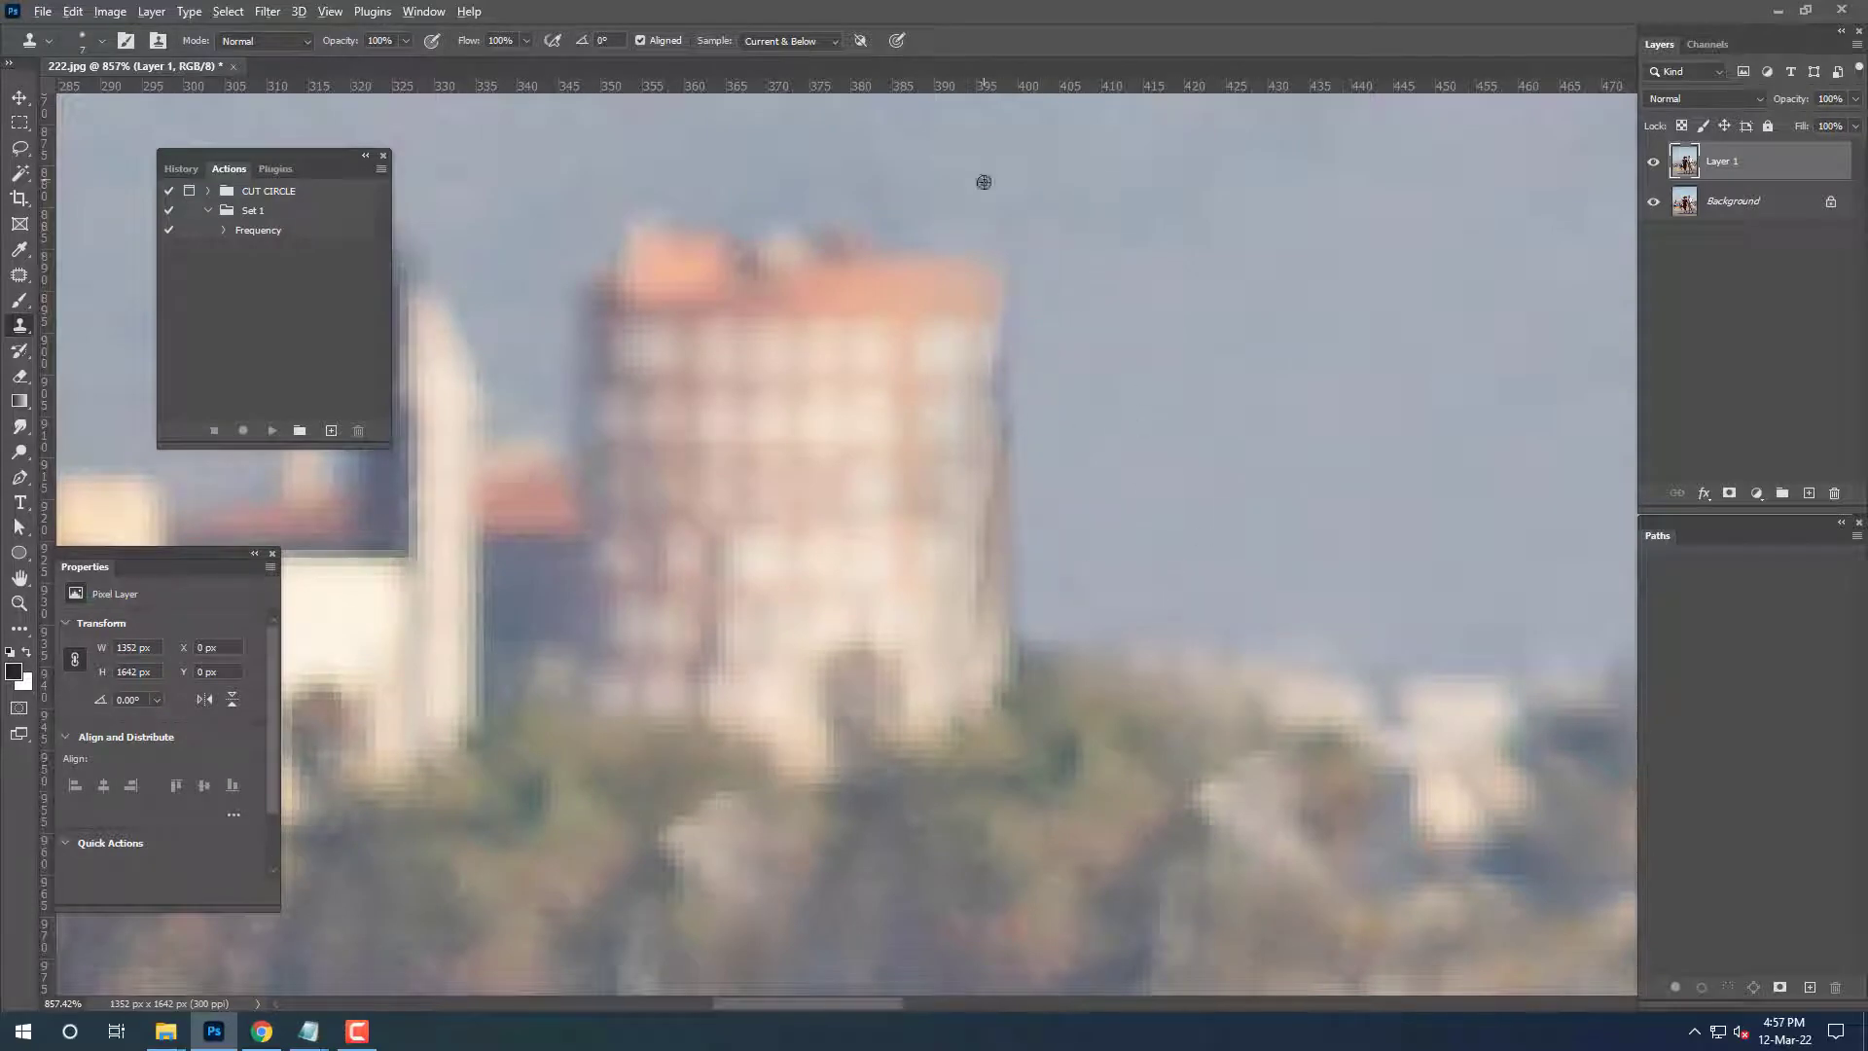
{"action": "left_click_drag", "start_coordinate": [982, 336], "coordinate": [1030, 531]}
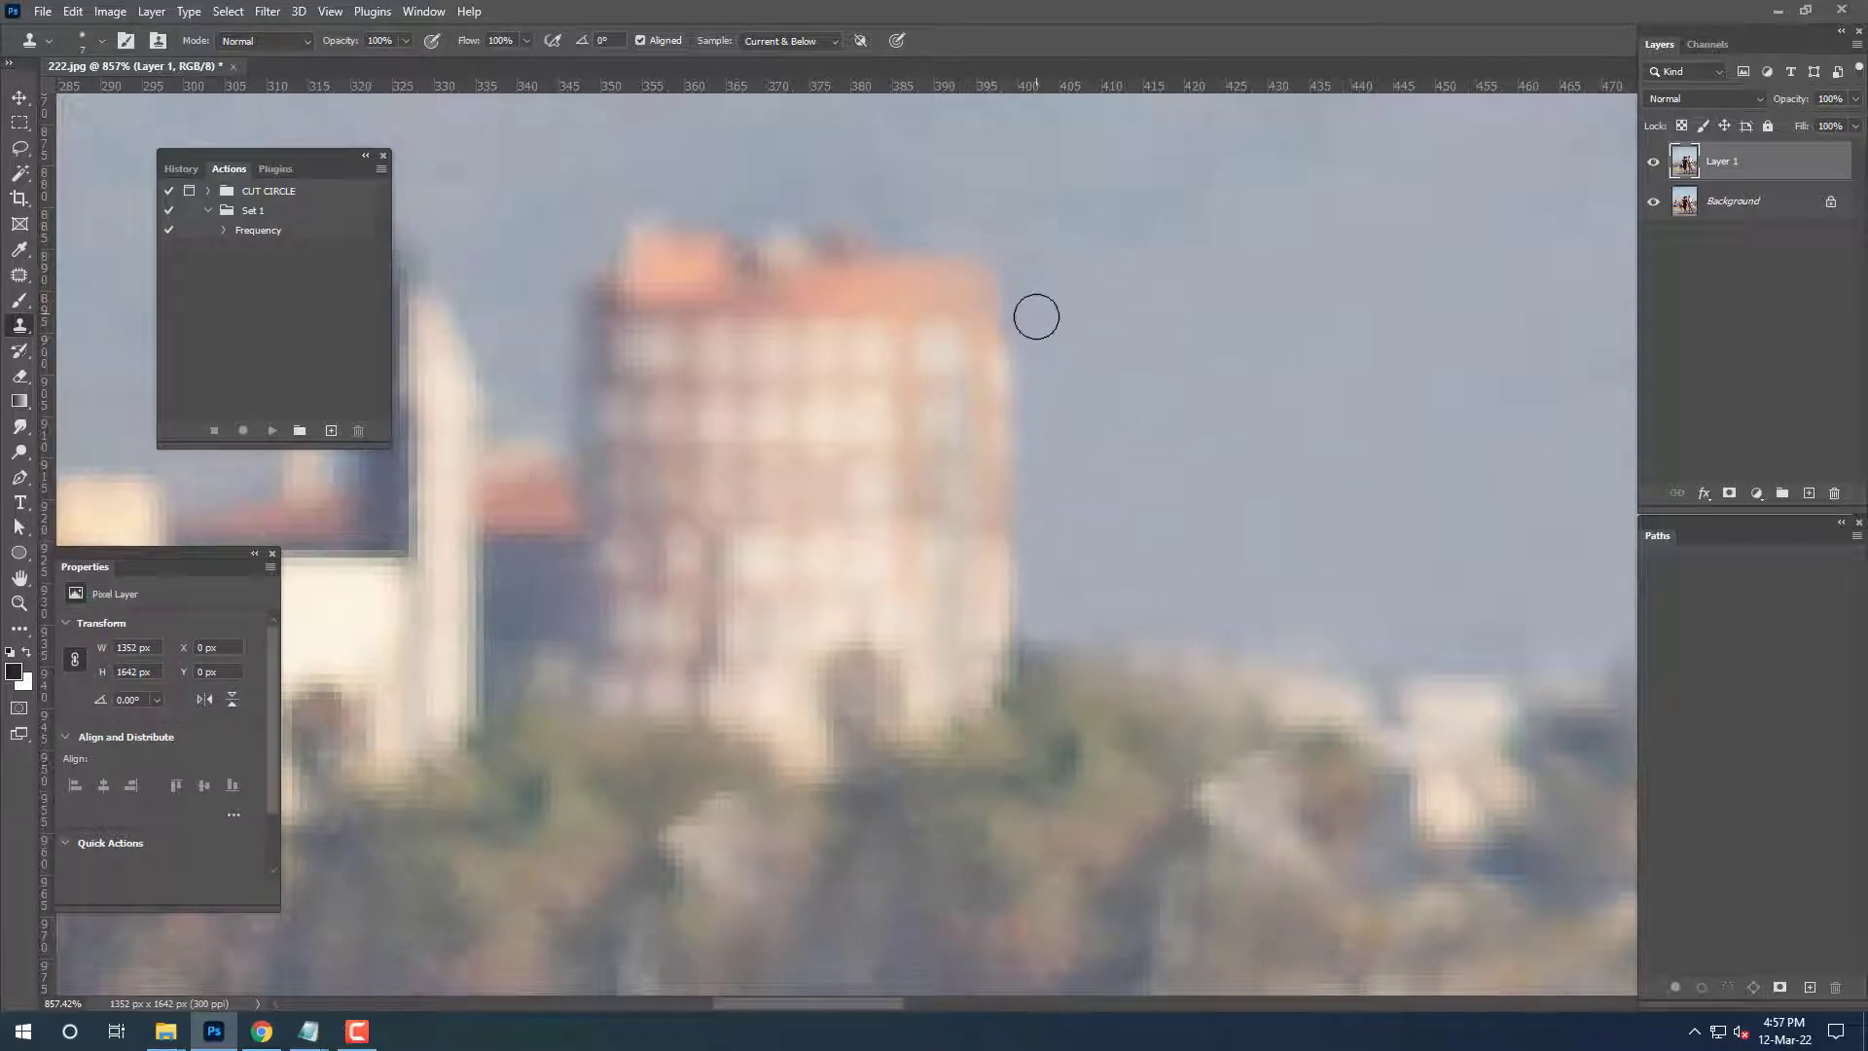
Paint sky over the white fringe beside the arm and hair.
{"action": "scroll", "coordinate": [1001, 176], "scroll_direction": "down", "scroll_amount": 3}
{"action": "scroll", "coordinate": [909, 312], "scroll_direction": "right", "scroll_amount": 10}
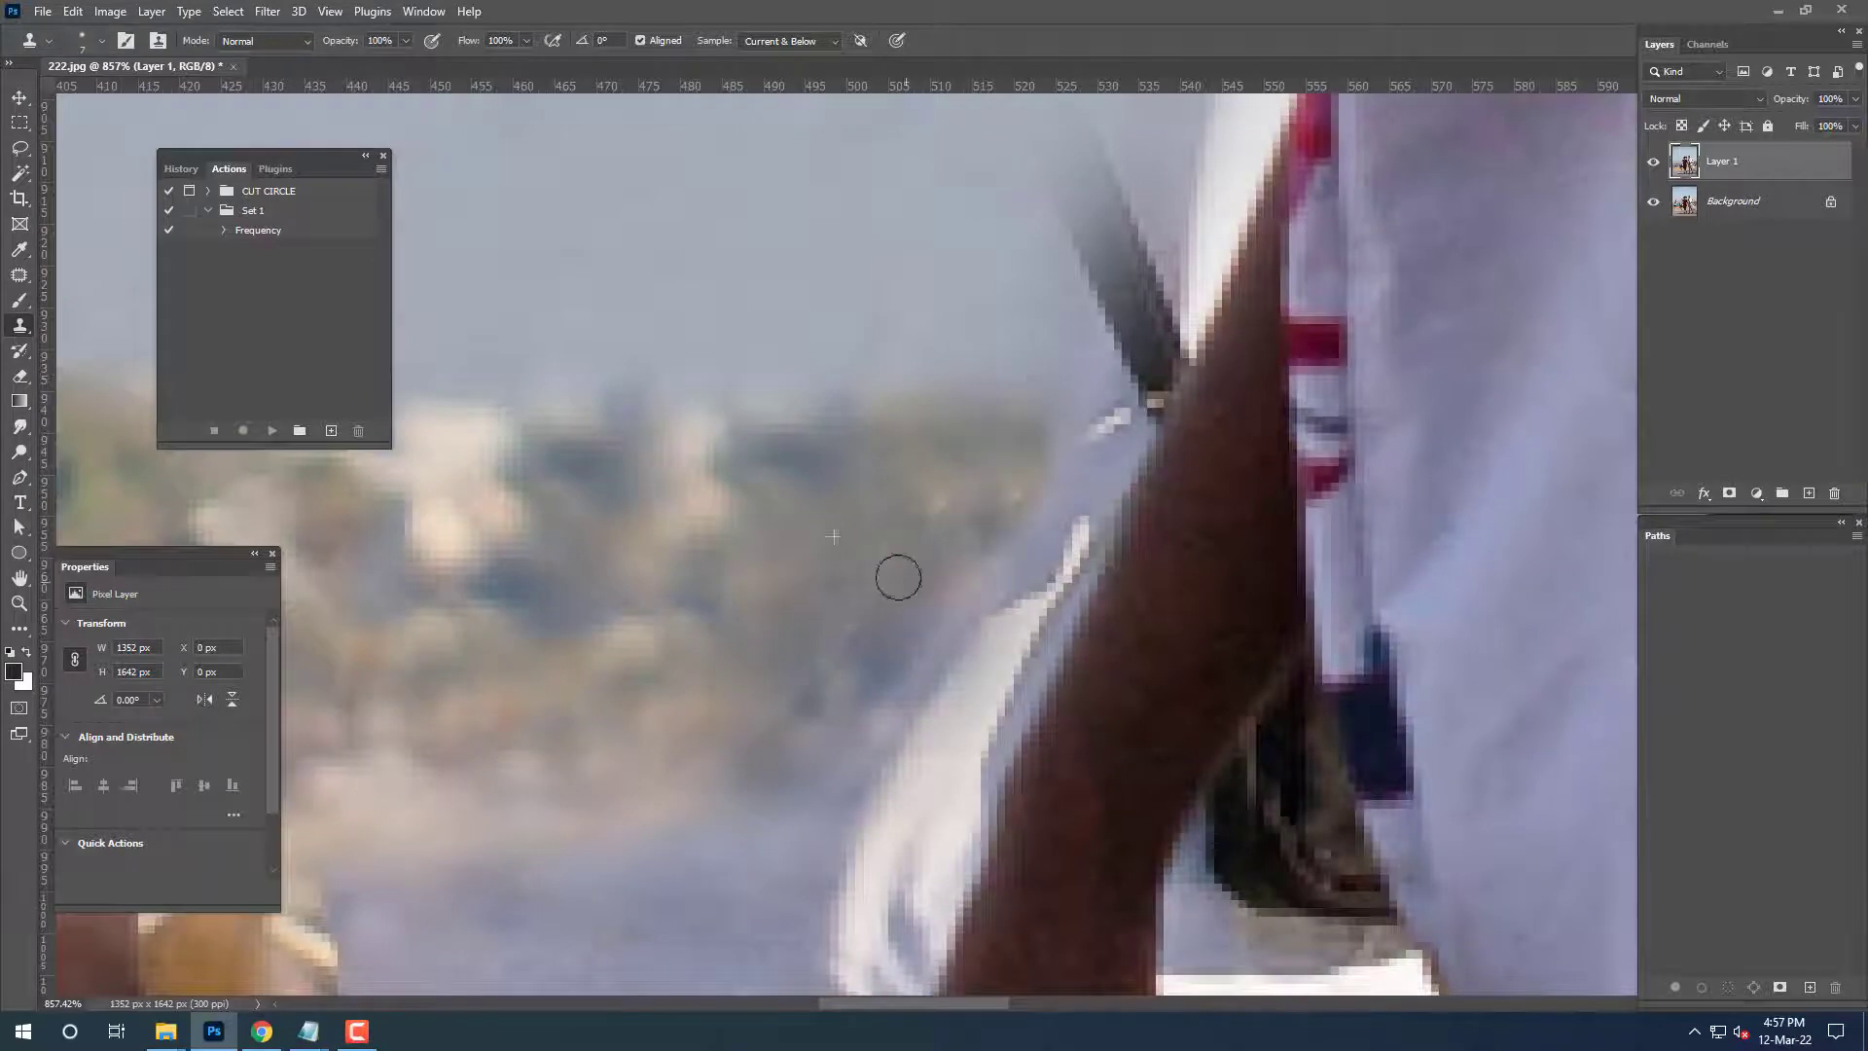
{"action": "scroll", "coordinate": [892, 546], "scroll_direction": "down", "scroll_amount": 3}
{"action": "scroll", "coordinate": [1075, 475], "scroll_direction": "up", "scroll_amount": 2}
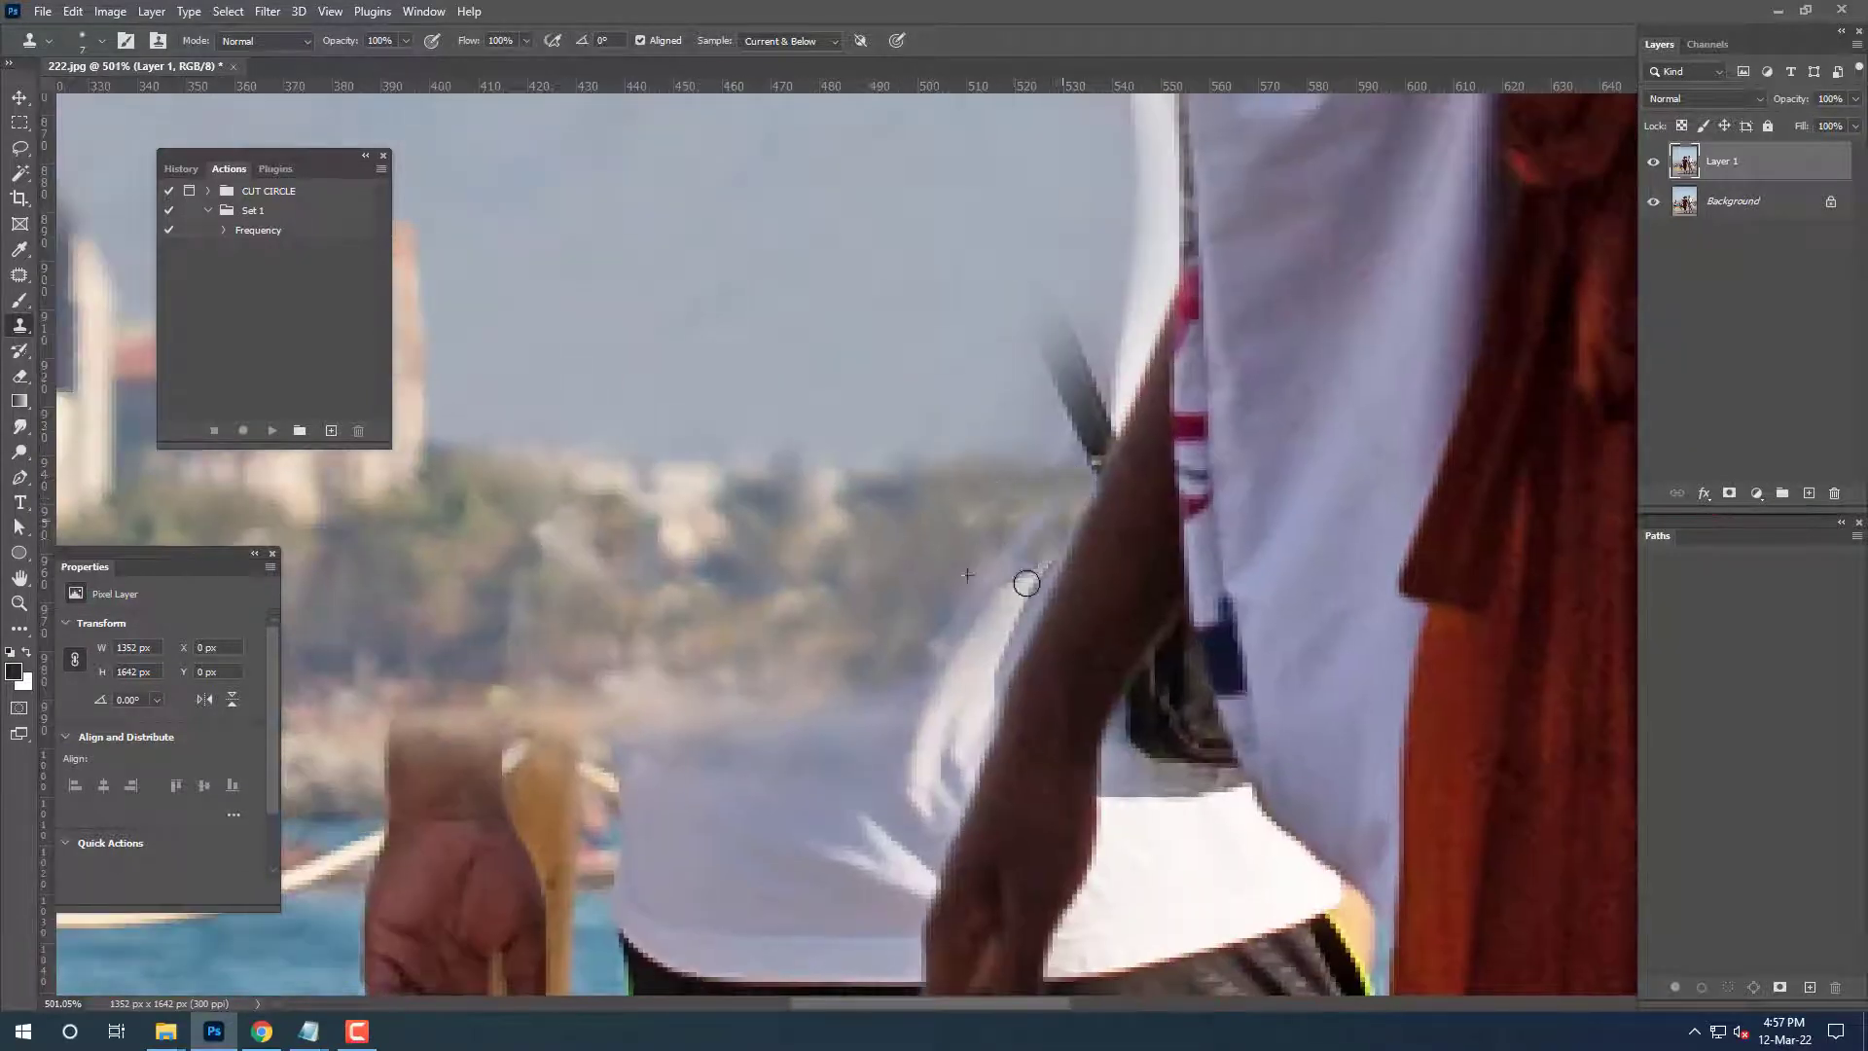
{"action": "scroll", "coordinate": [920, 603], "scroll_direction": "up", "scroll_amount": 3}
{"action": "scroll", "coordinate": [920, 603], "scroll_direction": "right", "scroll_amount": 1}
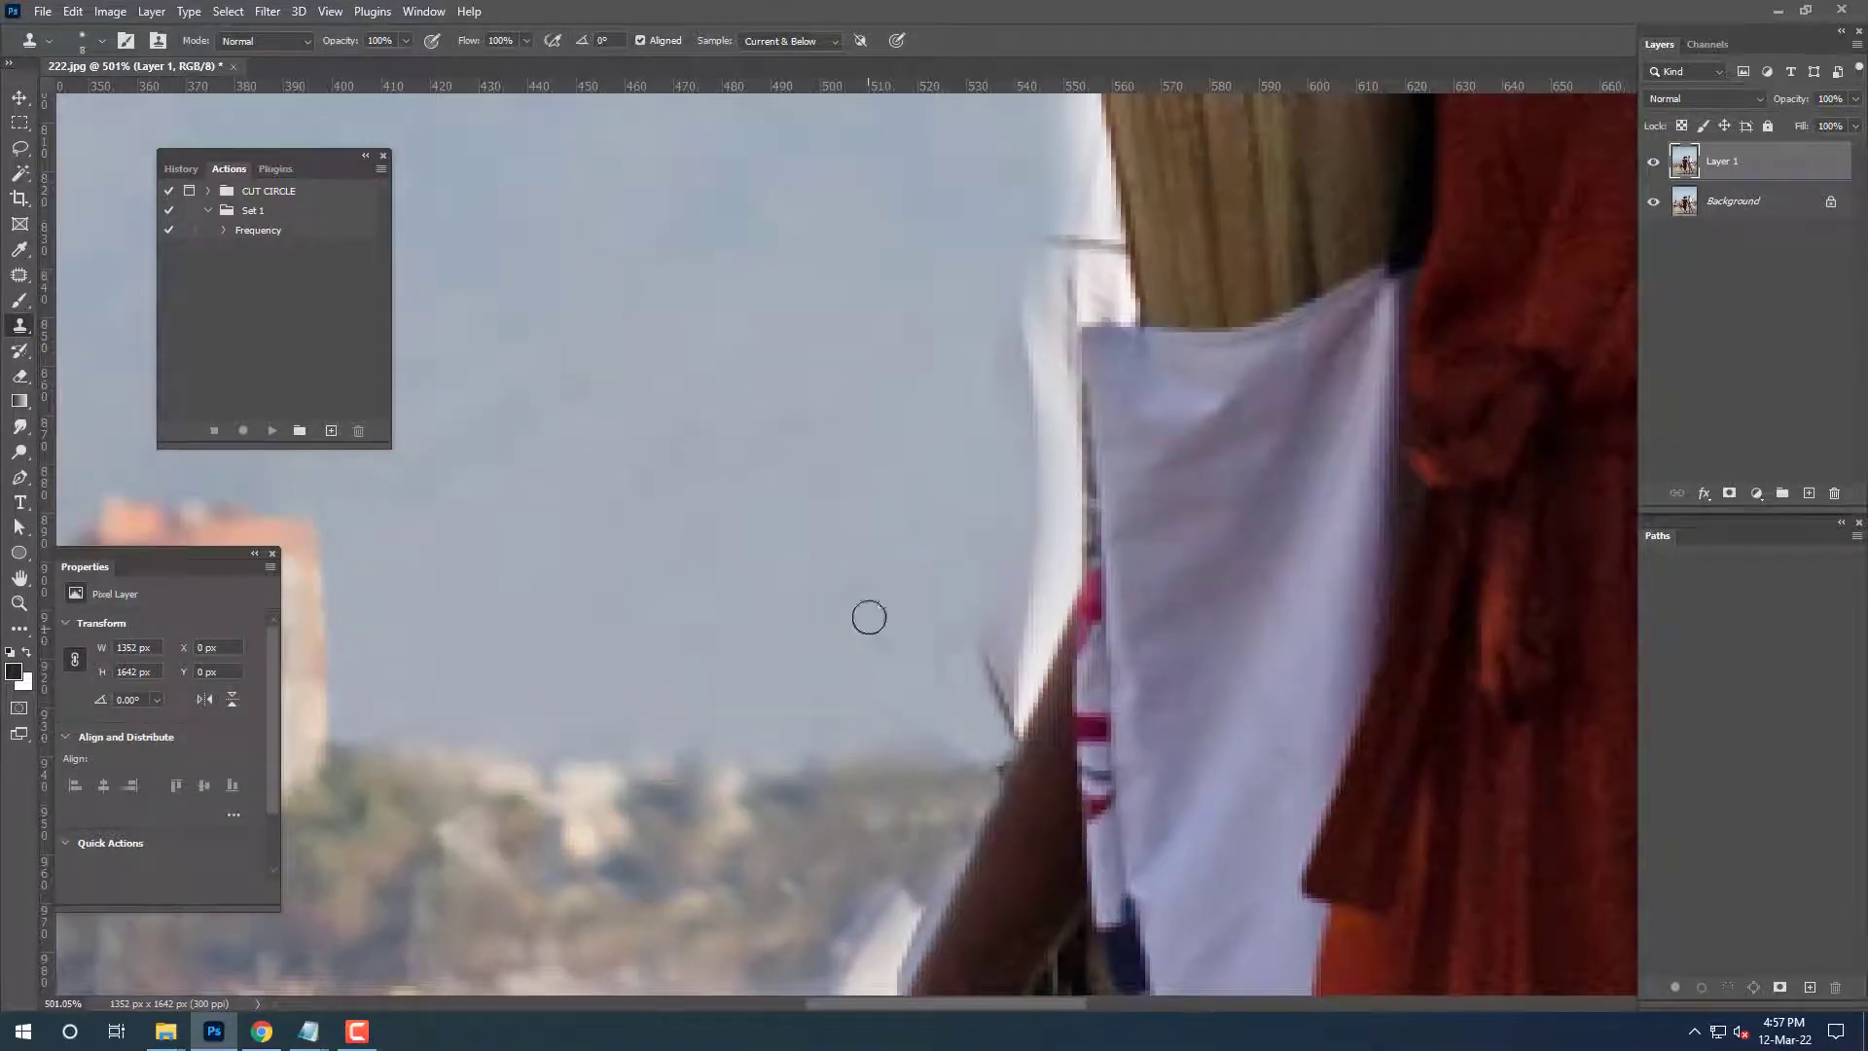
{"action": "left_click_drag", "start_coordinate": [1000, 601], "coordinate": [1010, 679]}
{"action": "scroll", "coordinate": [1044, 615], "scroll_direction": "up", "scroll_amount": 3}
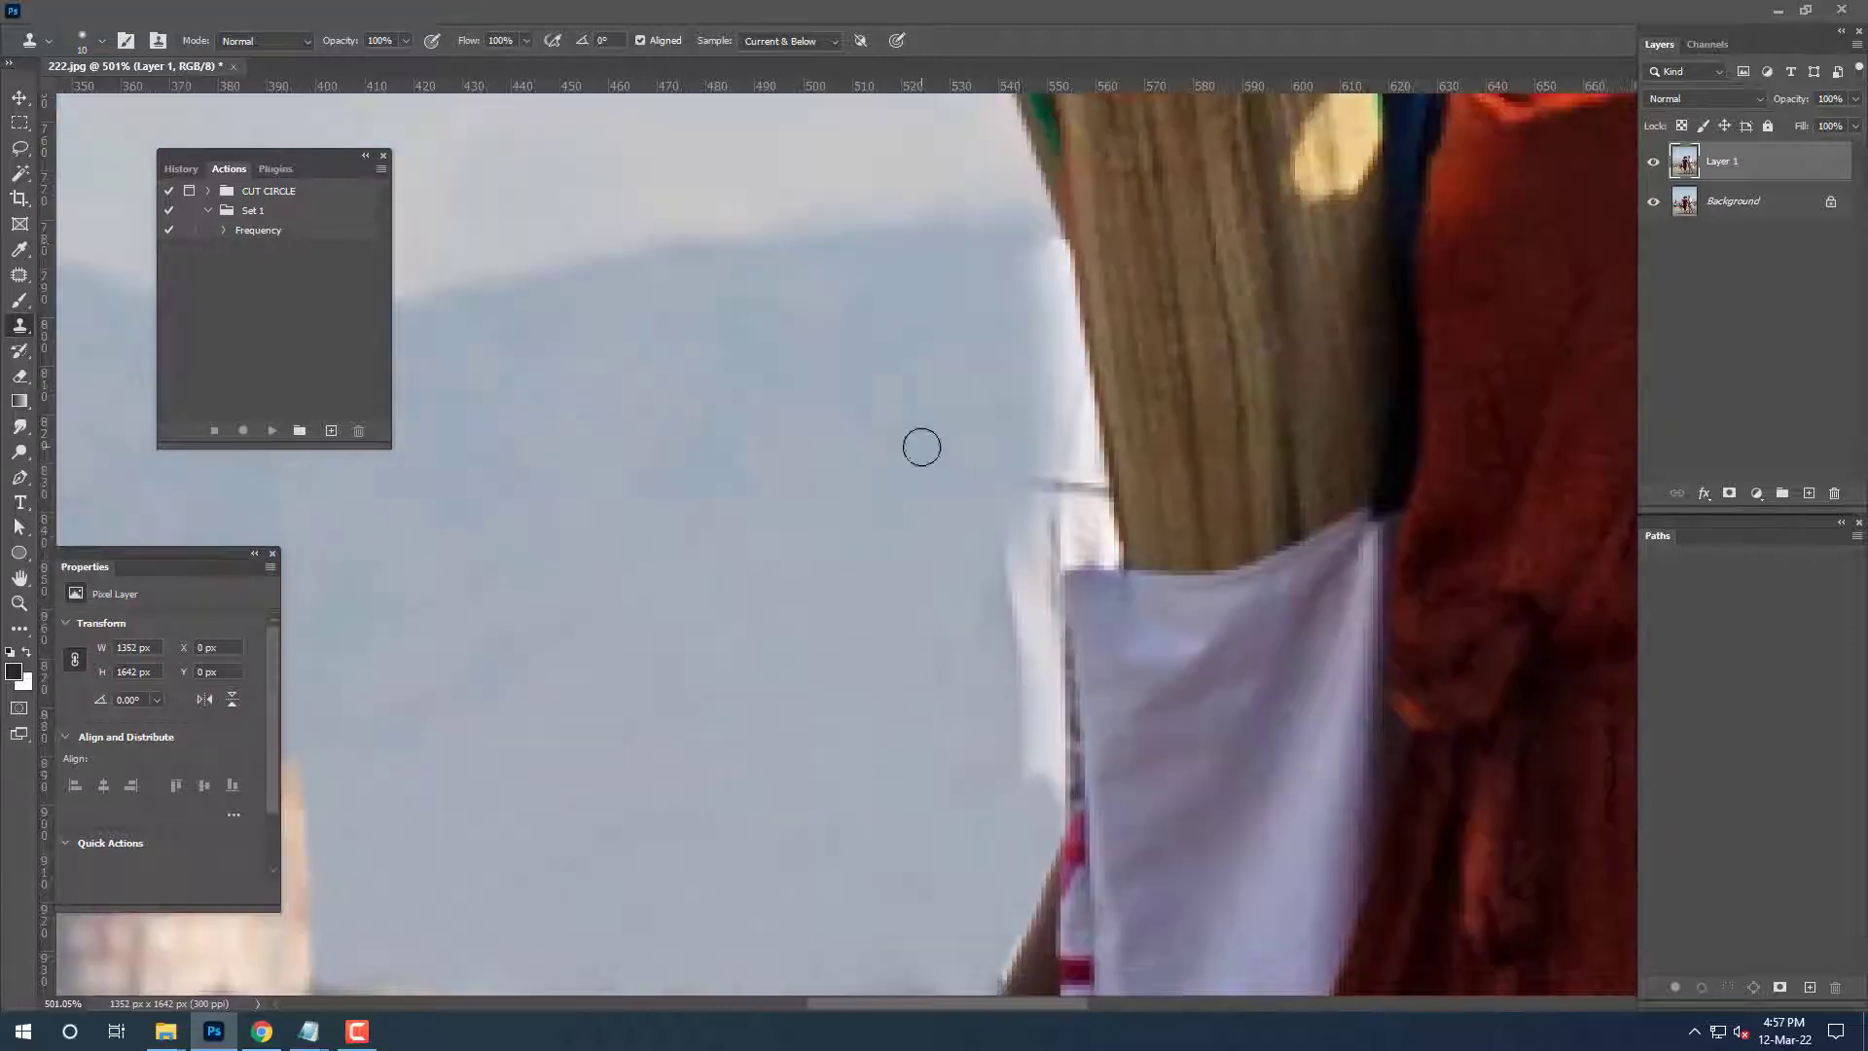
{"action": "mouse_move", "coordinate": [1048, 239]}
{"action": "left_mouse_down"}
{"action": "mouse_move", "coordinate": [1041, 317]}
{"action": "mouse_move", "coordinate": [1082, 480]}
{"action": "left_mouse_up"}
{"action": "left_click_drag", "start_coordinate": [1036, 565], "coordinate": [1054, 477]}
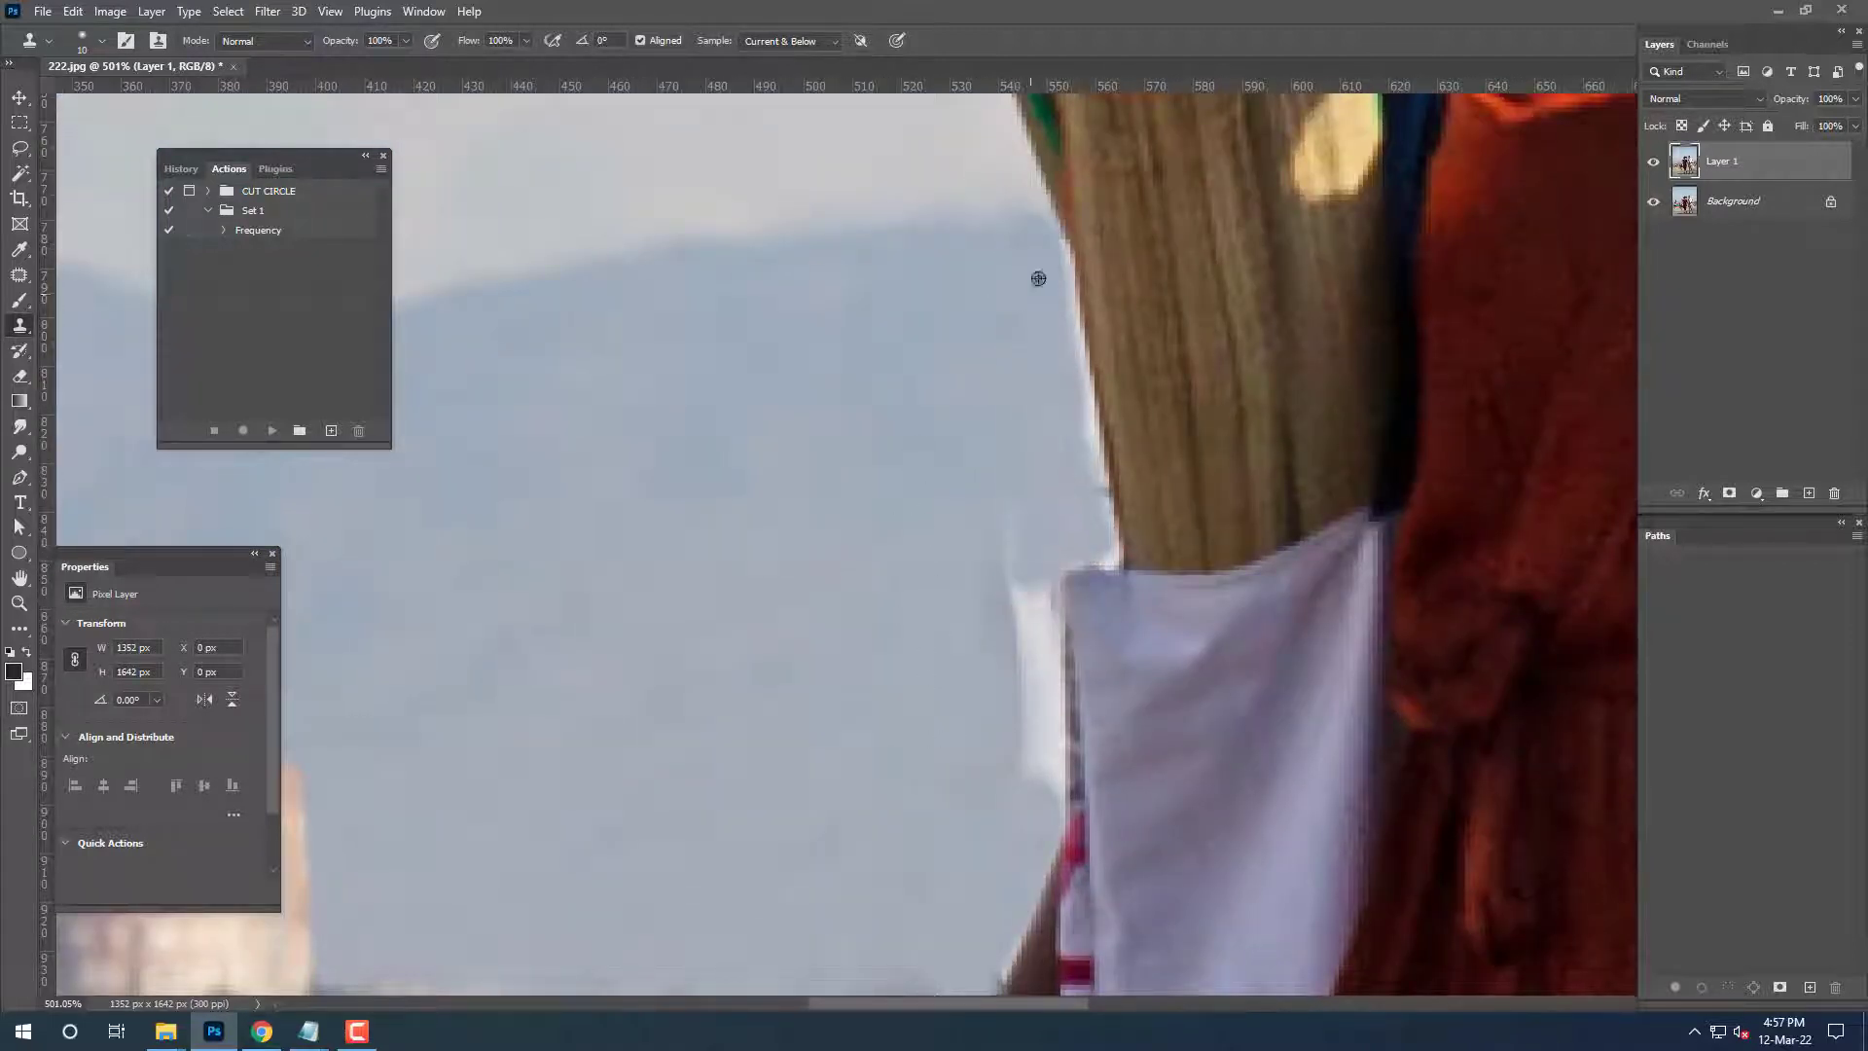
Cover the remaining white halo by the shoulder with cloned sky.
{"action": "scroll", "coordinate": [1135, 500], "scroll_direction": "up", "scroll_amount": 2}
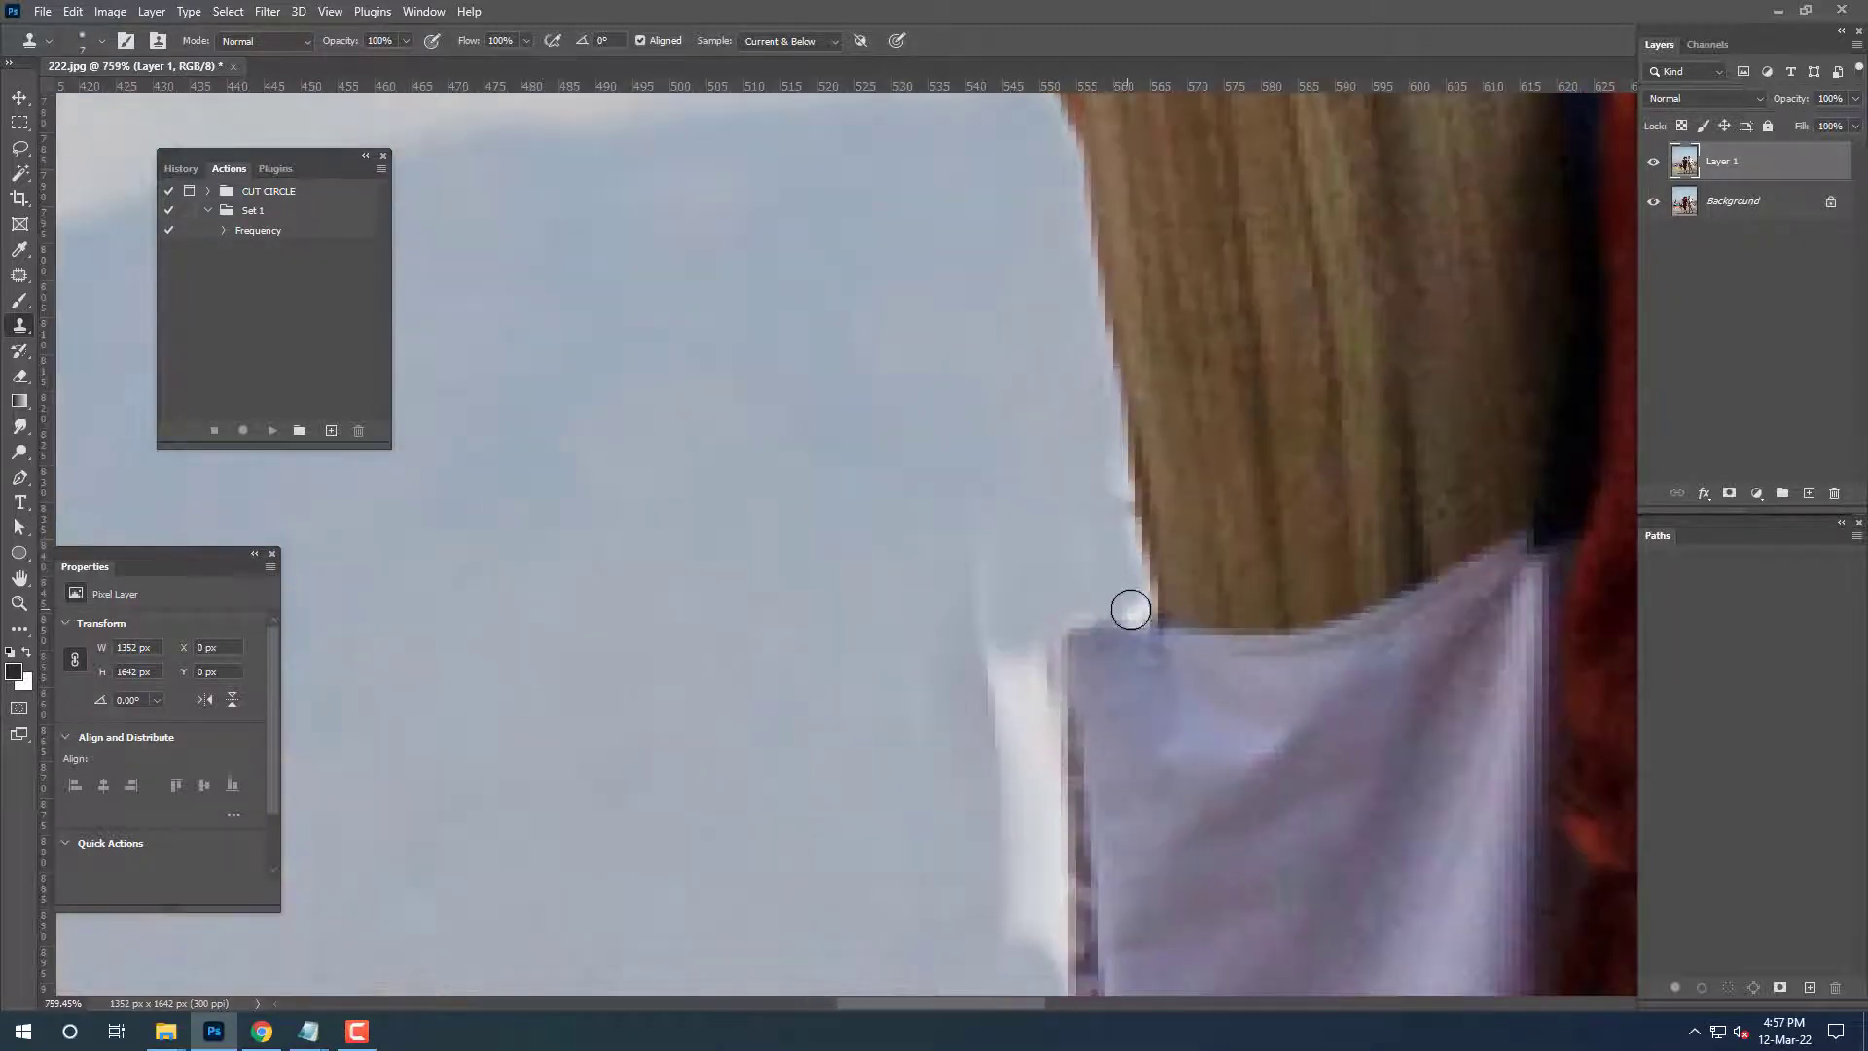
{"action": "scroll", "coordinate": [1083, 292], "scroll_direction": "down", "scroll_amount": 1}
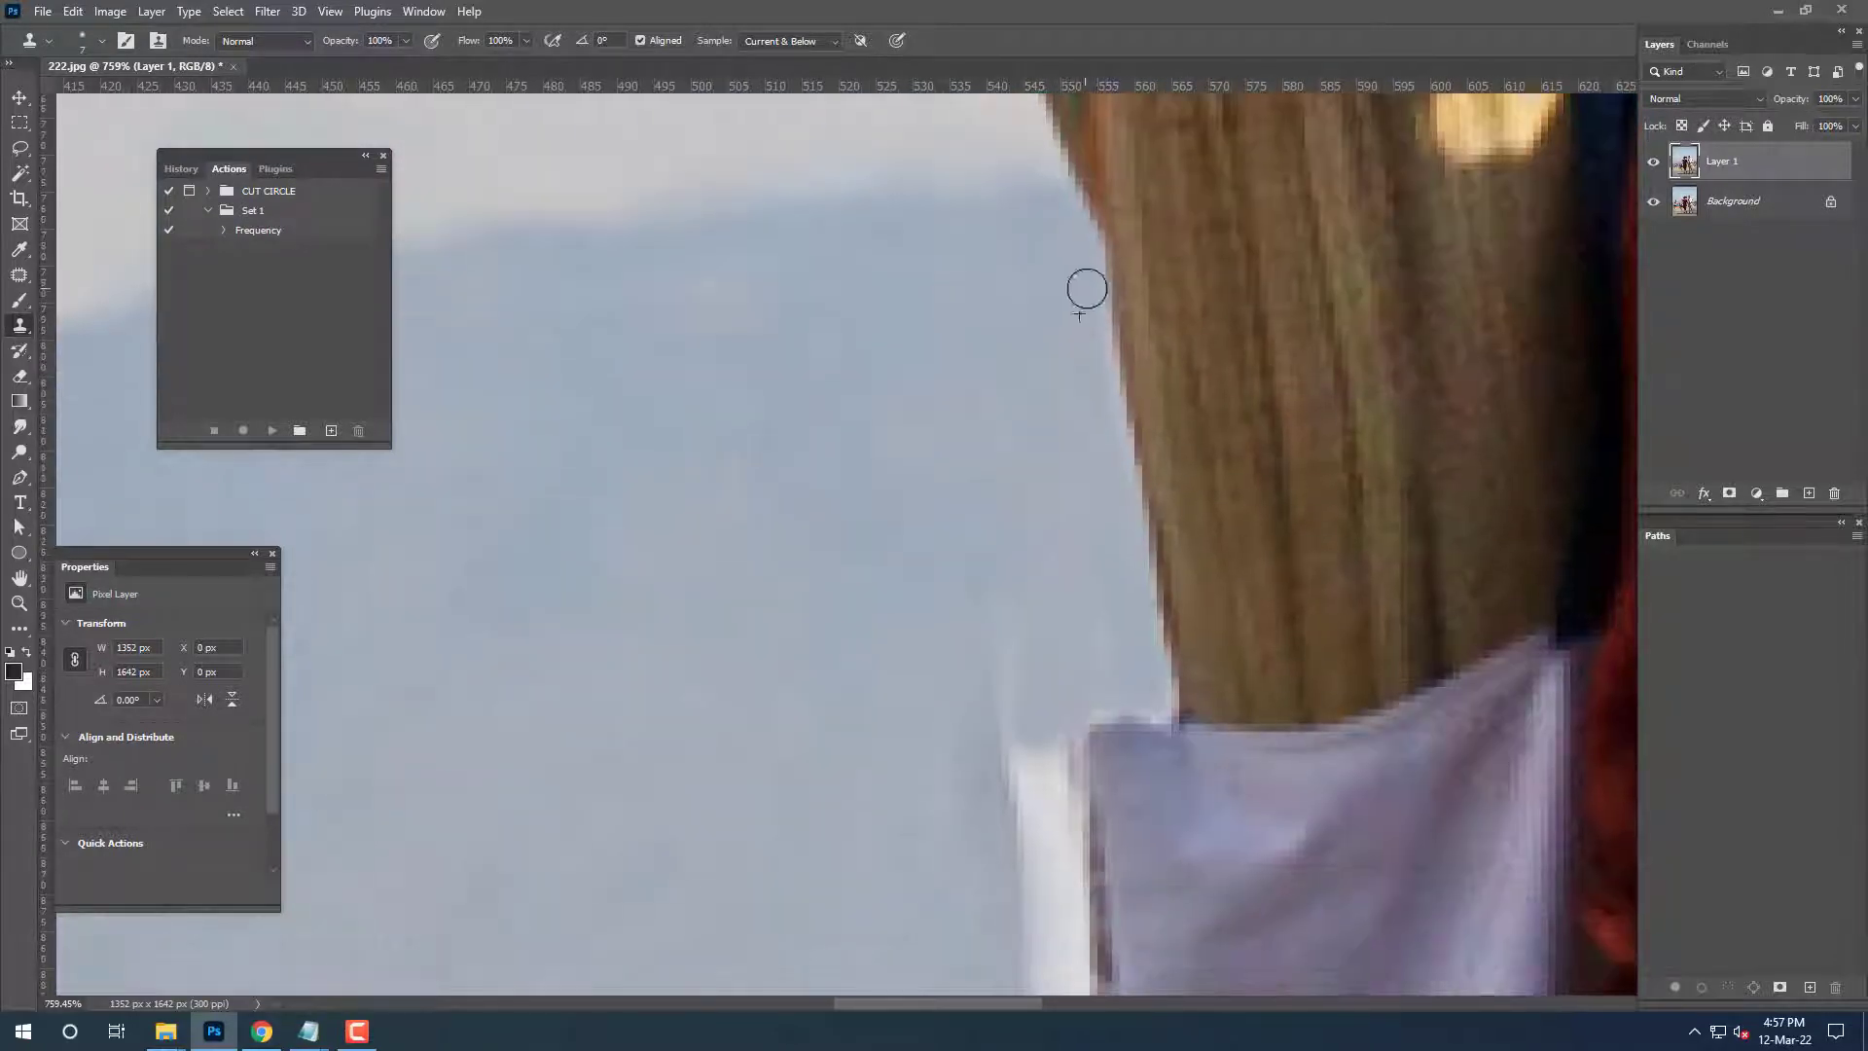
{"action": "scroll", "coordinate": [1125, 436], "scroll_direction": "down", "scroll_amount": 2}
{"action": "mouse_move", "coordinate": [1018, 546]}
{"action": "left_mouse_down"}
{"action": "mouse_move", "coordinate": [976, 604]}
{"action": "mouse_move", "coordinate": [1054, 726]}
{"action": "left_mouse_up"}
{"action": "scroll", "coordinate": [1041, 583], "scroll_direction": "down", "scroll_amount": 4}
{"action": "scroll", "coordinate": [1067, 411], "scroll_direction": "down", "scroll_amount": 3}
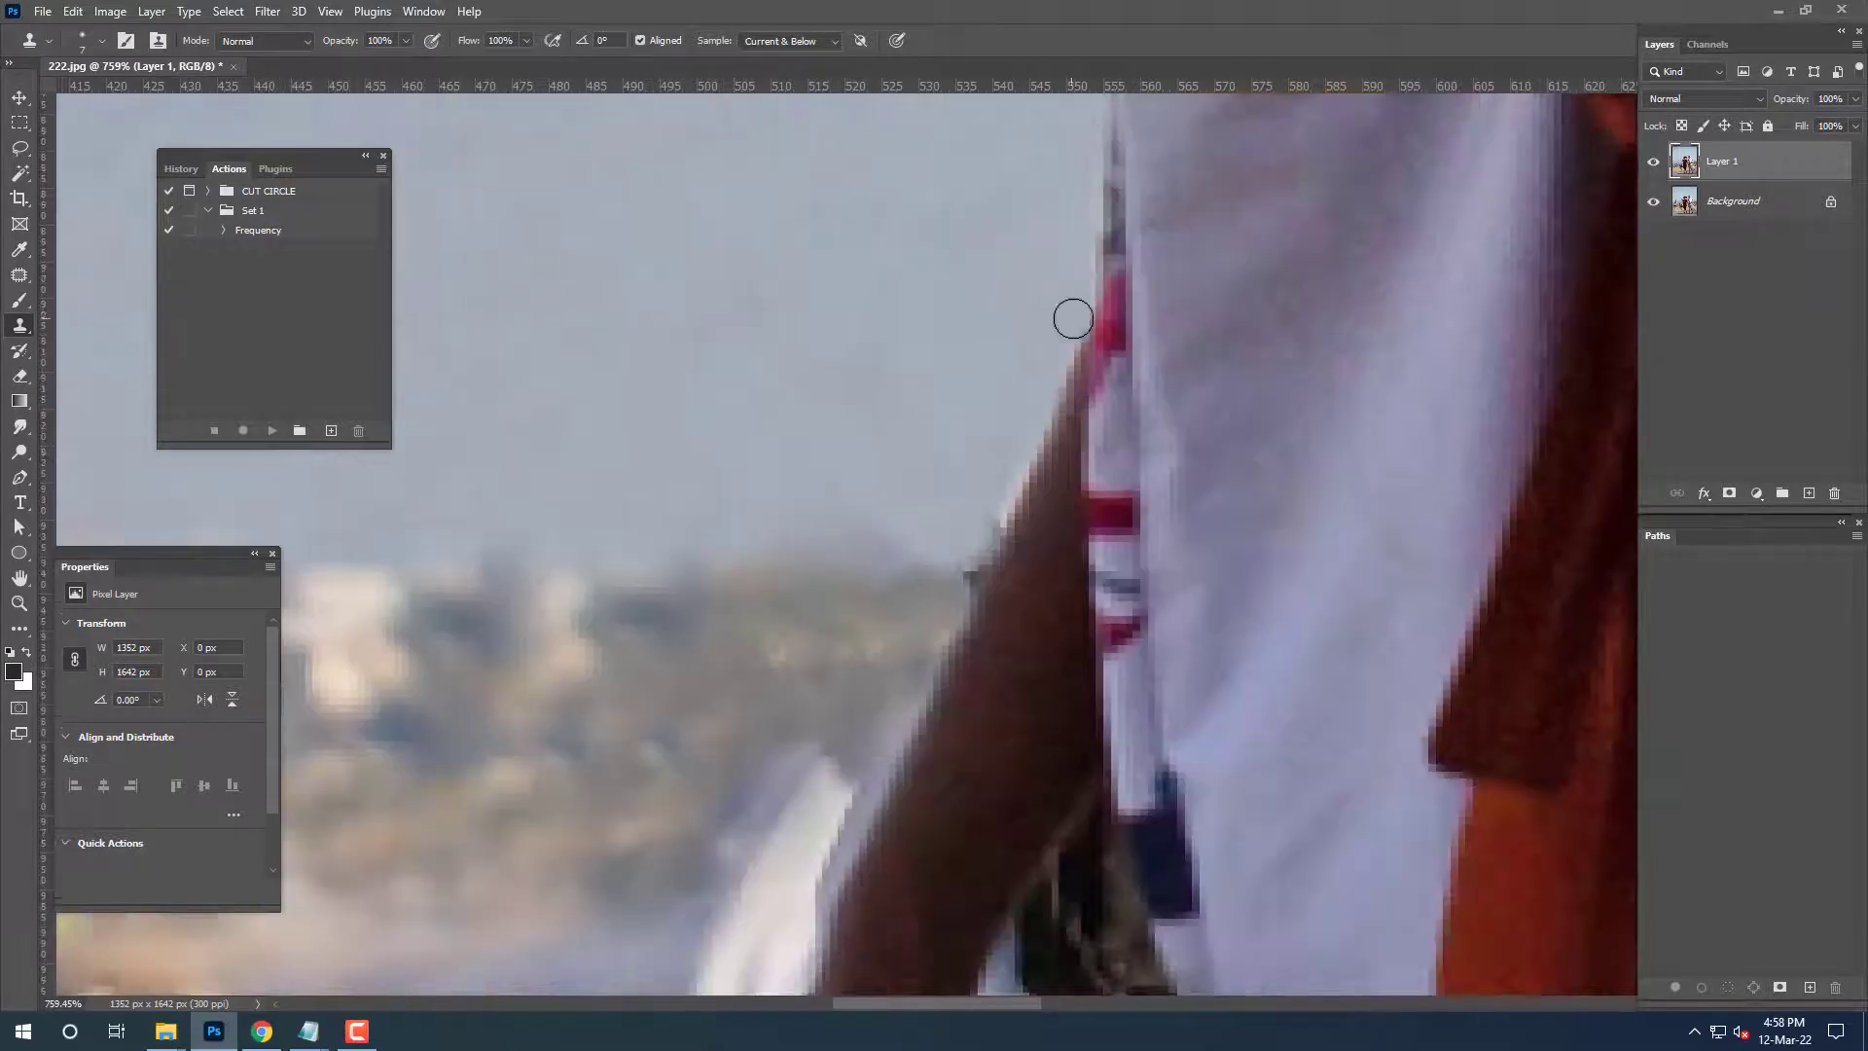
{"action": "scroll", "coordinate": [1007, 431], "scroll_direction": "left", "scroll_amount": 1}
{"action": "scroll", "coordinate": [972, 447], "scroll_direction": "down", "scroll_amount": 3}
{"action": "scroll", "coordinate": [973, 448], "scroll_direction": "left", "scroll_amount": 1}
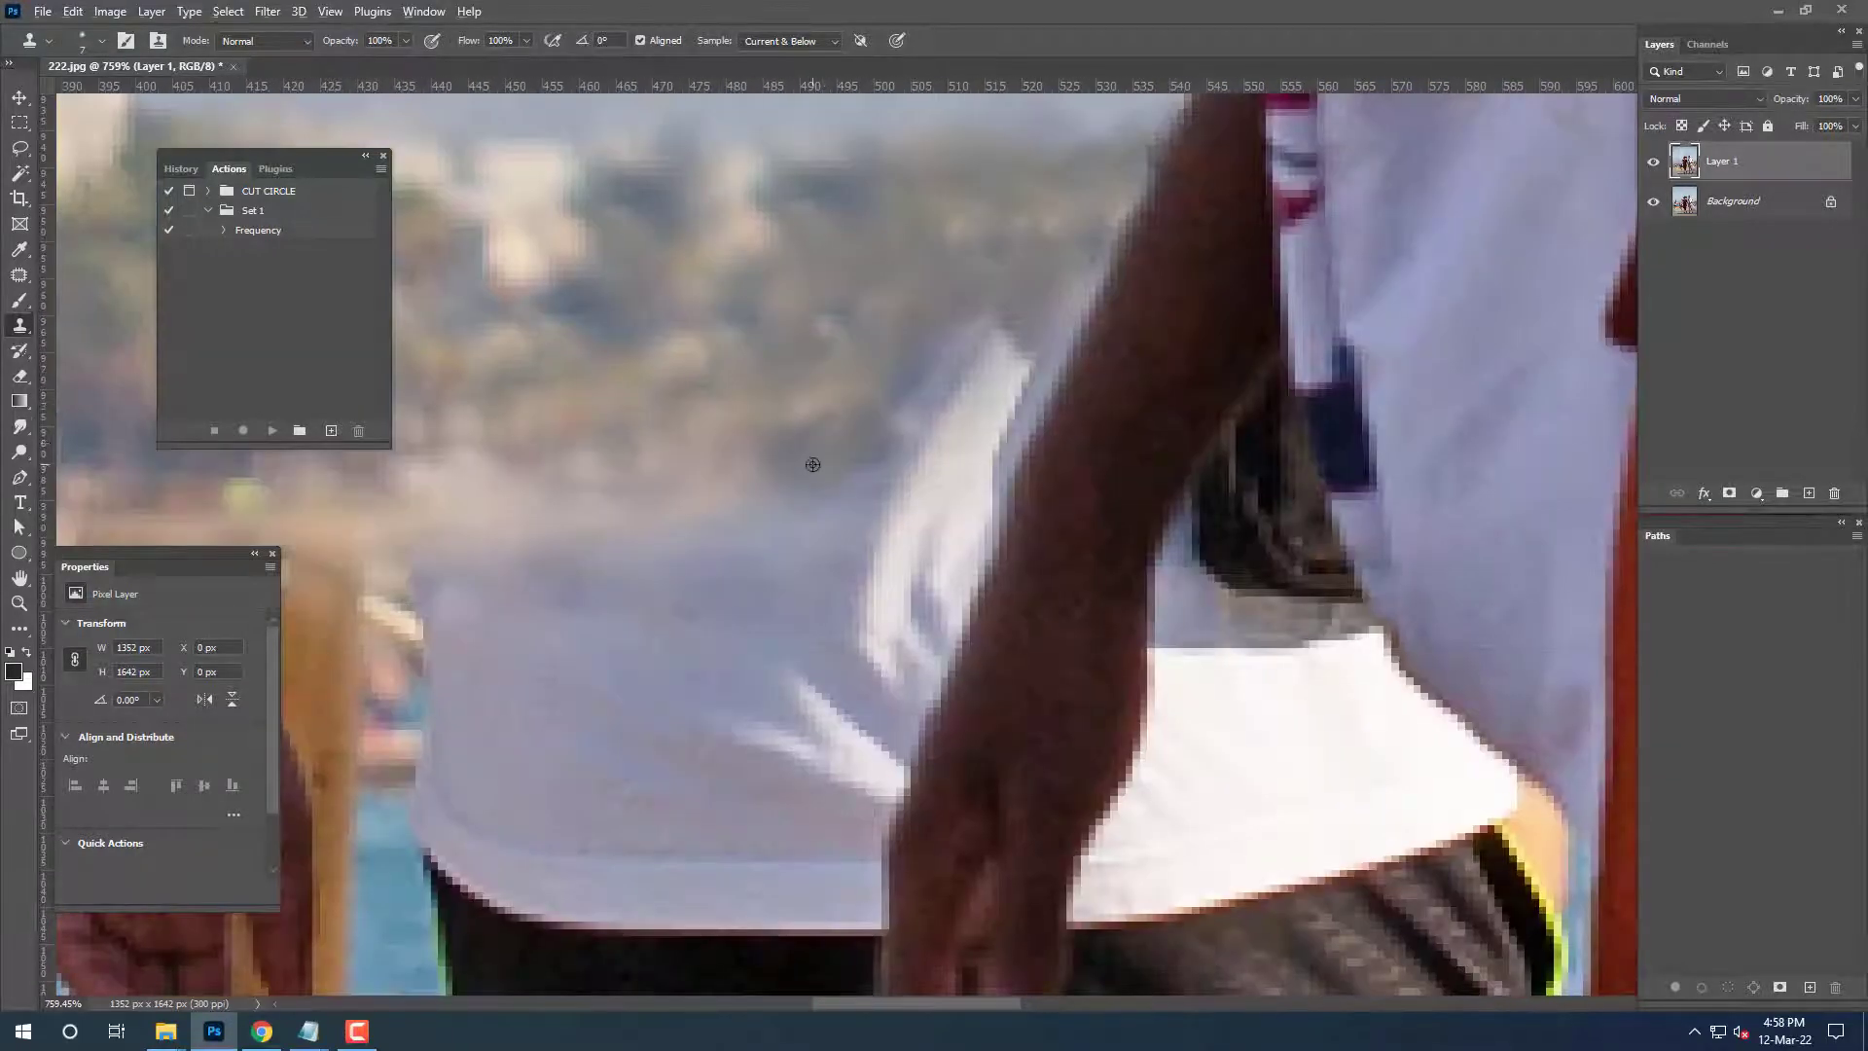
{"action": "scroll", "coordinate": [1100, 250], "scroll_direction": "down", "scroll_amount": 4}
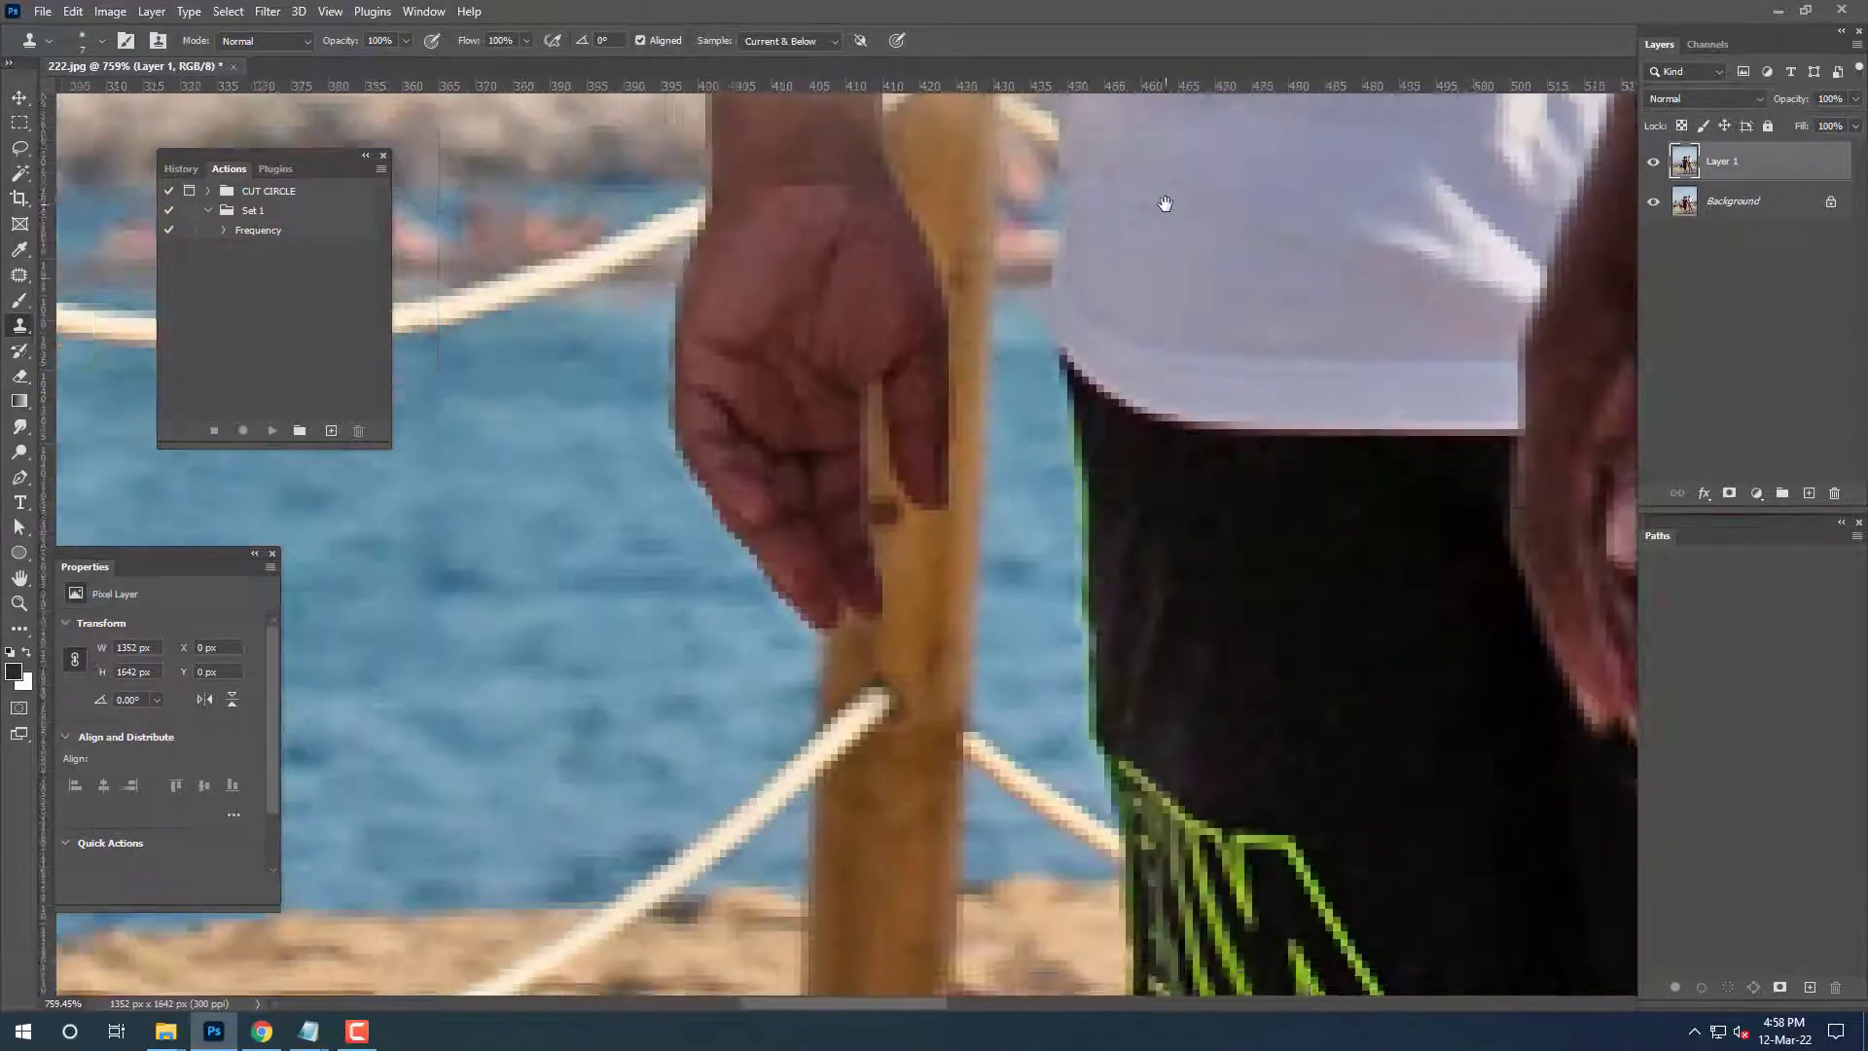
{"action": "scroll", "coordinate": [1165, 203], "scroll_direction": "down", "scroll_amount": 4}
Paint out the walker's lower leg and heel, cloning boardwalk over the sole and rail.
{"action": "scroll", "coordinate": [1030, 769], "scroll_direction": "up", "scroll_amount": 4}
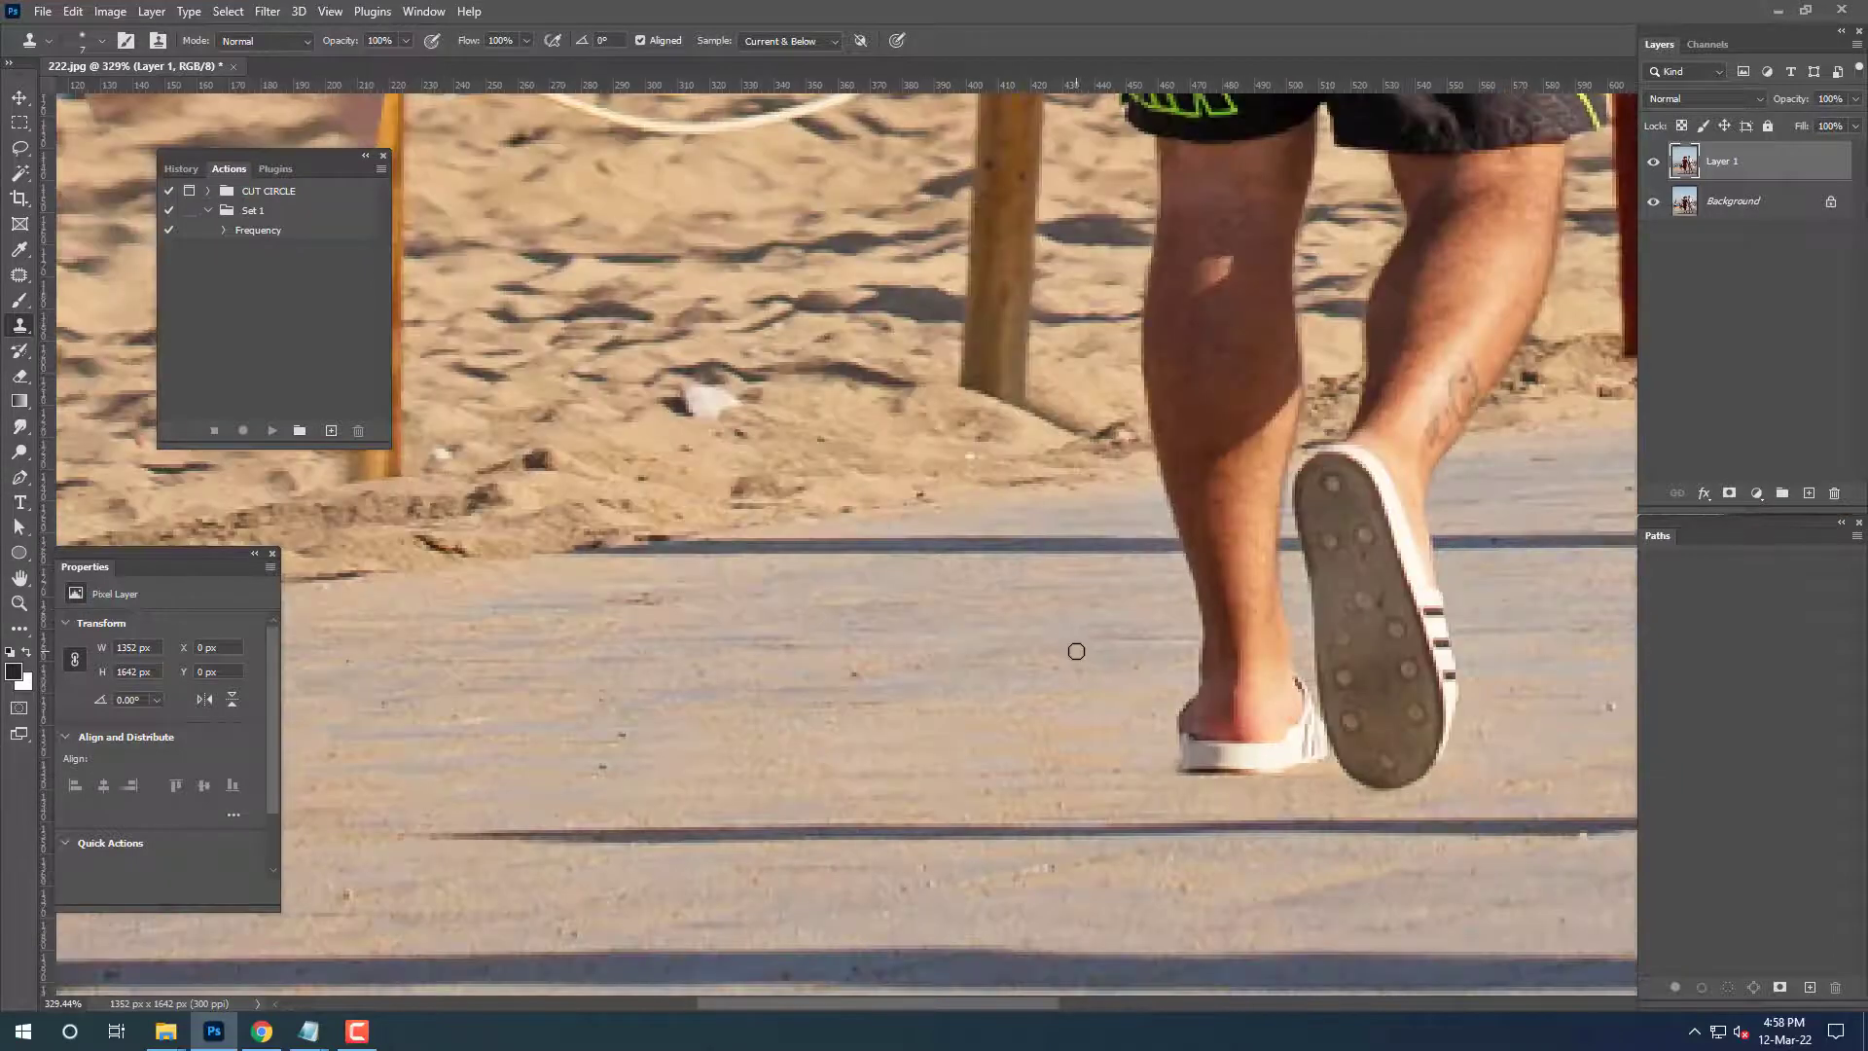
{"action": "left_click_drag", "start_coordinate": [1219, 551], "coordinate": [1242, 754]}
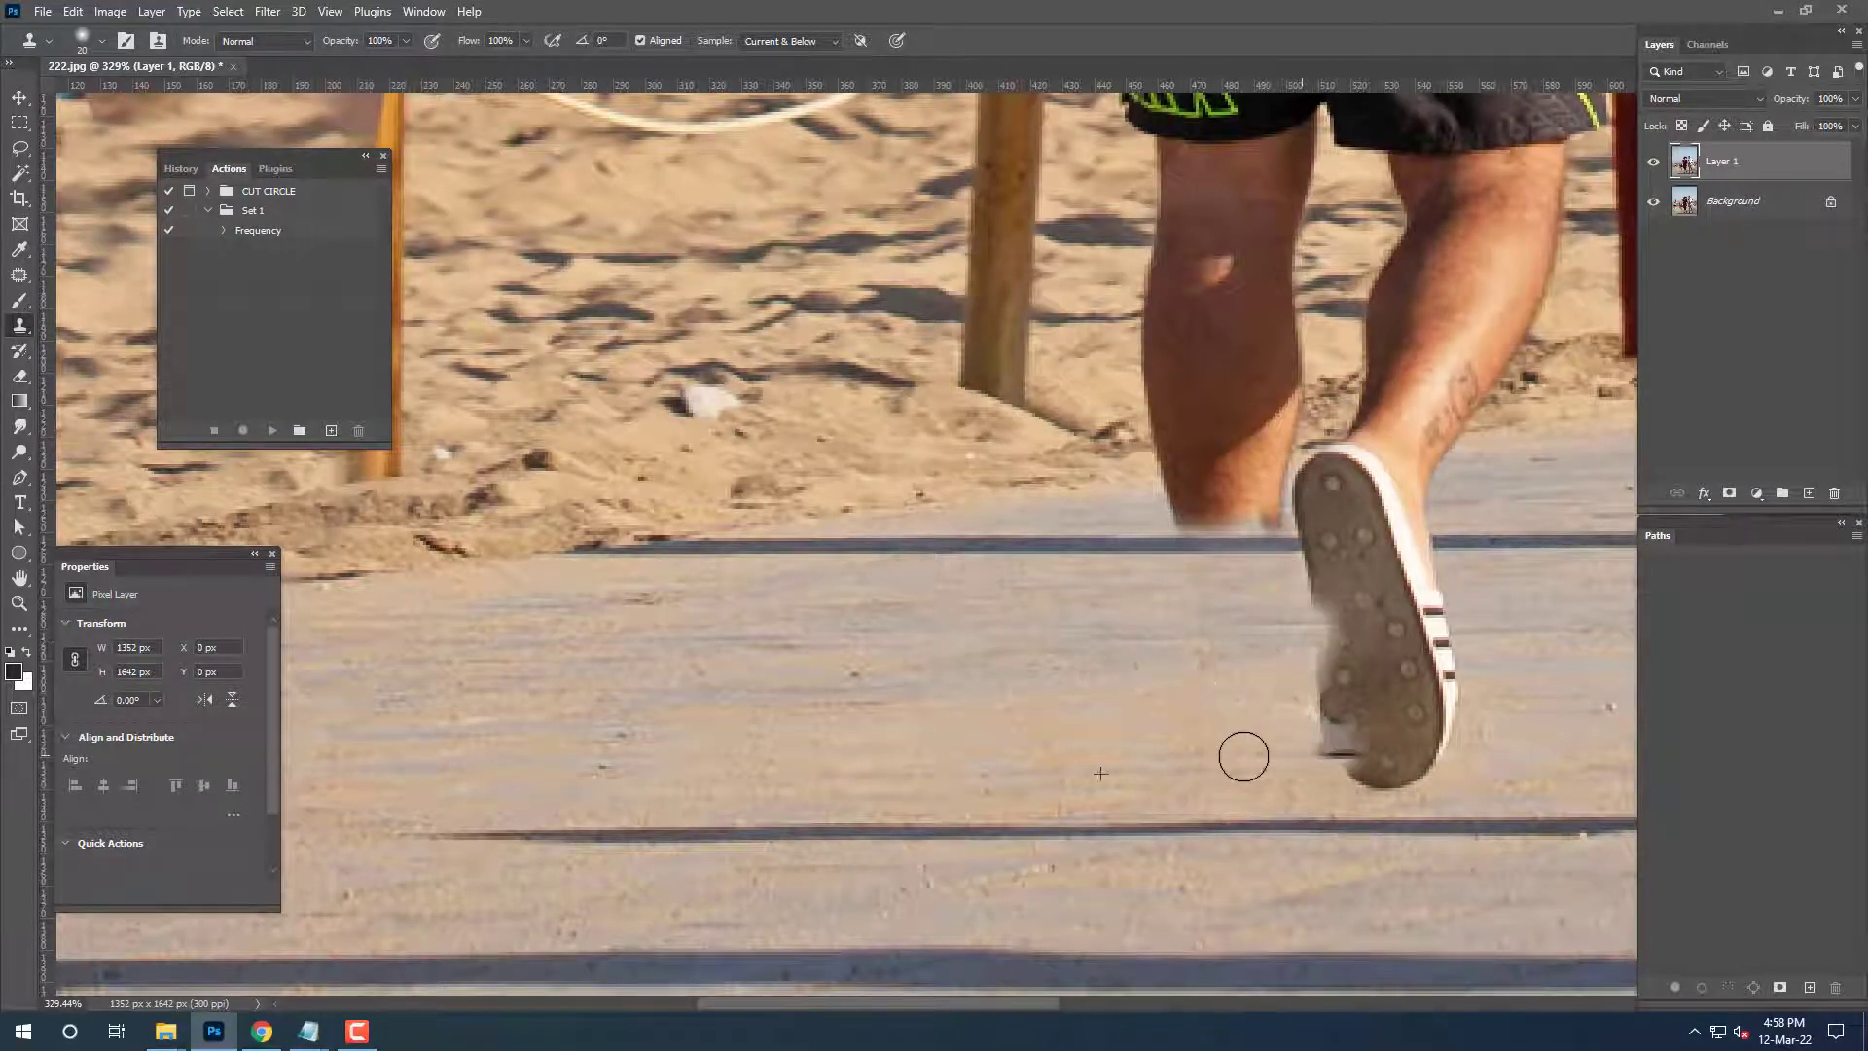
{"action": "scroll", "coordinate": [1242, 755], "scroll_direction": "up", "scroll_amount": 3}
{"action": "left_click_drag", "start_coordinate": [932, 608], "coordinate": [749, 603]}
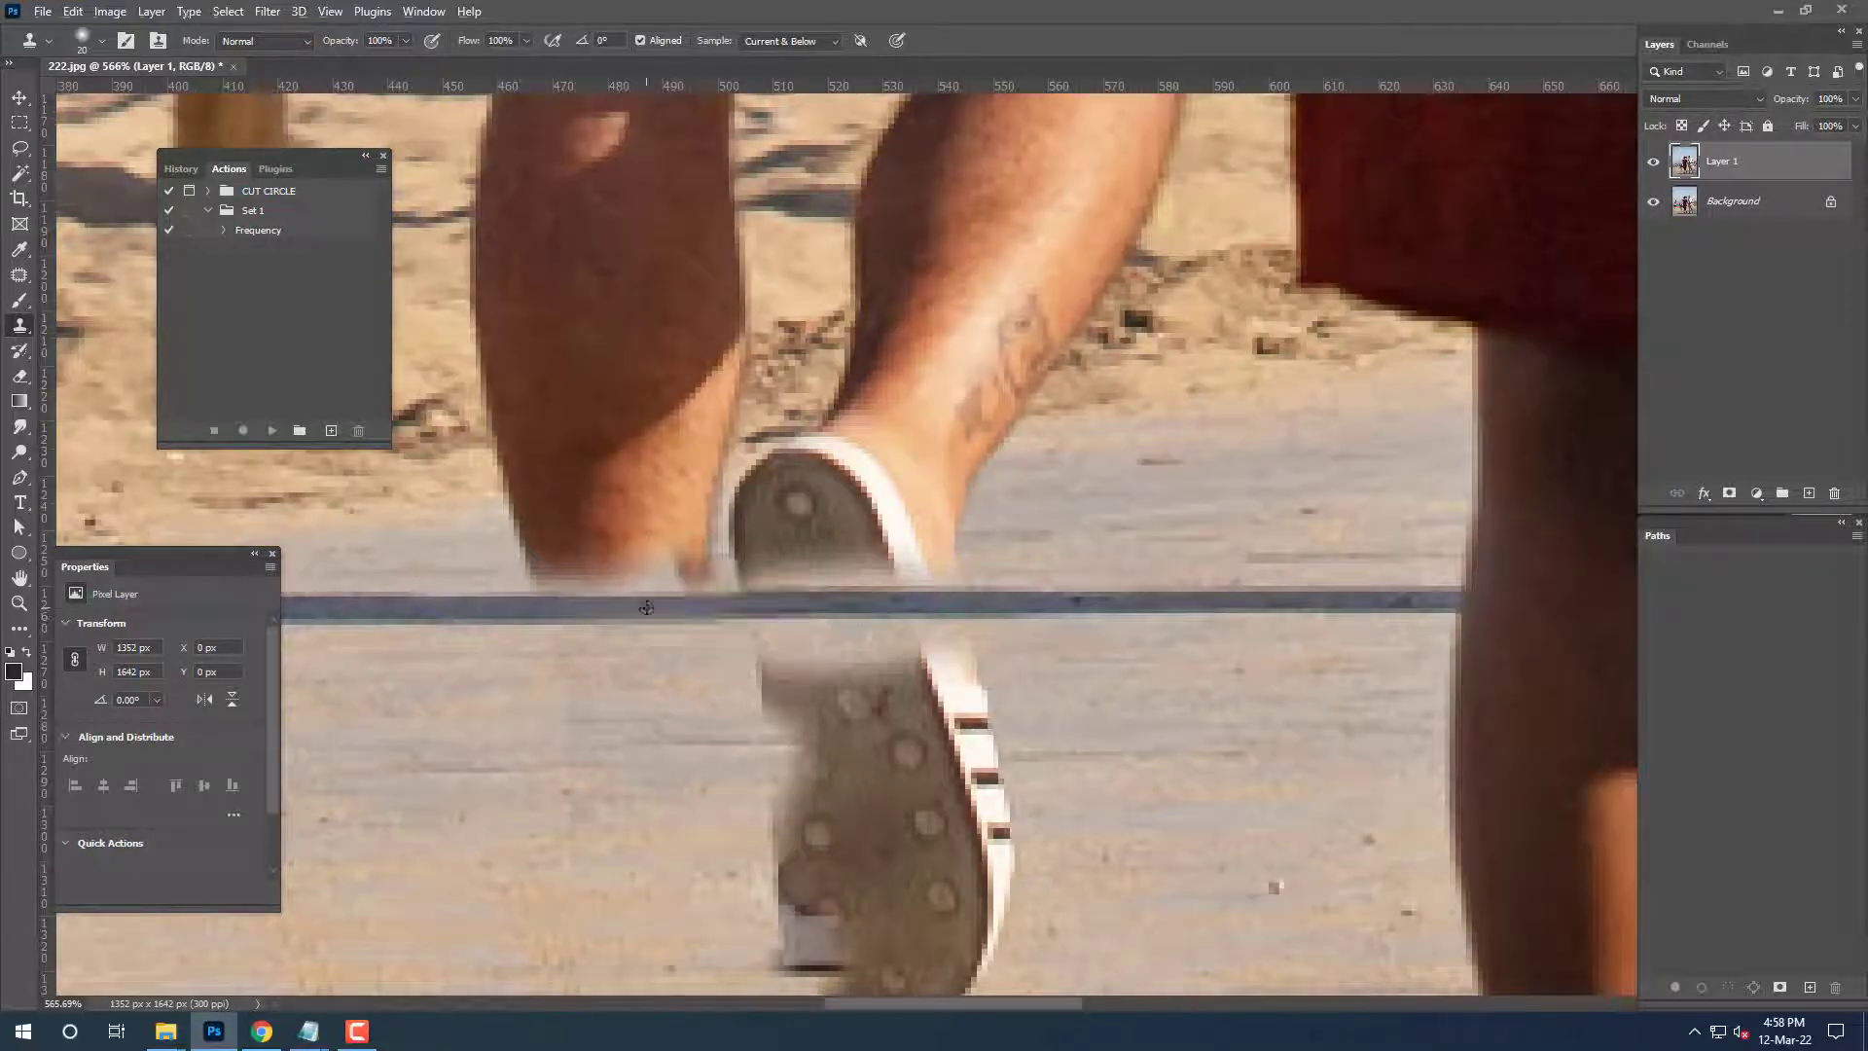
{"action": "left_click_drag", "start_coordinate": [662, 731], "coordinate": [756, 595]}
{"action": "mouse_move", "coordinate": [1070, 545]}
{"action": "left_mouse_down"}
{"action": "mouse_move", "coordinate": [849, 557]}
{"action": "mouse_move", "coordinate": [1033, 794]}
{"action": "mouse_move", "coordinate": [946, 833]}
{"action": "mouse_move", "coordinate": [918, 879]}
{"action": "left_mouse_up"}
Cover the shin tattoo and remaining shoe with sand using a smaller brush.
{"action": "scroll", "coordinate": [984, 734], "scroll_direction": "down", "scroll_amount": 2}
{"action": "scroll", "coordinate": [666, 710], "scroll_direction": "up", "scroll_amount": 1}
{"action": "mouse_move", "coordinate": [1080, 642]}
{"action": "left_mouse_down"}
{"action": "mouse_move", "coordinate": [953, 680]}
{"action": "mouse_move", "coordinate": [826, 681]}
{"action": "mouse_move", "coordinate": [905, 729]}
{"action": "left_mouse_up"}
{"action": "mouse_move", "coordinate": [1342, 603]}
{"action": "left_mouse_down"}
{"action": "mouse_move", "coordinate": [953, 700]}
{"action": "mouse_move", "coordinate": [1277, 737]}
{"action": "mouse_move", "coordinate": [905, 717]}
{"action": "left_mouse_up"}
{"action": "key", "text": "bracketleft"}
{"action": "key", "text": "bracketleft"}
{"action": "key", "text": "bracketleft"}
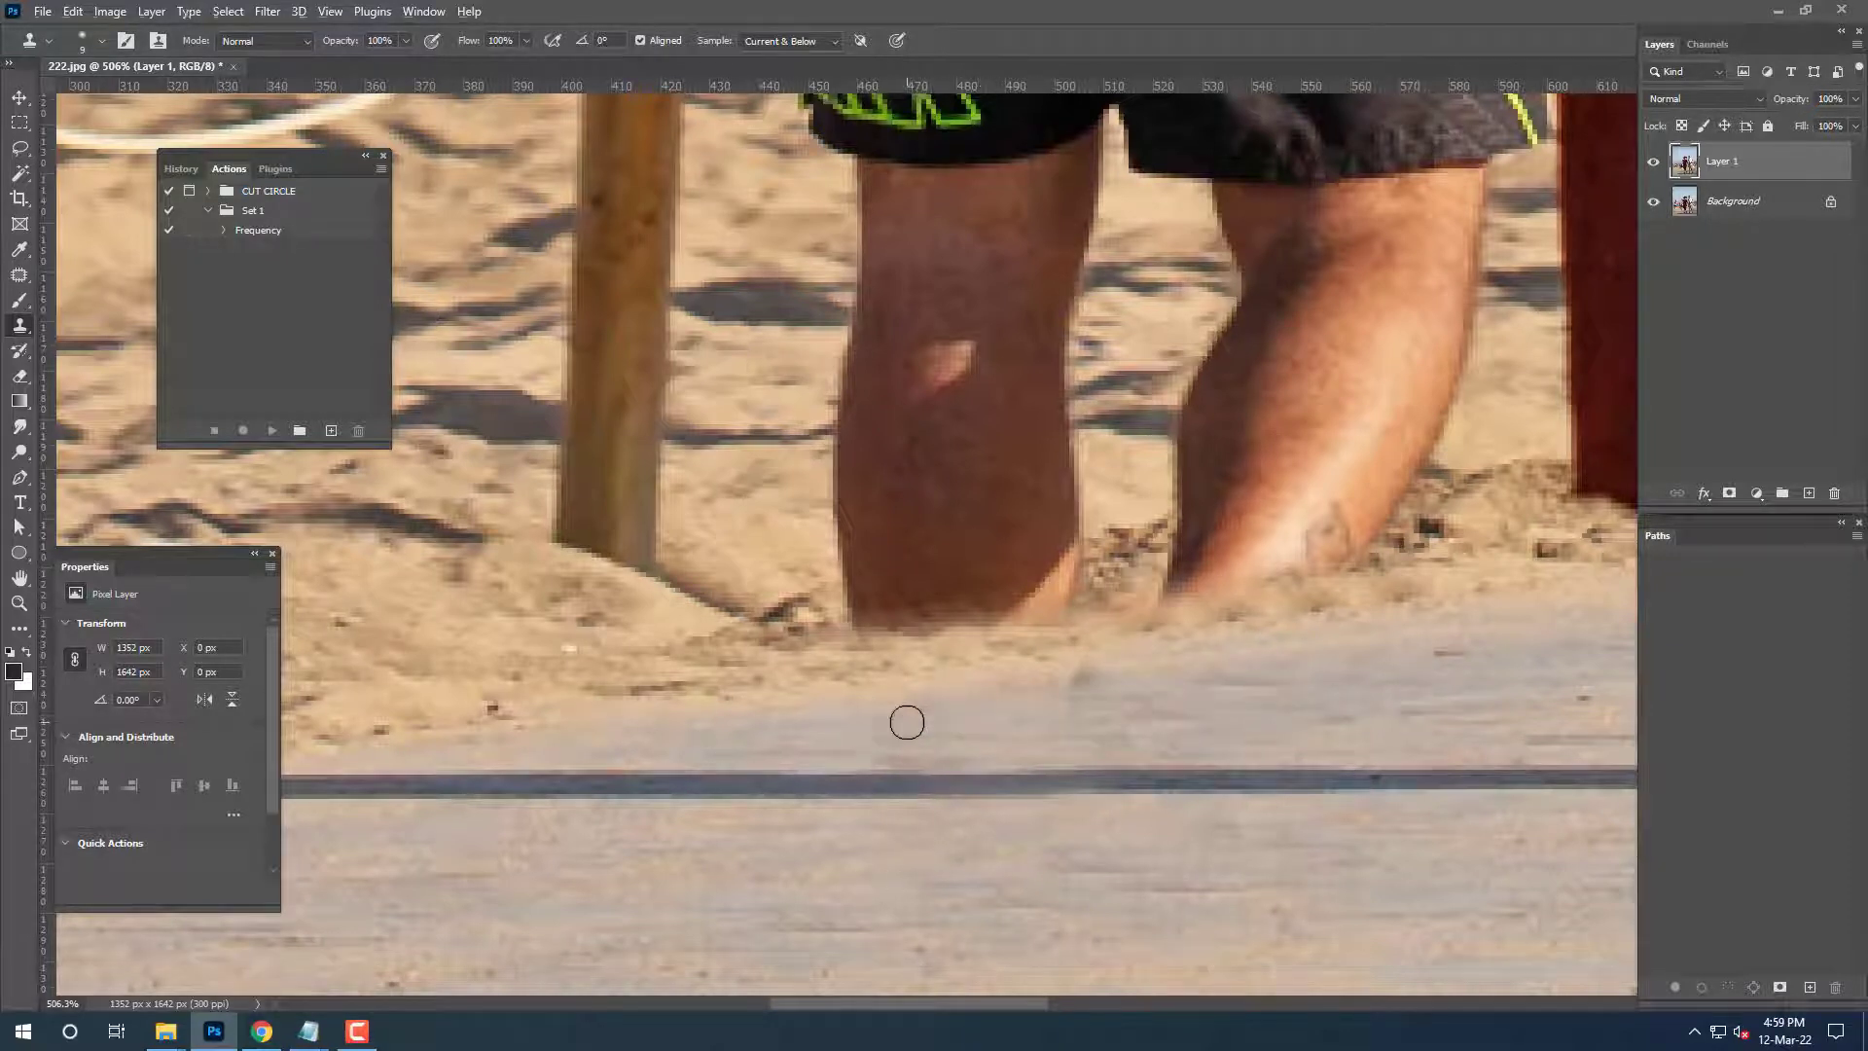
{"action": "left_click_drag", "start_coordinate": [1250, 677], "coordinate": [1053, 665]}
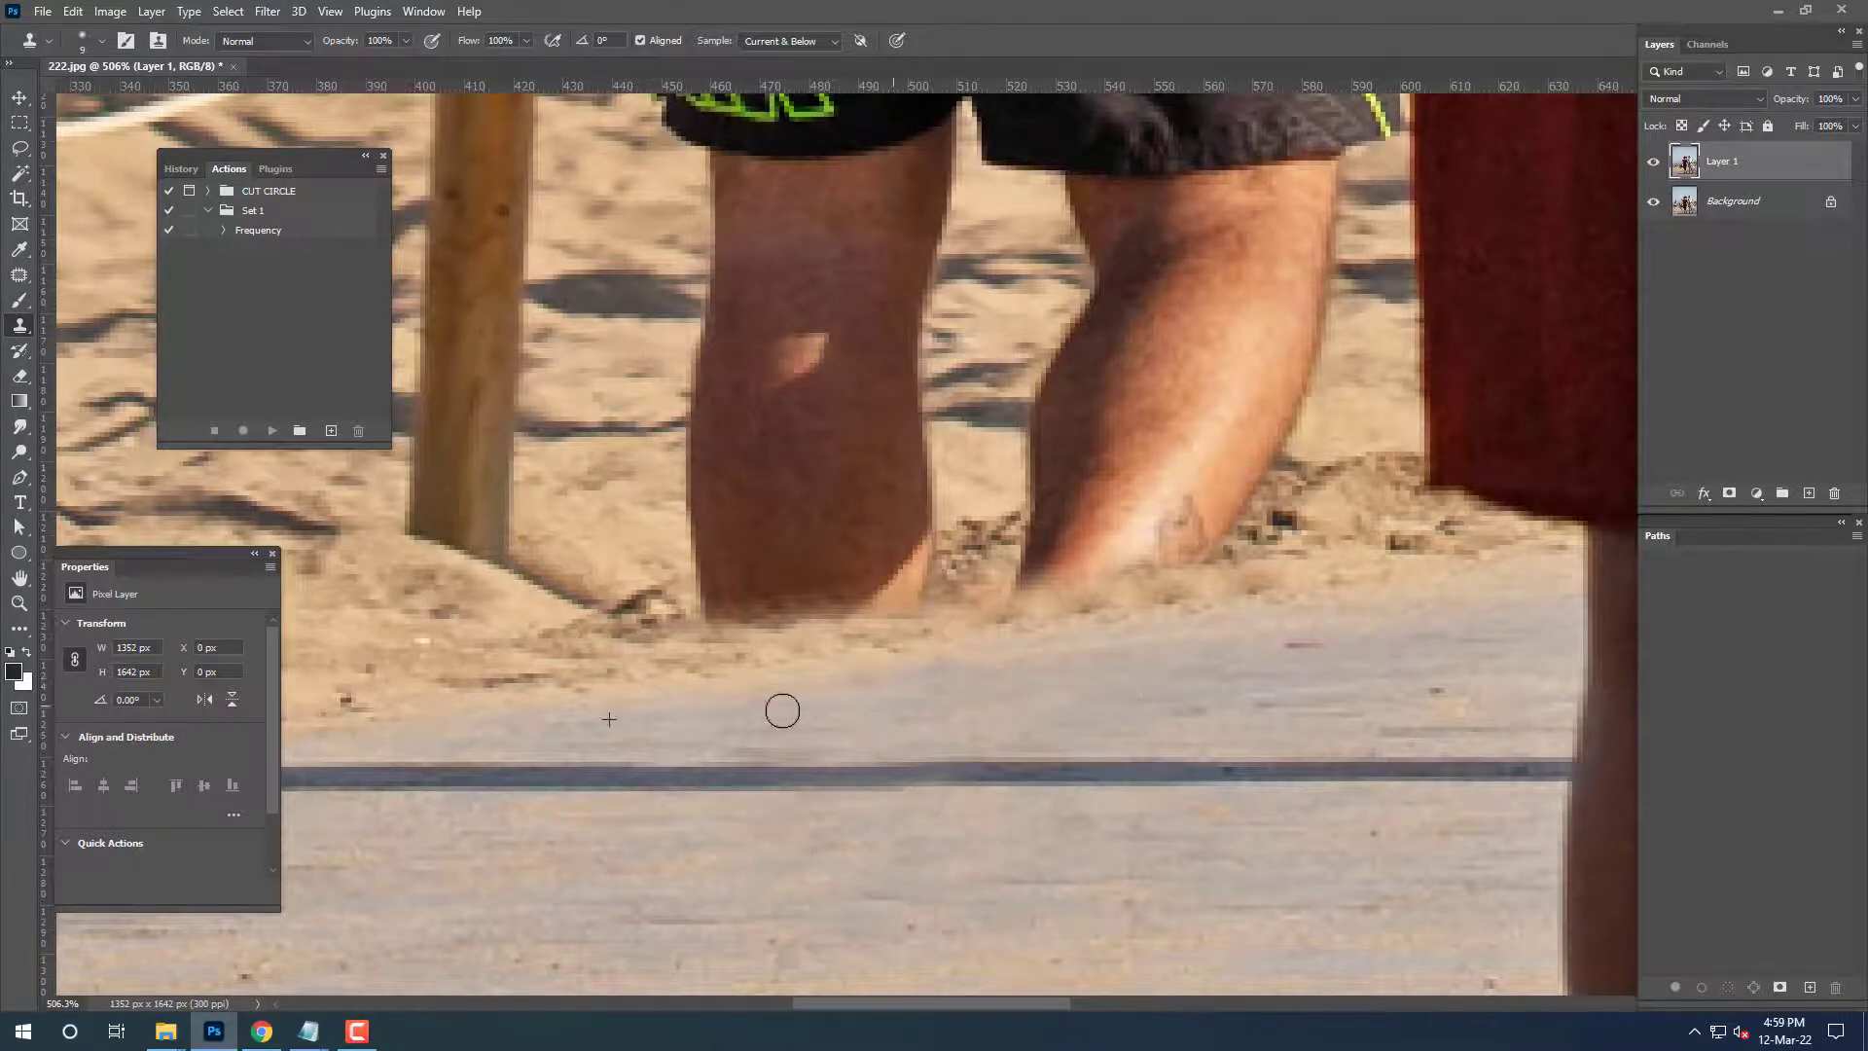
{"action": "scroll", "coordinate": [782, 711], "scroll_direction": "down", "scroll_amount": 5}
{"action": "scroll", "coordinate": [782, 711], "scroll_direction": "down", "scroll_amount": 2}
{"action": "scroll", "coordinate": [776, 720], "scroll_direction": "up", "scroll_amount": 3}
Clone rope and water over the walker's shorts with a larger brush.
{"action": "scroll", "coordinate": [771, 731], "scroll_direction": "up", "scroll_amount": 2}
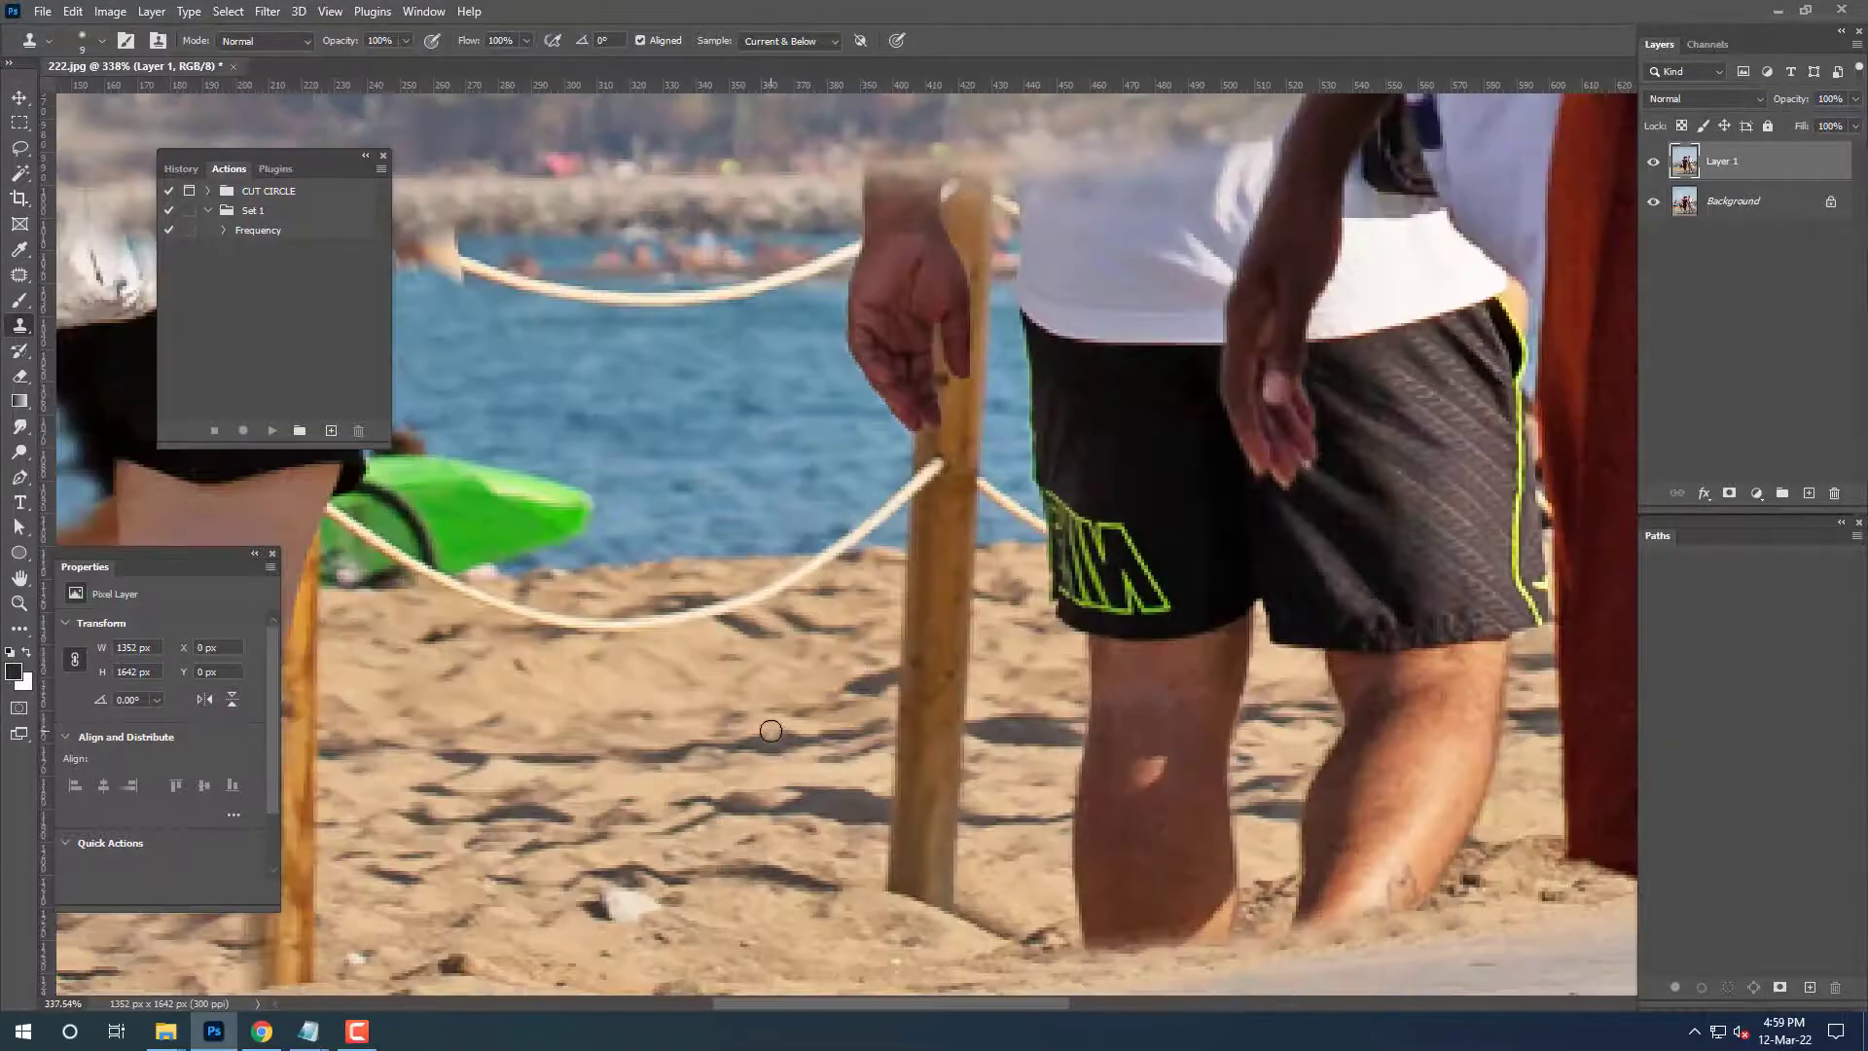
{"action": "key", "text": "bracketright"}
{"action": "key", "text": "bracketright"}
{"action": "key", "text": "bracketright"}
{"action": "key", "text": "bracketright"}
{"action": "key", "text": "bracketright"}
{"action": "key", "text": "bracketright"}
{"action": "mouse_move", "coordinate": [1430, 440]}
{"action": "left_mouse_down"}
{"action": "mouse_move", "coordinate": [1489, 446]}
{"action": "mouse_move", "coordinate": [1255, 487]}
{"action": "mouse_move", "coordinate": [1246, 522]}
{"action": "mouse_move", "coordinate": [1177, 491]}
{"action": "mouse_move", "coordinate": [1187, 471]}
{"action": "mouse_move", "coordinate": [1167, 459]}
{"action": "mouse_move", "coordinate": [1133, 509]}
{"action": "left_mouse_up"}
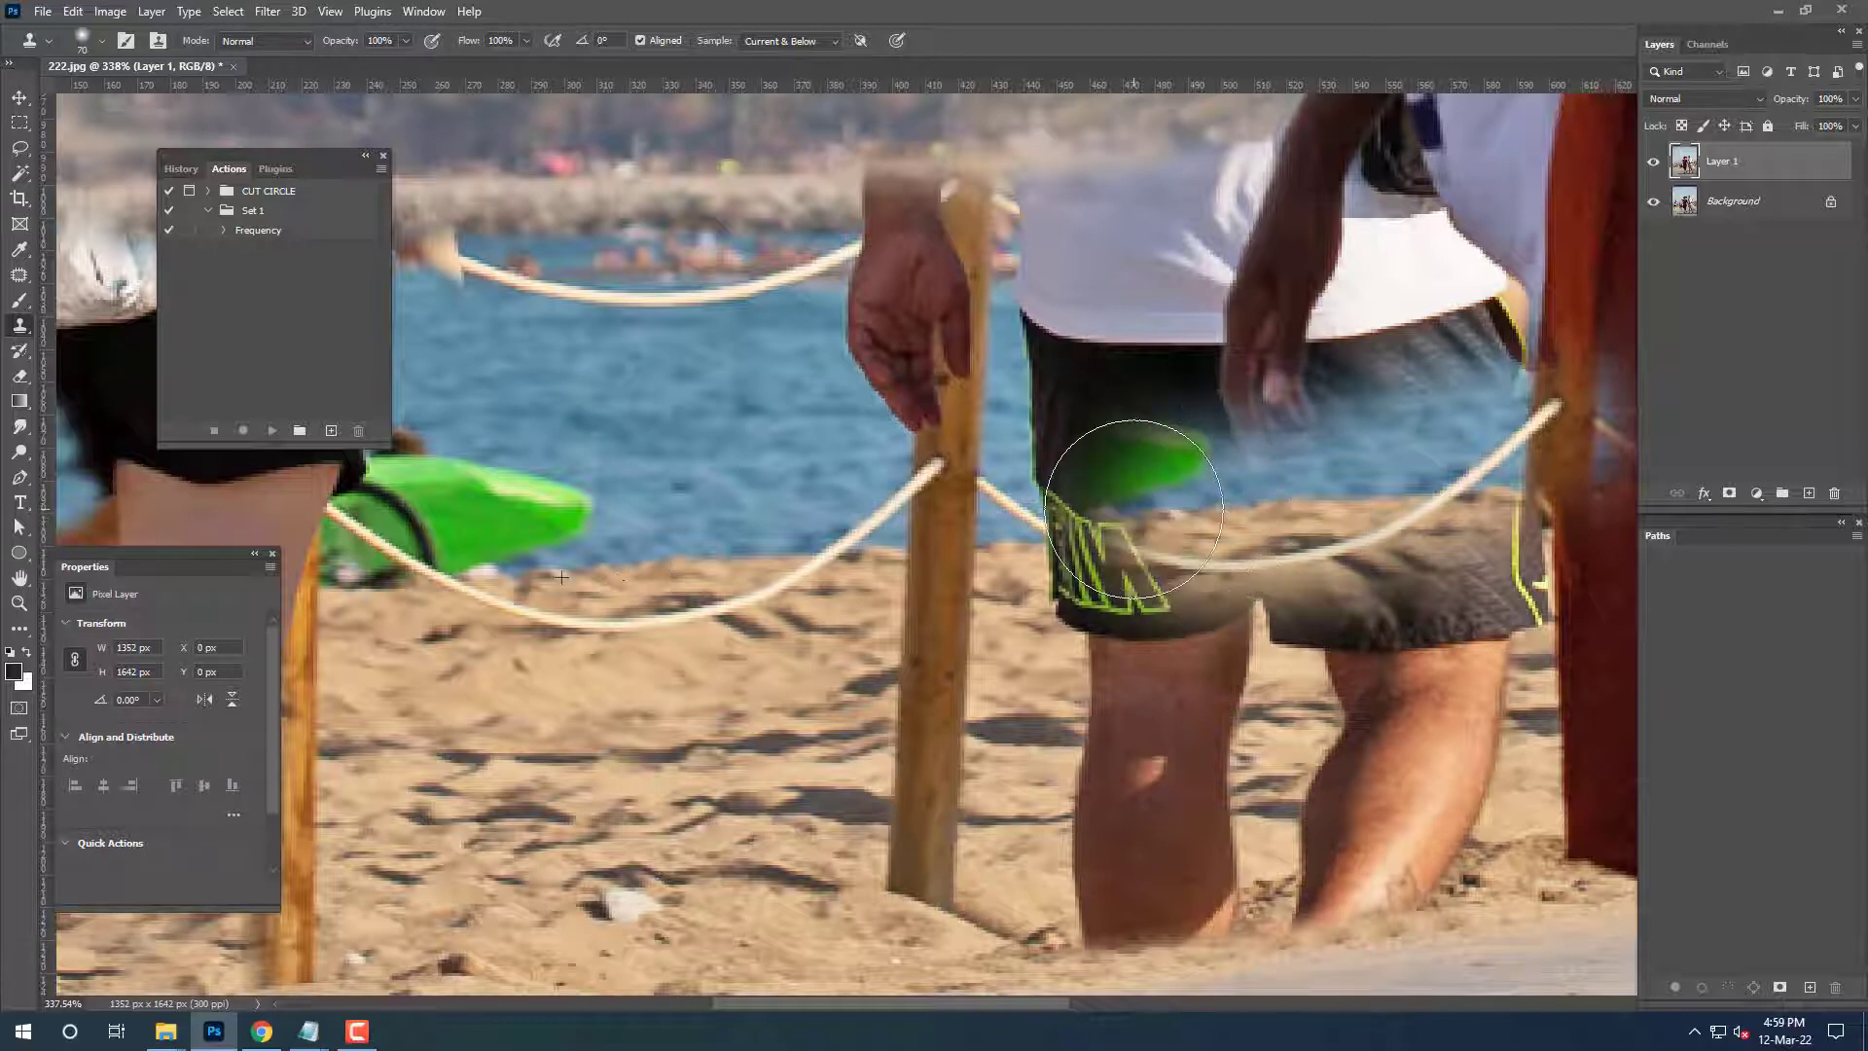
Clone away the lower part of the walker's left leg with a smaller brush.
{"action": "key", "text": "bracketleft"}
{"action": "key", "text": "bracketleft"}
{"action": "key", "text": "bracketleft"}
{"action": "scroll", "coordinate": [989, 668], "scroll_direction": "down", "scroll_amount": 3}
{"action": "scroll", "coordinate": [989, 669], "scroll_direction": "up", "scroll_amount": 4}
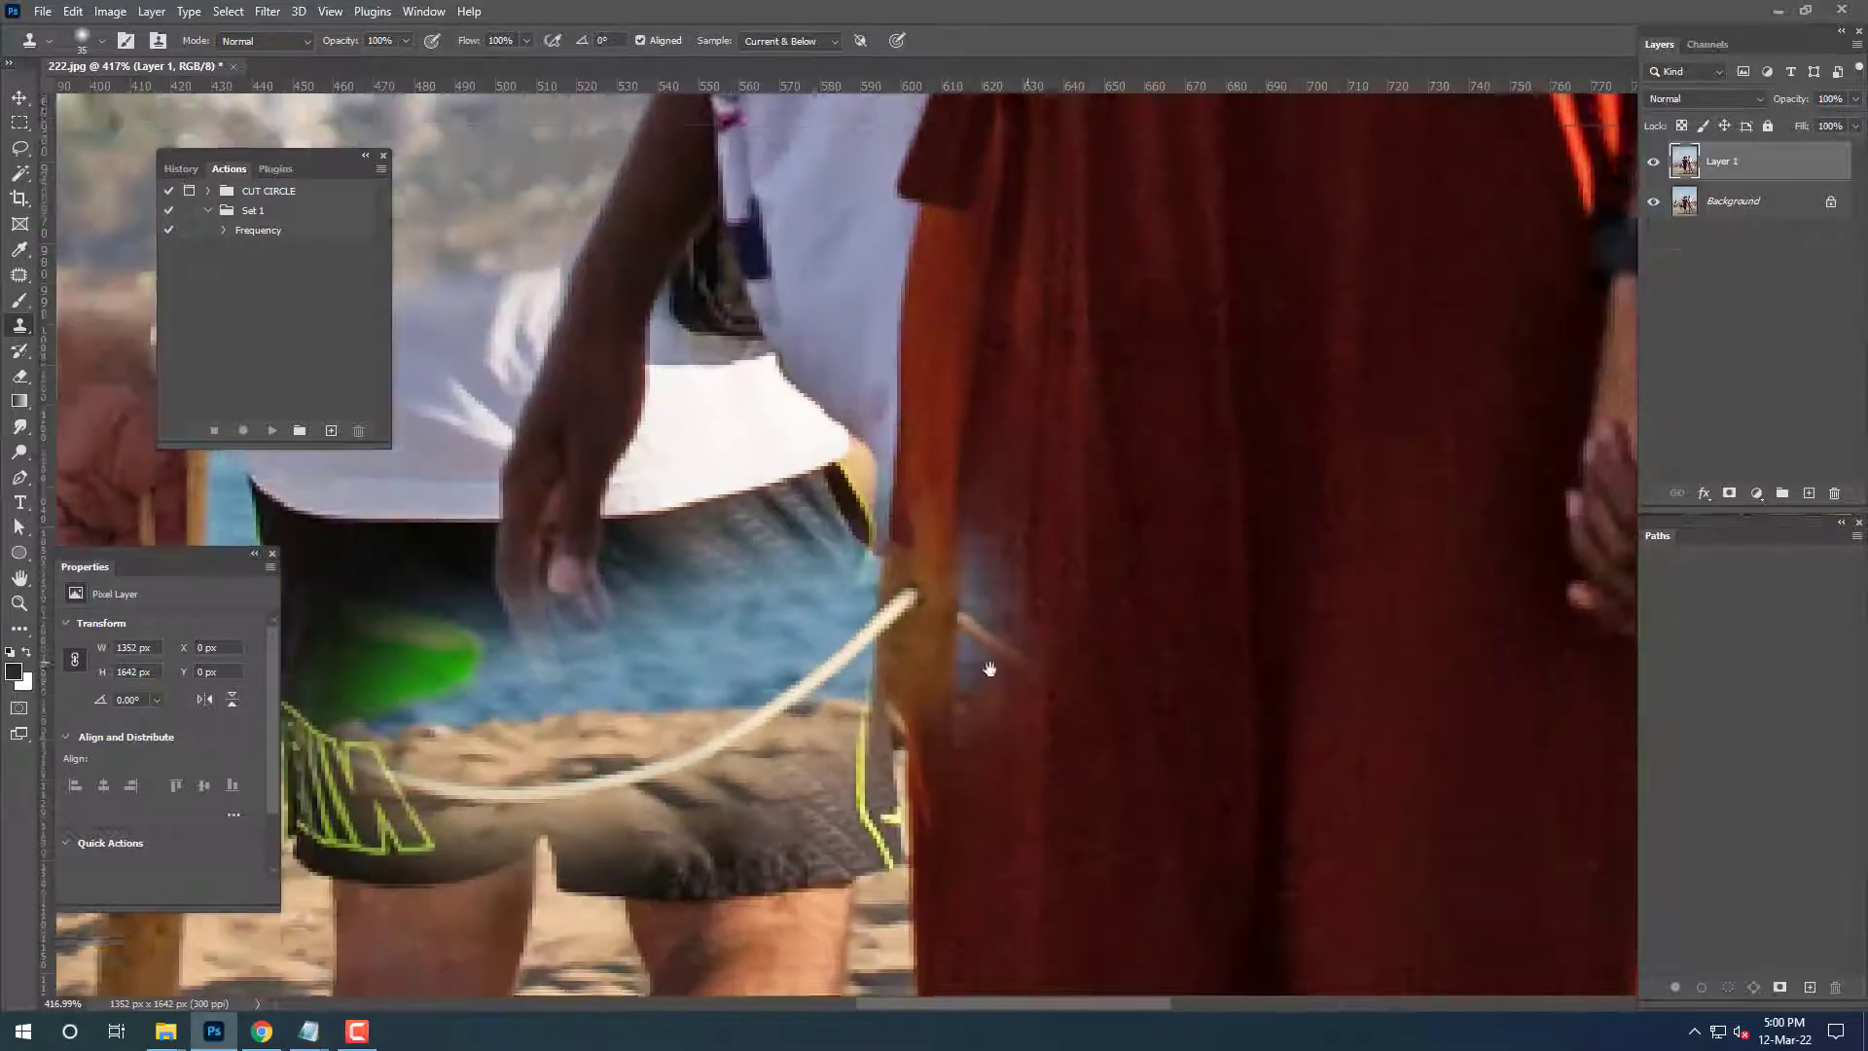
{"action": "left_click_drag", "start_coordinate": [989, 669], "coordinate": [1719, 124]}
{"action": "mouse_move", "coordinate": [1118, 447]}
{"action": "left_mouse_down"}
{"action": "mouse_move", "coordinate": [1216, 545]}
{"action": "mouse_move", "coordinate": [1151, 564]}
{"action": "mouse_move", "coordinate": [1471, 545]}
{"action": "mouse_move", "coordinate": [1342, 606]}
{"action": "mouse_move", "coordinate": [1051, 681]}
{"action": "mouse_move", "coordinate": [605, 762]}
{"action": "left_mouse_up"}
{"action": "scroll", "coordinate": [1004, 736], "scroll_direction": "down", "scroll_amount": 3}
Save the image as 222.psd.
{"action": "left_click_drag", "start_coordinate": [1306, 632], "coordinate": [1164, 763]}
{"action": "key", "text": "ctrl+shift+s"}
{"action": "key", "text": "Return"}
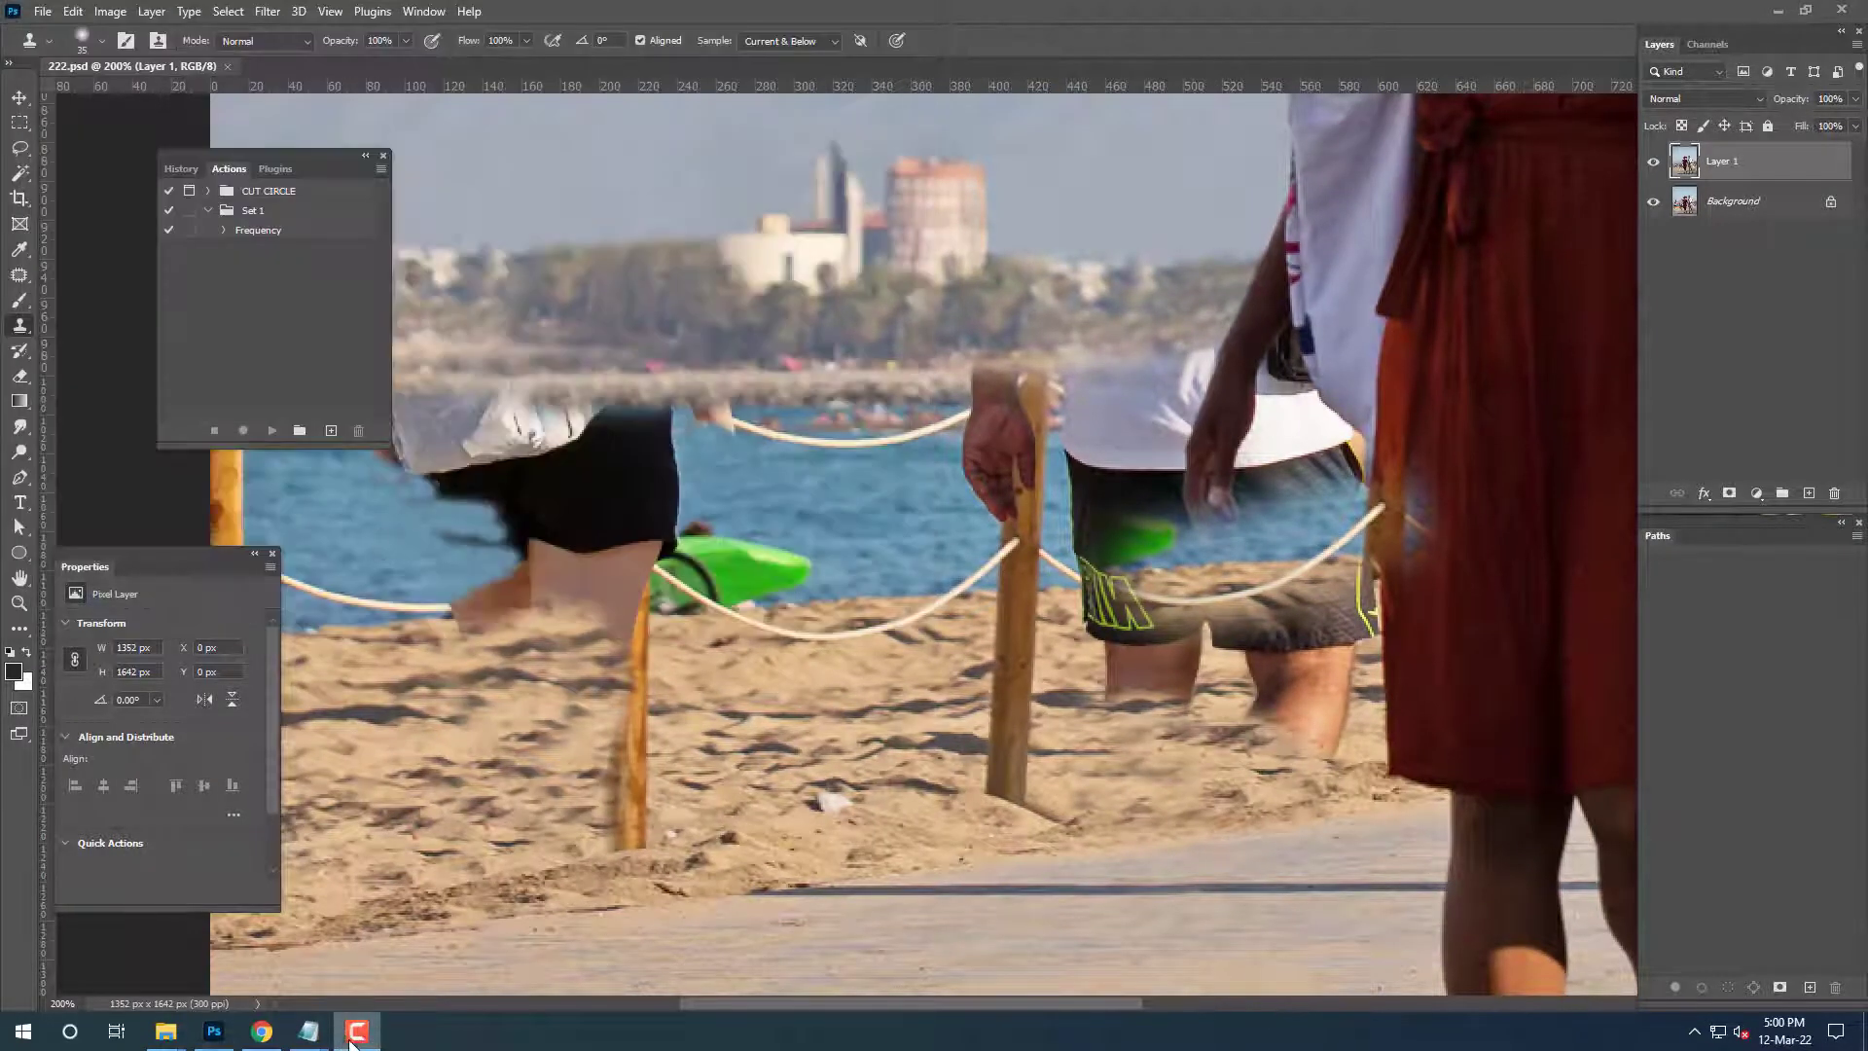
Clone water over the left walker's black shorts.
{"action": "scroll", "coordinate": [739, 584], "scroll_direction": "up", "scroll_amount": 2}
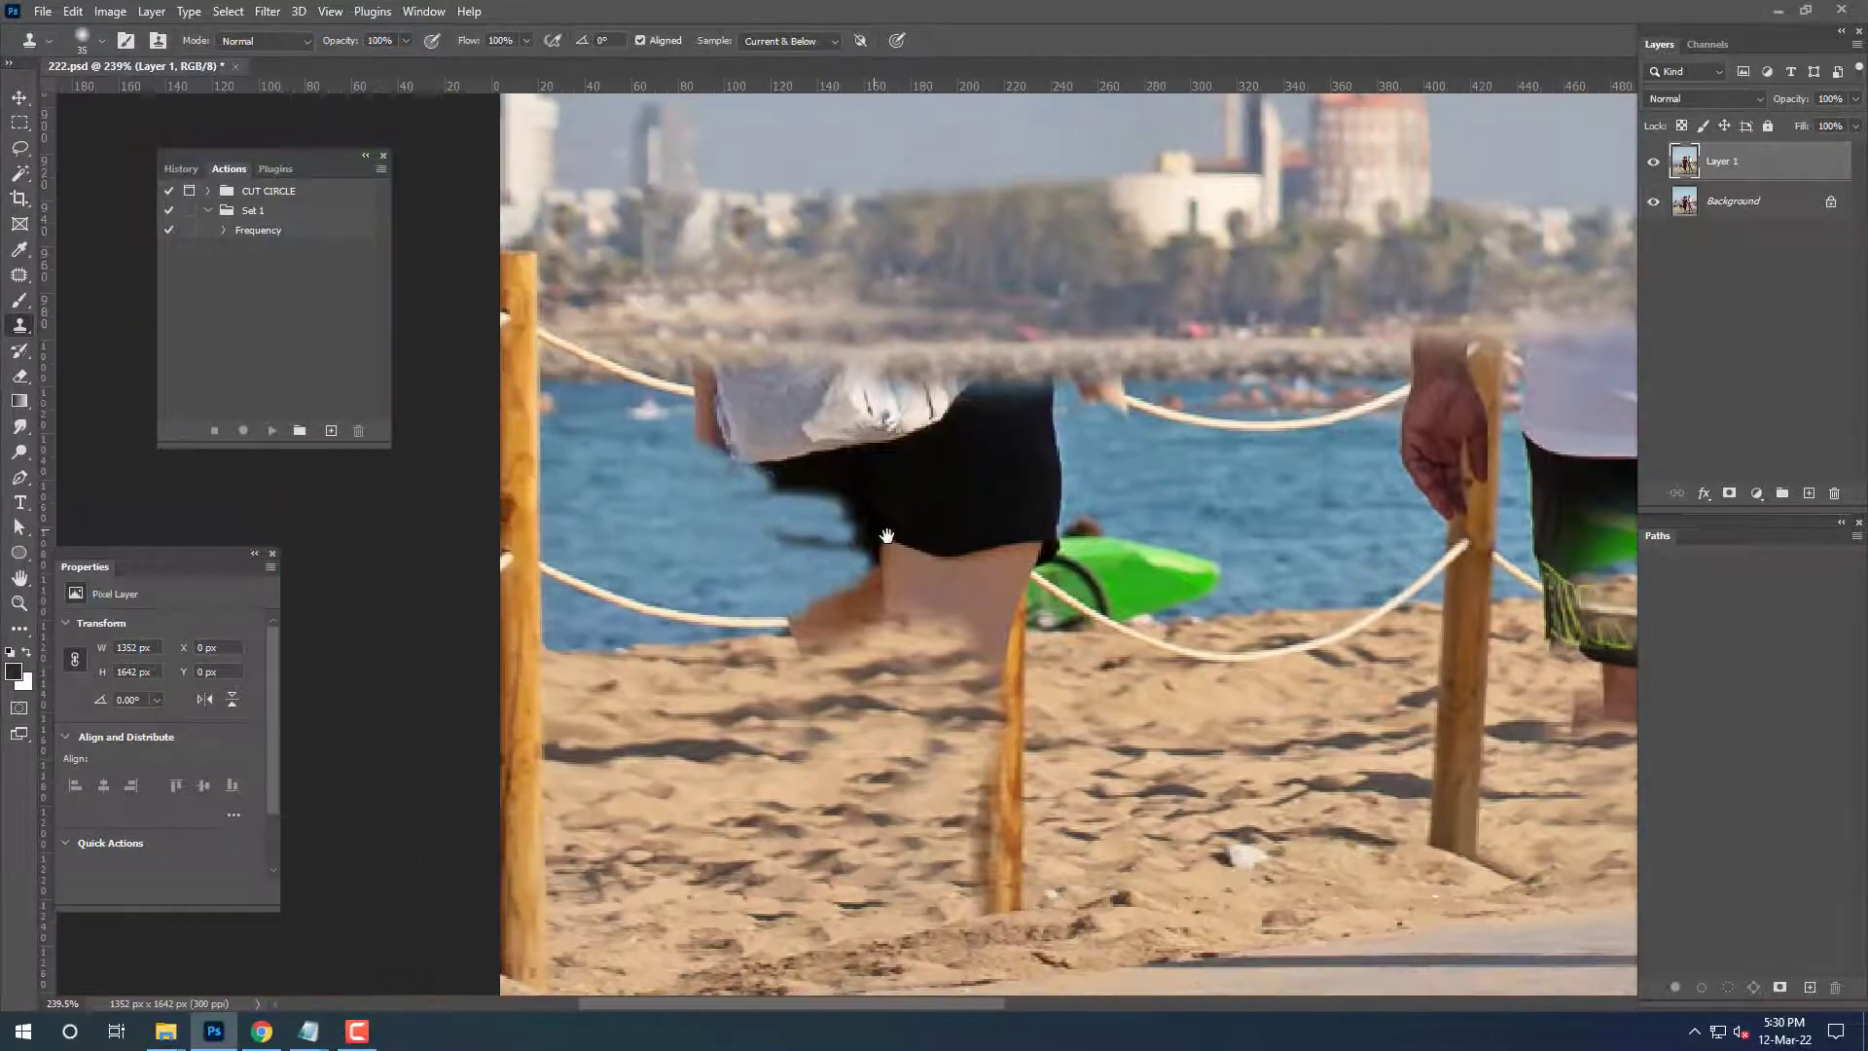
{"action": "left_click", "coordinate": [1050, 489]}
{"action": "mouse_move", "coordinate": [1049, 489]}
{"action": "left_mouse_down"}
{"action": "mouse_move", "coordinate": [1051, 520]}
{"action": "mouse_move", "coordinate": [1047, 418]}
{"action": "mouse_move", "coordinate": [1007, 443]}
{"action": "left_mouse_up"}
{"action": "left_click", "coordinate": [657, 459], "text": "alt"}
{"action": "mouse_move", "coordinate": [739, 438]}
{"action": "left_mouse_down"}
{"action": "mouse_move", "coordinate": [814, 458]}
{"action": "mouse_move", "coordinate": [778, 526]}
{"action": "left_mouse_up"}
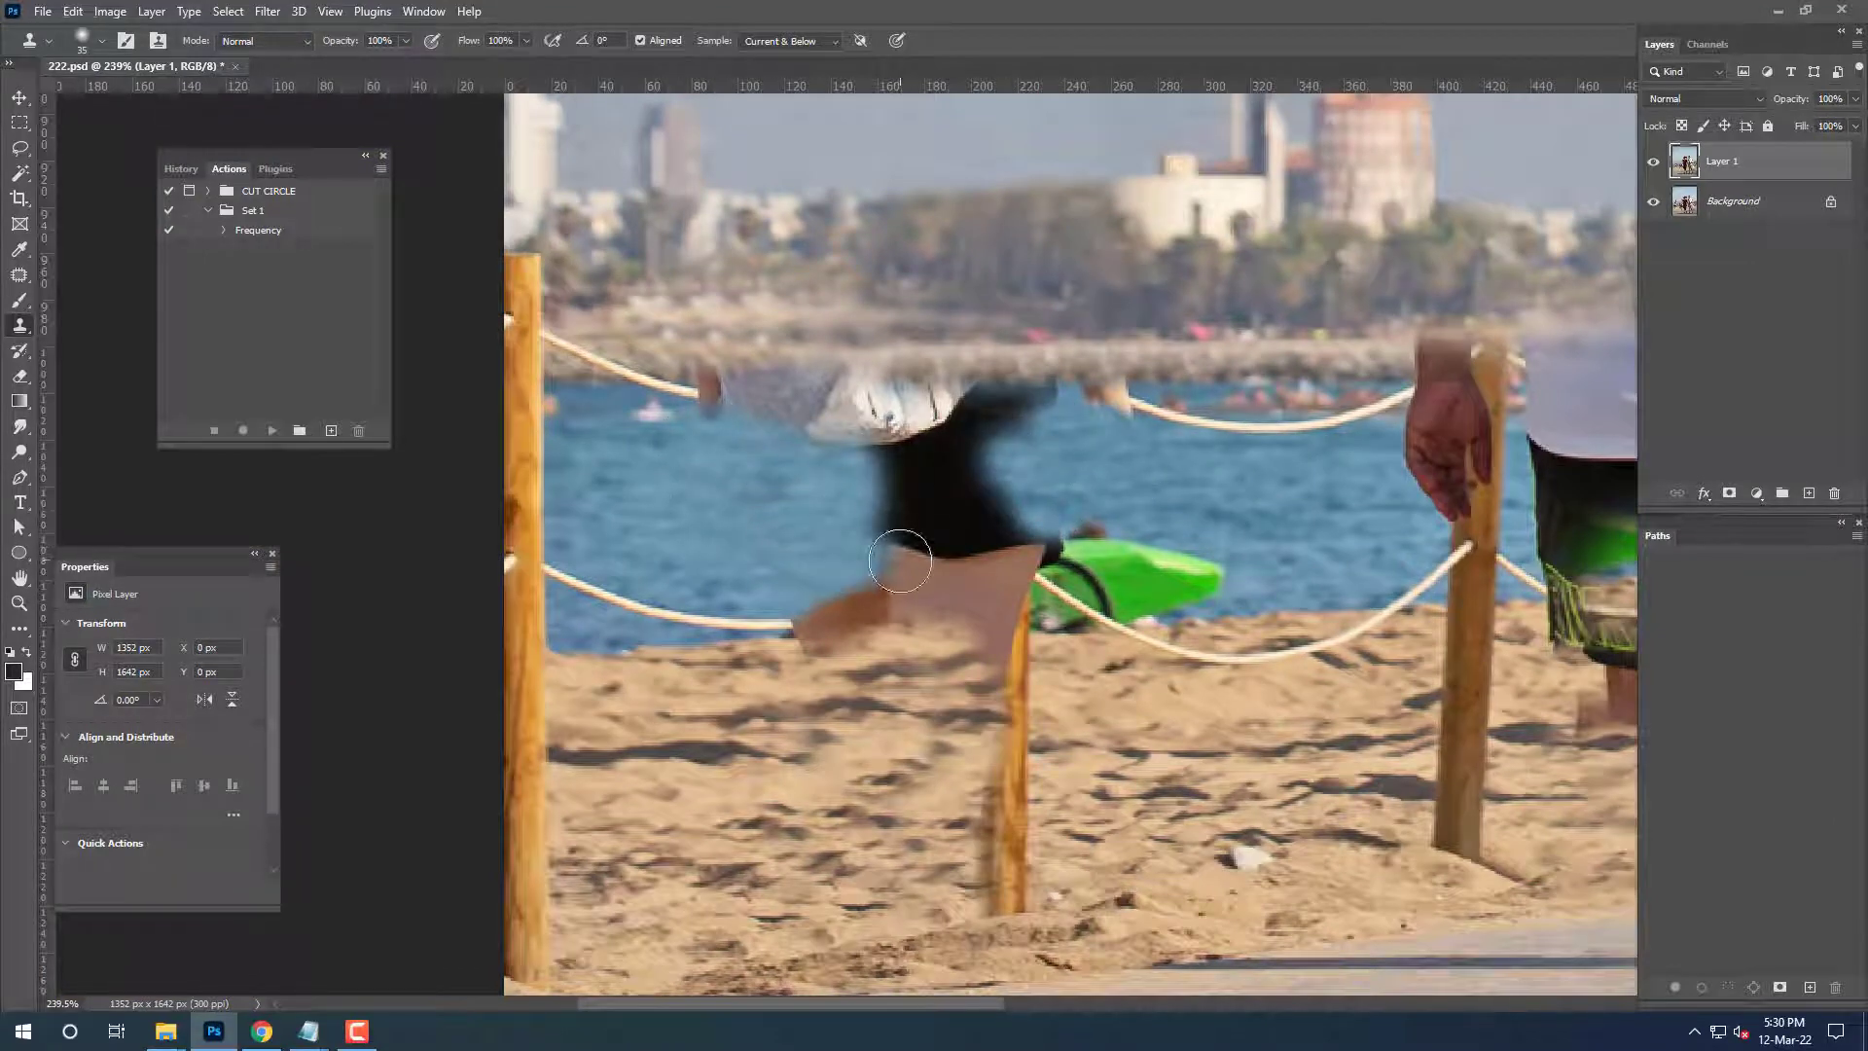
Paint post texture over the fingers gripping the wooden post.
{"action": "scroll", "coordinate": [725, 504], "scroll_direction": "right", "scroll_amount": 5}
{"action": "scroll", "coordinate": [681, 545], "scroll_direction": "up", "scroll_amount": 2}
{"action": "scroll", "coordinate": [681, 545], "scroll_direction": "left", "scroll_amount": 3}
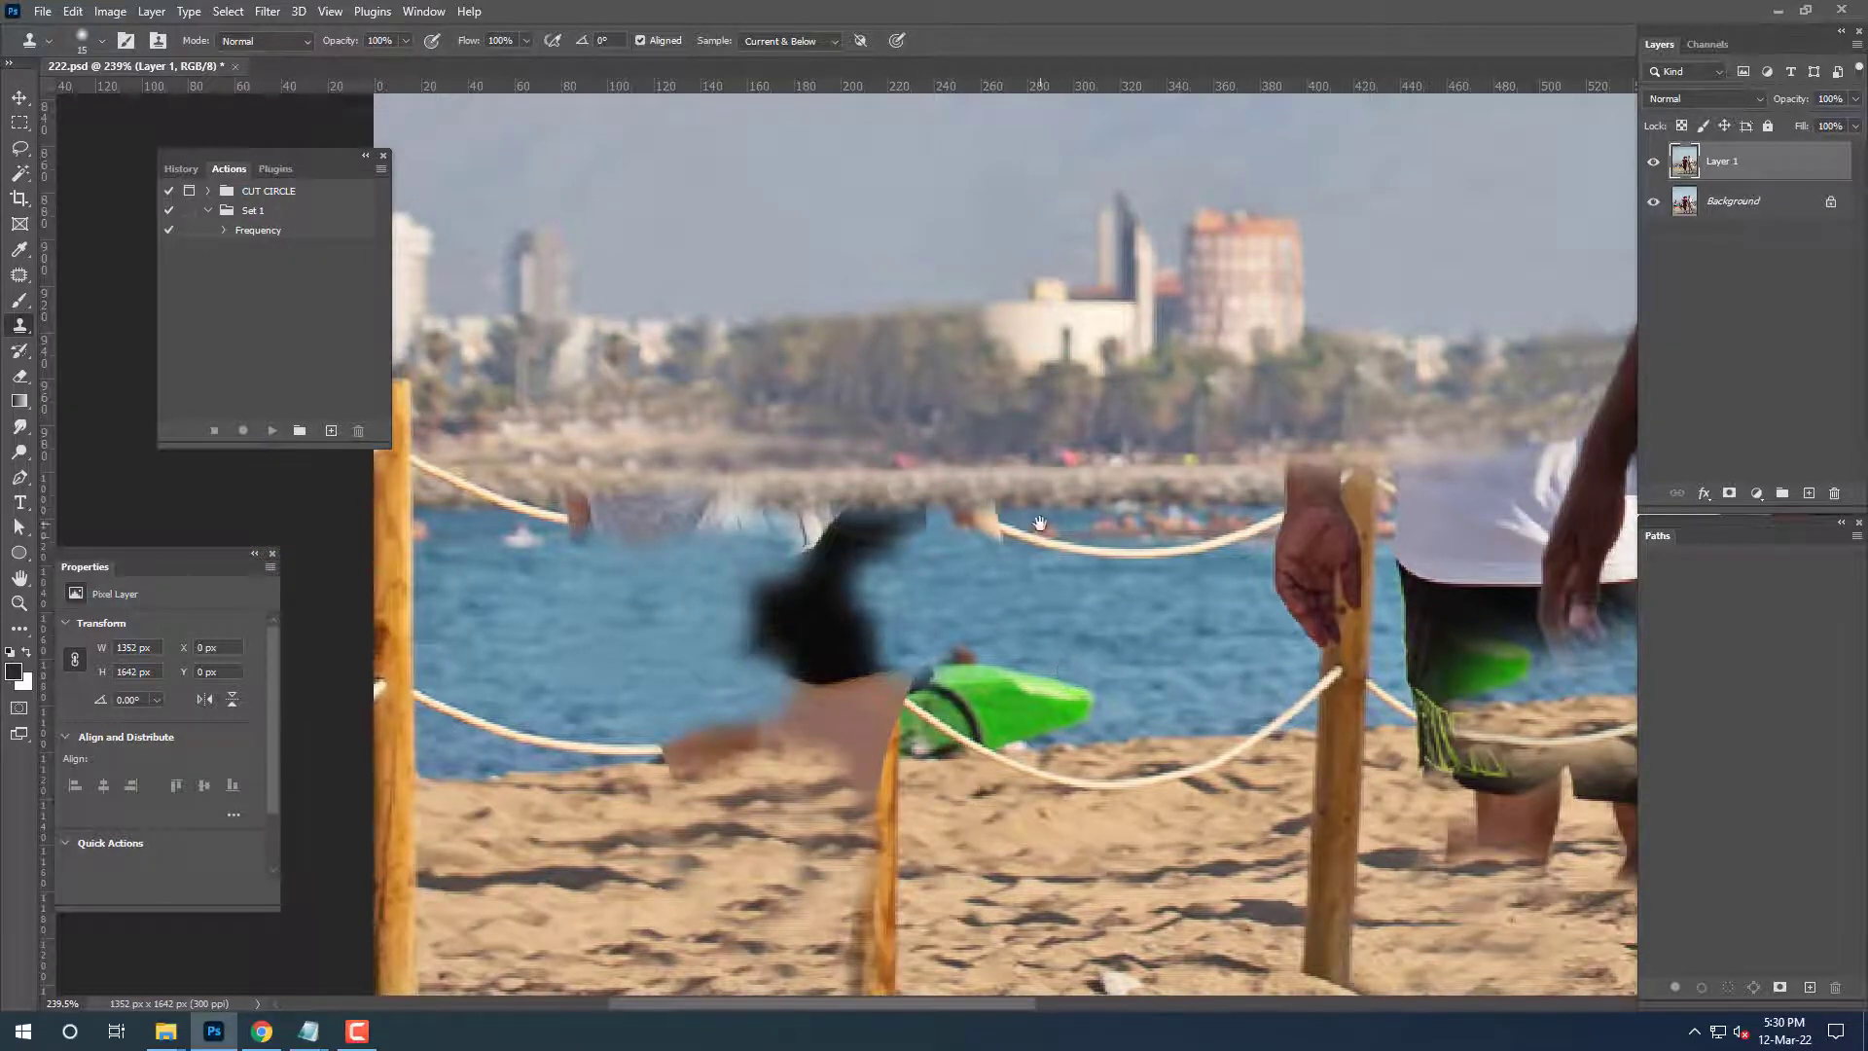
{"action": "scroll", "coordinate": [1008, 517], "scroll_direction": "up", "scroll_amount": 3}
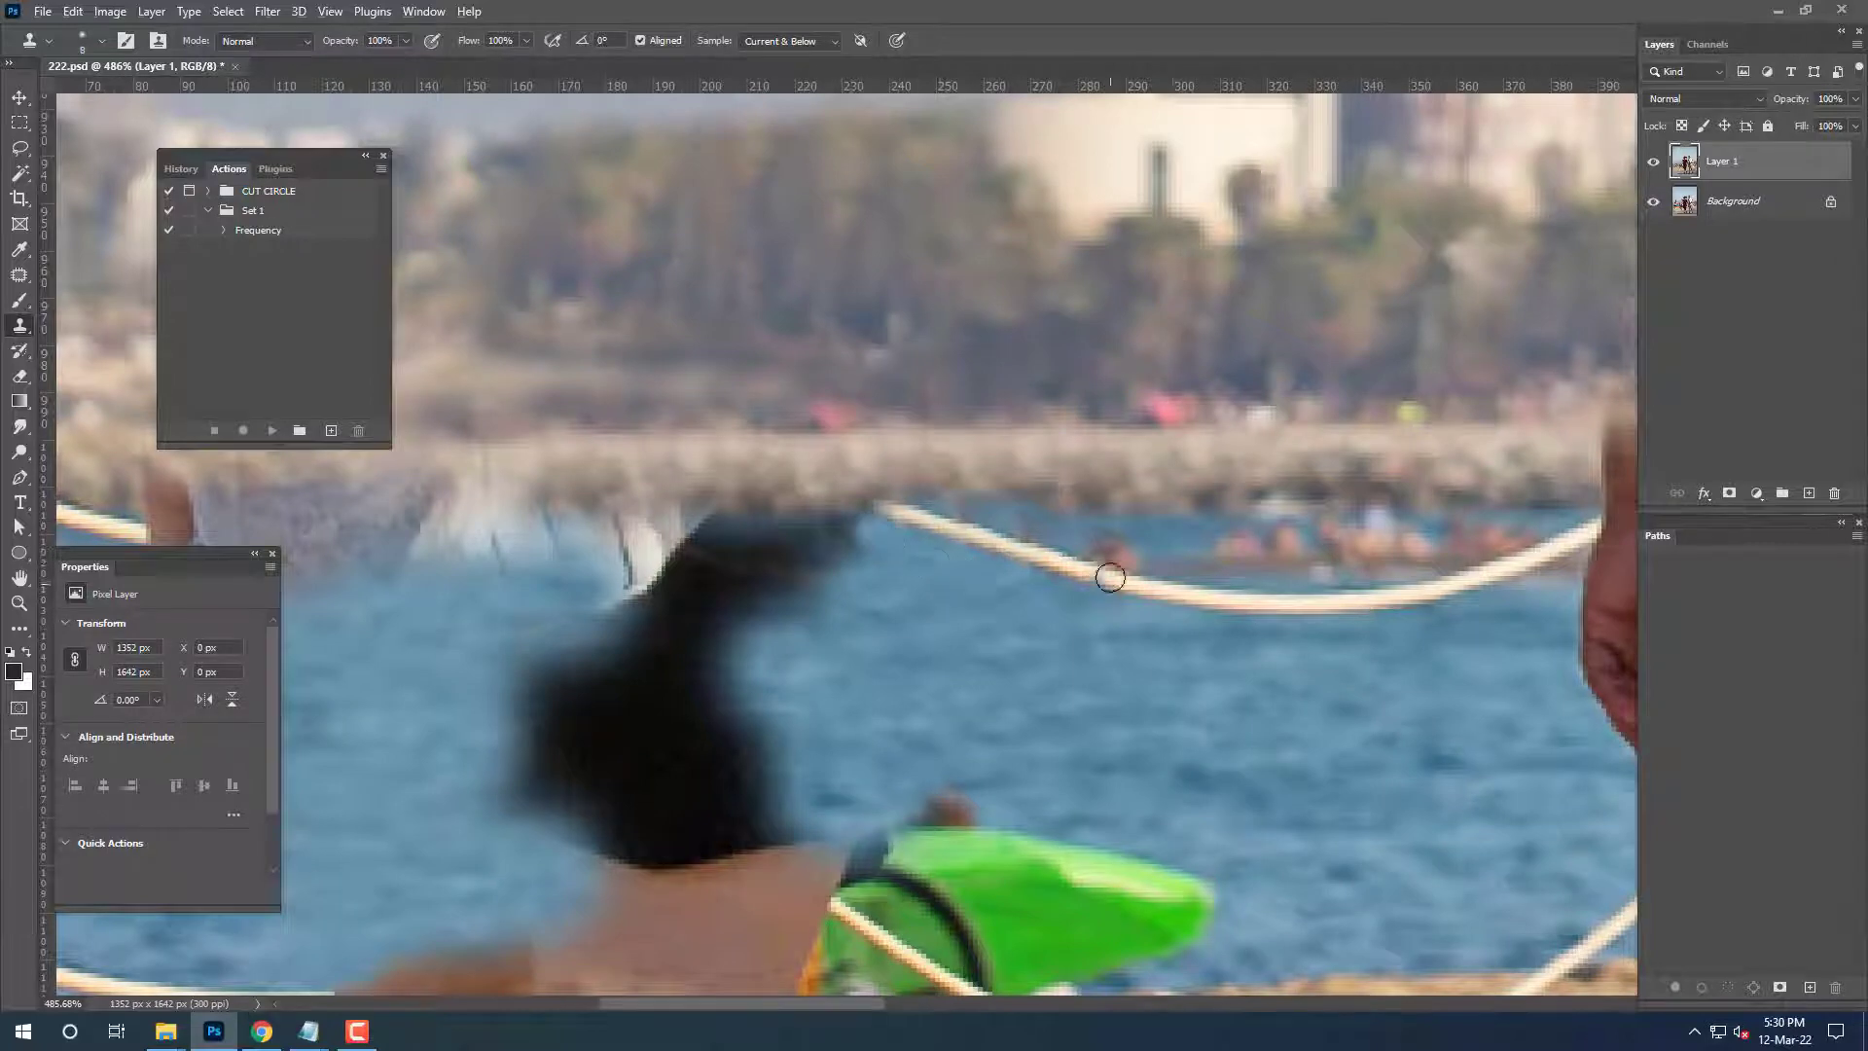
{"action": "scroll", "coordinate": [1036, 544], "scroll_direction": "up", "scroll_amount": 2}
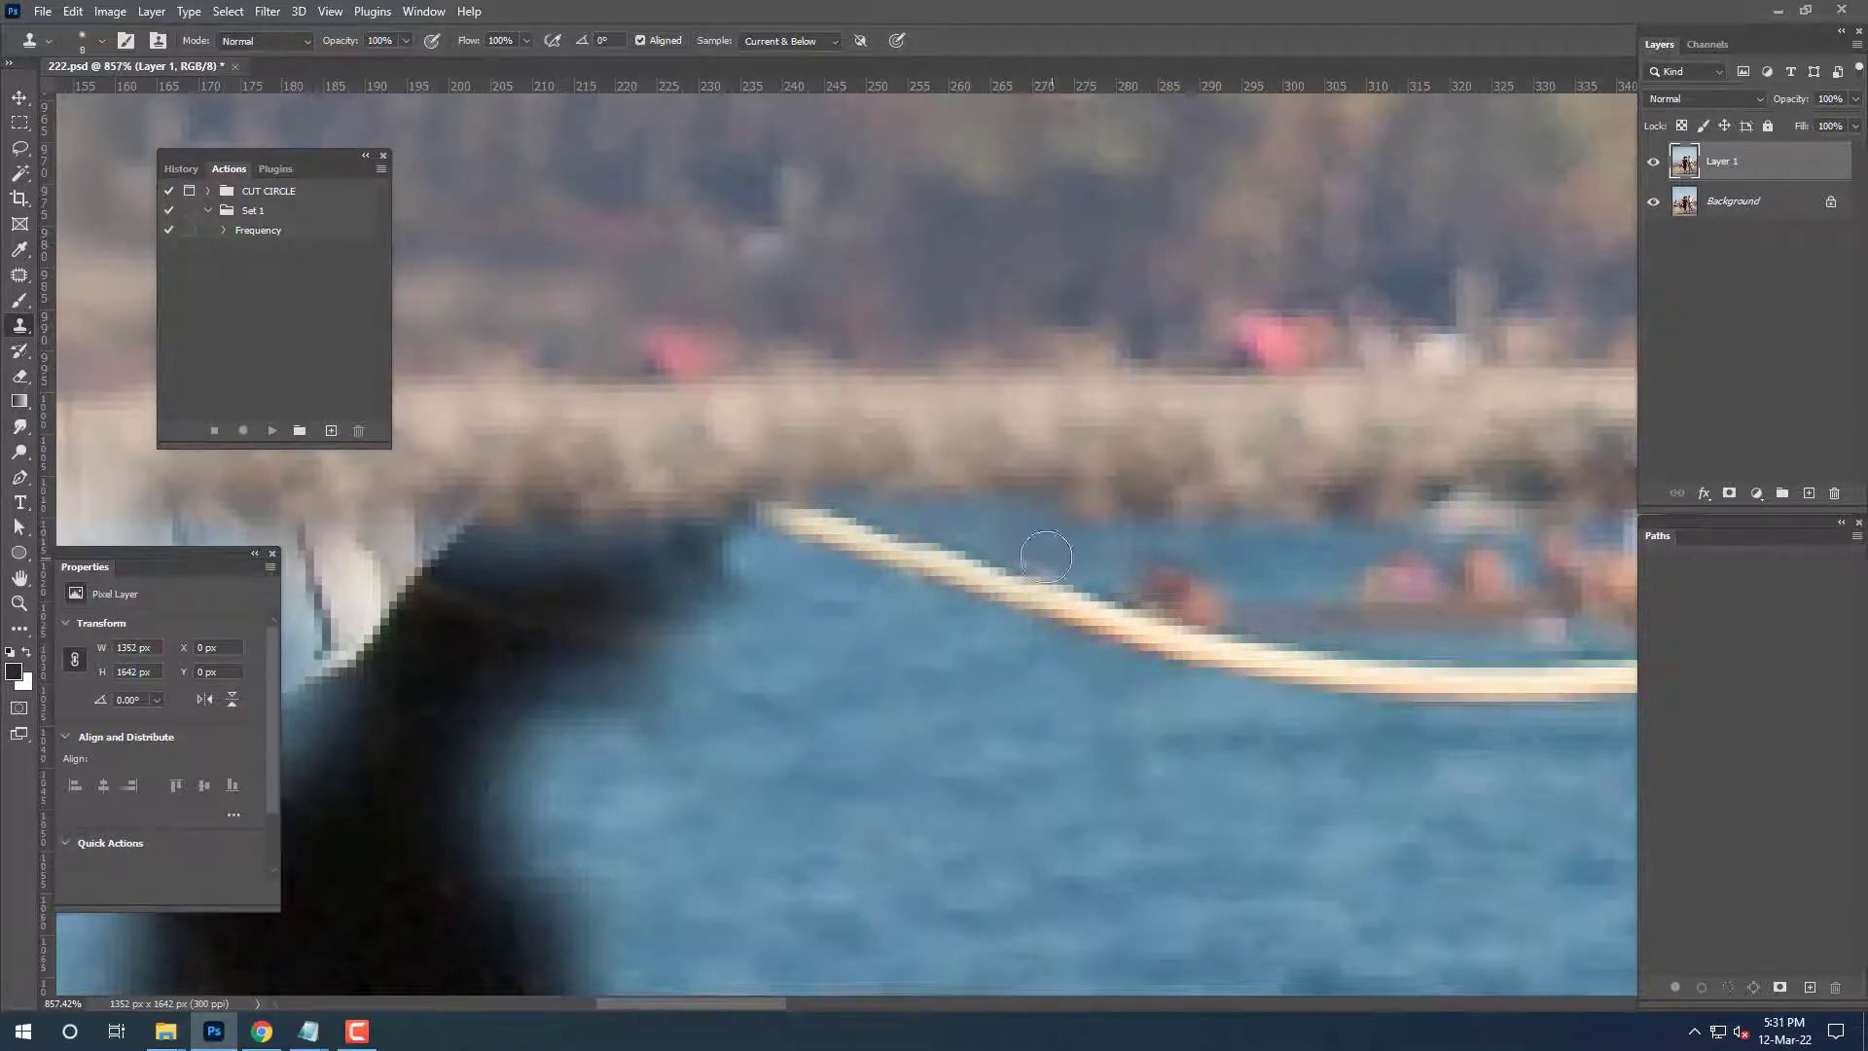
{"action": "scroll", "coordinate": [1002, 491], "scroll_direction": "down", "scroll_amount": 2}
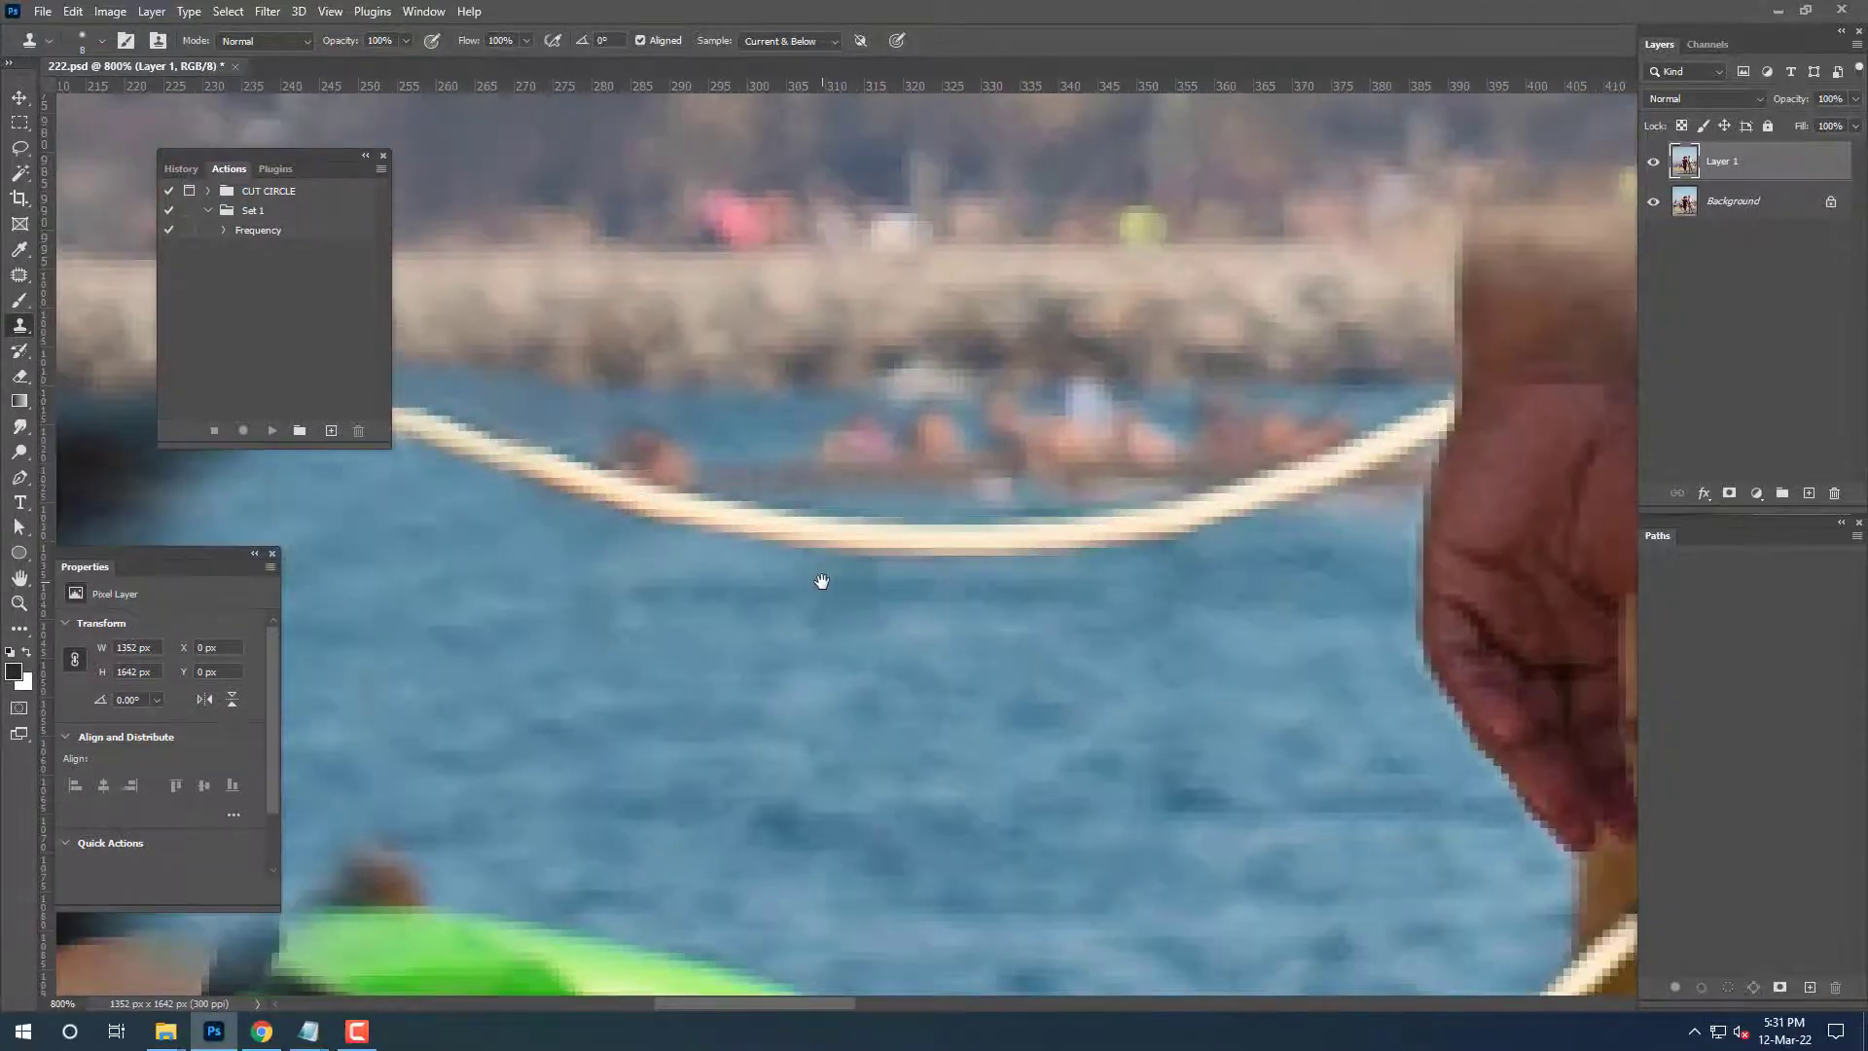
{"action": "scroll", "coordinate": [821, 583], "scroll_direction": "down", "scroll_amount": 2}
{"action": "scroll", "coordinate": [1184, 775], "scroll_direction": "up", "scroll_amount": 2}
{"action": "scroll", "coordinate": [1089, 686], "scroll_direction": "up", "scroll_amount": 1}
{"action": "left_click", "coordinate": [1088, 687], "text": "alt"}
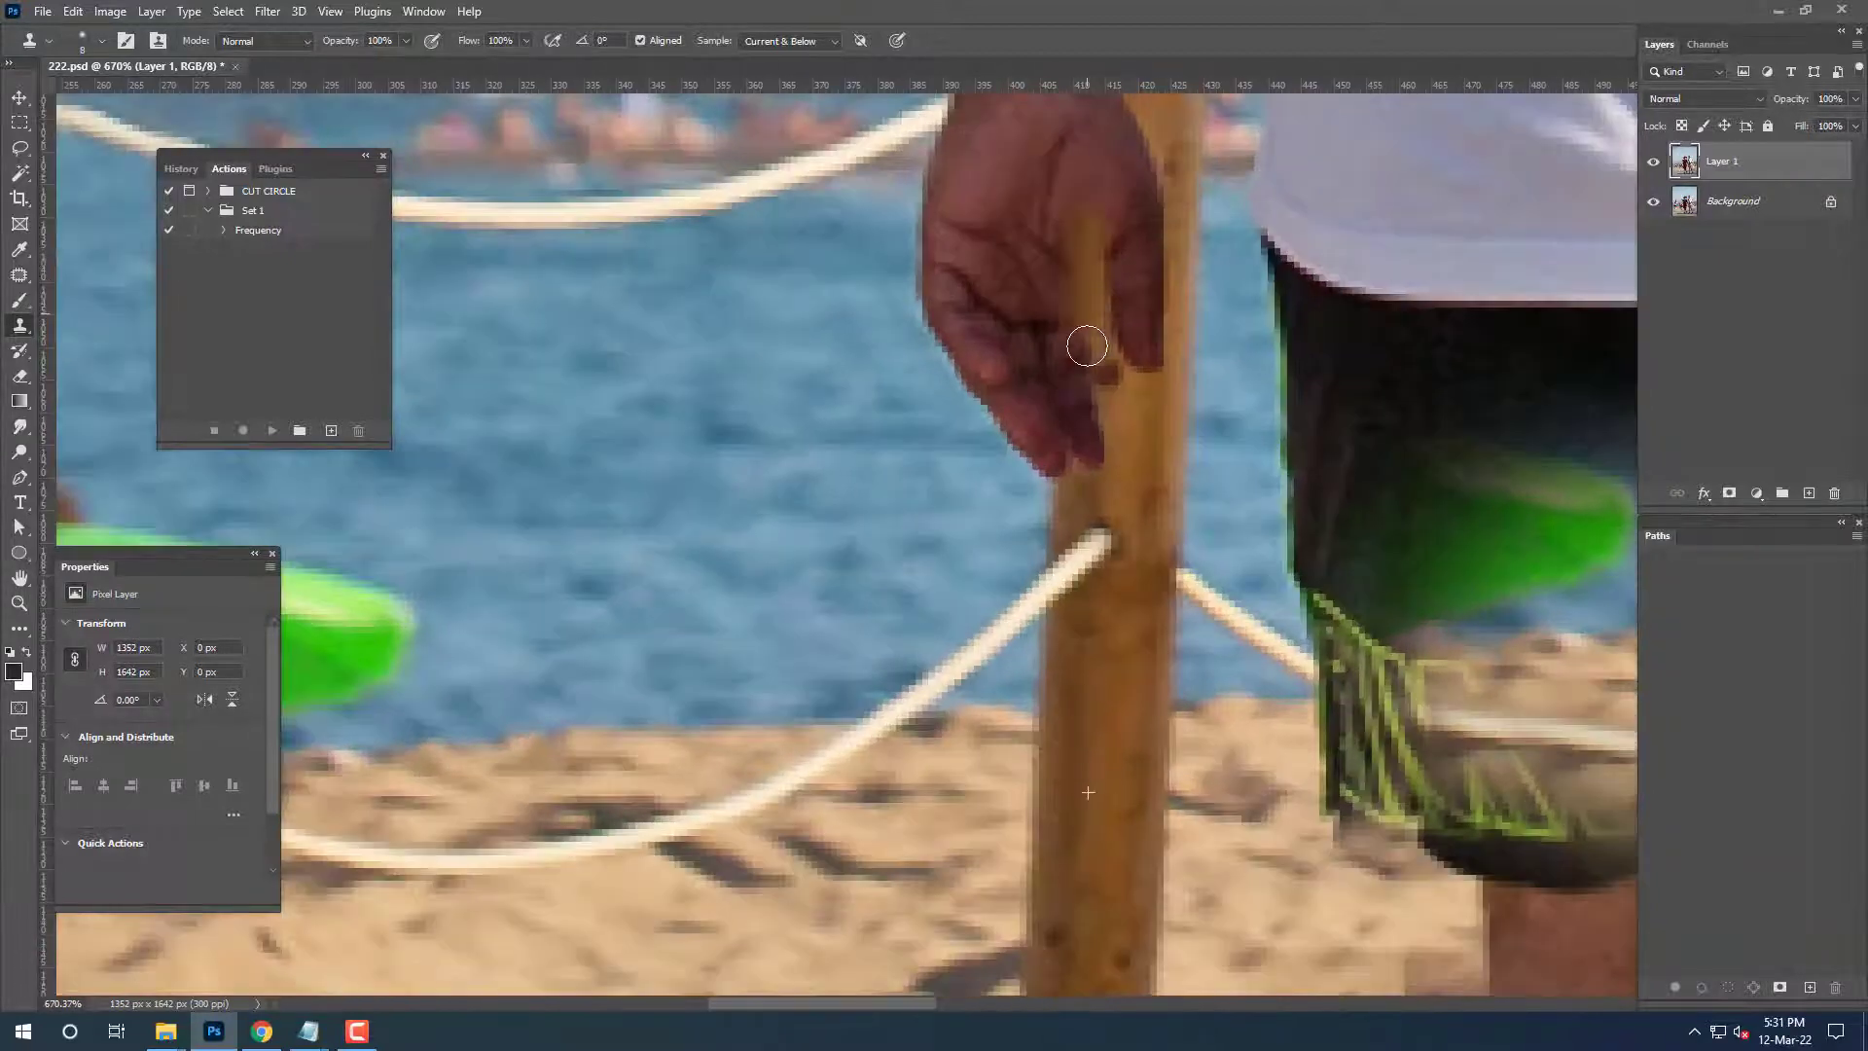
{"action": "mouse_move", "coordinate": [1085, 229]}
{"action": "left_mouse_down"}
{"action": "mouse_move", "coordinate": [1084, 458]}
{"action": "mouse_move", "coordinate": [1086, 229]}
{"action": "left_mouse_up"}
{"action": "scroll", "coordinate": [1072, 479], "scroll_direction": "up", "scroll_amount": 2}
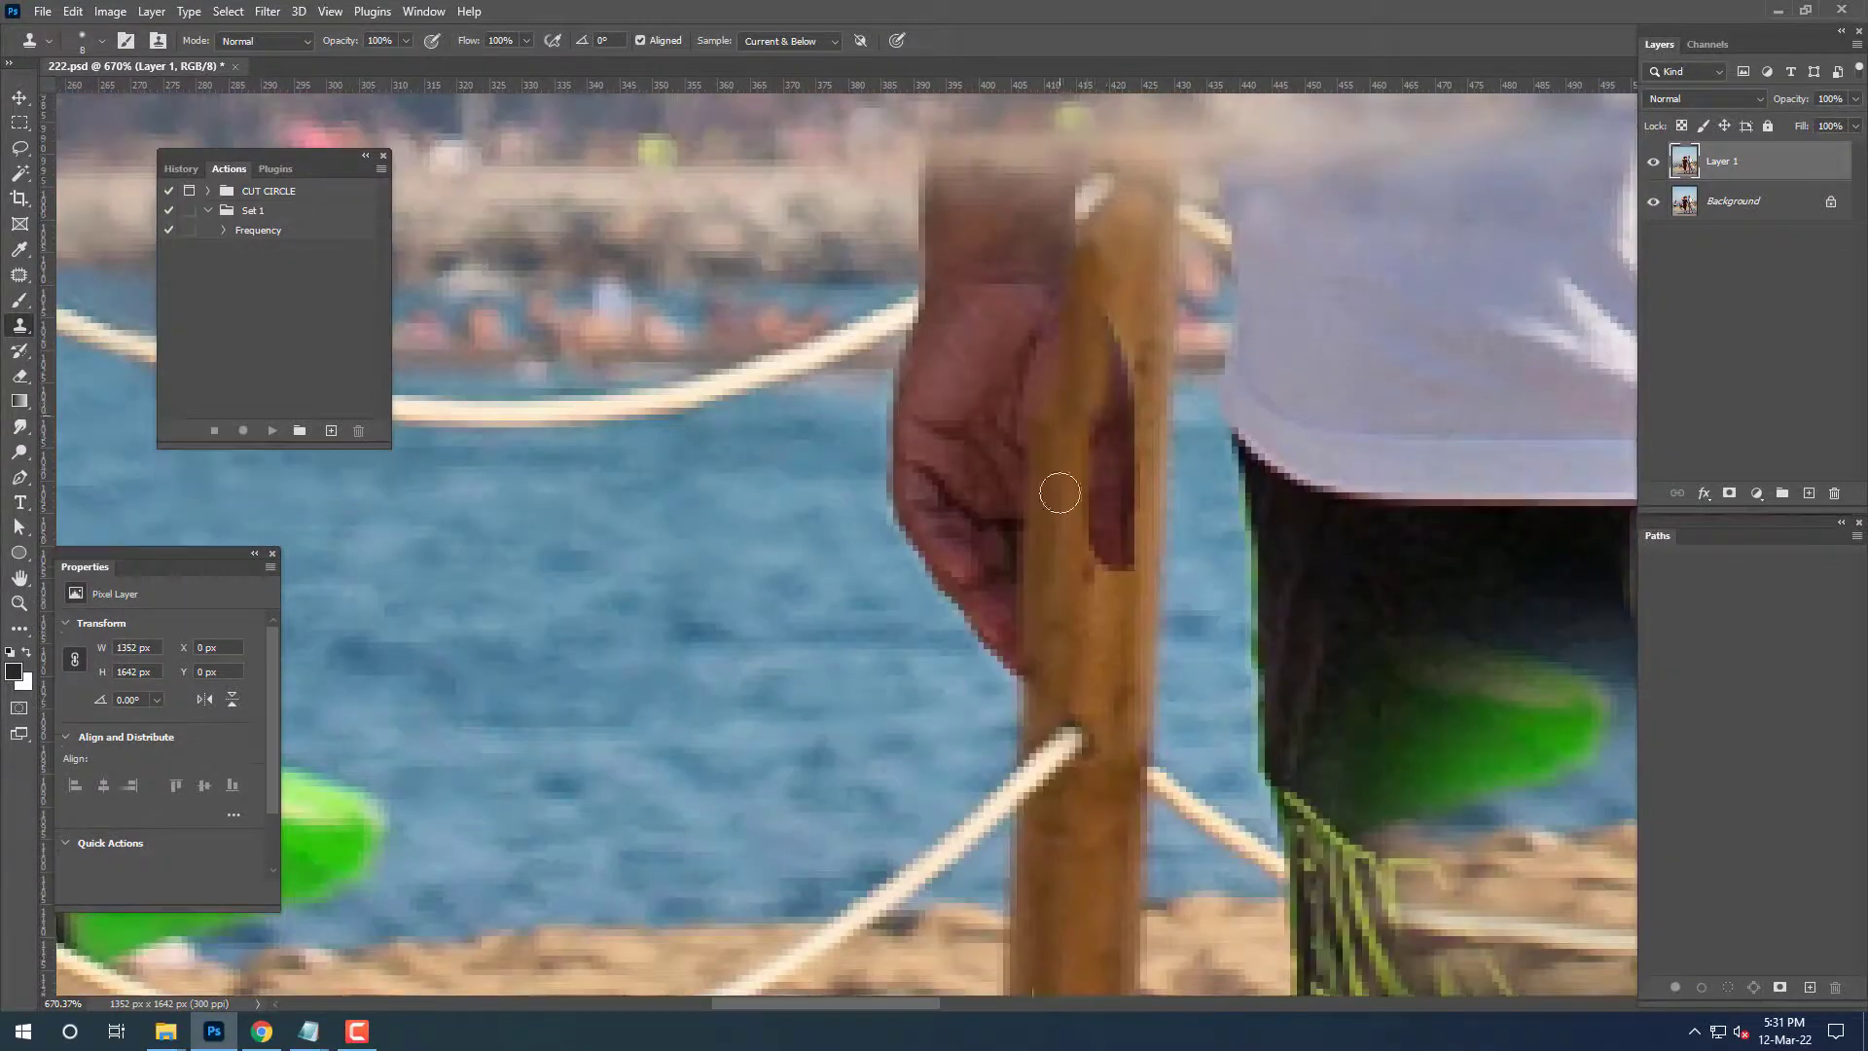
{"action": "left_click_drag", "start_coordinate": [1114, 516], "coordinate": [1114, 588]}
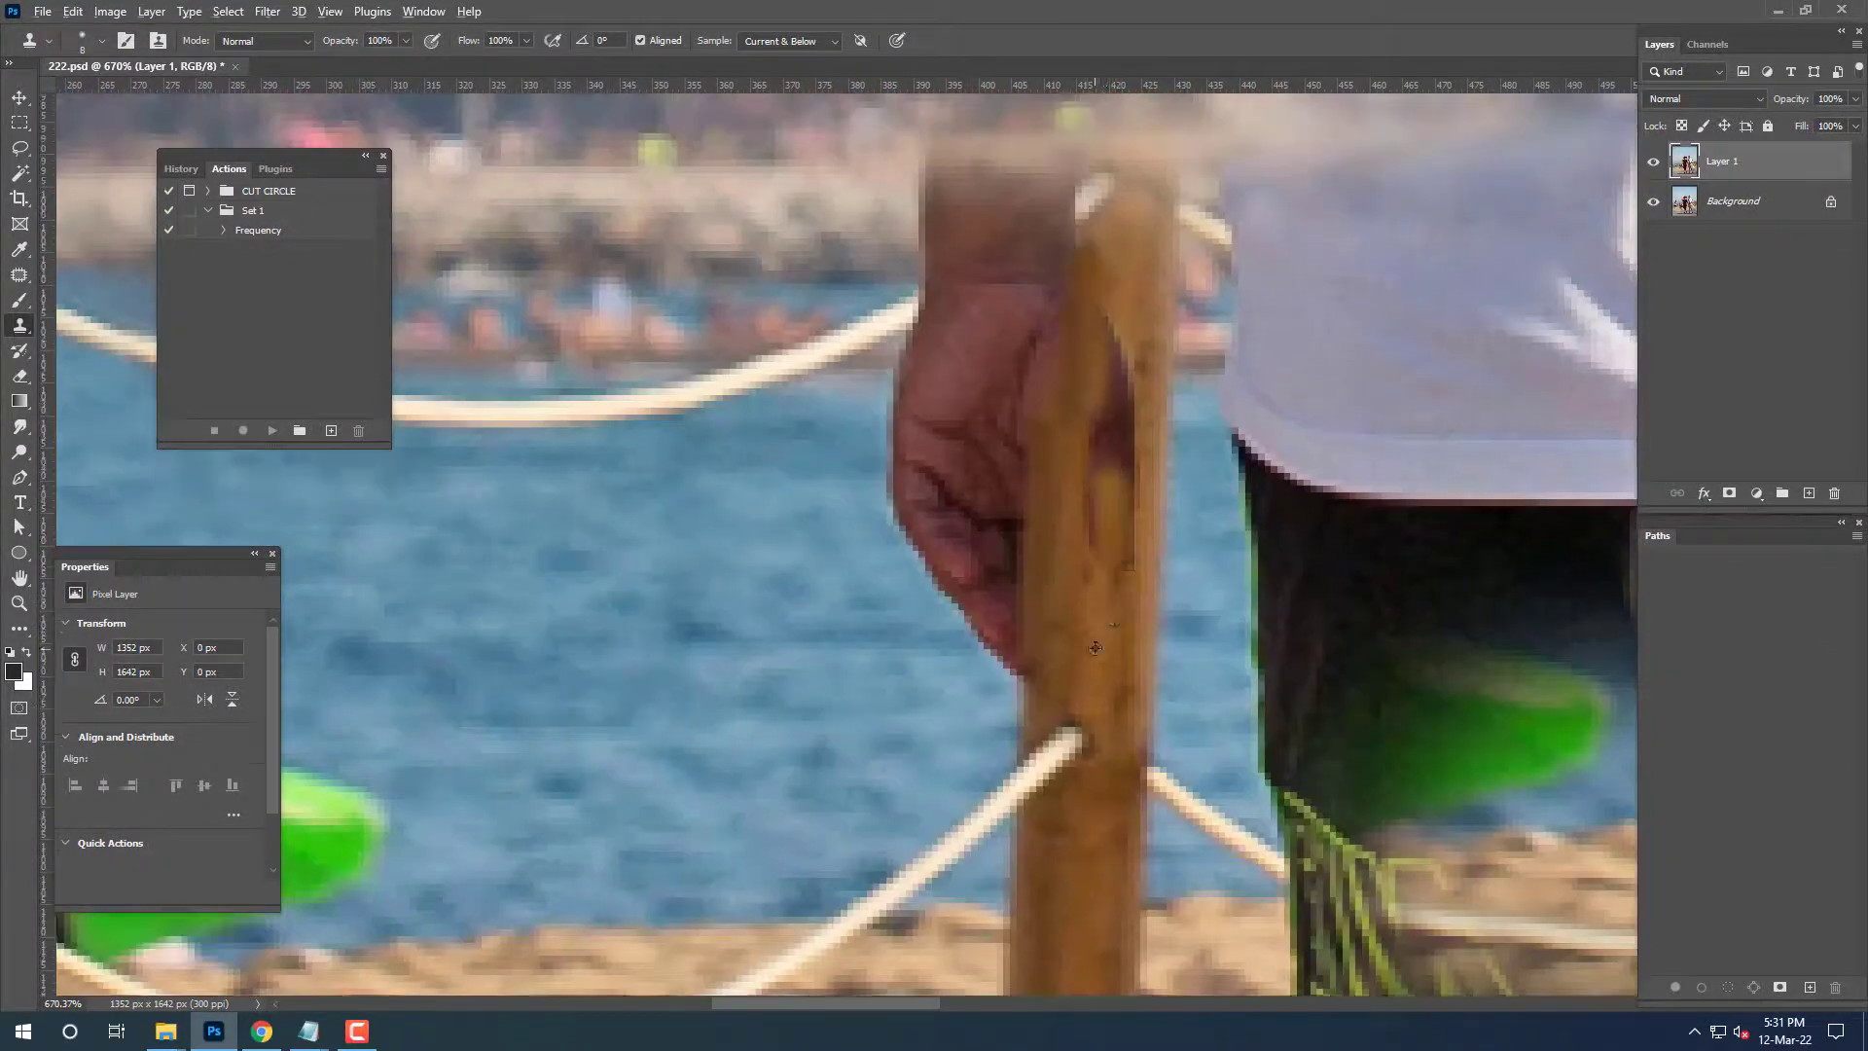
Clone water over the lower hand beside the post and the haze below the rope.
{"action": "scroll", "coordinate": [1119, 584], "scroll_direction": "up", "scroll_amount": 1}
{"action": "scroll", "coordinate": [1105, 467], "scroll_direction": "up", "scroll_amount": 1}
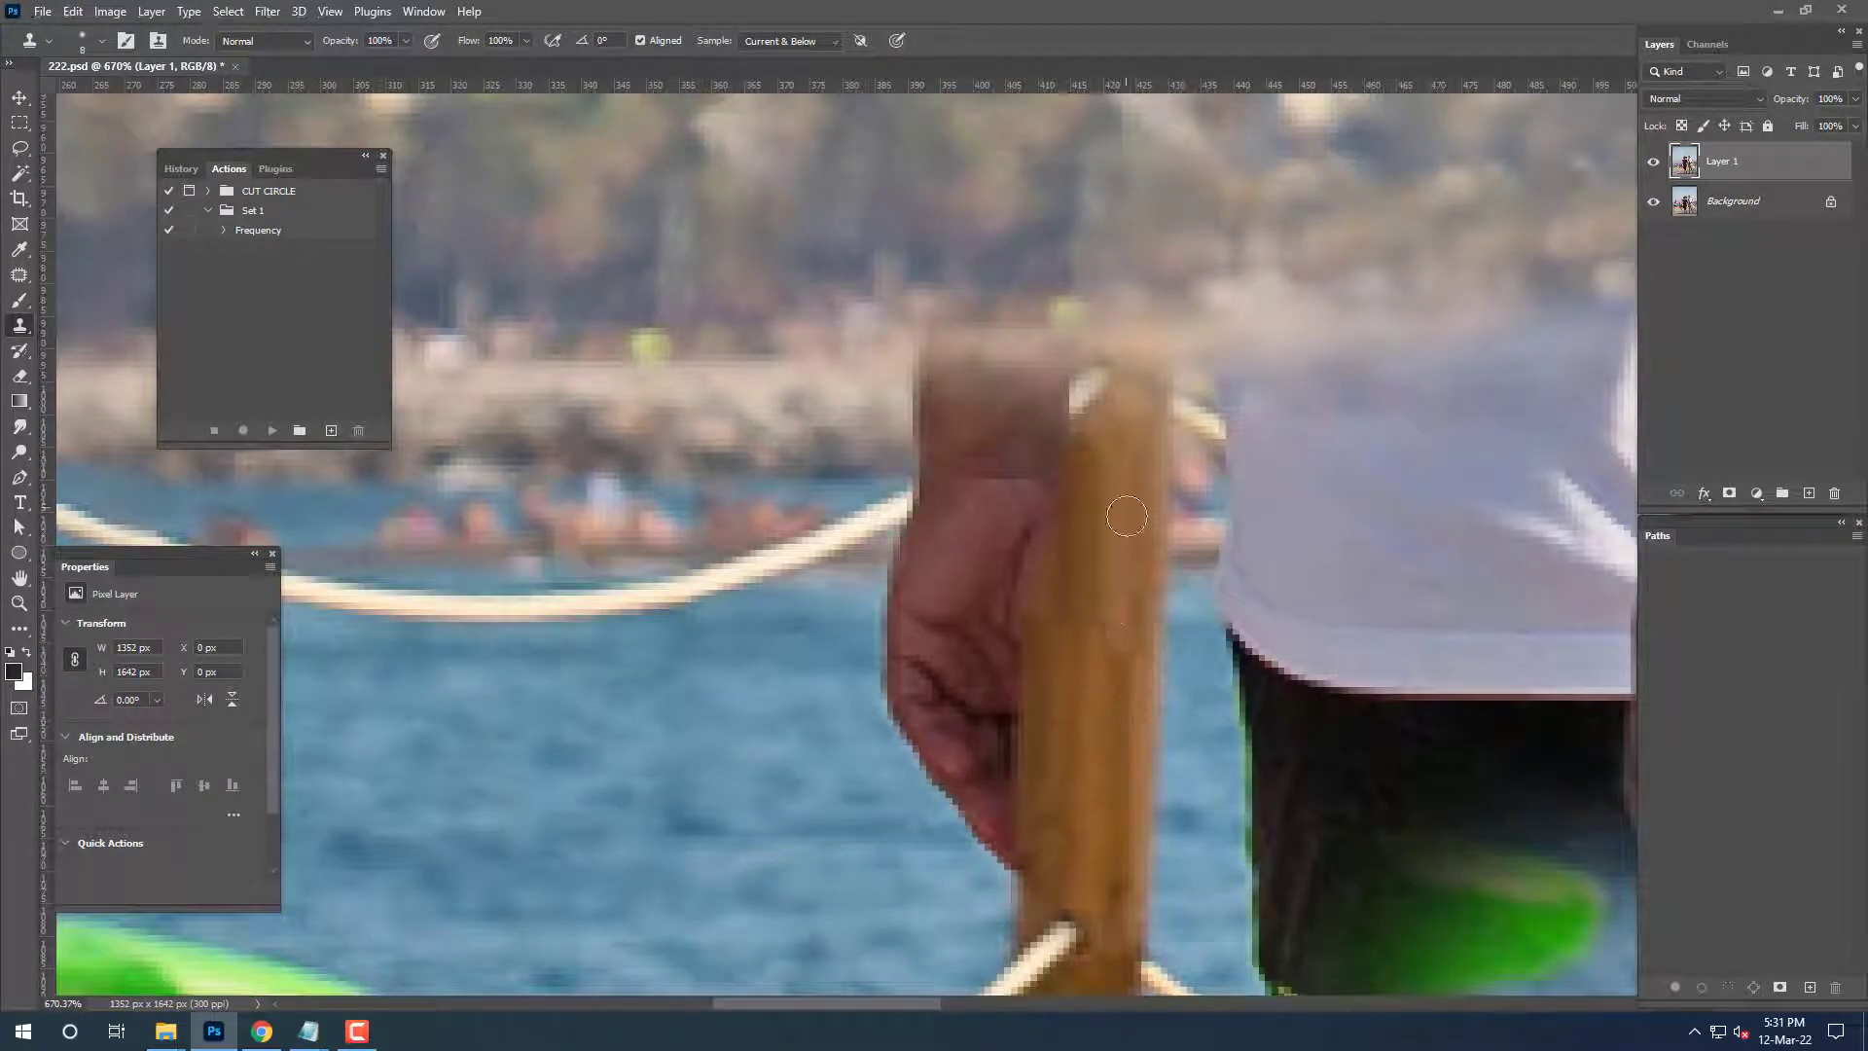
{"action": "scroll", "coordinate": [1108, 515], "scroll_direction": "down", "scroll_amount": 1}
{"action": "scroll", "coordinate": [1105, 513], "scroll_direction": "down", "scroll_amount": 1}
{"action": "scroll", "coordinate": [1083, 529], "scroll_direction": "down", "scroll_amount": 1}
{"action": "mouse_move", "coordinate": [988, 376]}
{"action": "left_mouse_down"}
{"action": "mouse_move", "coordinate": [1097, 383]}
{"action": "mouse_move", "coordinate": [1109, 568]}
{"action": "mouse_move", "coordinate": [1113, 420]}
{"action": "mouse_move", "coordinate": [1148, 389]}
{"action": "mouse_move", "coordinate": [1050, 506]}
{"action": "mouse_move", "coordinate": [1135, 608]}
{"action": "mouse_move", "coordinate": [1058, 554]}
{"action": "left_mouse_up"}
{"action": "scroll", "coordinate": [1093, 425], "scroll_direction": "up", "scroll_amount": 2}
{"action": "left_click_drag", "start_coordinate": [1007, 482], "coordinate": [977, 487]}
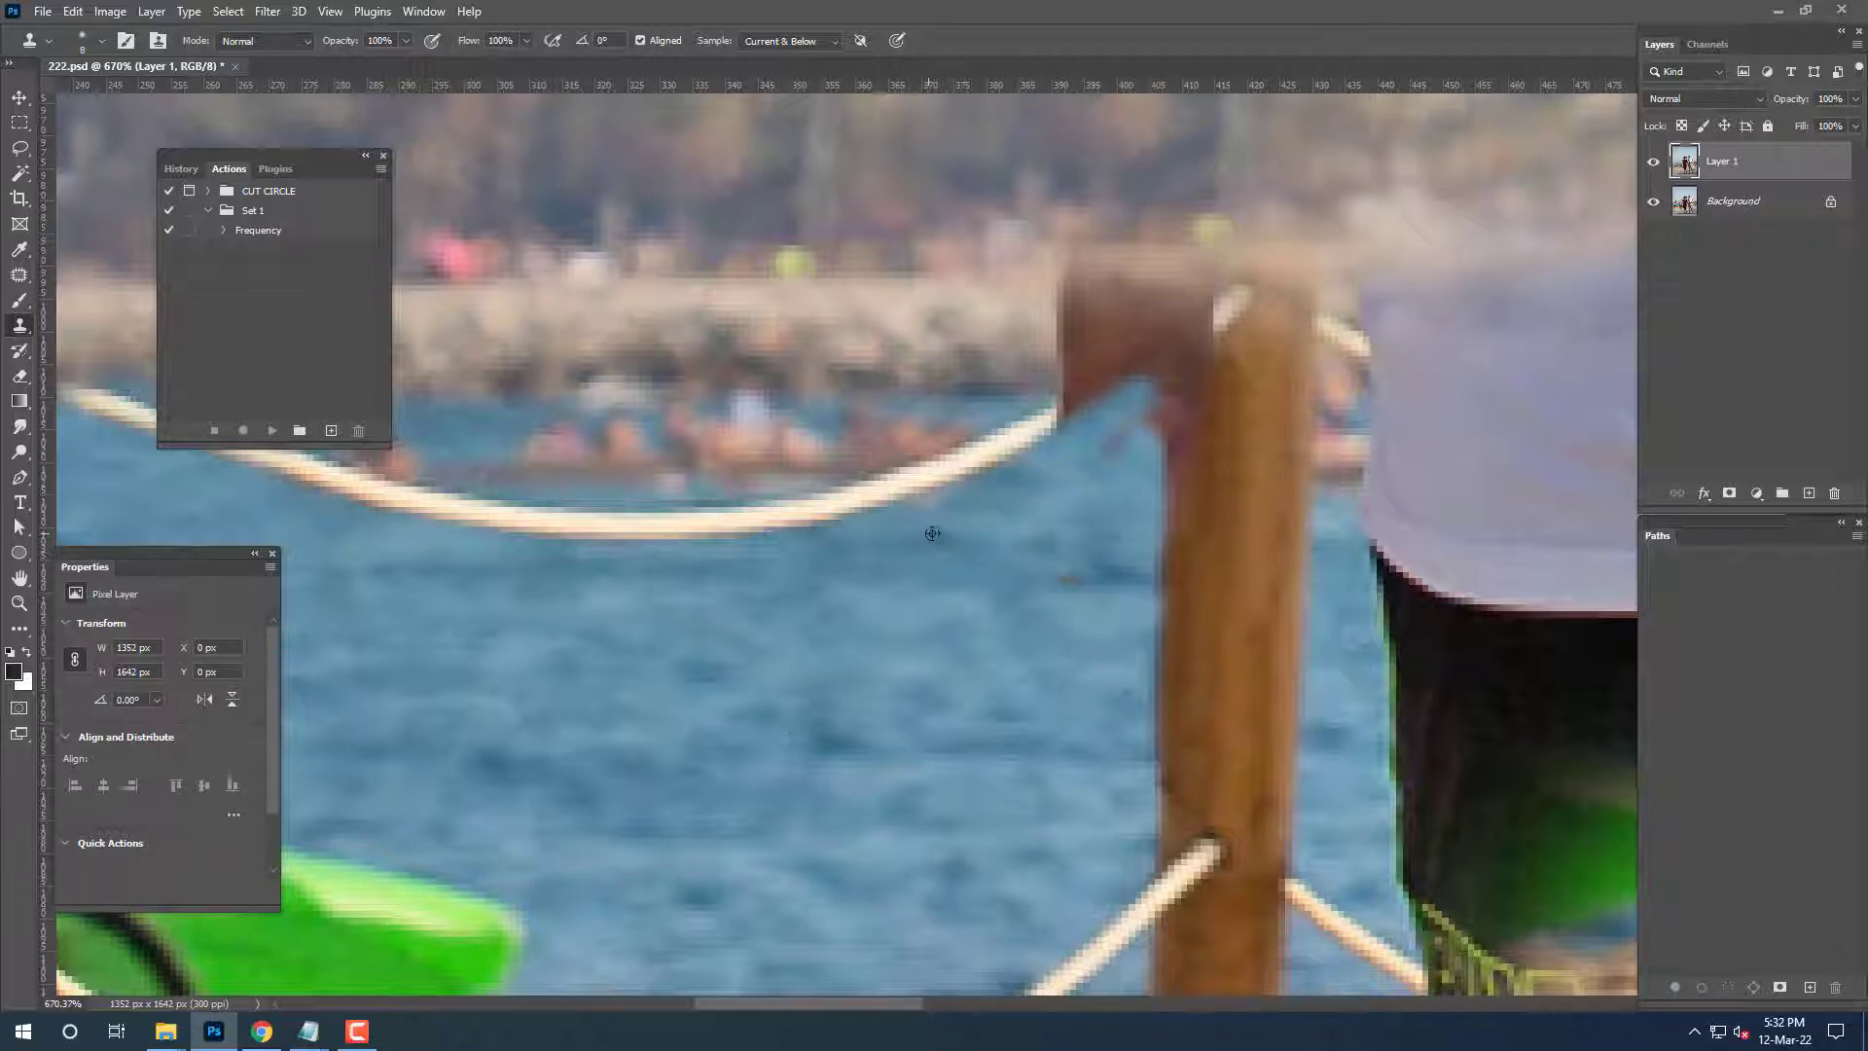
{"action": "scroll", "coordinate": [1070, 535], "scroll_direction": "up", "scroll_amount": 1}
{"action": "scroll", "coordinate": [1119, 554], "scroll_direction": "right", "scroll_amount": 1}
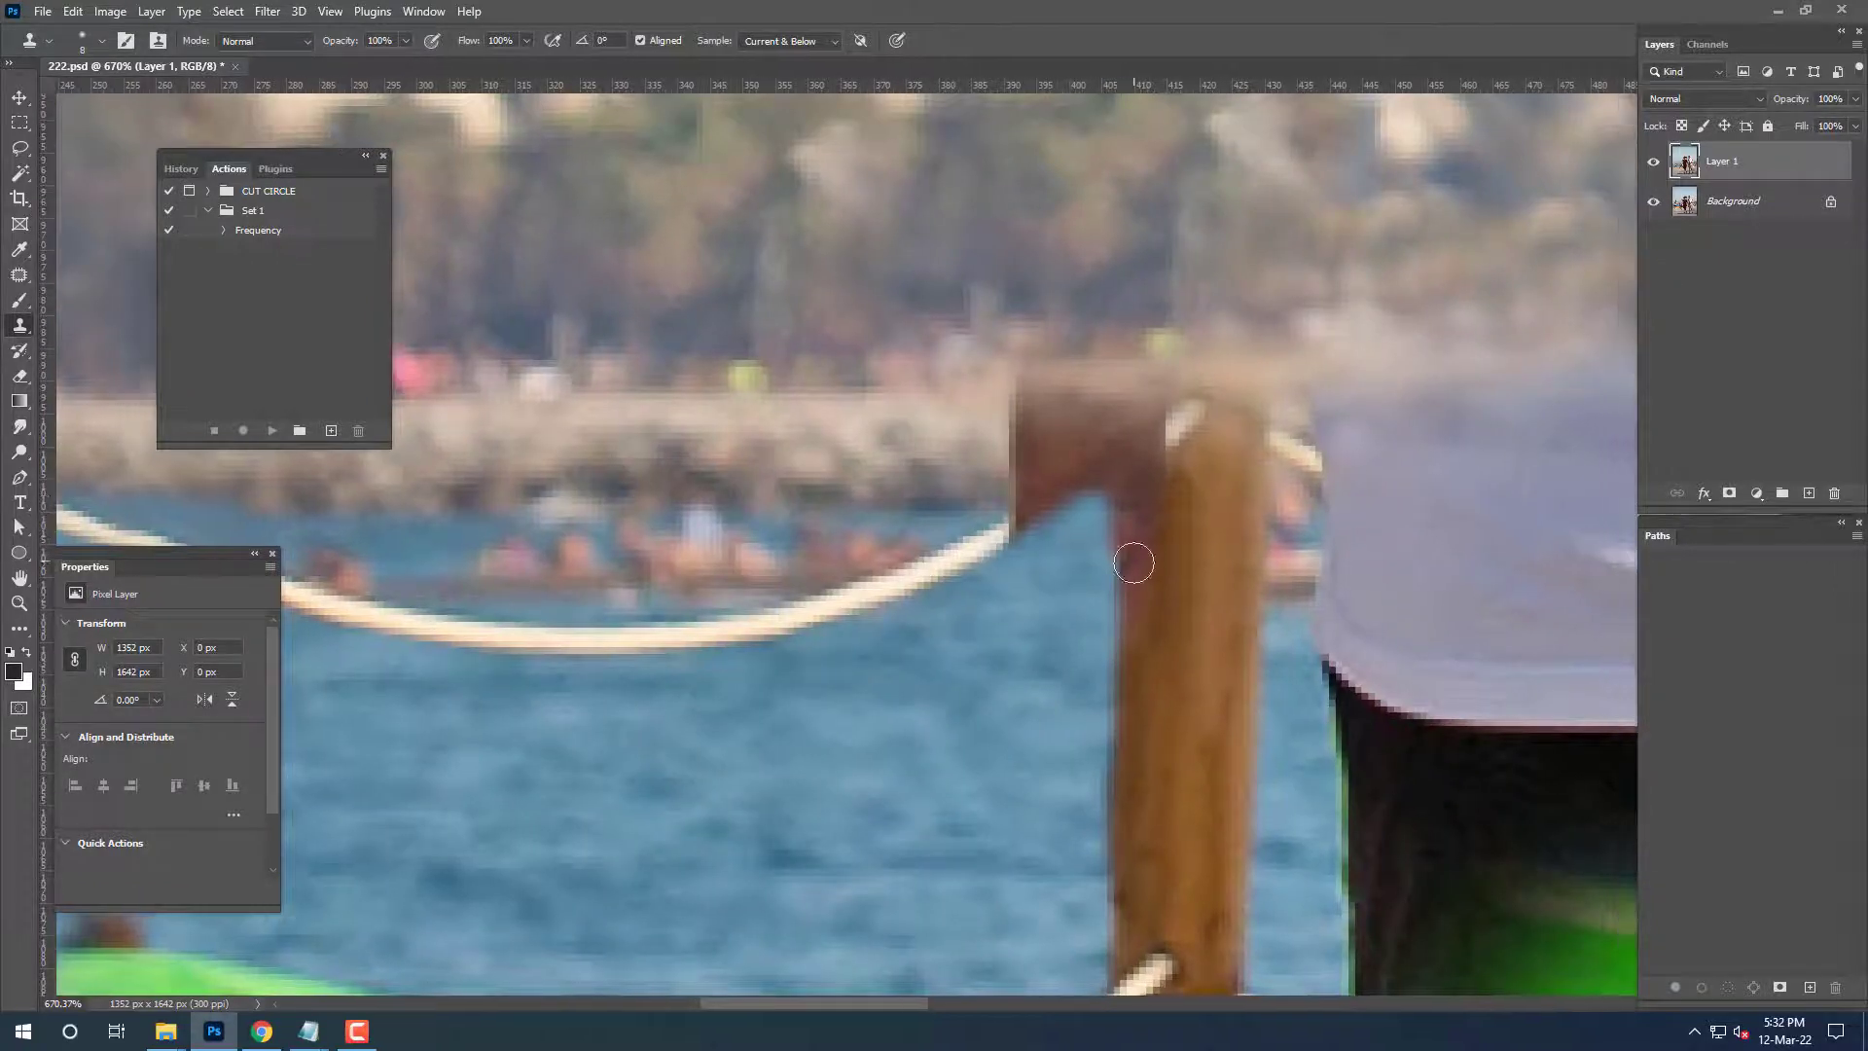
{"action": "left_click_drag", "start_coordinate": [1060, 511], "coordinate": [1121, 510]}
Clone rope segments so the rope runs up to the post and joins it.
{"action": "scroll", "coordinate": [1070, 515], "scroll_direction": "up", "scroll_amount": 1}
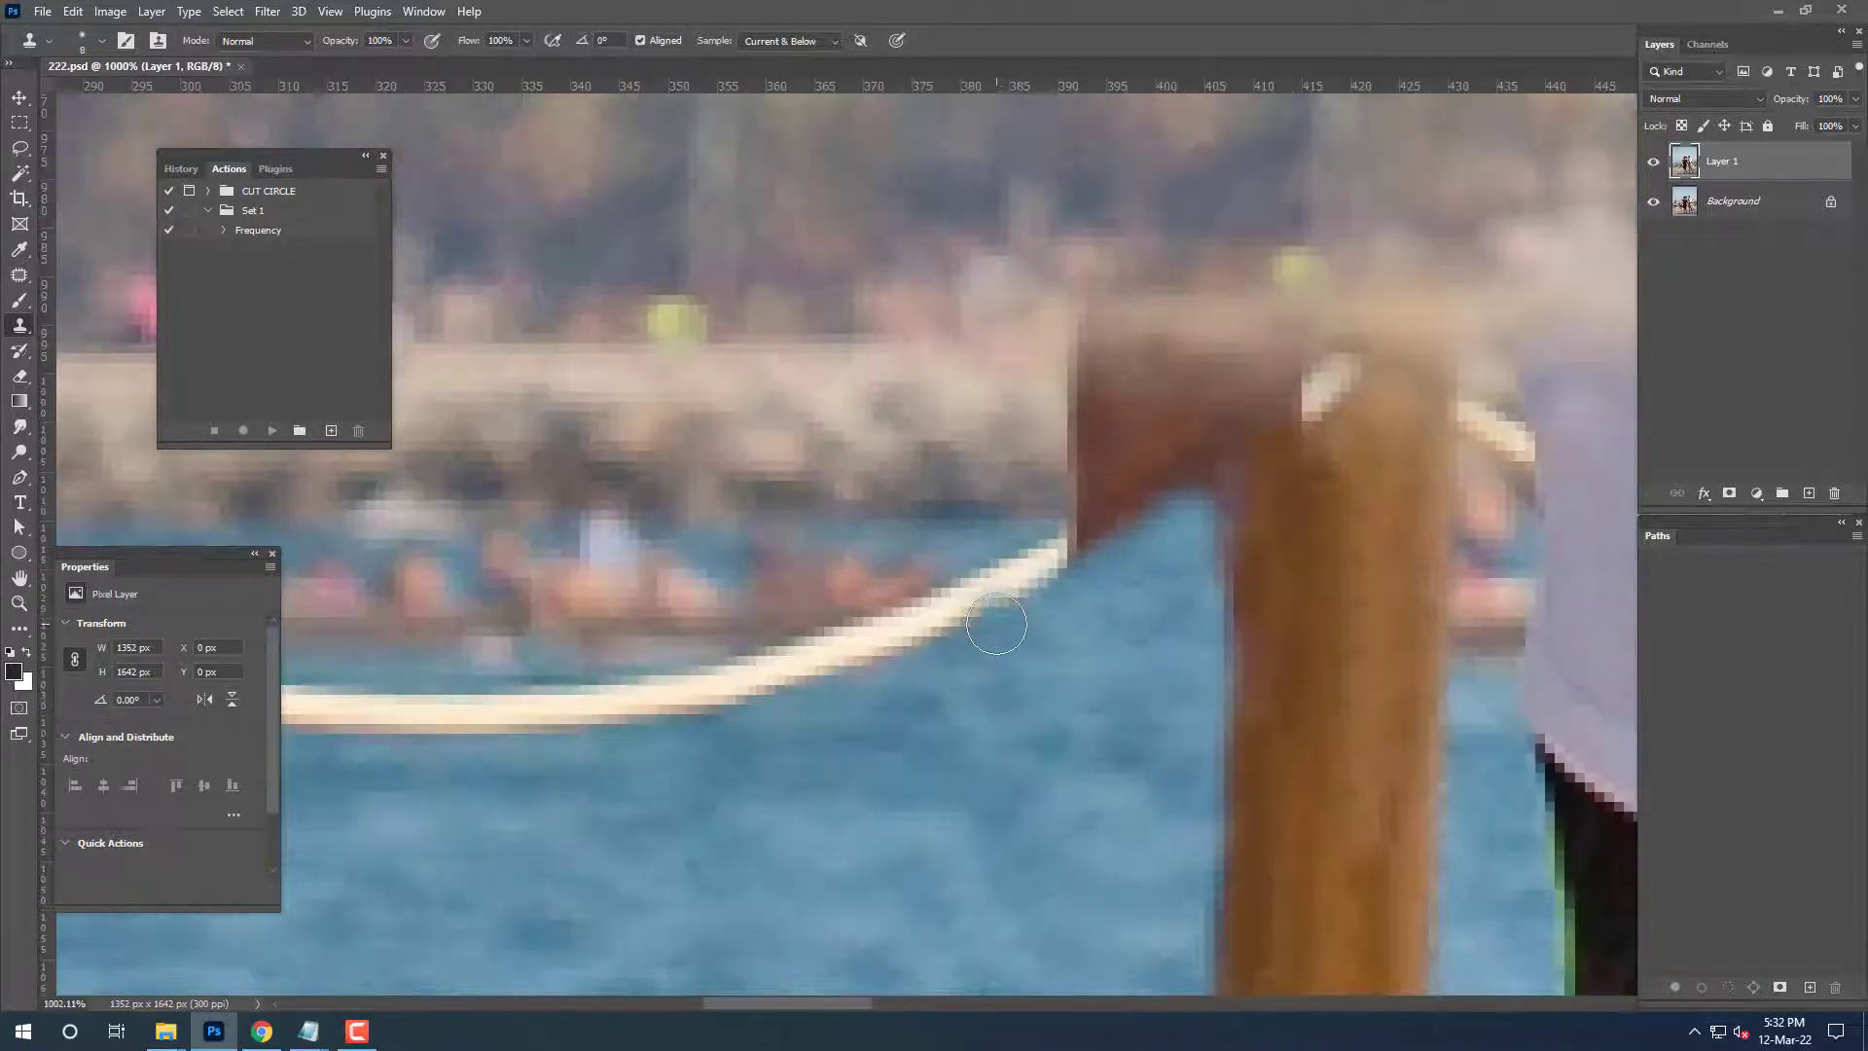
{"action": "scroll", "coordinate": [1031, 545], "scroll_direction": "up", "scroll_amount": 1}
{"action": "left_click_drag", "start_coordinate": [1334, 396], "coordinate": [1220, 476]}
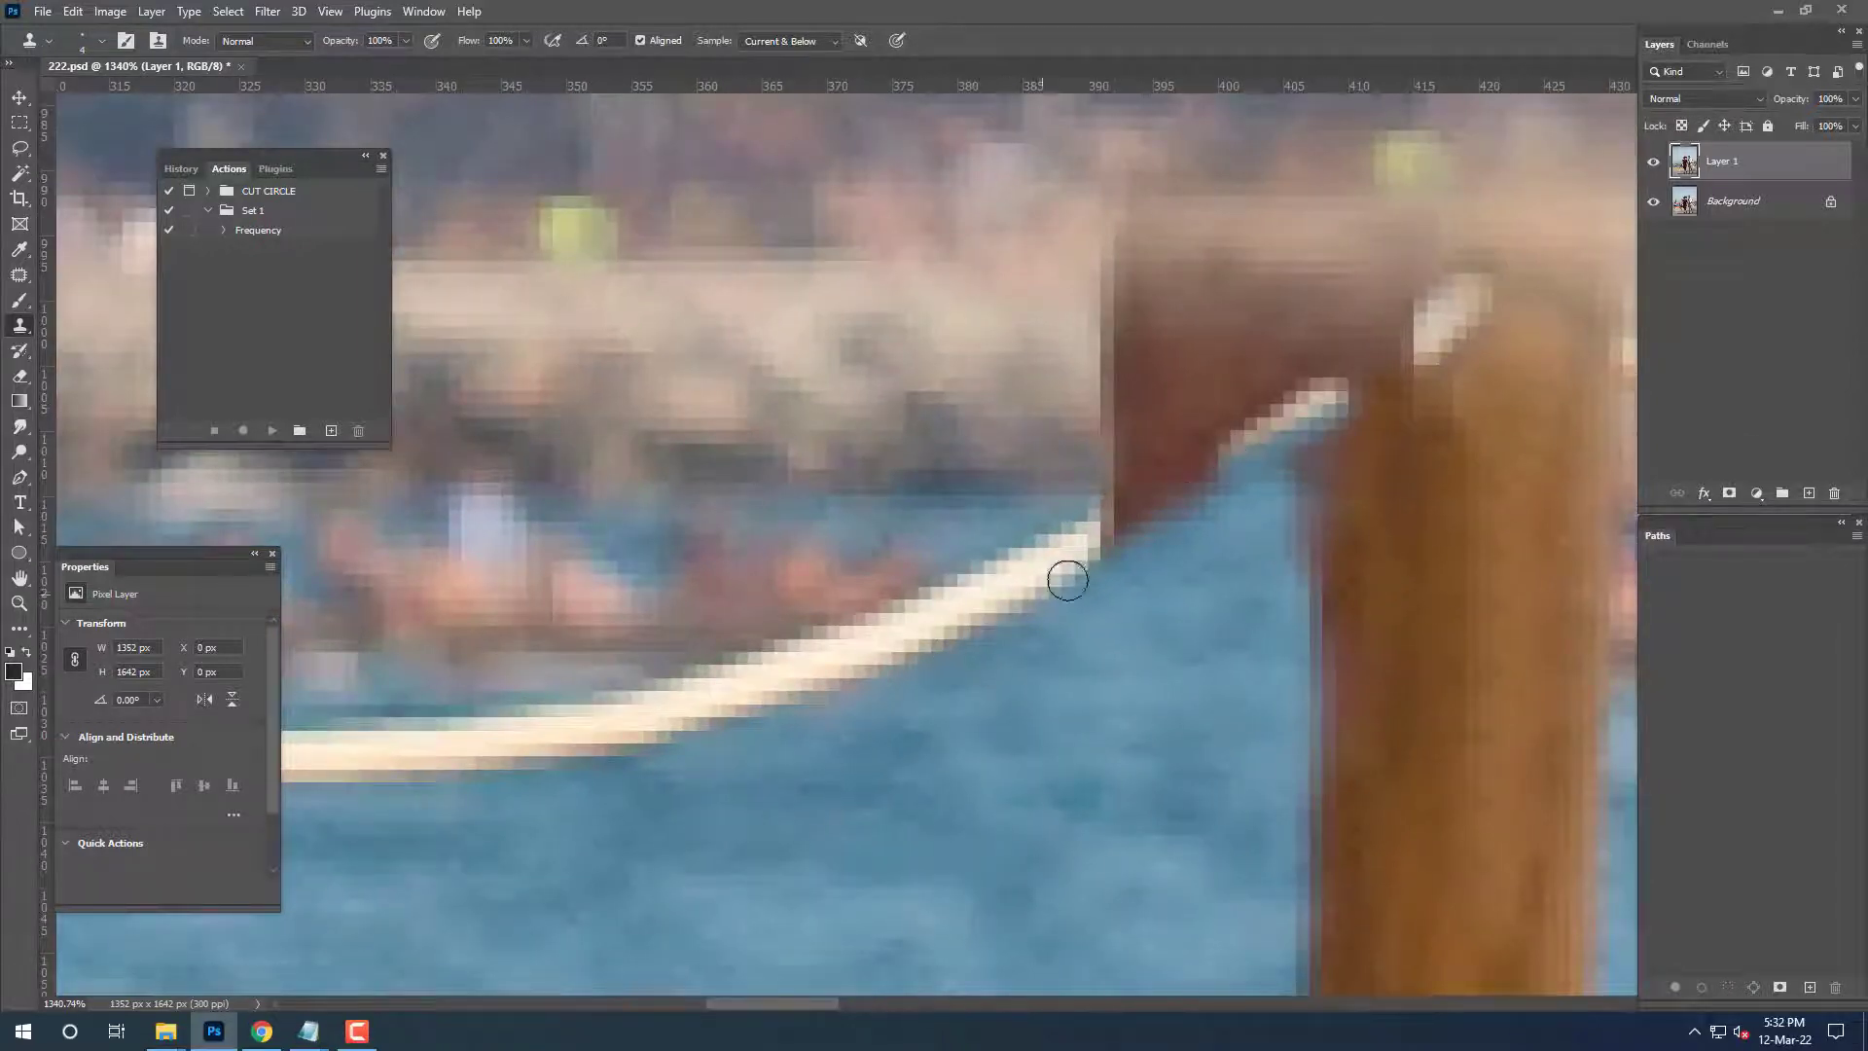
{"action": "mouse_move", "coordinate": [1063, 563]}
{"action": "left_mouse_down"}
{"action": "mouse_move", "coordinate": [1249, 453]}
{"action": "mouse_move", "coordinate": [1306, 472]}
{"action": "left_mouse_up"}
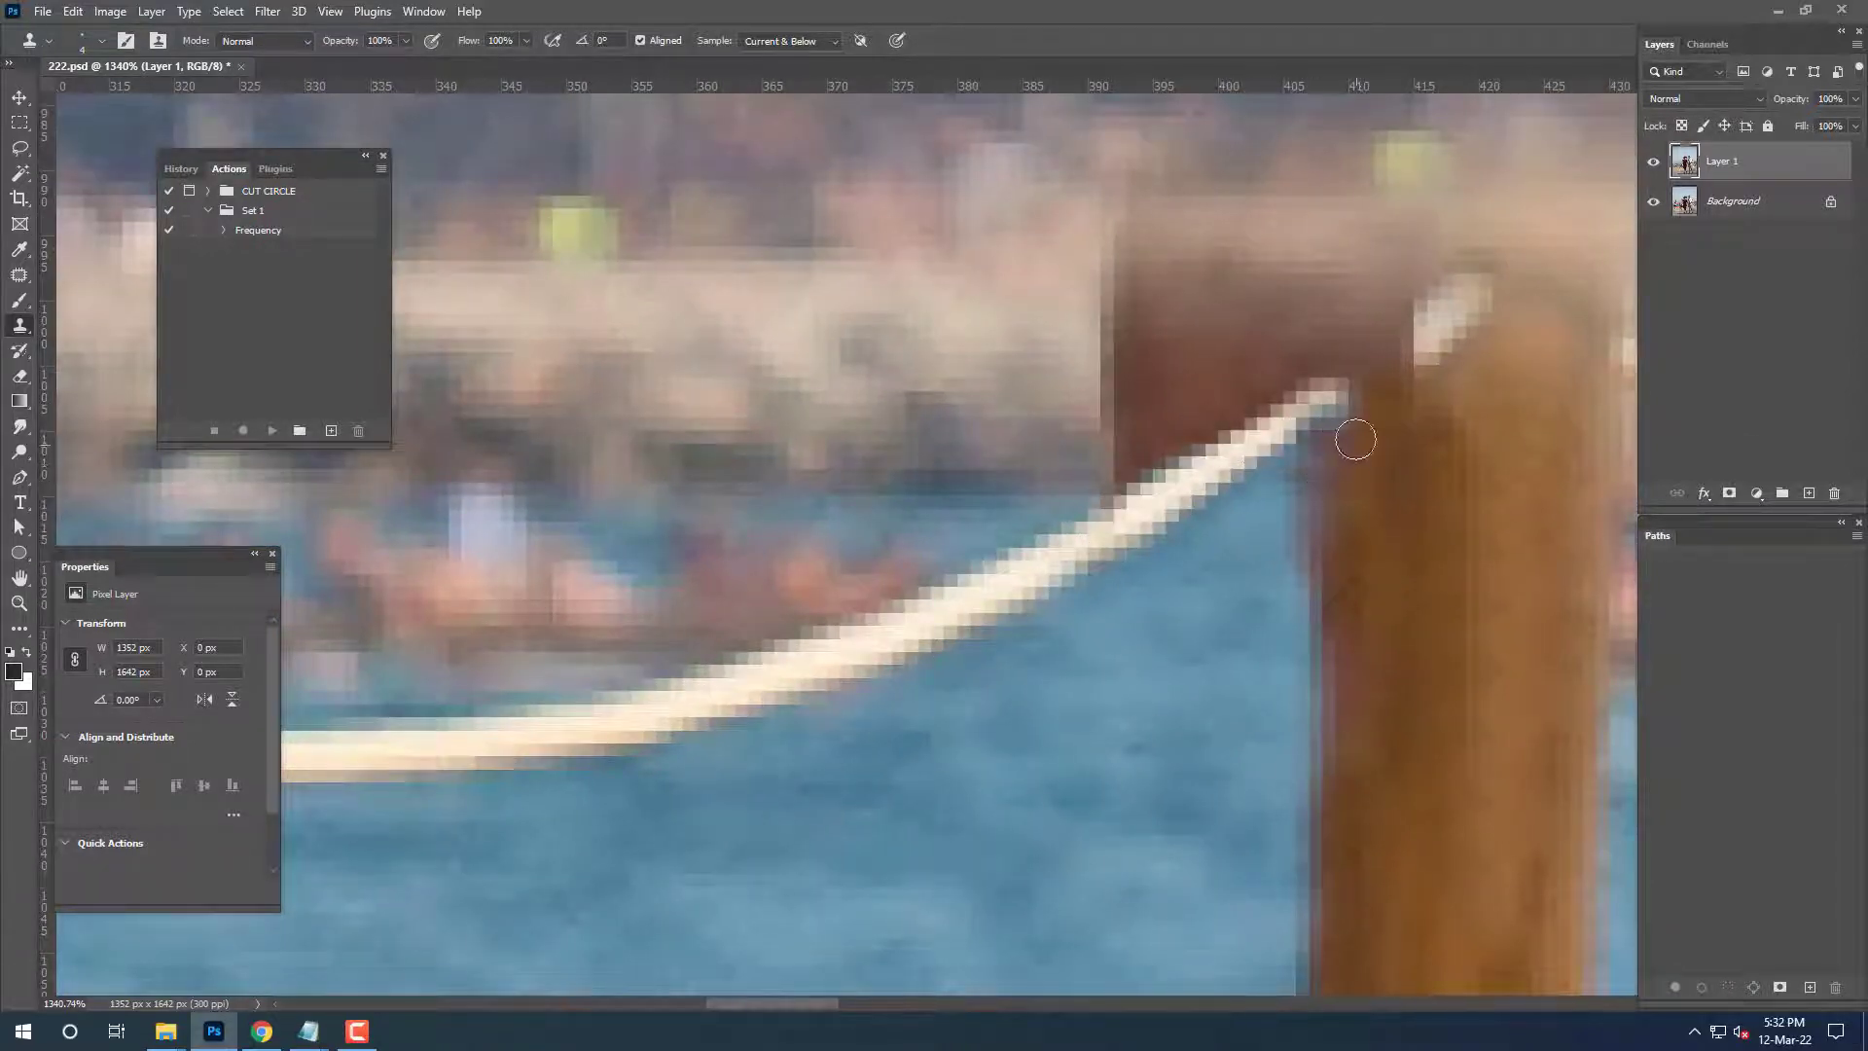
{"action": "left_click_drag", "start_coordinate": [1401, 352], "coordinate": [1030, 588]}
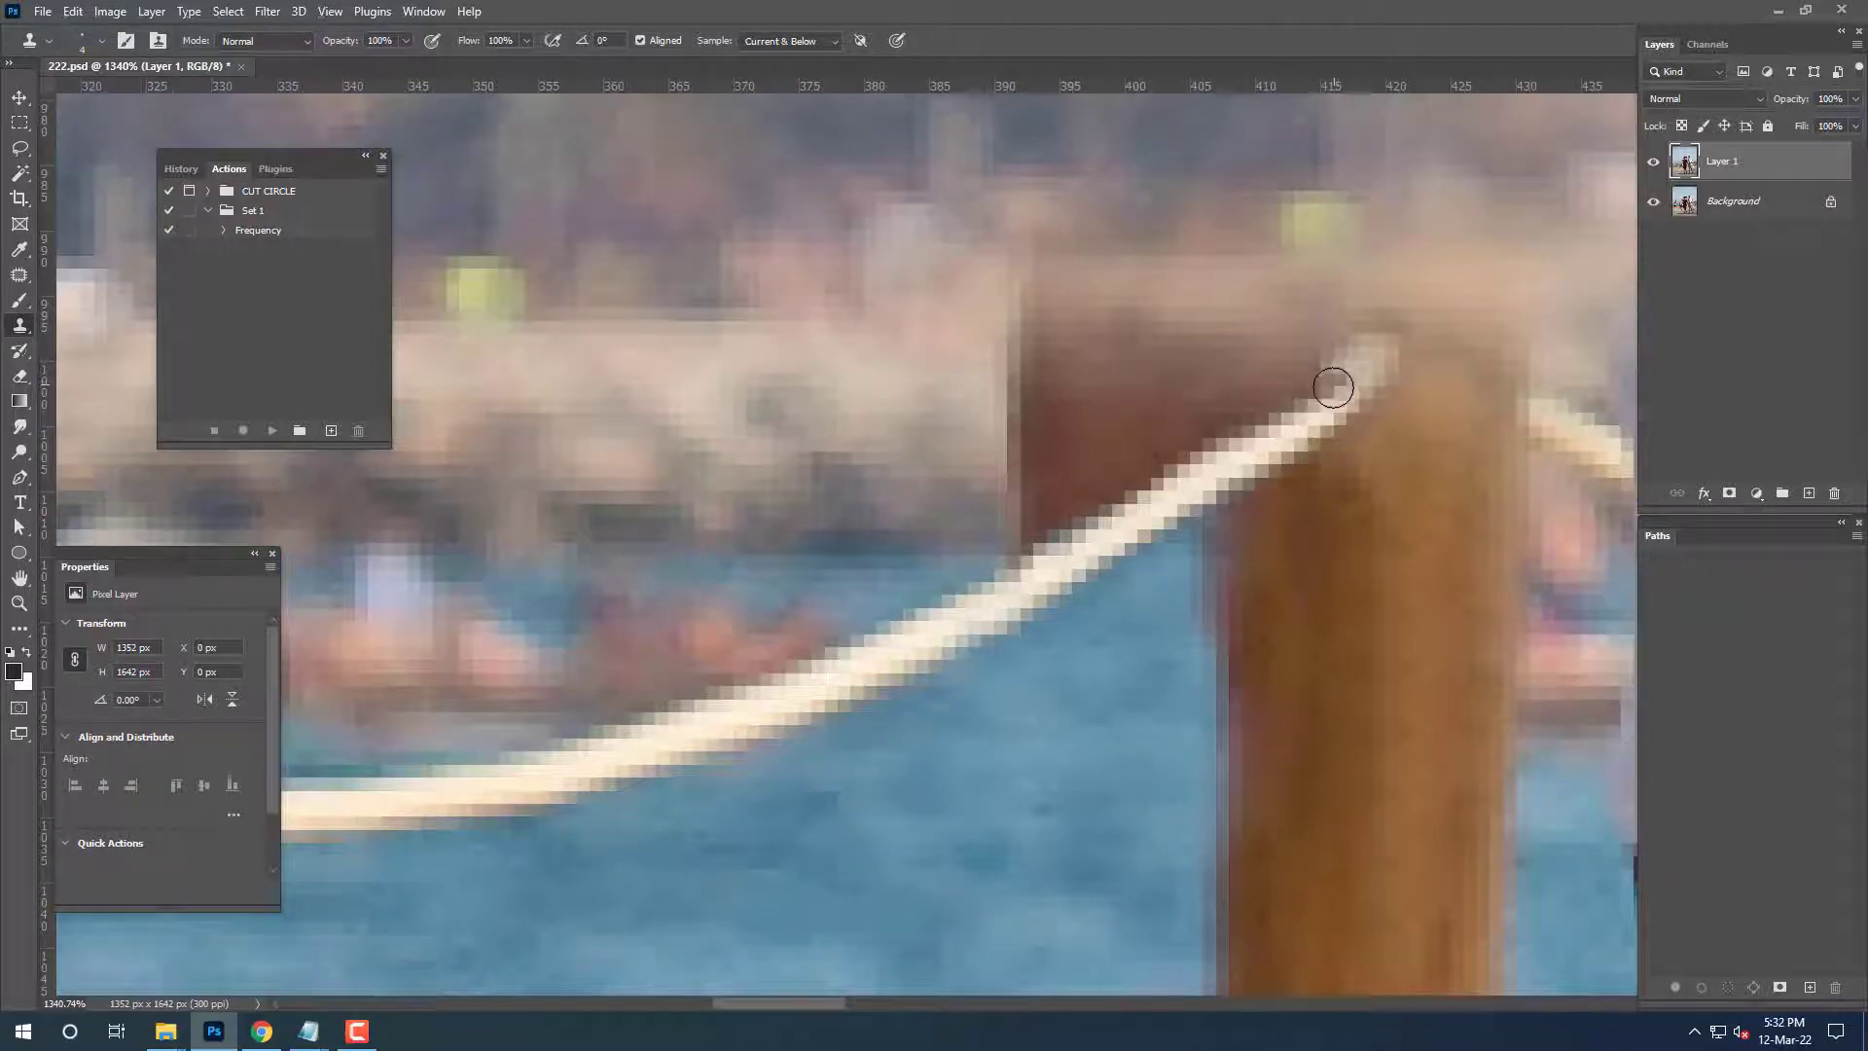
Blend the background beside the post top and just above the rope.
{"action": "left_click_drag", "start_coordinate": [1326, 396], "coordinate": [1357, 532]}
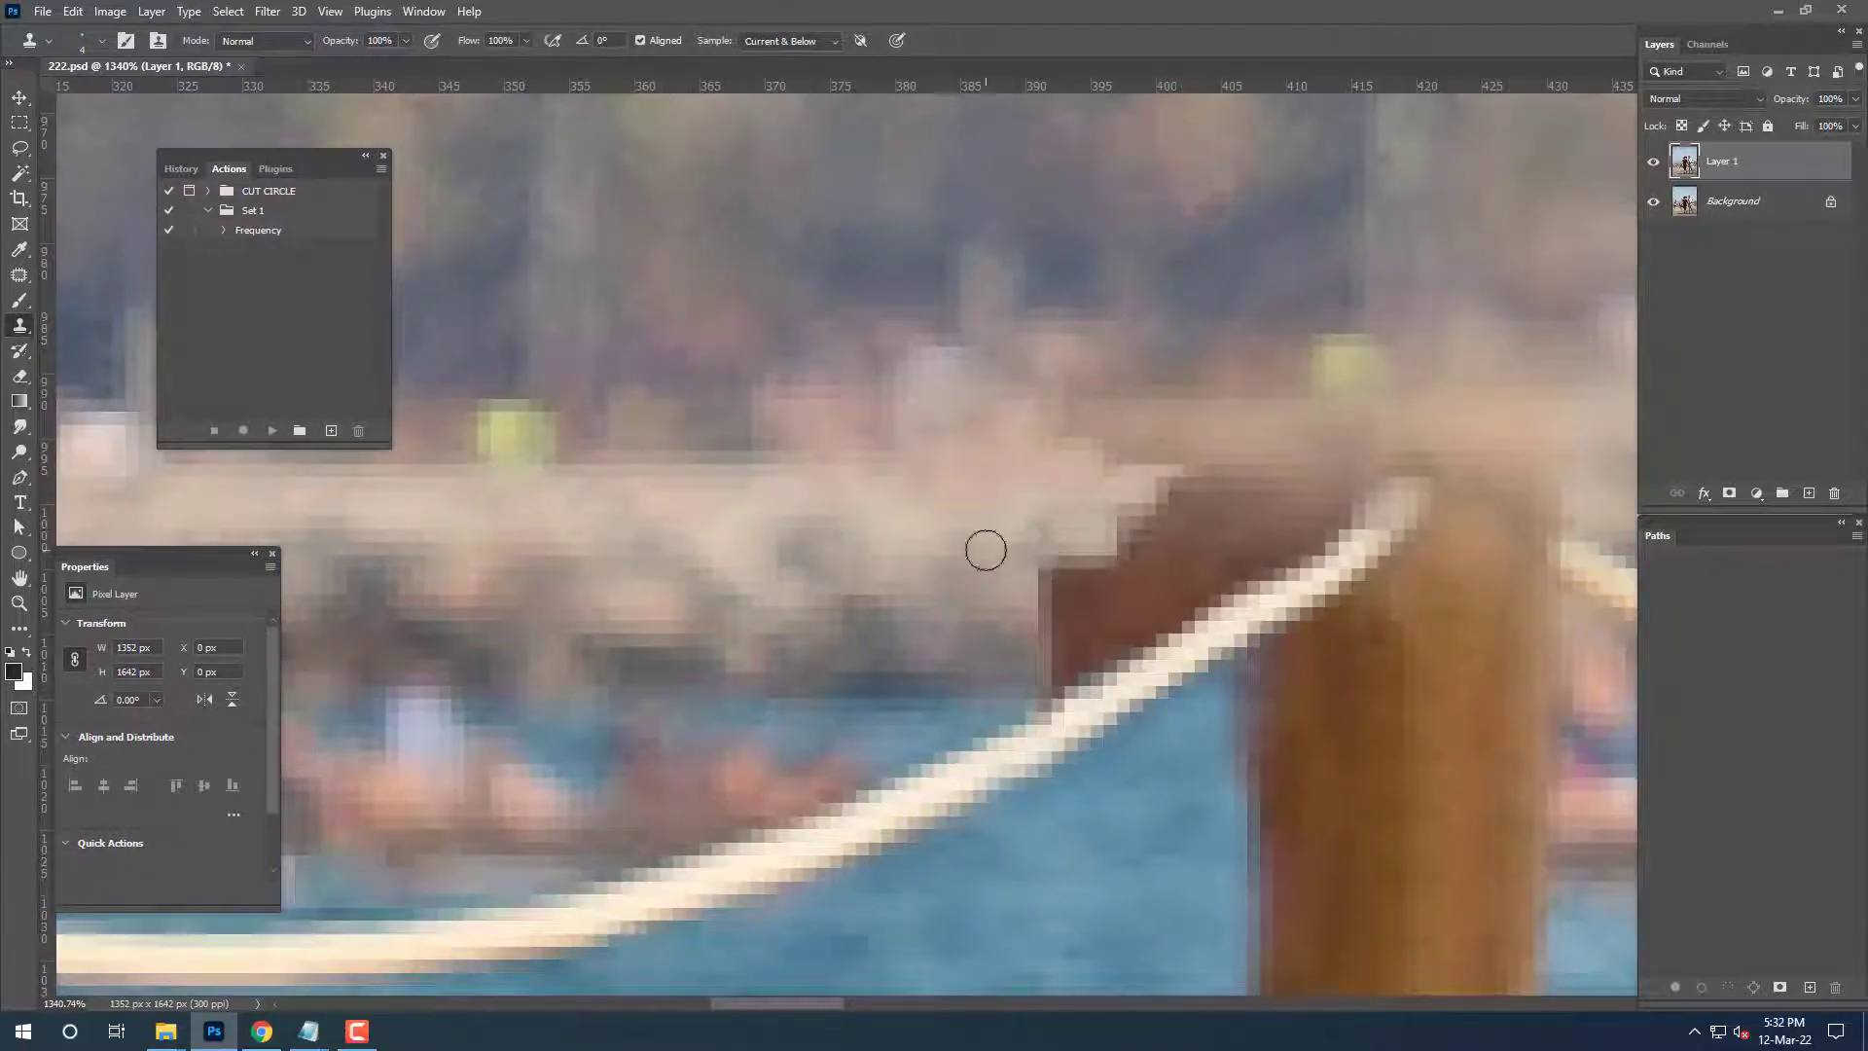
{"action": "mouse_move", "coordinate": [1083, 458]}
{"action": "left_mouse_down"}
{"action": "mouse_move", "coordinate": [1070, 568]}
{"action": "mouse_move", "coordinate": [984, 550]}
{"action": "mouse_move", "coordinate": [988, 613]}
{"action": "mouse_move", "coordinate": [1060, 671]}
{"action": "mouse_move", "coordinate": [1087, 622]}
{"action": "mouse_move", "coordinate": [1273, 509]}
{"action": "mouse_move", "coordinate": [1087, 636]}
{"action": "mouse_move", "coordinate": [1173, 606]}
{"action": "mouse_move", "coordinate": [1070, 672]}
{"action": "mouse_move", "coordinate": [1025, 529]}
{"action": "mouse_move", "coordinate": [1251, 546]}
{"action": "mouse_move", "coordinate": [1017, 644]}
{"action": "mouse_move", "coordinate": [1080, 651]}
{"action": "left_mouse_up"}
{"action": "mouse_move", "coordinate": [1236, 516]}
{"action": "left_mouse_down"}
{"action": "mouse_move", "coordinate": [1242, 564]}
{"action": "mouse_move", "coordinate": [1269, 526]}
{"action": "mouse_move", "coordinate": [1211, 634]}
{"action": "mouse_move", "coordinate": [1251, 534]}
{"action": "mouse_move", "coordinate": [1342, 515]}
{"action": "mouse_move", "coordinate": [1251, 529]}
{"action": "mouse_move", "coordinate": [1279, 566]}
{"action": "left_mouse_up"}
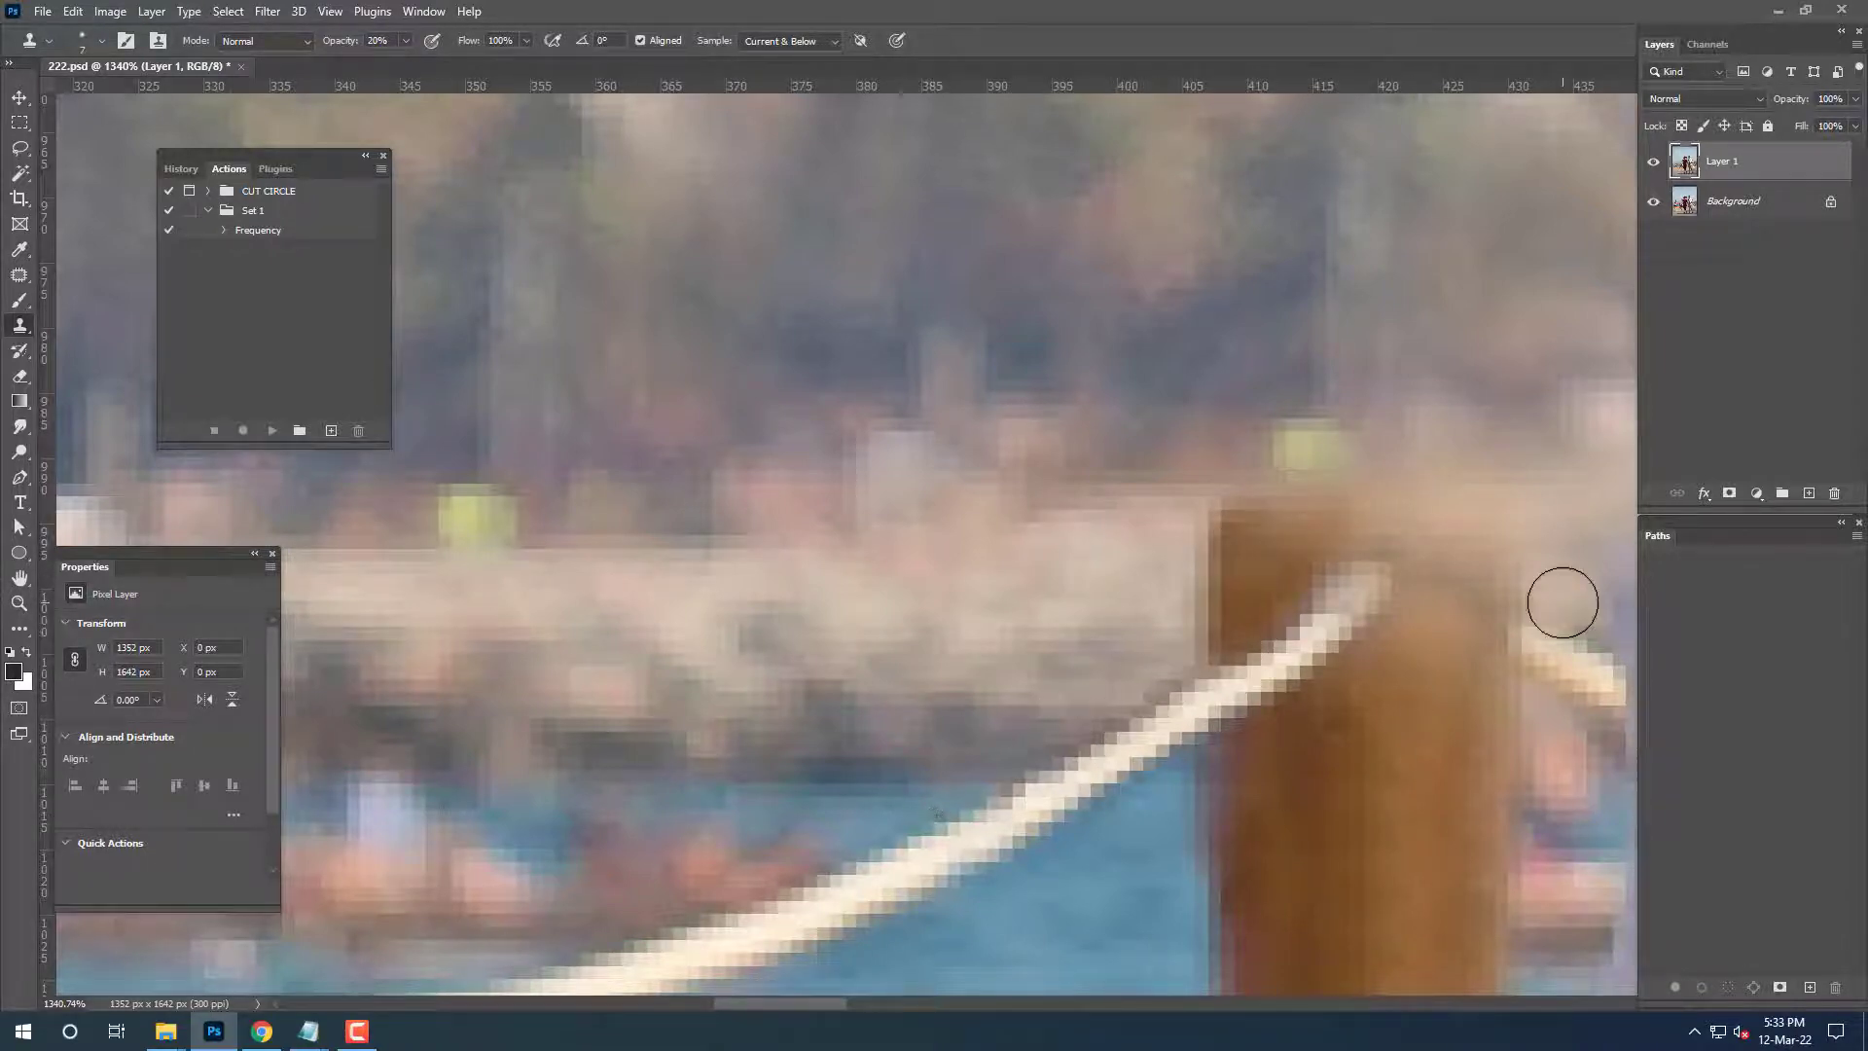
{"action": "scroll", "coordinate": [1560, 596], "scroll_direction": "down", "scroll_amount": 5}
{"action": "scroll", "coordinate": [1122, 809], "scroll_direction": "up", "scroll_amount": 3}
{"action": "scroll", "coordinate": [1123, 809], "scroll_direction": "up", "scroll_amount": 2}
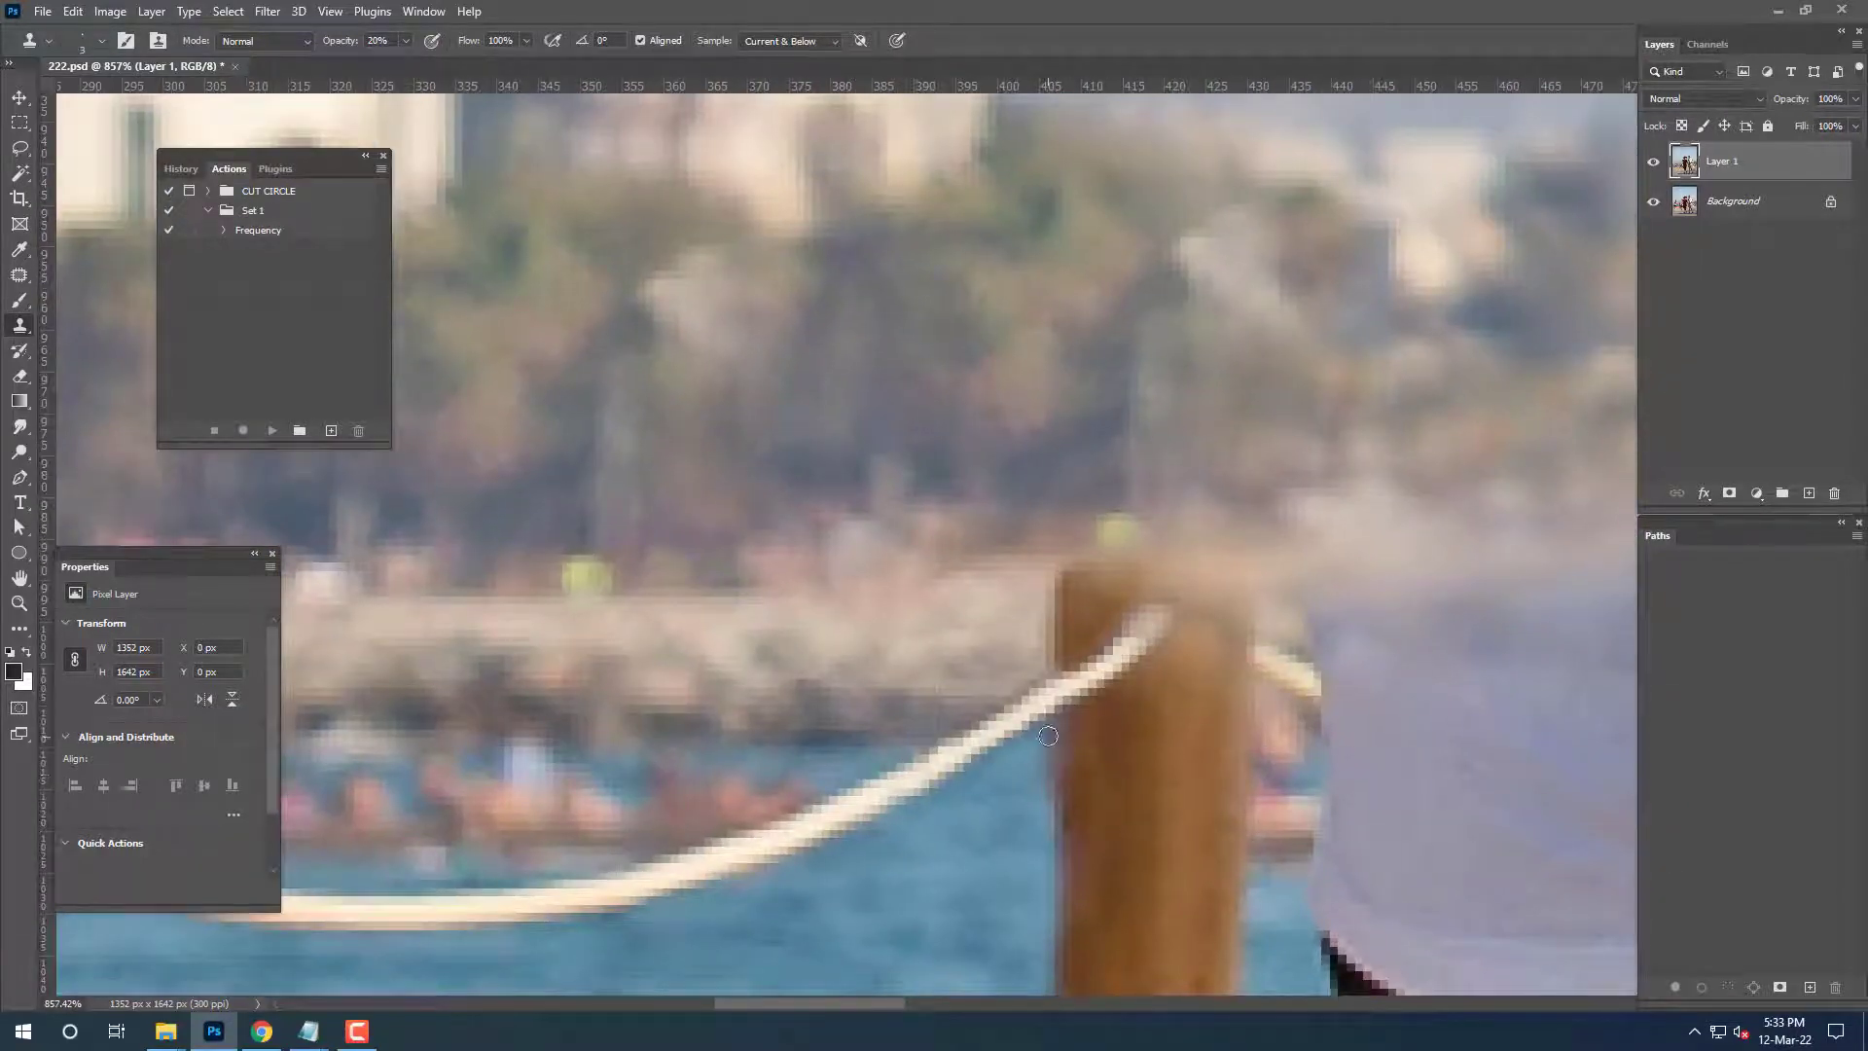
{"action": "scroll", "coordinate": [1017, 738], "scroll_direction": "up", "scroll_amount": 3}
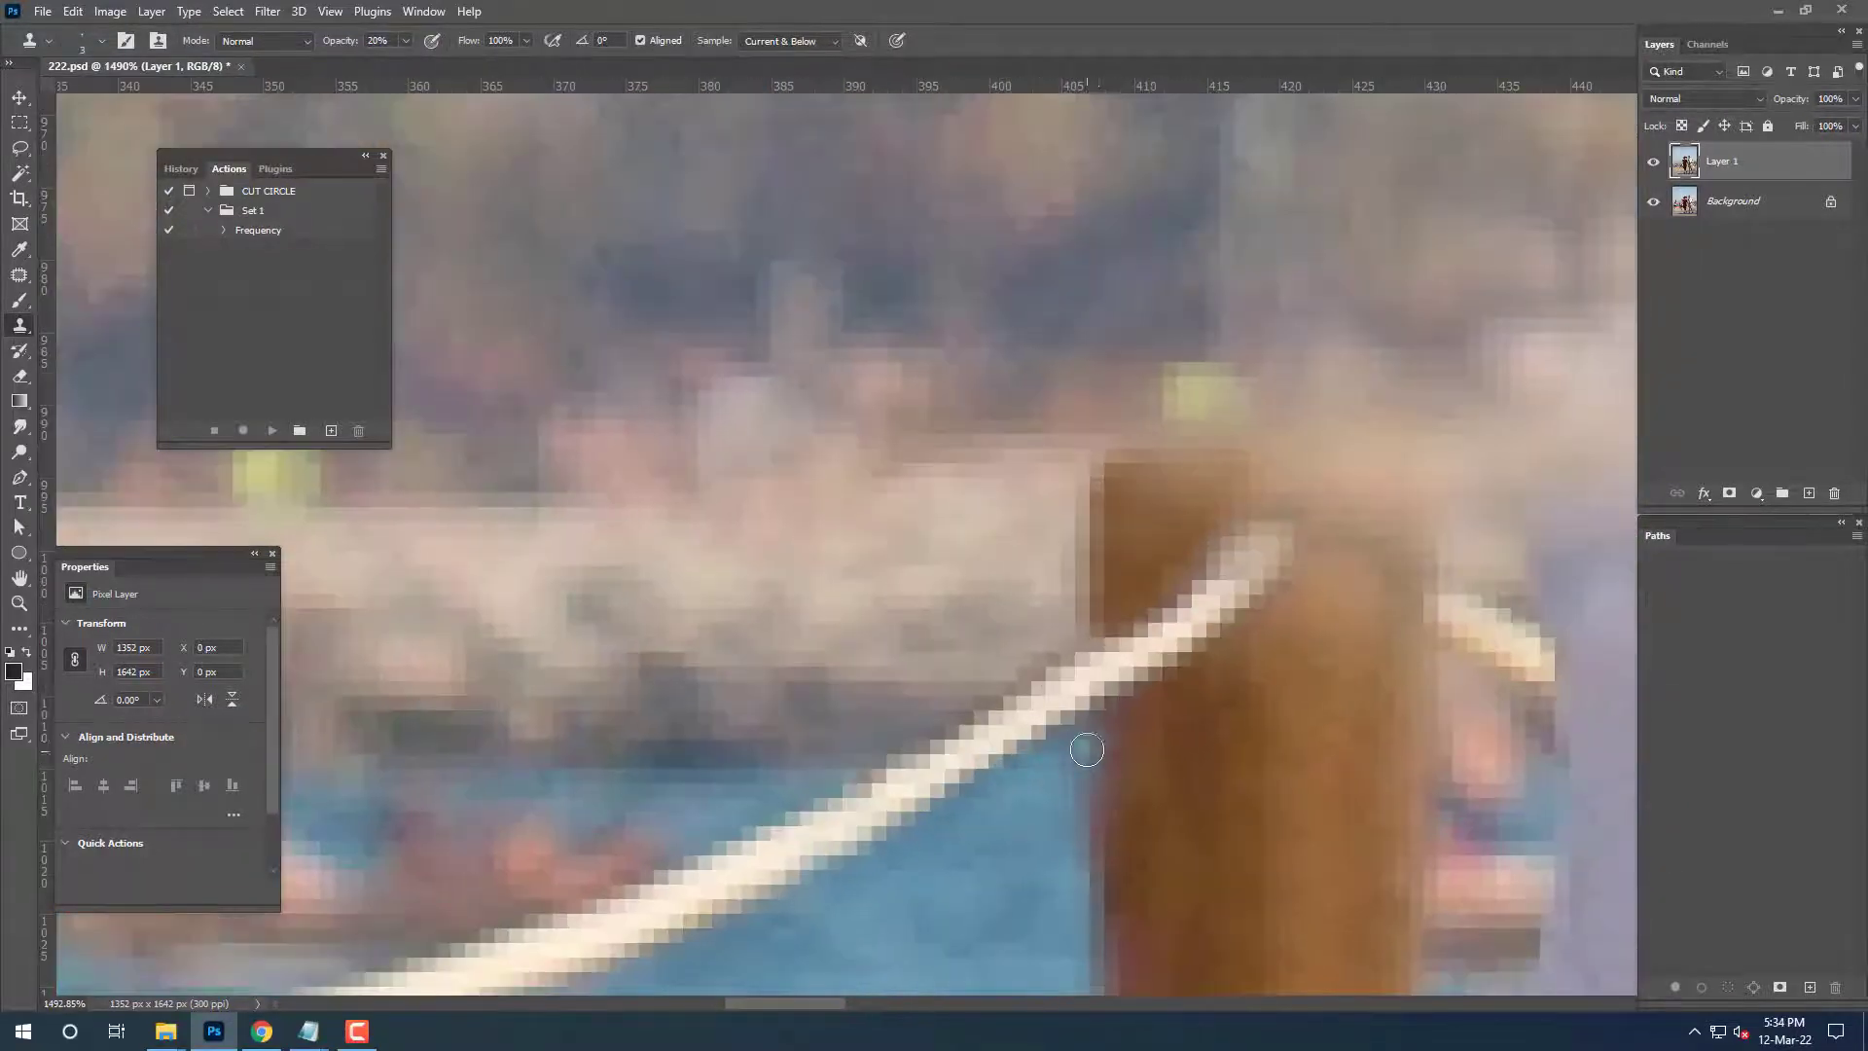
{"action": "scroll", "coordinate": [1104, 865], "scroll_direction": "down", "scroll_amount": 3}
{"action": "scroll", "coordinate": [1117, 655], "scroll_direction": "up", "scroll_amount": 3}
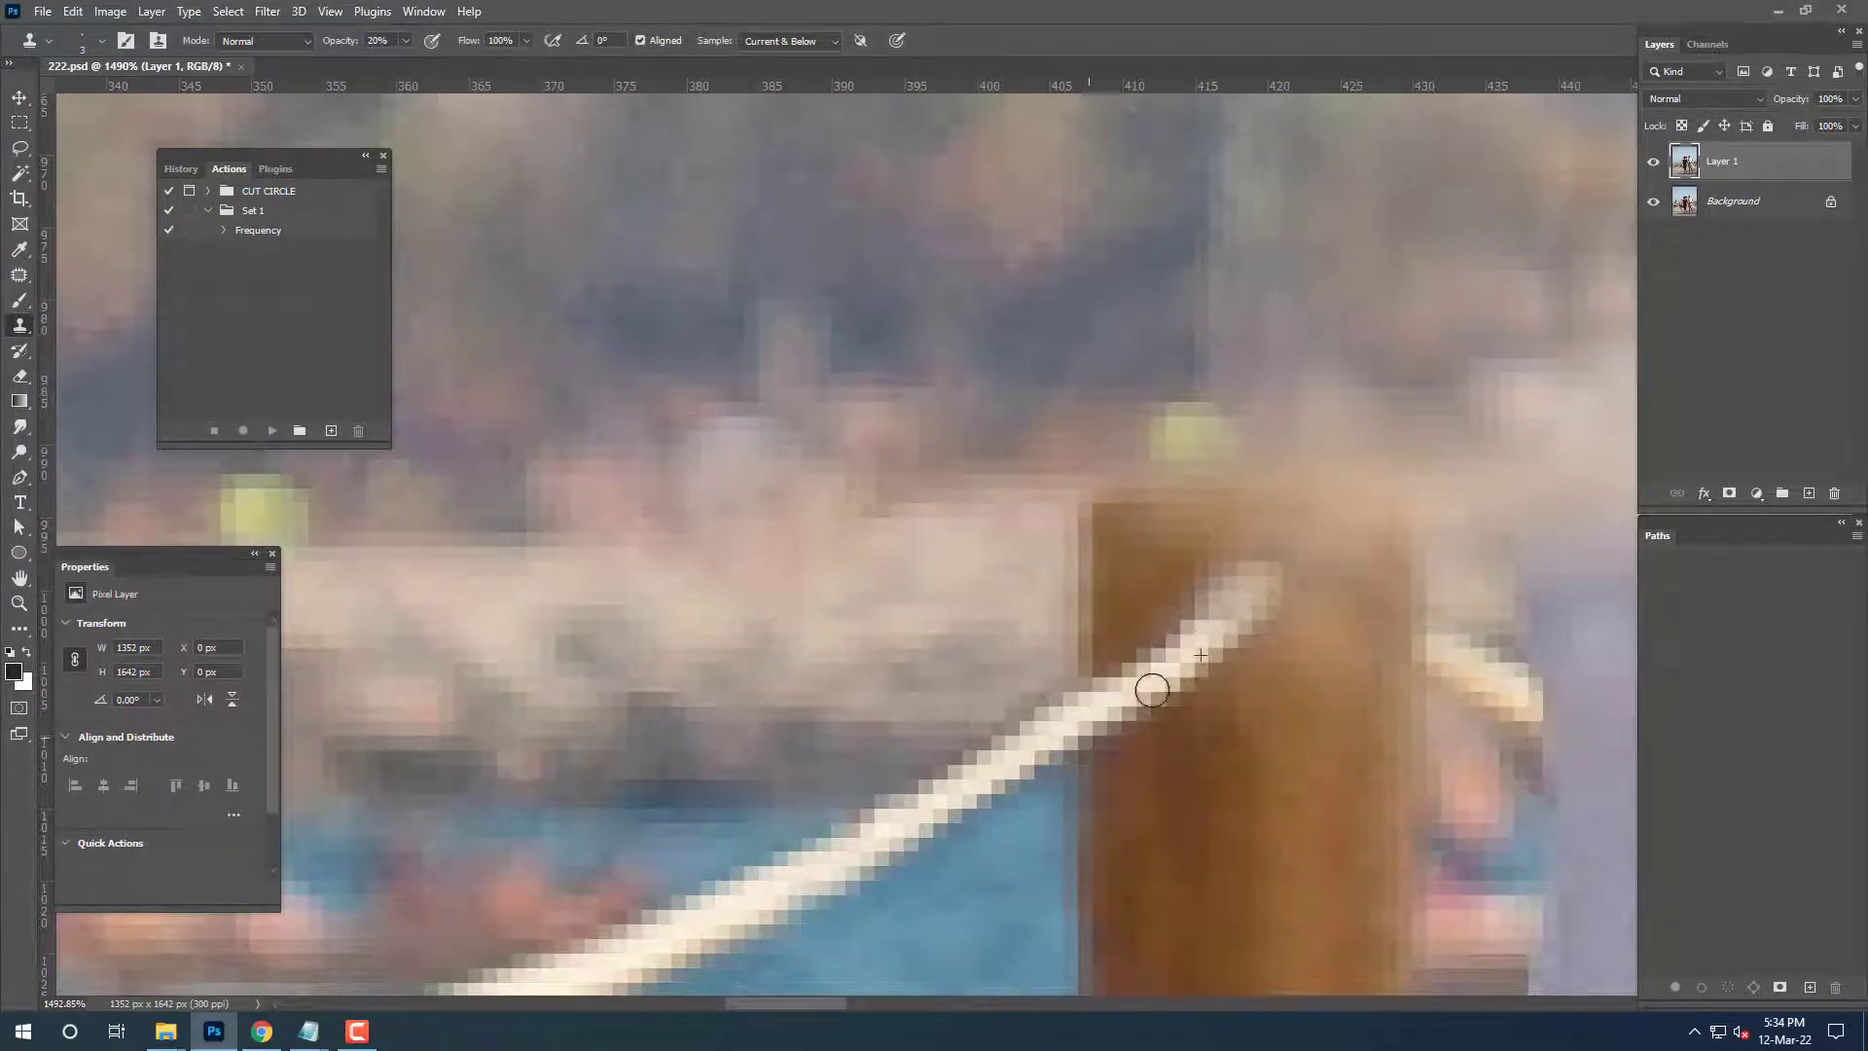
{"action": "scroll", "coordinate": [1151, 690], "scroll_direction": "down", "scroll_amount": 3}
{"action": "scroll", "coordinate": [1183, 762], "scroll_direction": "up", "scroll_amount": 3}
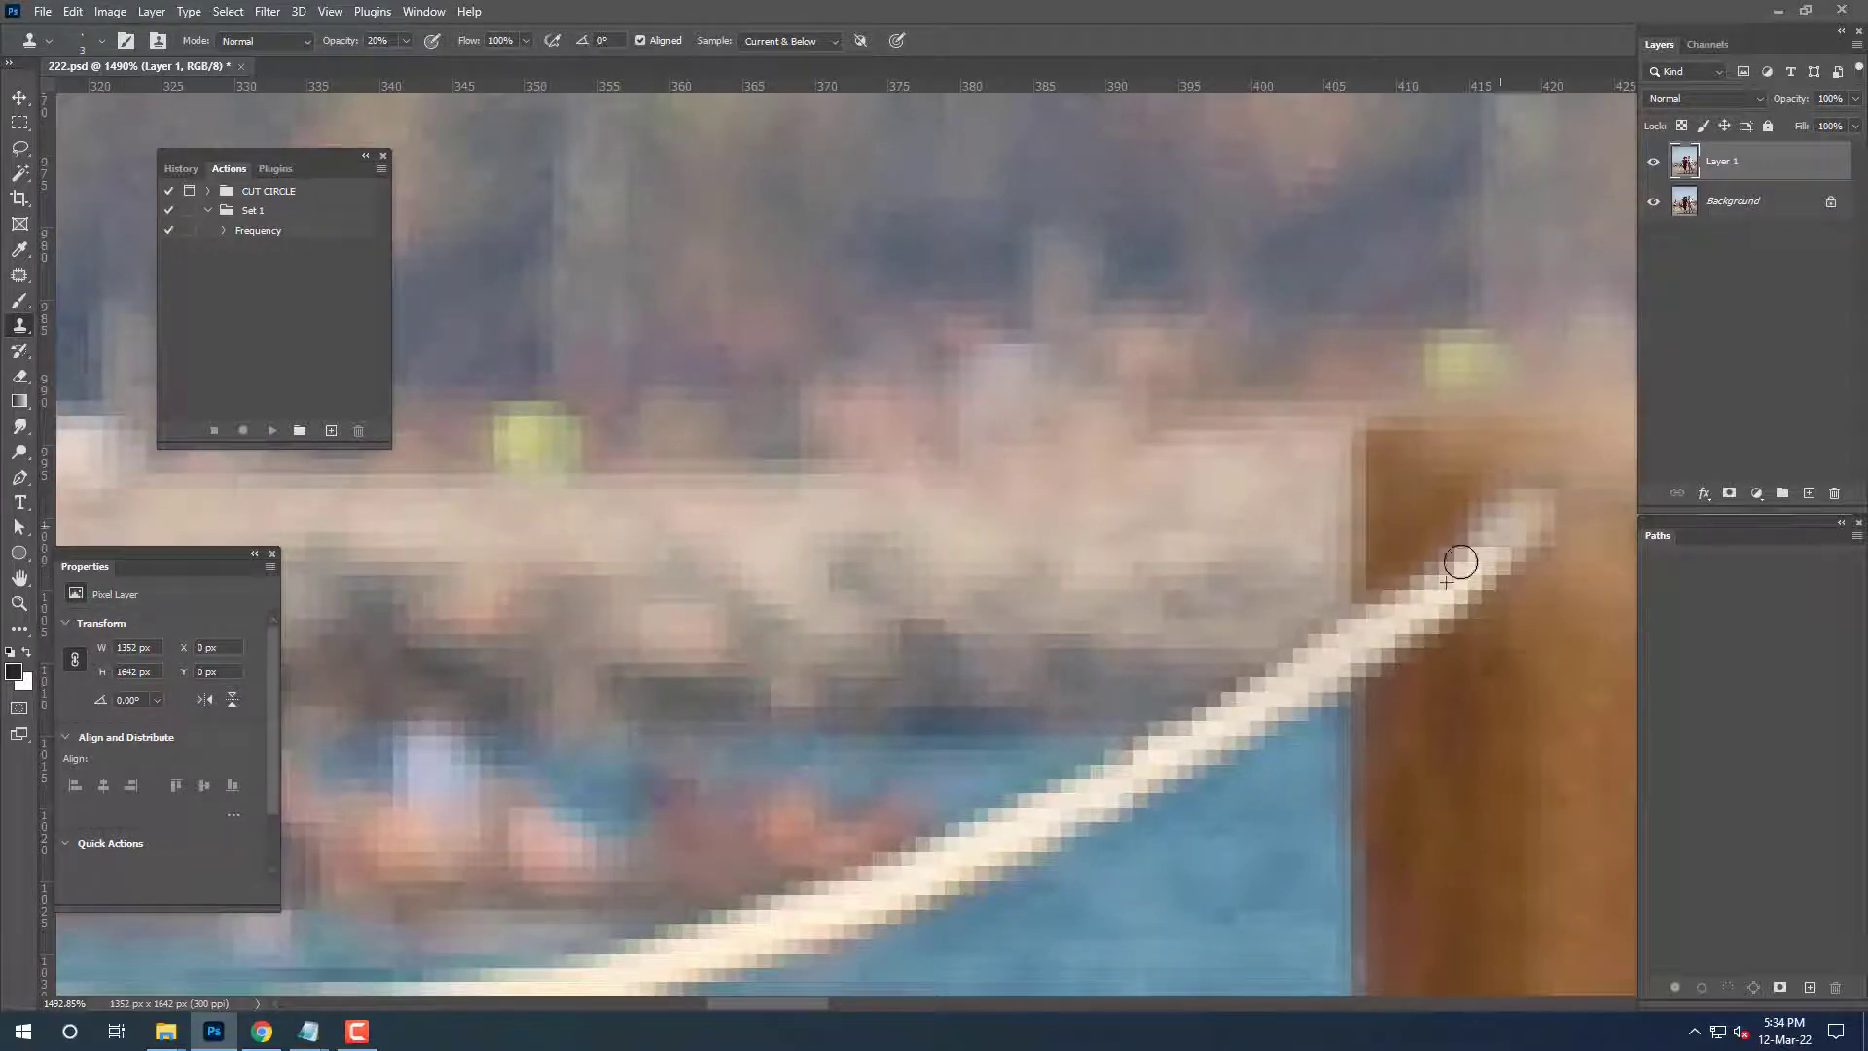
{"action": "scroll", "coordinate": [1138, 748], "scroll_direction": "down", "scroll_amount": 3}
{"action": "scroll", "coordinate": [1333, 742], "scroll_direction": "down", "scroll_amount": 2}
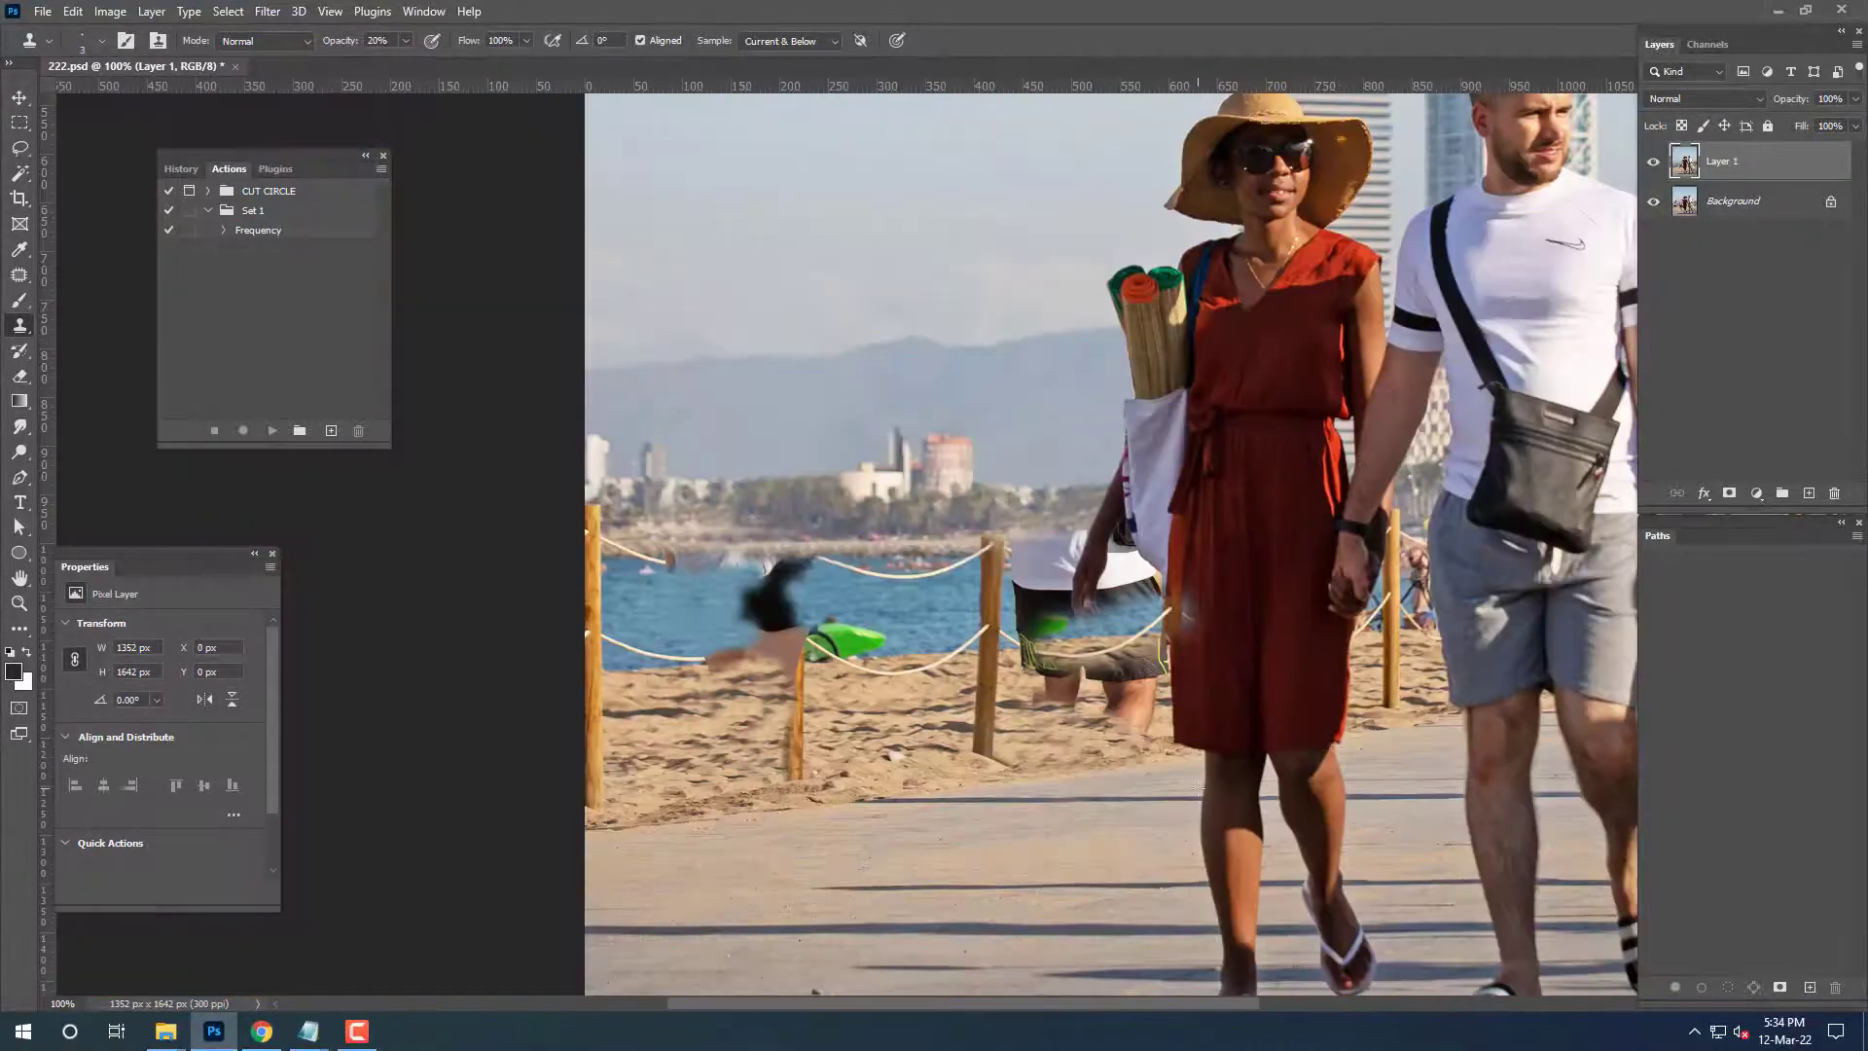
Clone water over the dark walker near the kayak at 100% opacity.
{"action": "scroll", "coordinate": [875, 613], "scroll_direction": "up", "scroll_amount": 2}
{"action": "scroll", "coordinate": [1012, 749], "scroll_direction": "up", "scroll_amount": 1}
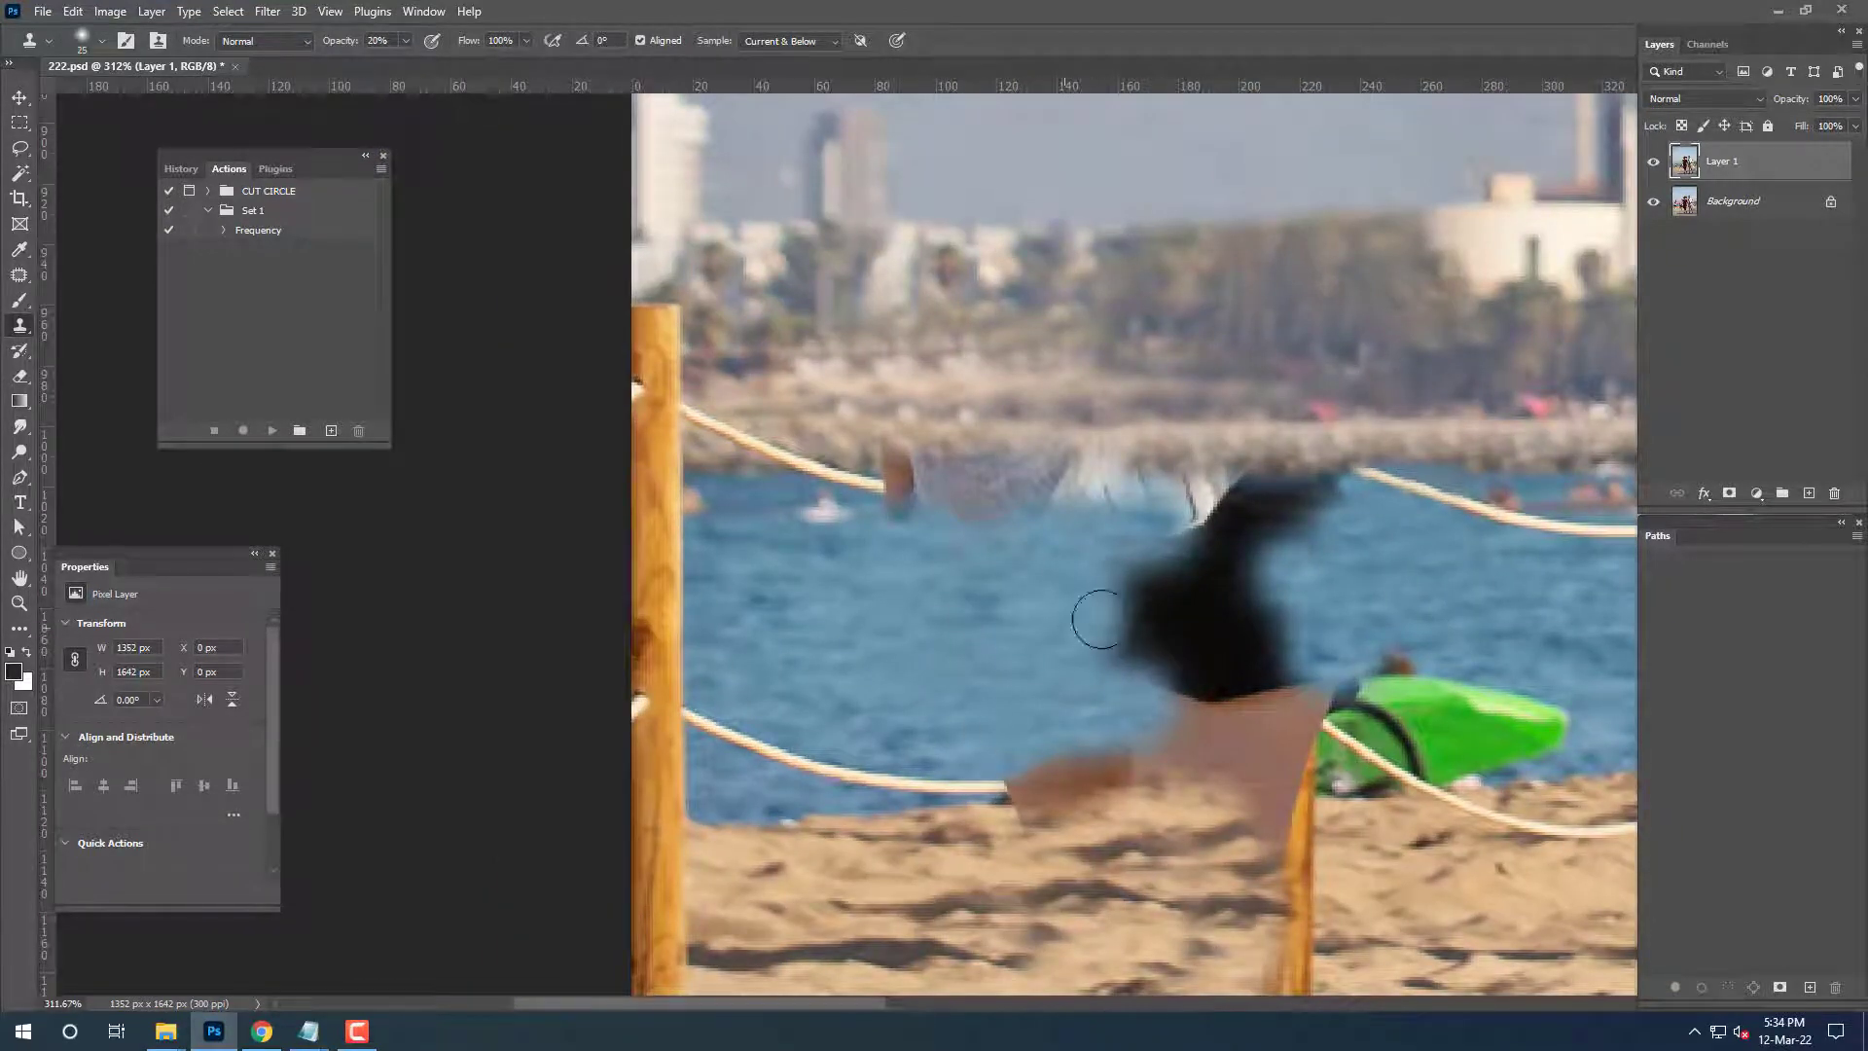
{"action": "mouse_move", "coordinate": [1099, 618]}
{"action": "left_mouse_down"}
{"action": "mouse_move", "coordinate": [1242, 584]}
{"action": "mouse_move", "coordinate": [1216, 617]}
{"action": "mouse_move", "coordinate": [1243, 617]}
{"action": "left_mouse_up"}
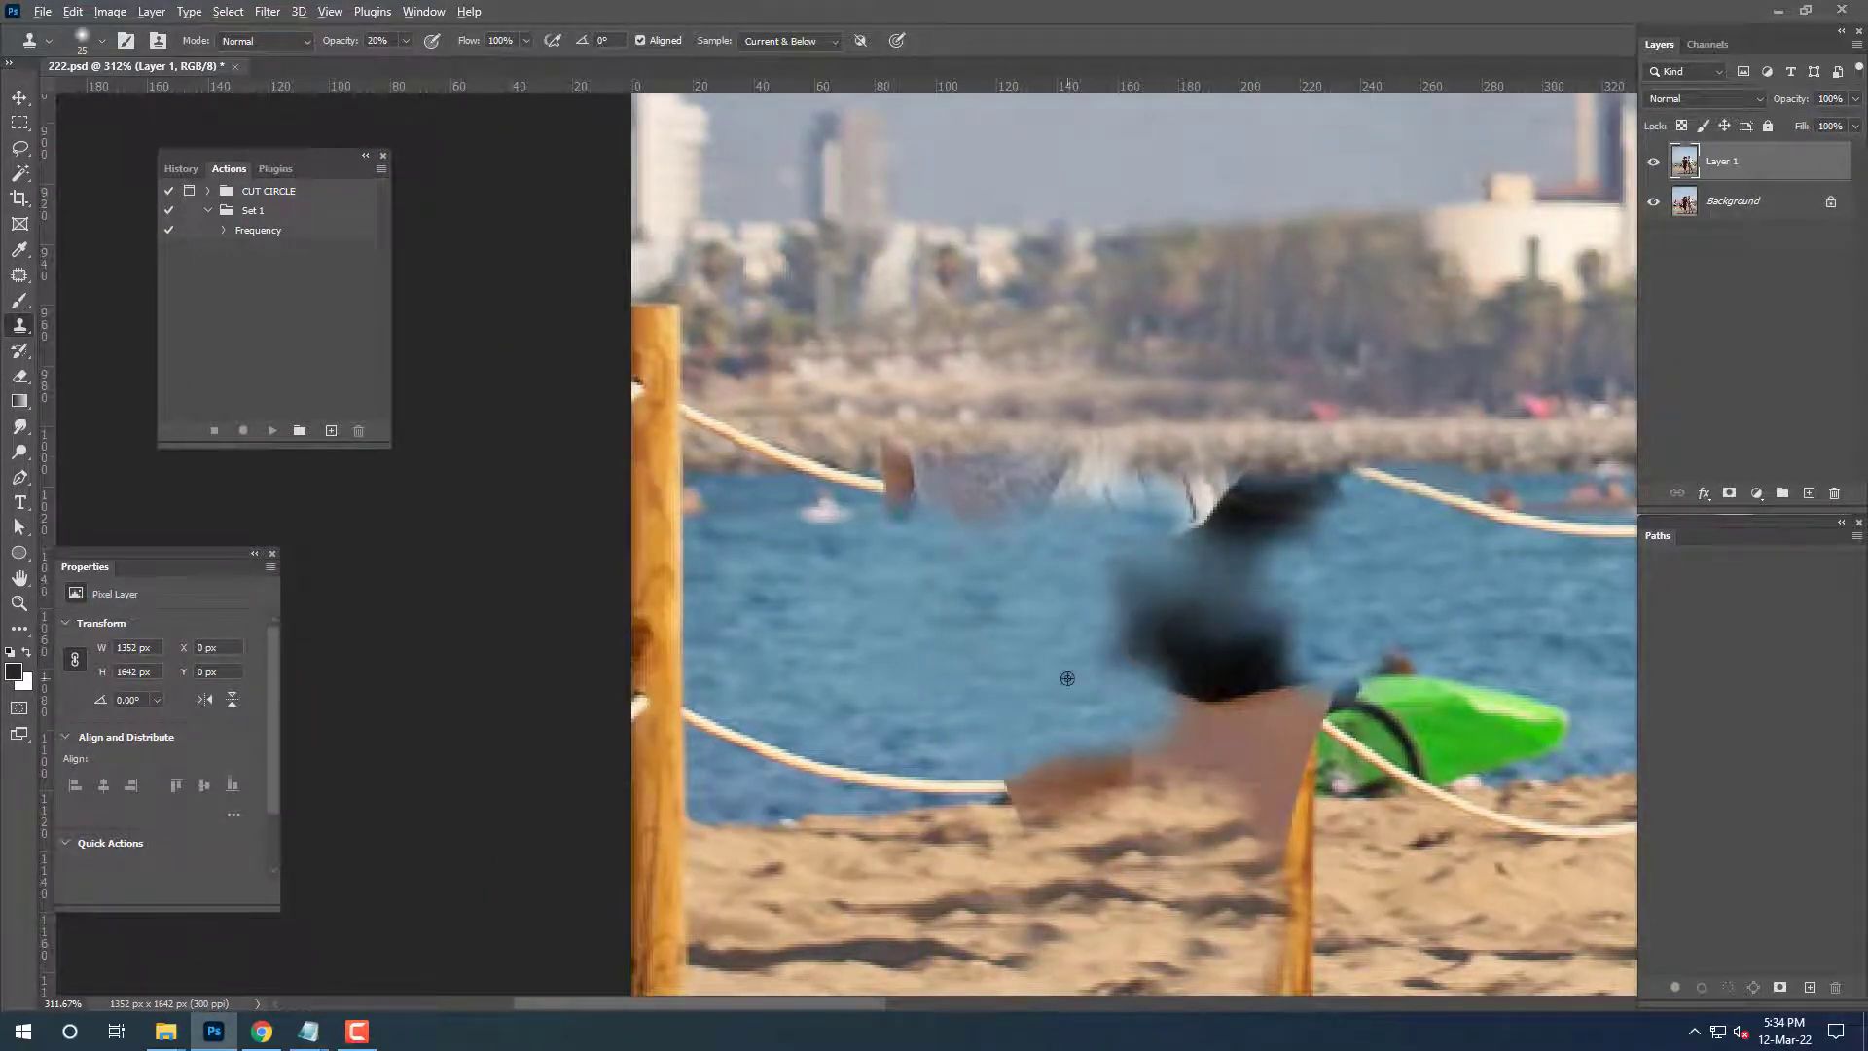
{"action": "left_click_drag", "start_coordinate": [1216, 681], "coordinate": [1175, 571]}
{"action": "key", "text": "0"}
{"action": "scroll", "coordinate": [1175, 571], "scroll_direction": "right", "scroll_amount": 5}
{"action": "mouse_move", "coordinate": [973, 671]}
{"action": "left_mouse_down"}
{"action": "mouse_move", "coordinate": [926, 697]}
{"action": "mouse_move", "coordinate": [909, 763]}
{"action": "mouse_move", "coordinate": [876, 681]}
{"action": "mouse_move", "coordinate": [1014, 583]}
{"action": "mouse_move", "coordinate": [905, 574]}
{"action": "mouse_move", "coordinate": [826, 681]}
{"action": "mouse_move", "coordinate": [933, 603]}
{"action": "mouse_move", "coordinate": [852, 646]}
{"action": "left_mouse_up"}
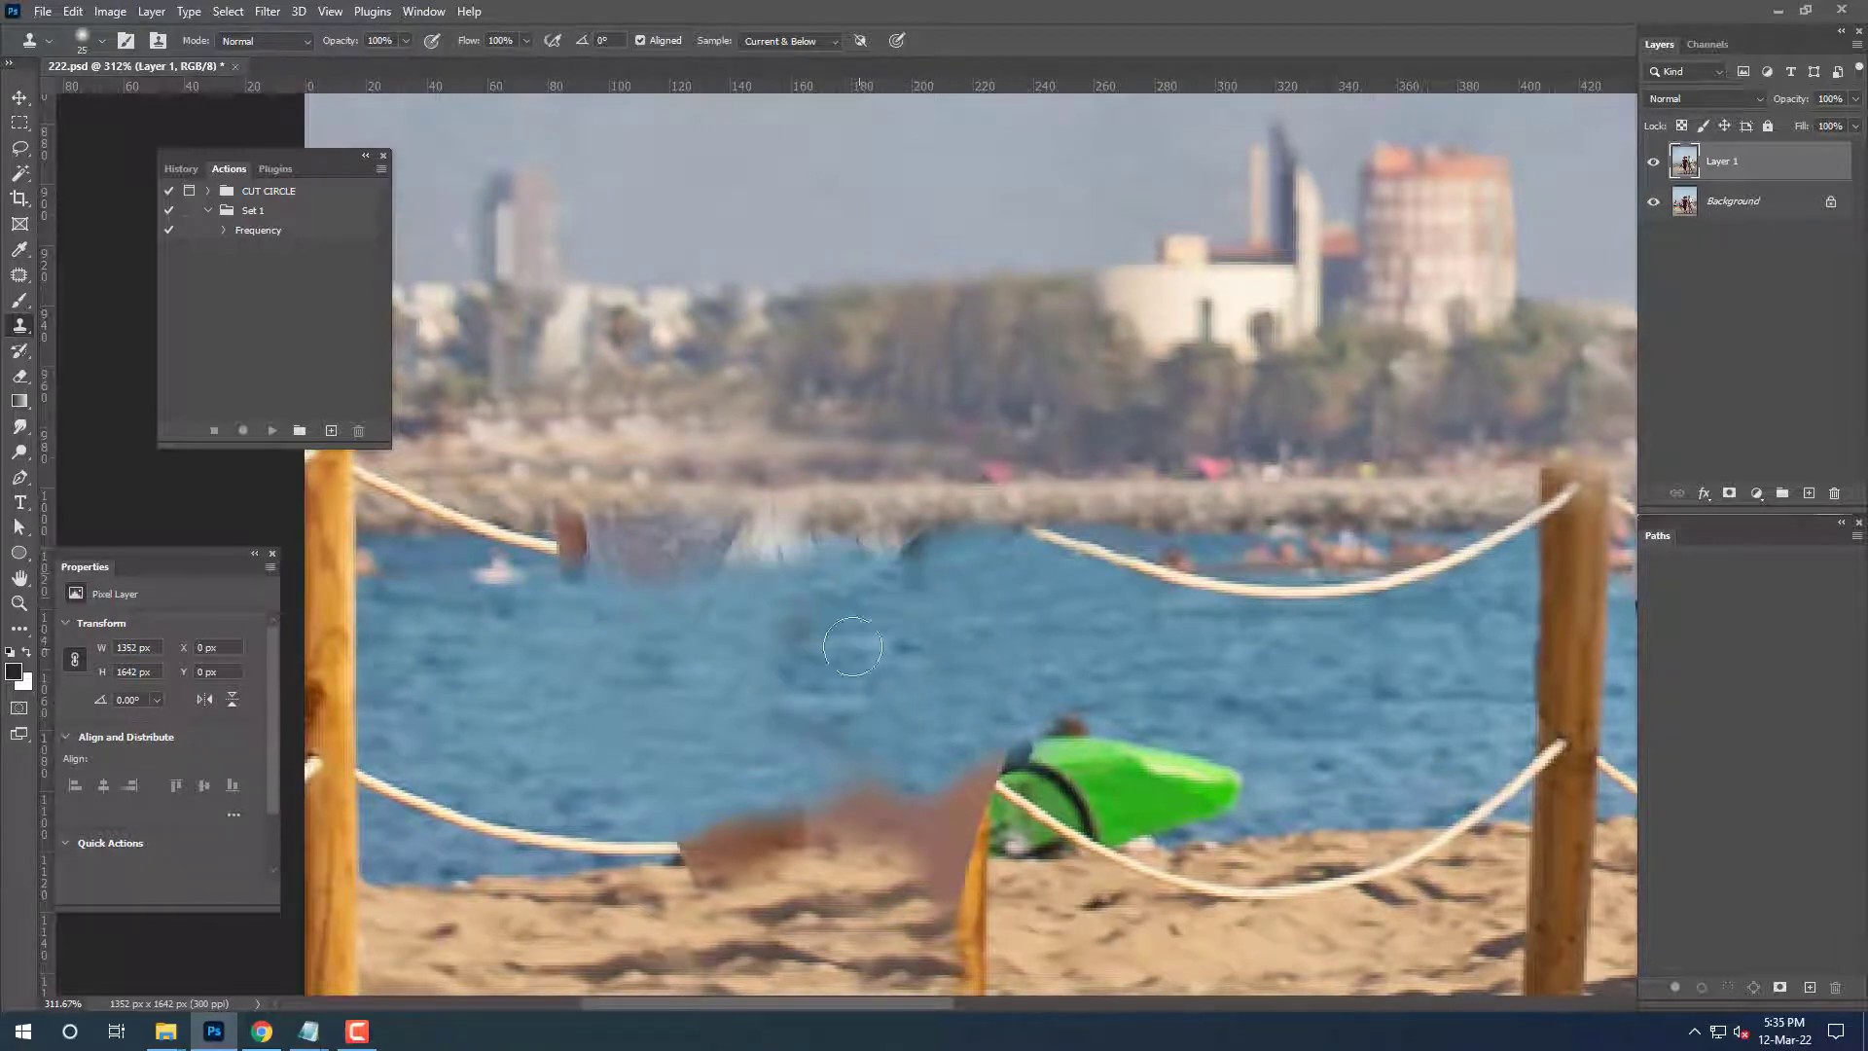
{"action": "left_click", "coordinate": [1218, 655], "text": "alt"}
{"action": "mouse_move", "coordinate": [720, 661]}
{"action": "left_mouse_down"}
{"action": "mouse_move", "coordinate": [923, 680]}
{"action": "mouse_move", "coordinate": [688, 700]}
{"action": "mouse_move", "coordinate": [916, 639]}
{"action": "left_mouse_up"}
Cover the white splash by the upper rope with stone texture.
{"action": "scroll", "coordinate": [923, 680], "scroll_direction": "down", "scroll_amount": 2}
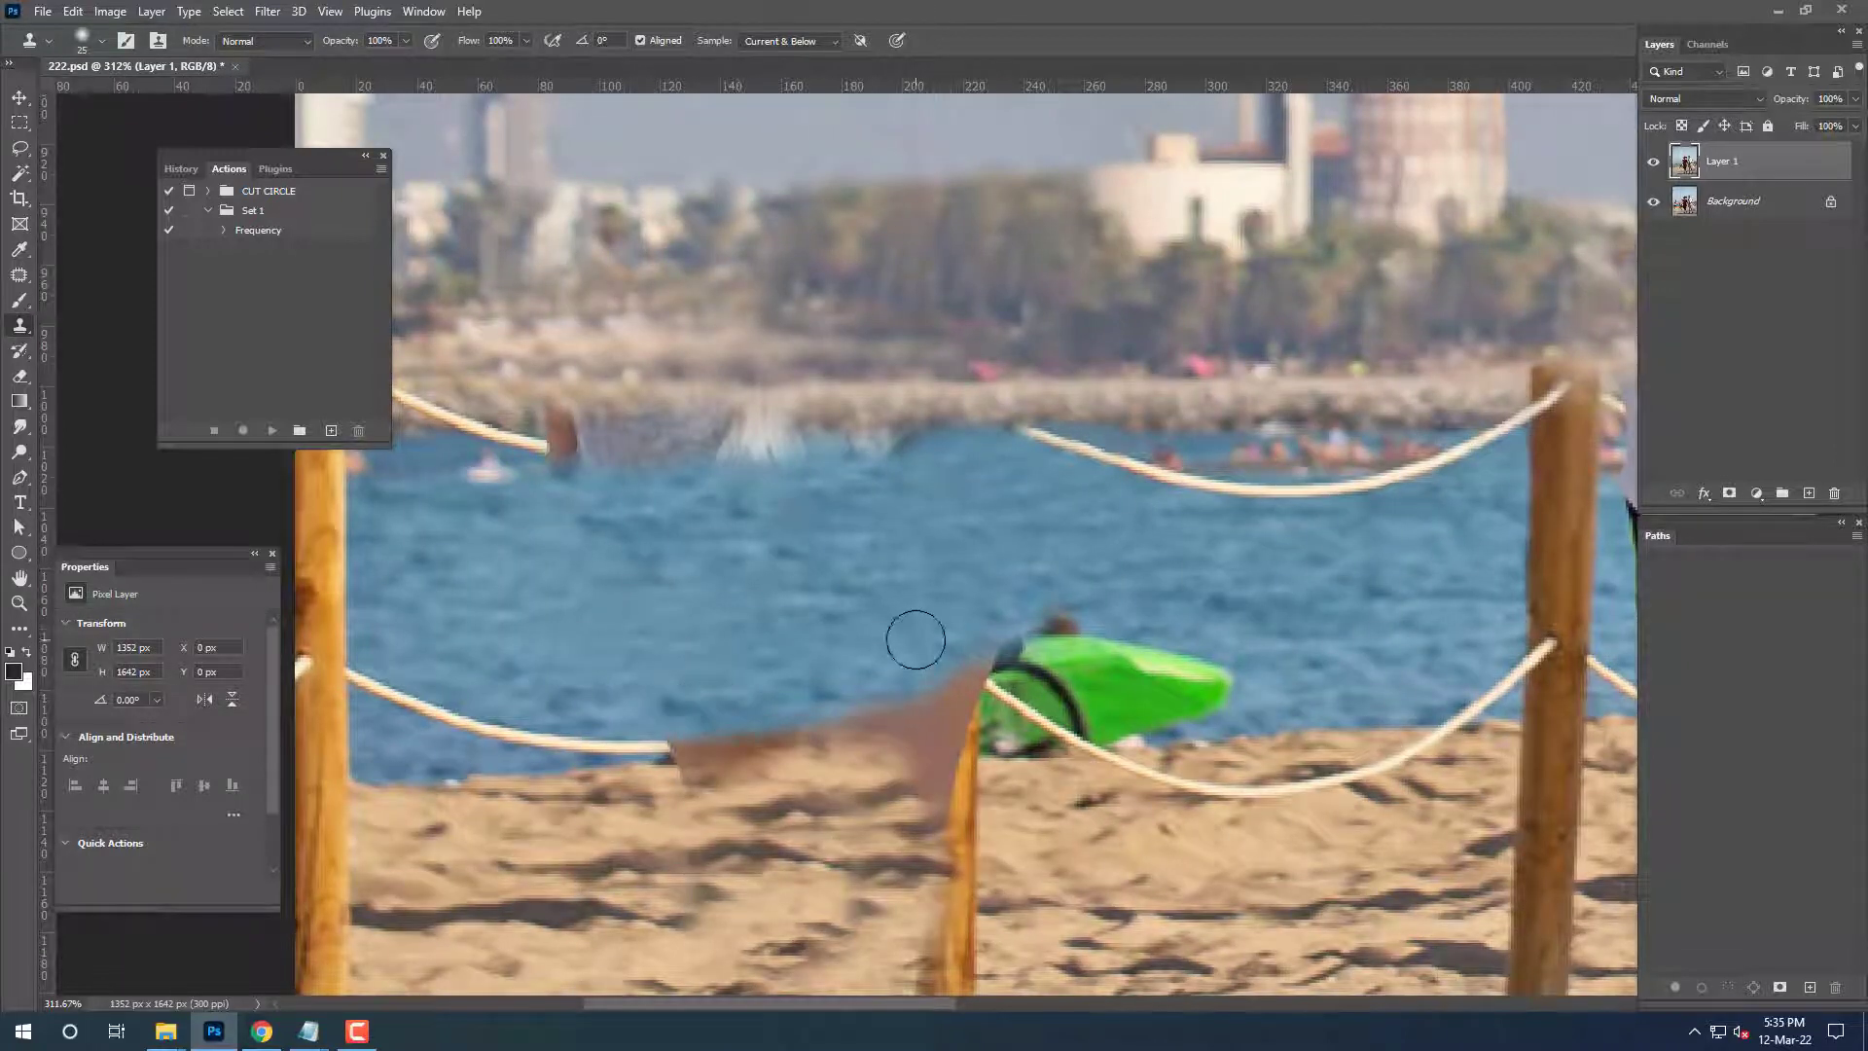
{"action": "left_click_drag", "start_coordinate": [557, 505], "coordinate": [951, 613]}
{"action": "scroll", "coordinate": [973, 623], "scroll_direction": "up", "scroll_amount": 2}
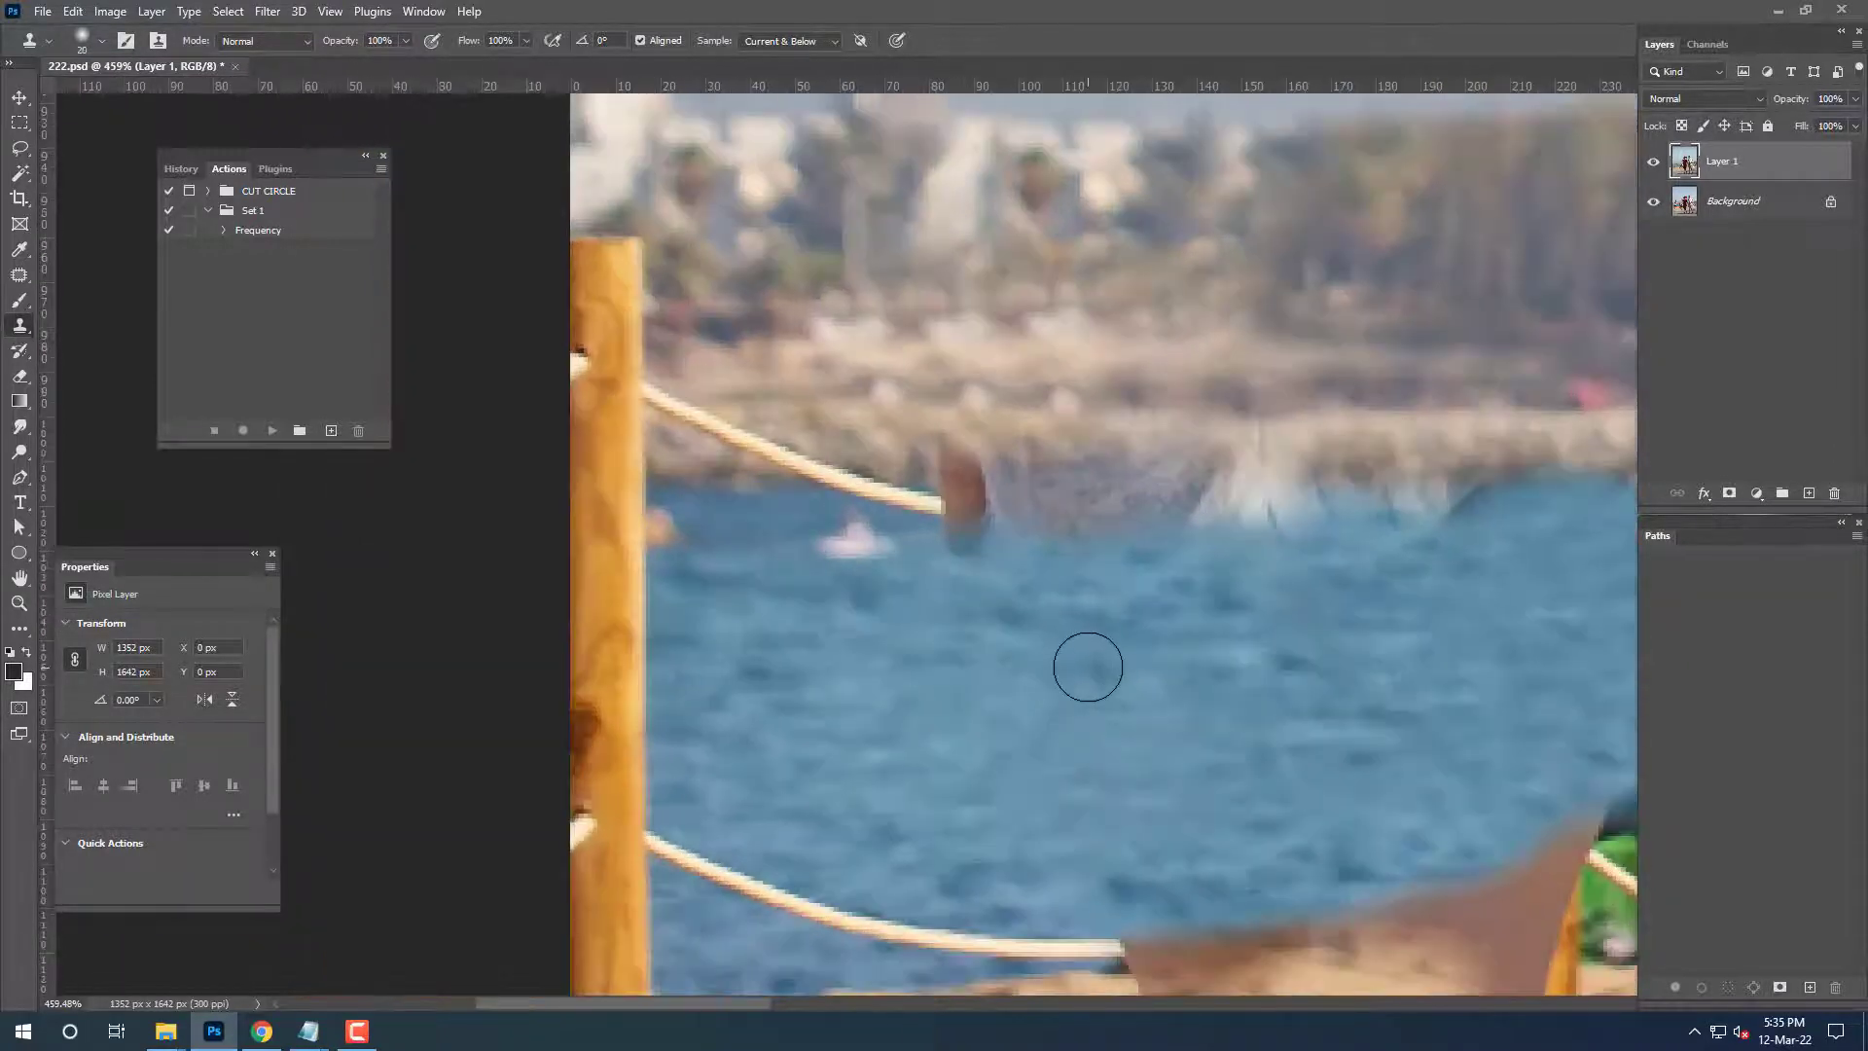
{"action": "left_click_drag", "start_coordinate": [1320, 553], "coordinate": [961, 660]}
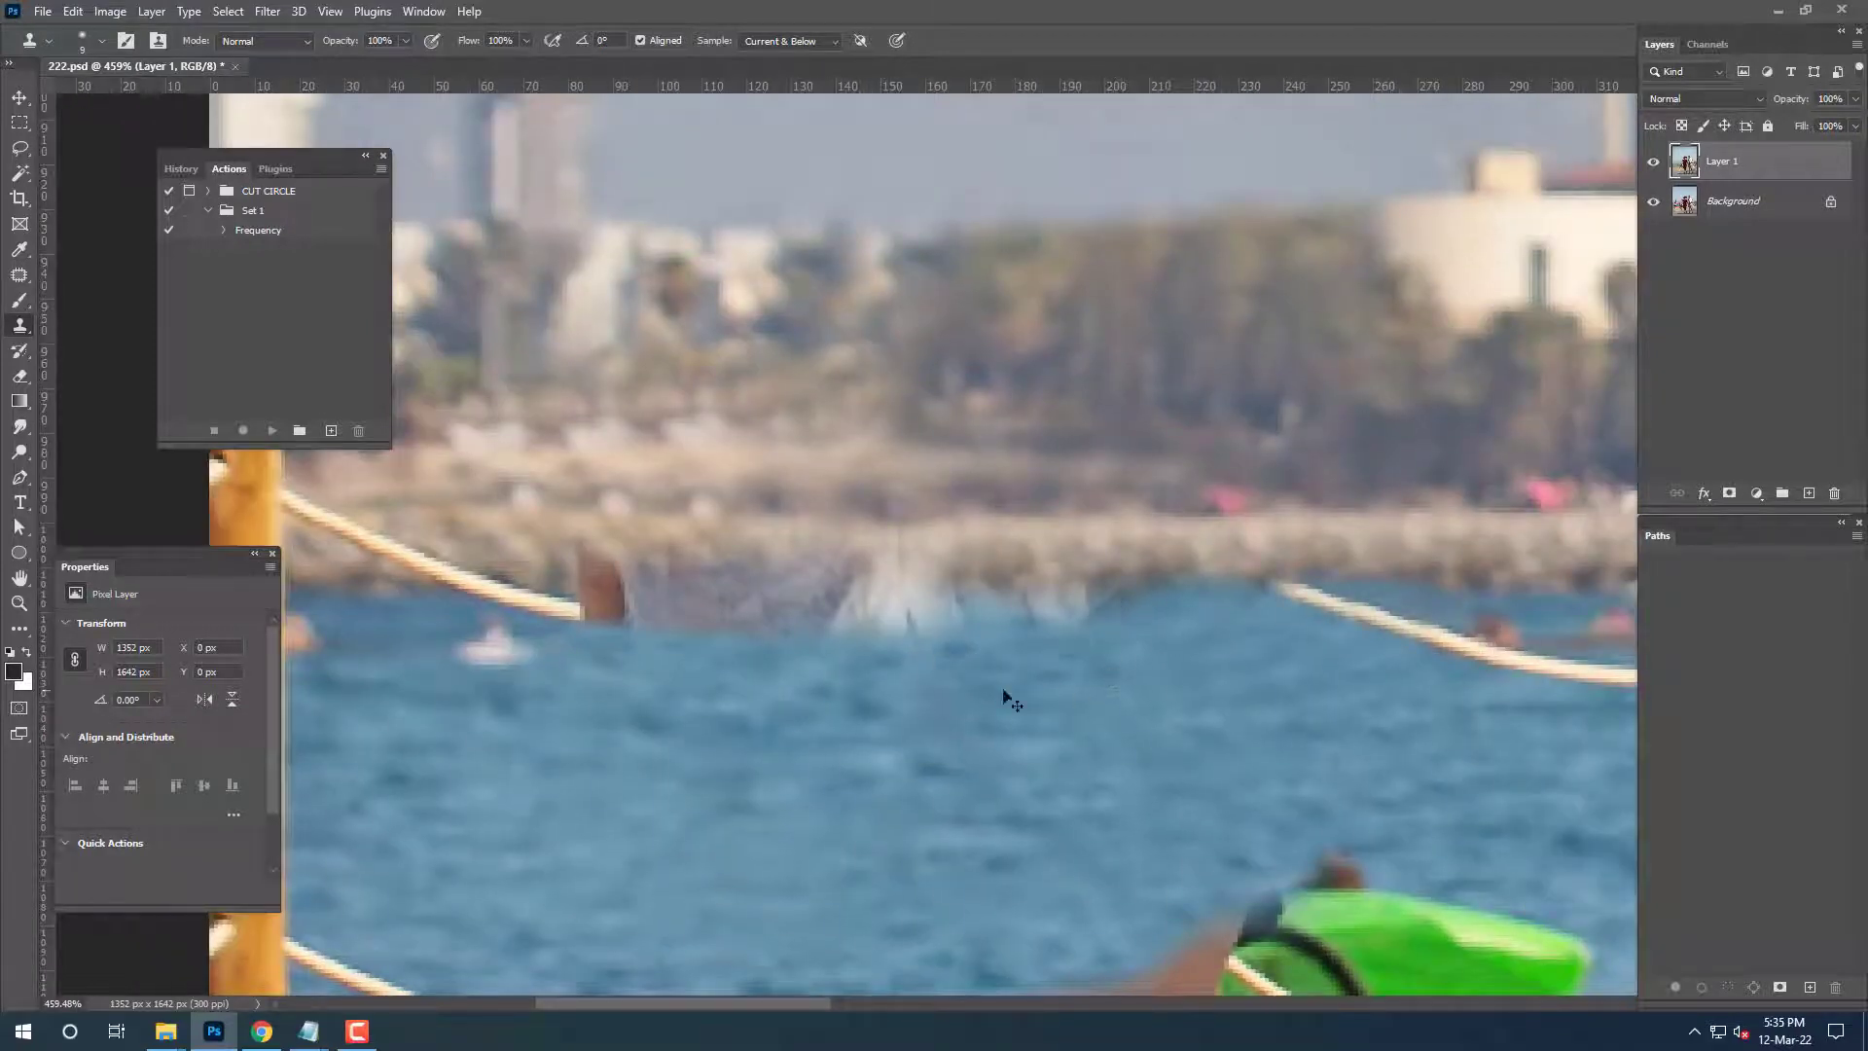
{"action": "left_click_drag", "start_coordinate": [1074, 573], "coordinate": [866, 579]}
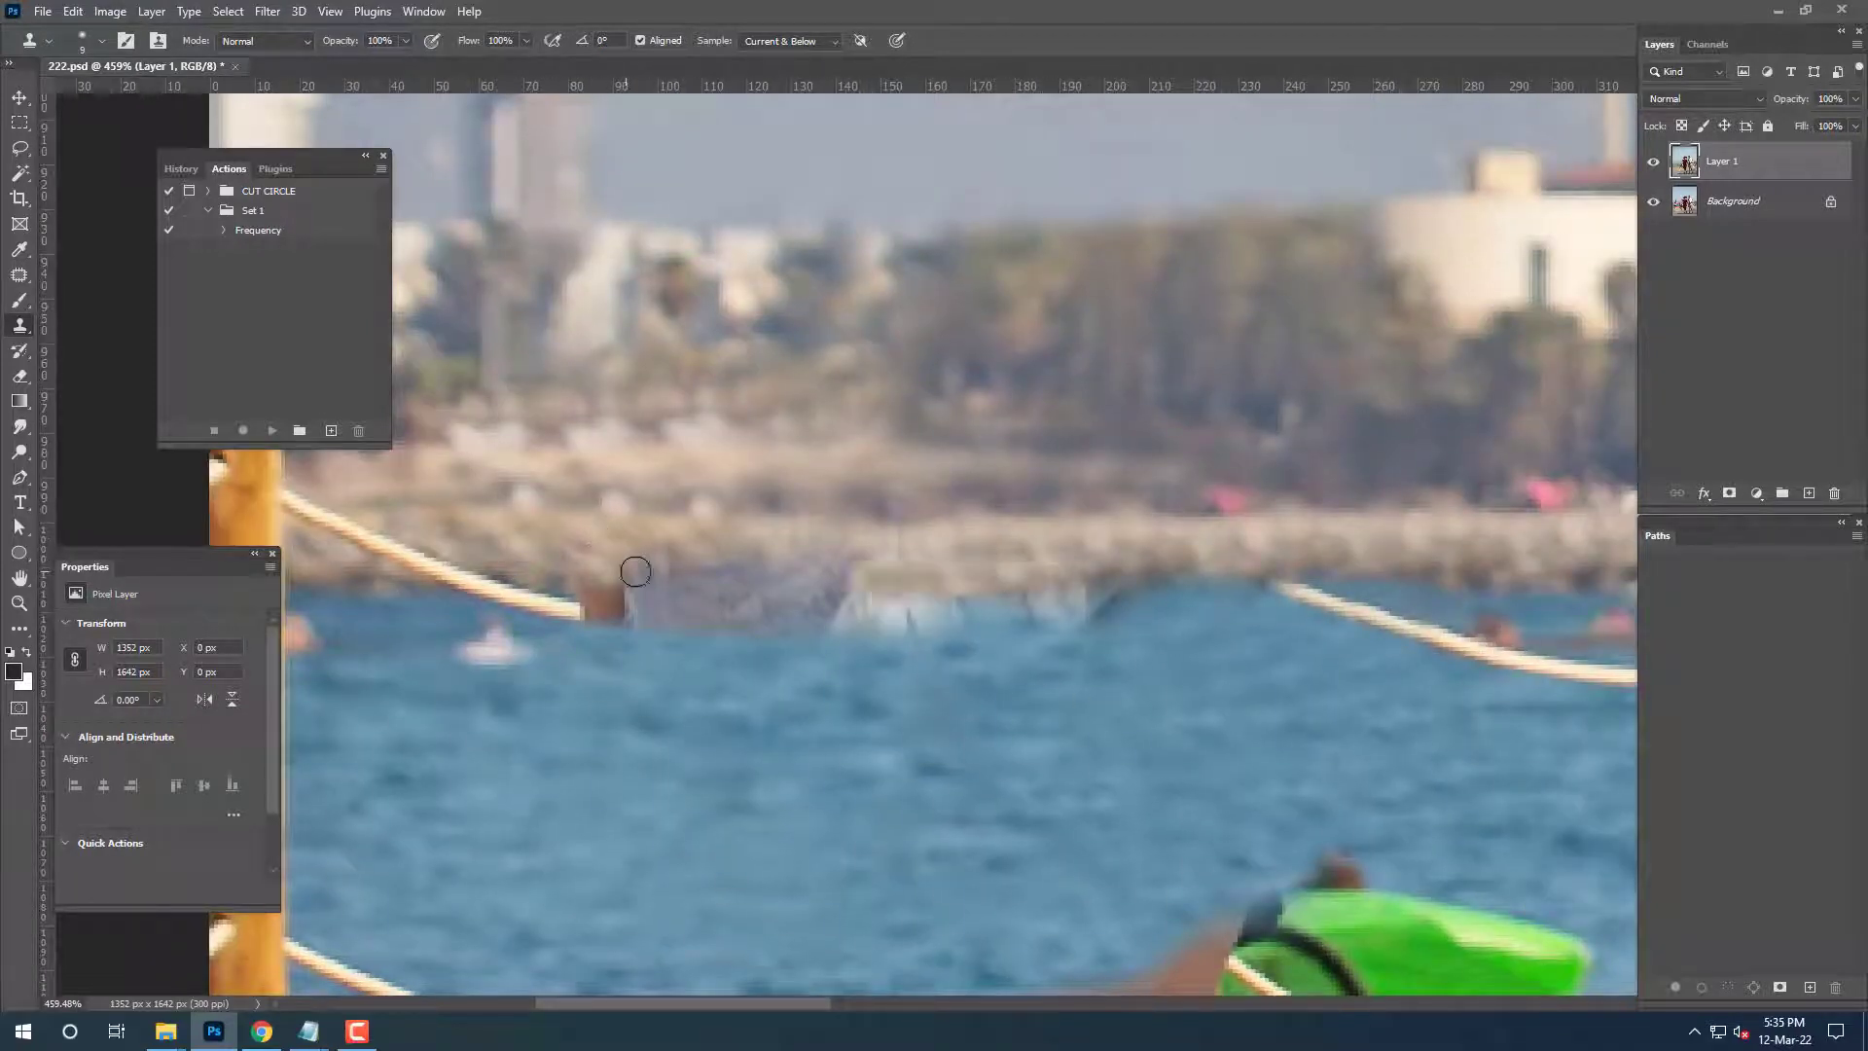
{"action": "left_click_drag", "start_coordinate": [635, 571], "coordinate": [890, 568]}
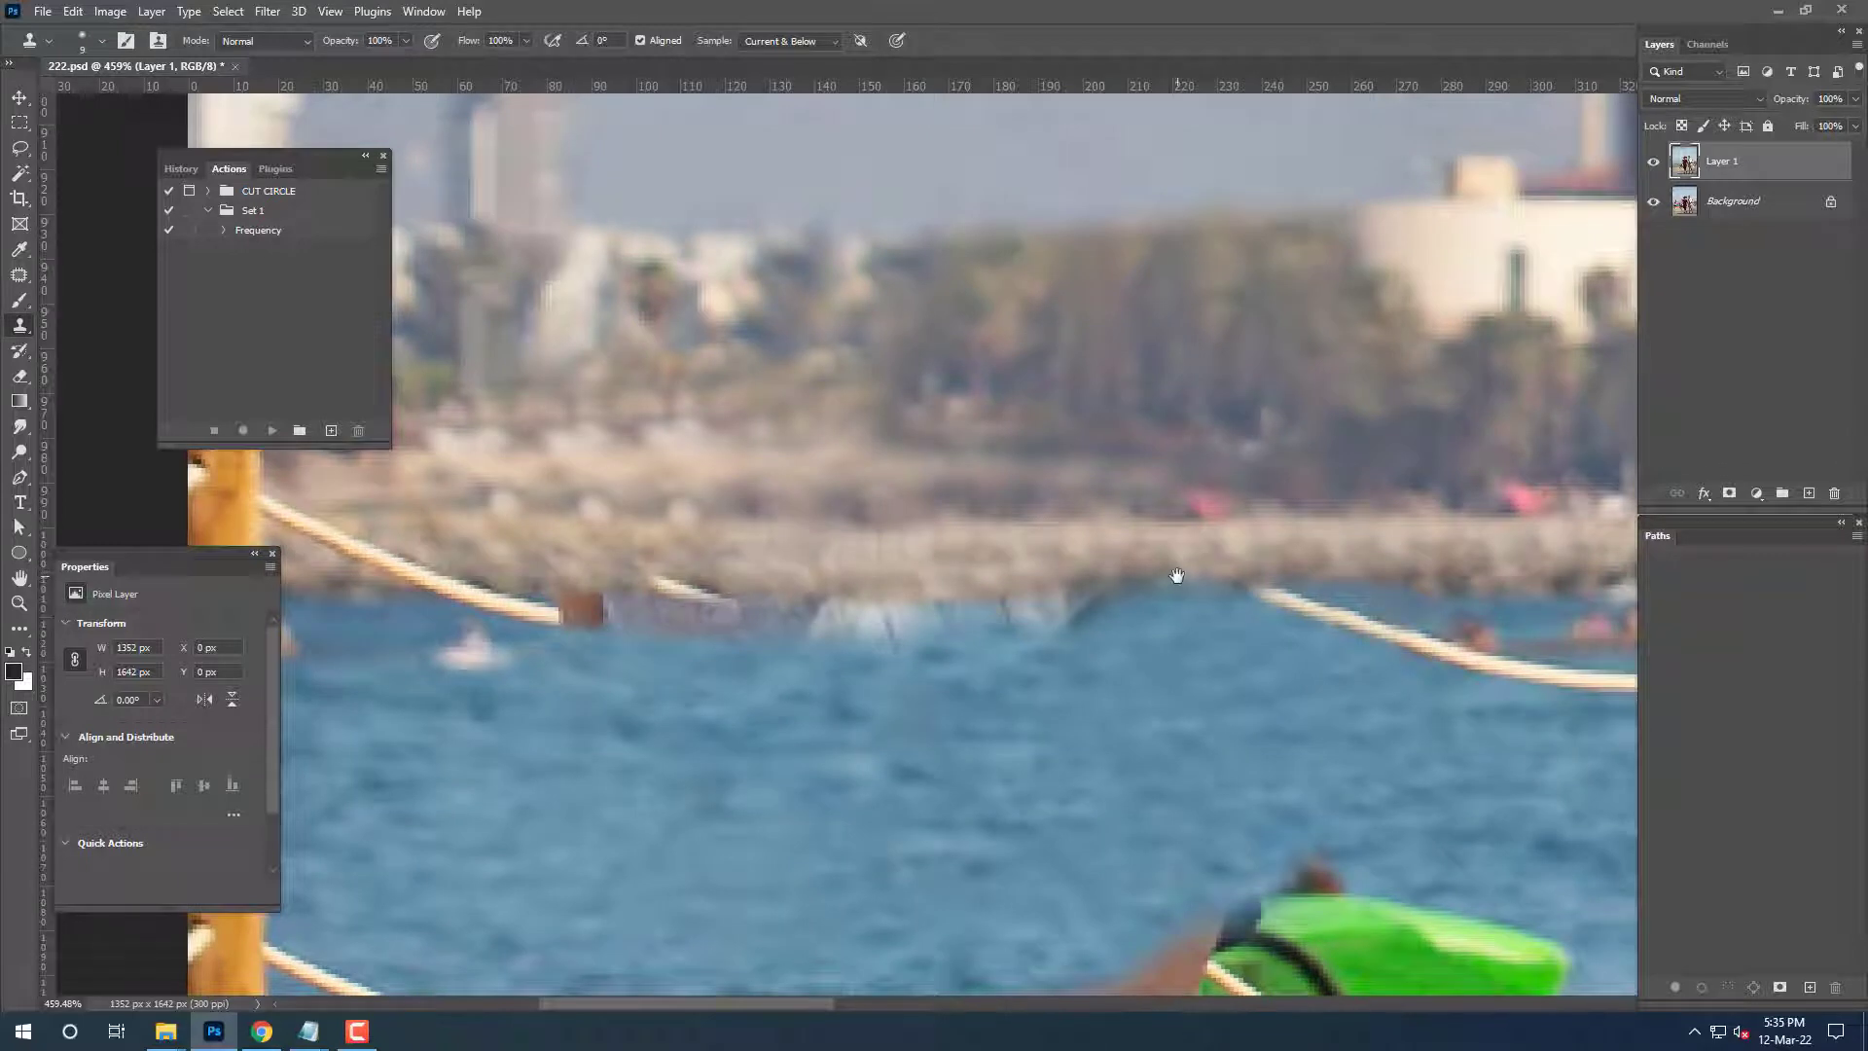
Clone rope across the gap to extend the upper rope rightward.
{"action": "left_click_drag", "start_coordinate": [1339, 679], "coordinate": [1066, 614]}
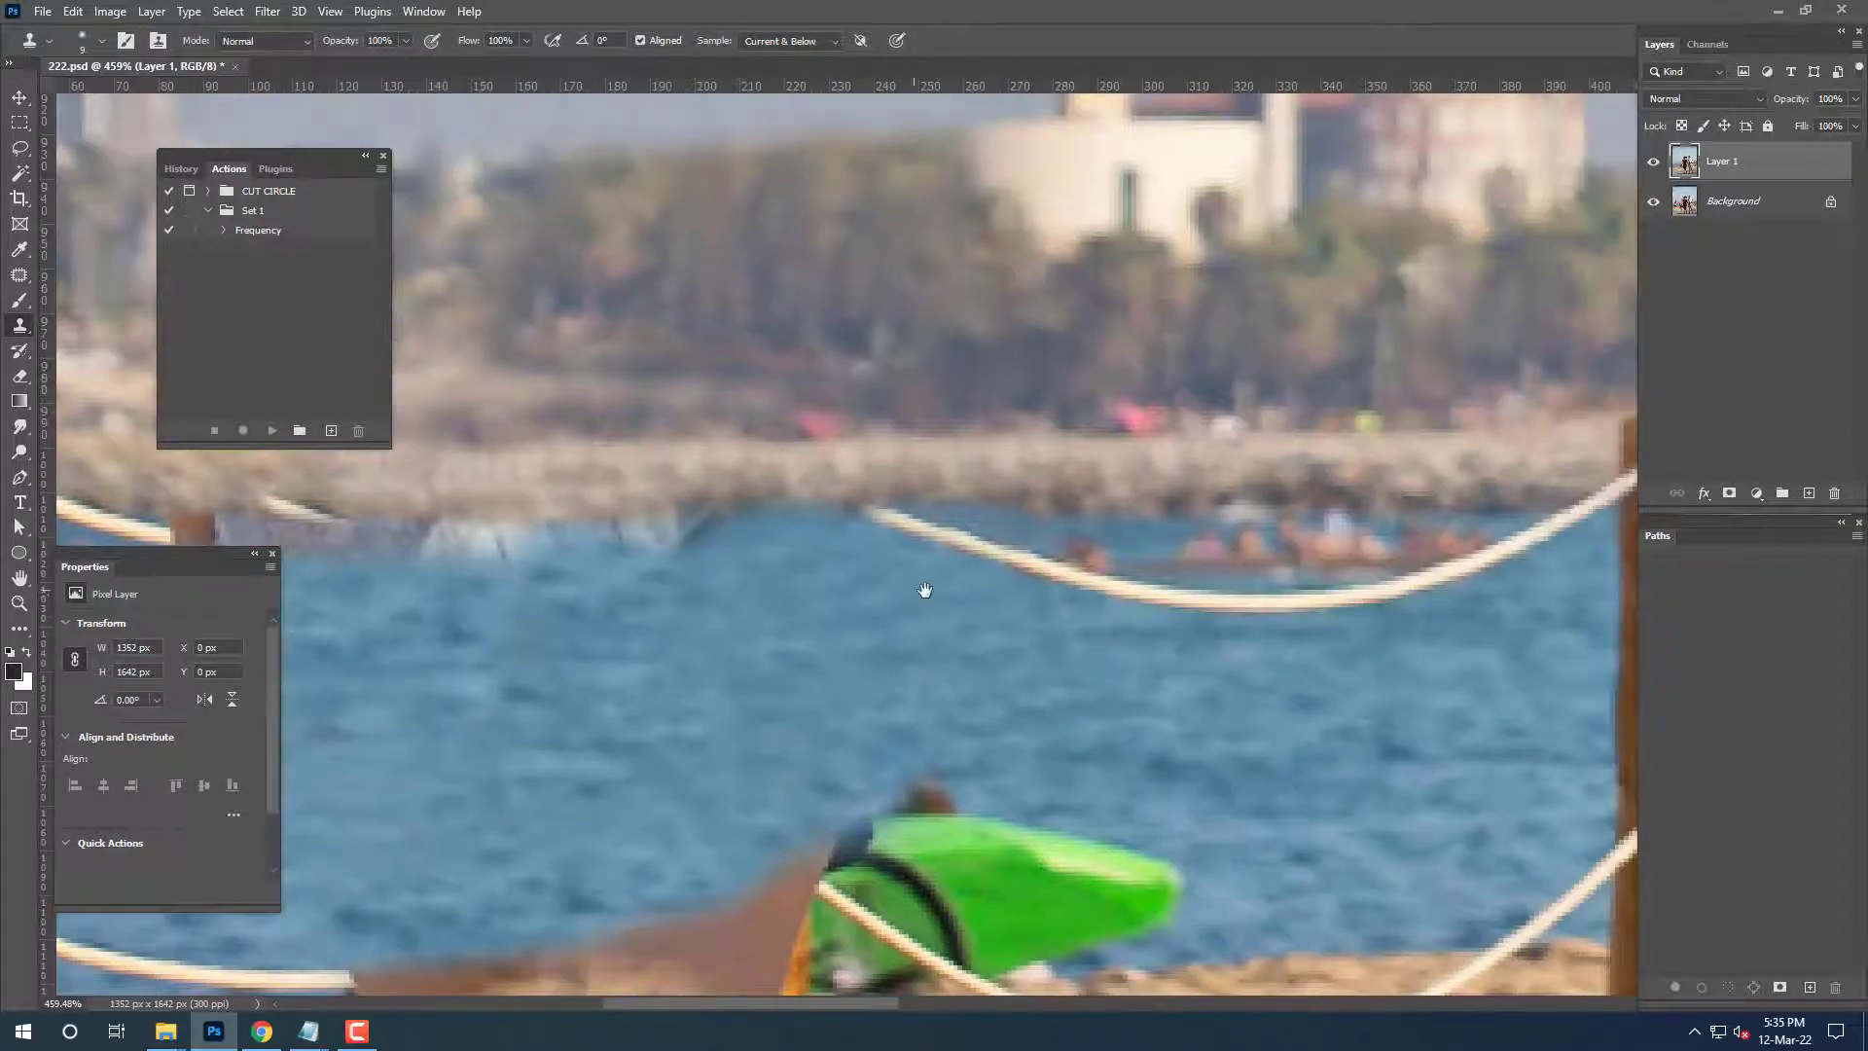
{"action": "mouse_move", "coordinate": [924, 590]}
{"action": "left_mouse_down"}
{"action": "mouse_move", "coordinate": [931, 519]}
{"action": "mouse_move", "coordinate": [989, 653]}
{"action": "mouse_move", "coordinate": [866, 607]}
{"action": "left_mouse_up"}
{"action": "left_click_drag", "start_coordinate": [646, 540], "coordinate": [736, 531]}
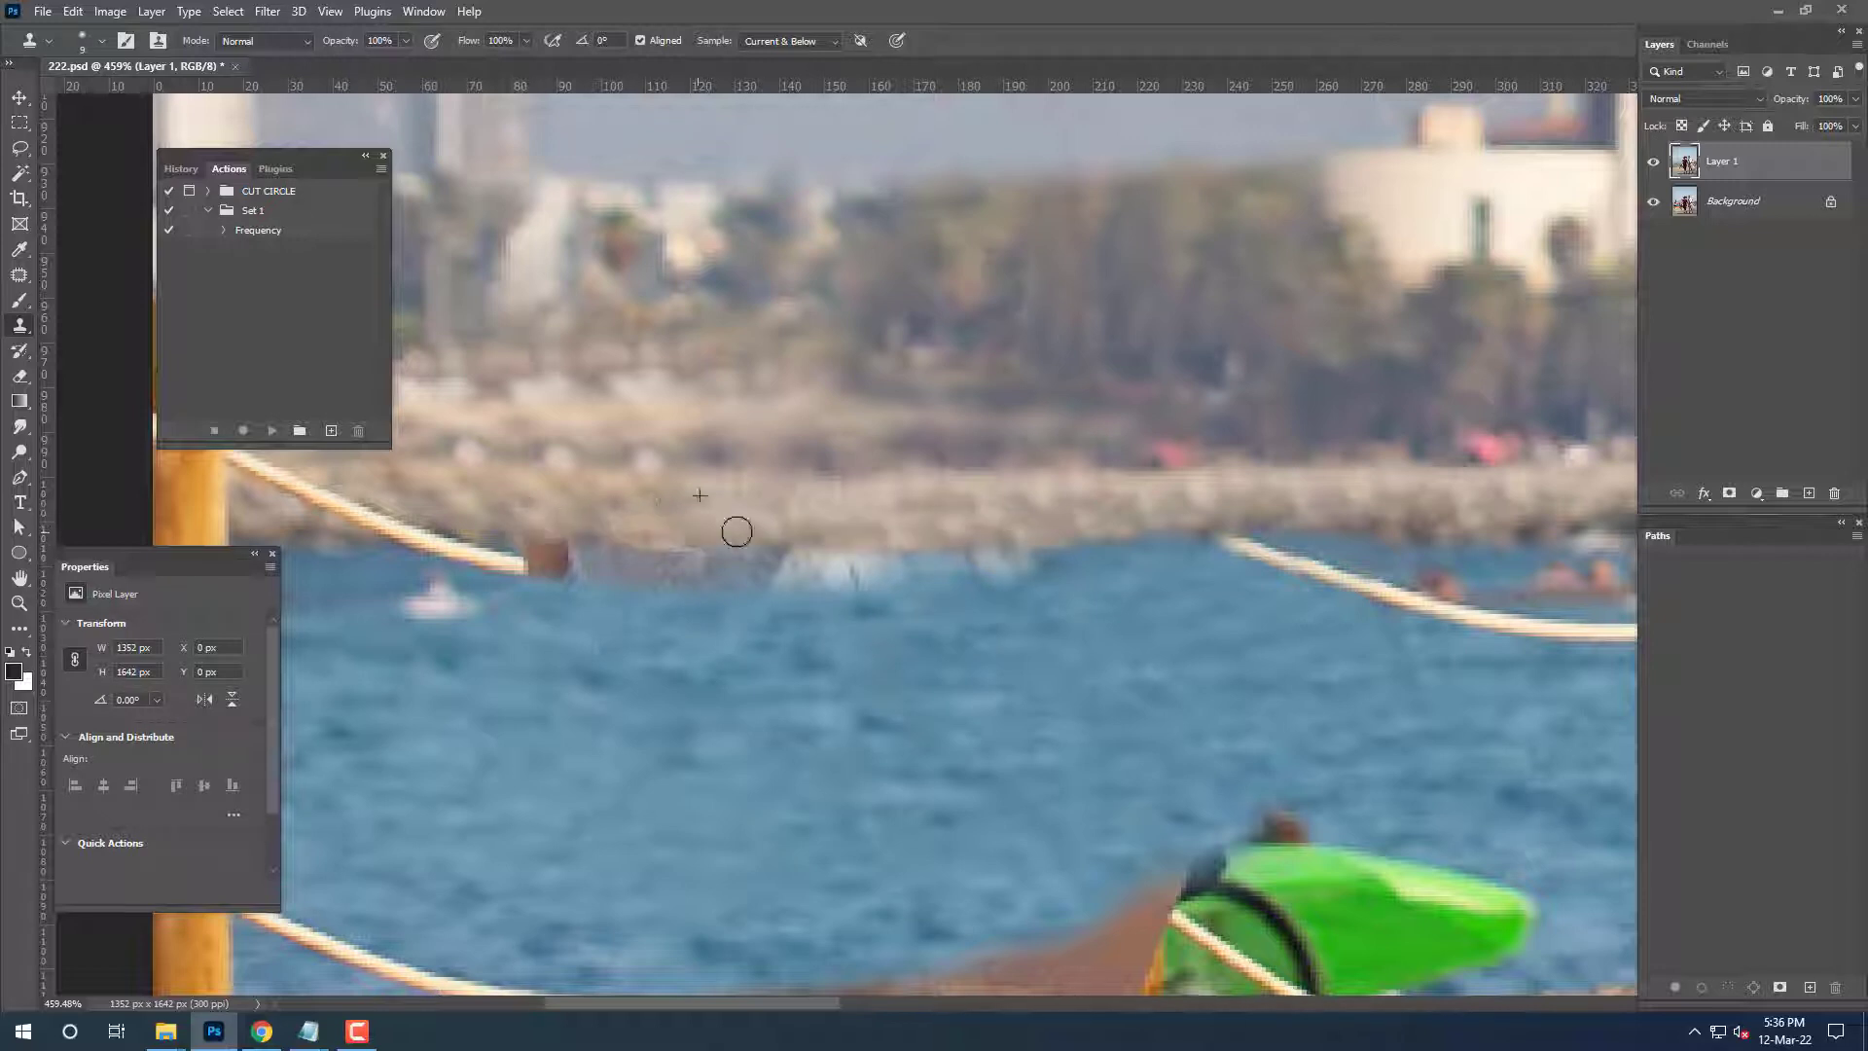
{"action": "left_click_drag", "start_coordinate": [1147, 601], "coordinate": [1317, 620]}
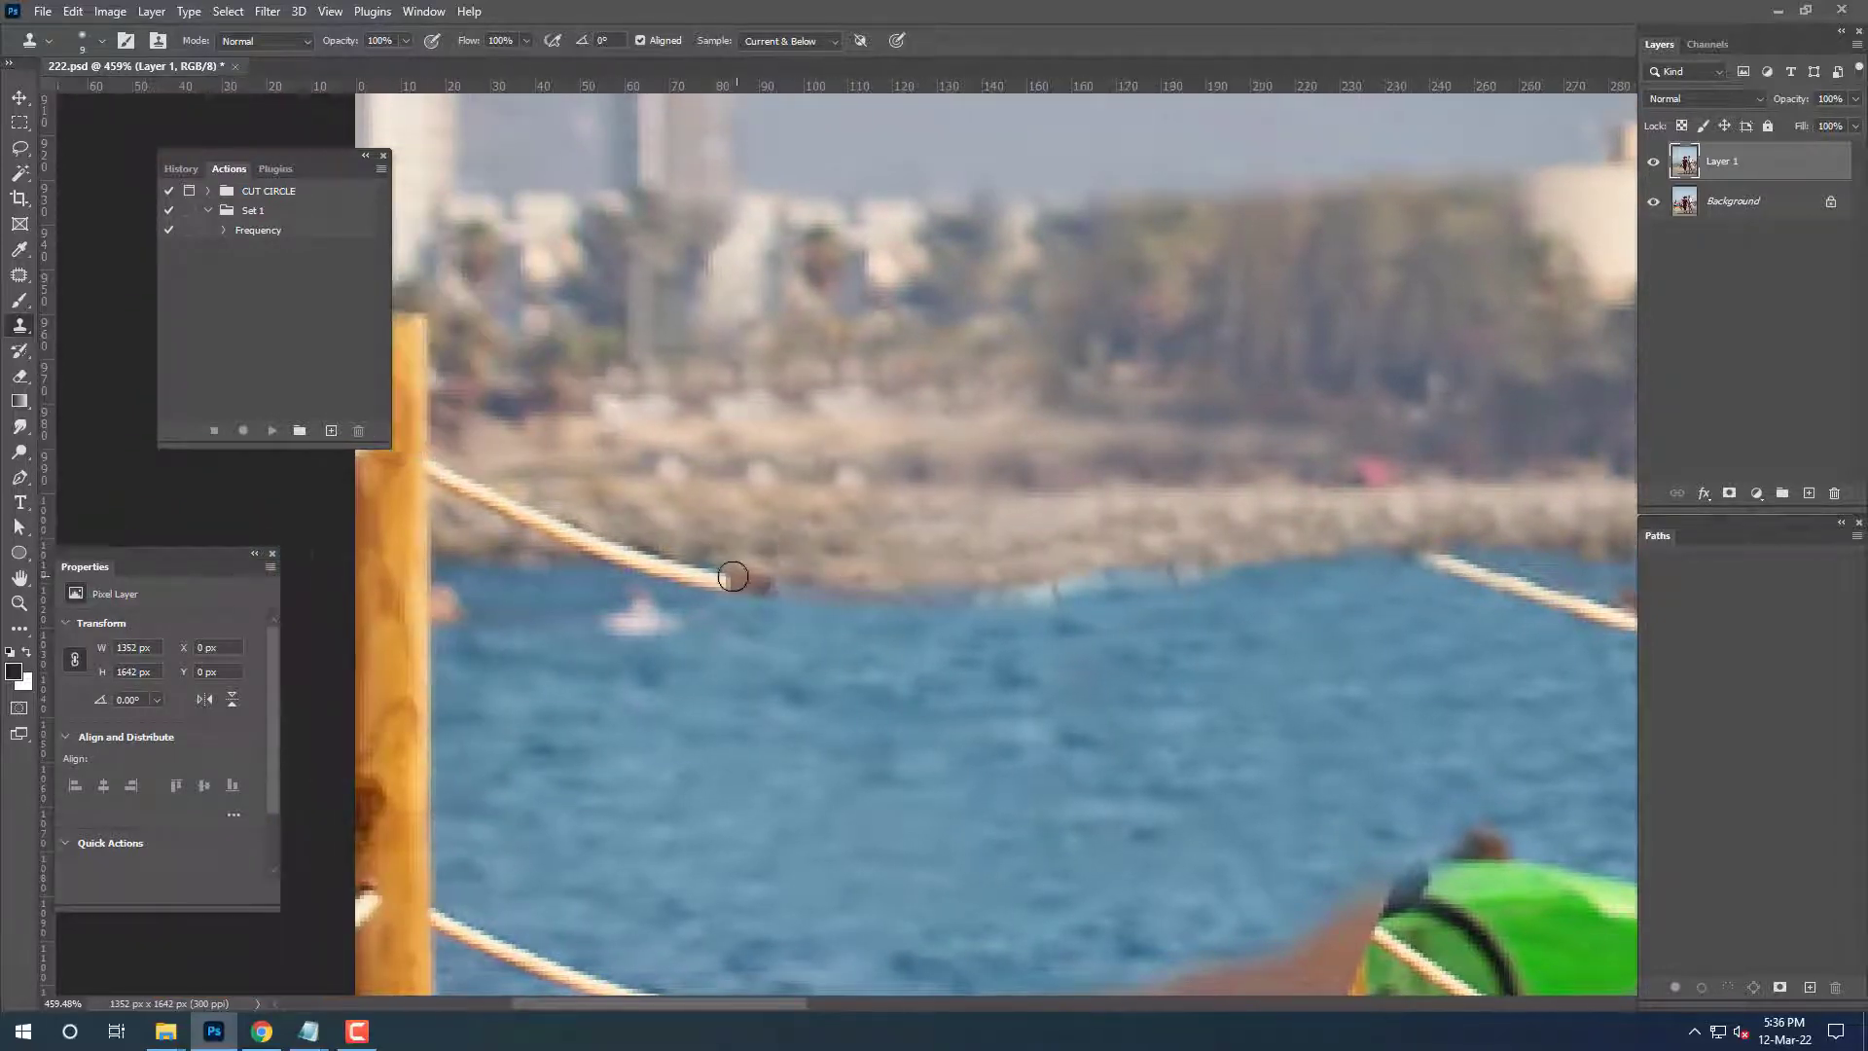
{"action": "left_click_drag", "start_coordinate": [724, 583], "coordinate": [929, 604]}
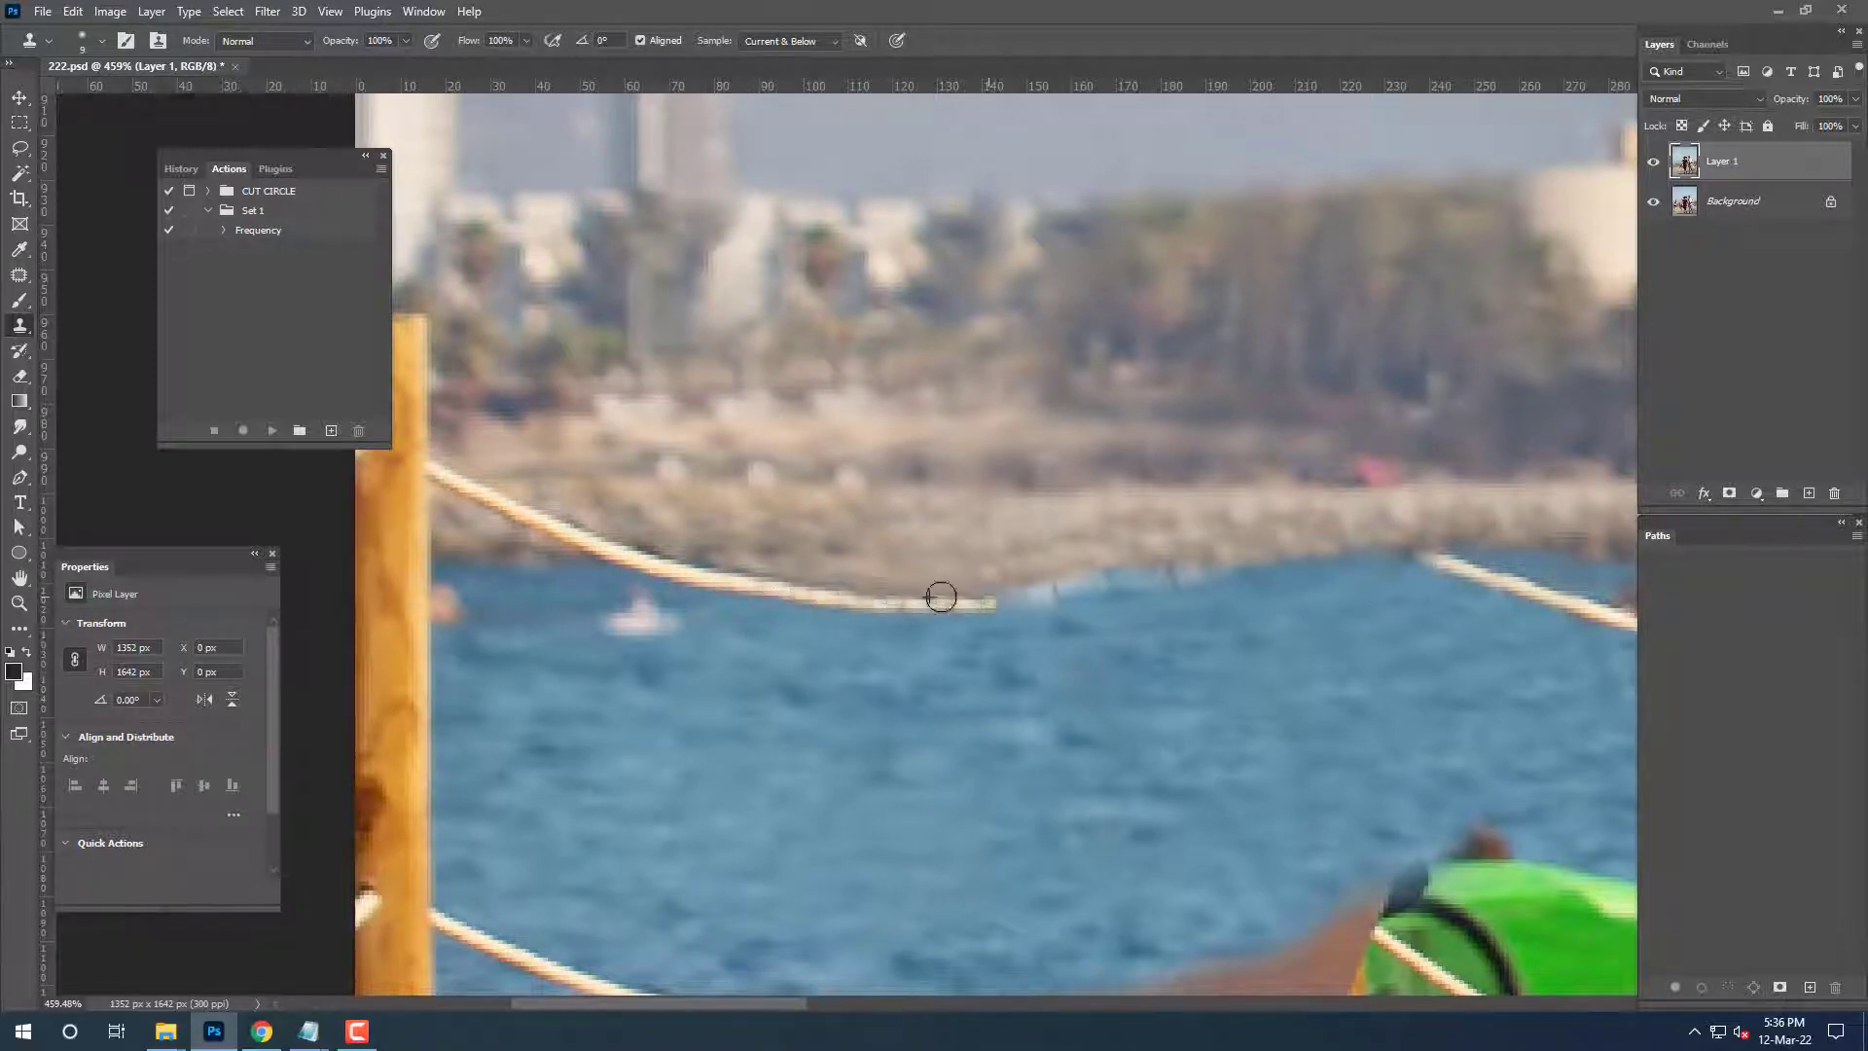
{"action": "scroll", "coordinate": [944, 601], "scroll_direction": "down", "scroll_amount": 3}
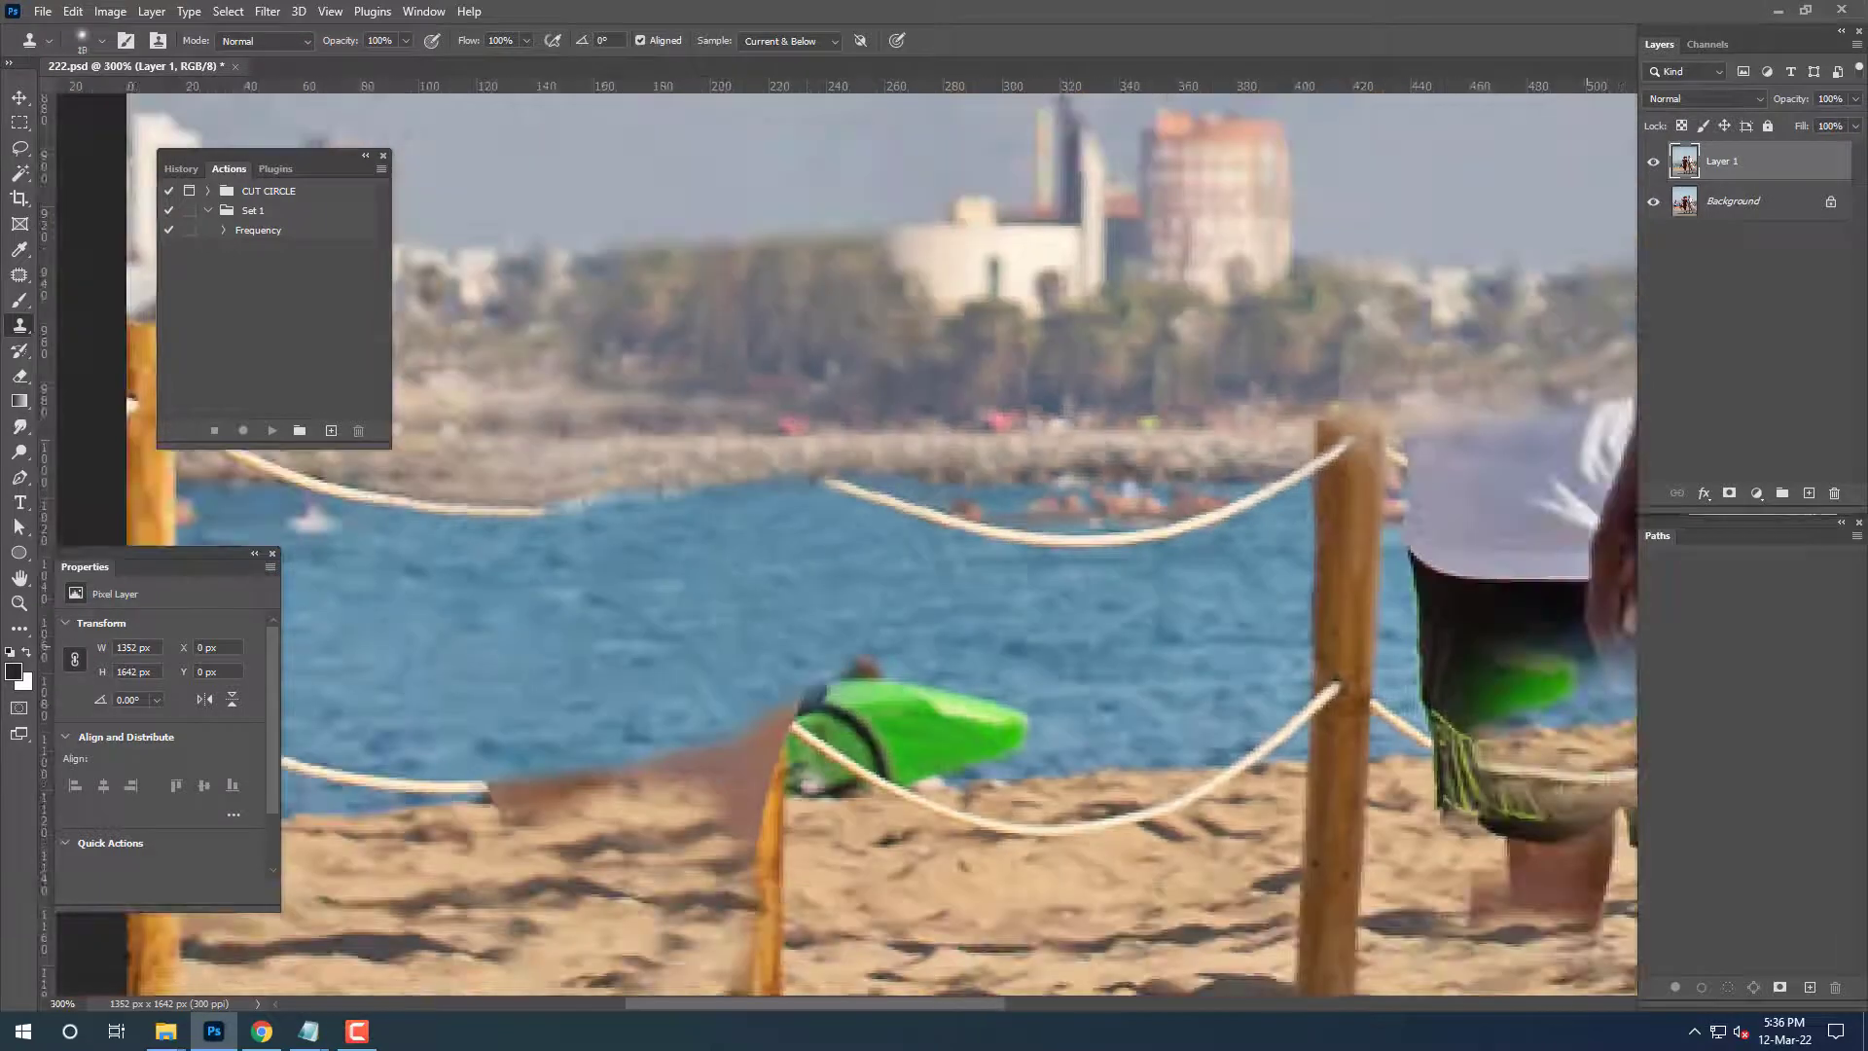
Clone a new rope post from the right post over the brown blur and clean its left edge.
{"action": "left_click", "coordinate": [1356, 434], "text": "alt"}
{"action": "mouse_move", "coordinate": [776, 443]}
{"action": "left_mouse_down"}
{"action": "mouse_move", "coordinate": [778, 651]}
{"action": "mouse_move", "coordinate": [775, 459]}
{"action": "left_mouse_up"}
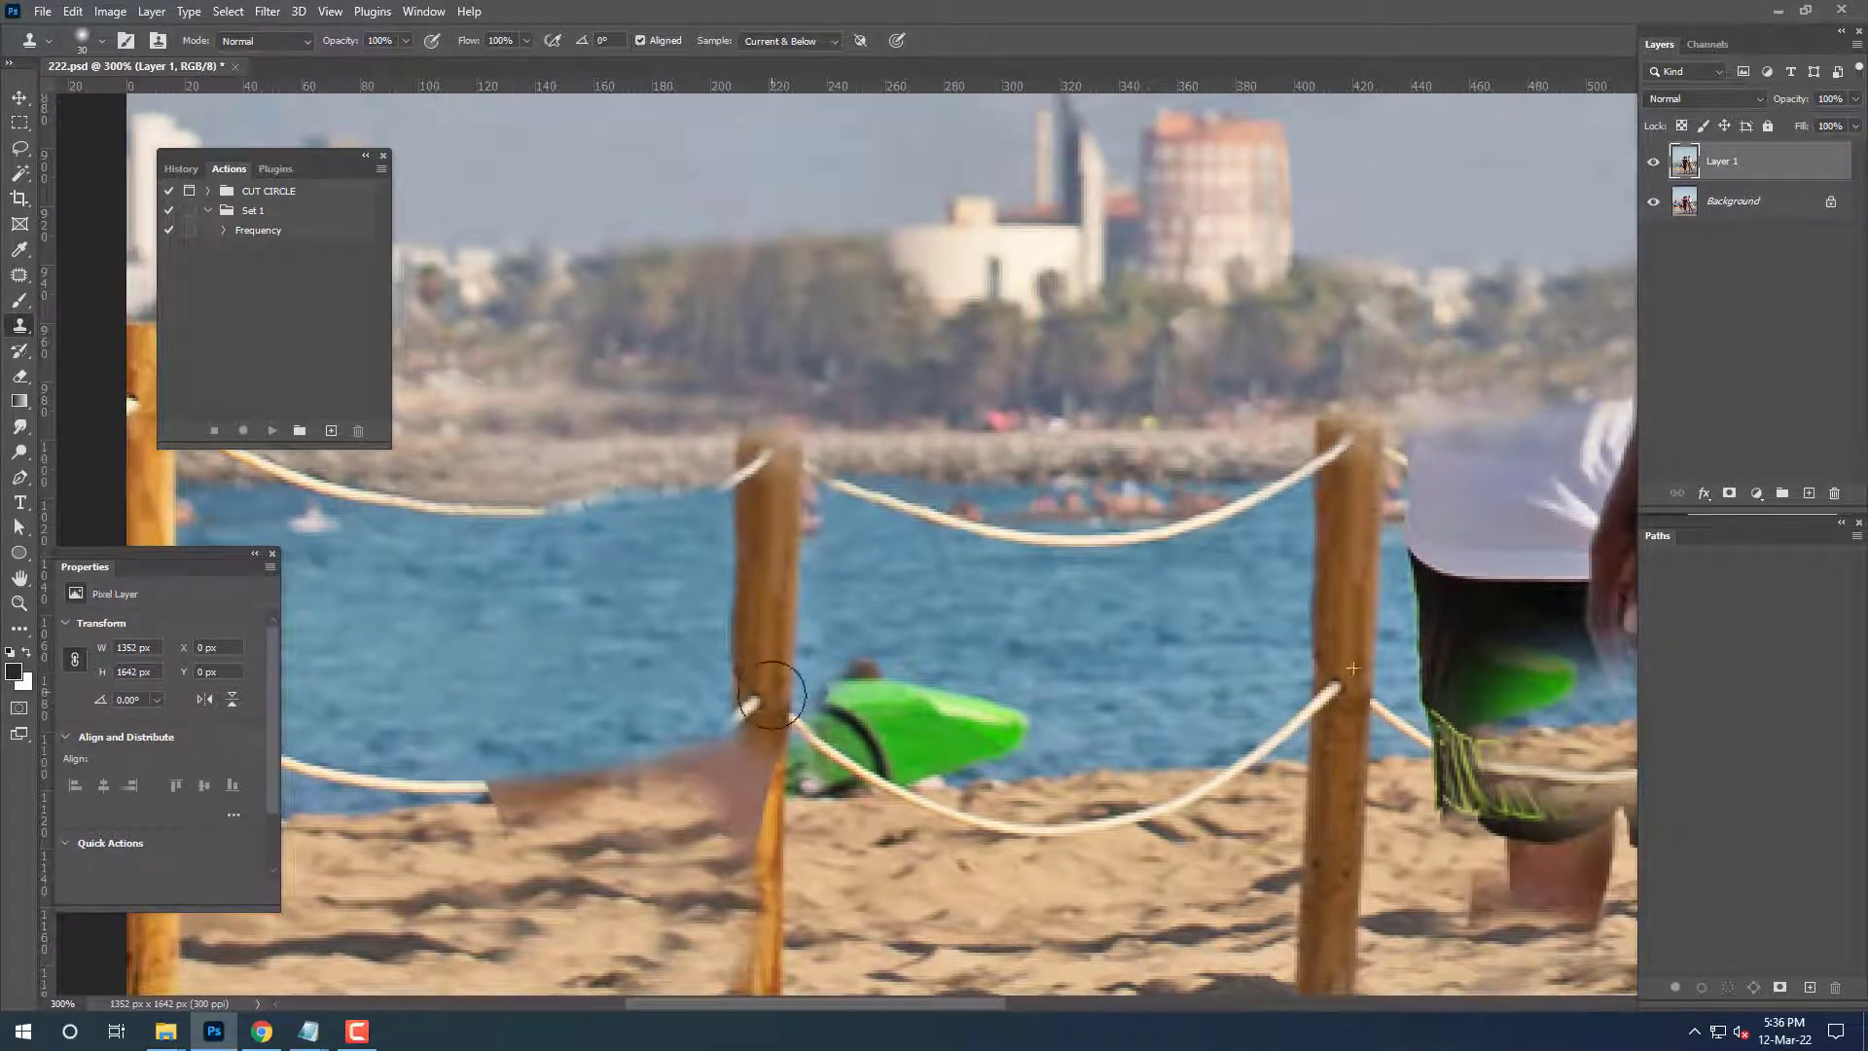
{"action": "scroll", "coordinate": [771, 694], "scroll_direction": "down", "scroll_amount": 3}
{"action": "key", "text": "["}
{"action": "key", "text": "["}
{"action": "left_click_drag", "start_coordinate": [730, 856], "coordinate": [737, 671]}
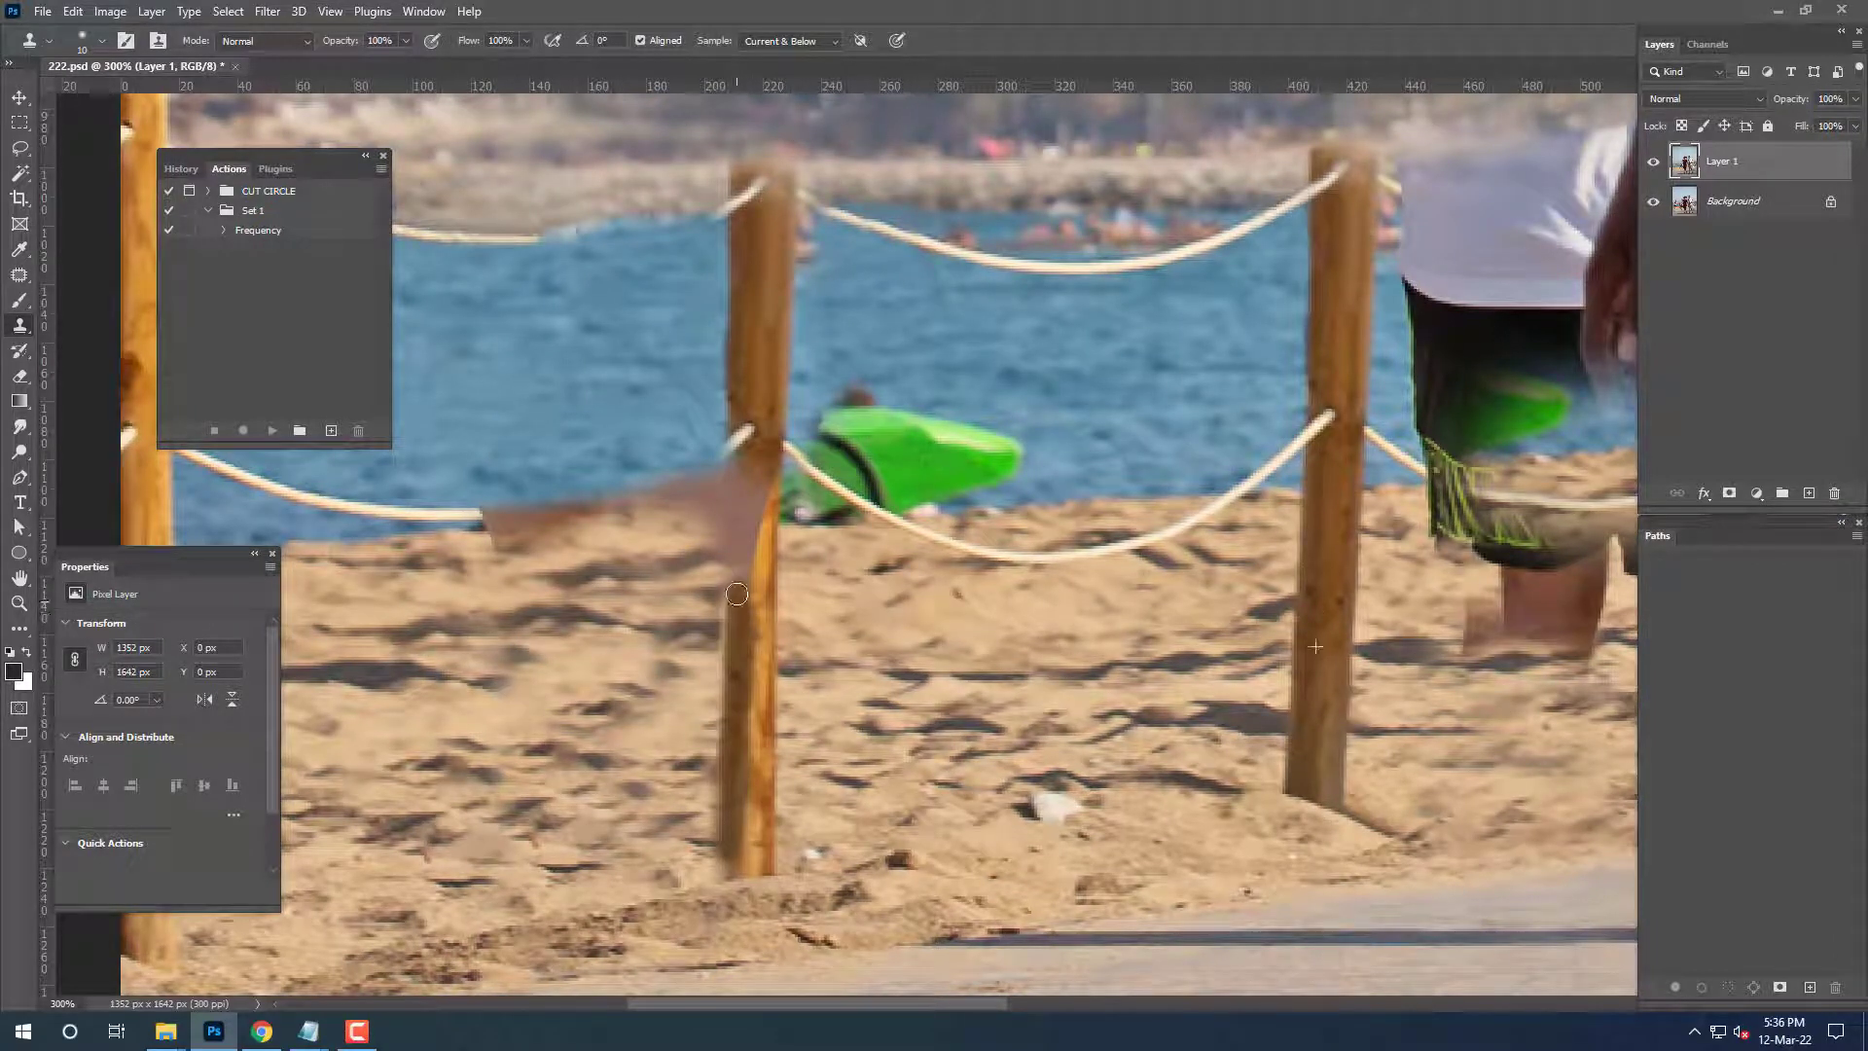
{"action": "left_click_drag", "start_coordinate": [736, 594], "coordinate": [747, 497]}
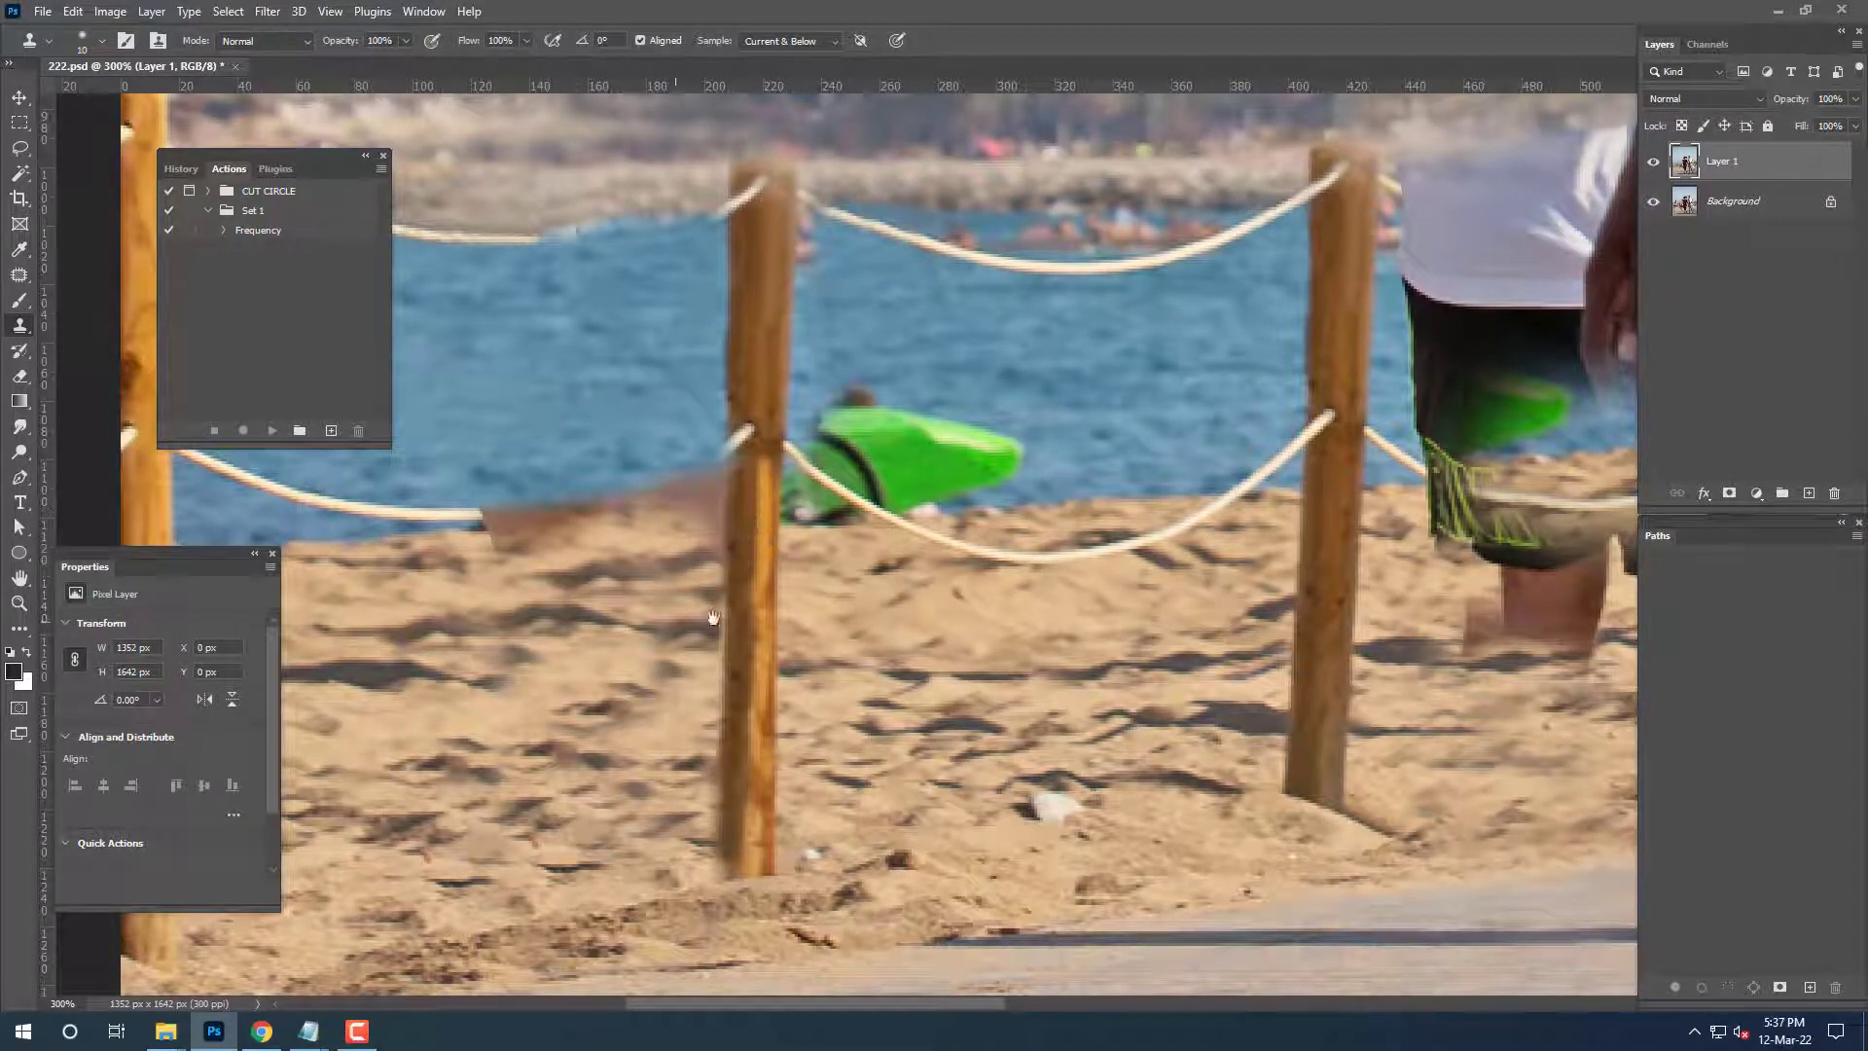
Touch up the rope end at the post and clone water over the rope's leftover shadow.
{"action": "left_click_drag", "start_coordinate": [713, 618], "coordinate": [918, 890]}
{"action": "scroll", "coordinate": [987, 489], "scroll_direction": "up", "scroll_amount": 5}
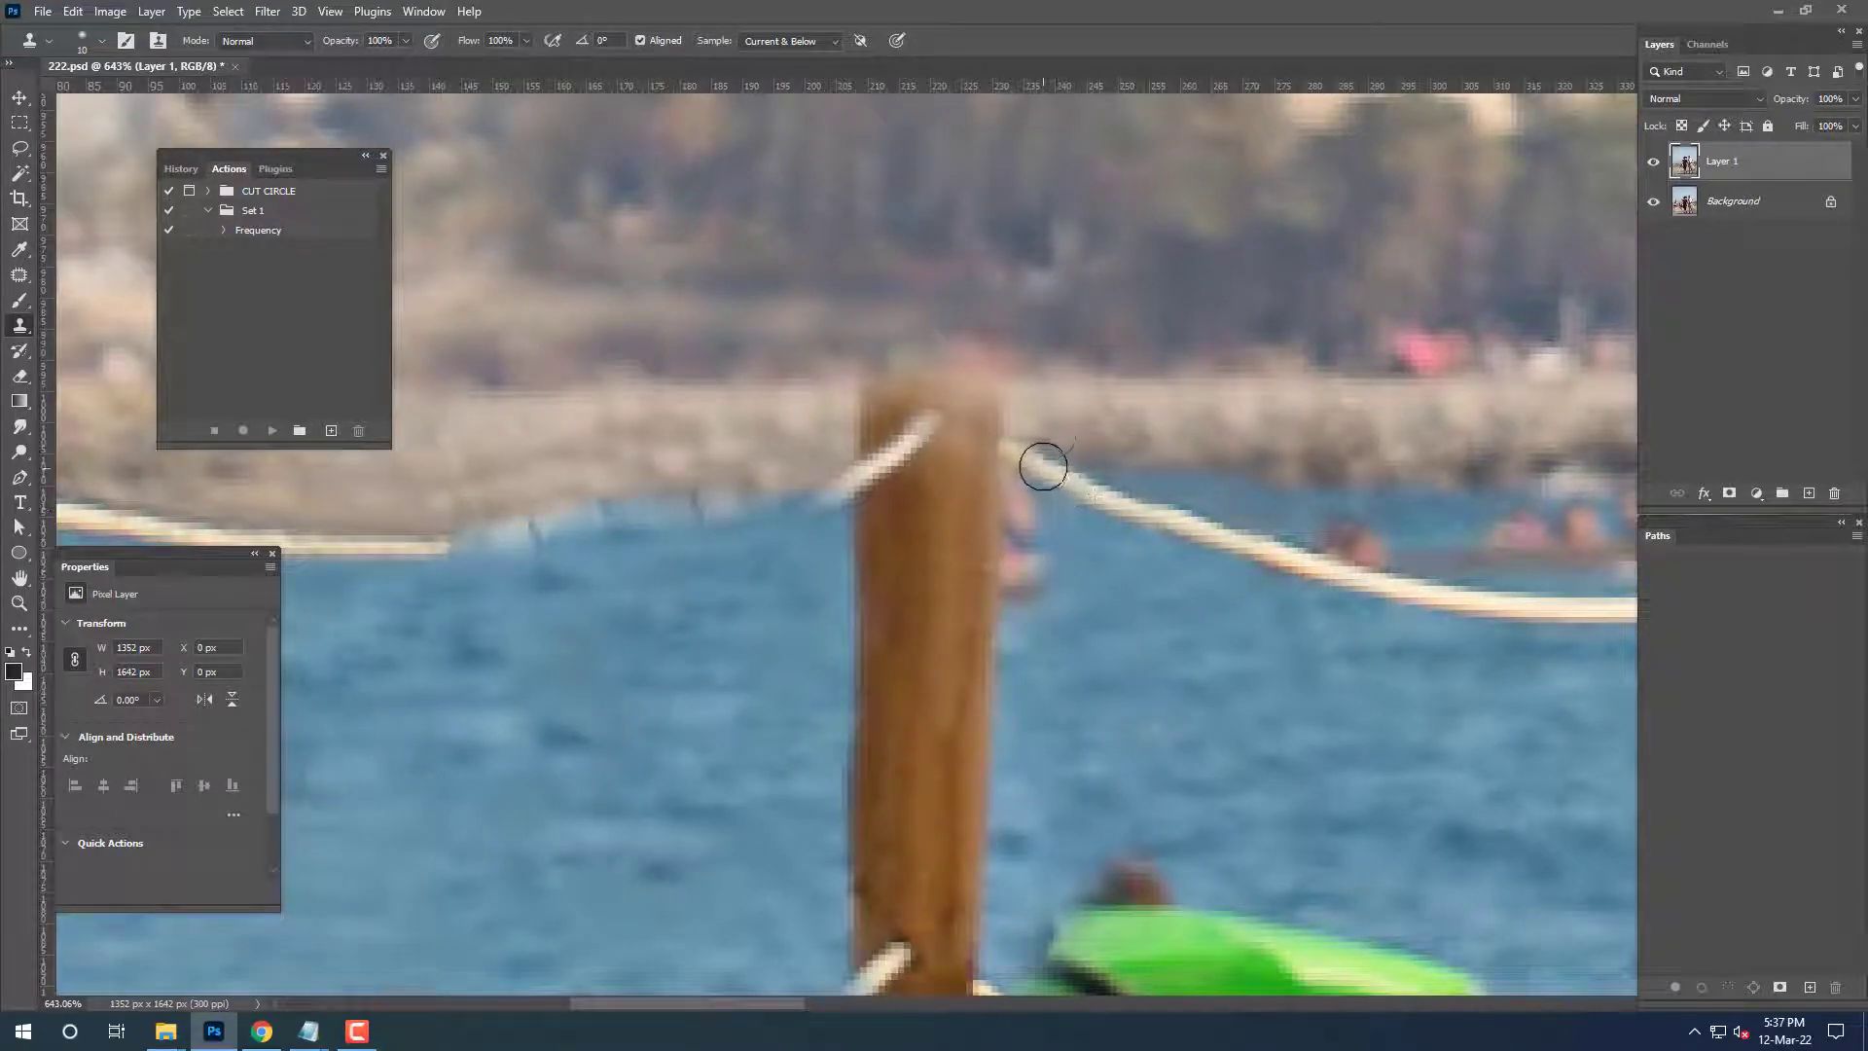
{"action": "scroll", "coordinate": [1043, 467], "scroll_direction": "left", "scroll_amount": 3}
{"action": "scroll", "coordinate": [1048, 521], "scroll_direction": "down", "scroll_amount": 4}
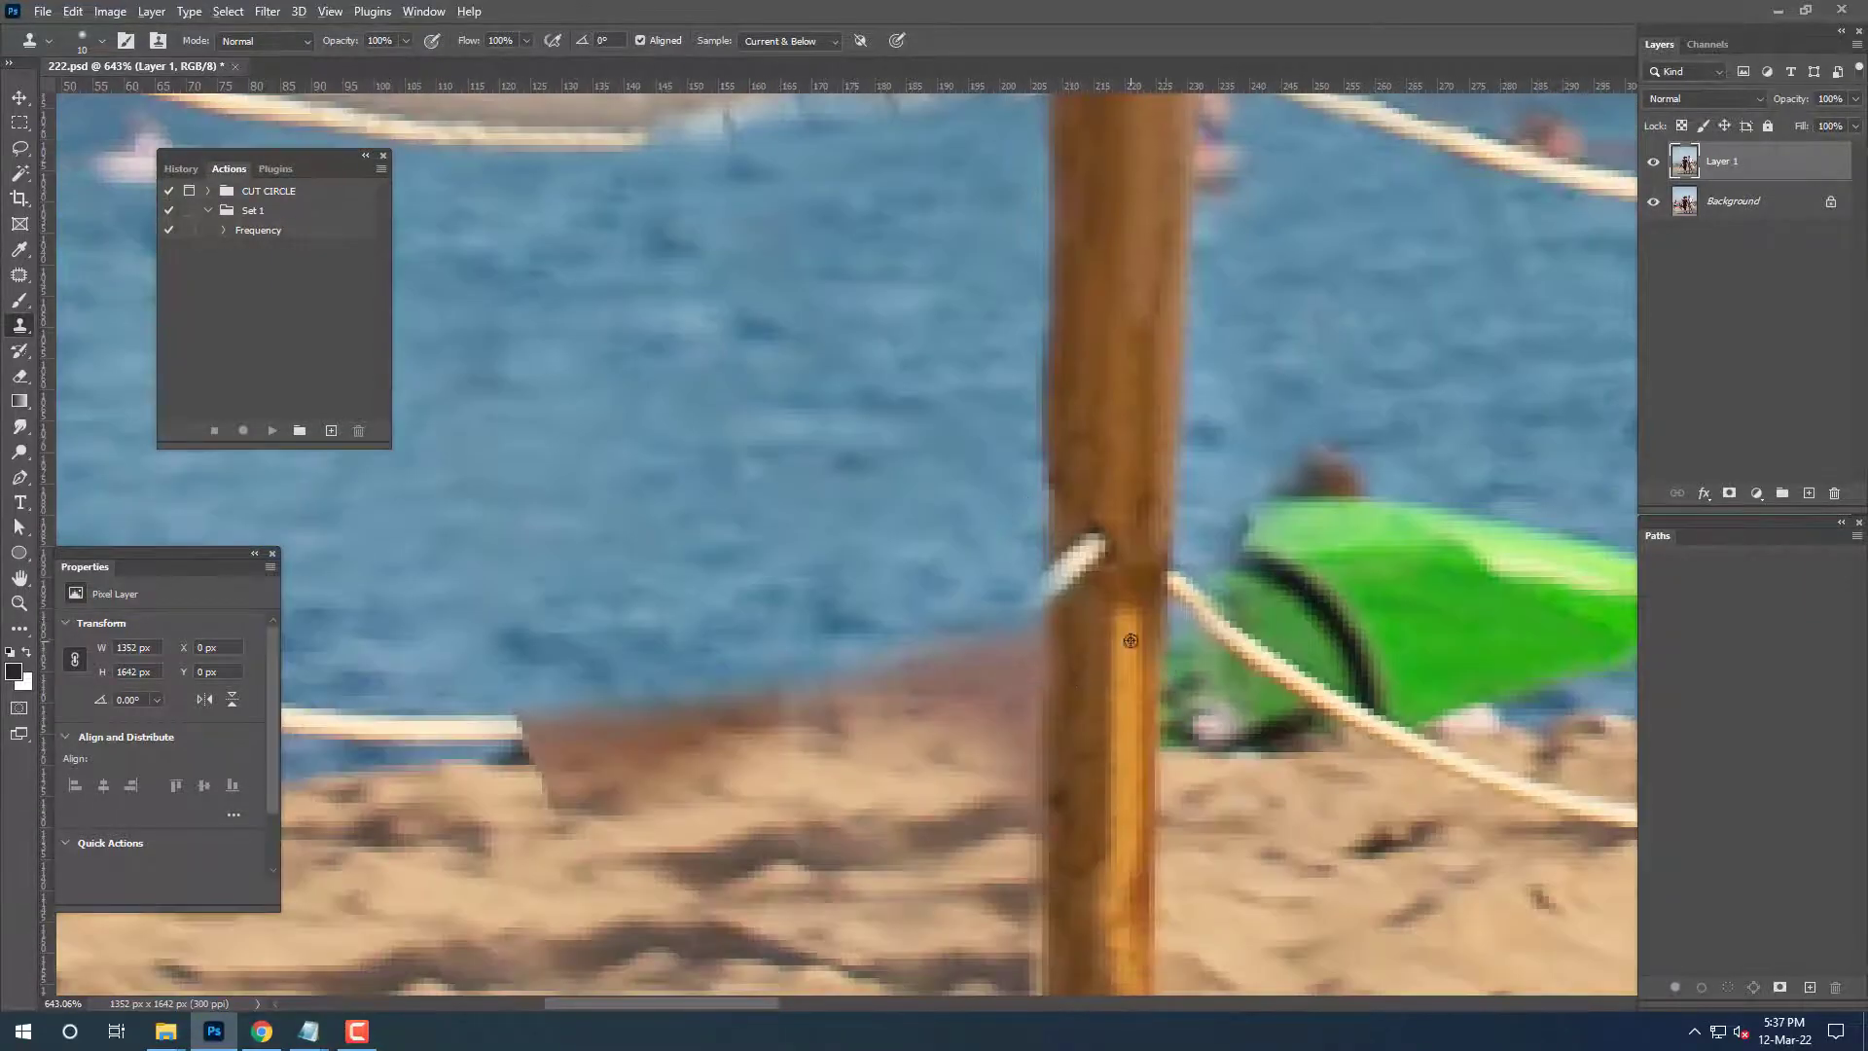
{"action": "scroll", "coordinate": [1118, 564], "scroll_direction": "left", "scroll_amount": 5}
{"action": "scroll", "coordinate": [1118, 564], "scroll_direction": "down", "scroll_amount": 3}
{"action": "left_click_drag", "start_coordinate": [846, 486], "coordinate": [899, 538]}
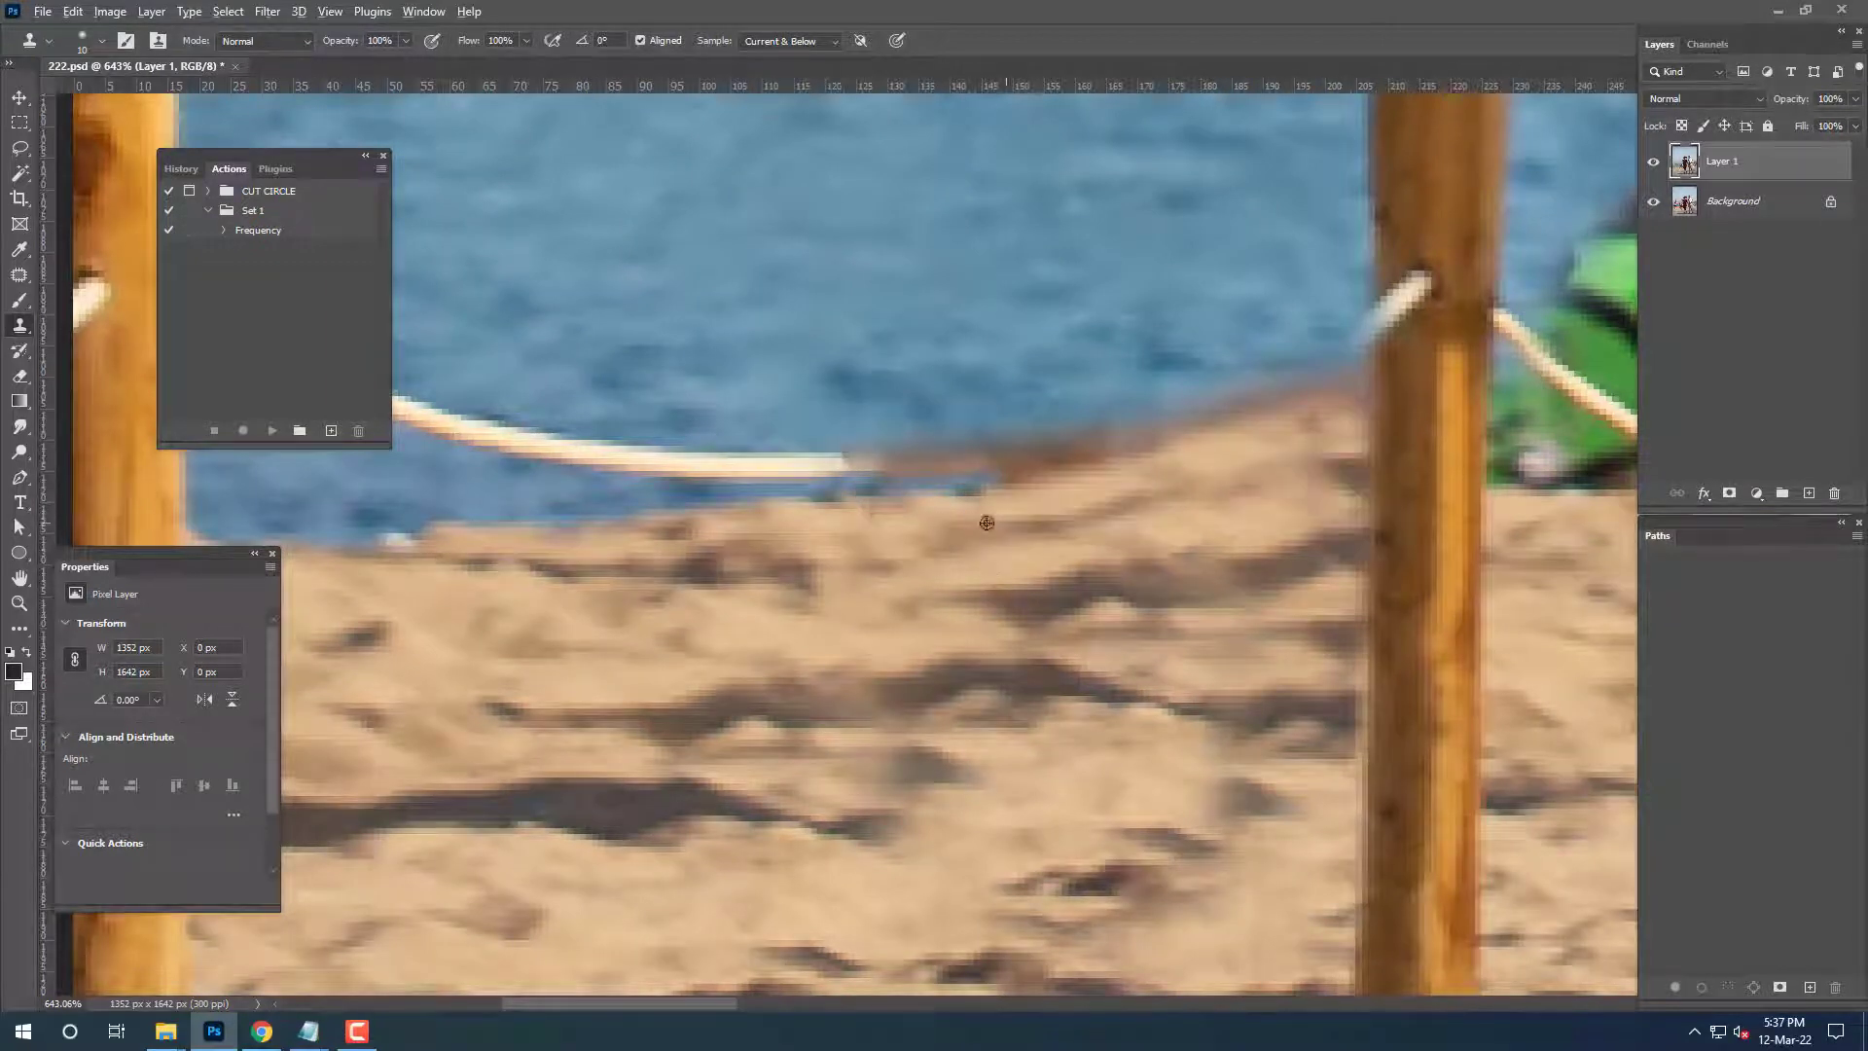
{"action": "scroll", "coordinate": [1070, 571], "scroll_direction": "up", "scroll_amount": 3}
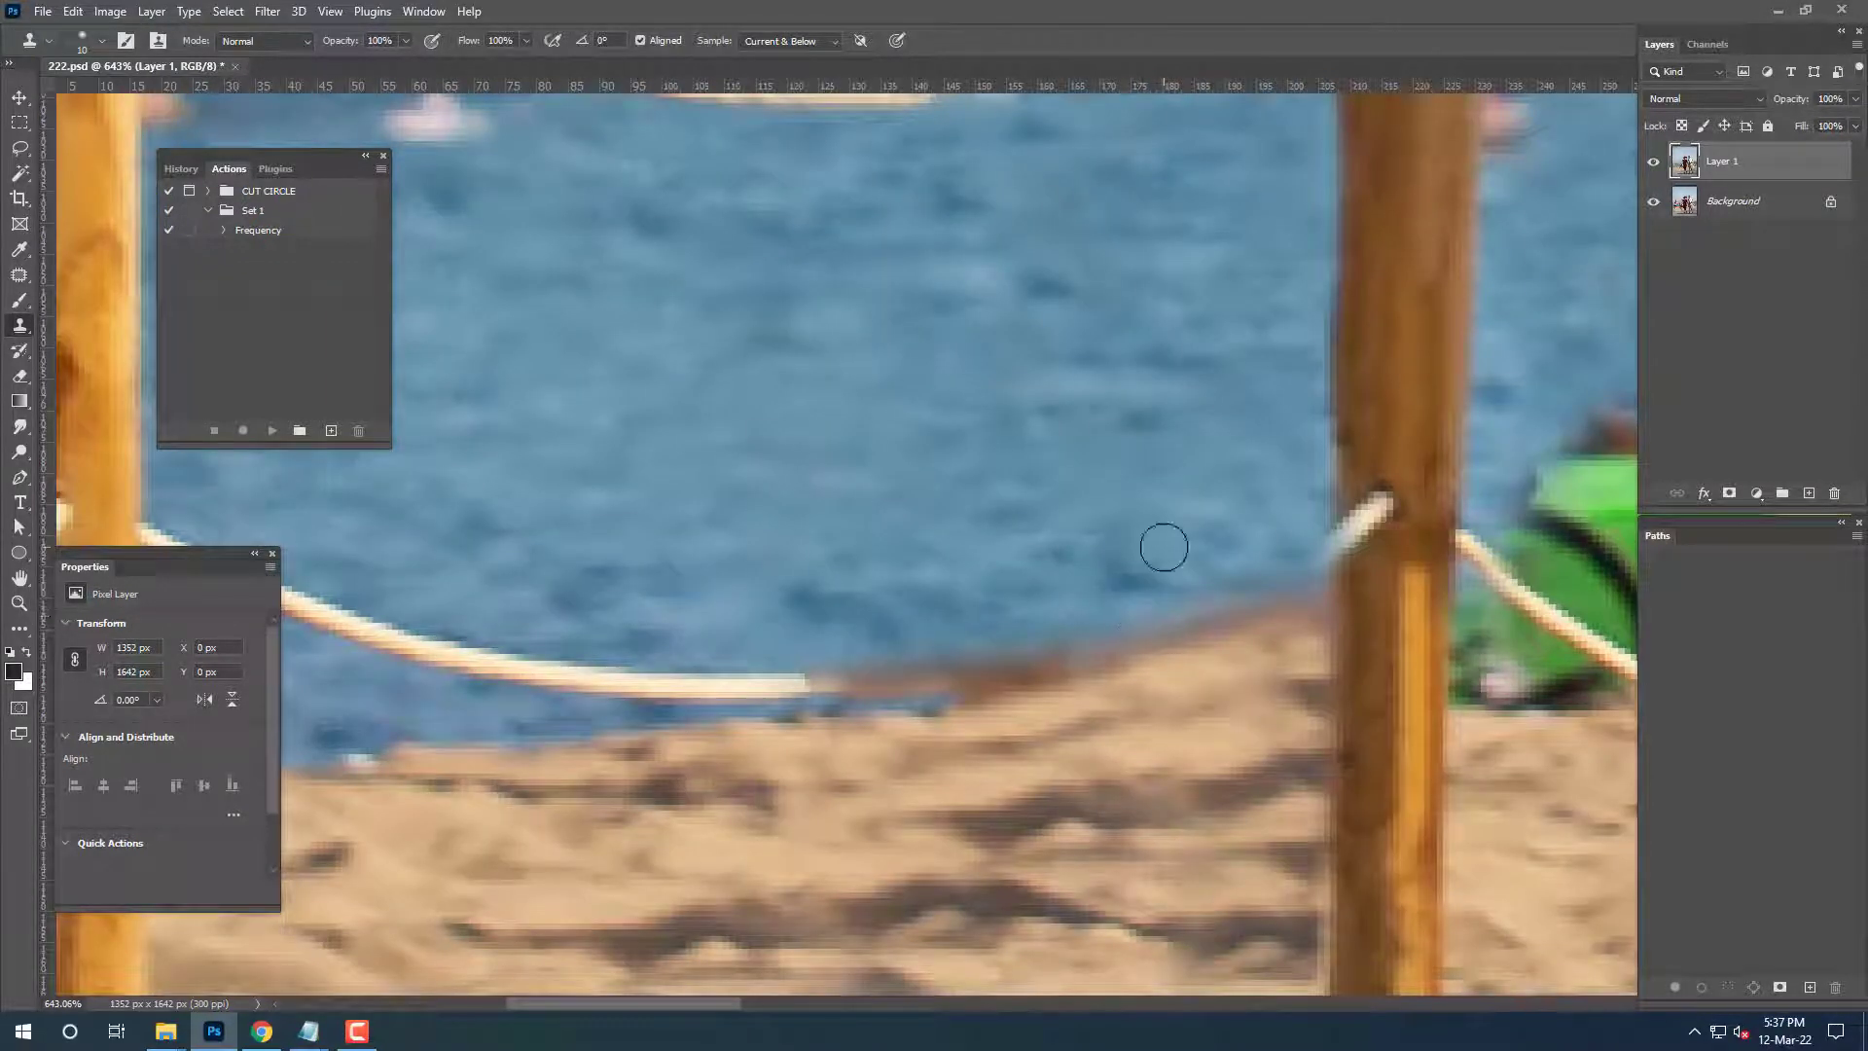
{"action": "left_click_drag", "start_coordinate": [1315, 615], "coordinate": [934, 702]}
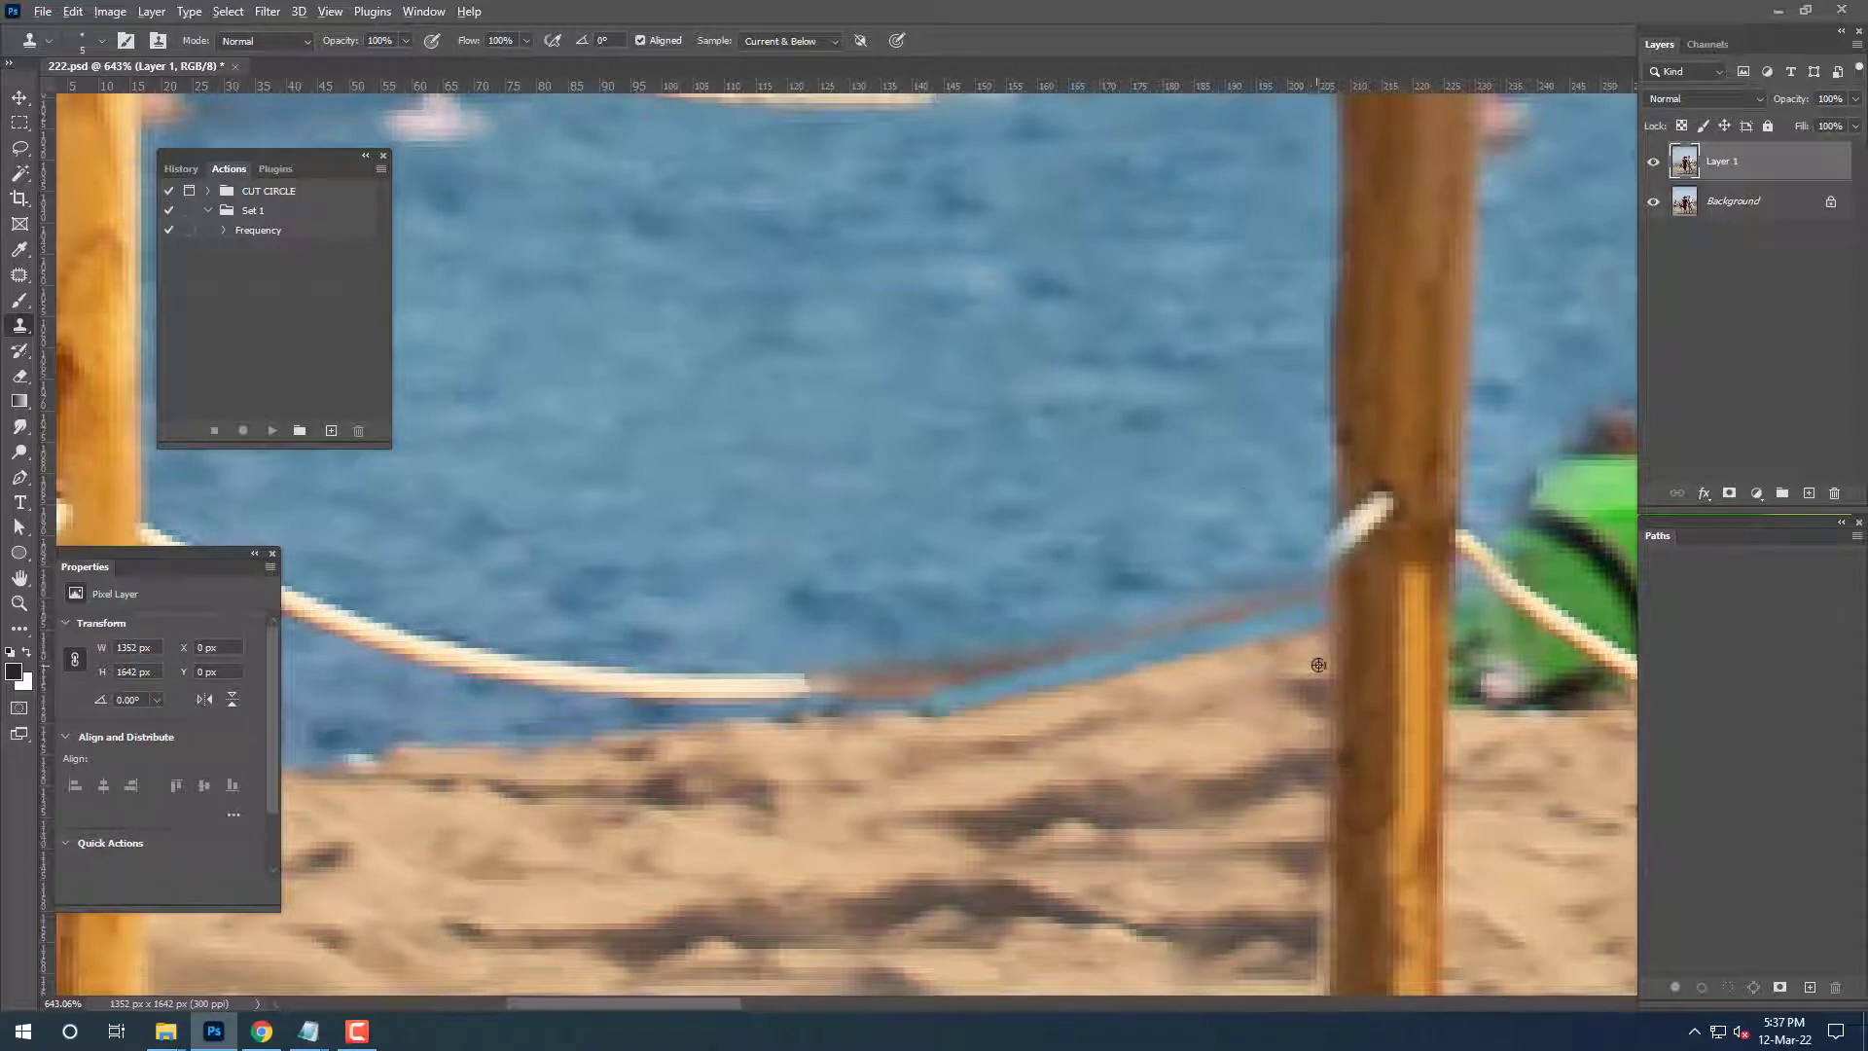
{"action": "left_click_drag", "start_coordinate": [1318, 664], "coordinate": [901, 725]}
{"action": "key", "text": "ctrl+z"}
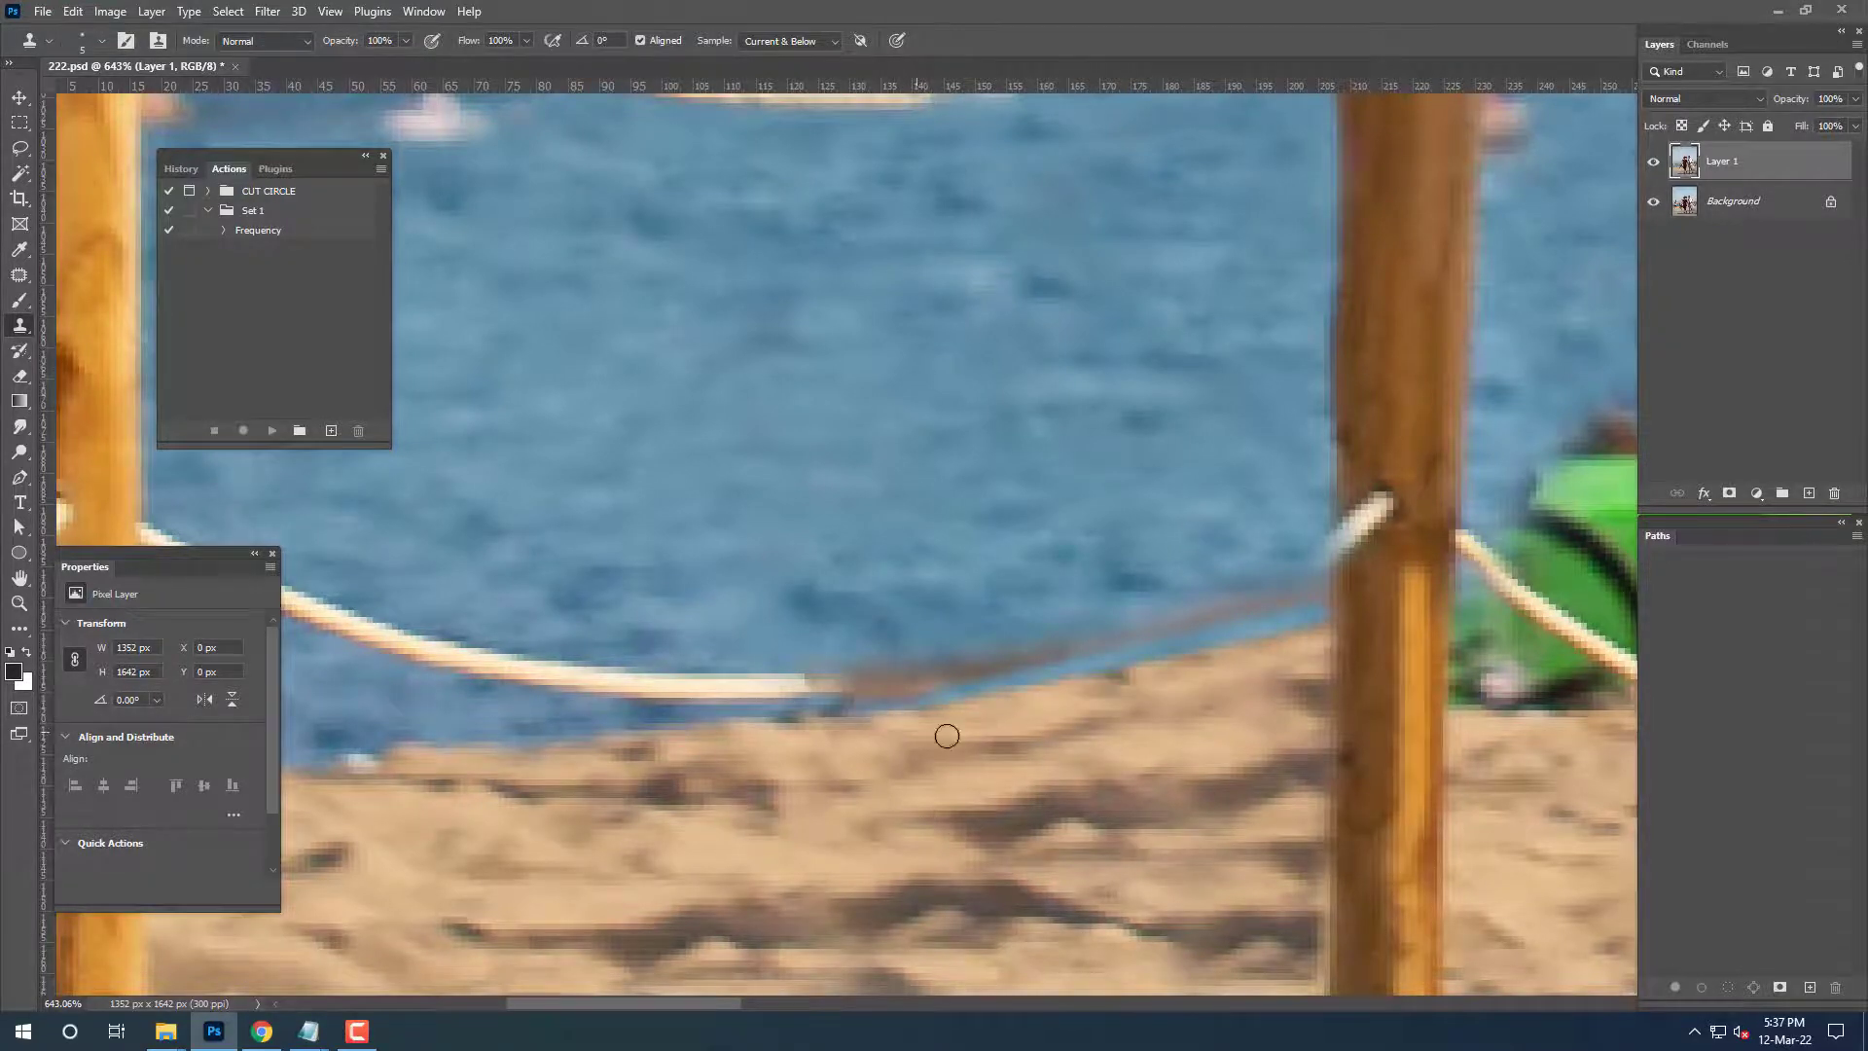
Cover the rope where it crosses the background walker's grey shorts.
{"action": "scroll", "coordinate": [946, 738], "scroll_direction": "down", "scroll_amount": 5}
{"action": "scroll", "coordinate": [1070, 769], "scroll_direction": "up", "scroll_amount": 4}
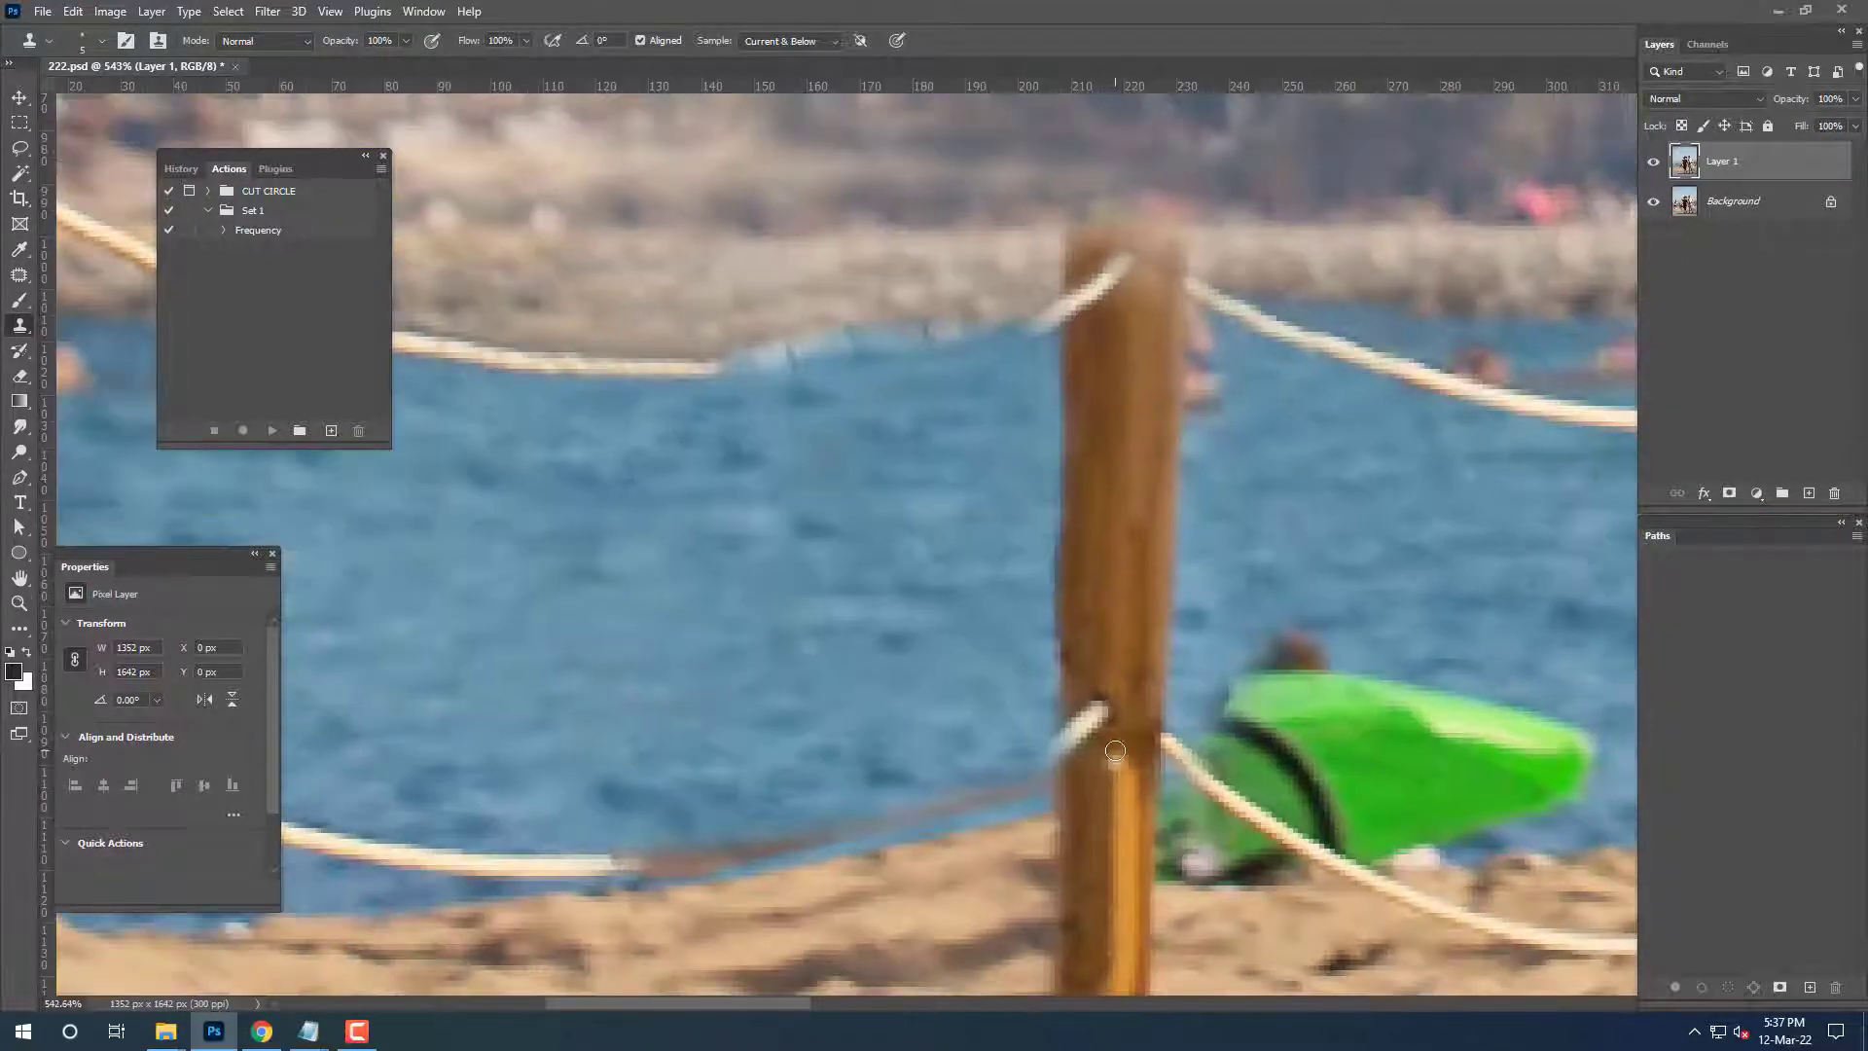
{"action": "scroll", "coordinate": [724, 832], "scroll_direction": "up", "scroll_amount": 3}
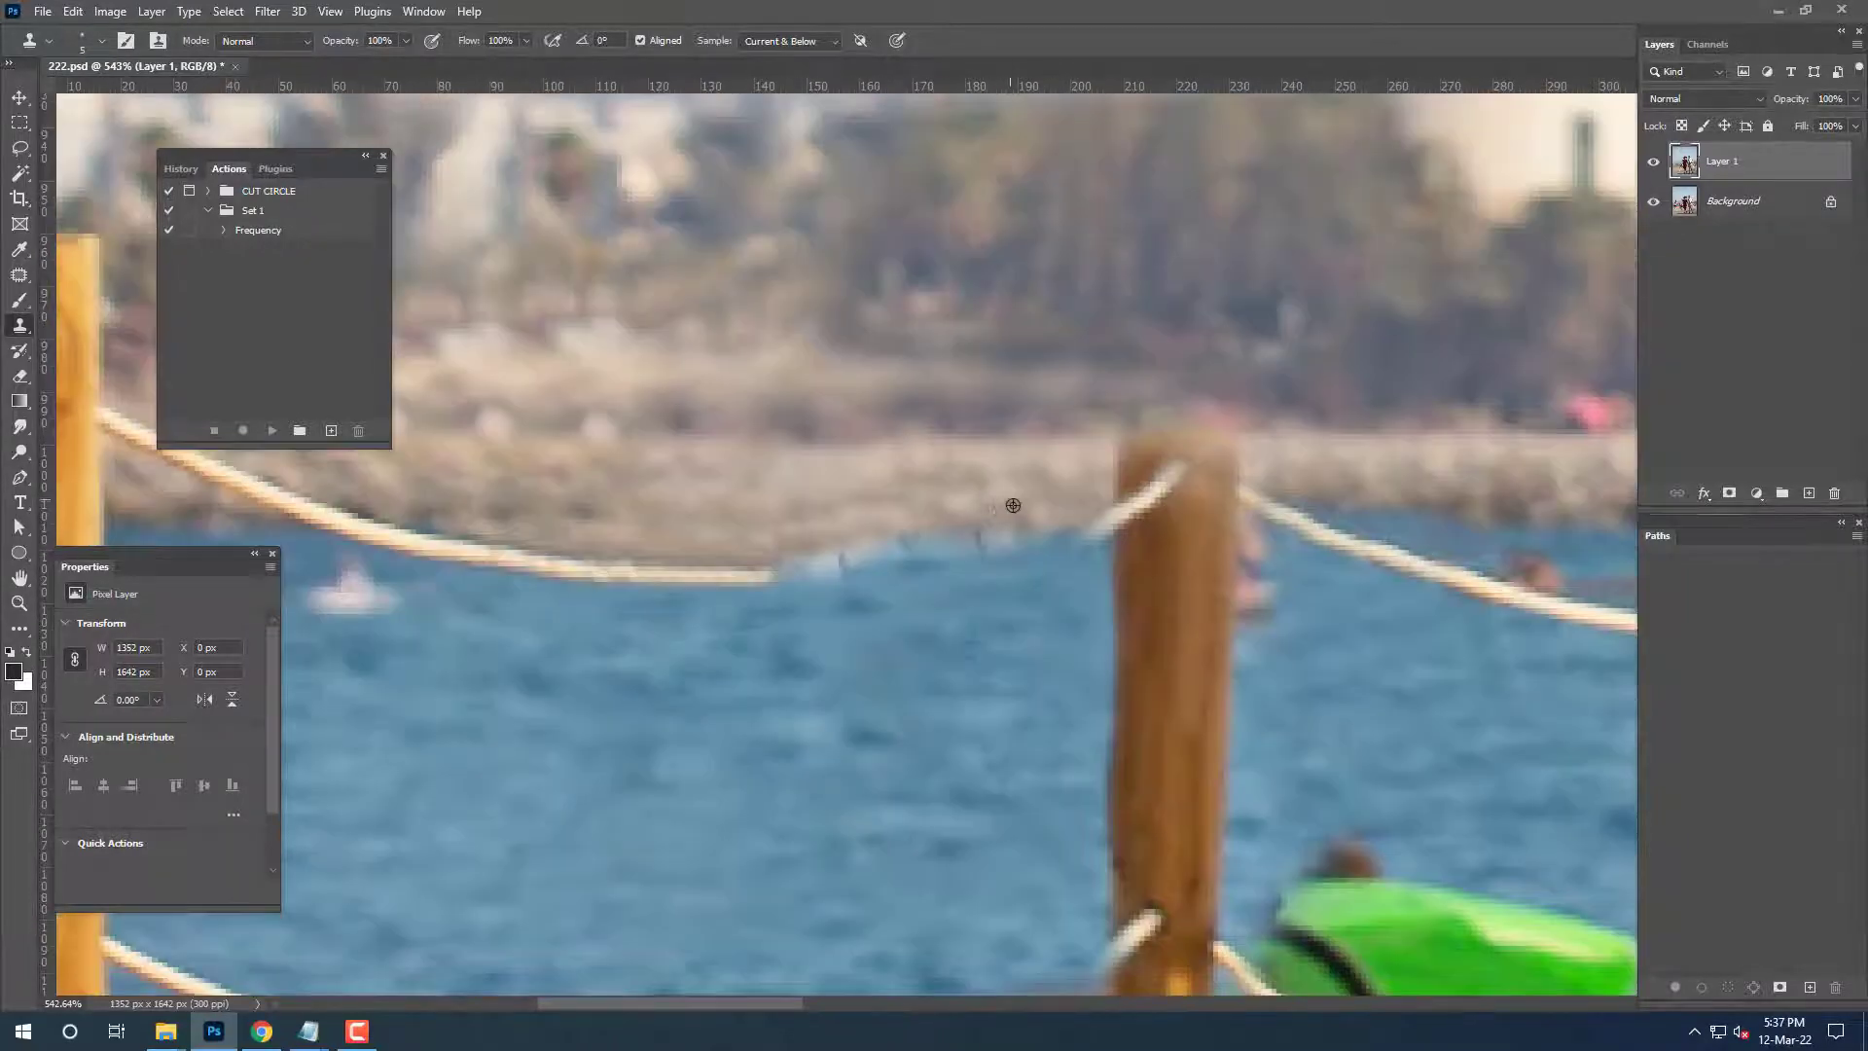
{"action": "scroll", "coordinate": [914, 521], "scroll_direction": "down", "scroll_amount": 5}
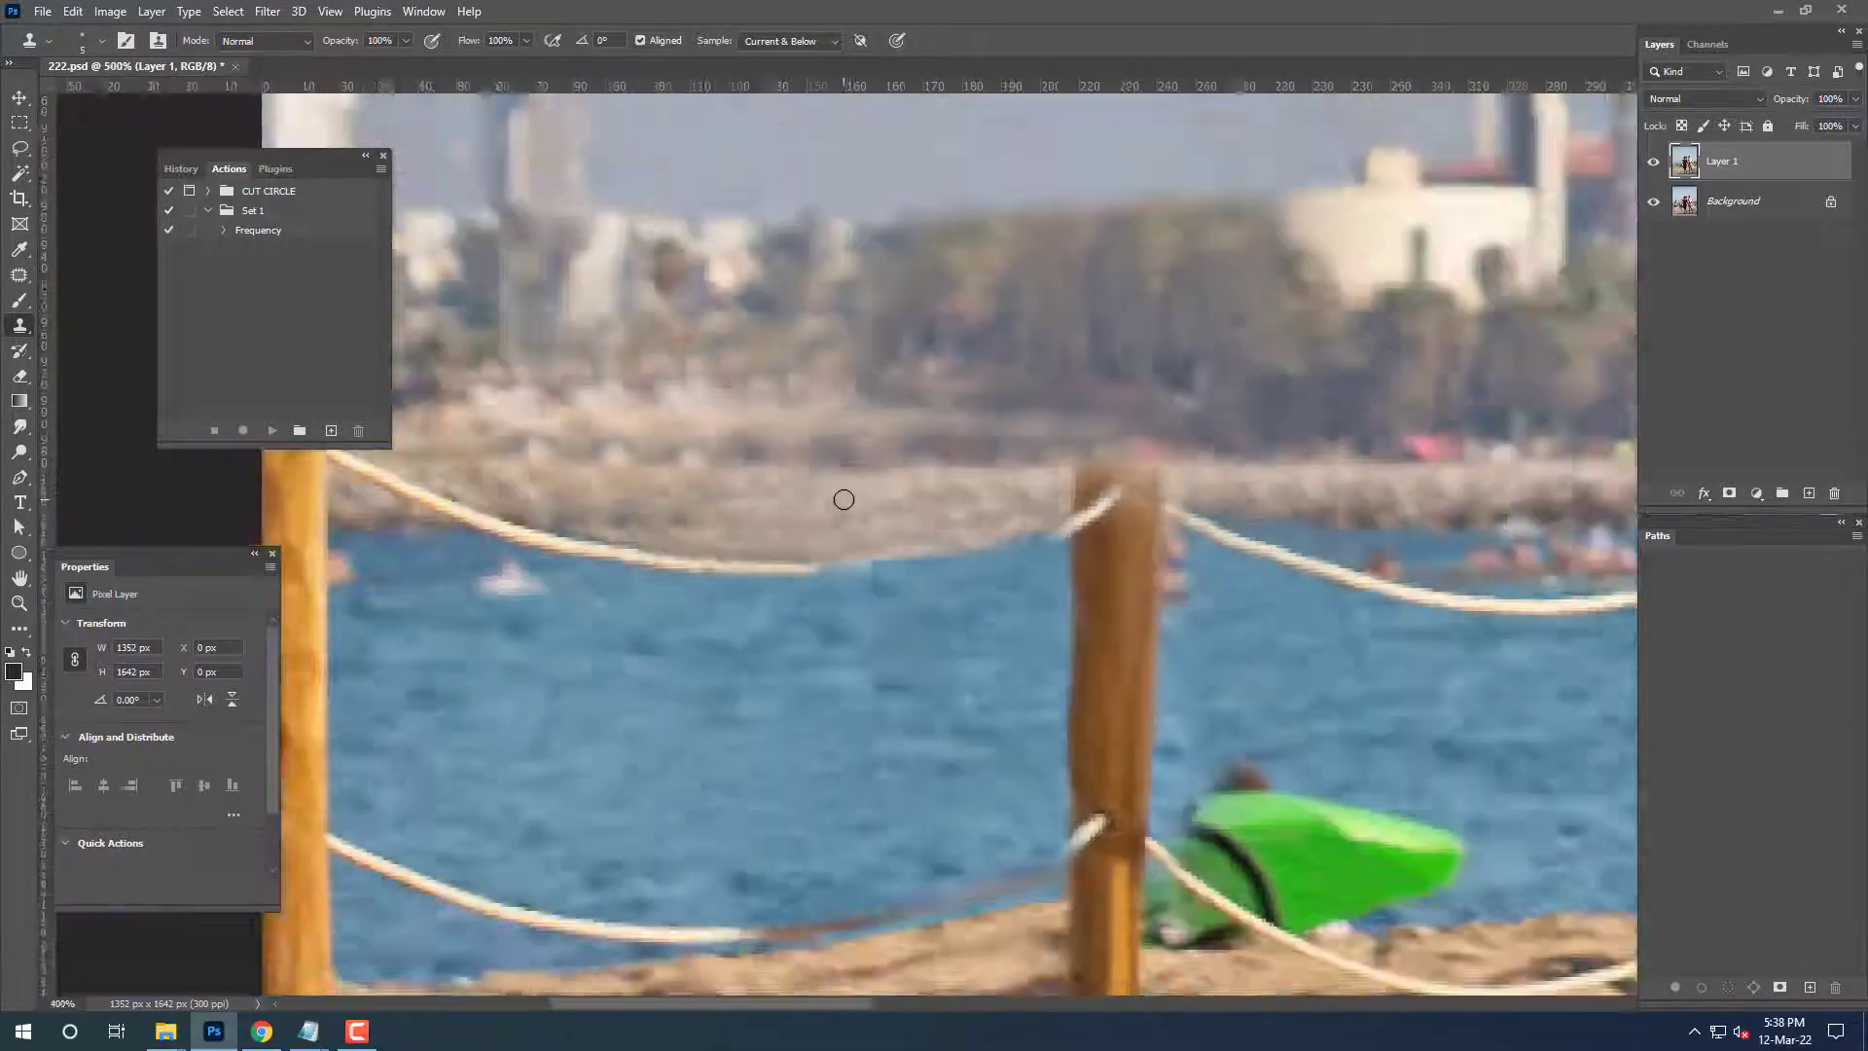
{"action": "scroll", "coordinate": [1167, 576], "scroll_direction": "up", "scroll_amount": 5}
{"action": "scroll", "coordinate": [1227, 533], "scroll_direction": "up", "scroll_amount": 3}
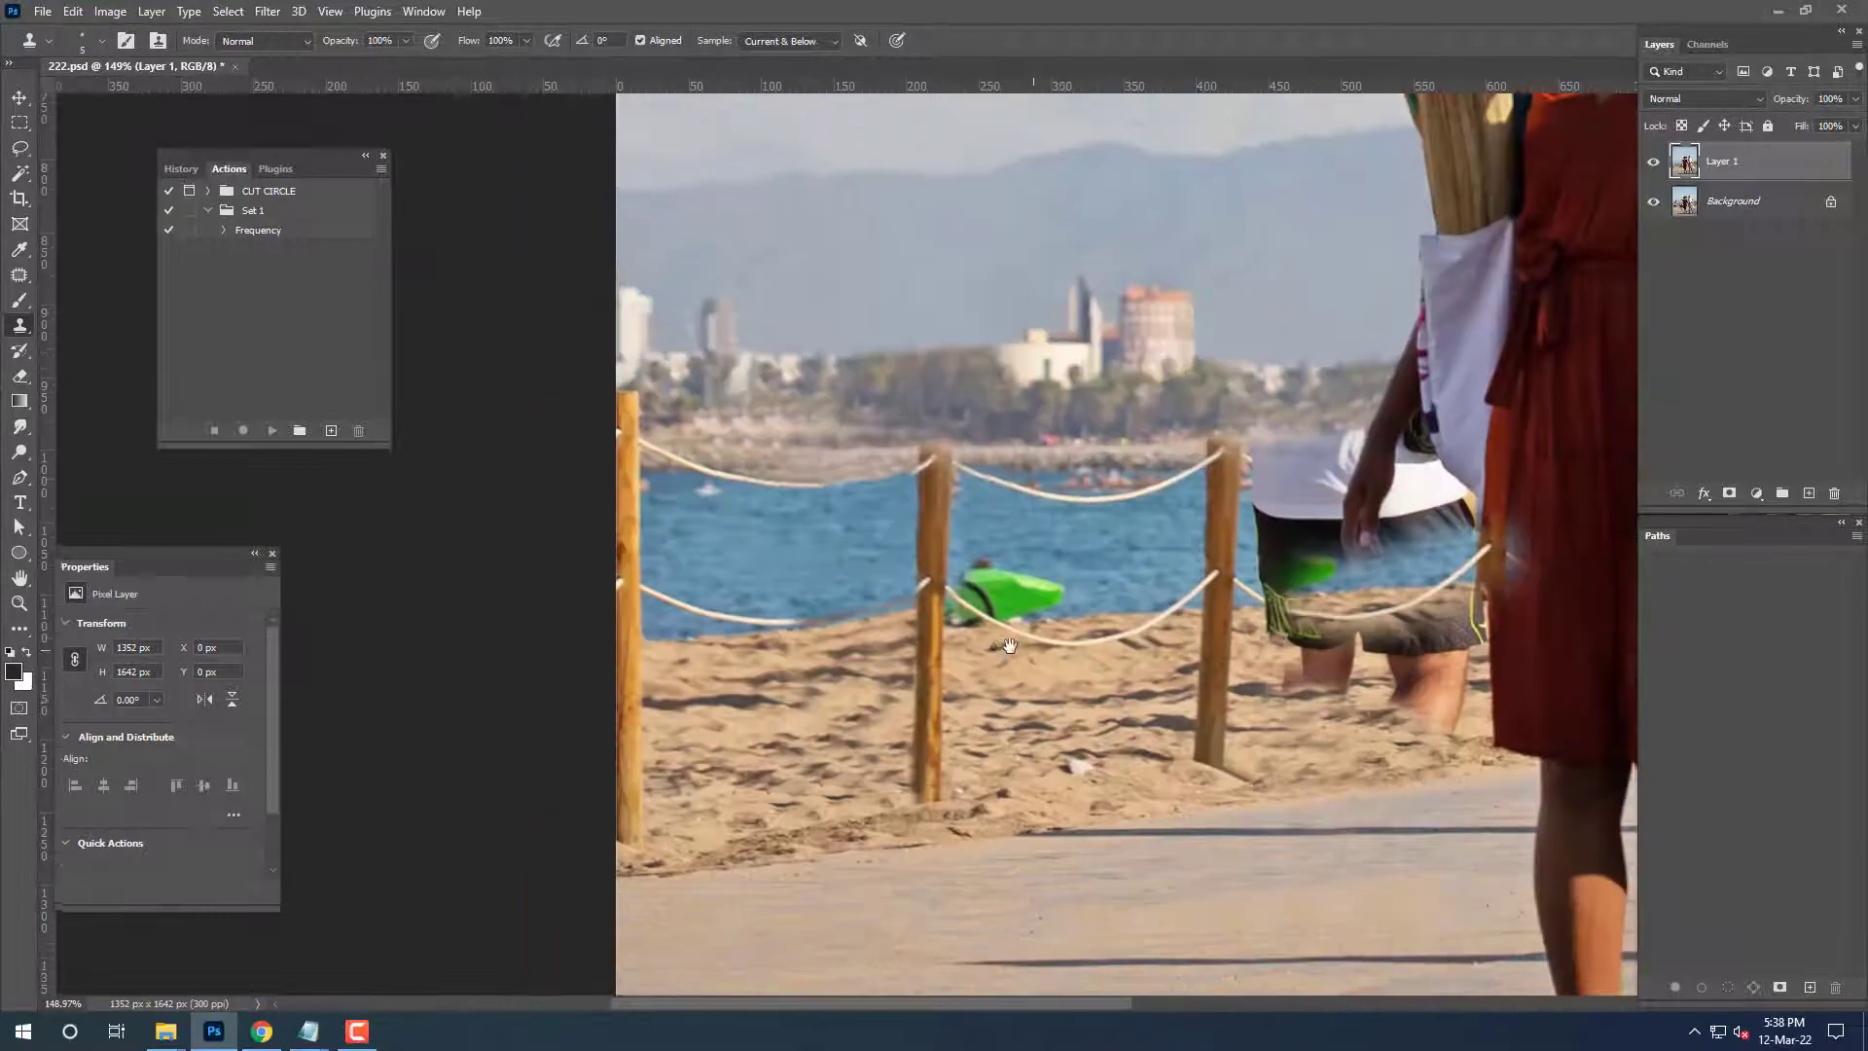
{"action": "scroll", "coordinate": [1264, 584], "scroll_direction": "up", "scroll_amount": 2}
{"action": "scroll", "coordinate": [1308, 632], "scroll_direction": "up", "scroll_amount": 3}
{"action": "mouse_move", "coordinate": [1309, 632]}
{"action": "left_mouse_down"}
{"action": "mouse_move", "coordinate": [1375, 696]}
{"action": "mouse_move", "coordinate": [1313, 751]}
{"action": "mouse_move", "coordinate": [1343, 701]}
{"action": "left_mouse_up"}
Clone sand over the walker's lower leg, remaining shorts and leftover skin blob.
{"action": "scroll", "coordinate": [1328, 685], "scroll_direction": "down", "scroll_amount": 4}
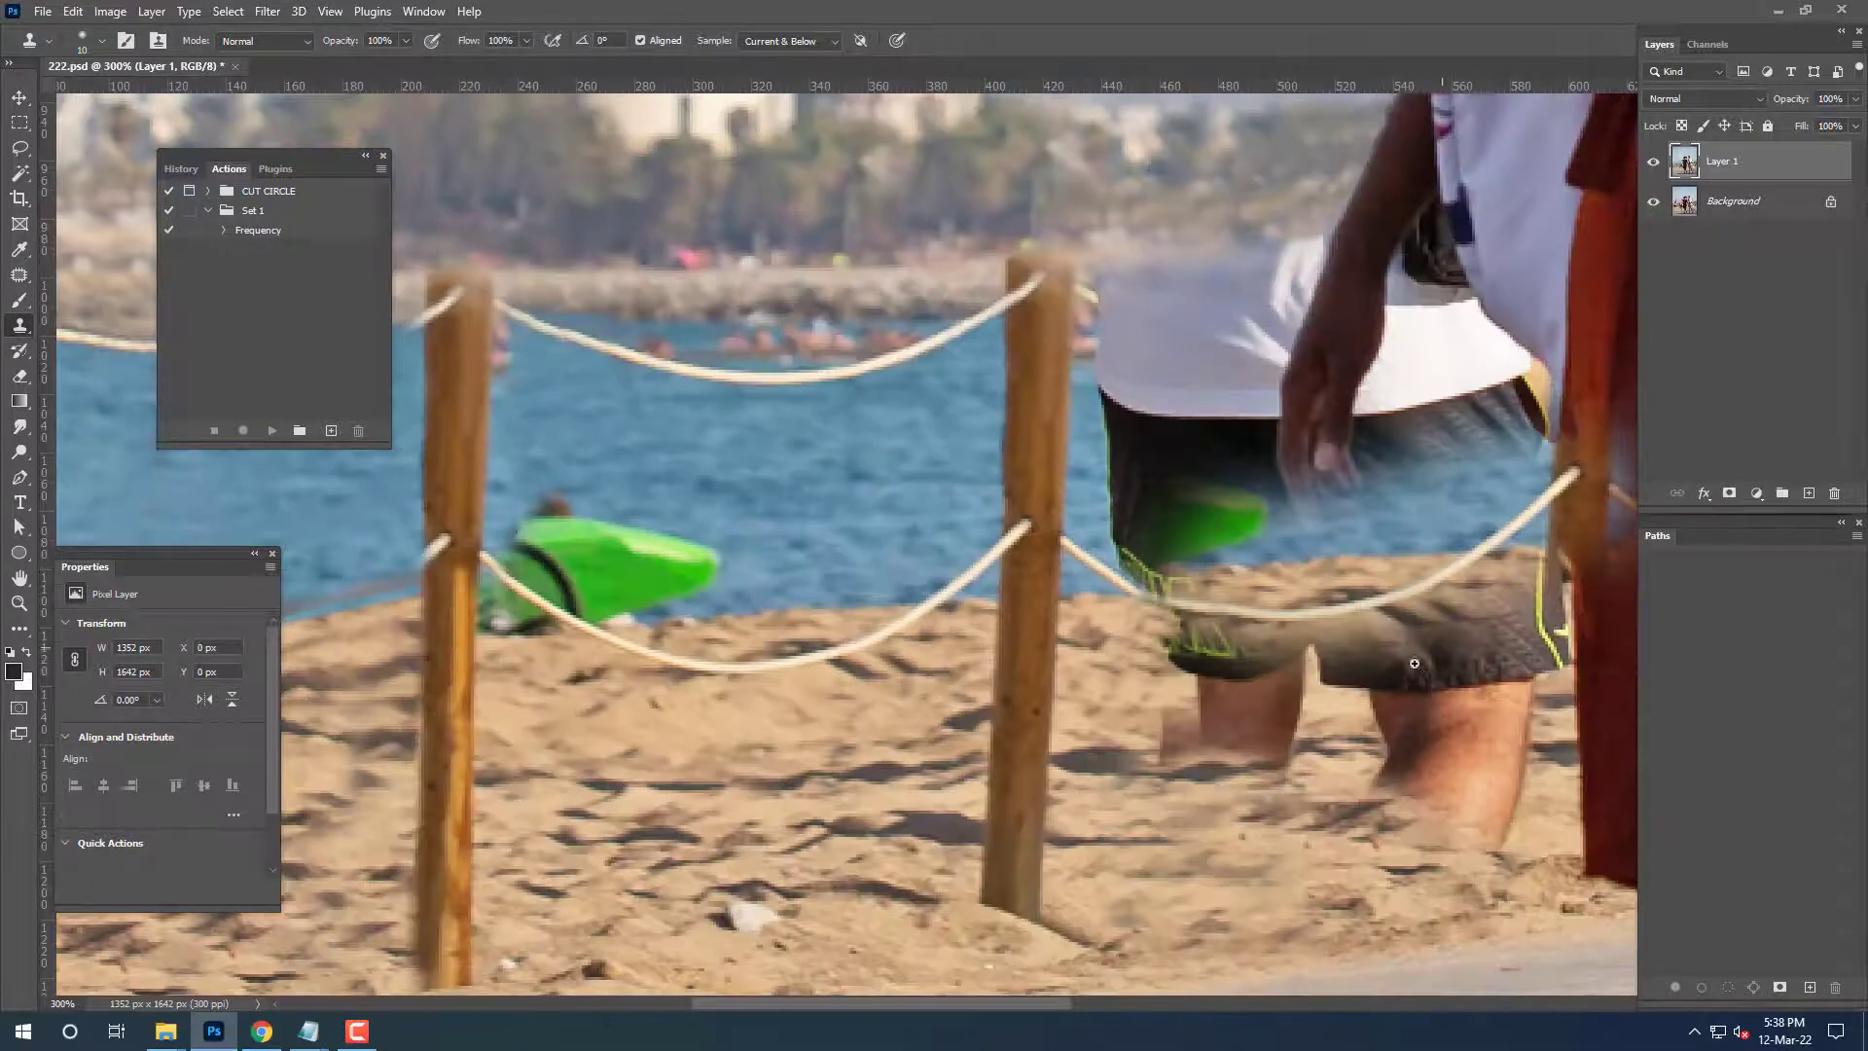
{"action": "scroll", "coordinate": [1209, 775], "scroll_direction": "up", "scroll_amount": 2}
{"action": "mouse_move", "coordinate": [1148, 708]}
{"action": "left_mouse_down"}
{"action": "mouse_move", "coordinate": [1105, 717]}
{"action": "mouse_move", "coordinate": [1206, 749]}
{"action": "left_mouse_up"}
{"action": "left_click_drag", "start_coordinate": [1381, 632], "coordinate": [1041, 632]}
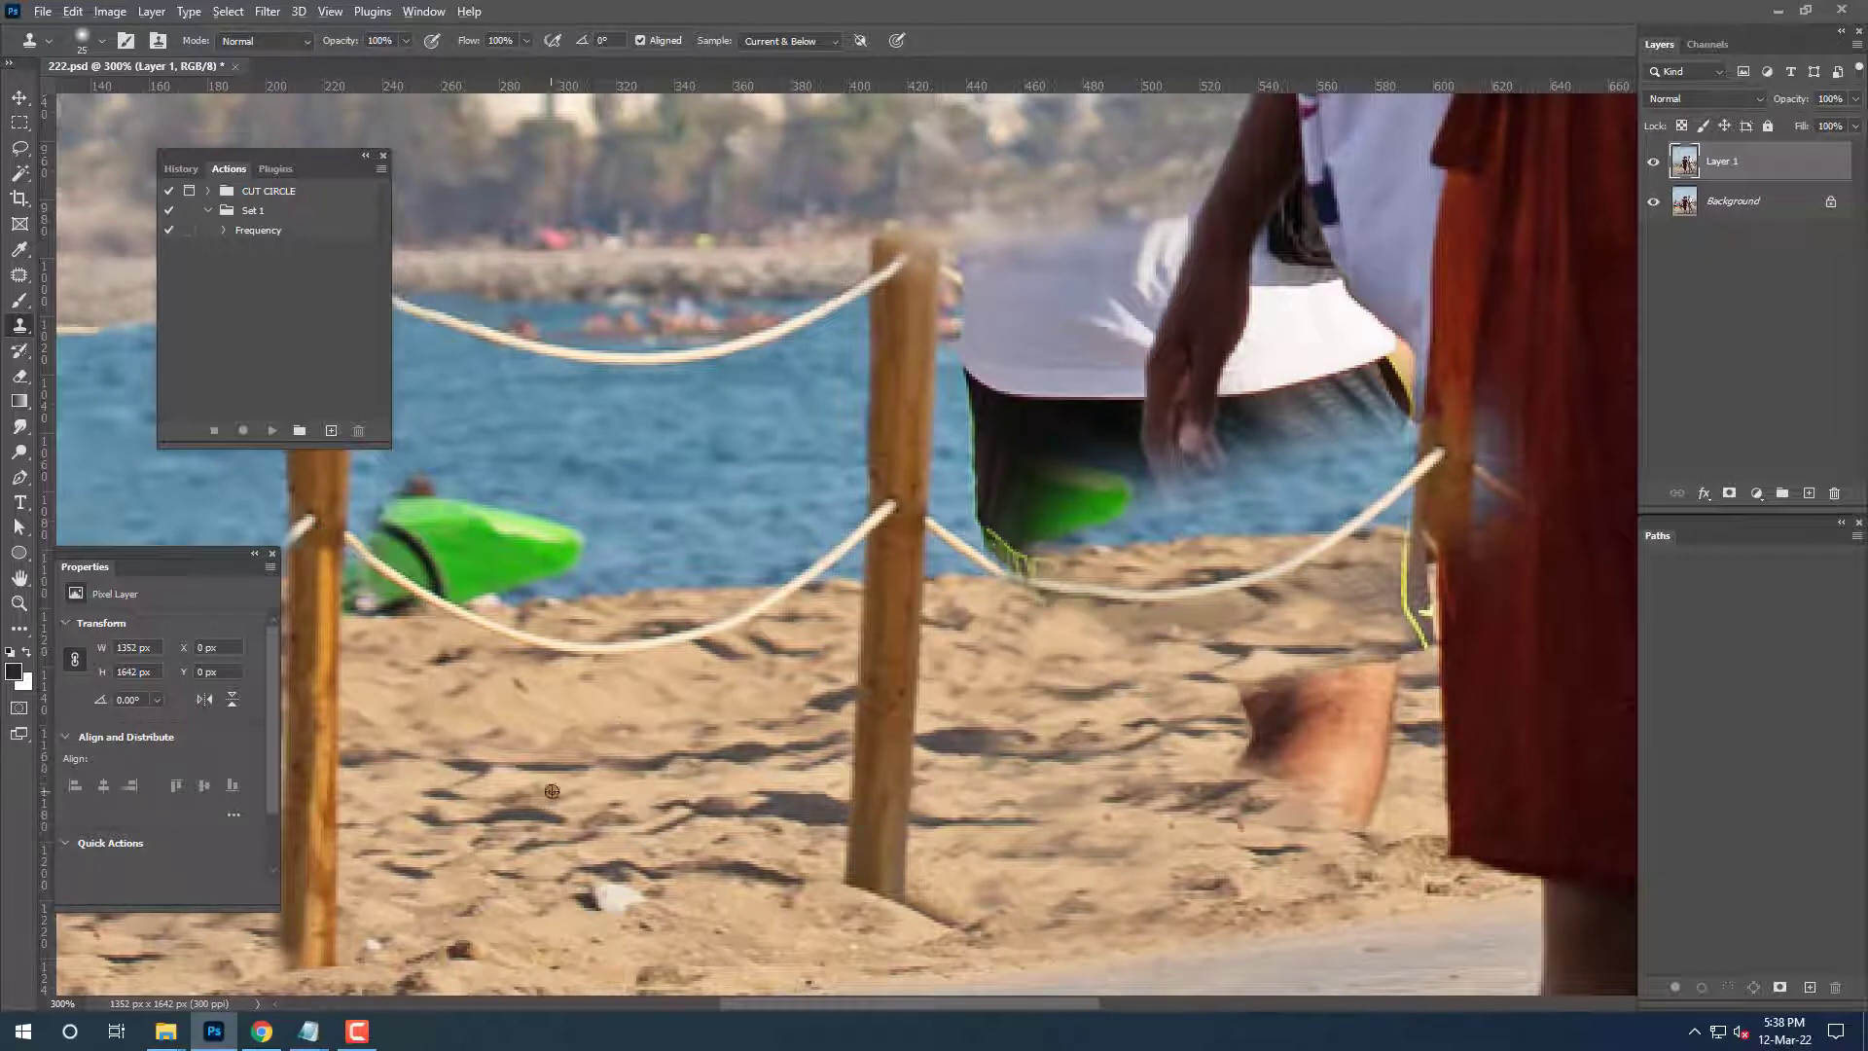
{"action": "mouse_move", "coordinate": [1374, 578]}
{"action": "left_mouse_down"}
{"action": "mouse_move", "coordinate": [1189, 638]}
{"action": "mouse_move", "coordinate": [1070, 642]}
{"action": "left_mouse_up"}
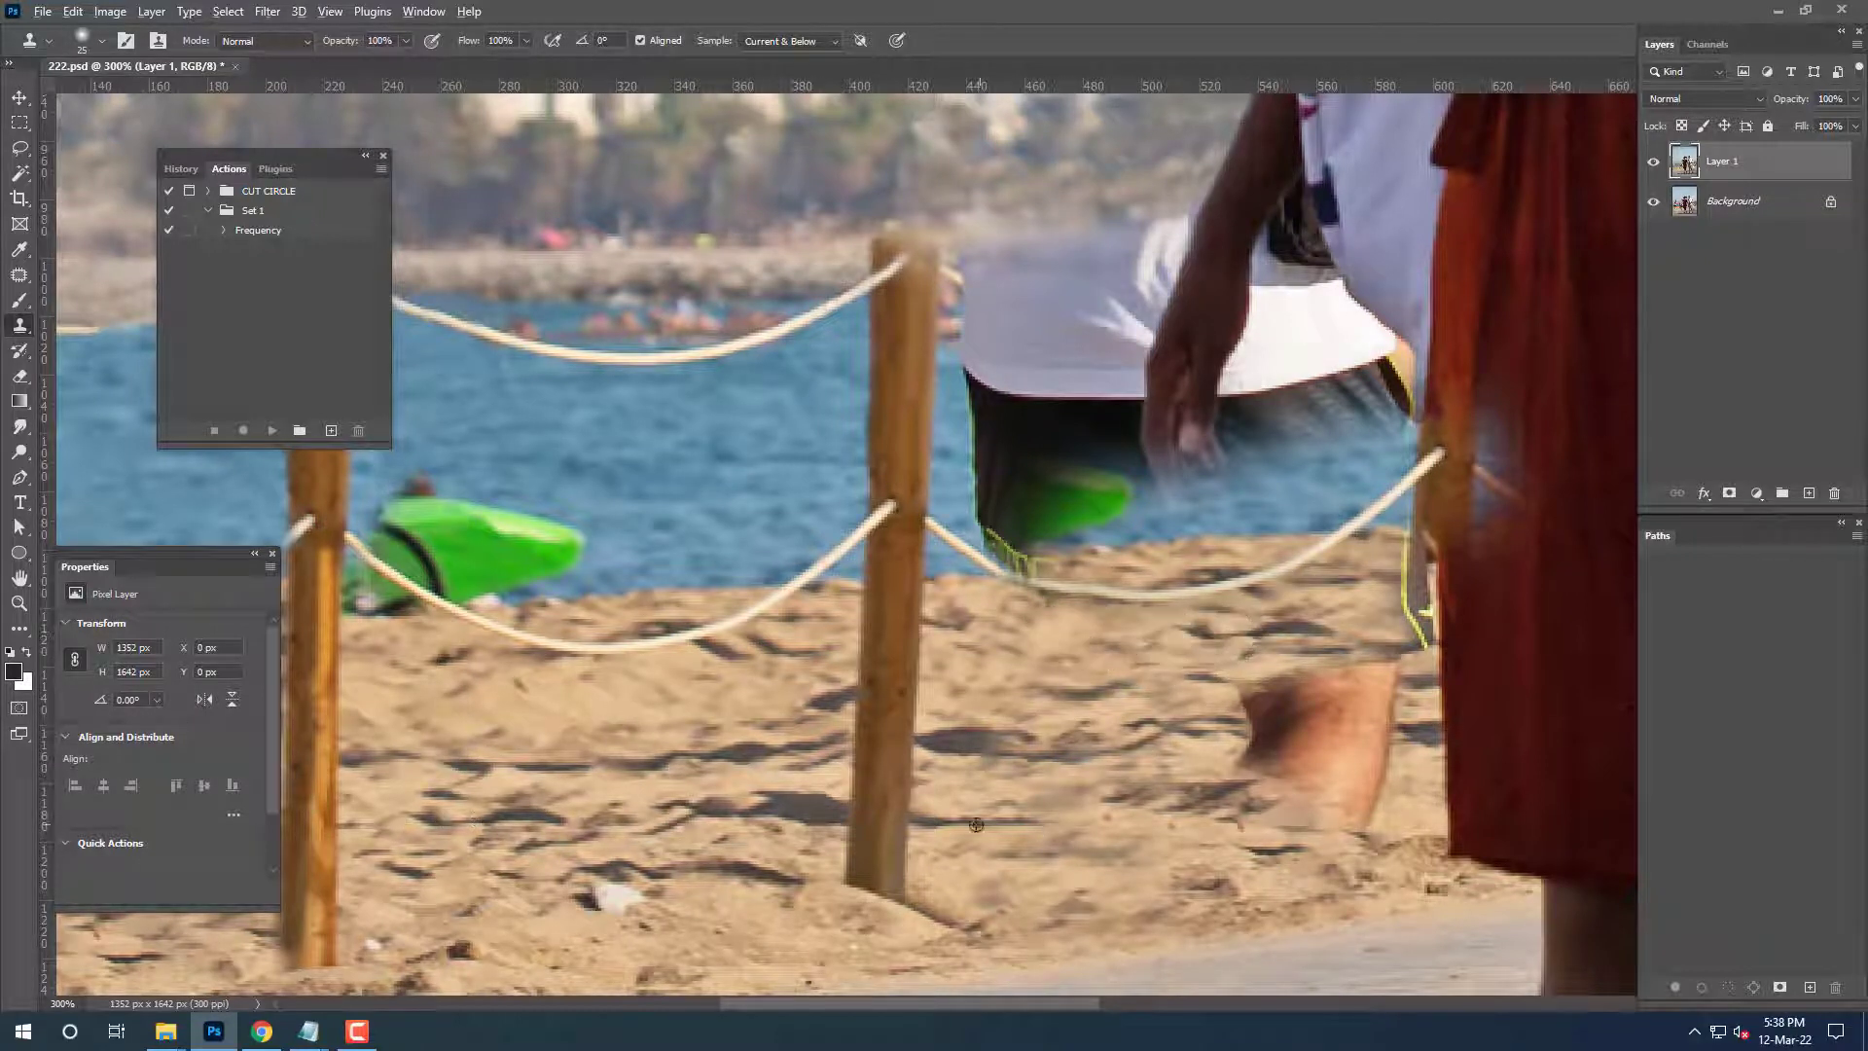
{"action": "left_click_drag", "start_coordinate": [1389, 683], "coordinate": [1216, 758]}
With a smaller brush, clone away the yellow fringe along the red dress edge.
{"action": "key", "text": "ctrl+minus"}
{"action": "key", "text": "ctrl+minus"}
{"action": "key", "text": "ctrl+minus"}
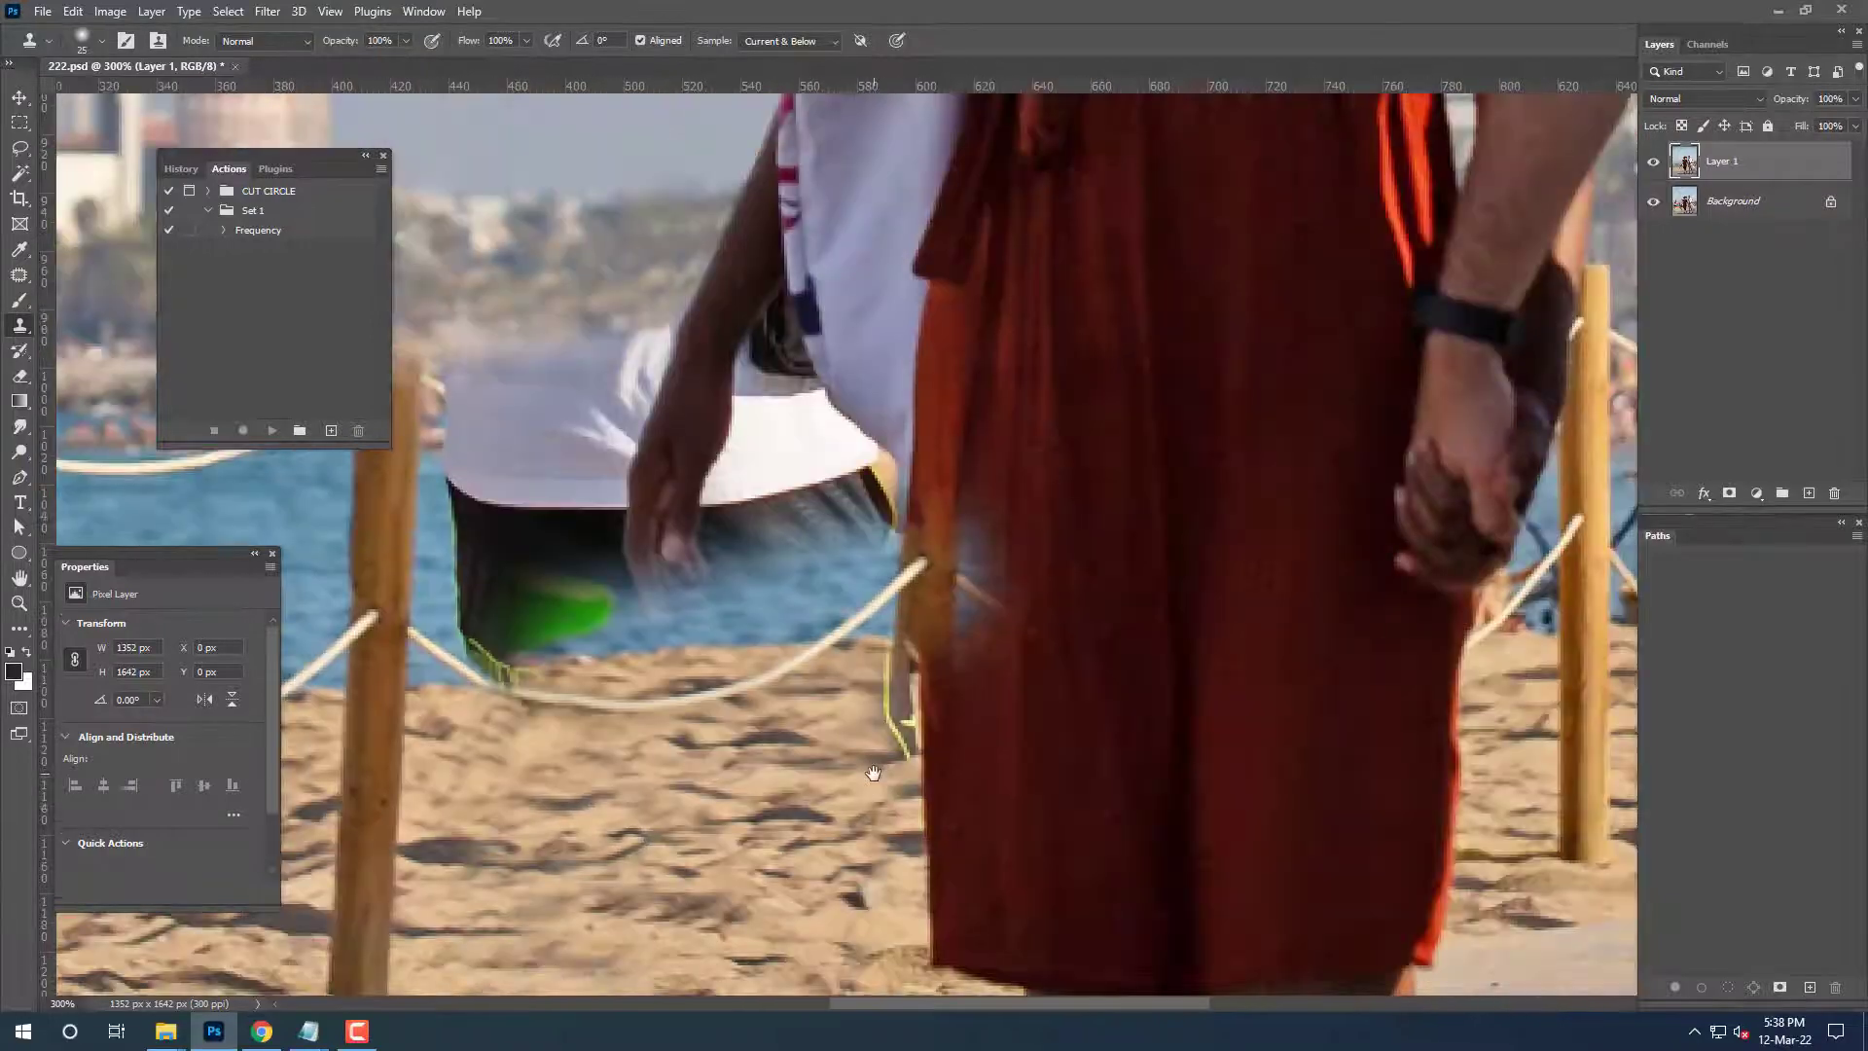
{"action": "scroll", "coordinate": [962, 633], "scroll_direction": "up", "scroll_amount": 5}
{"action": "key", "text": "bracketleft"}
{"action": "key", "text": "bracketleft"}
{"action": "key", "text": "bracketleft"}
{"action": "left_click_drag", "start_coordinate": [1089, 409], "coordinate": [1099, 574]}
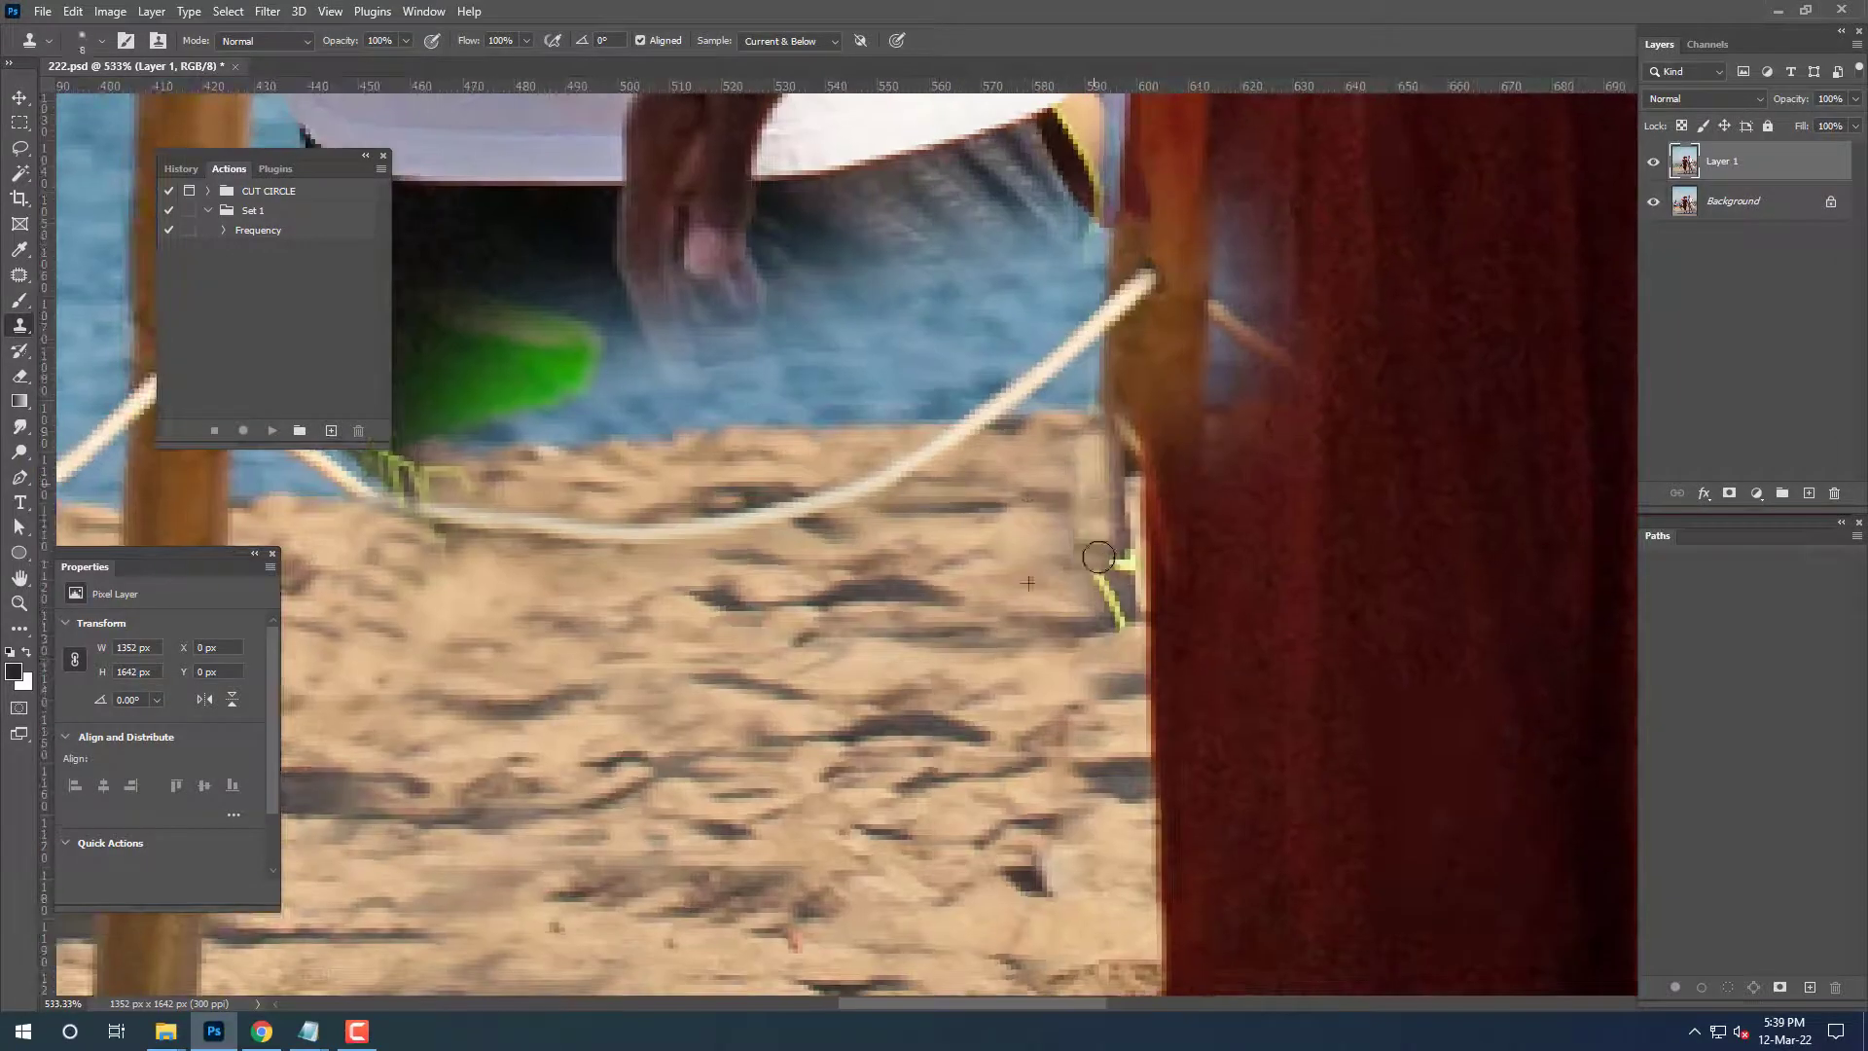
{"action": "left_click_drag", "start_coordinate": [1109, 448], "coordinate": [1108, 634]}
{"action": "left_click_drag", "start_coordinate": [1075, 496], "coordinate": [1082, 563]}
Restore the dress colour over the bluish haze with the History Brush.
{"action": "key", "text": "ctrl+minus"}
{"action": "key", "text": "ctrl+minus"}
{"action": "key", "text": "ctrl+minus"}
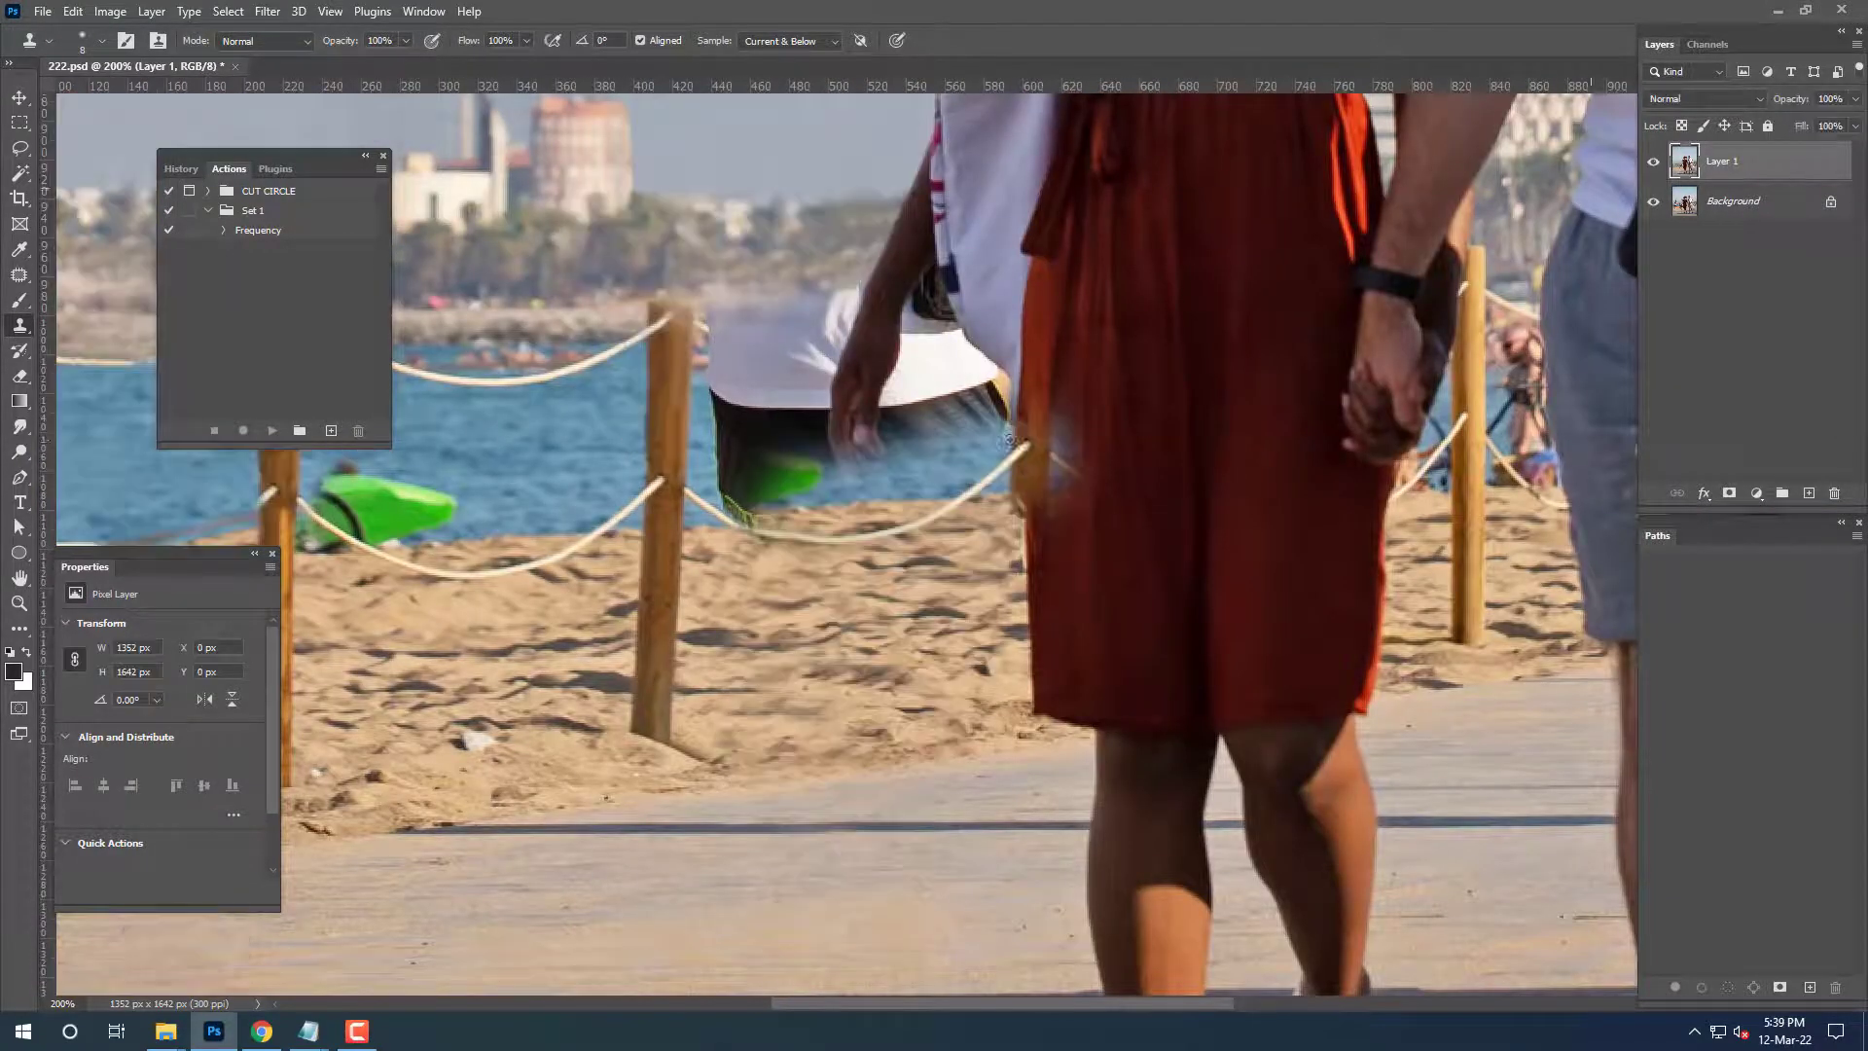
{"action": "scroll", "coordinate": [1008, 439], "scroll_direction": "up", "scroll_amount": 3}
{"action": "key", "text": "y"}
{"action": "mouse_move", "coordinate": [1089, 351]}
{"action": "left_mouse_down"}
{"action": "mouse_move", "coordinate": [1067, 646]}
{"action": "mouse_move", "coordinate": [1190, 698]}
{"action": "left_mouse_up"}
Clone blue over the reddish fringe beside the dress.
{"action": "scroll", "coordinate": [1068, 417], "scroll_direction": "down", "scroll_amount": 2}
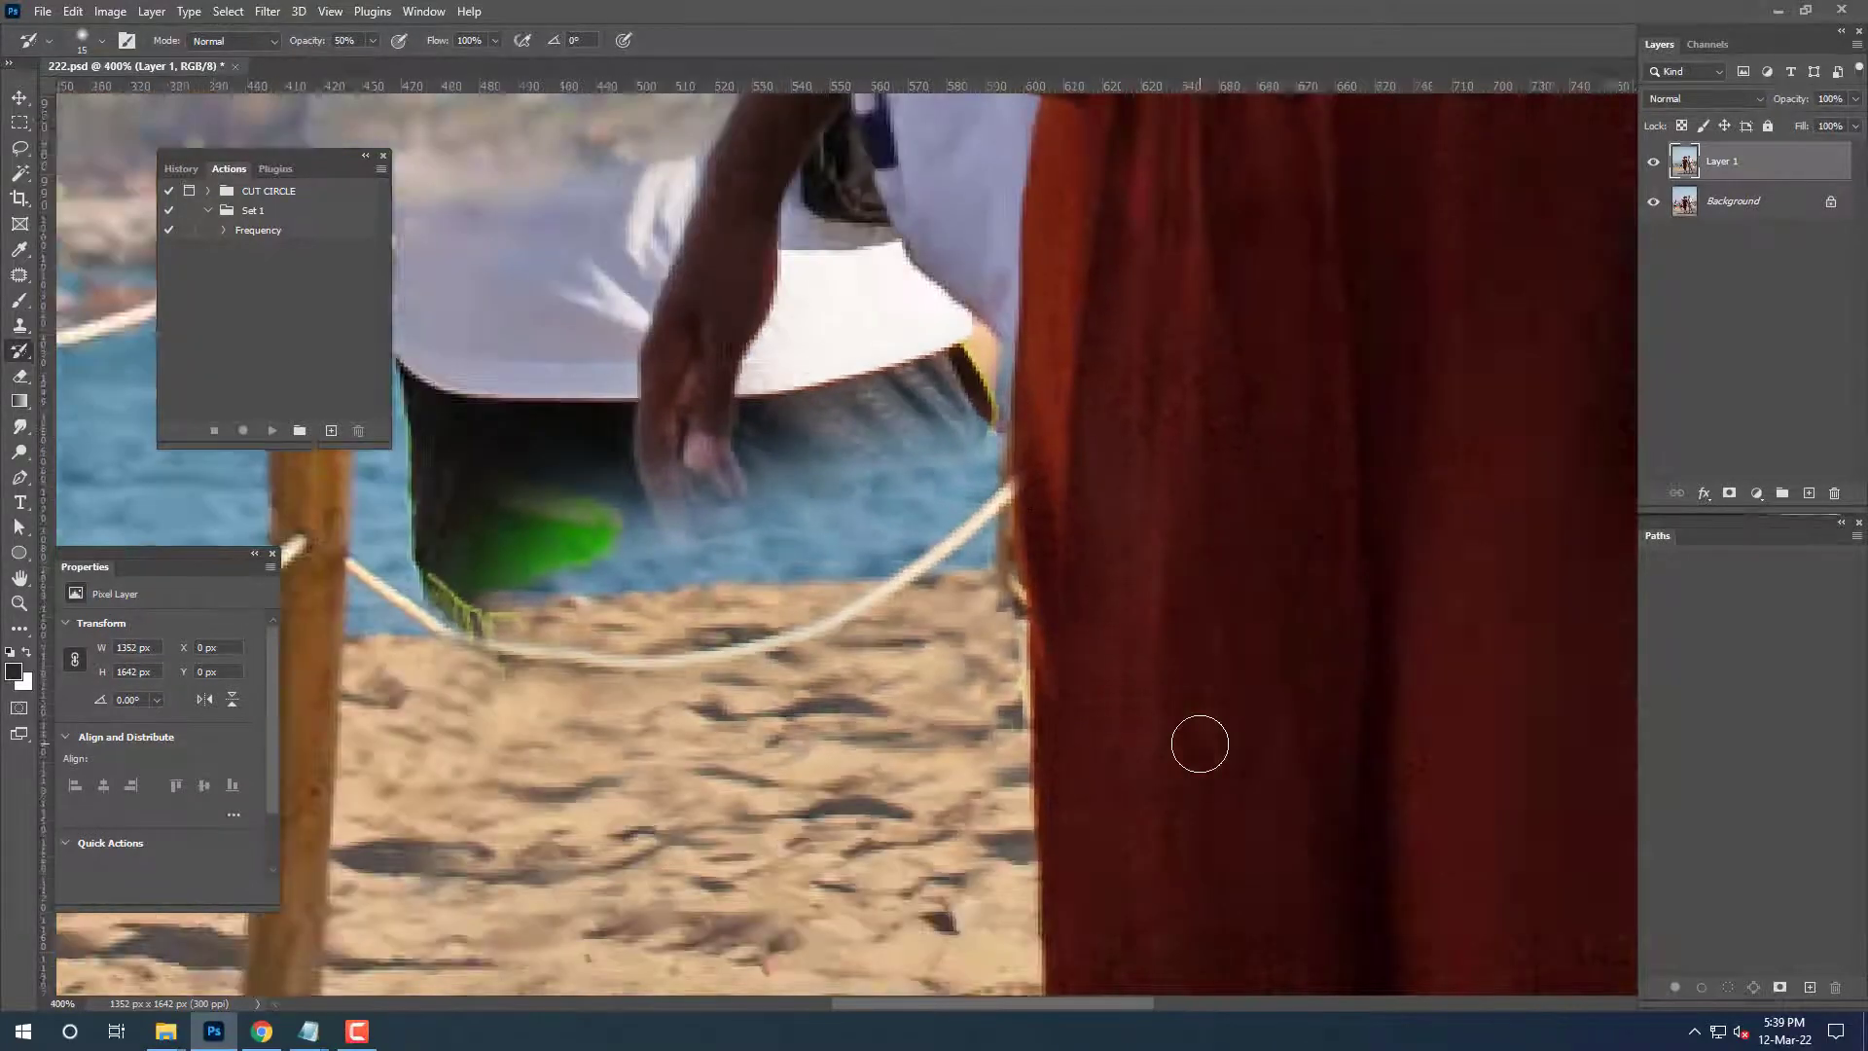
{"action": "scroll", "coordinate": [1201, 742], "scroll_direction": "down", "scroll_amount": 3}
{"action": "scroll", "coordinate": [881, 660], "scroll_direction": "up", "scroll_amount": 2}
{"action": "left_click_drag", "start_coordinate": [880, 660], "coordinate": [779, 670]}
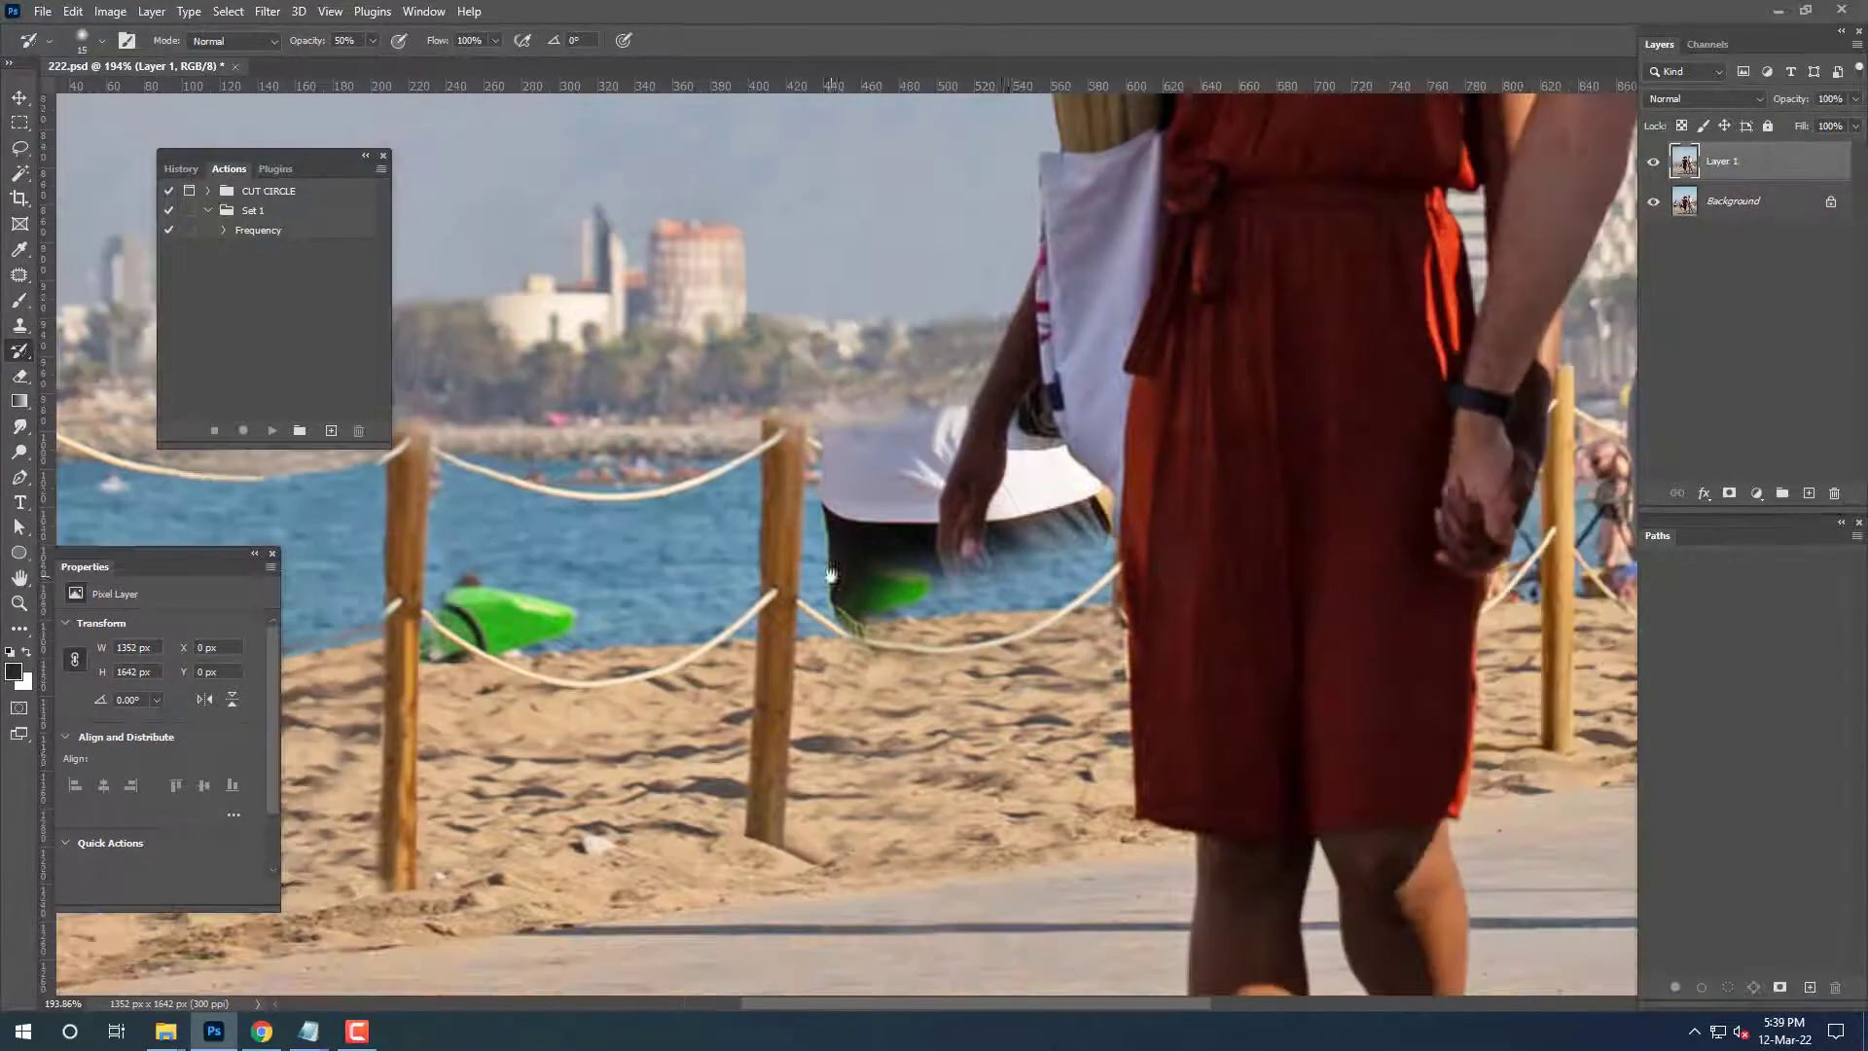
{"action": "key", "text": "s"}
{"action": "scroll", "coordinate": [1118, 654], "scroll_direction": "up", "scroll_amount": 5}
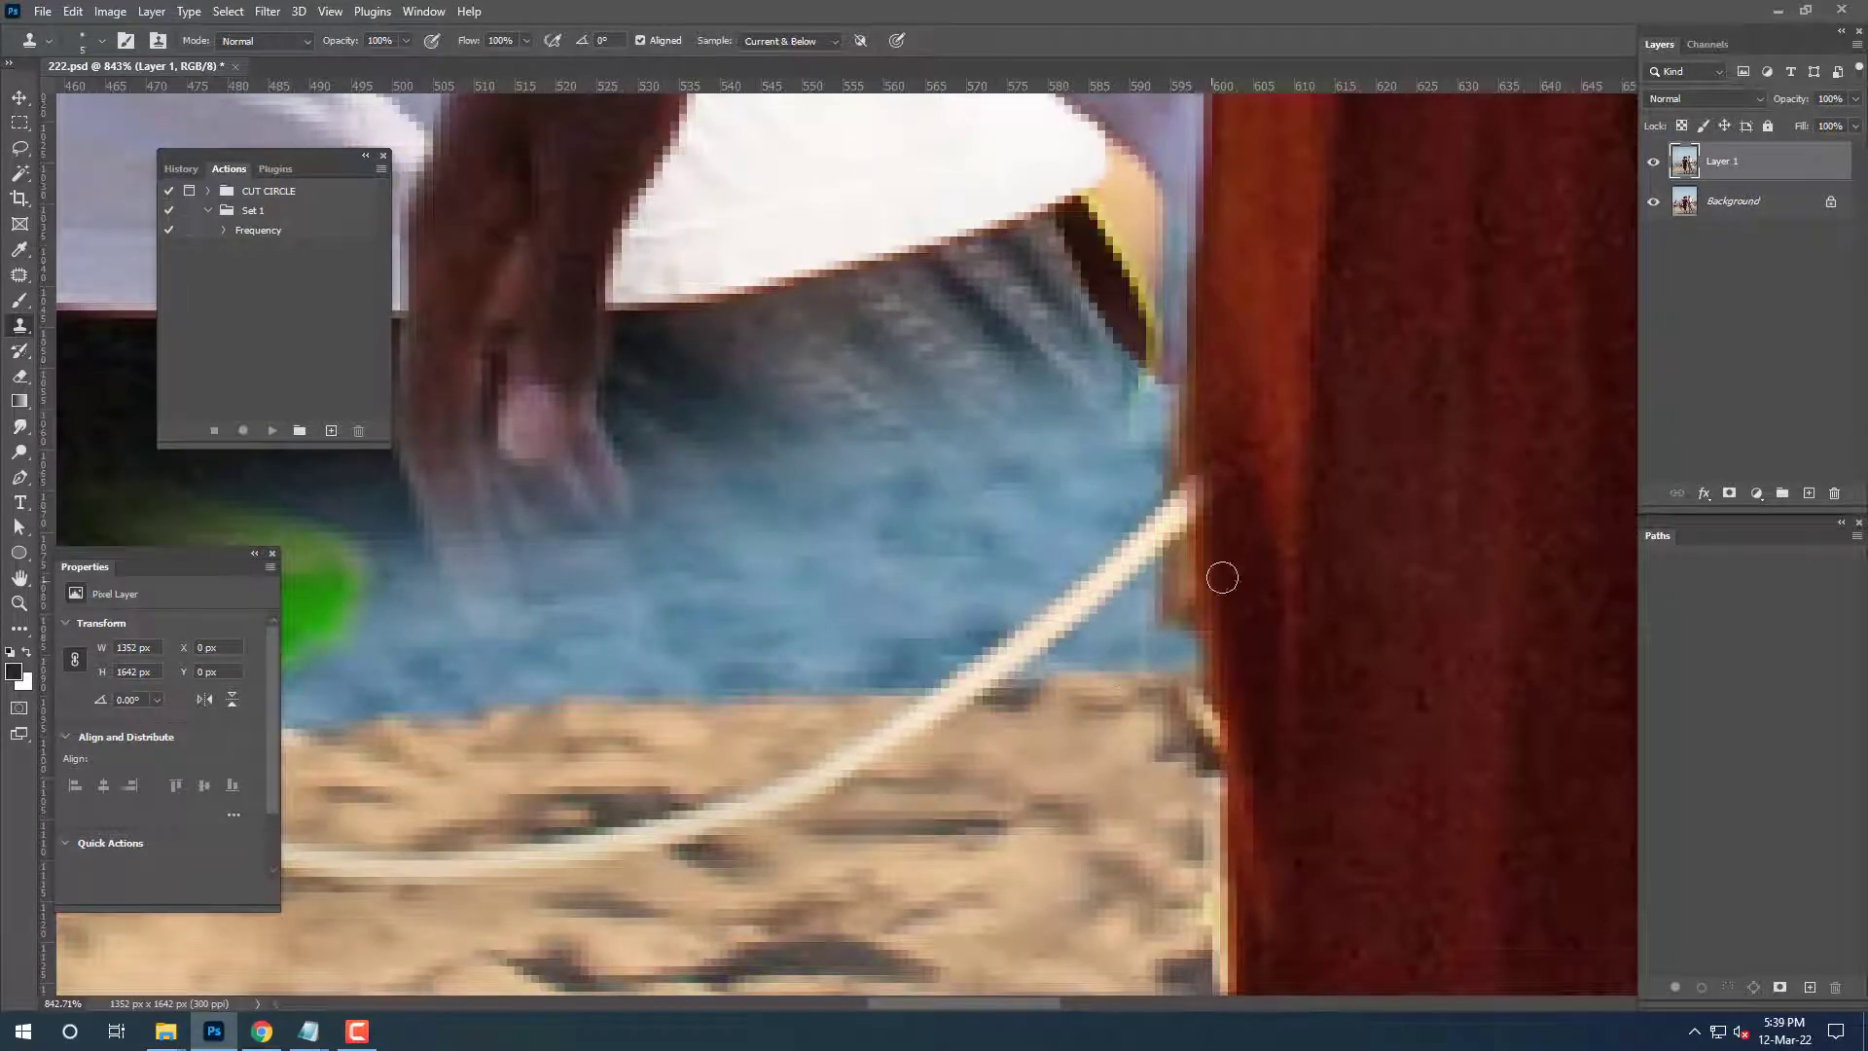
{"action": "left_click_drag", "start_coordinate": [1182, 550], "coordinate": [1171, 592]}
Bring back the faded parts of the hand with the History Brush.
{"action": "scroll", "coordinate": [1167, 637], "scroll_direction": "up", "scroll_amount": 3}
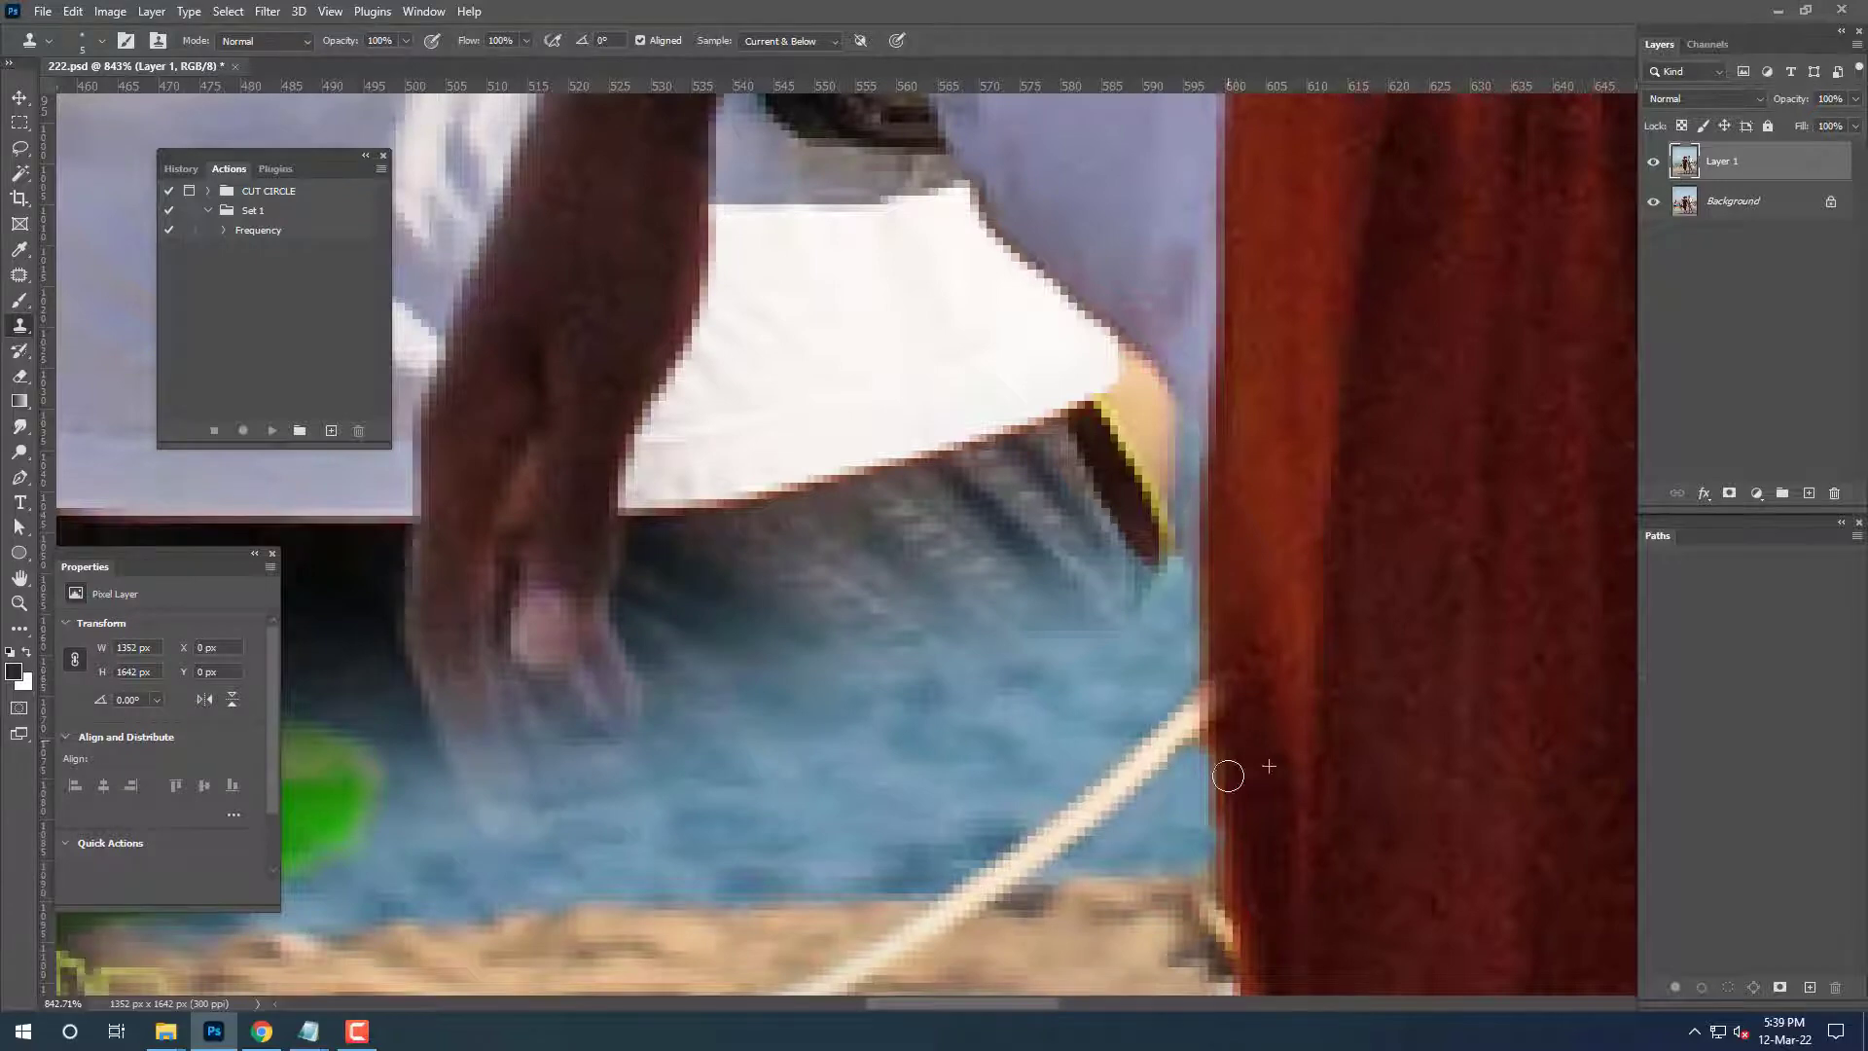
{"action": "scroll", "coordinate": [1228, 775], "scroll_direction": "down", "scroll_amount": 5}
{"action": "scroll", "coordinate": [1129, 516], "scroll_direction": "down", "scroll_amount": 5}
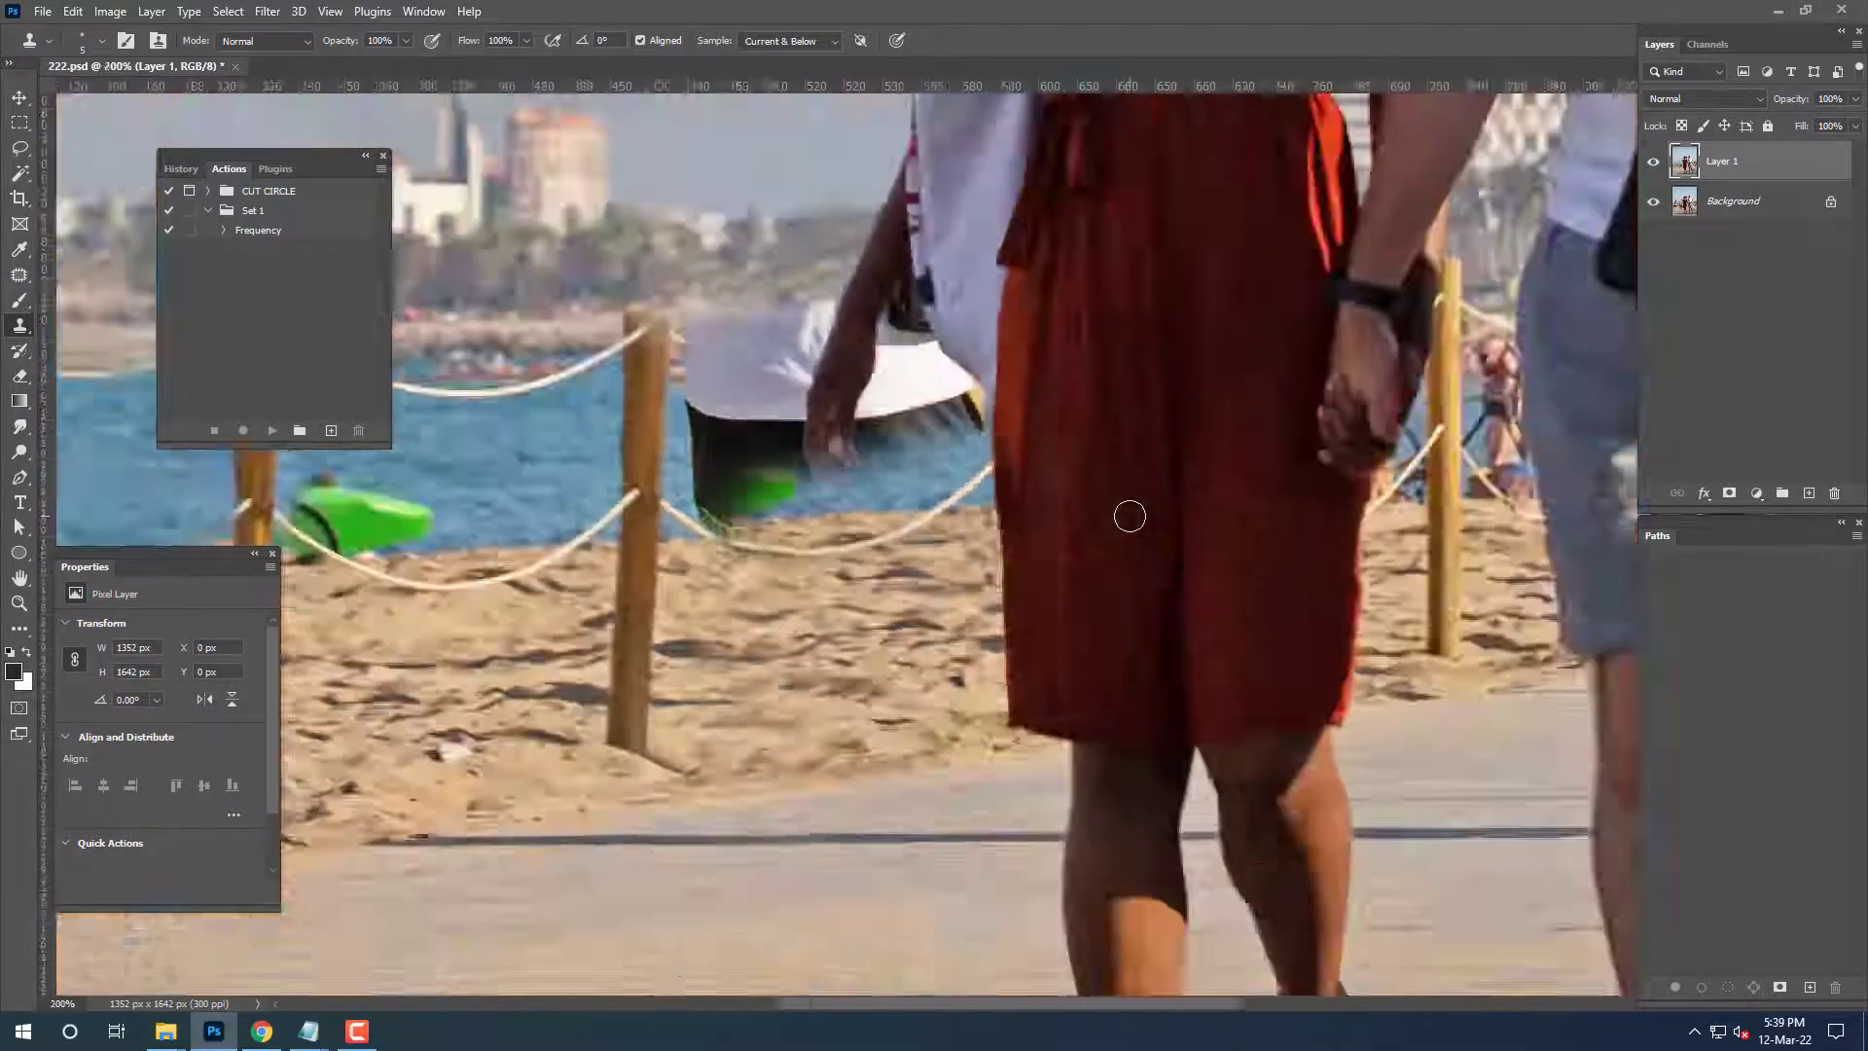
{"action": "scroll", "coordinate": [817, 428], "scroll_direction": "up", "scroll_amount": 5}
{"action": "key", "text": "y"}
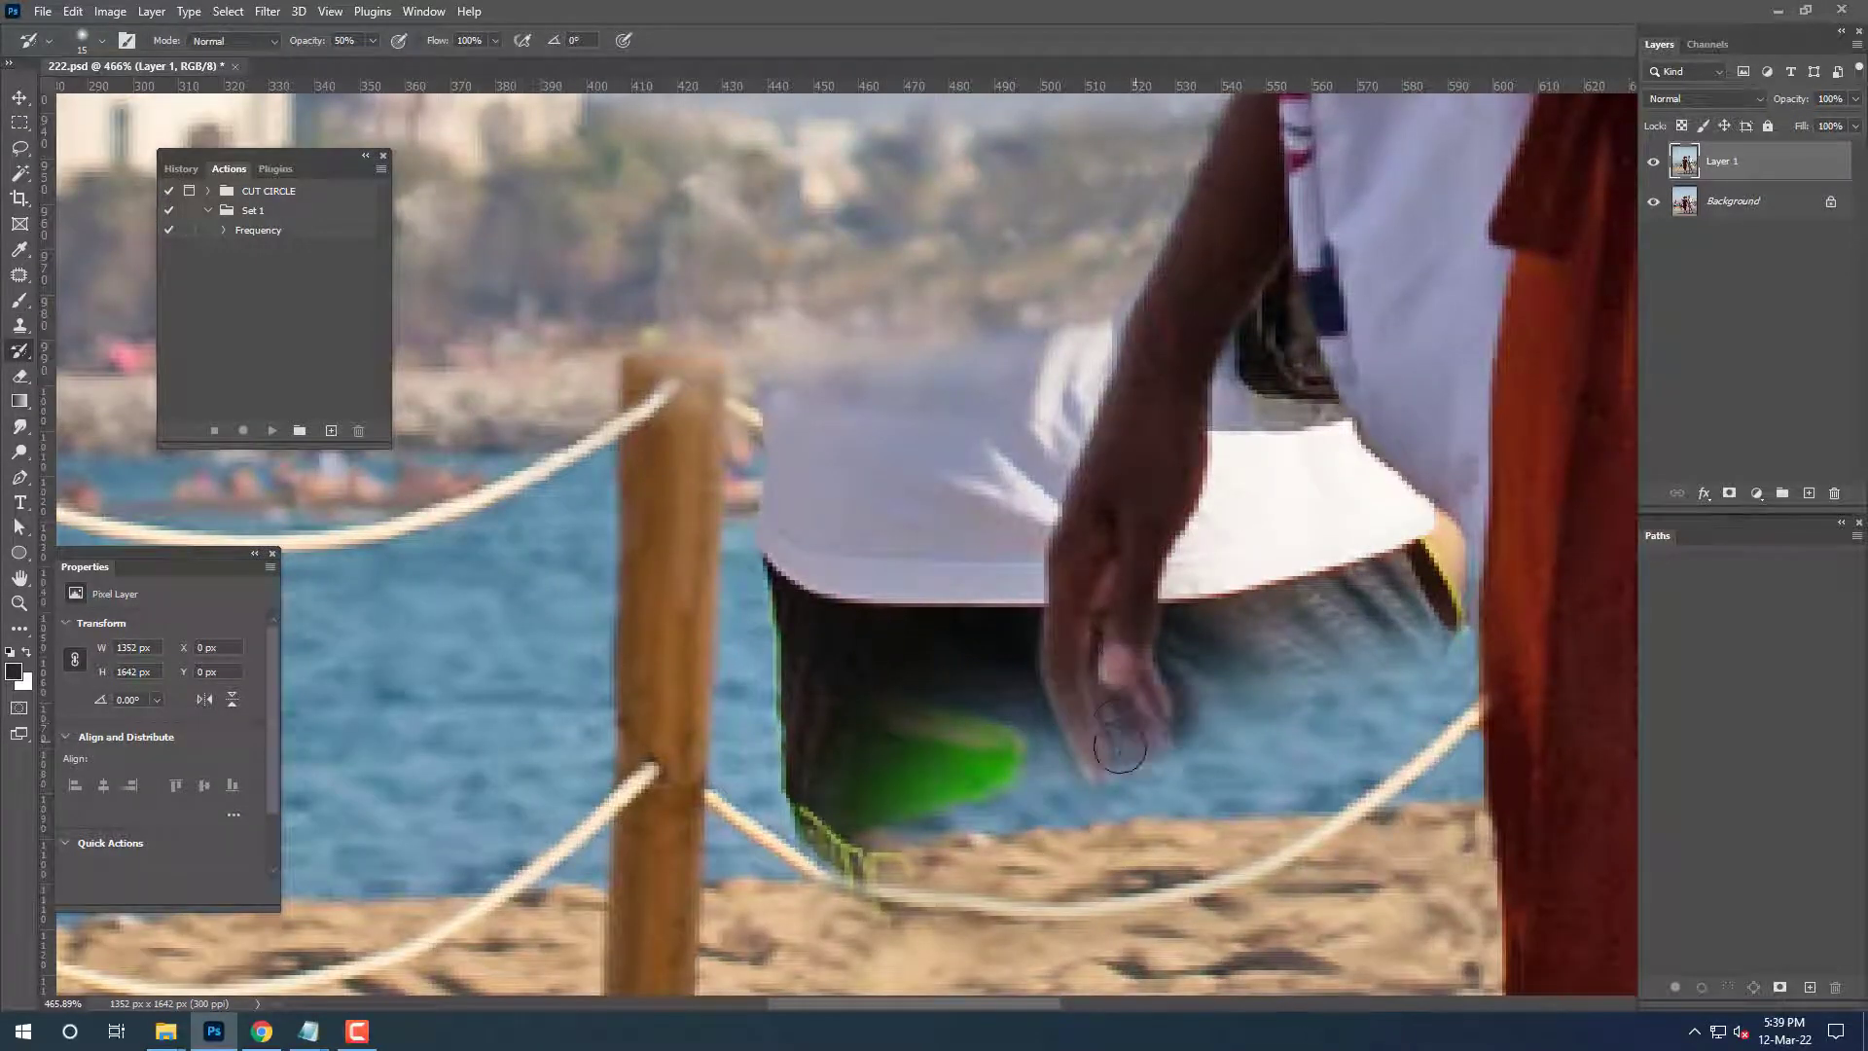
{"action": "left_click_drag", "start_coordinate": [1118, 749], "coordinate": [1158, 668]}
{"action": "scroll", "coordinate": [1158, 667], "scroll_direction": "down", "scroll_amount": 3}
Clone water over the dark shorts and green patch under the white shirt.
{"action": "key", "text": "s"}
{"action": "scroll", "coordinate": [647, 695], "scroll_direction": "up", "scroll_amount": 3}
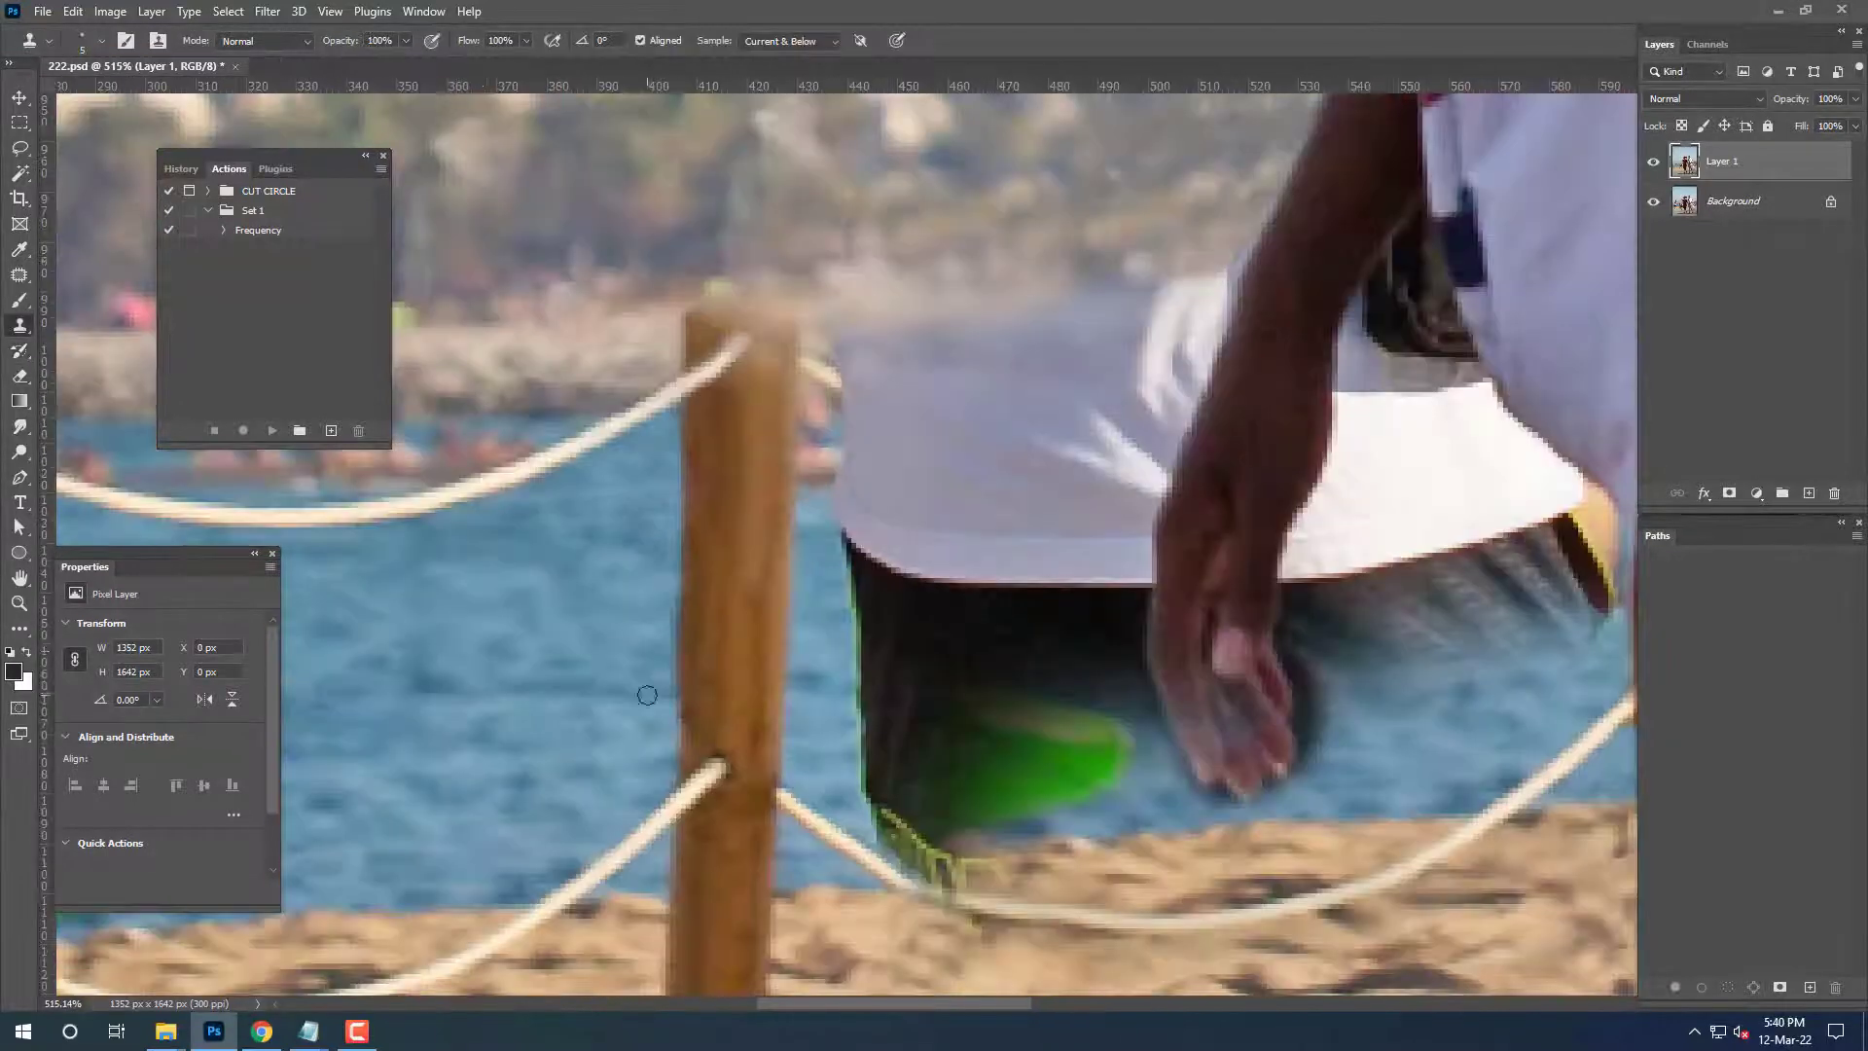
{"action": "left_click", "coordinate": [494, 671], "text": "alt"}
{"action": "mouse_move", "coordinate": [876, 681]}
{"action": "left_mouse_down"}
{"action": "mouse_move", "coordinate": [934, 817]}
{"action": "mouse_move", "coordinate": [982, 866]}
{"action": "left_mouse_up"}
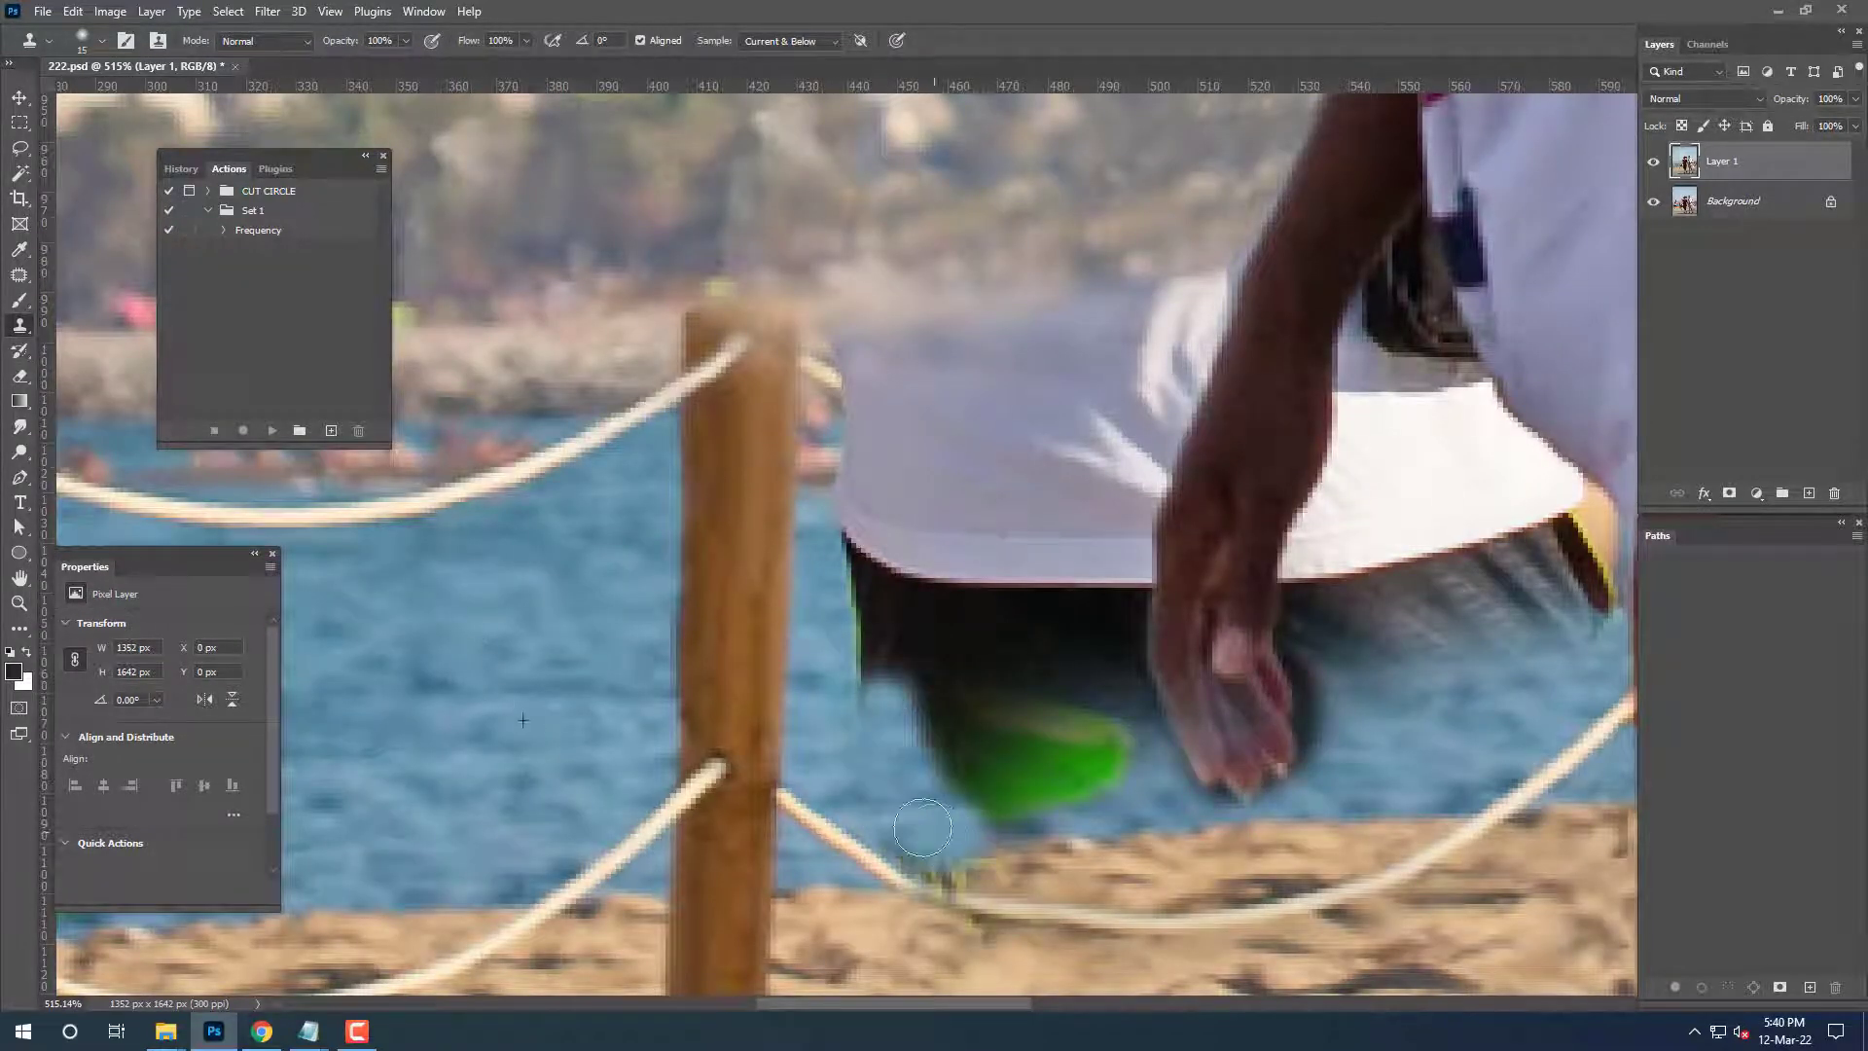
{"action": "left_click_drag", "start_coordinate": [914, 739], "coordinate": [1051, 798]}
{"action": "mouse_move", "coordinate": [856, 565]}
{"action": "left_mouse_down"}
{"action": "mouse_move", "coordinate": [1014, 720]}
{"action": "mouse_move", "coordinate": [905, 668]}
{"action": "left_mouse_up"}
{"action": "mouse_move", "coordinate": [875, 603]}
{"action": "left_mouse_down"}
{"action": "mouse_move", "coordinate": [987, 762]}
{"action": "mouse_move", "coordinate": [1158, 730]}
{"action": "mouse_move", "coordinate": [1201, 659]}
{"action": "mouse_move", "coordinate": [1157, 632]}
{"action": "left_mouse_up"}
Clone water over the dark shadow under the shirt and touch up around the hand.
{"action": "key", "text": "y"}
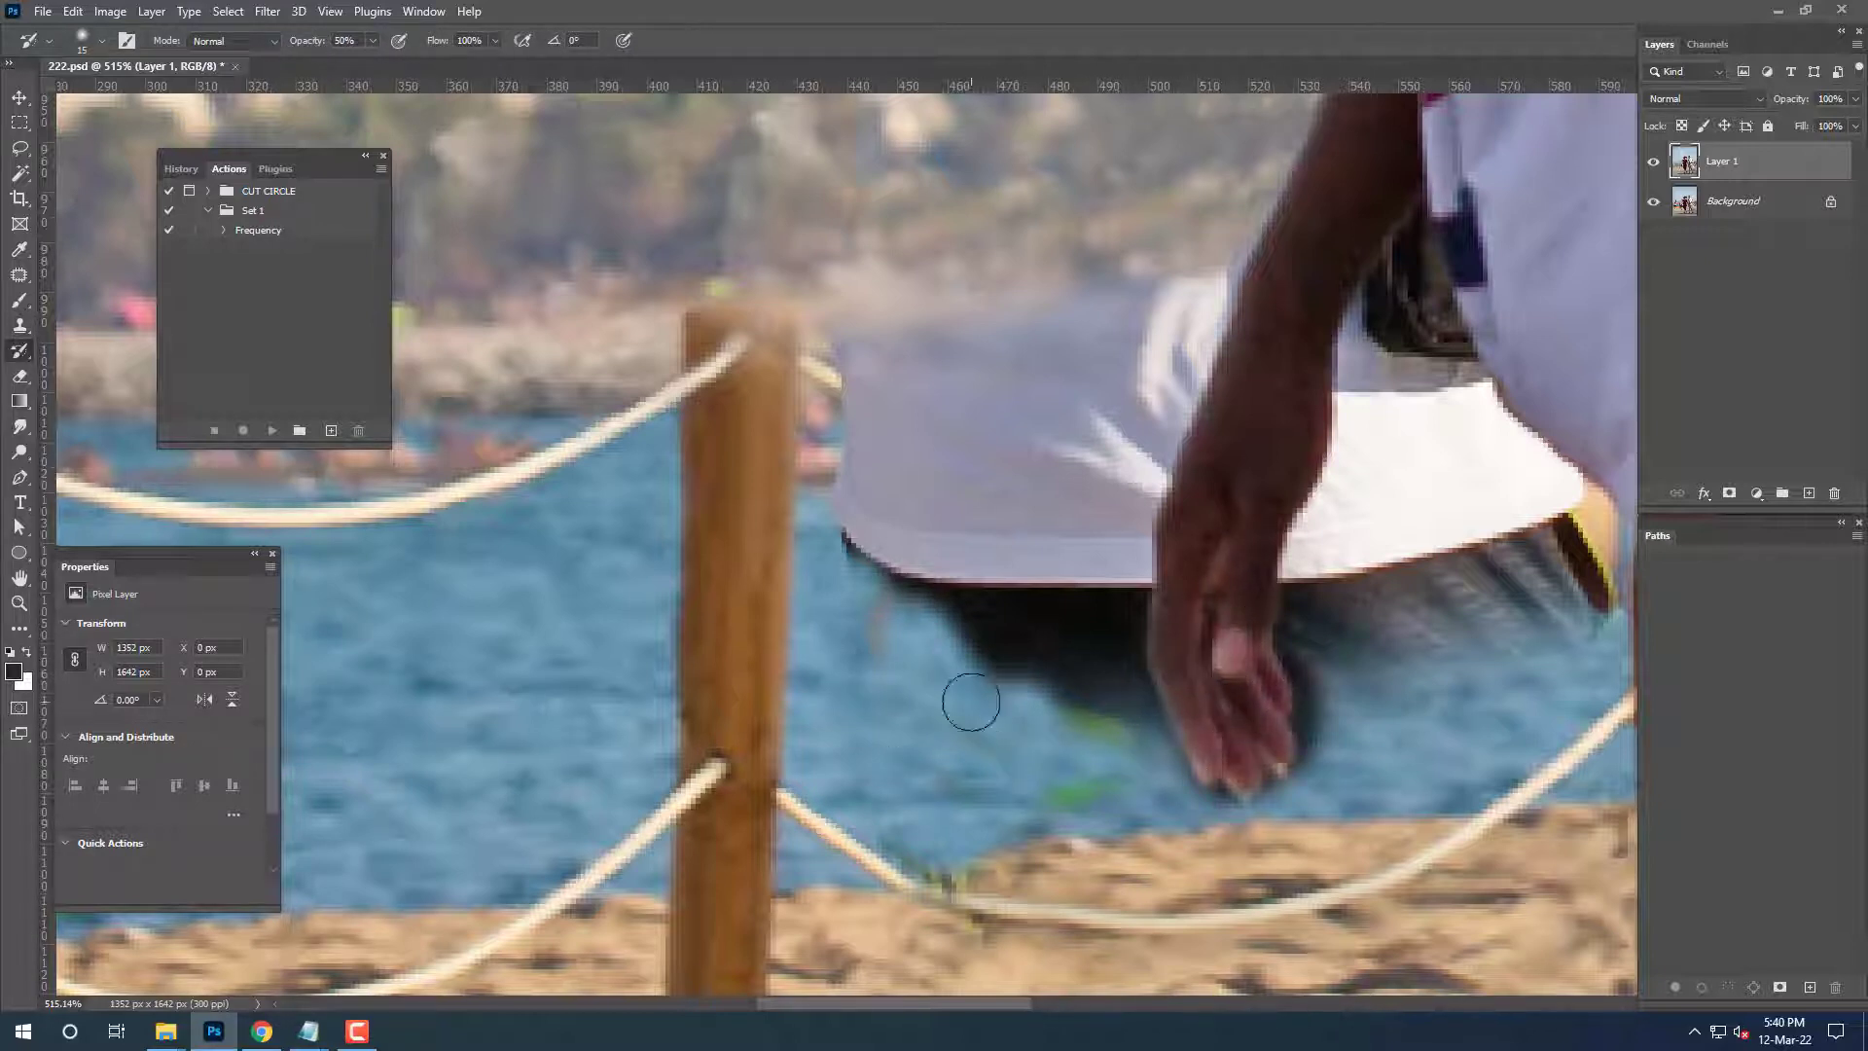
{"action": "key", "text": "s"}
{"action": "mouse_move", "coordinate": [885, 642]}
{"action": "left_mouse_down"}
{"action": "mouse_move", "coordinate": [895, 584]}
{"action": "mouse_move", "coordinate": [943, 577]}
{"action": "mouse_move", "coordinate": [1090, 681]}
{"action": "mouse_move", "coordinate": [1071, 771]}
{"action": "left_mouse_up"}
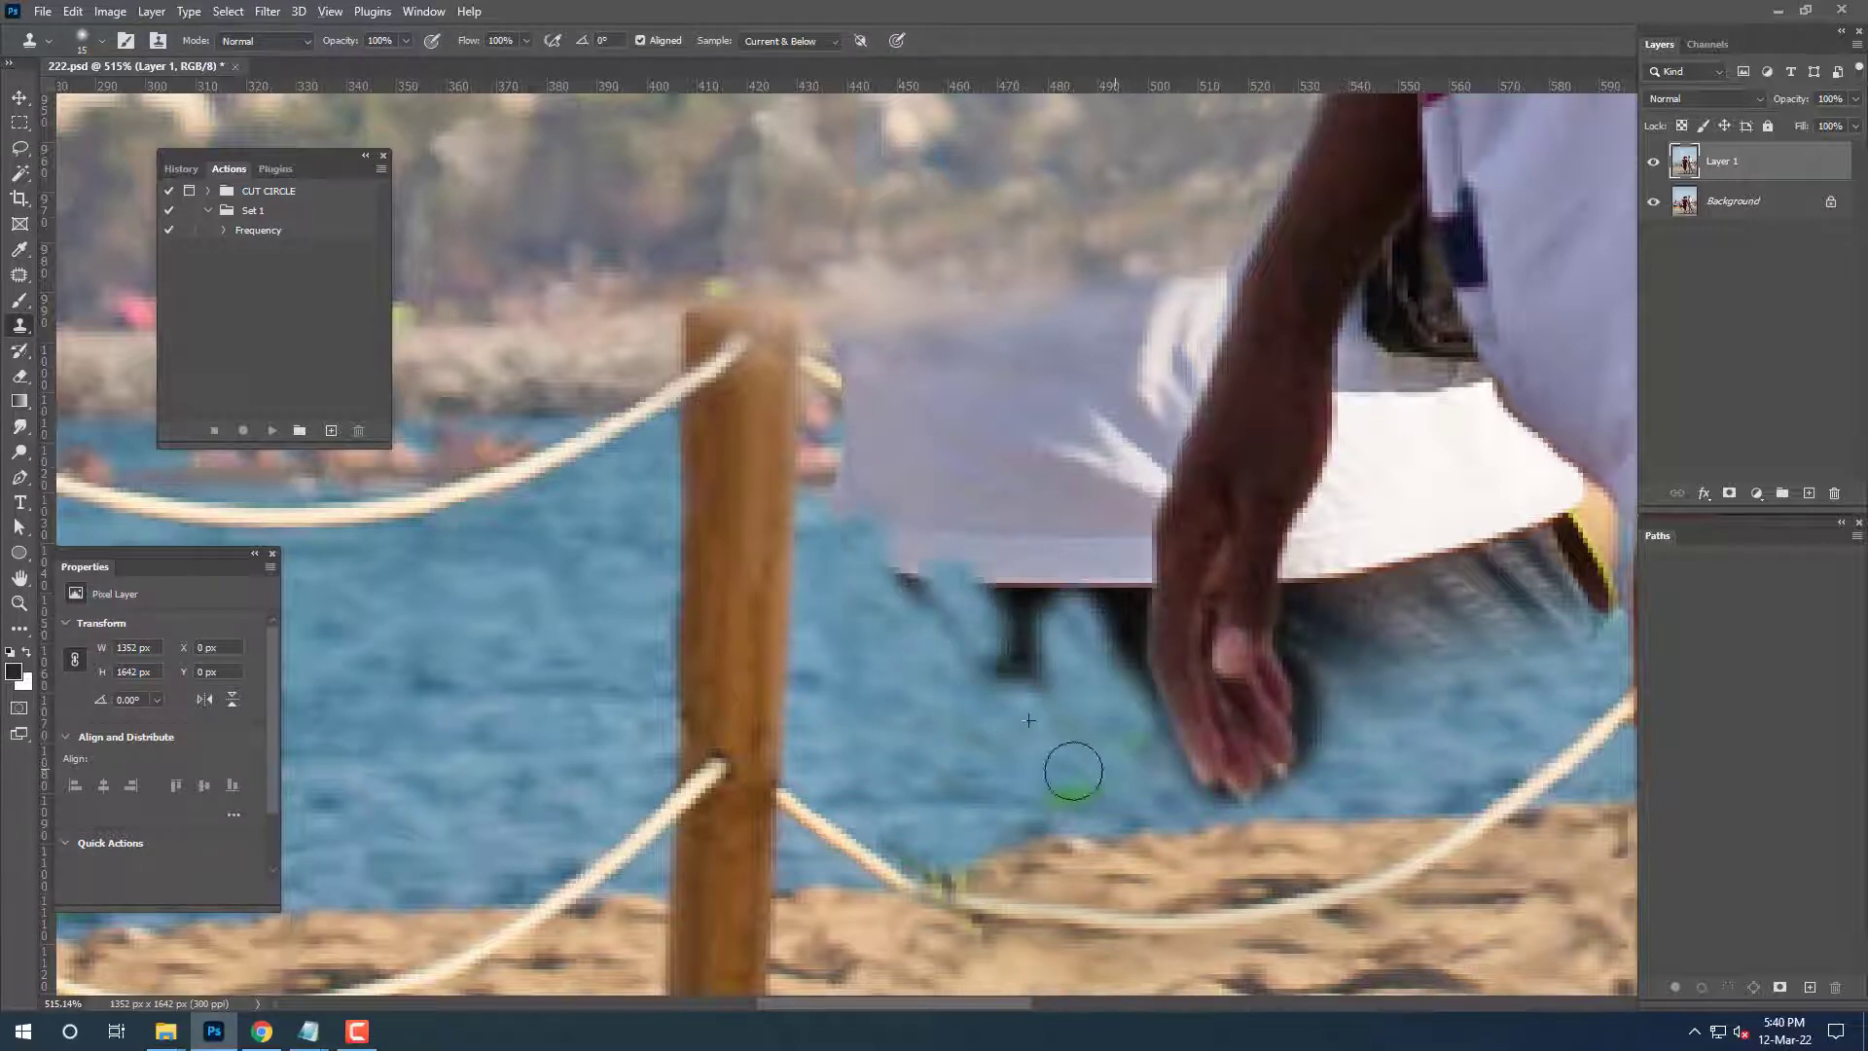
{"action": "left_click_drag", "start_coordinate": [979, 735], "coordinate": [1063, 983]}
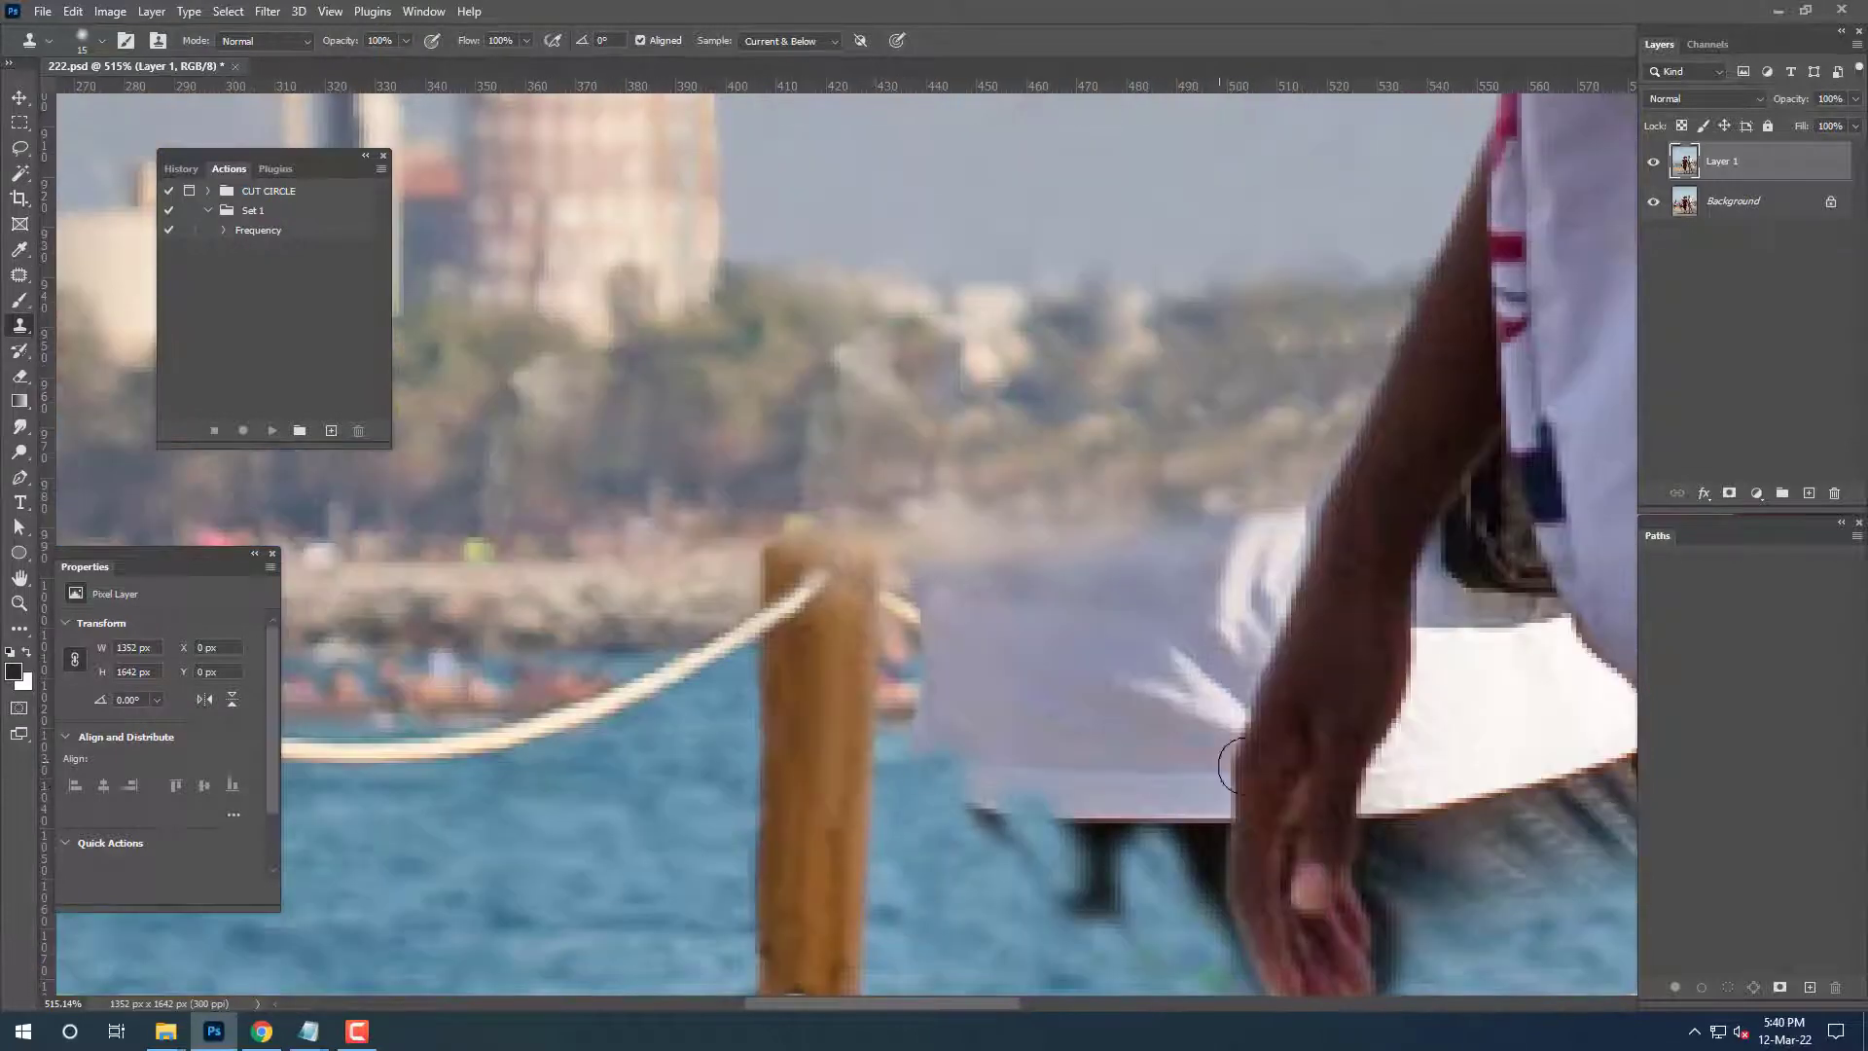
{"action": "left_click_drag", "start_coordinate": [1167, 779], "coordinate": [924, 745]}
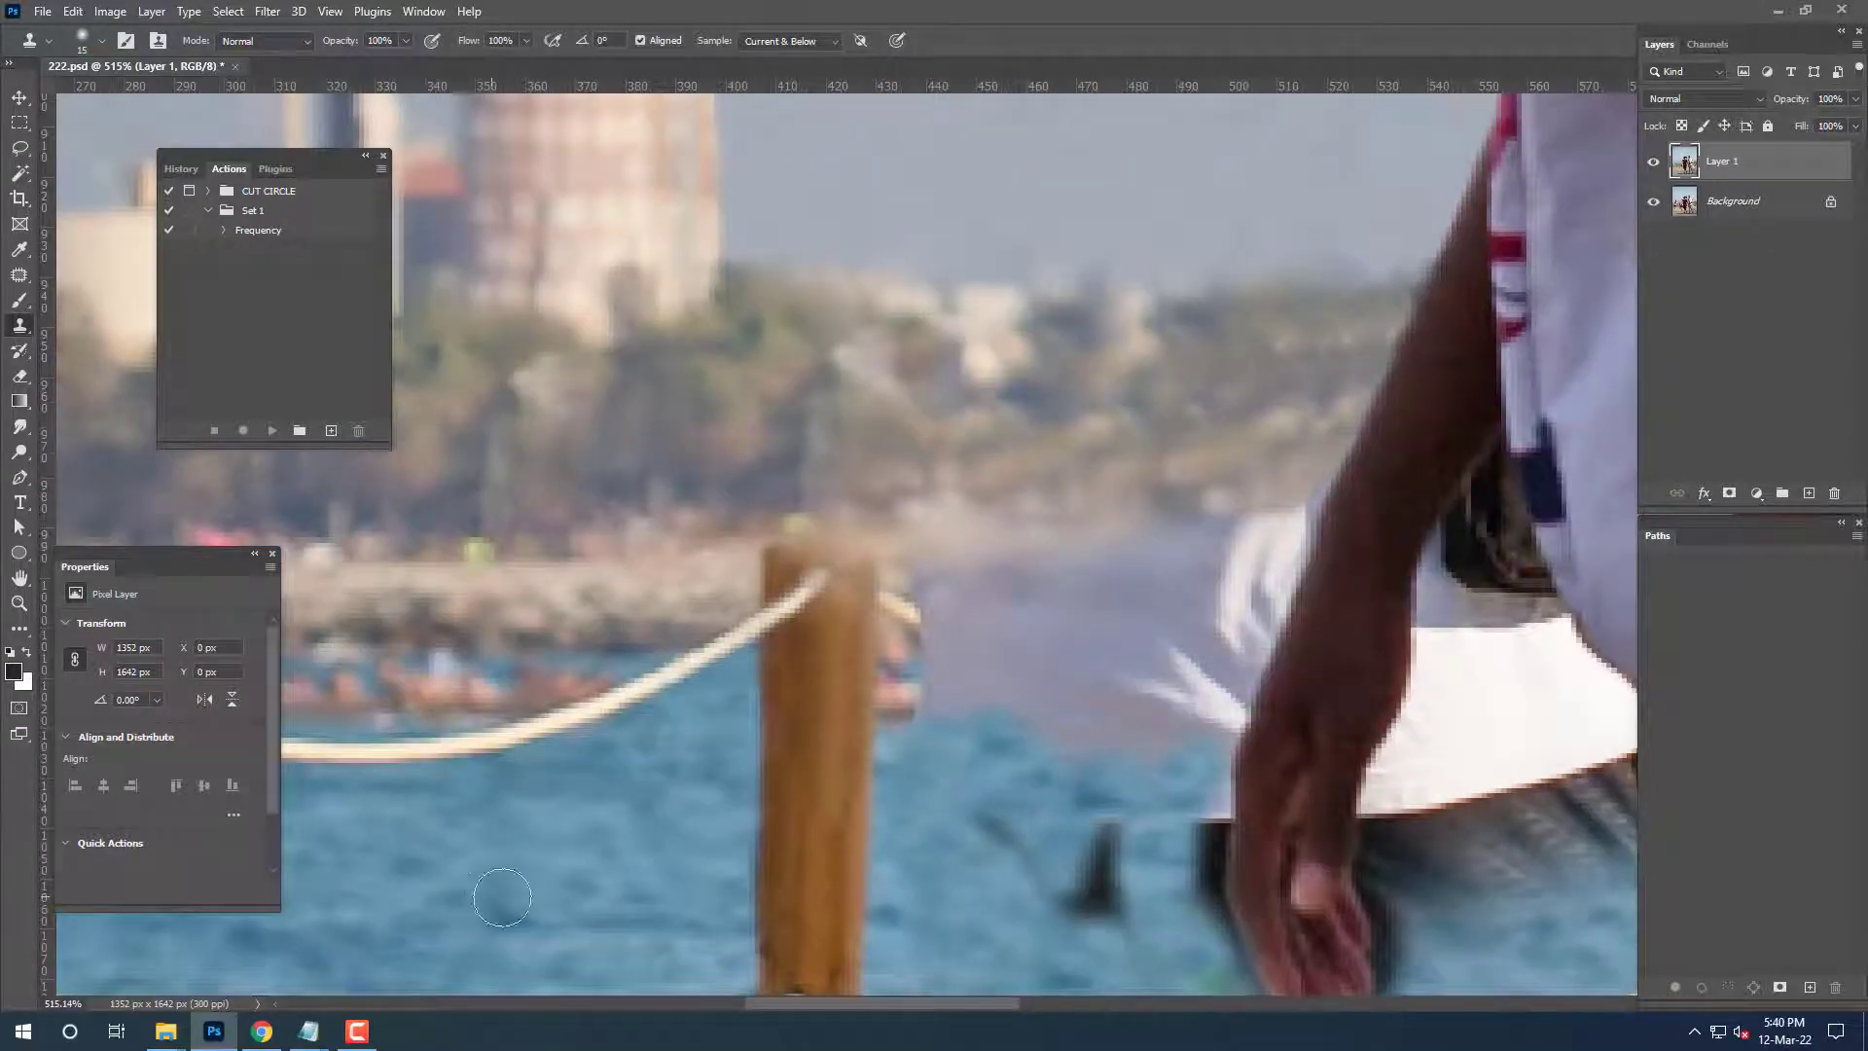
Clone water over the hand's dark shadow beside the post.
{"action": "left_click_drag", "start_coordinate": [502, 896], "coordinate": [575, 834]}
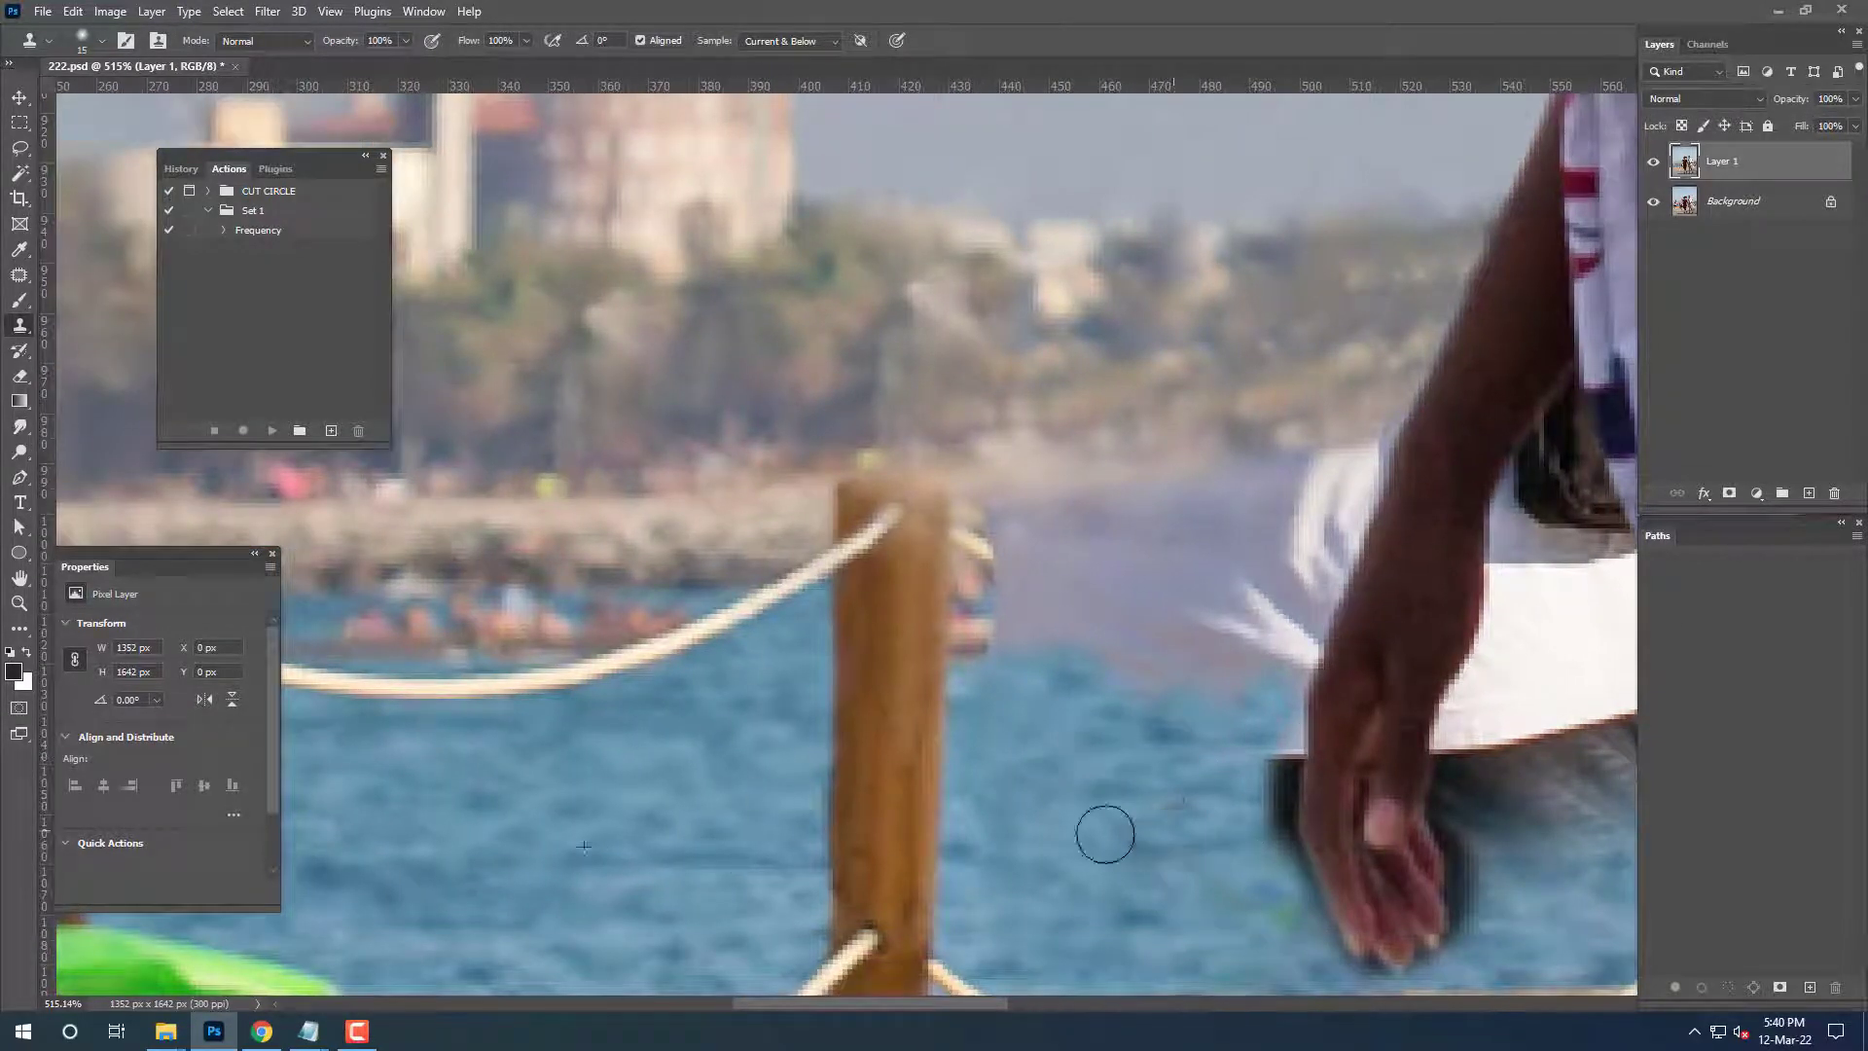
{"action": "mouse_move", "coordinate": [1105, 833]}
{"action": "left_mouse_down"}
{"action": "mouse_move", "coordinate": [1226, 855]}
{"action": "mouse_move", "coordinate": [1099, 584]}
{"action": "left_mouse_up"}
{"action": "scroll", "coordinate": [1134, 576], "scroll_direction": "up", "scroll_amount": 5}
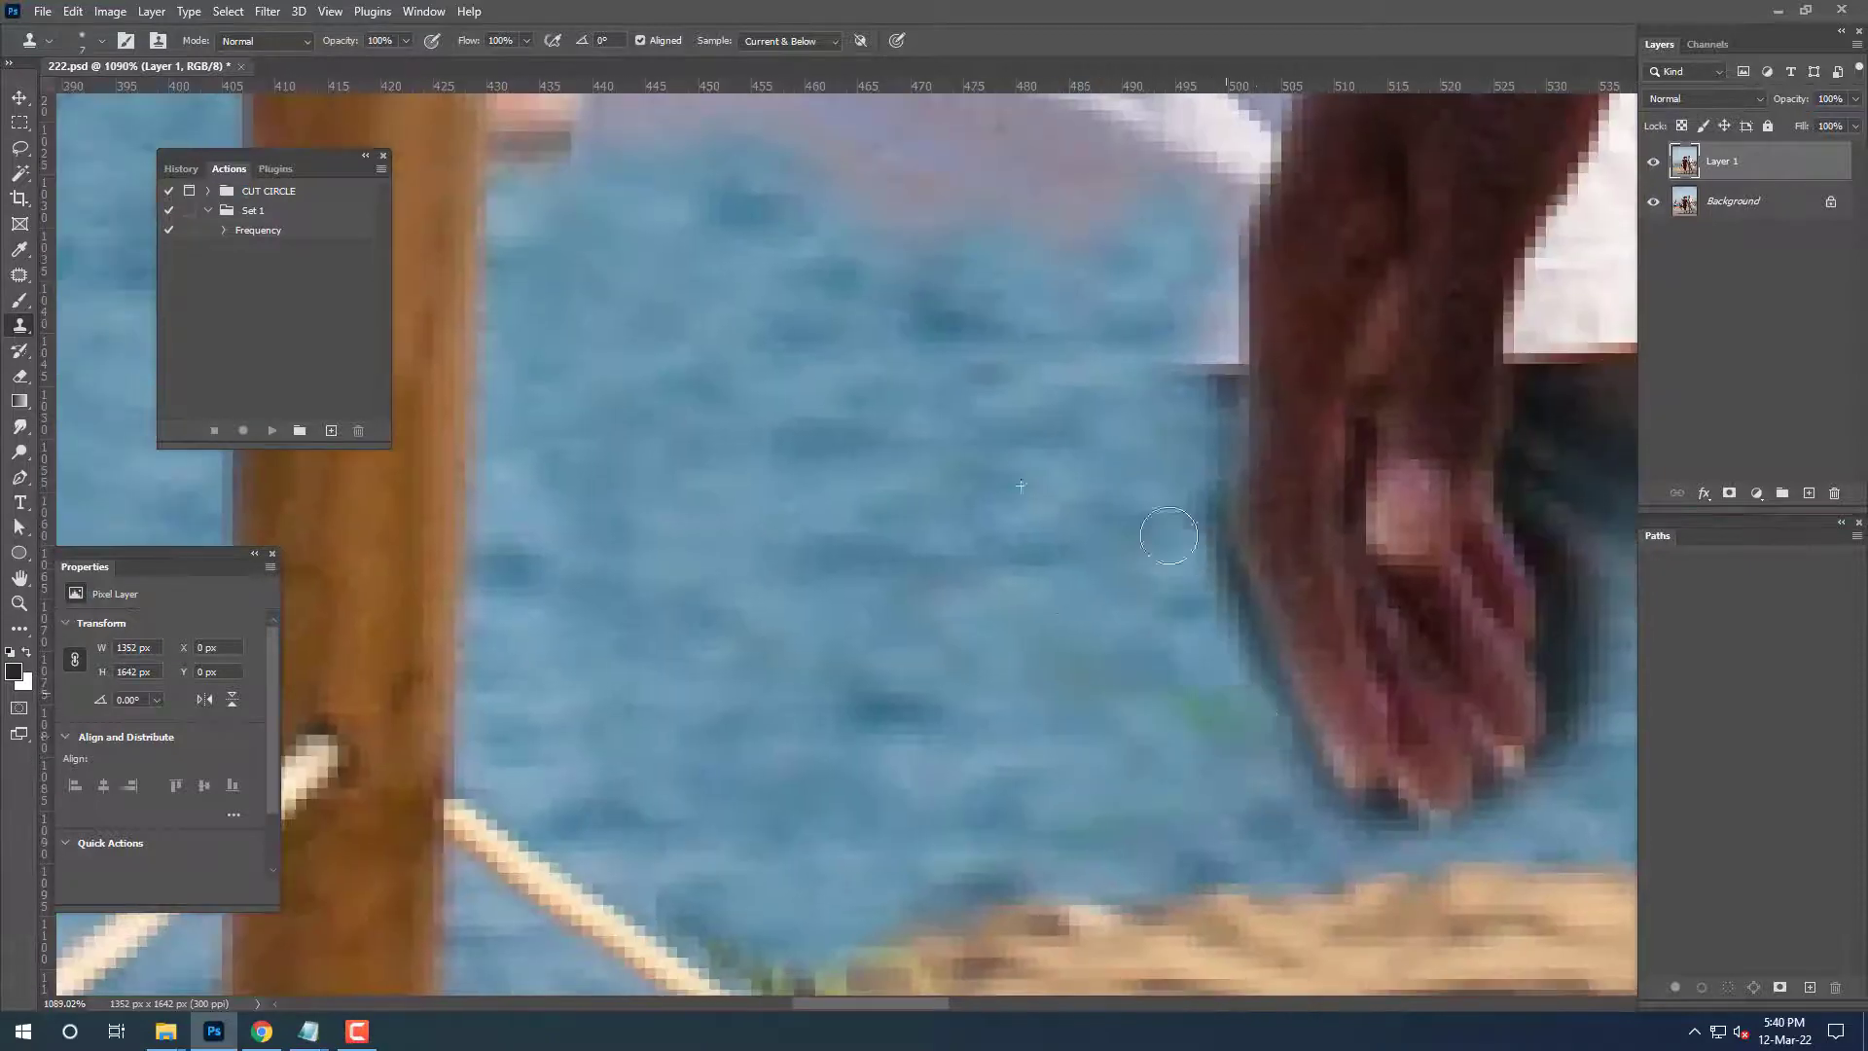
{"action": "scroll", "coordinate": [1168, 535], "scroll_direction": "down", "scroll_amount": 5}
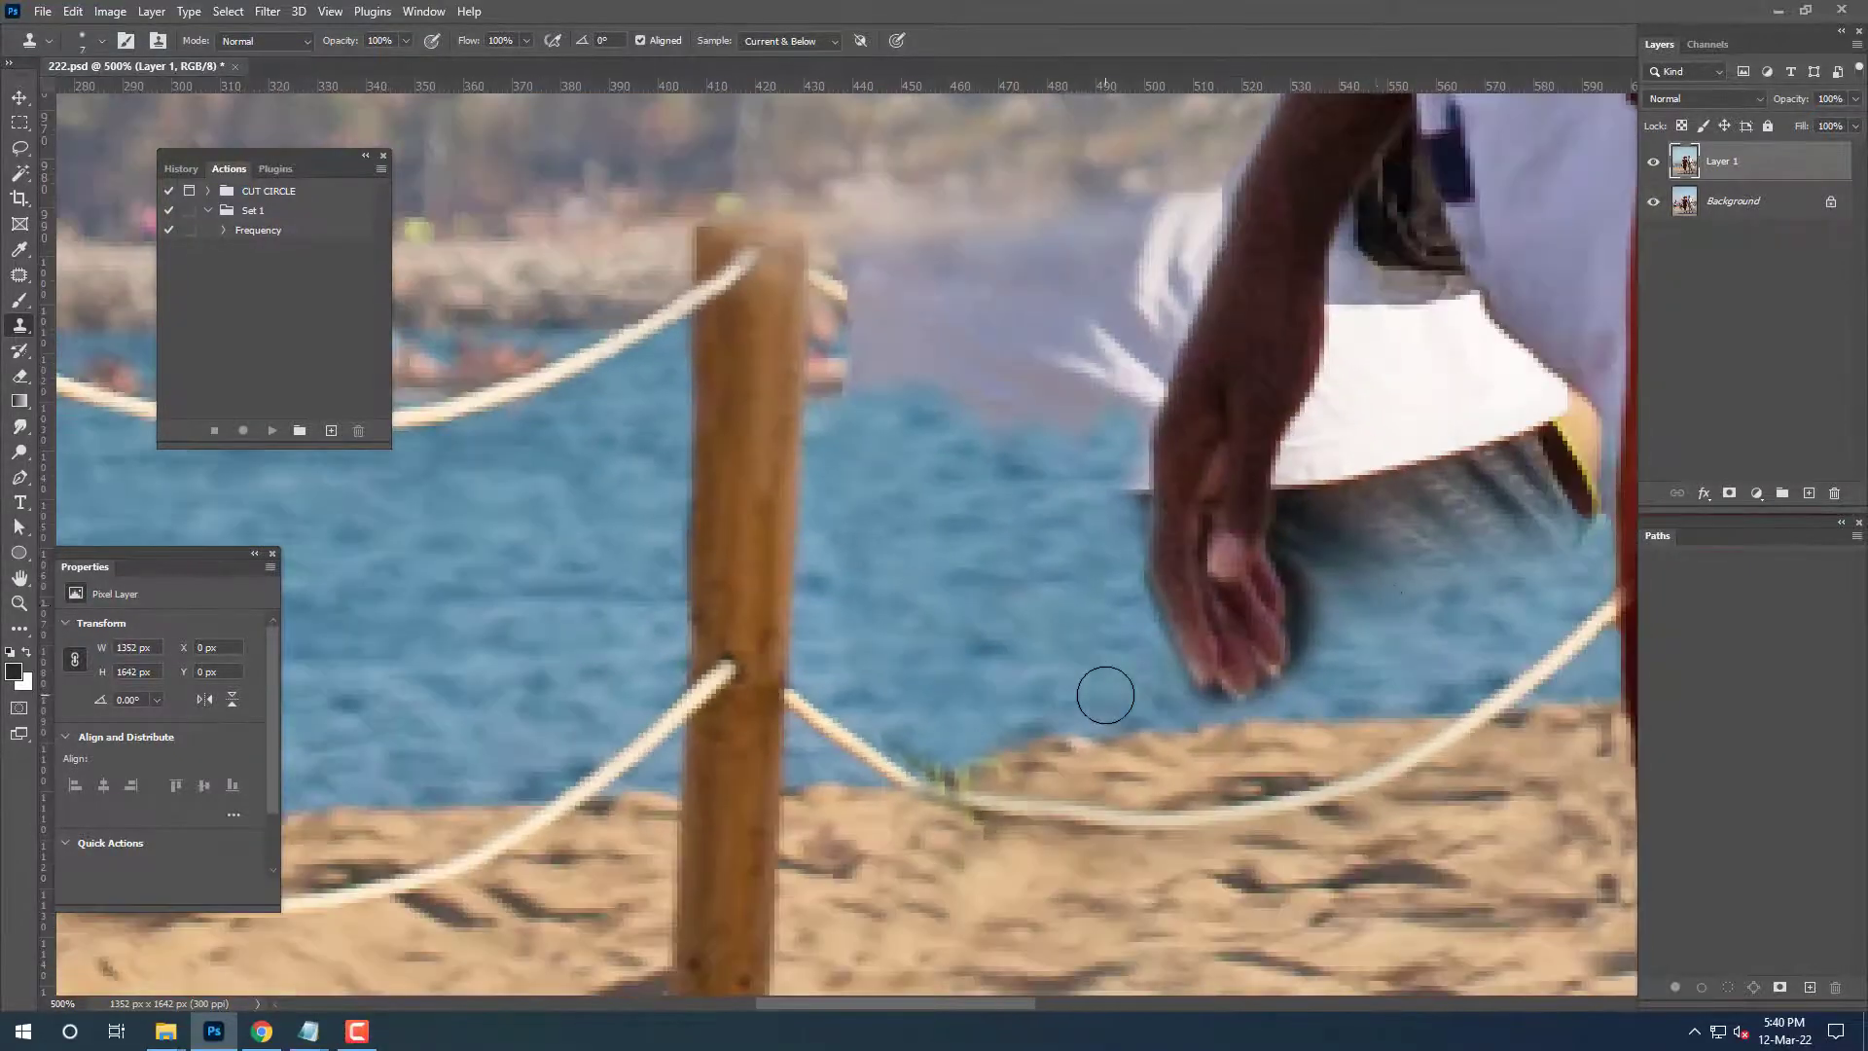
{"action": "scroll", "coordinate": [1168, 661], "scroll_direction": "down", "scroll_amount": 3}
{"action": "scroll", "coordinate": [1216, 644], "scroll_direction": "down", "scroll_amount": 2}
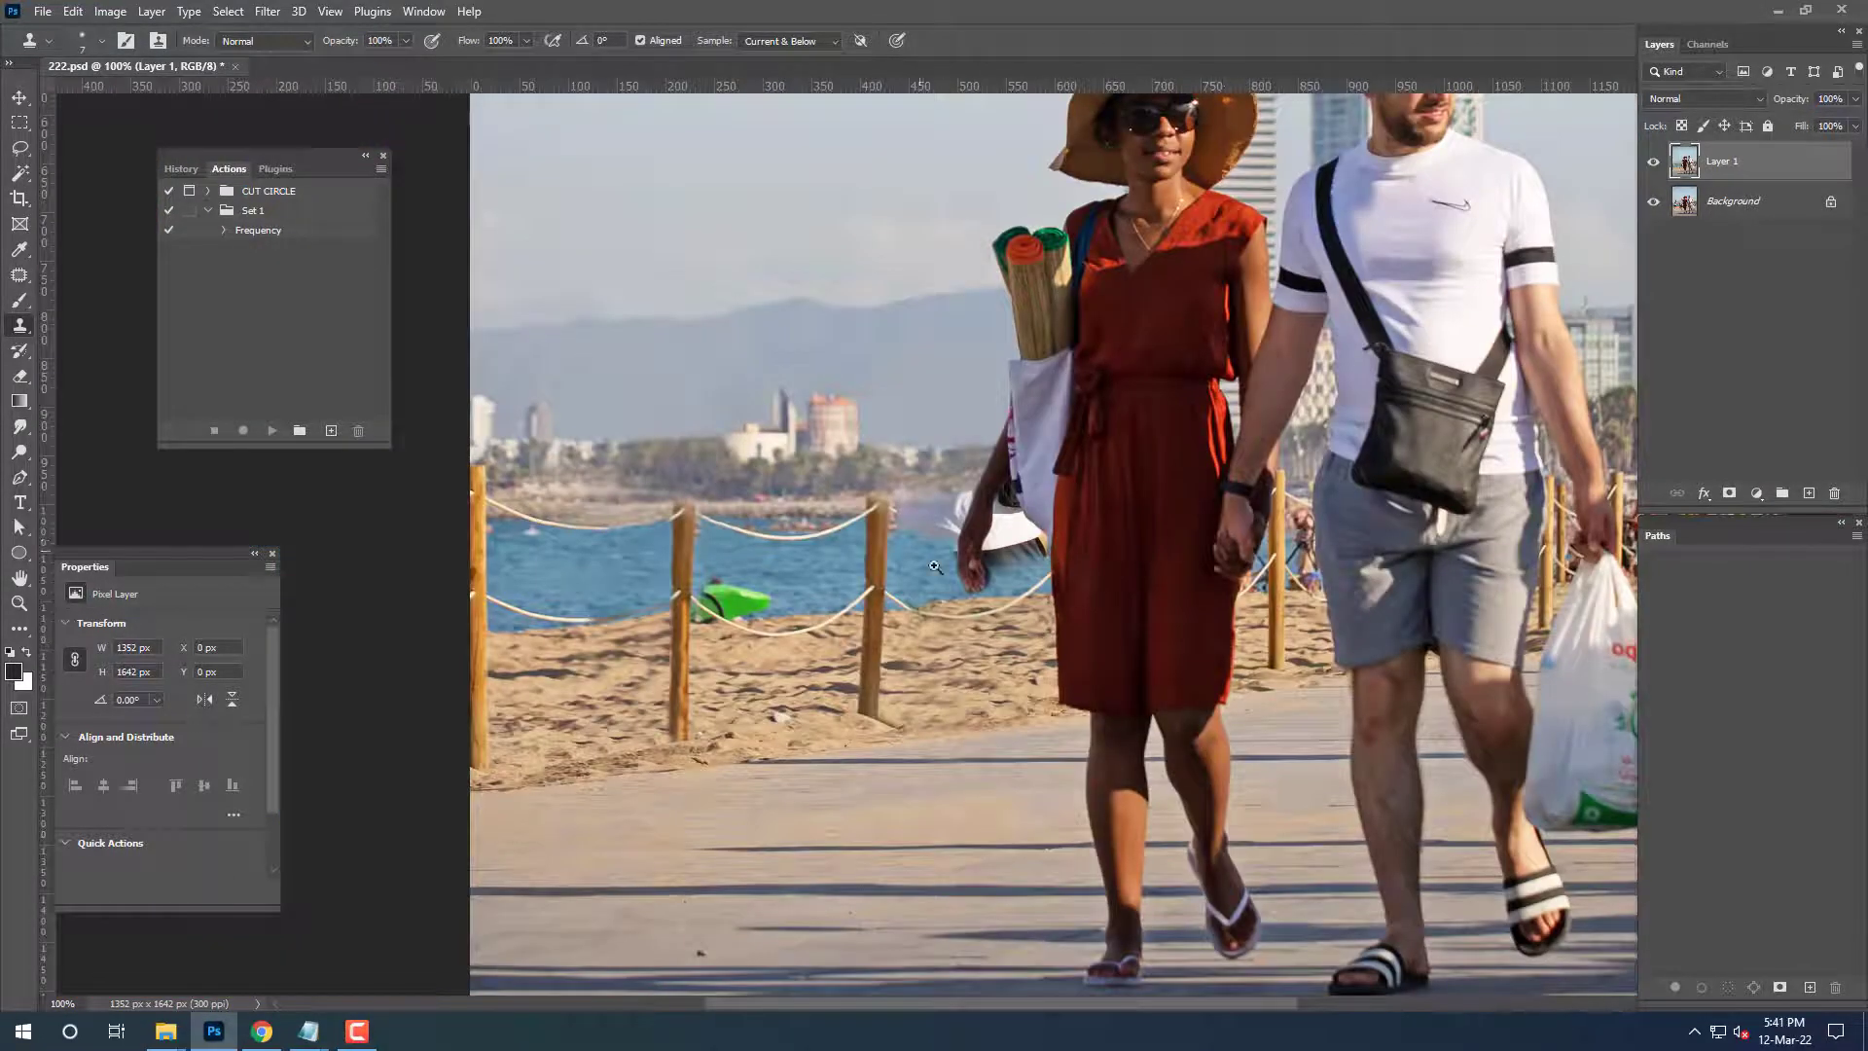
Clone water over the haze right of the post and clean texture along the horizon.
{"action": "scroll", "coordinate": [891, 594], "scroll_direction": "up", "scroll_amount": 5}
{"action": "mouse_move", "coordinate": [952, 594]}
{"action": "left_mouse_down"}
{"action": "mouse_move", "coordinate": [1001, 638]}
{"action": "mouse_move", "coordinate": [1134, 667]}
{"action": "mouse_move", "coordinate": [1109, 721]}
{"action": "mouse_move", "coordinate": [1252, 799]}
{"action": "mouse_move", "coordinate": [1276, 716]}
{"action": "mouse_move", "coordinate": [1146, 799]}
{"action": "mouse_move", "coordinate": [1216, 764]}
{"action": "mouse_move", "coordinate": [1084, 791]}
{"action": "mouse_move", "coordinate": [1058, 816]}
{"action": "left_mouse_up"}
{"action": "scroll", "coordinate": [1209, 742], "scroll_direction": "up", "scroll_amount": 2}
{"action": "scroll", "coordinate": [1146, 800], "scroll_direction": "up", "scroll_amount": 2}
{"action": "scroll", "coordinate": [1058, 816], "scroll_direction": "up", "scroll_amount": 2}
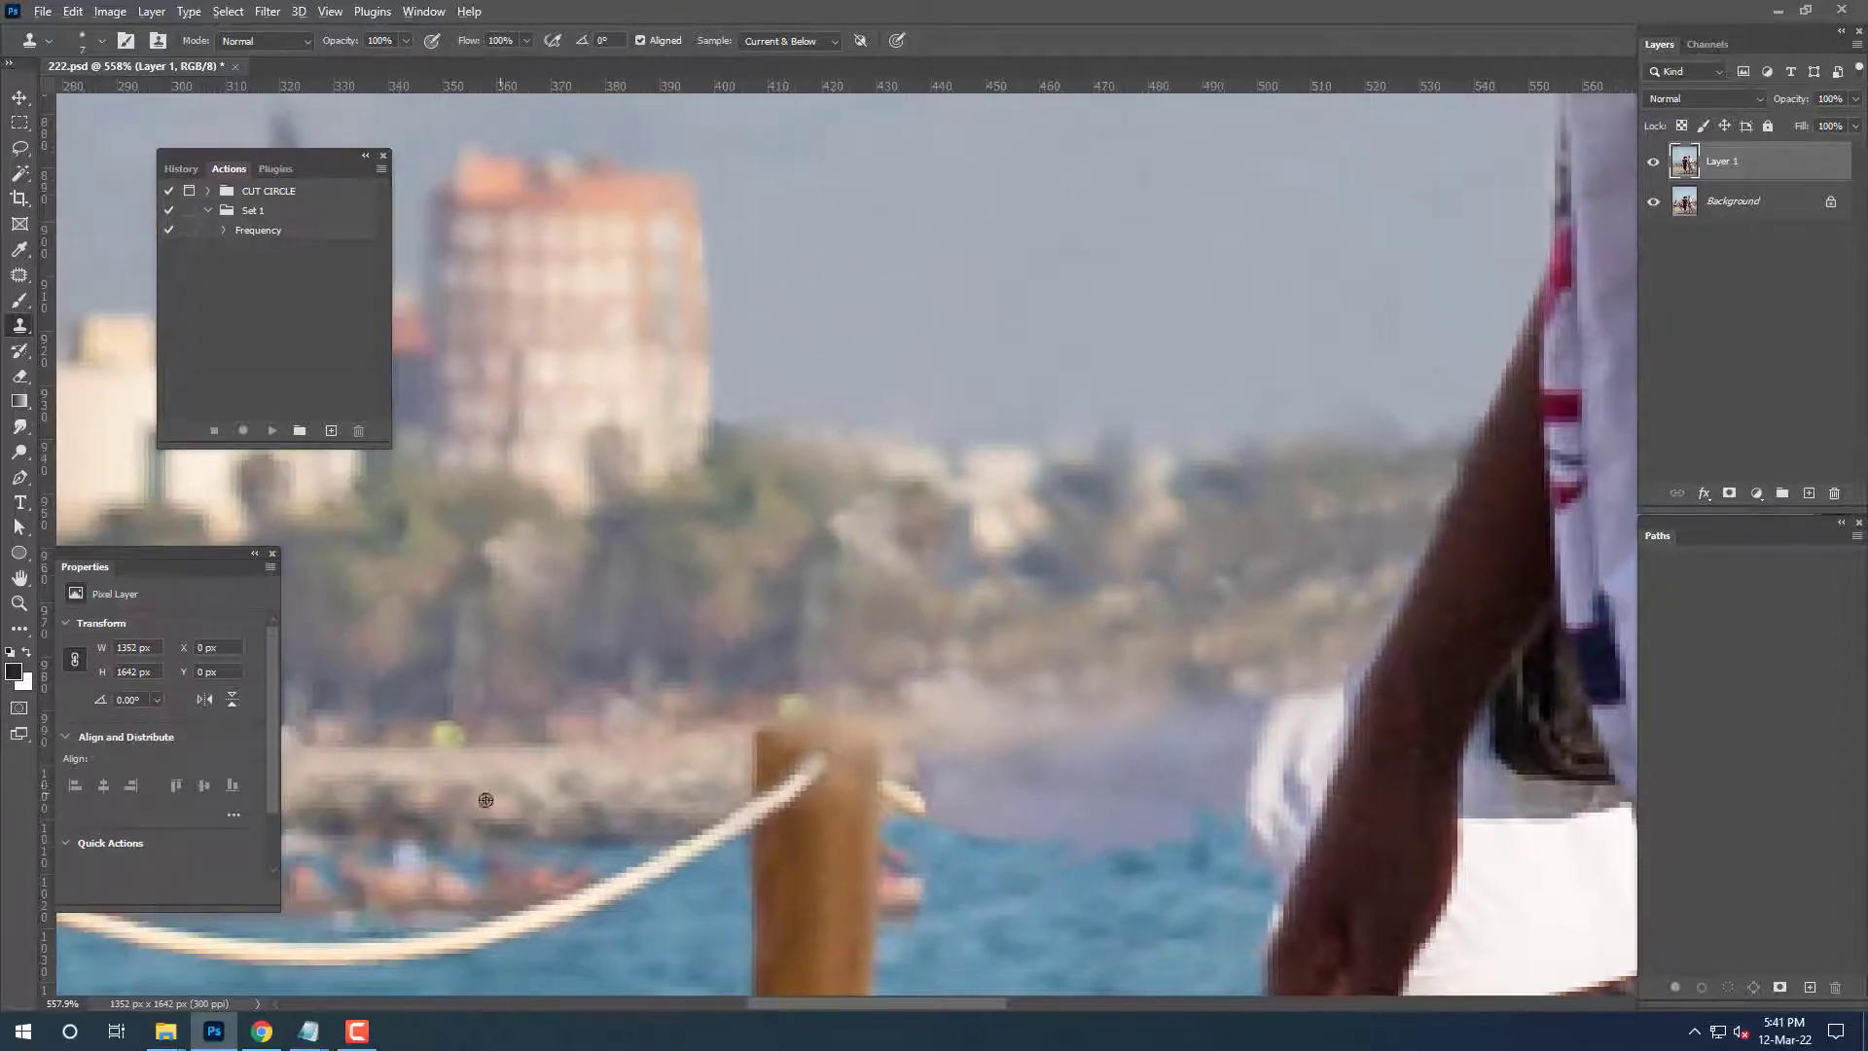
{"action": "left_click_drag", "start_coordinate": [924, 790], "coordinate": [983, 744]}
{"action": "mouse_move", "coordinate": [1264, 783]}
{"action": "left_mouse_down"}
{"action": "mouse_move", "coordinate": [938, 769]}
{"action": "mouse_move", "coordinate": [1088, 759]}
{"action": "mouse_move", "coordinate": [1025, 755]}
{"action": "left_mouse_up"}
Resample the horizon and clone water along the edge of the hand.
{"action": "left_click", "coordinate": [1063, 766], "text": "alt"}
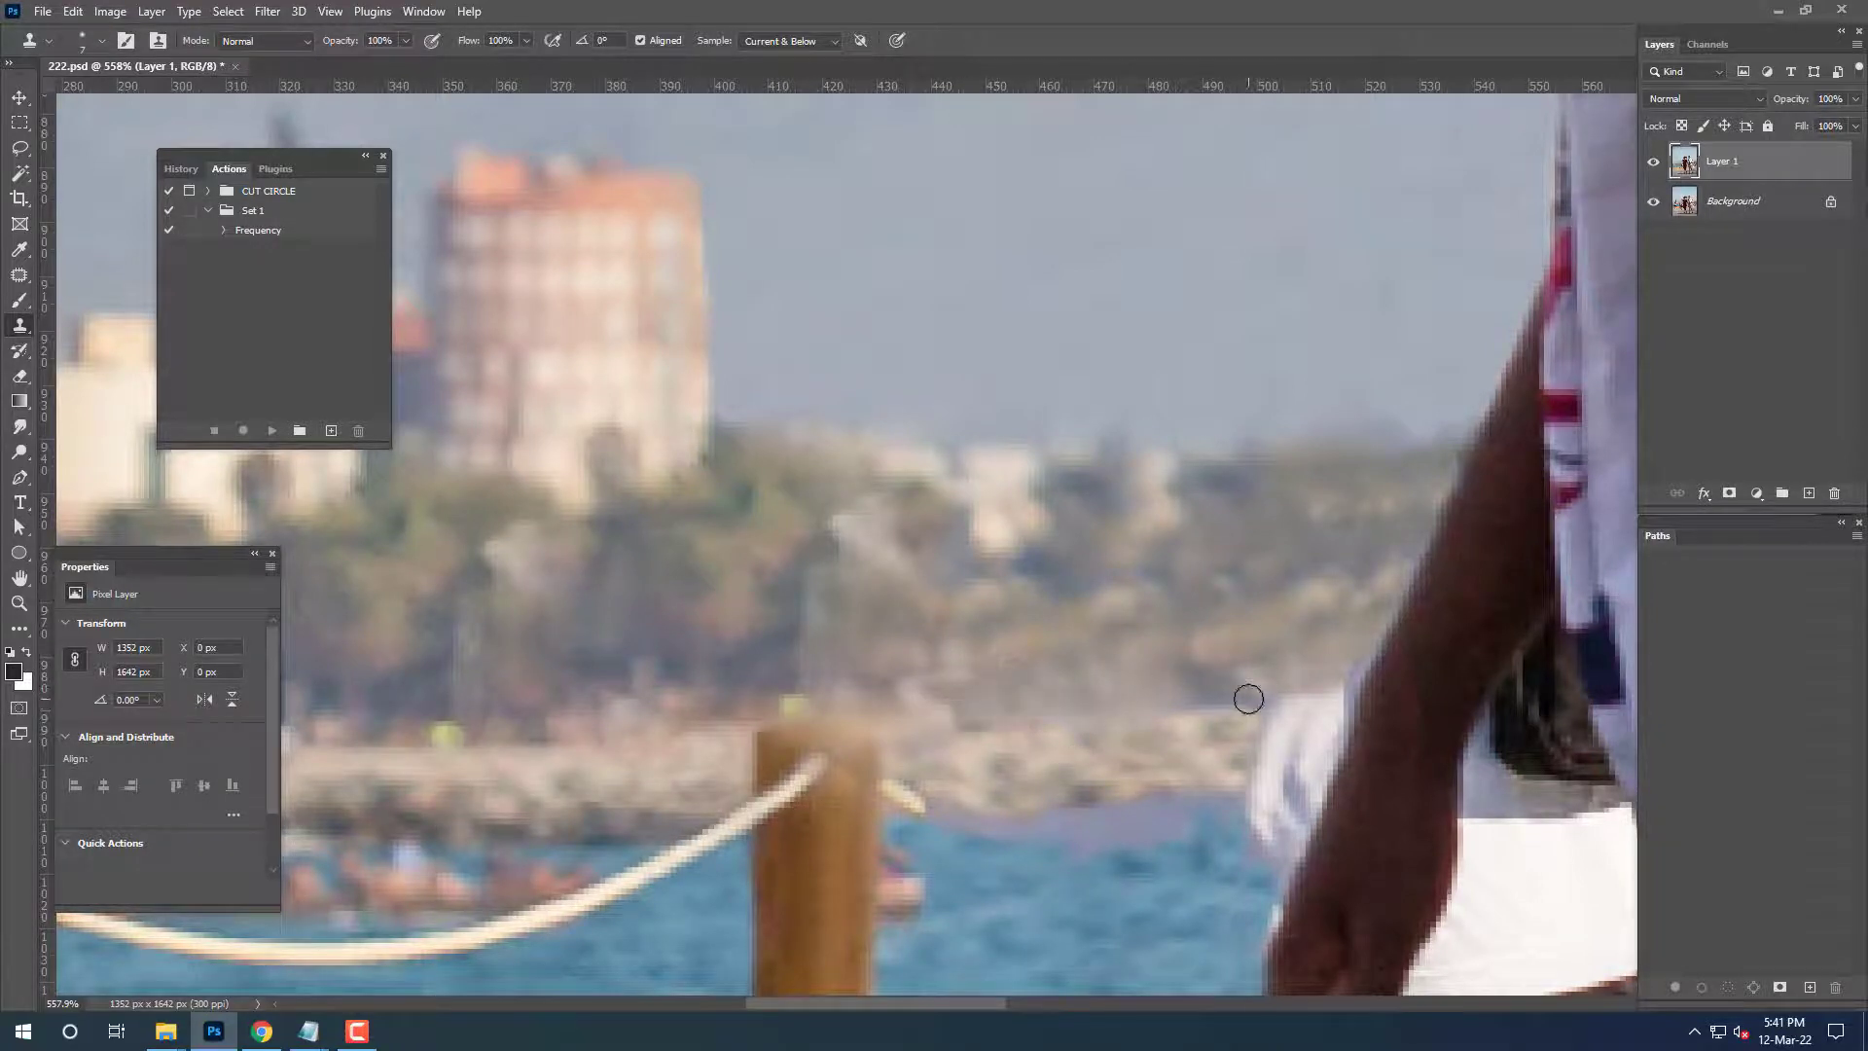
{"action": "scroll", "coordinate": [1242, 696], "scroll_direction": "down", "scroll_amount": 5}
{"action": "scroll", "coordinate": [989, 626], "scroll_direction": "up", "scroll_amount": 6}
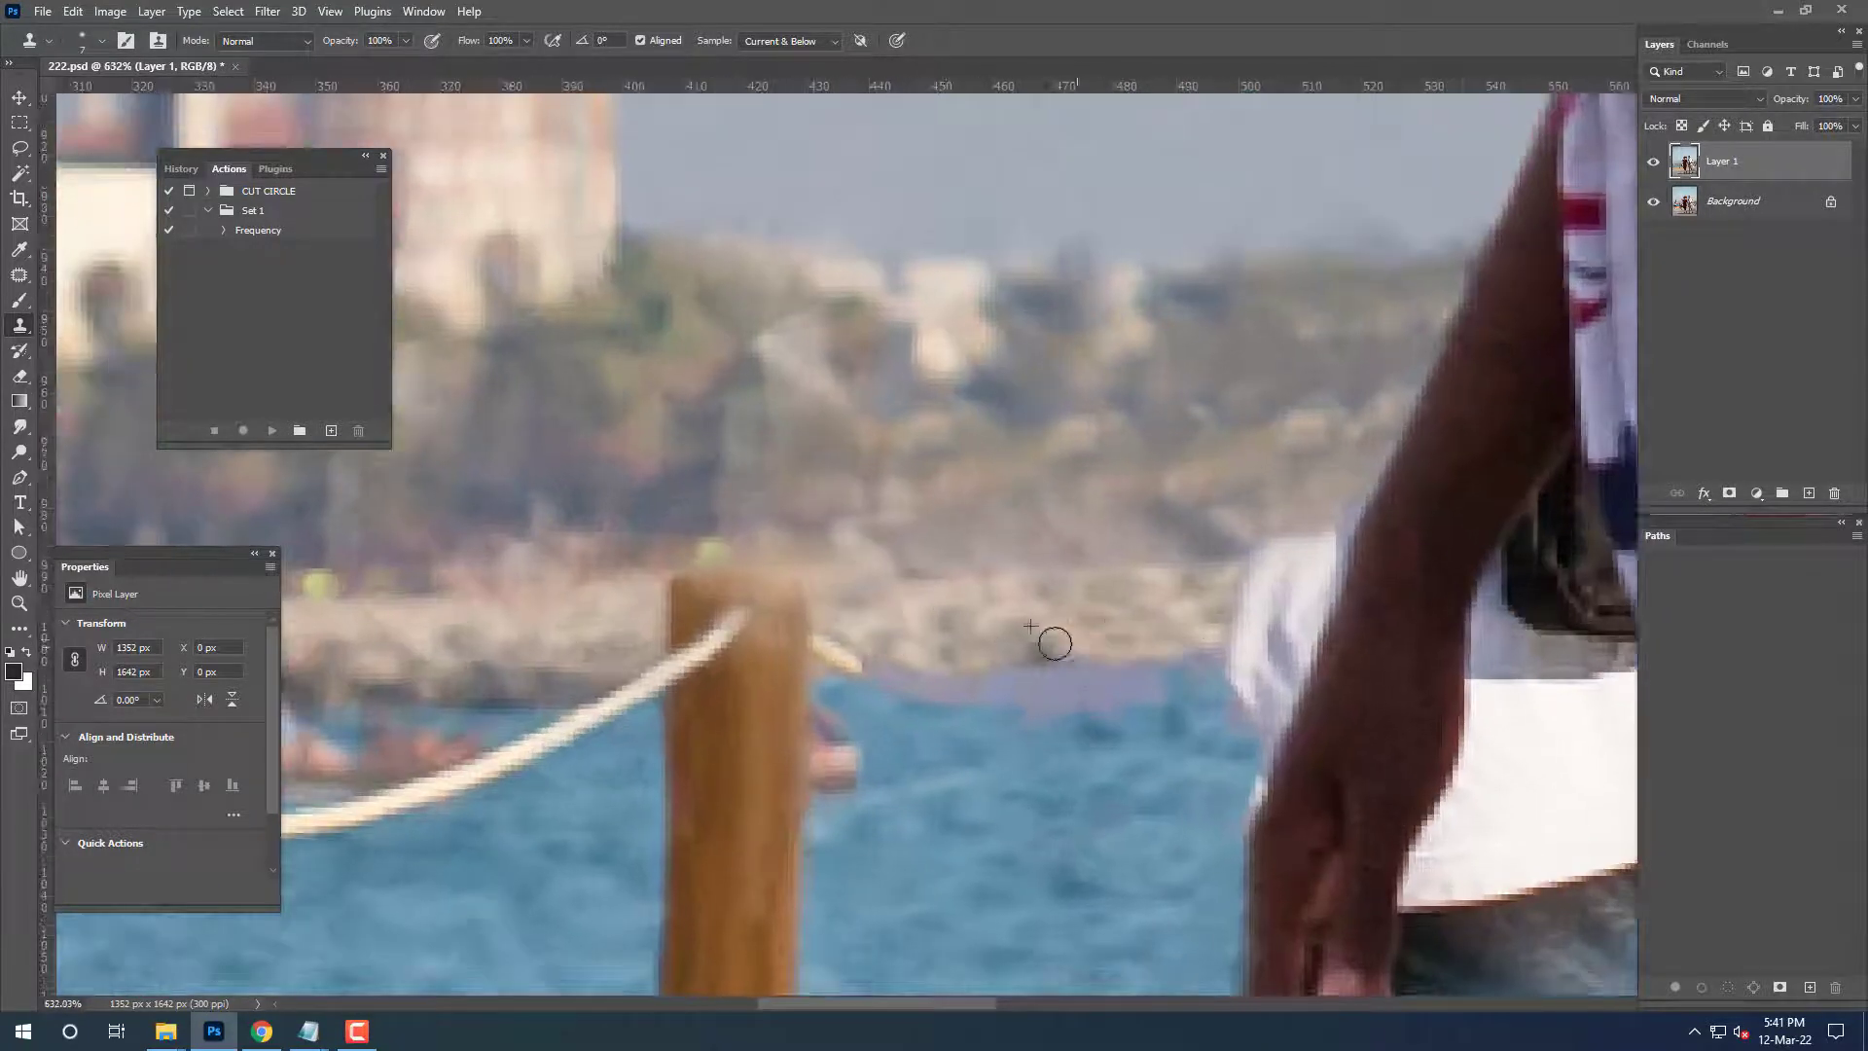
{"action": "scroll", "coordinate": [1025, 655], "scroll_direction": "down", "scroll_amount": 3}
{"action": "scroll", "coordinate": [1197, 701], "scroll_direction": "up", "scroll_amount": 1}
{"action": "scroll", "coordinate": [1197, 701], "scroll_direction": "up", "scroll_amount": 1}
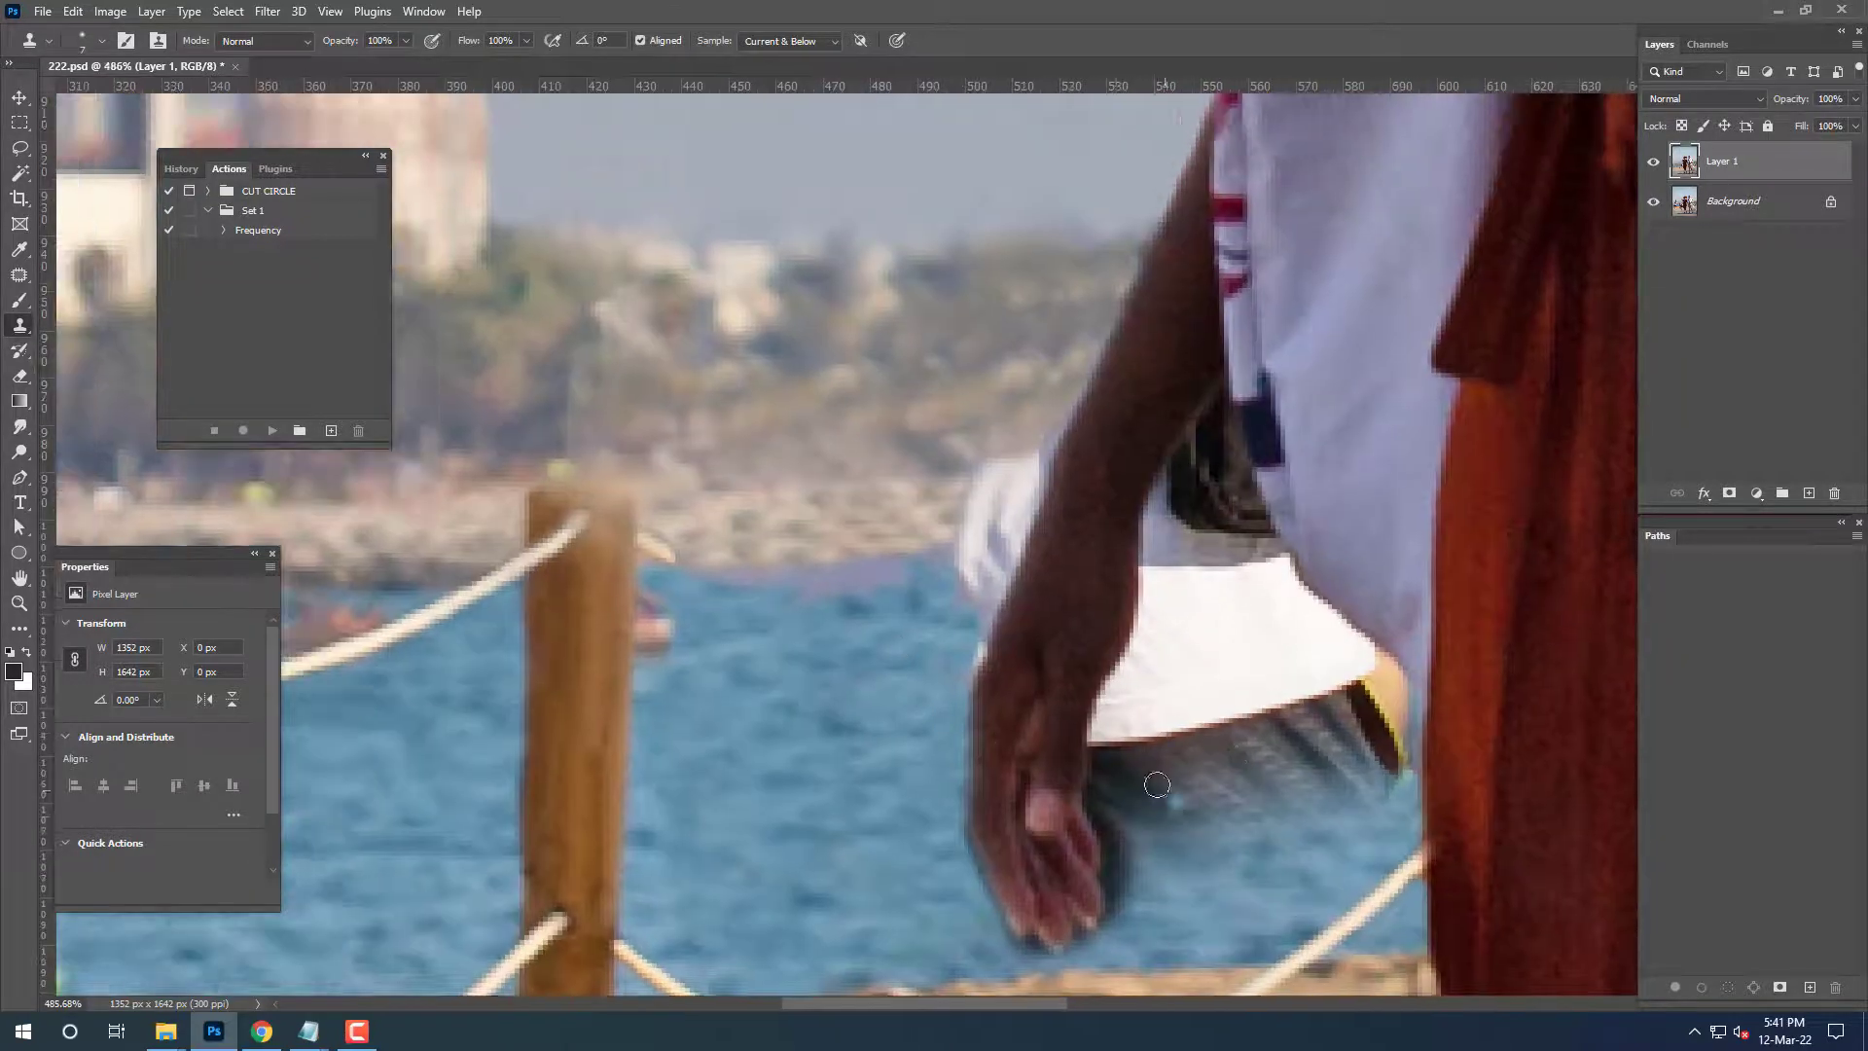
{"action": "mouse_move", "coordinate": [1168, 792]}
{"action": "left_mouse_down"}
{"action": "mouse_move", "coordinate": [1121, 889]}
{"action": "mouse_move", "coordinate": [1094, 717]}
{"action": "mouse_move", "coordinate": [1099, 756]}
{"action": "mouse_move", "coordinate": [1152, 726]}
{"action": "left_mouse_up"}
{"action": "scroll", "coordinate": [1128, 778], "scroll_direction": "down", "scroll_amount": 2}
Remove the blue wrist spot and the white fringe along the arm, then zoom out.
{"action": "left_click_drag", "start_coordinate": [1143, 653], "coordinate": [1048, 629]}
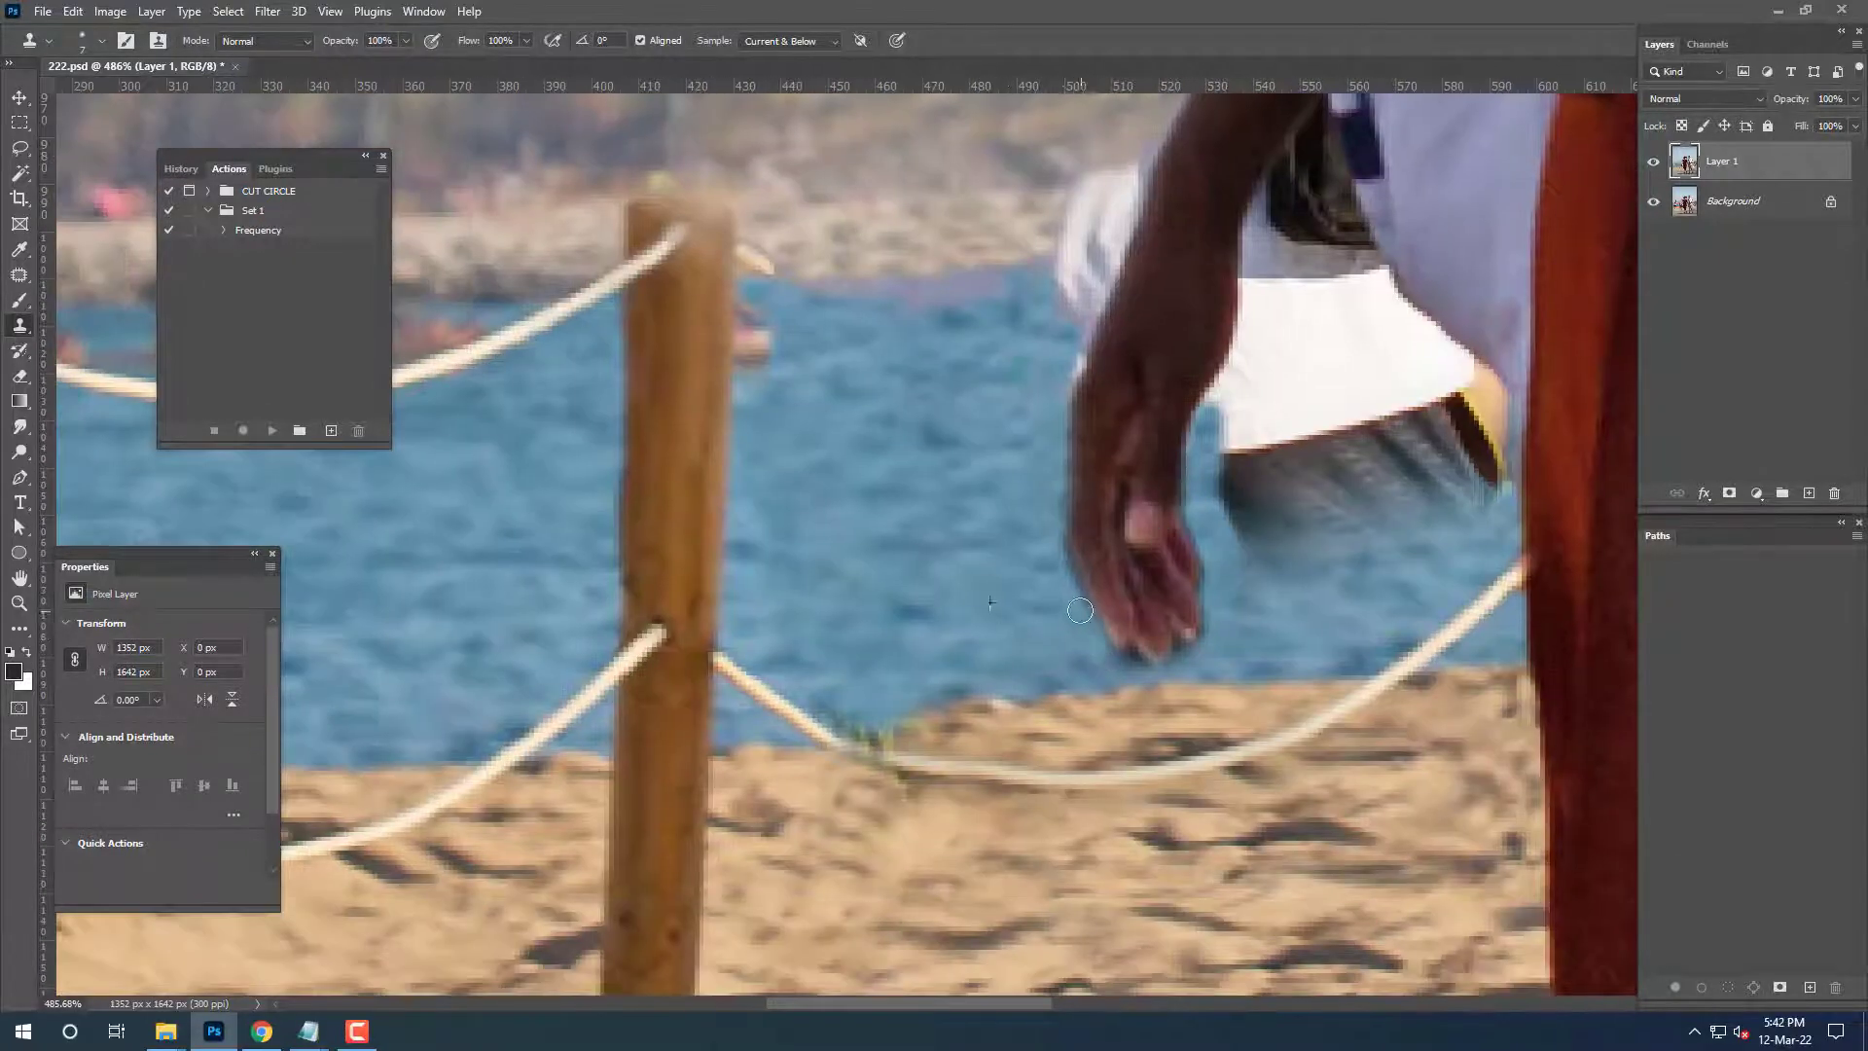
{"action": "scroll", "coordinate": [1255, 675], "scroll_direction": "up", "scroll_amount": 3}
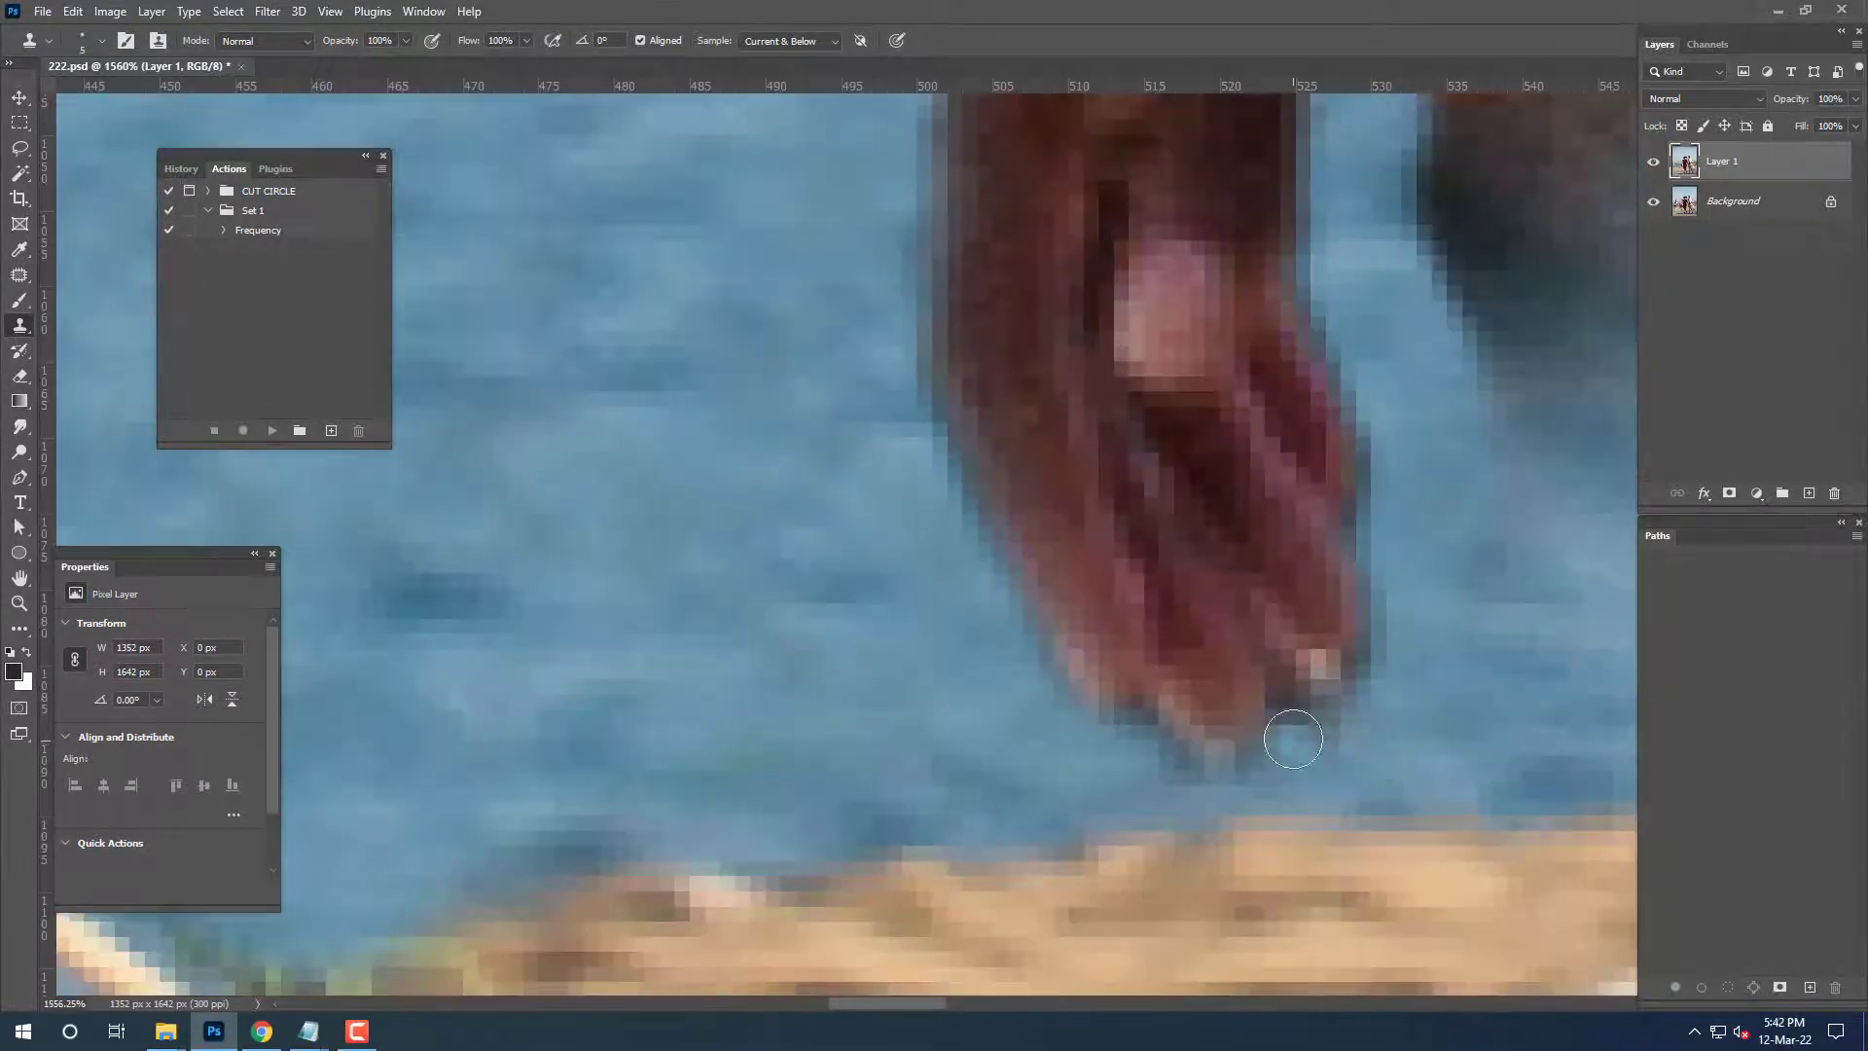
{"action": "left_click_drag", "start_coordinate": [934, 613], "coordinate": [1279, 713]}
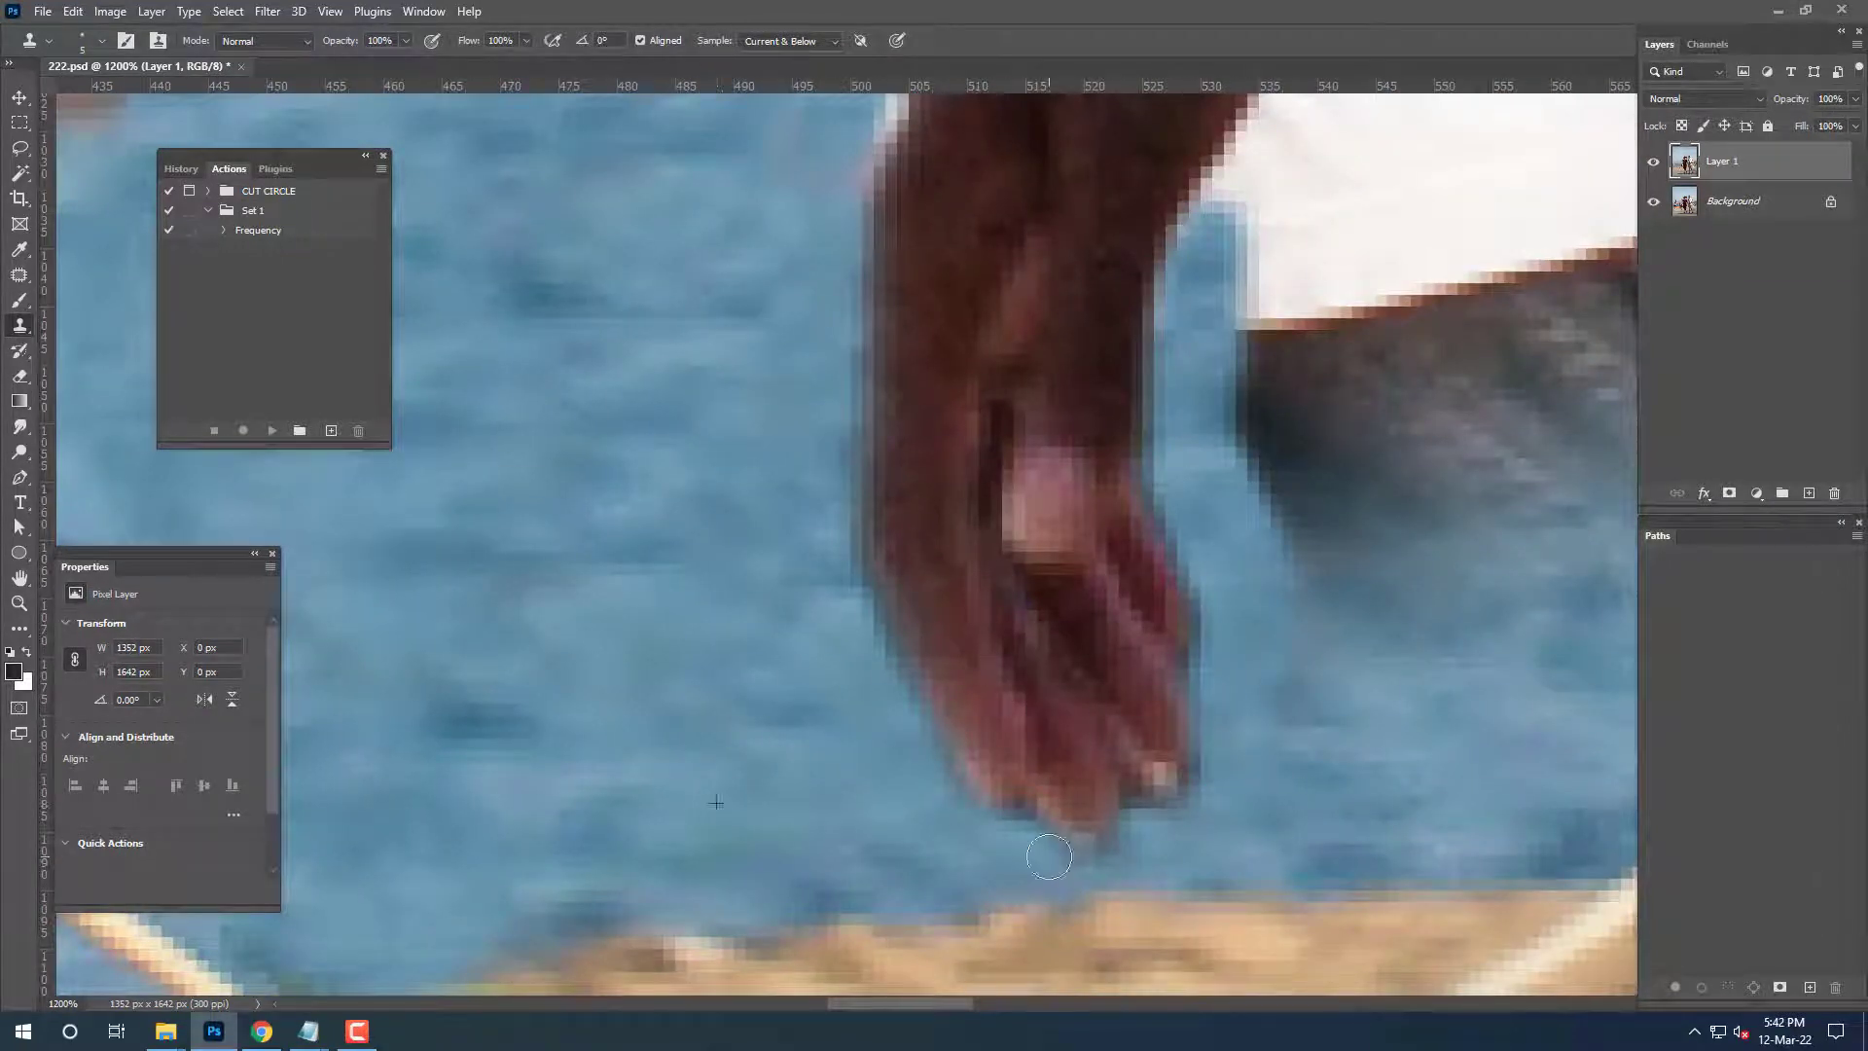
{"action": "scroll", "coordinate": [1131, 848], "scroll_direction": "up", "scroll_amount": 5}
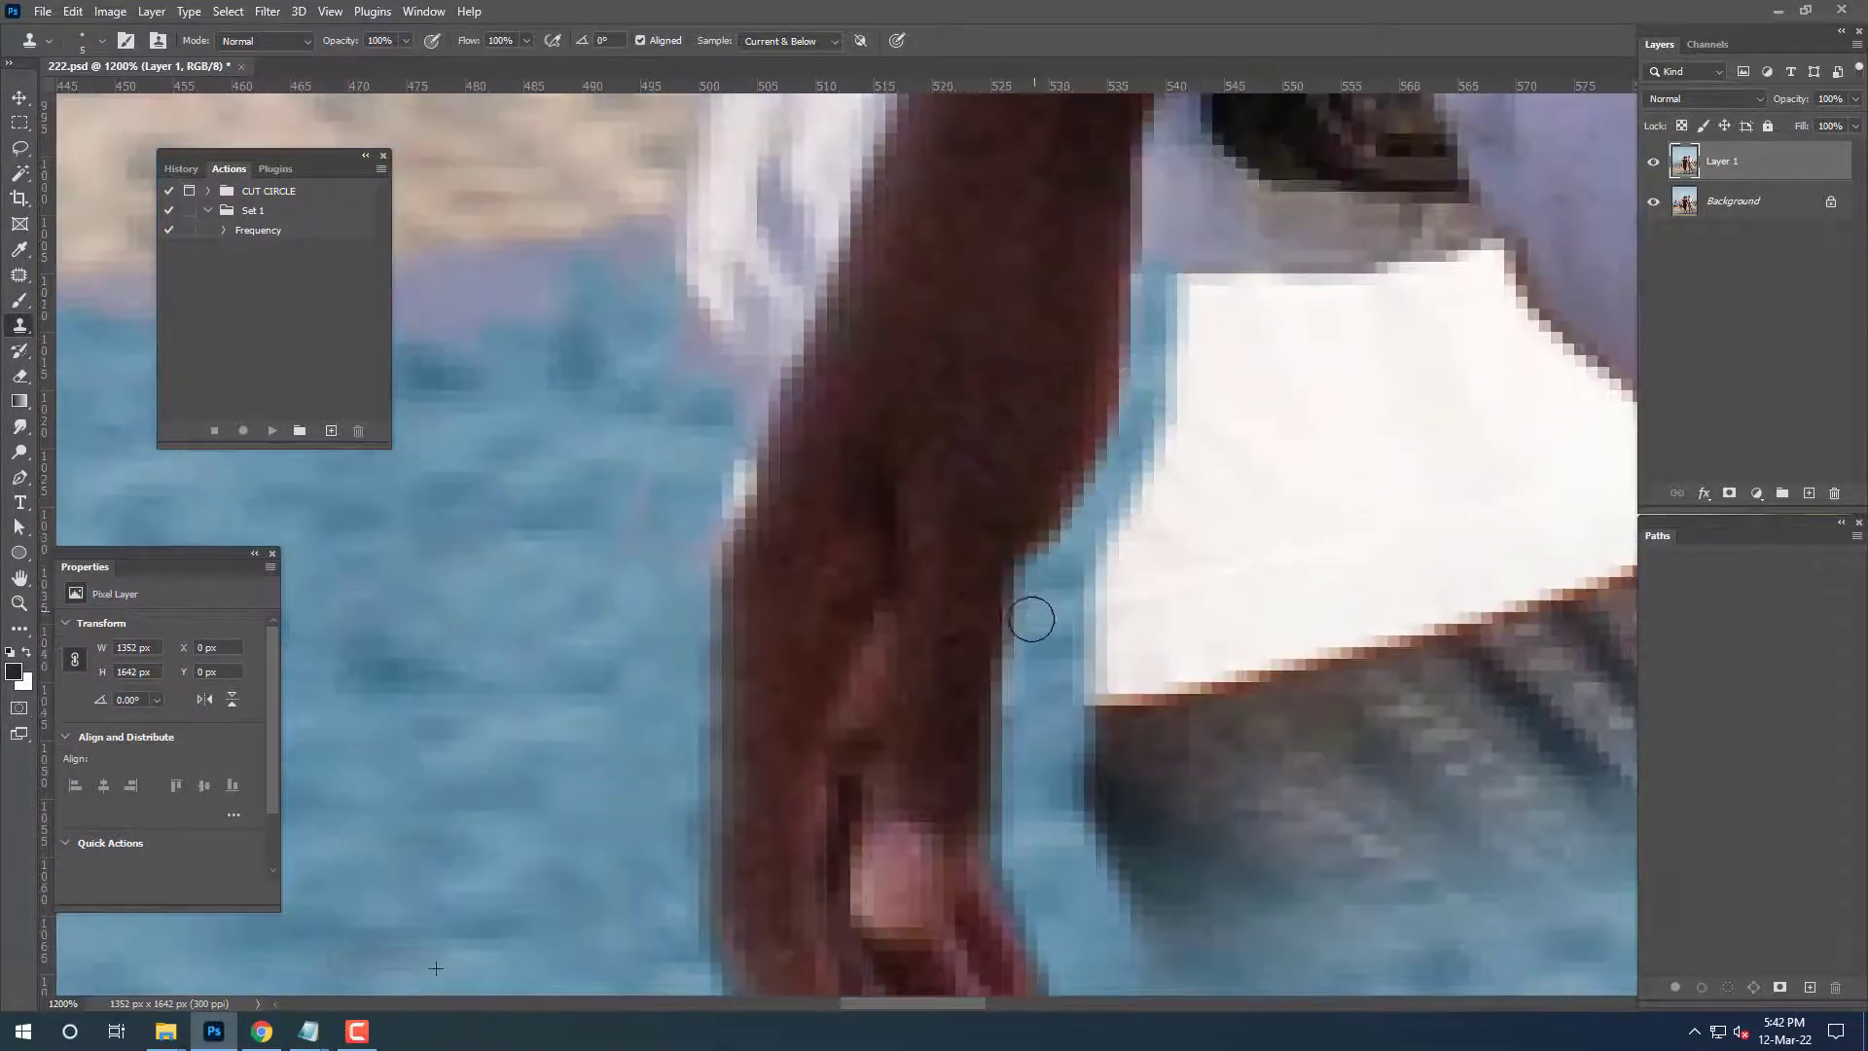
{"action": "scroll", "coordinate": [794, 640], "scroll_direction": "left", "scroll_amount": 2}
{"action": "left_click", "coordinate": [973, 736]}
{"action": "left_click_drag", "start_coordinate": [909, 593], "coordinate": [905, 720]}
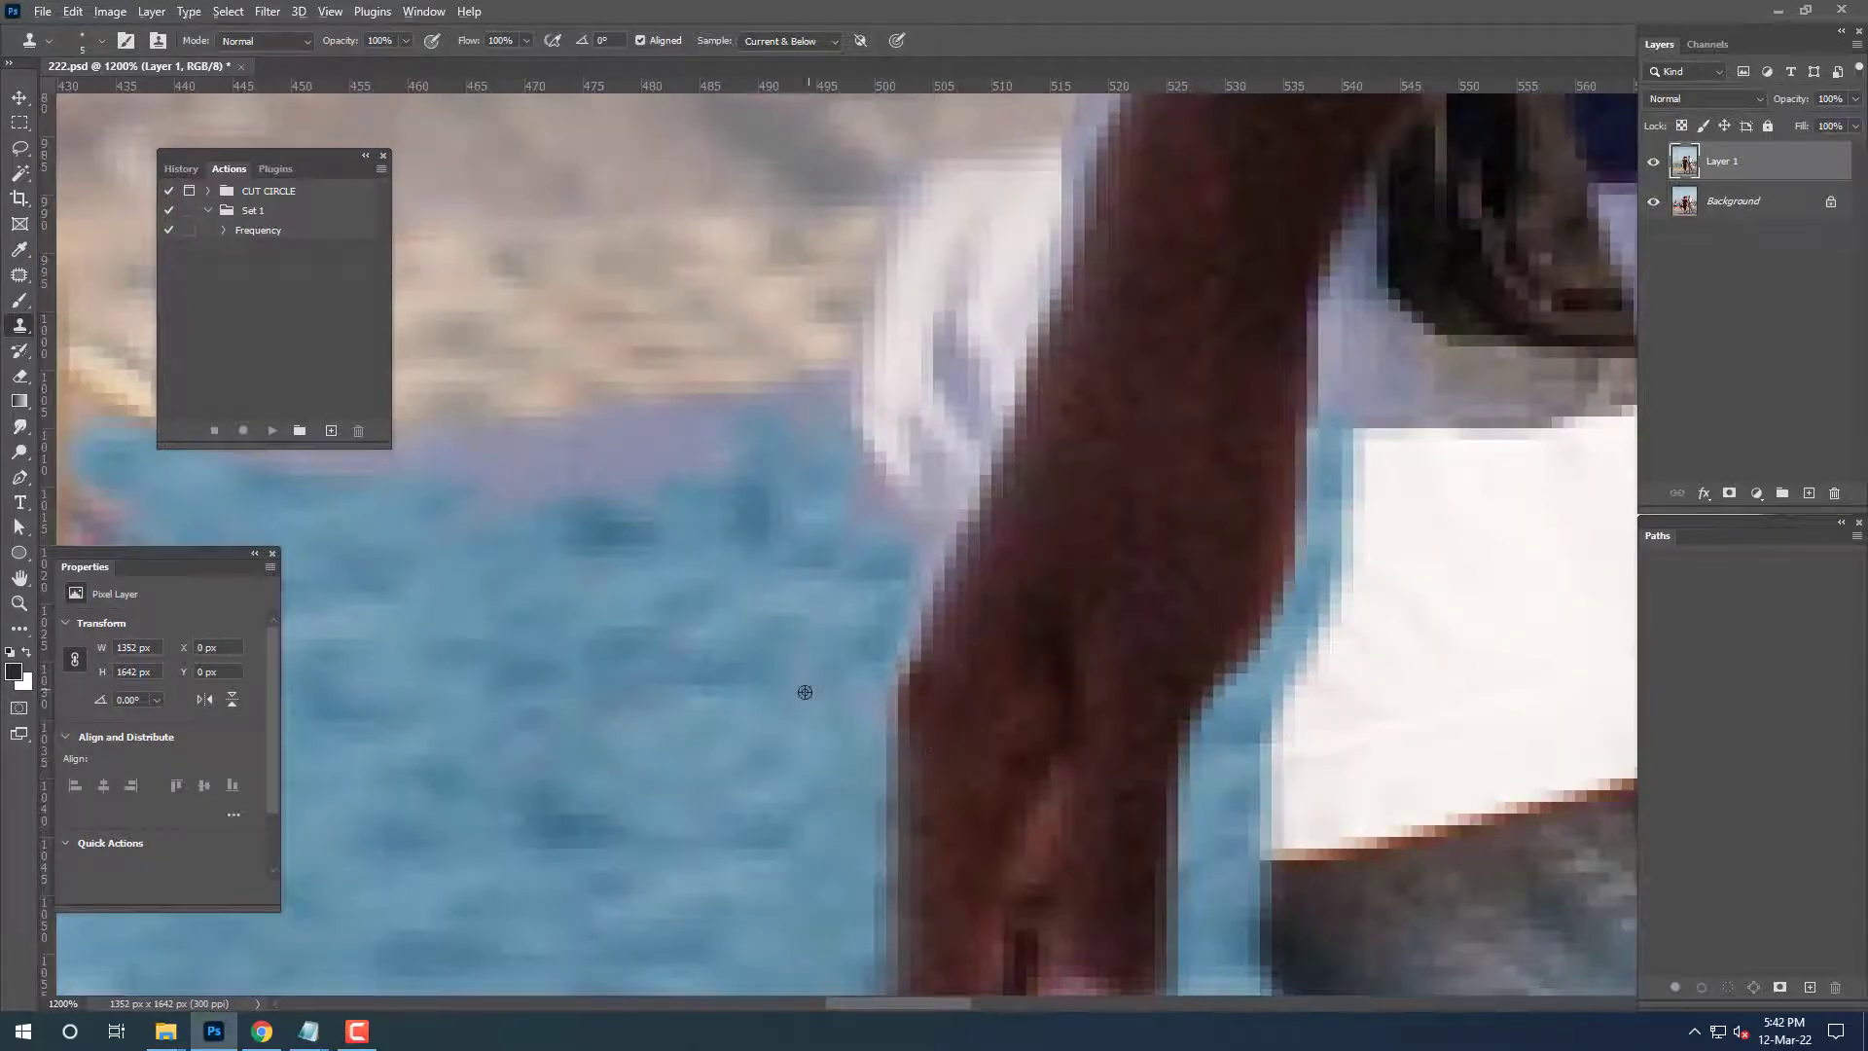
{"action": "key", "text": "ctrl+1"}
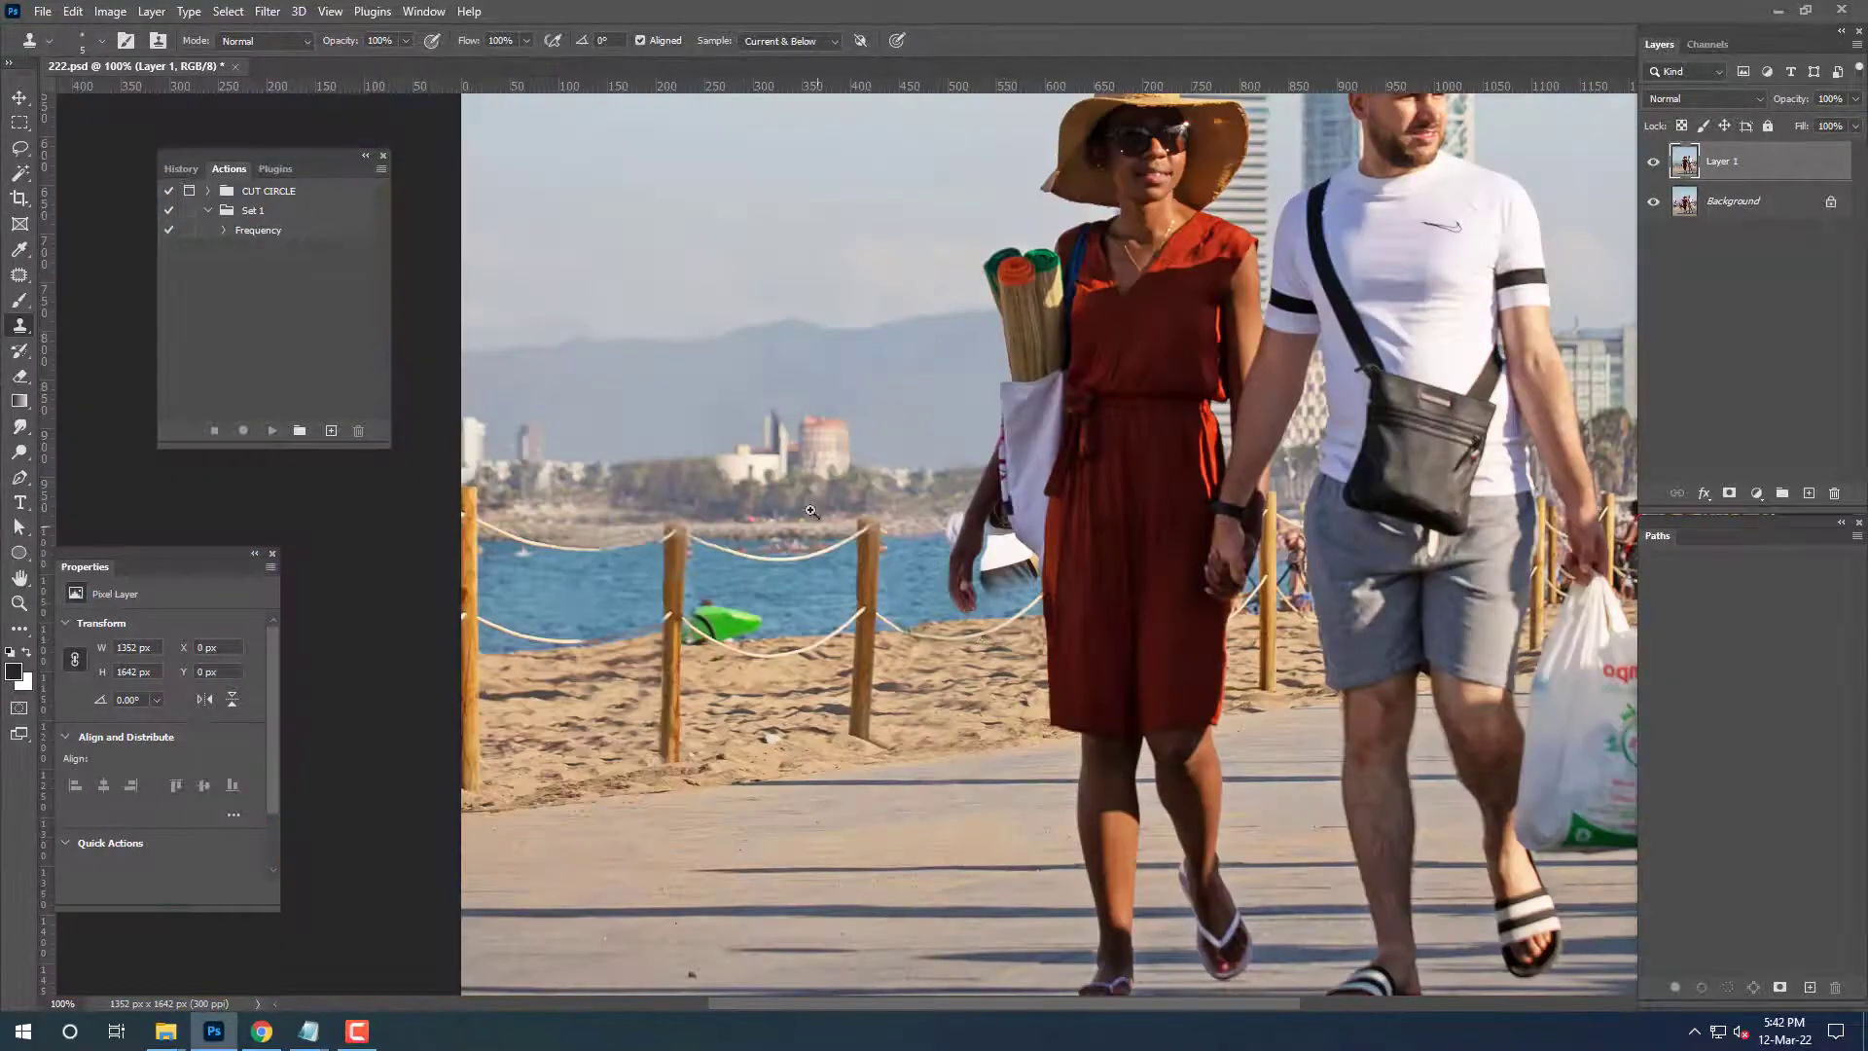
Zoom in and repaint the water edge and shoreline beside the arm.
{"action": "left_click_drag", "start_coordinate": [810, 511], "coordinate": [1153, 575]}
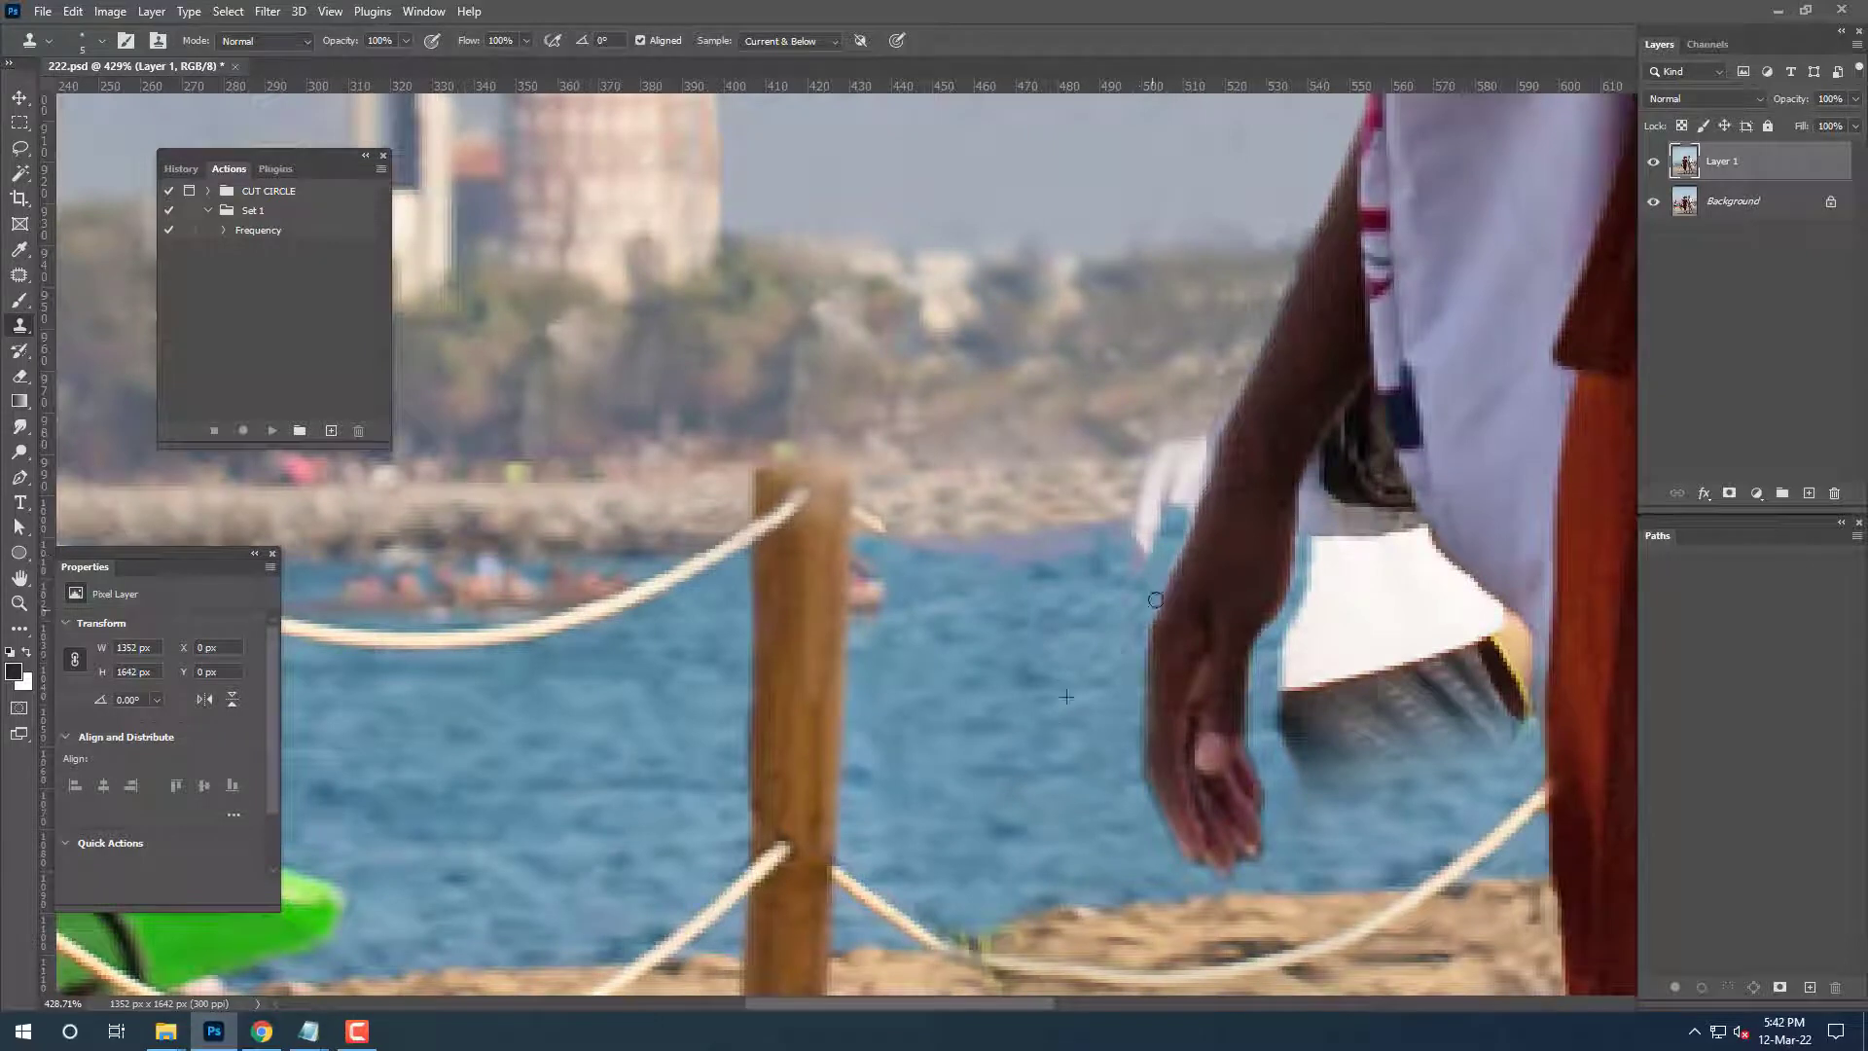
{"action": "scroll", "coordinate": [1127, 569], "scroll_direction": "up", "scroll_amount": 2}
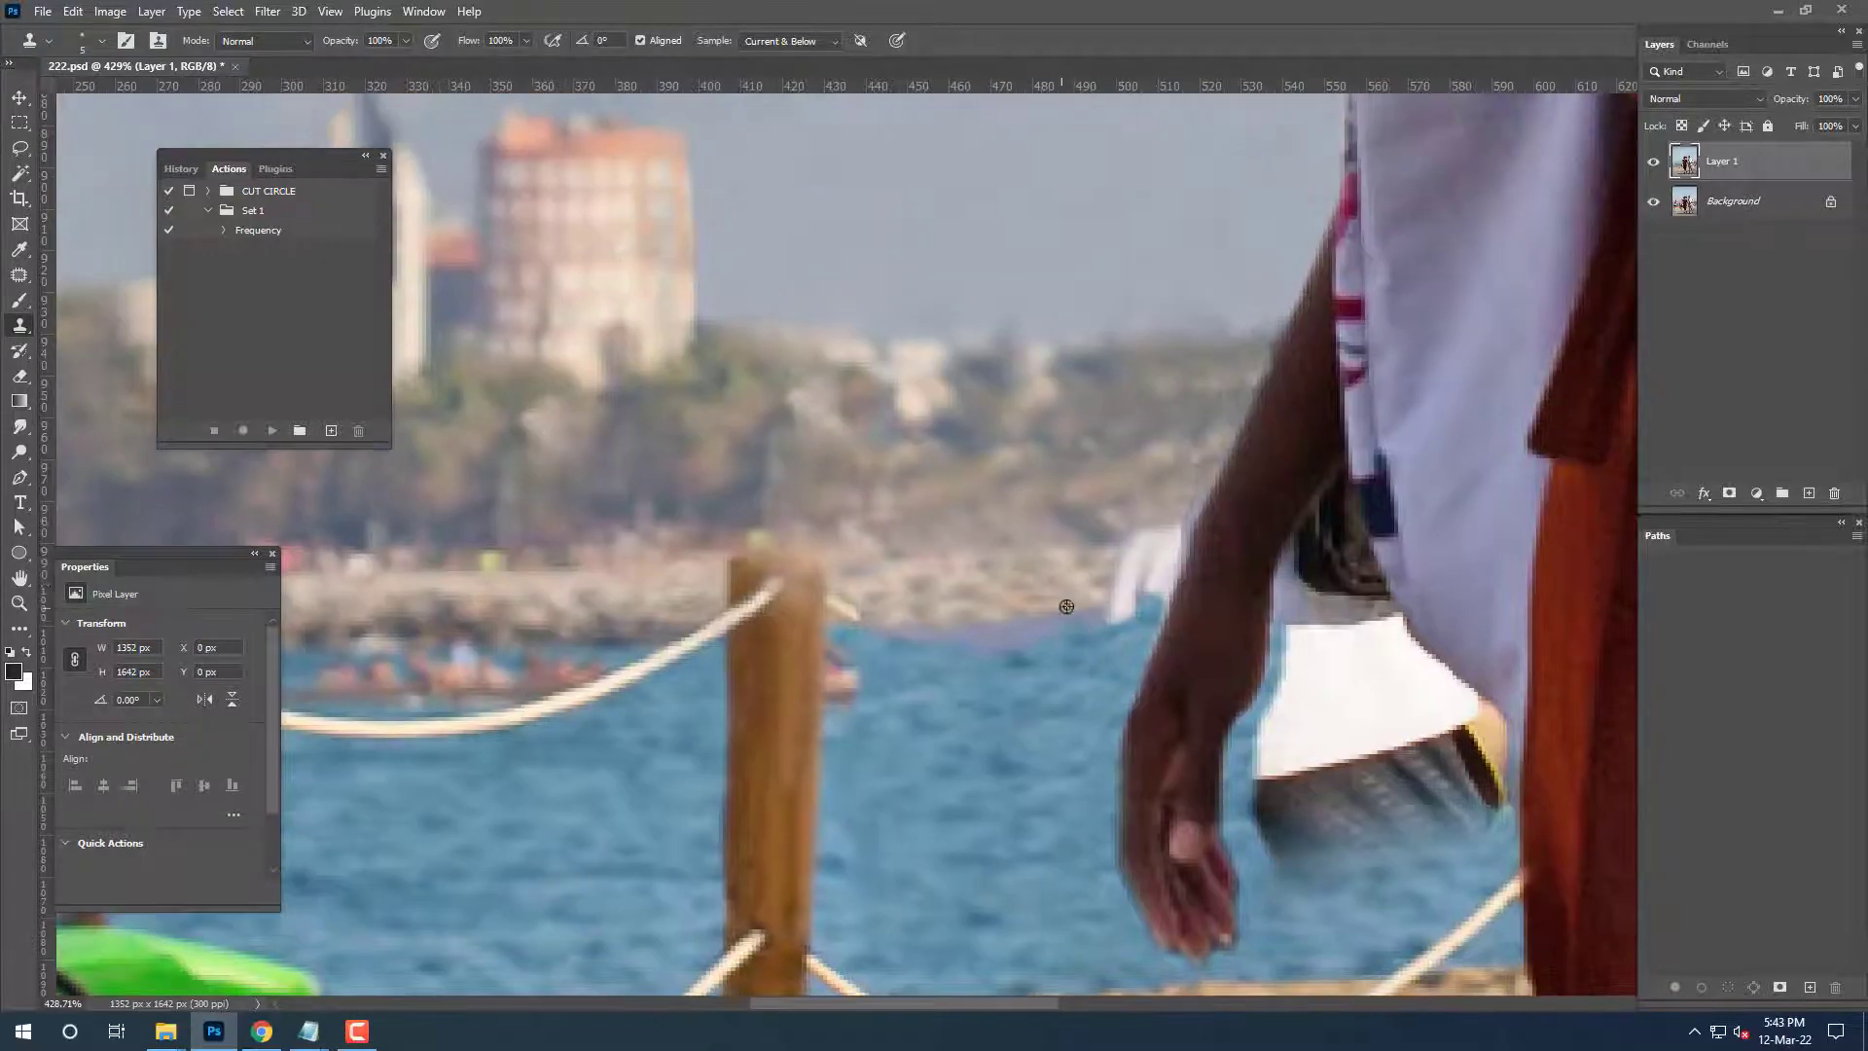
{"action": "left_click", "coordinate": [1182, 539]}
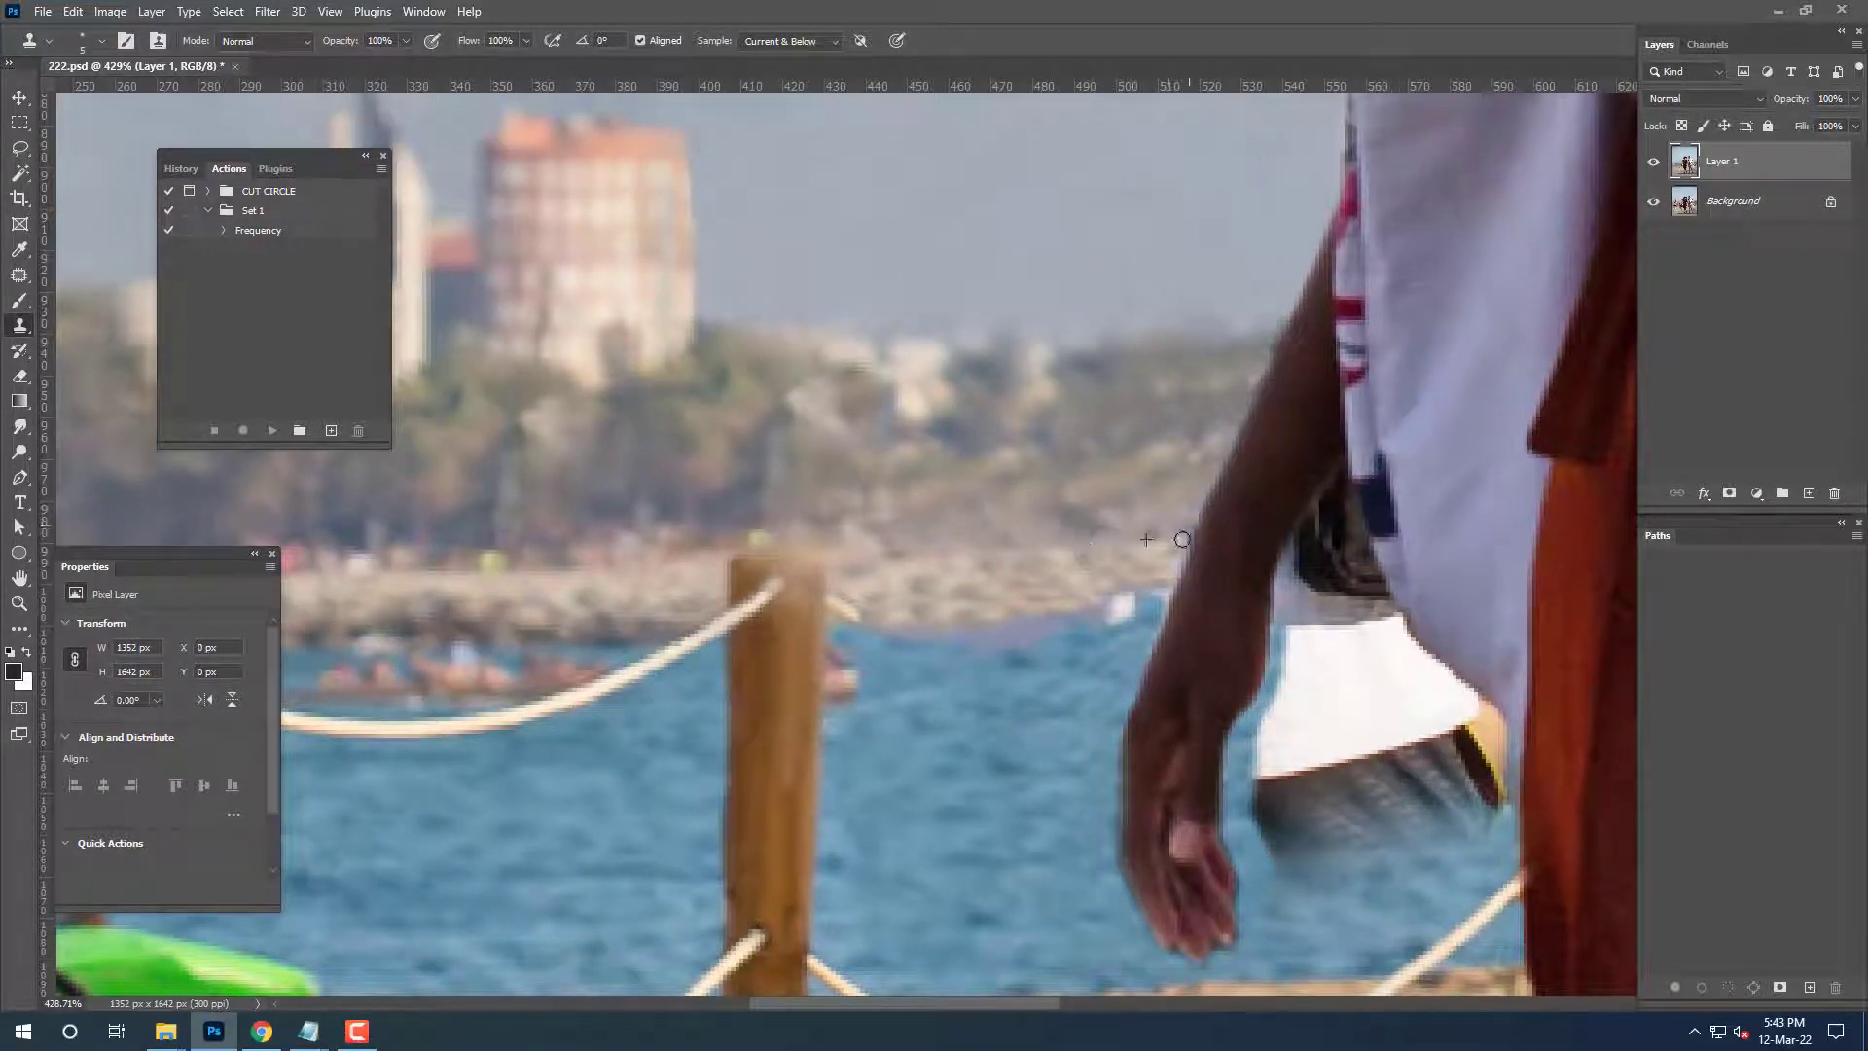
{"action": "left_click_drag", "start_coordinate": [1073, 600], "coordinate": [1070, 607]}
{"action": "left_click", "coordinate": [558, 593], "text": "alt"}
{"action": "left_click_drag", "start_coordinate": [909, 597], "coordinate": [980, 588]}
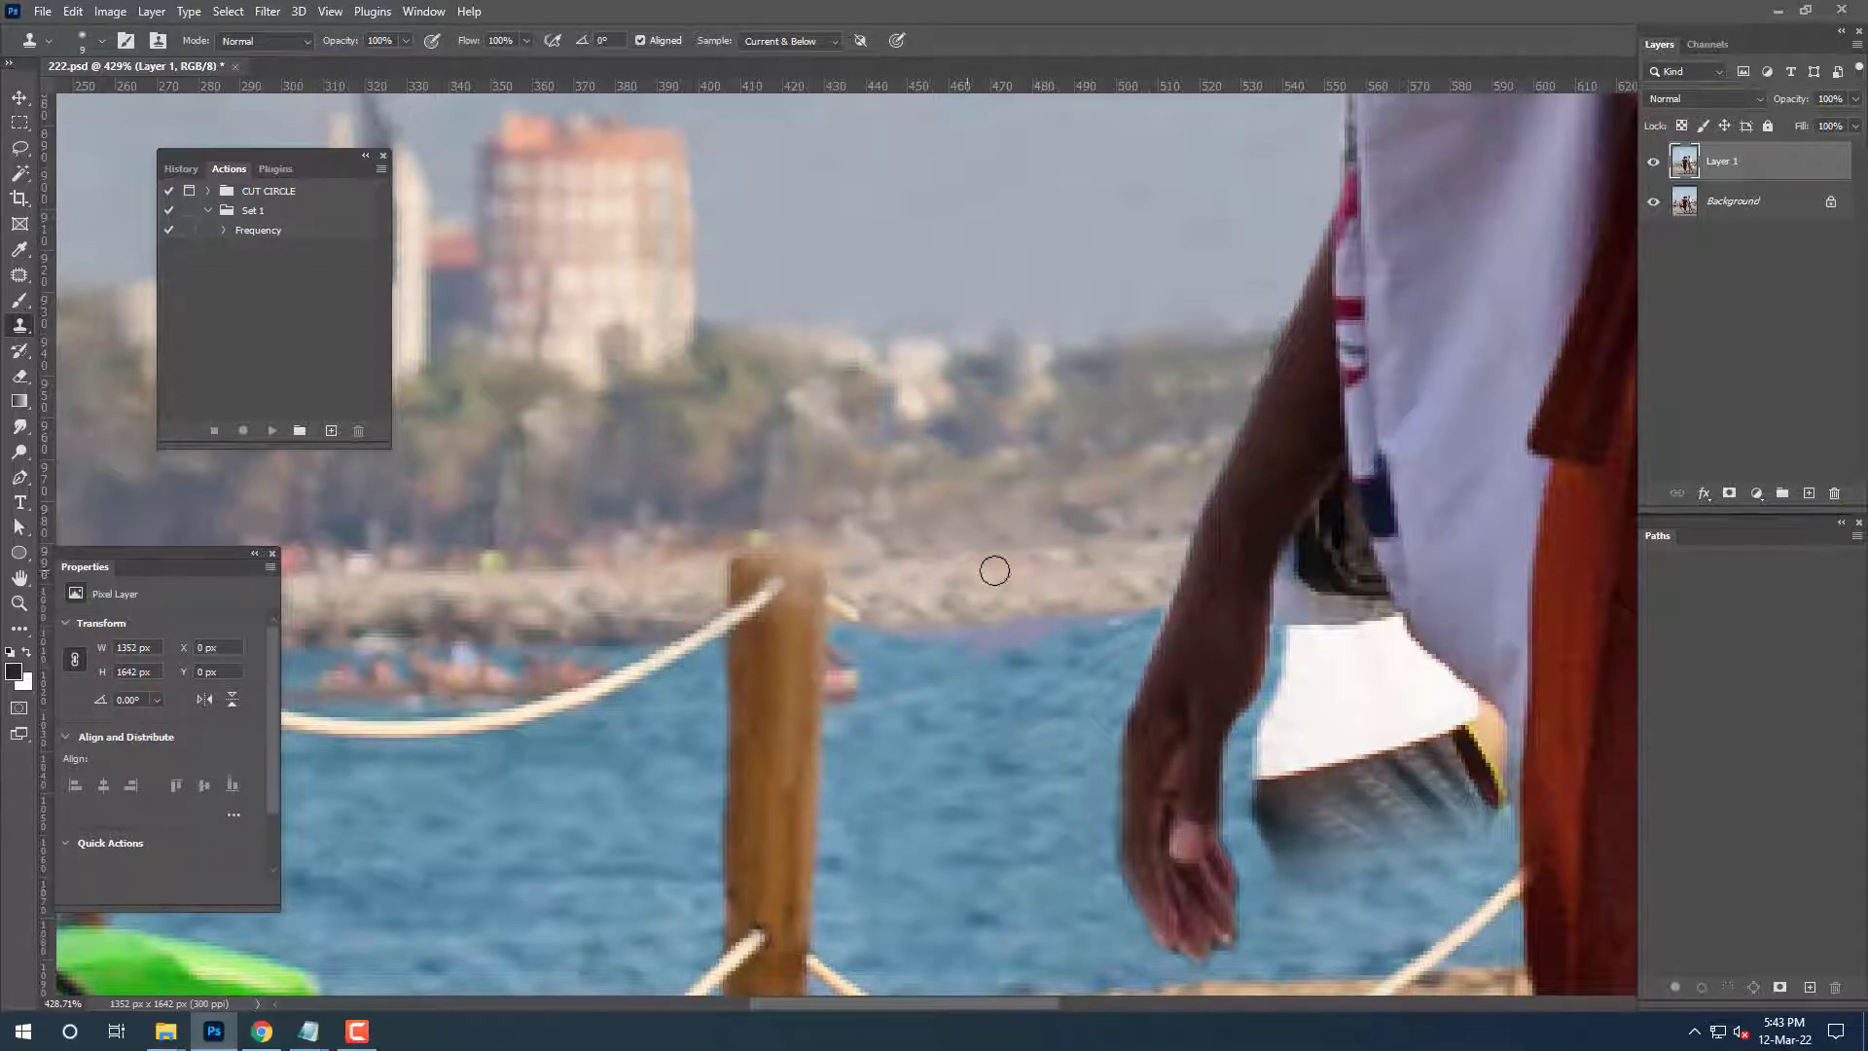
Cover the yellow stripe beside the white cloth and paint water over its left half.
{"action": "scroll", "coordinate": [1118, 639], "scroll_direction": "left", "scroll_amount": 1}
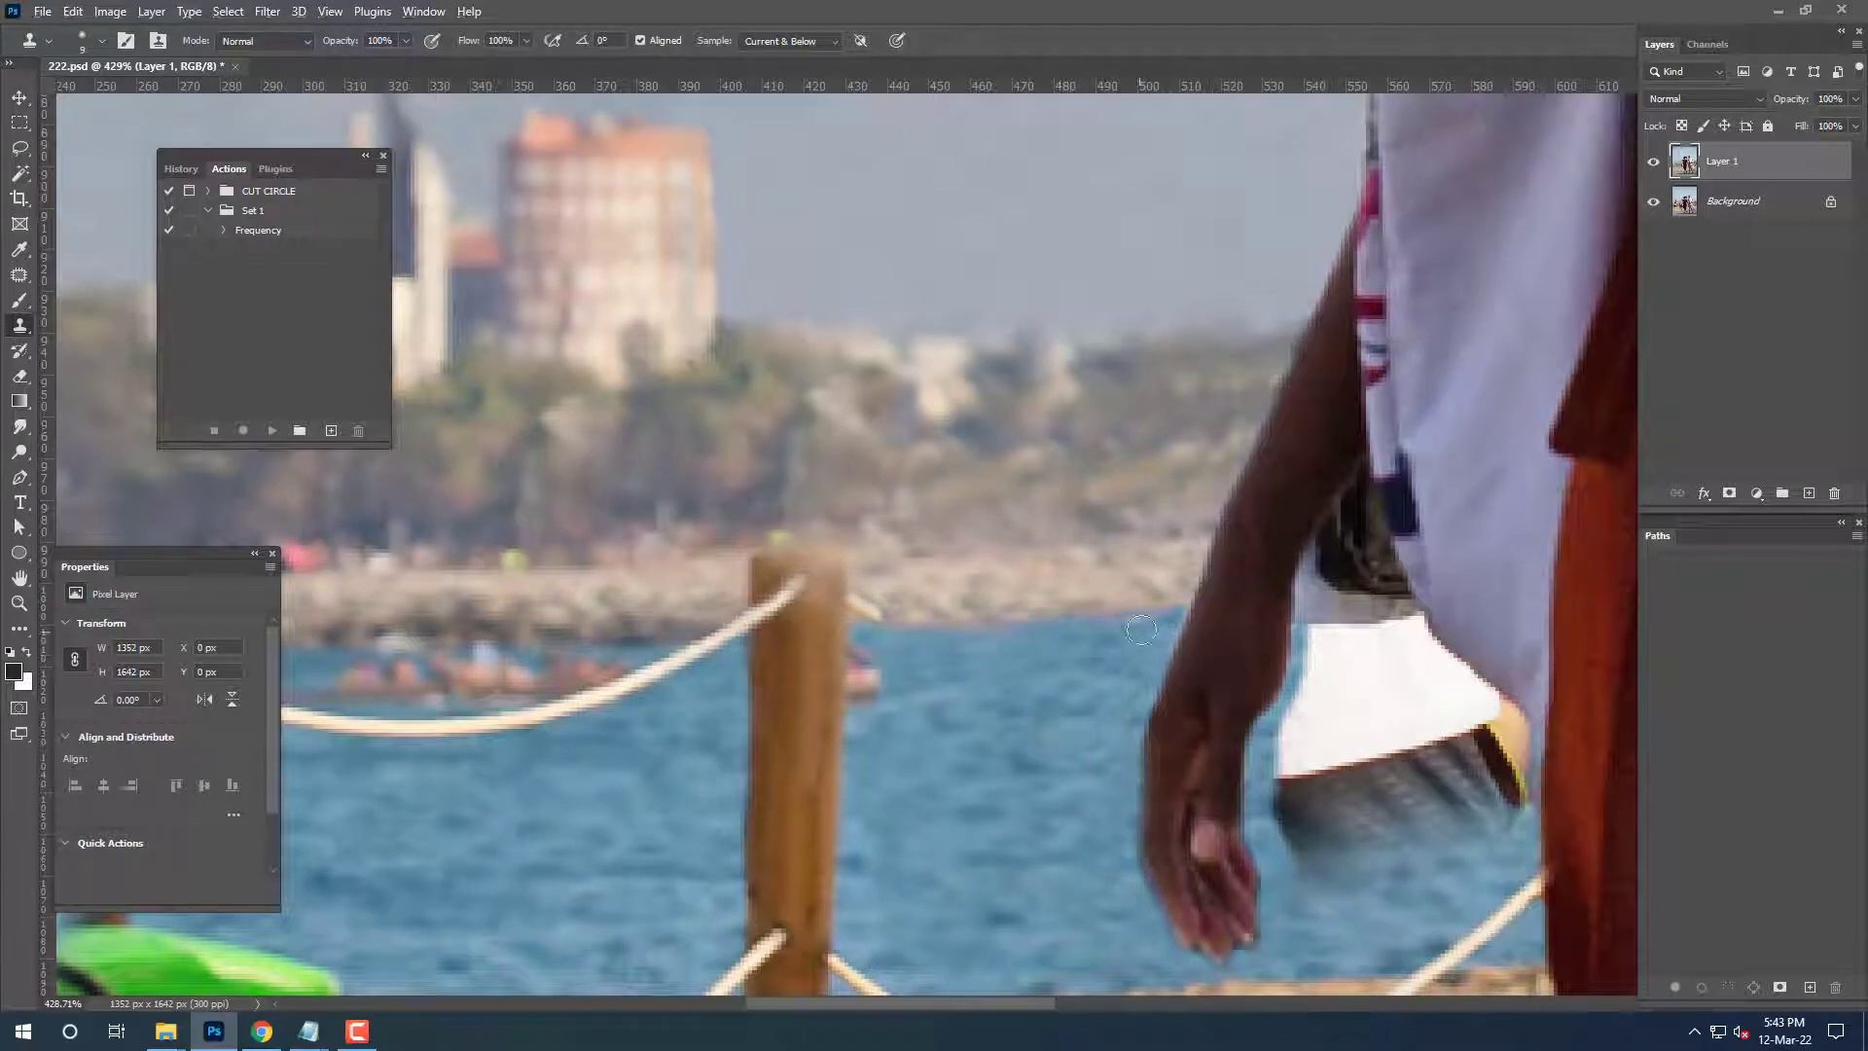
{"action": "scroll", "coordinate": [1138, 681], "scroll_direction": "down", "scroll_amount": 3}
{"action": "scroll", "coordinate": [1133, 734], "scroll_direction": "up", "scroll_amount": 2}
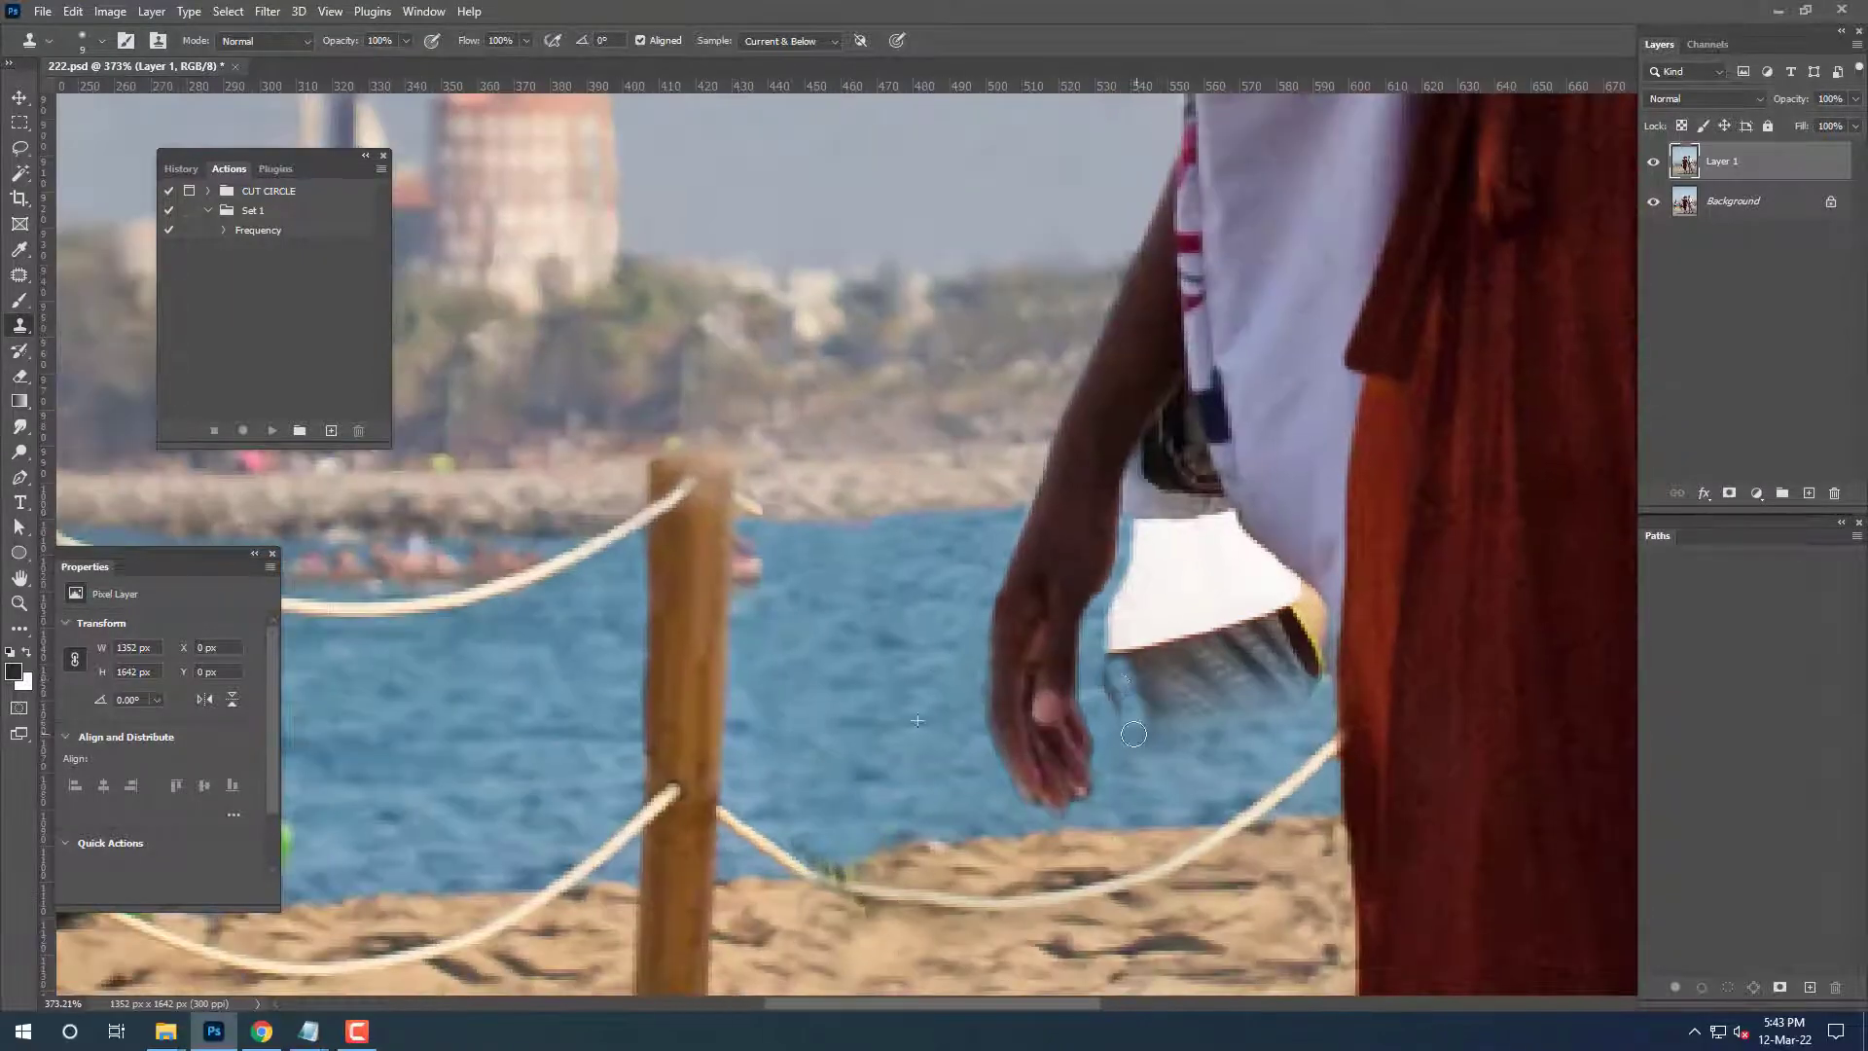
{"action": "scroll", "coordinate": [928, 679], "scroll_direction": "up", "scroll_amount": 1}
{"action": "mouse_move", "coordinate": [1323, 584]}
{"action": "left_mouse_down"}
{"action": "mouse_move", "coordinate": [1347, 624]}
{"action": "mouse_move", "coordinate": [1265, 536]}
{"action": "mouse_move", "coordinate": [1299, 566]}
{"action": "left_mouse_up"}
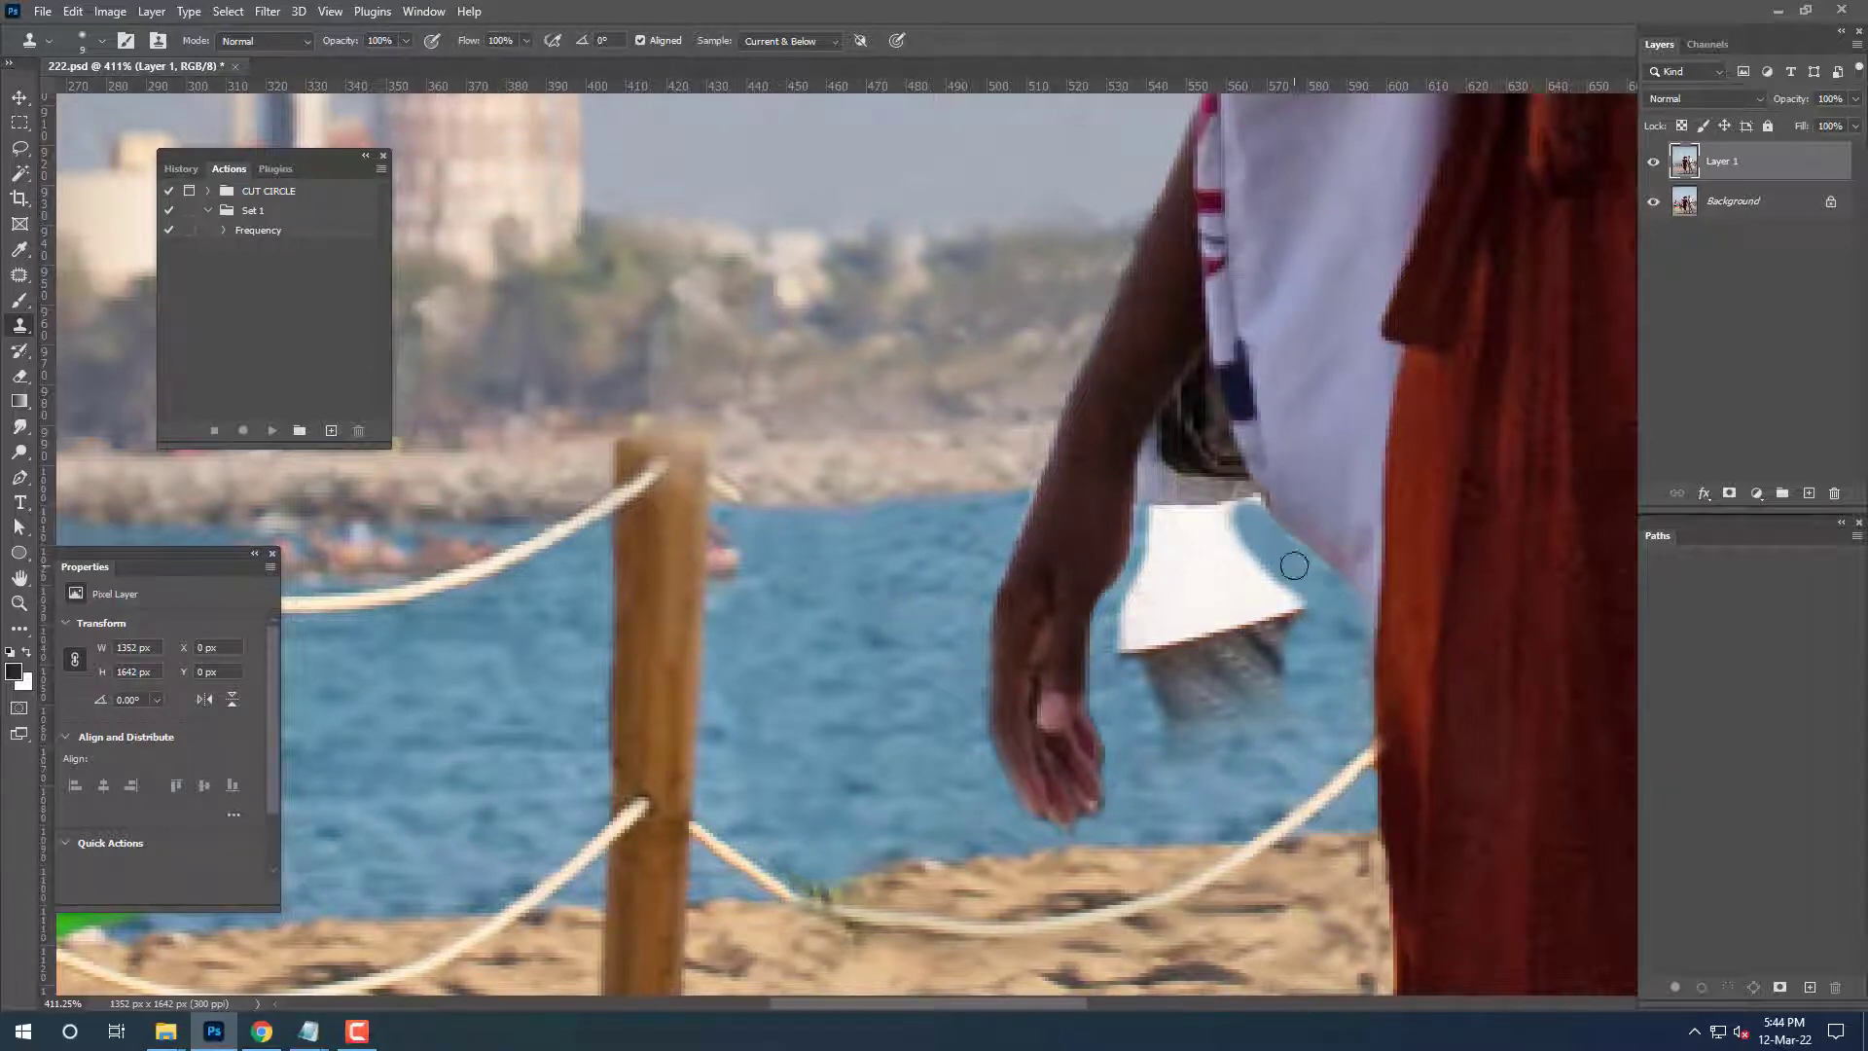
{"action": "scroll", "coordinate": [1125, 603], "scroll_direction": "up", "scroll_amount": 2}
{"action": "key", "text": "bracketleft"}
{"action": "key", "text": "bracketleft"}
{"action": "key", "text": "bracketleft"}
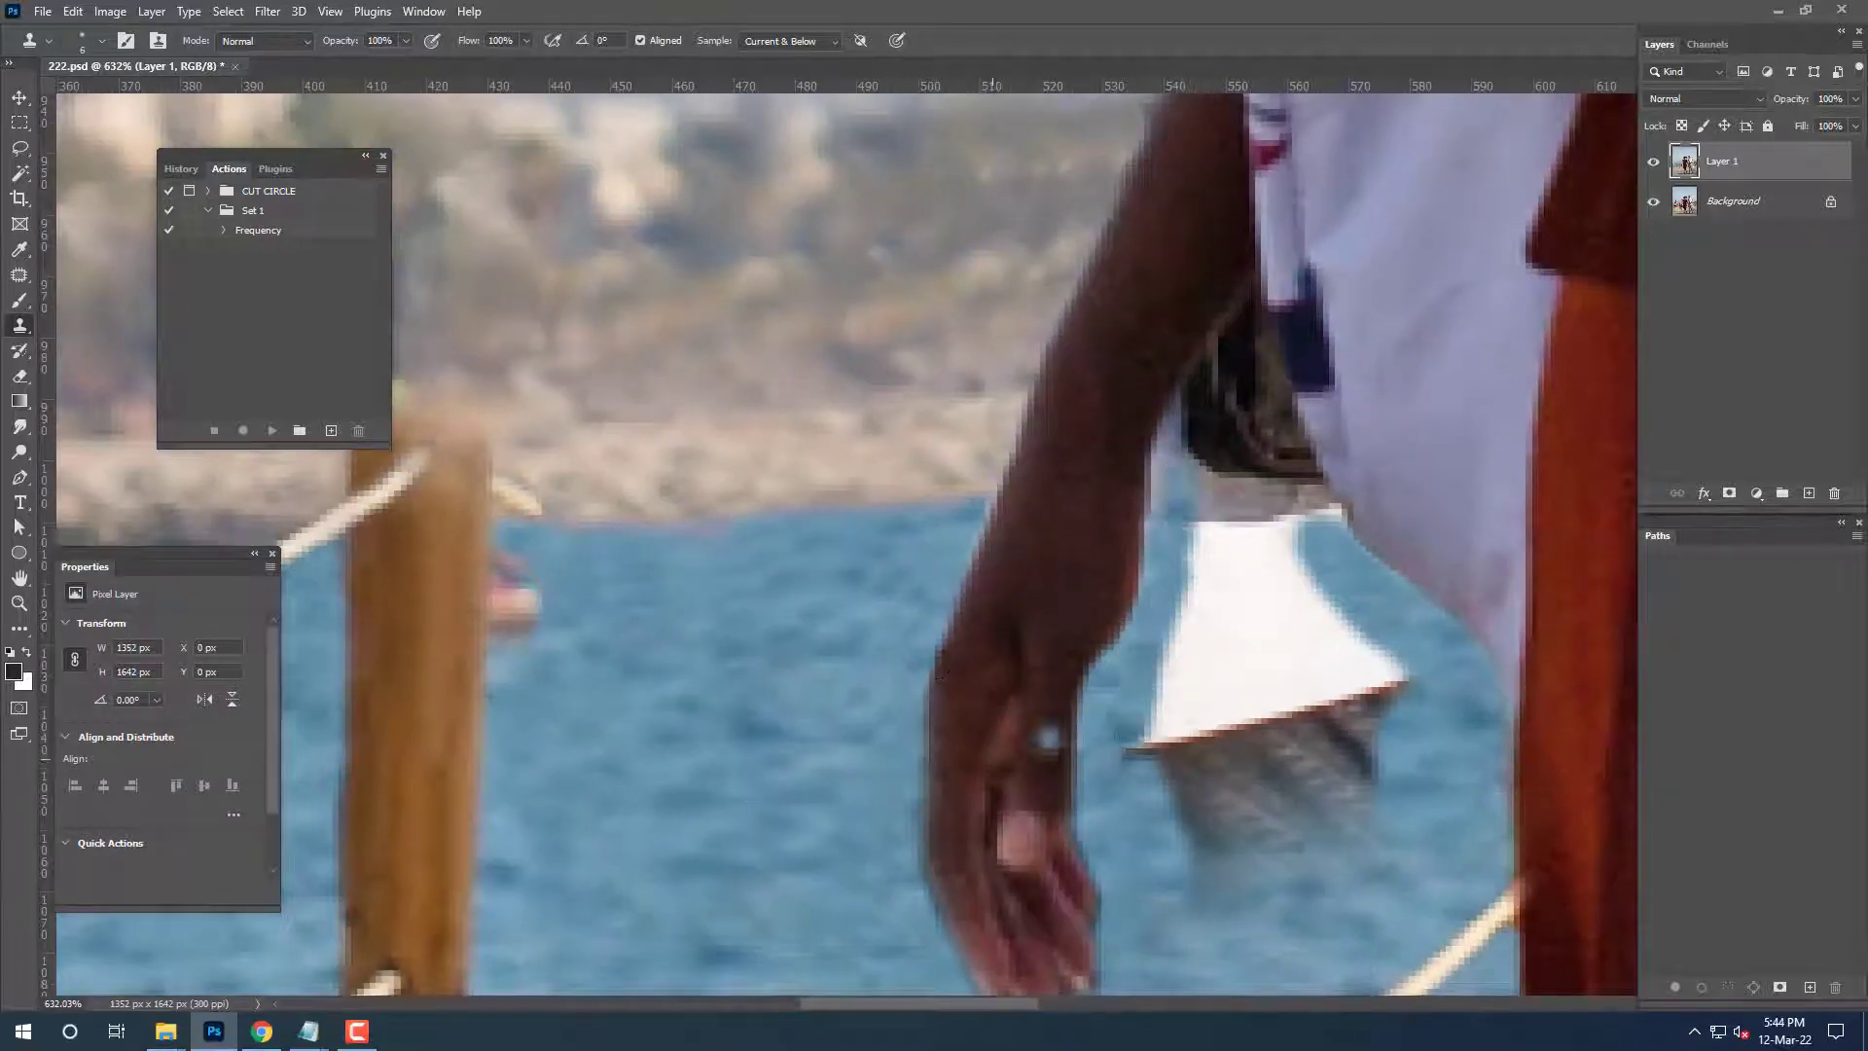
{"action": "mouse_move", "coordinate": [1046, 739]}
{"action": "left_mouse_down"}
{"action": "mouse_move", "coordinate": [1172, 768]}
{"action": "mouse_move", "coordinate": [1206, 525]}
{"action": "mouse_move", "coordinate": [1185, 923]}
{"action": "left_mouse_up"}
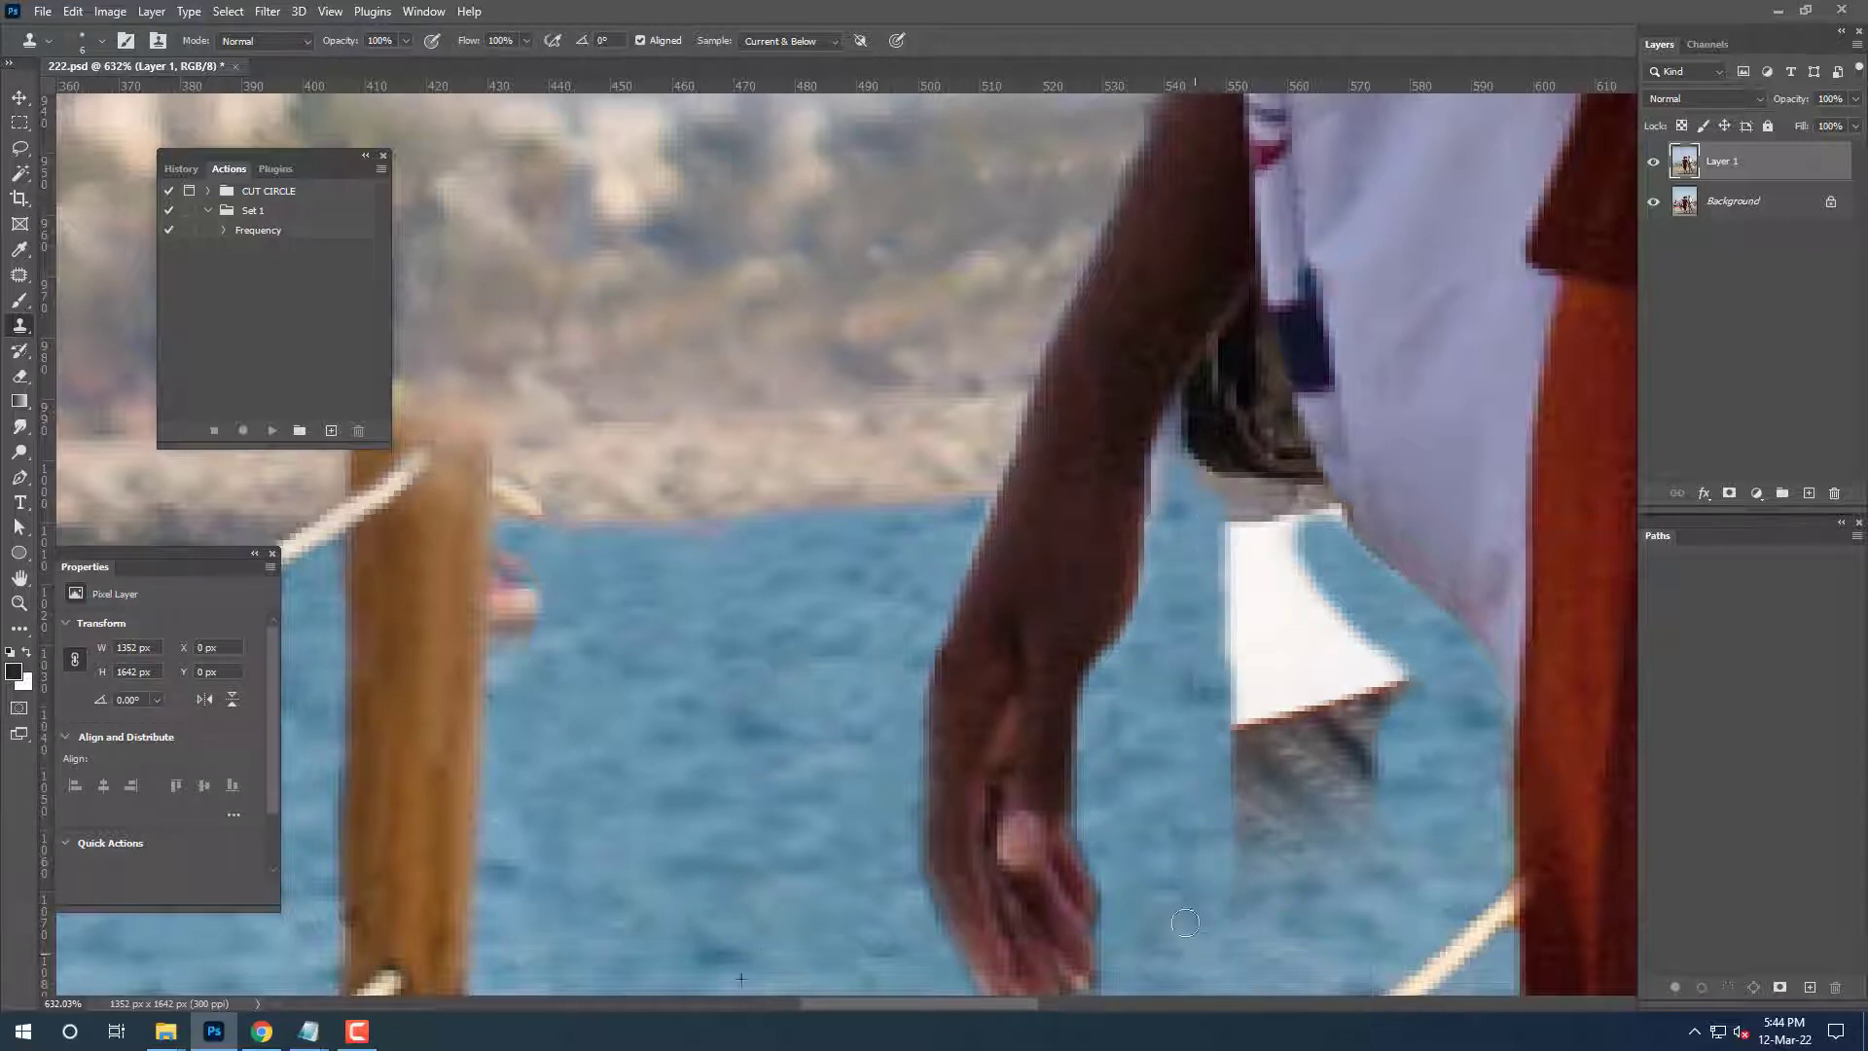
Cover the beige patch above the white object and the grey reflection's edge.
{"action": "left_click_drag", "start_coordinate": [951, 735], "coordinate": [942, 565]}
{"action": "left_click_drag", "start_coordinate": [720, 554], "coordinate": [707, 718]}
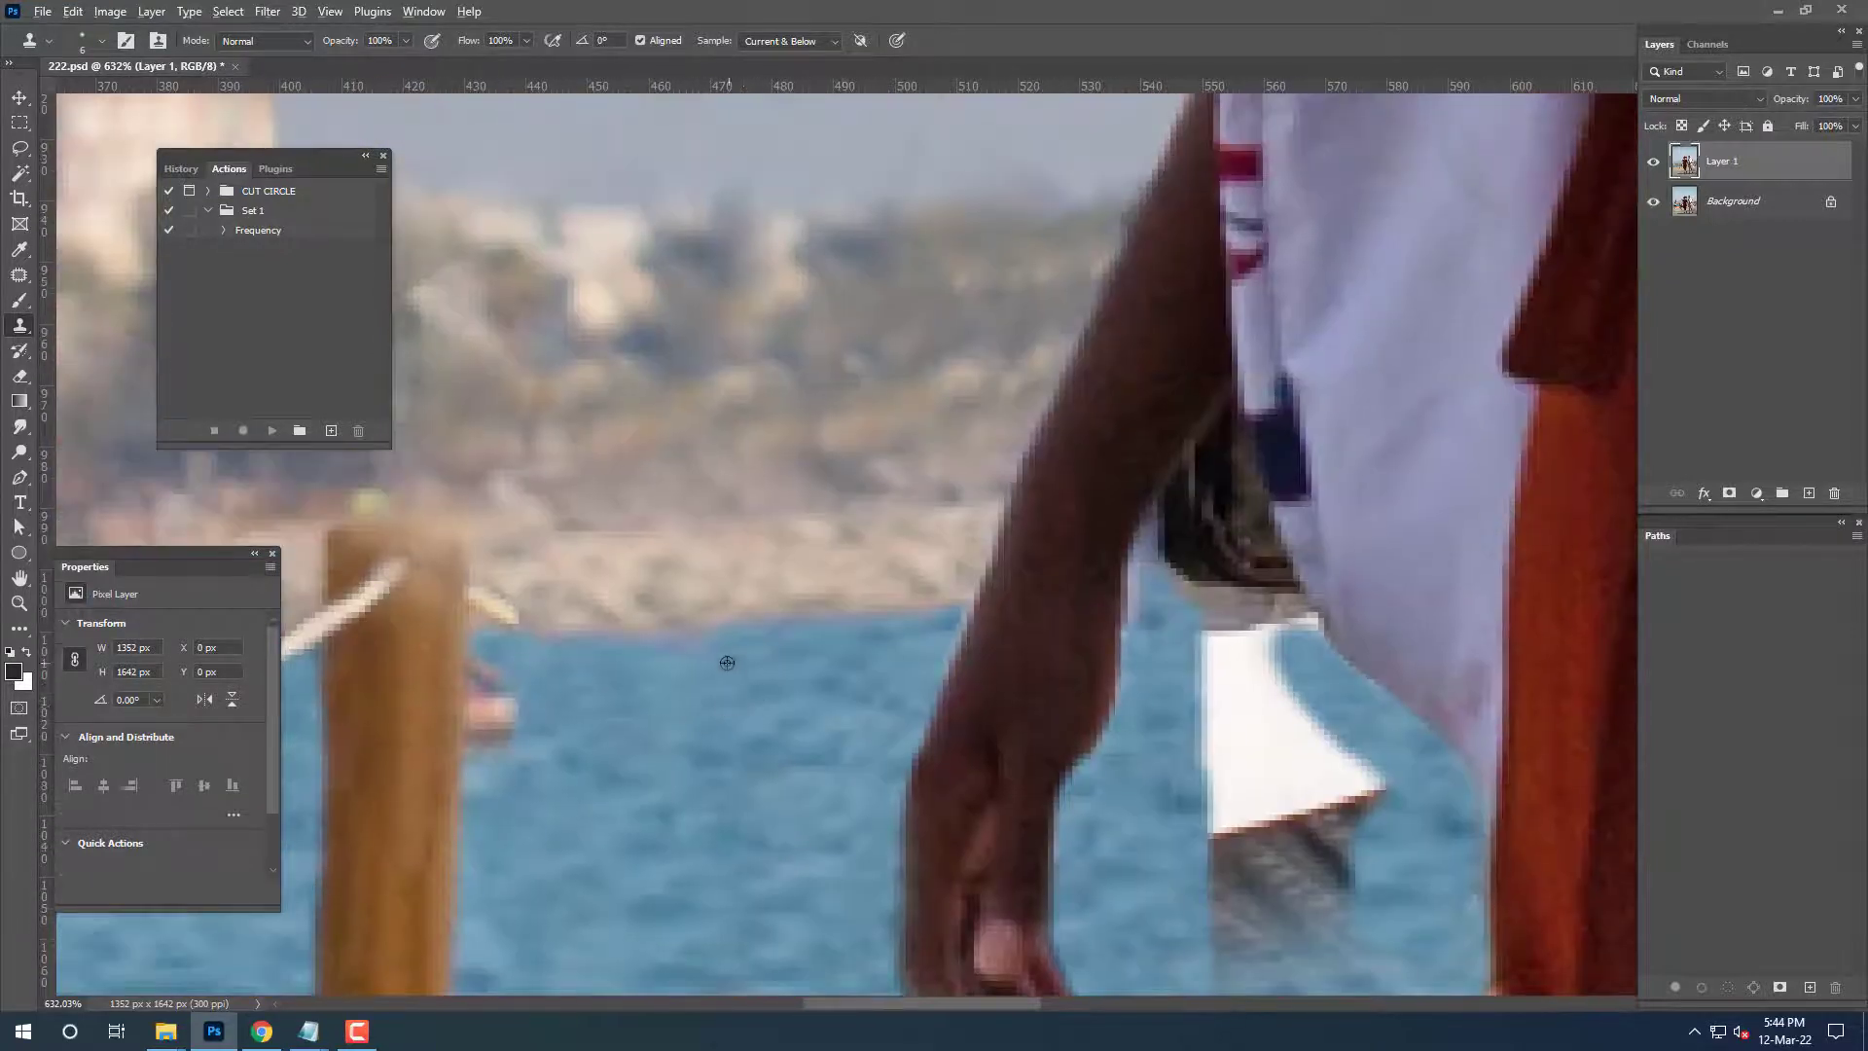
{"action": "left_click_drag", "start_coordinate": [881, 670], "coordinate": [797, 668]}
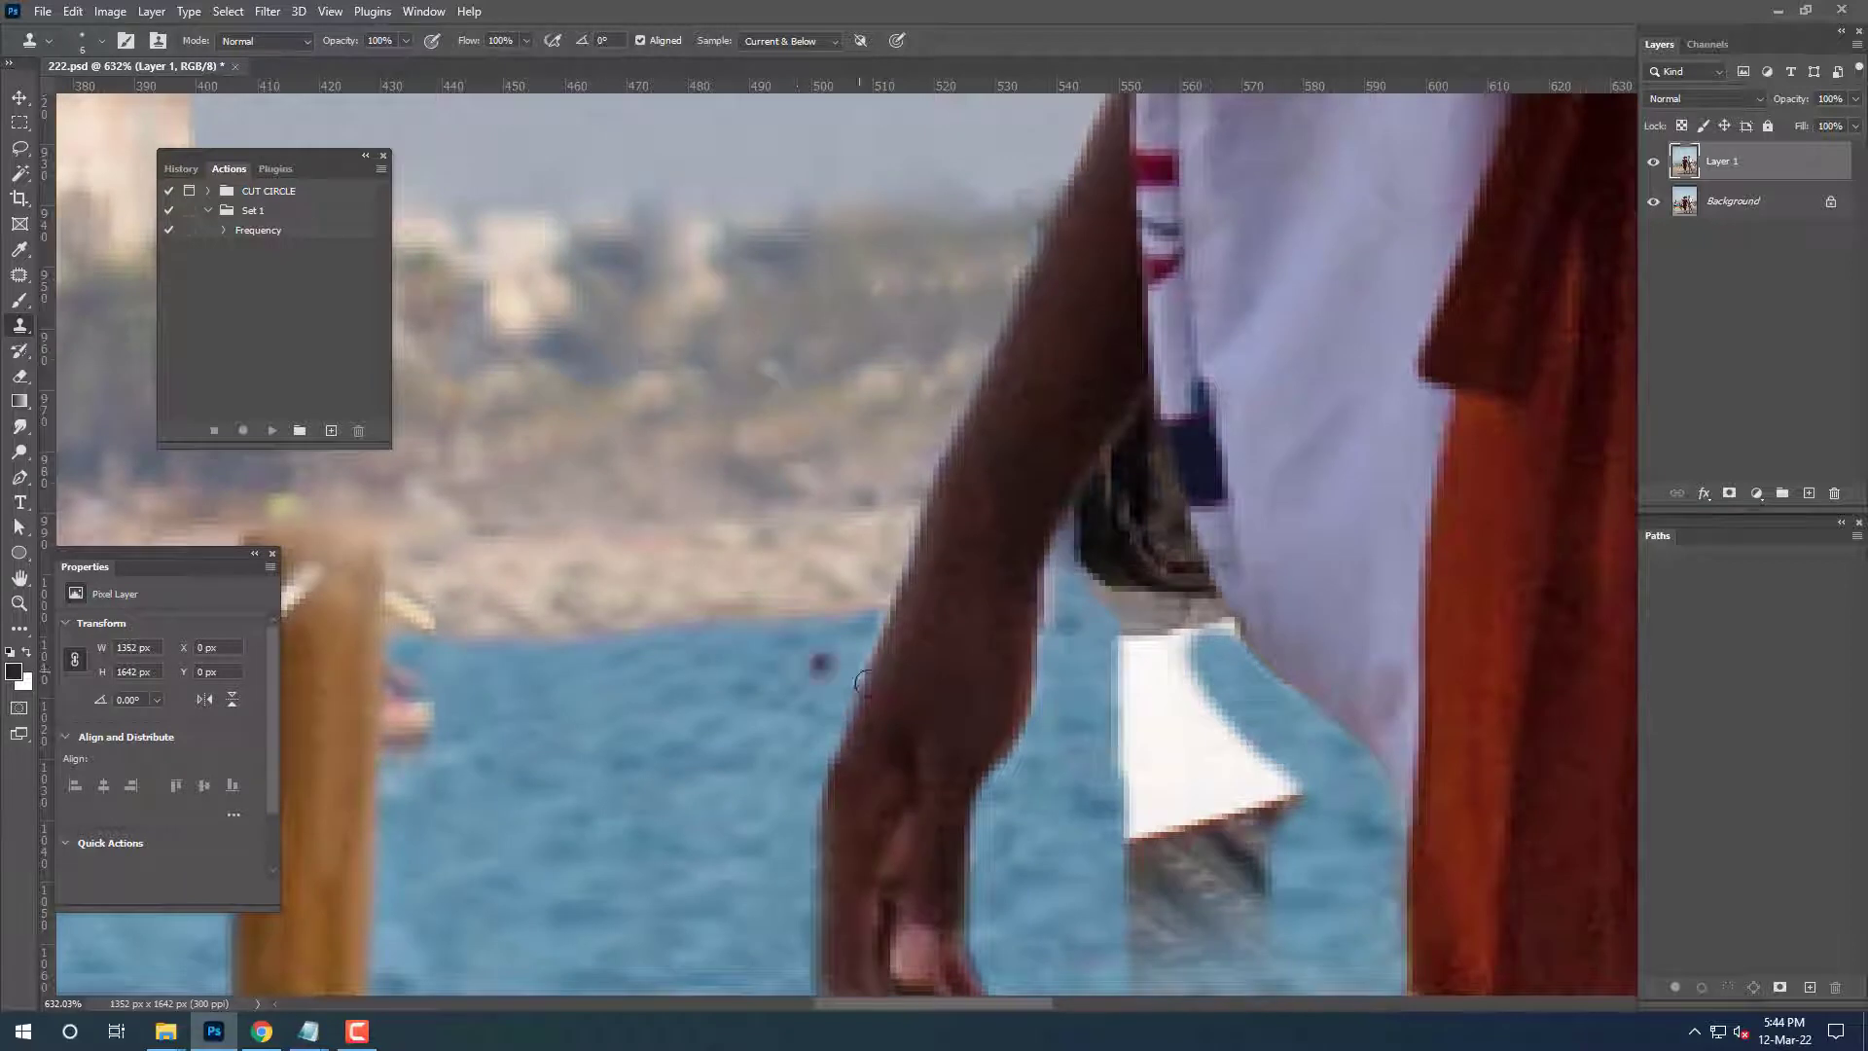
{"action": "left_click_drag", "start_coordinate": [1217, 625], "coordinate": [1190, 619]}
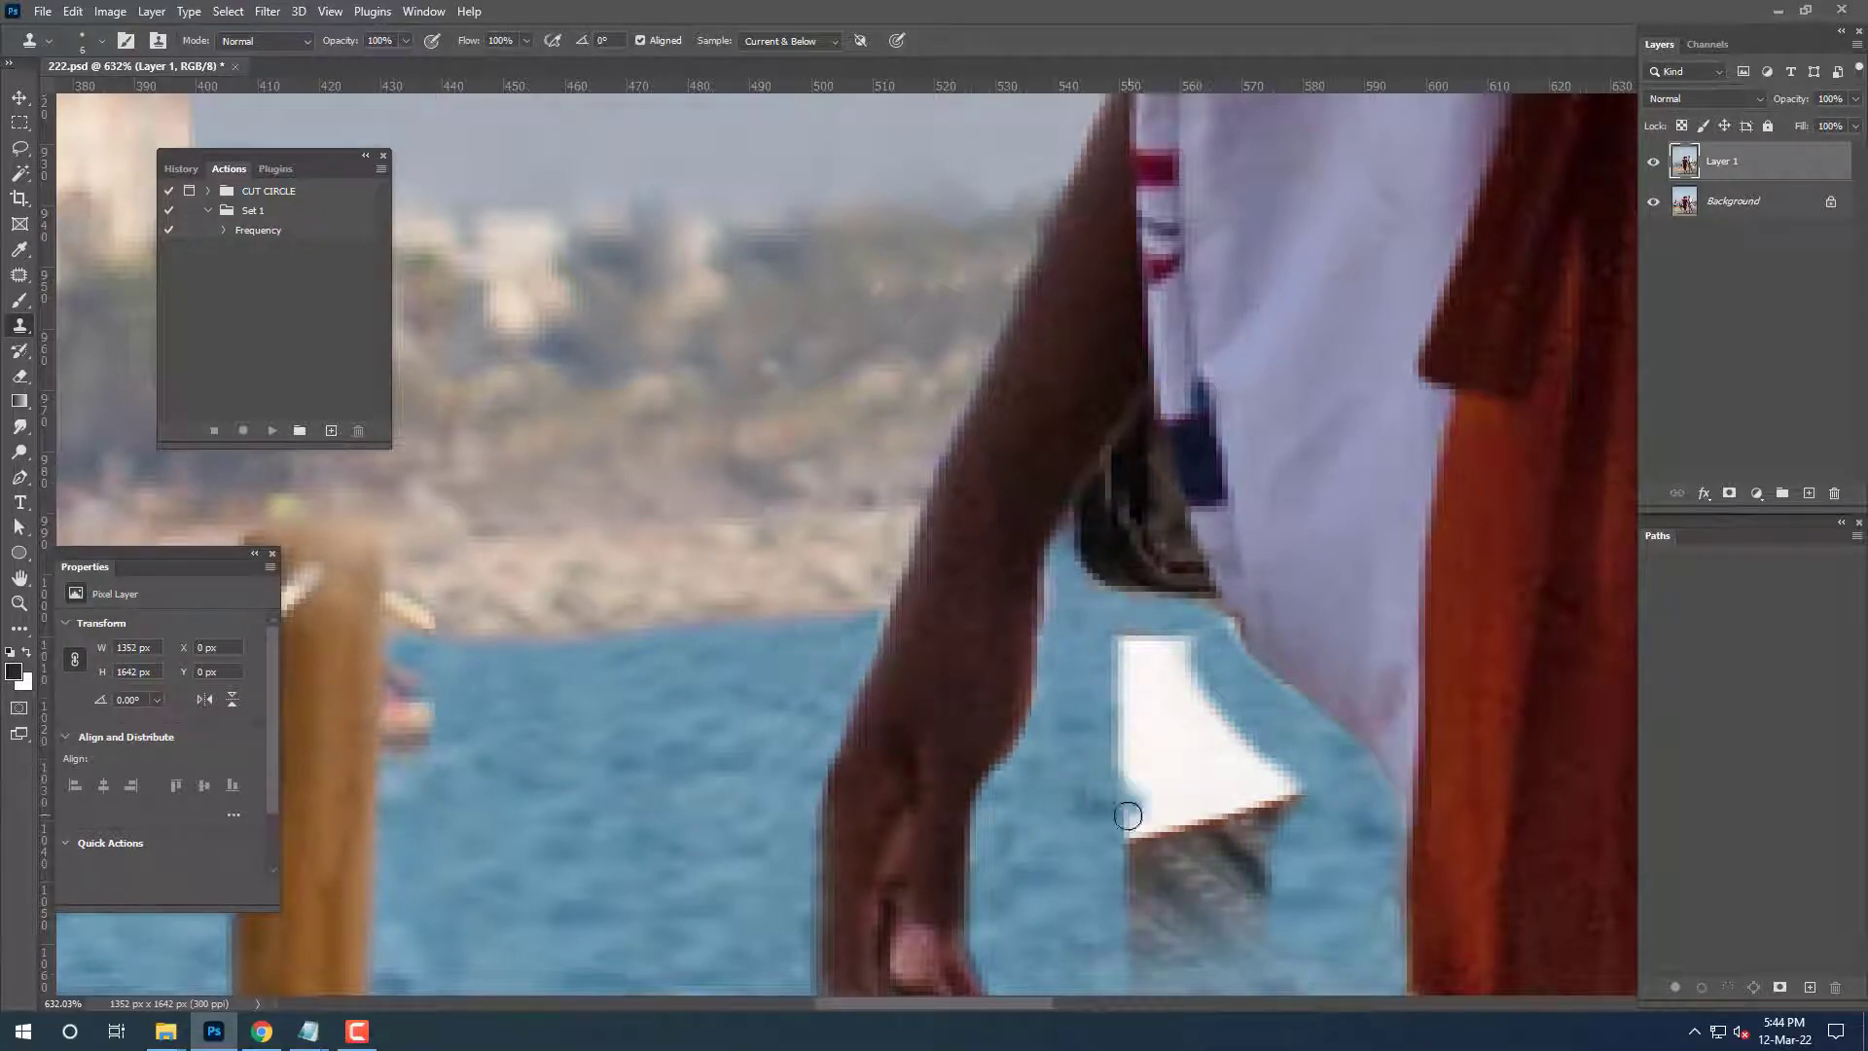
{"action": "mouse_move", "coordinate": [1125, 805]}
{"action": "left_mouse_down"}
{"action": "mouse_move", "coordinate": [1096, 901]}
{"action": "mouse_move", "coordinate": [1073, 794]}
{"action": "left_mouse_up"}
{"action": "scroll", "coordinate": [1065, 855], "scroll_direction": "down", "scroll_amount": 5}
{"action": "scroll", "coordinate": [1064, 855], "scroll_direction": "left", "scroll_amount": 4}
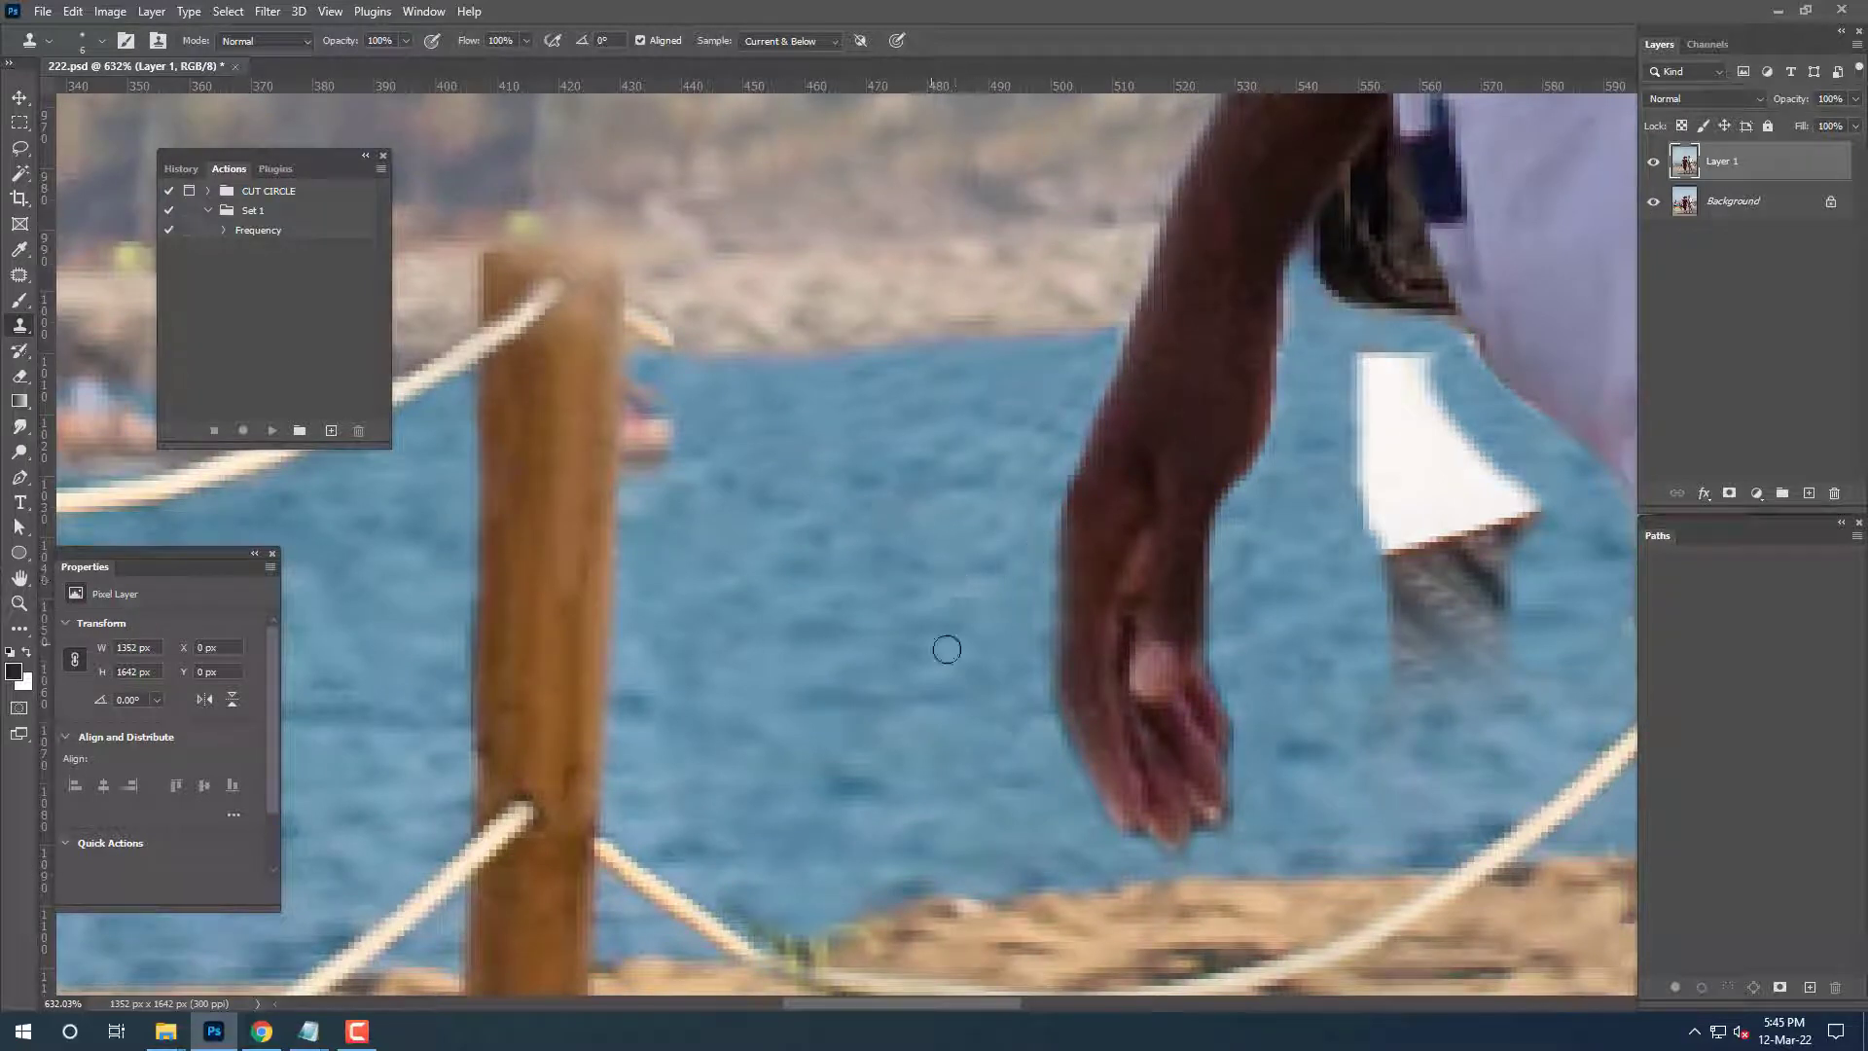
Resample clean water and paint over the grey reflection and remaining white fragments.
{"action": "left_click", "coordinate": [822, 678], "text": "alt"}
{"action": "mouse_move", "coordinate": [1458, 683]}
{"action": "left_mouse_down"}
{"action": "mouse_move", "coordinate": [1381, 660]}
{"action": "mouse_move", "coordinate": [1420, 594]}
{"action": "mouse_move", "coordinate": [1352, 457]}
{"action": "left_mouse_up"}
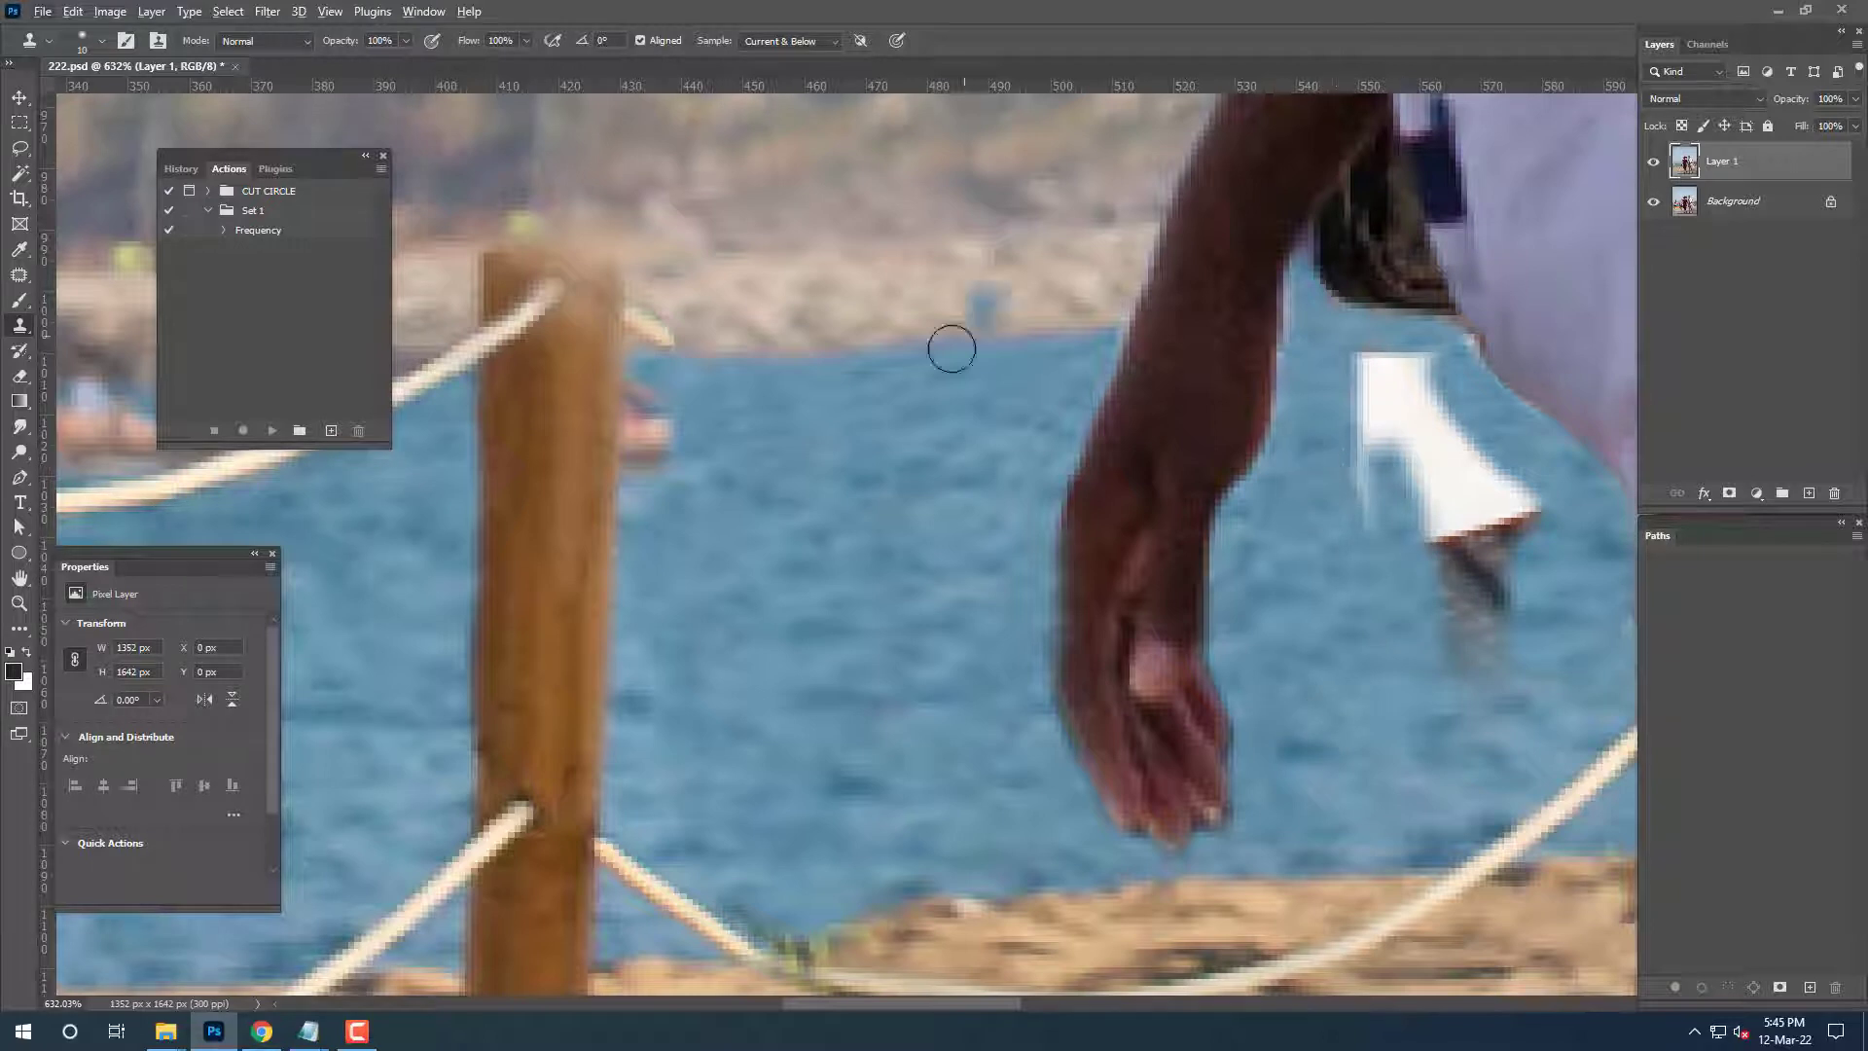
{"action": "left_click_drag", "start_coordinate": [1381, 364], "coordinate": [1349, 404]}
{"action": "left_click", "coordinate": [1345, 521], "text": "alt"}
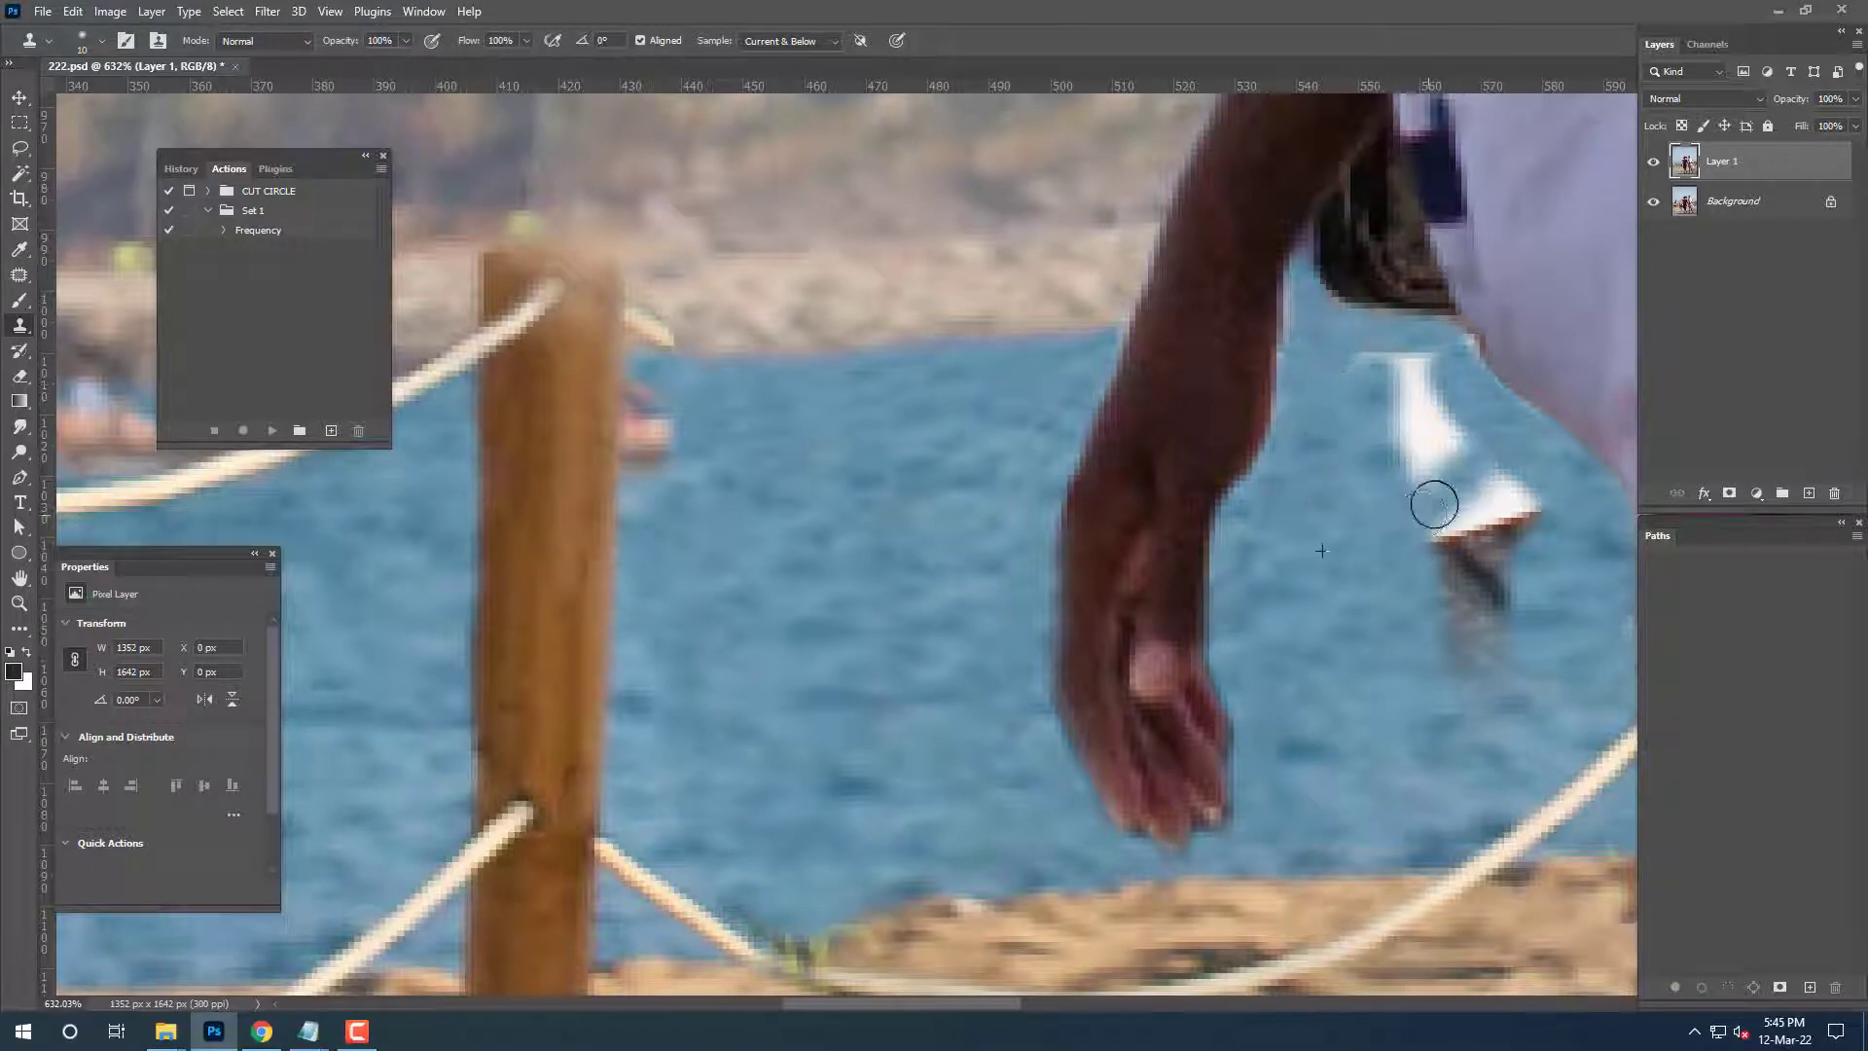
{"action": "mouse_move", "coordinate": [1430, 500]}
{"action": "left_mouse_down"}
{"action": "mouse_move", "coordinate": [1418, 575]}
{"action": "mouse_move", "coordinate": [1519, 587]}
{"action": "mouse_move", "coordinate": [1510, 511]}
{"action": "mouse_move", "coordinate": [1404, 484]}
{"action": "mouse_move", "coordinate": [1476, 447]}
{"action": "mouse_move", "coordinate": [1364, 351]}
{"action": "left_mouse_up"}
{"action": "left_click", "coordinate": [871, 686], "text": "alt"}
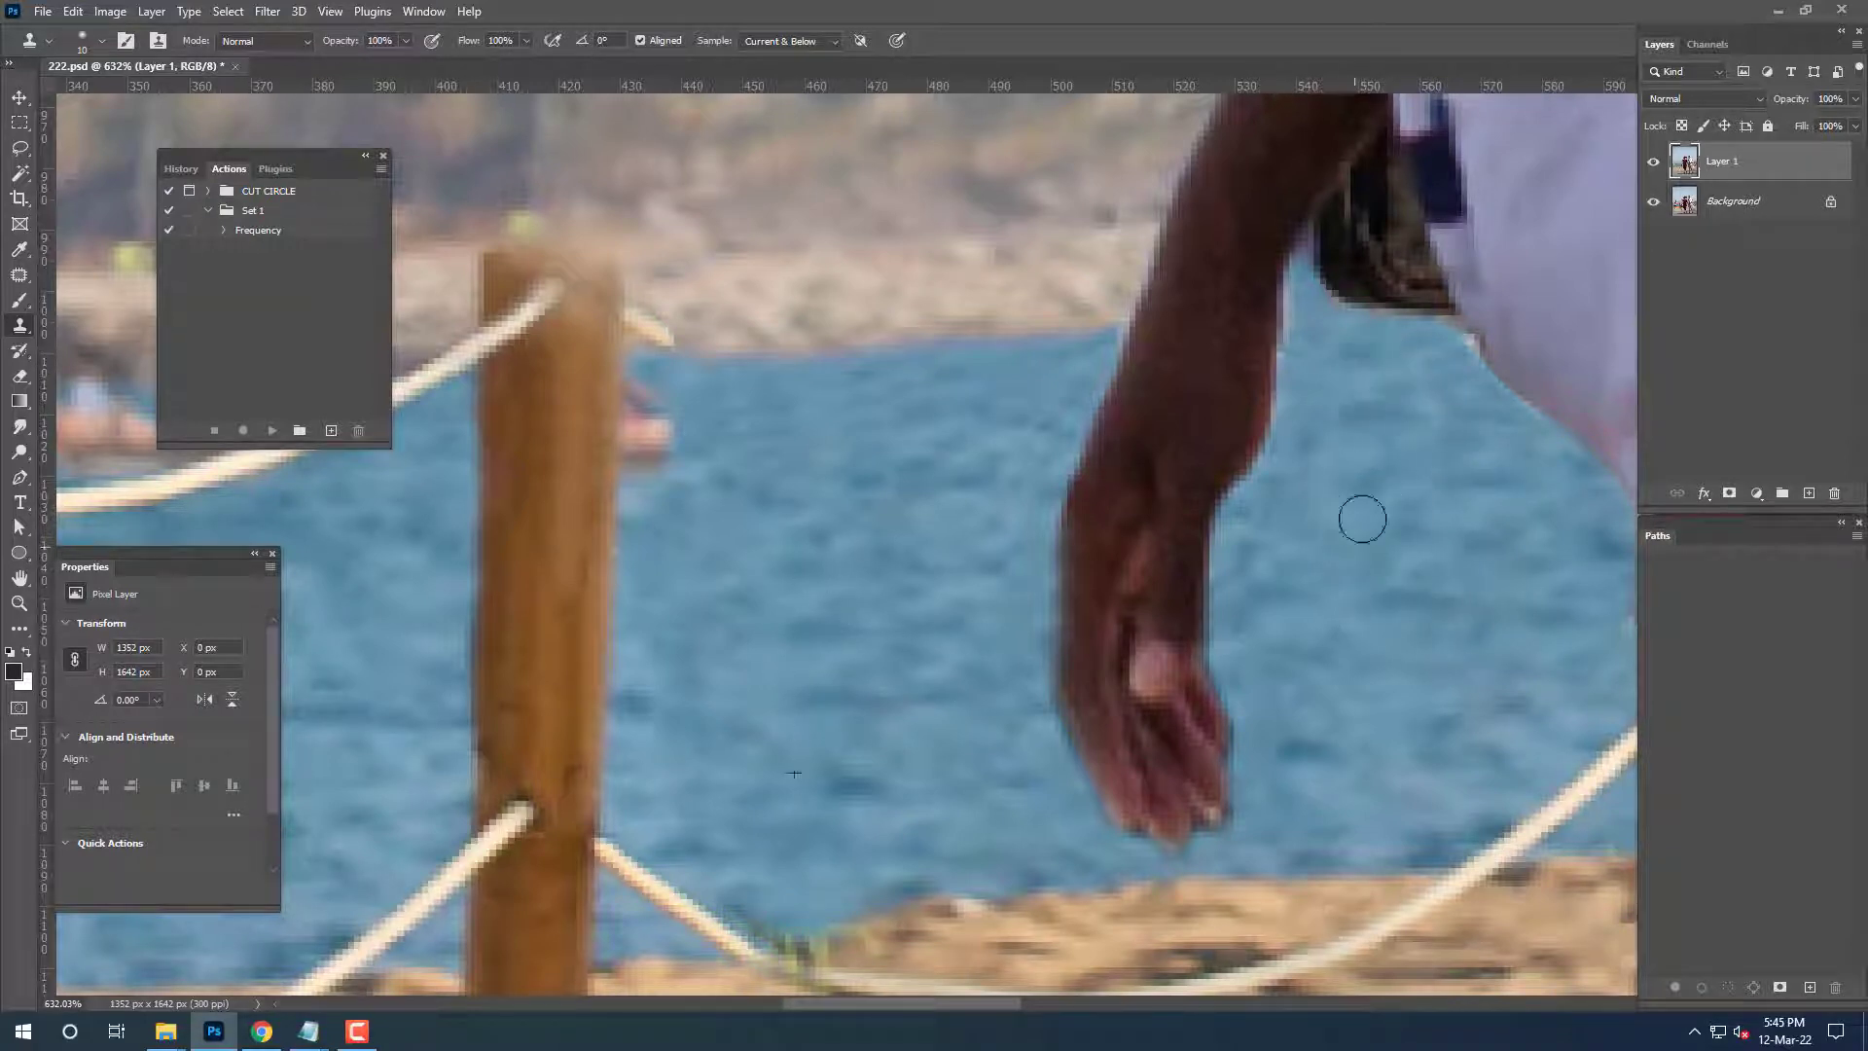
With a smaller brush, clone shoreline into the blue wedge beside the upper arm and smooth its edge.
{"action": "scroll", "coordinate": [1343, 357], "scroll_direction": "up", "scroll_amount": 3}
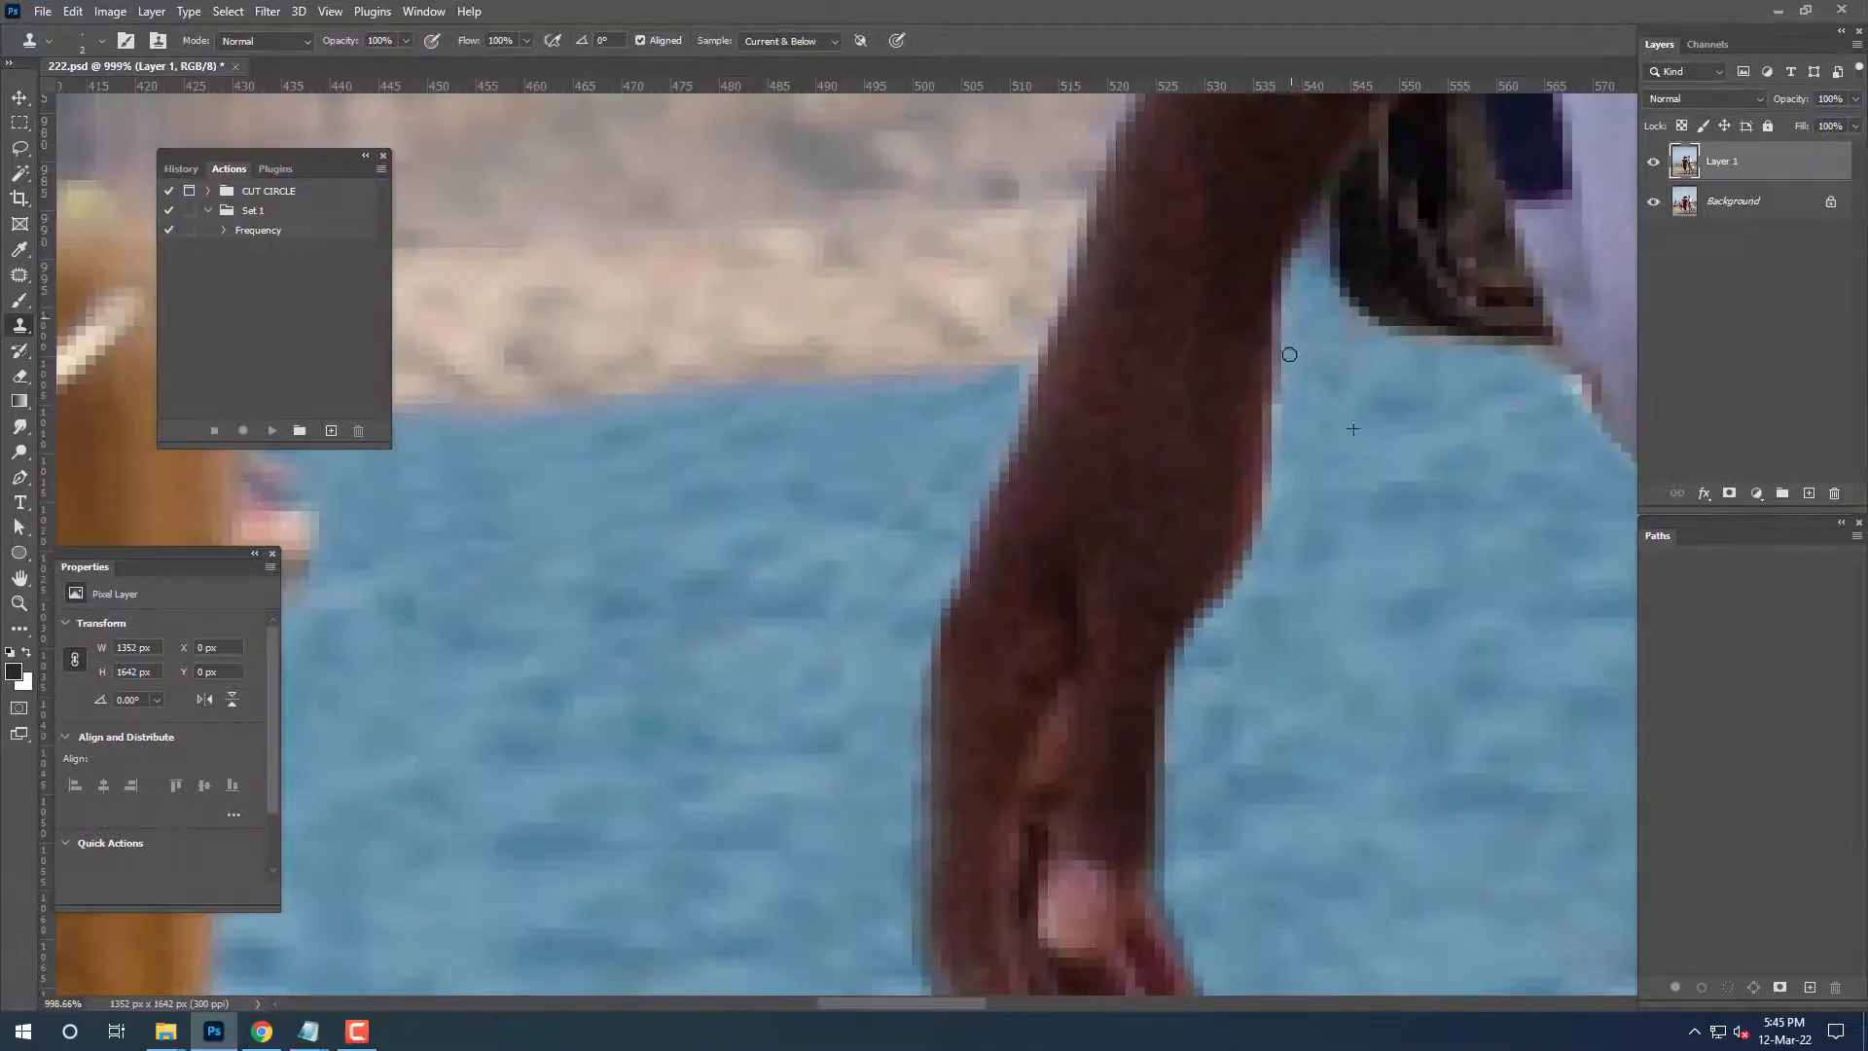
{"action": "scroll", "coordinate": [1277, 546], "scroll_direction": "up", "scroll_amount": 2}
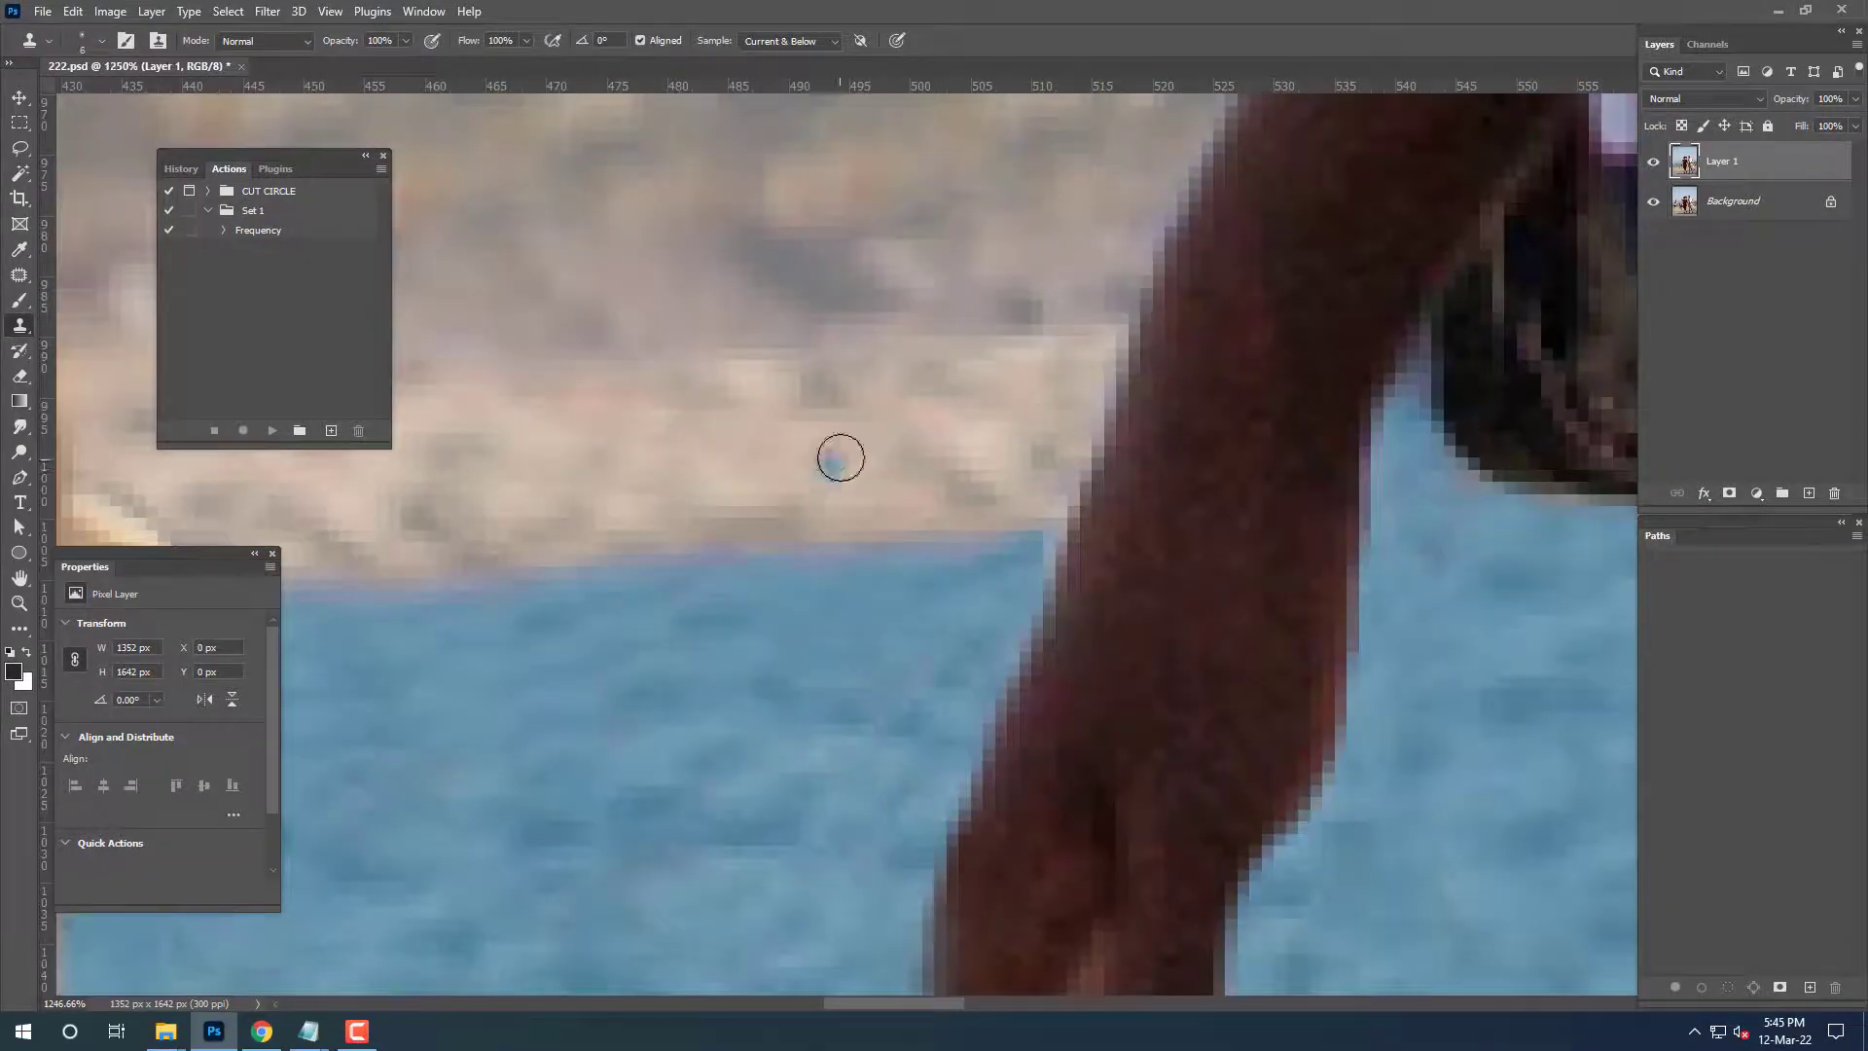
{"action": "key", "text": "bracketright"}
{"action": "key", "text": "bracketright"}
{"action": "key", "text": "bracketright"}
{"action": "key", "text": "bracketleft"}
{"action": "key", "text": "bracketleft"}
{"action": "key", "text": "bracketleft"}
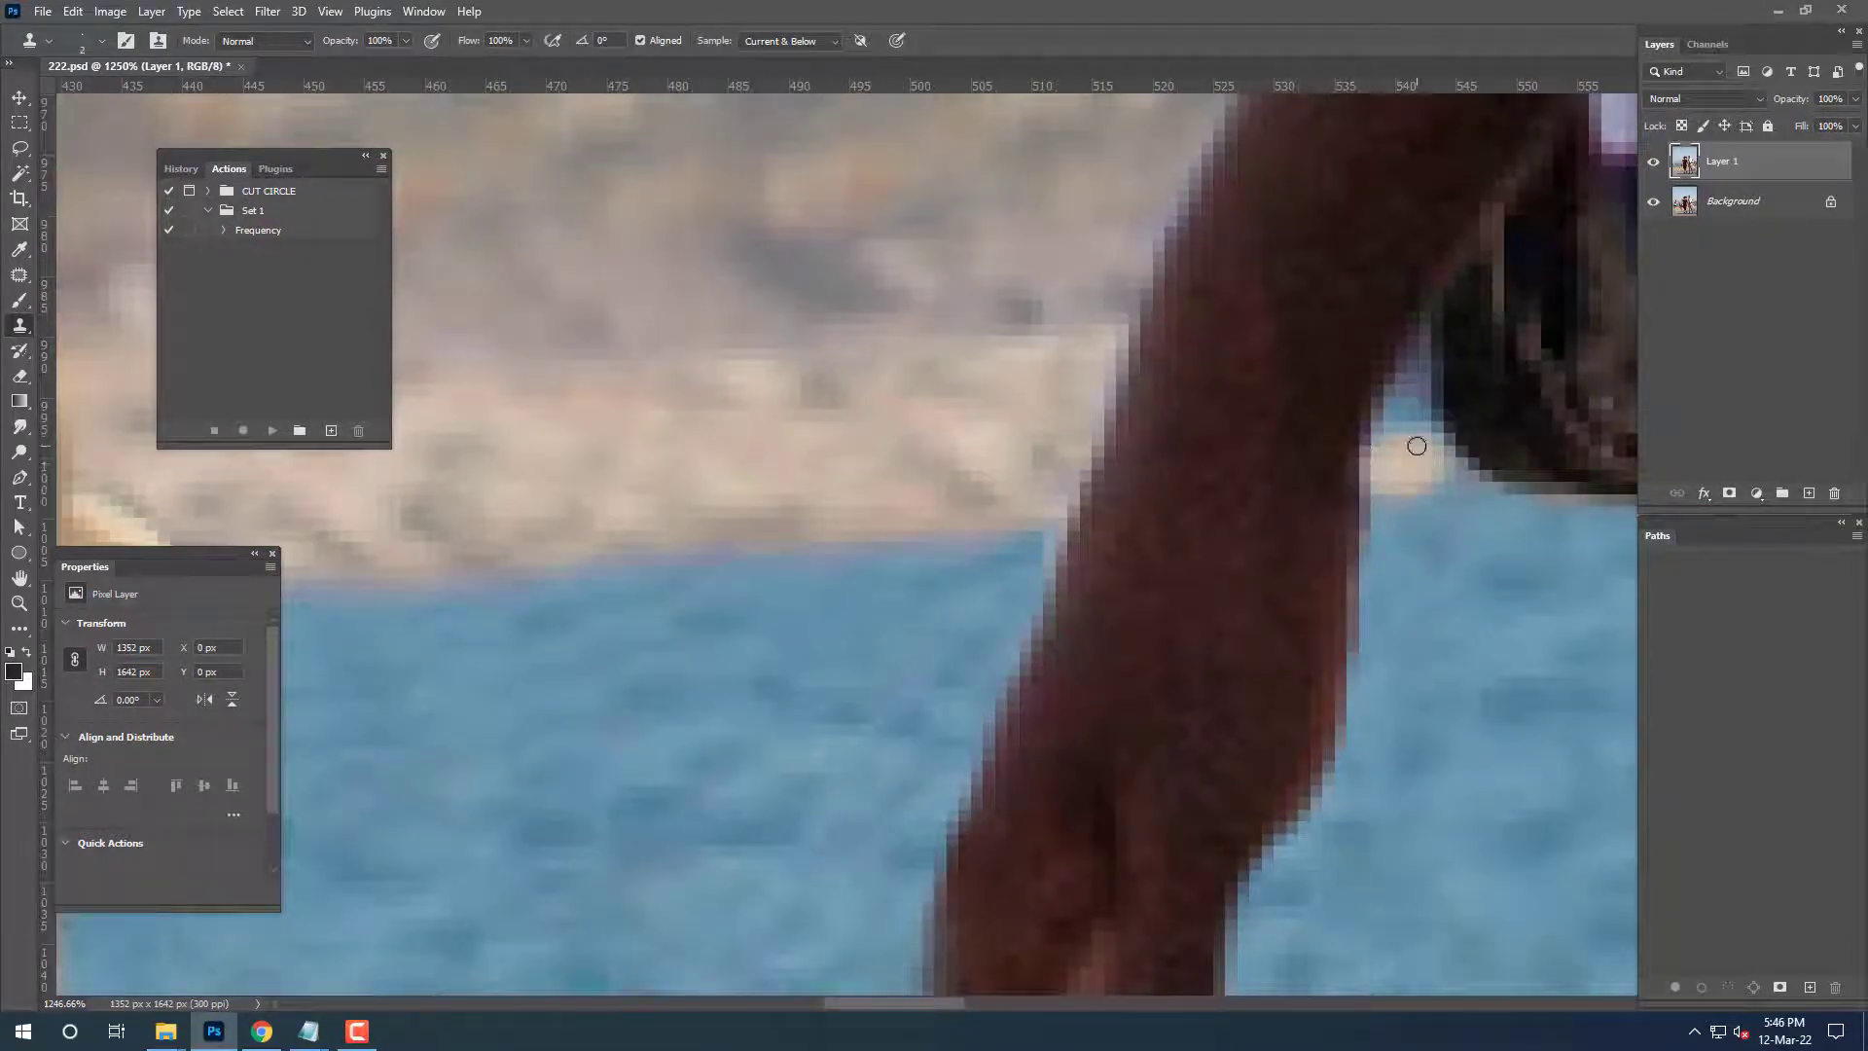
{"action": "mouse_move", "coordinate": [1417, 443]}
{"action": "left_mouse_down"}
{"action": "mouse_move", "coordinate": [1409, 382]}
{"action": "mouse_move", "coordinate": [1375, 433]}
{"action": "mouse_move", "coordinate": [1439, 437]}
{"action": "mouse_move", "coordinate": [1419, 430]}
{"action": "left_mouse_up"}
{"action": "scroll", "coordinate": [671, 543], "scroll_direction": "up", "scroll_amount": 3}
{"action": "scroll", "coordinate": [812, 476], "scroll_direction": "left", "scroll_amount": 3}
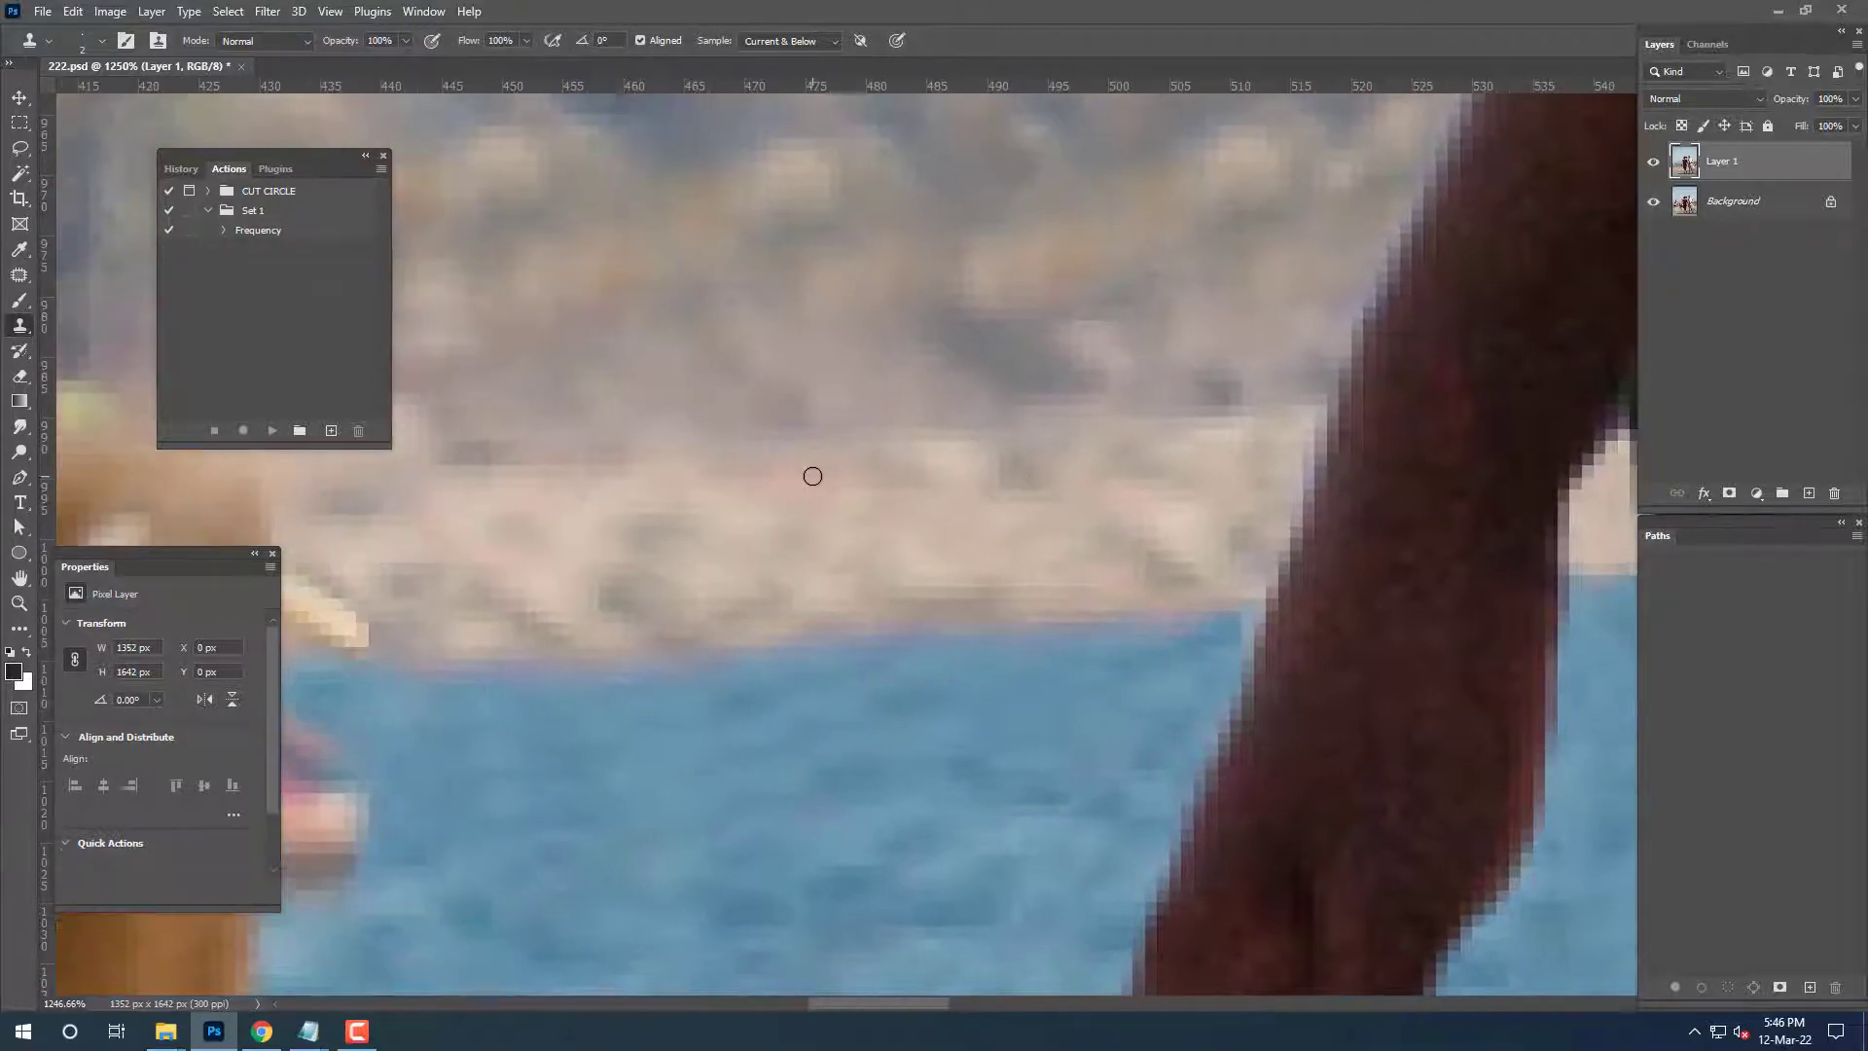
{"action": "scroll", "coordinate": [963, 448], "scroll_direction": "right", "scroll_amount": 3}
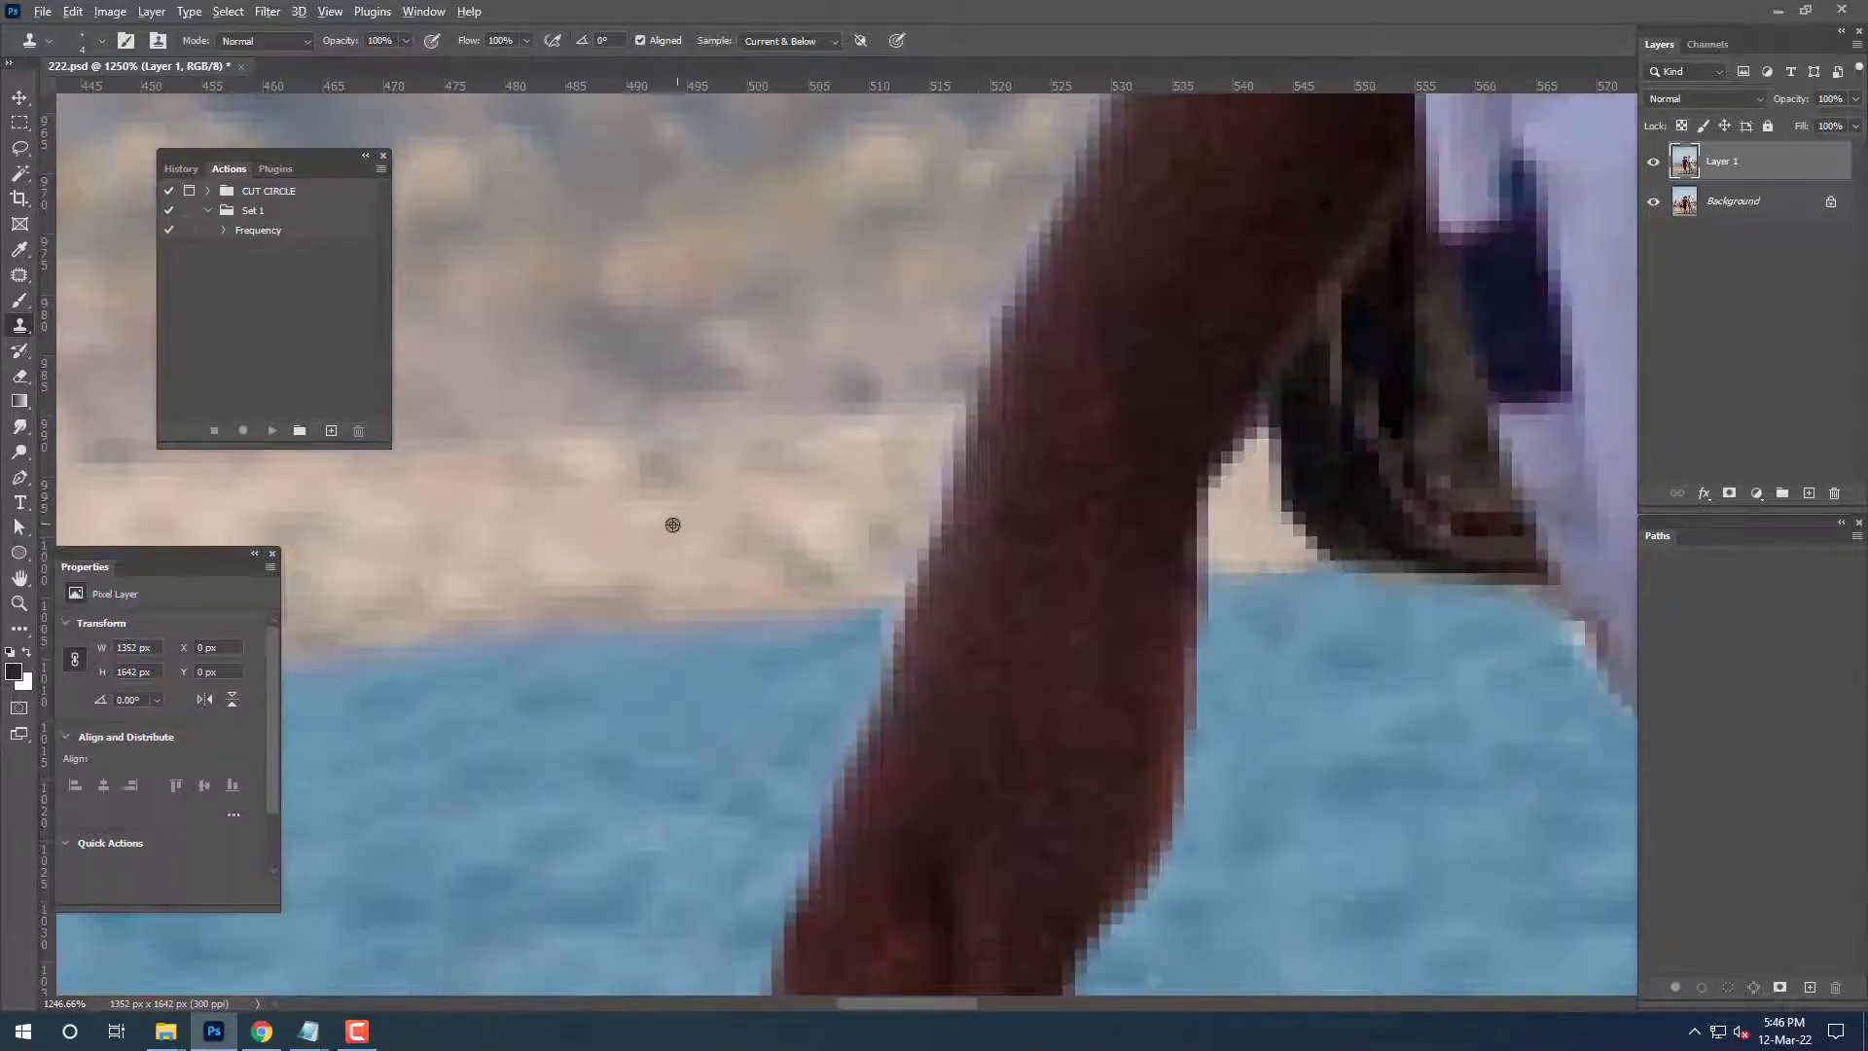
{"action": "left_click_drag", "start_coordinate": [910, 533], "coordinate": [929, 525]}
{"action": "scroll", "coordinate": [1277, 530], "scroll_direction": "down", "scroll_amount": 5}
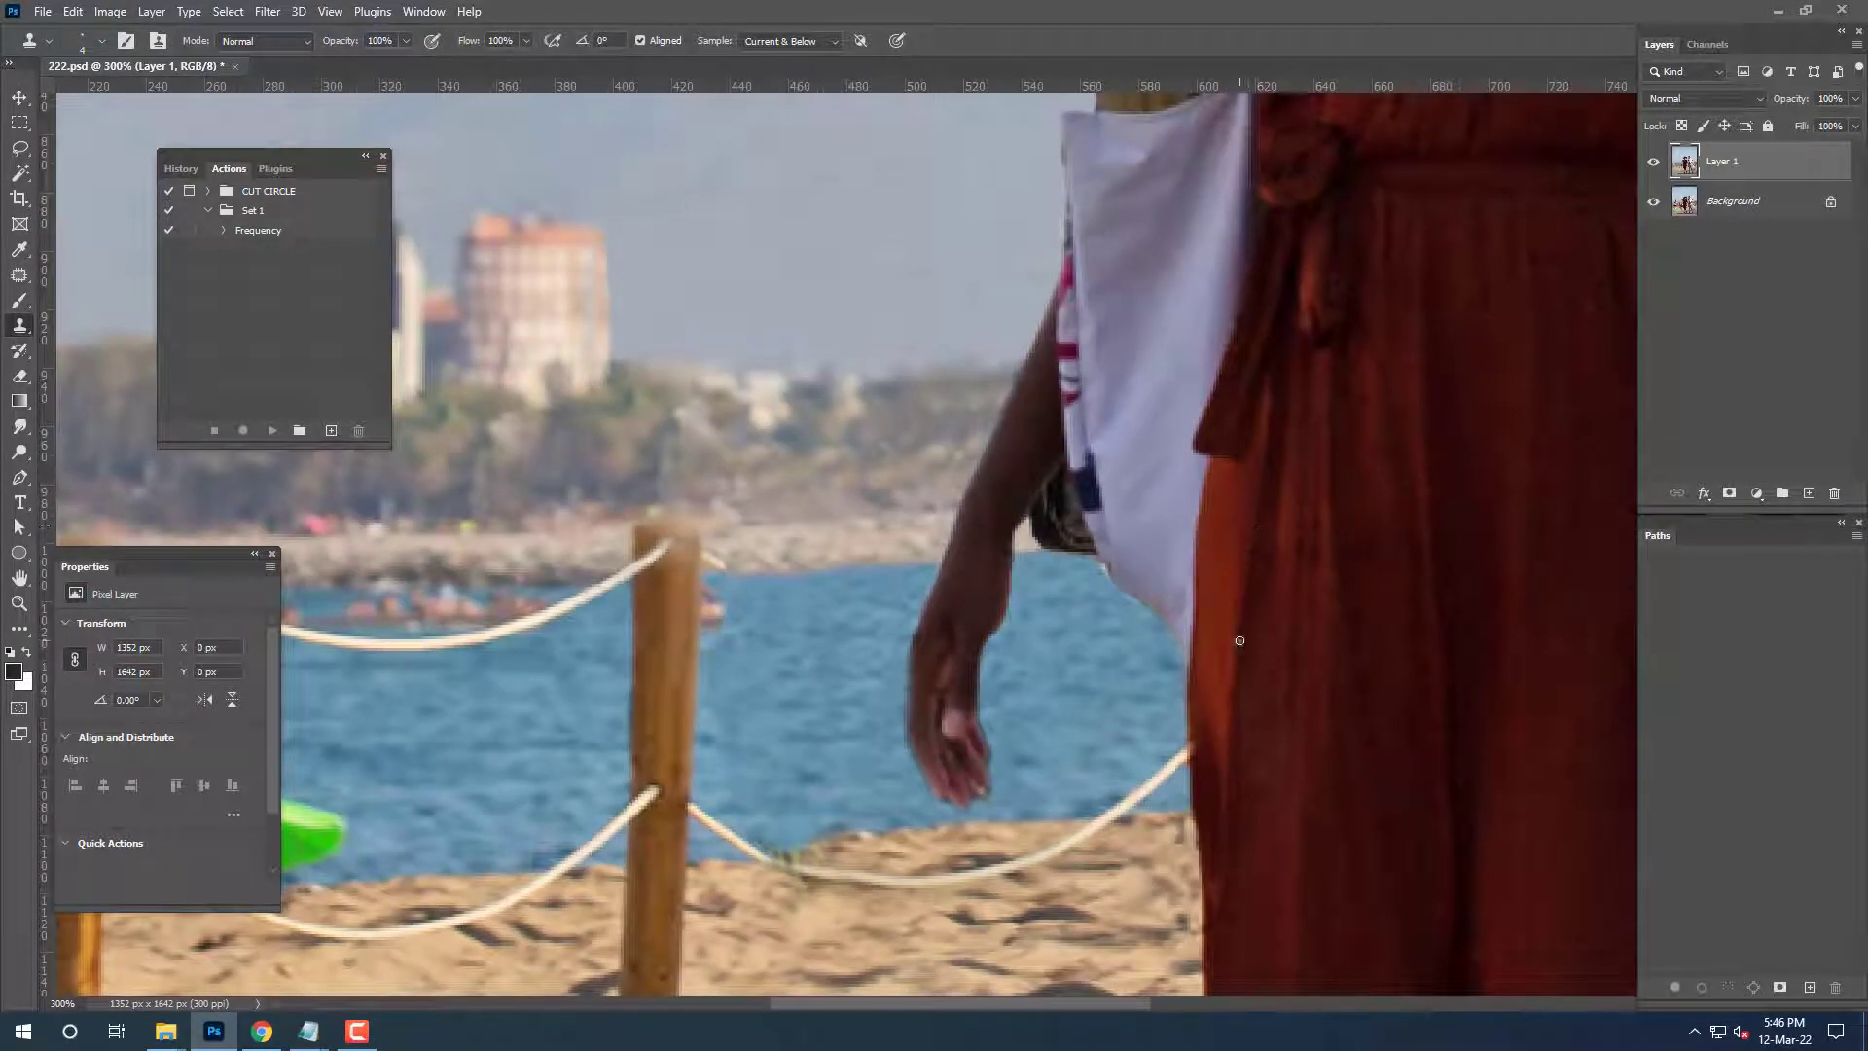
{"action": "scroll", "coordinate": [1187, 658], "scroll_direction": "up", "scroll_amount": 4}
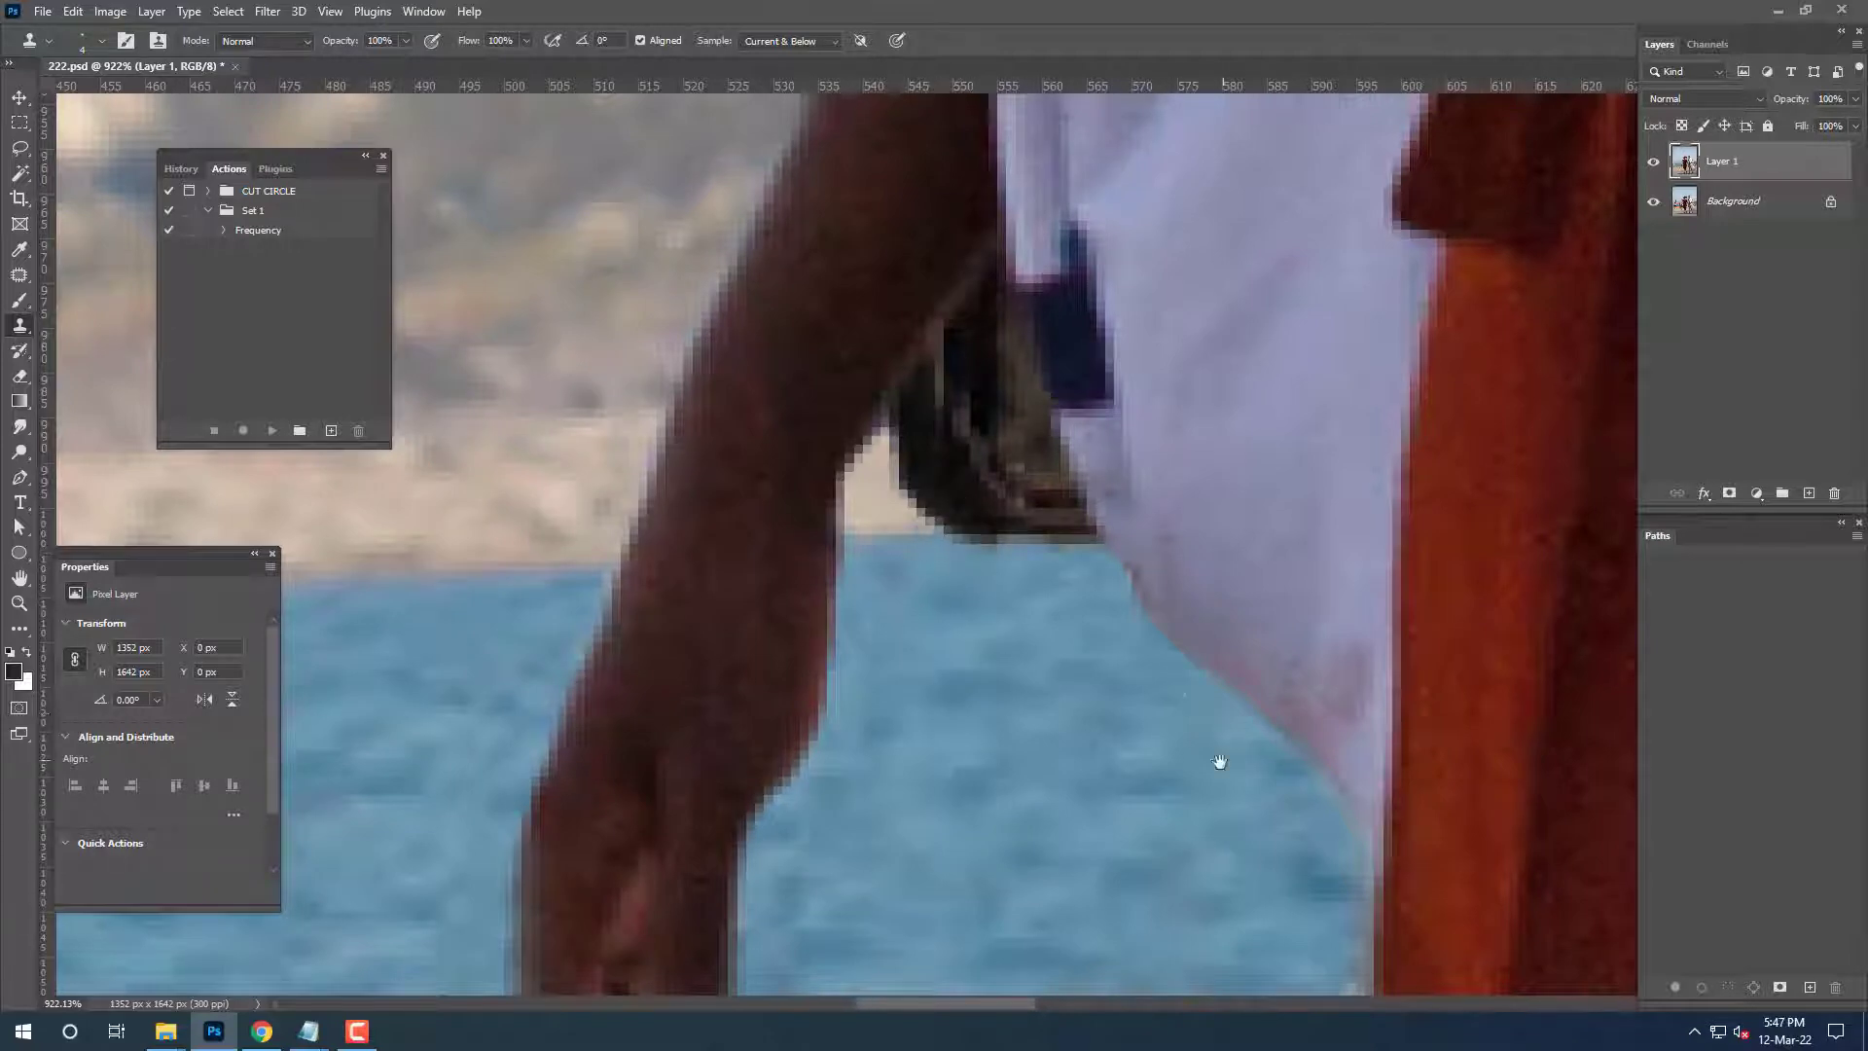
{"action": "left_click_drag", "start_coordinate": [1220, 761], "coordinate": [1033, 626]}
{"action": "left_click_drag", "start_coordinate": [940, 468], "coordinate": [978, 556]}
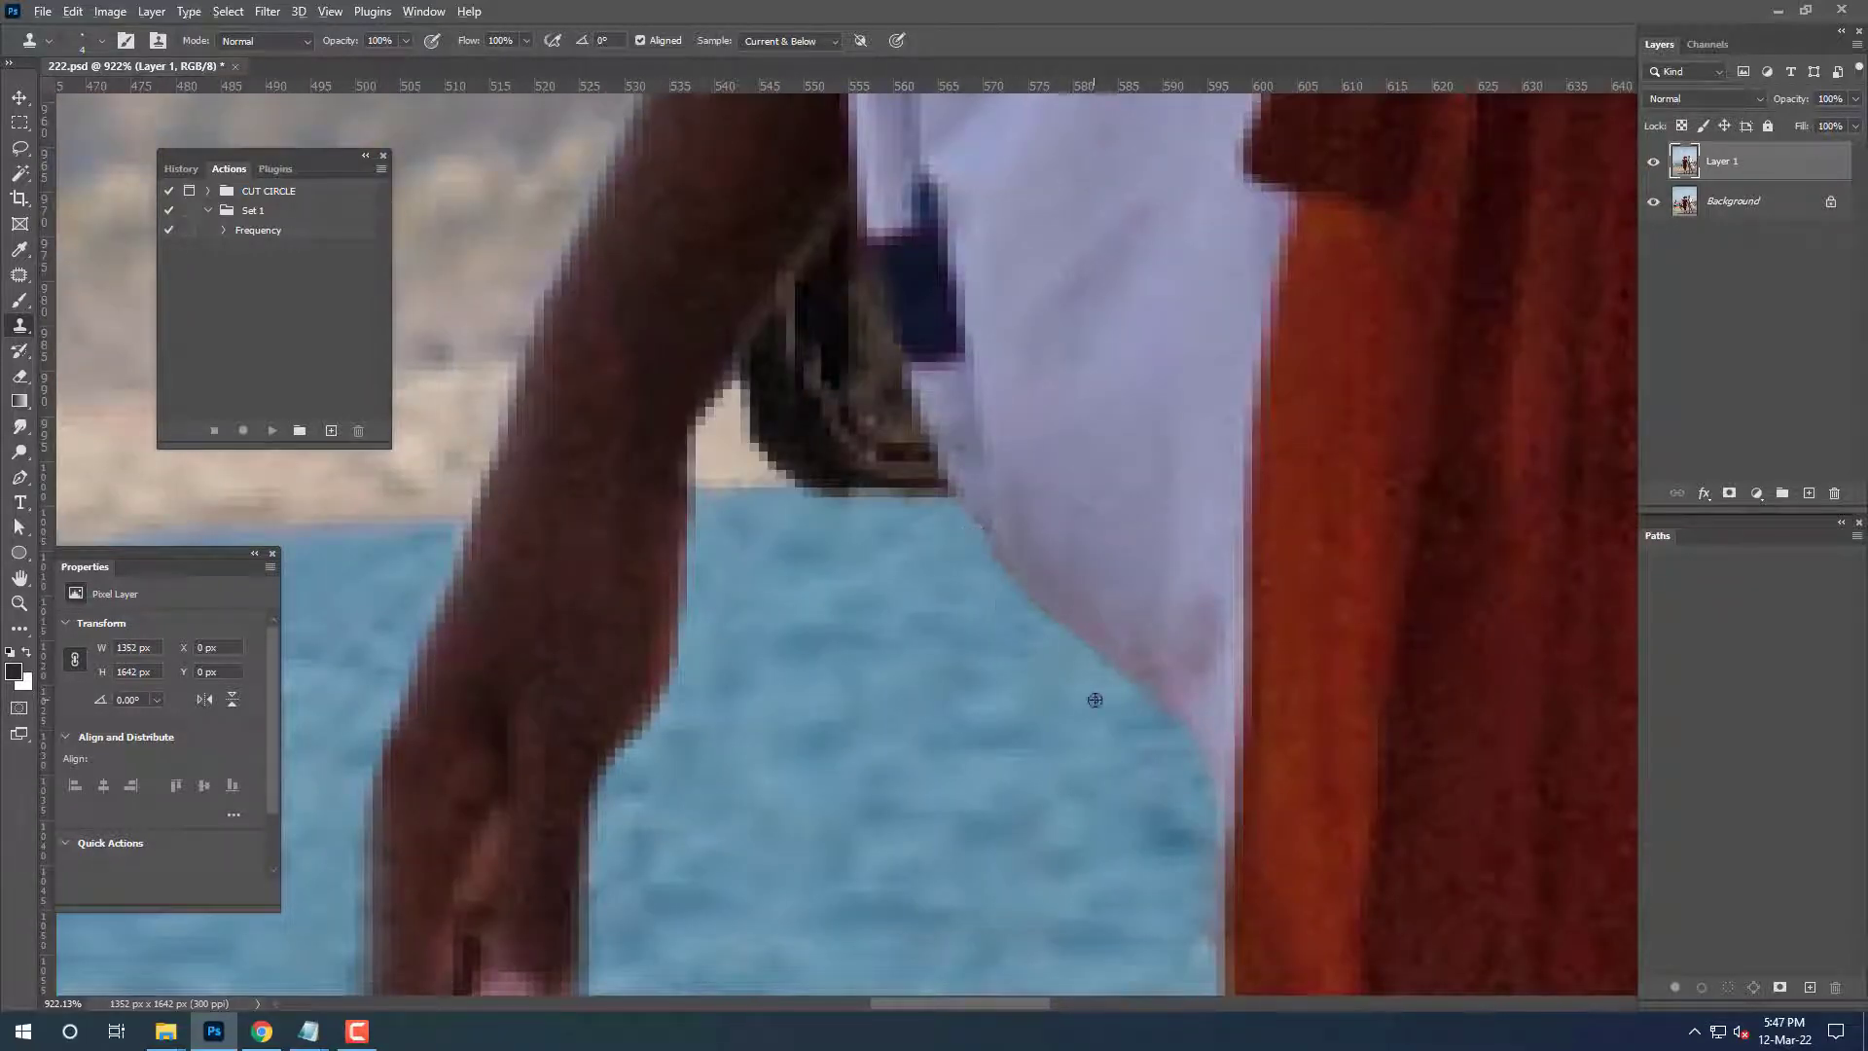
{"action": "scroll", "coordinate": [1113, 678], "scroll_direction": "down", "scroll_amount": 5}
{"action": "scroll", "coordinate": [1109, 717], "scroll_direction": "up", "scroll_amount": 2}
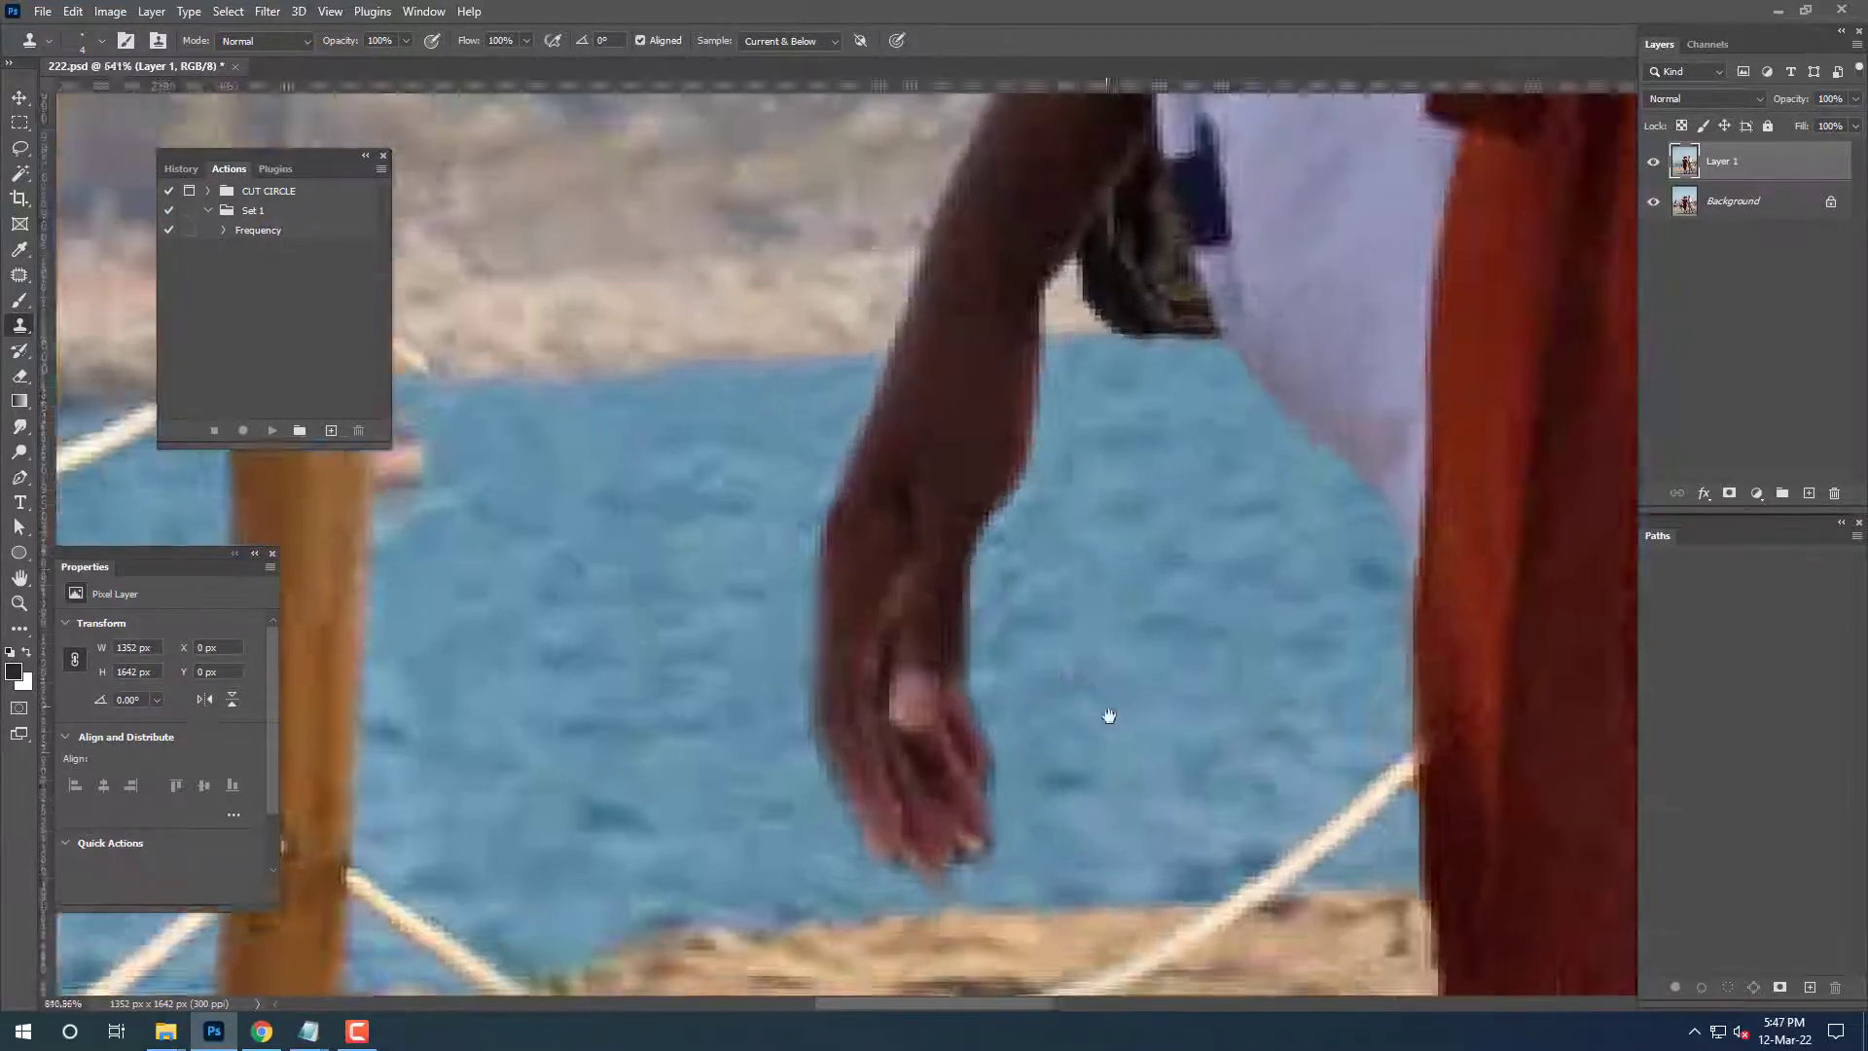
{"action": "scroll", "coordinate": [1004, 799], "scroll_direction": "up", "scroll_amount": 3}
{"action": "scroll", "coordinate": [972, 720], "scroll_direction": "up", "scroll_amount": 1}
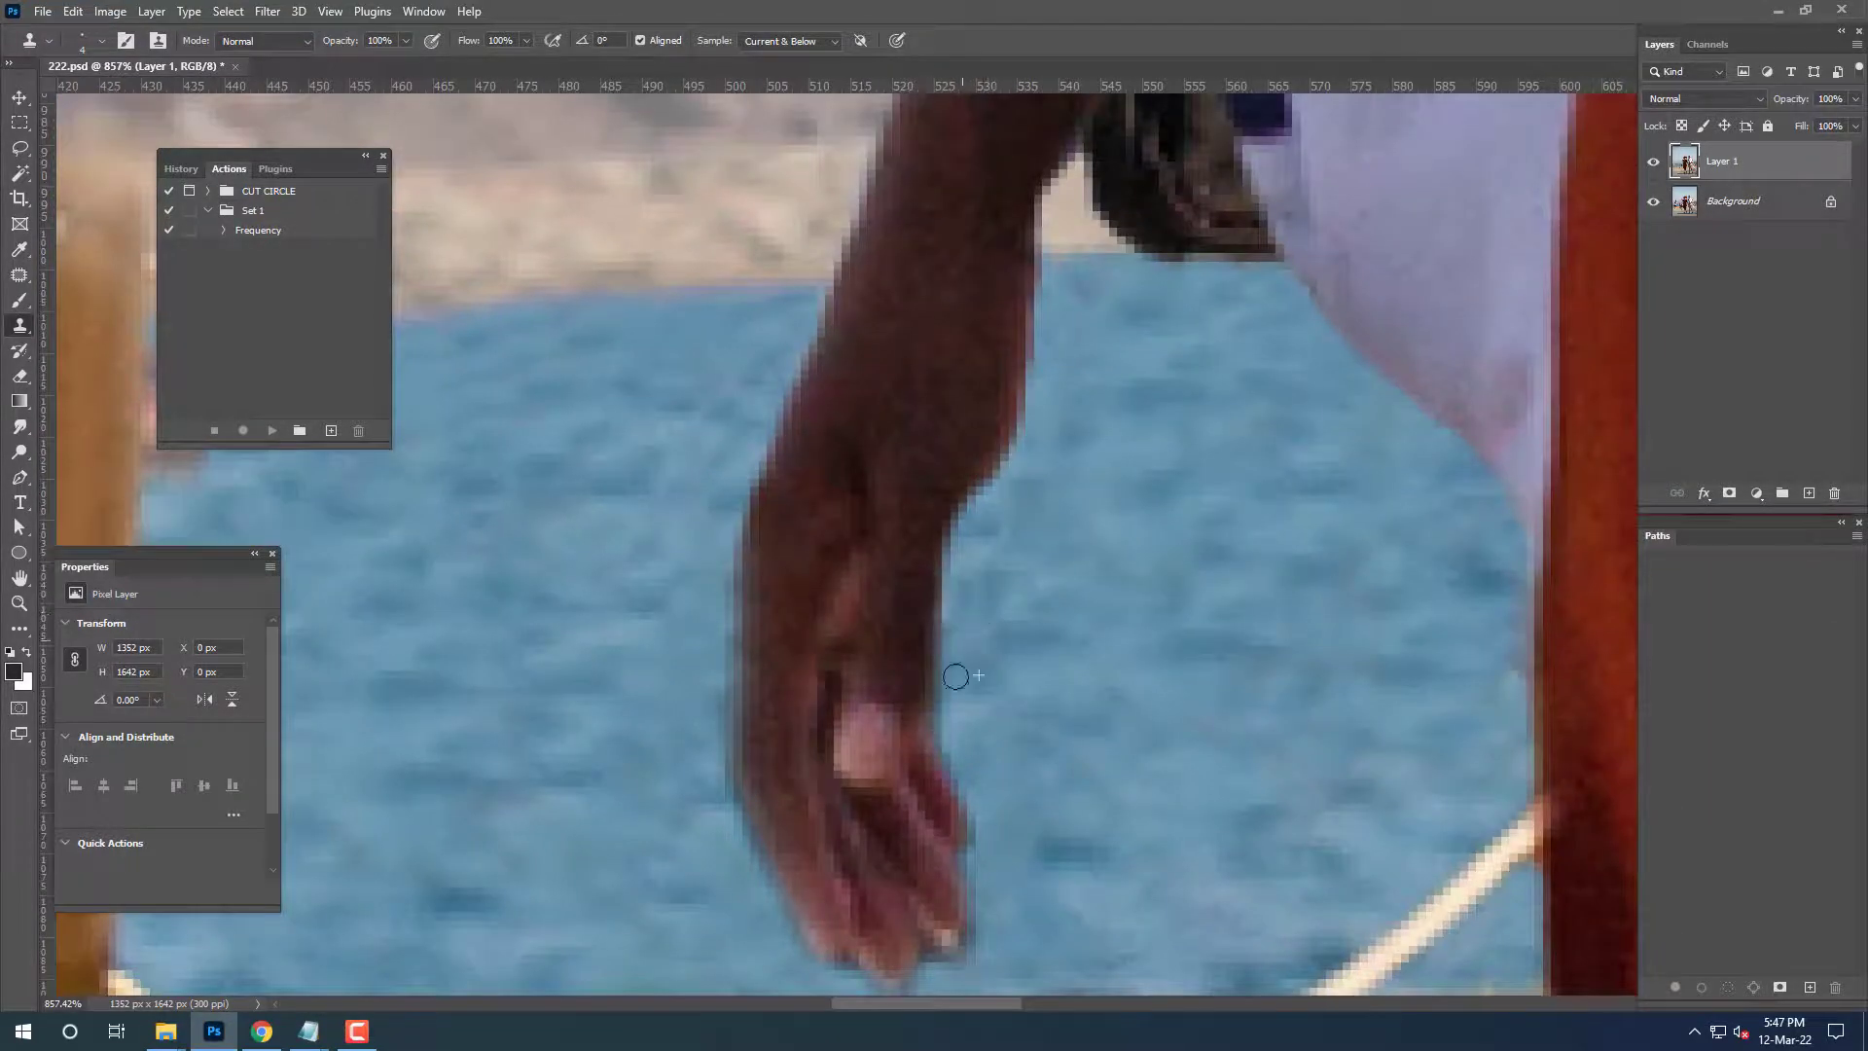
{"action": "scroll", "coordinate": [1041, 534], "scroll_direction": "down", "scroll_amount": 5}
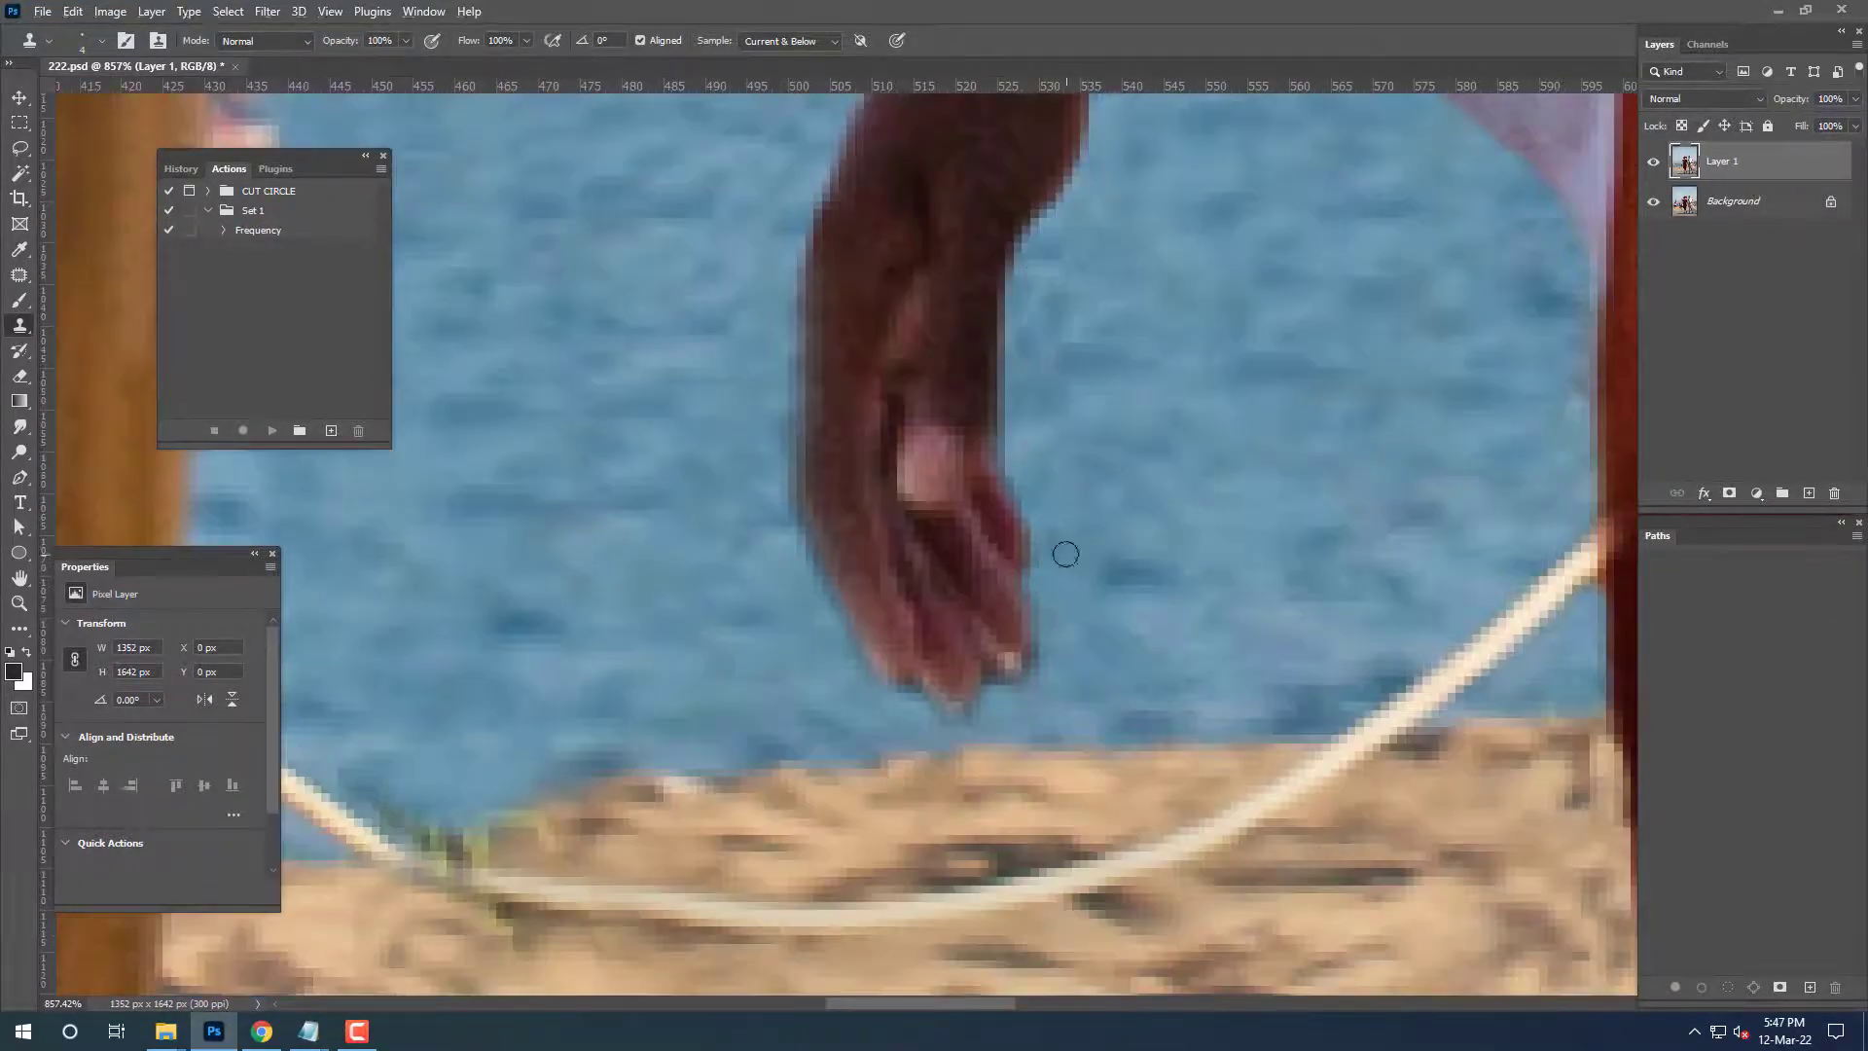
{"action": "left_click_drag", "start_coordinate": [784, 656], "coordinate": [842, 647]}
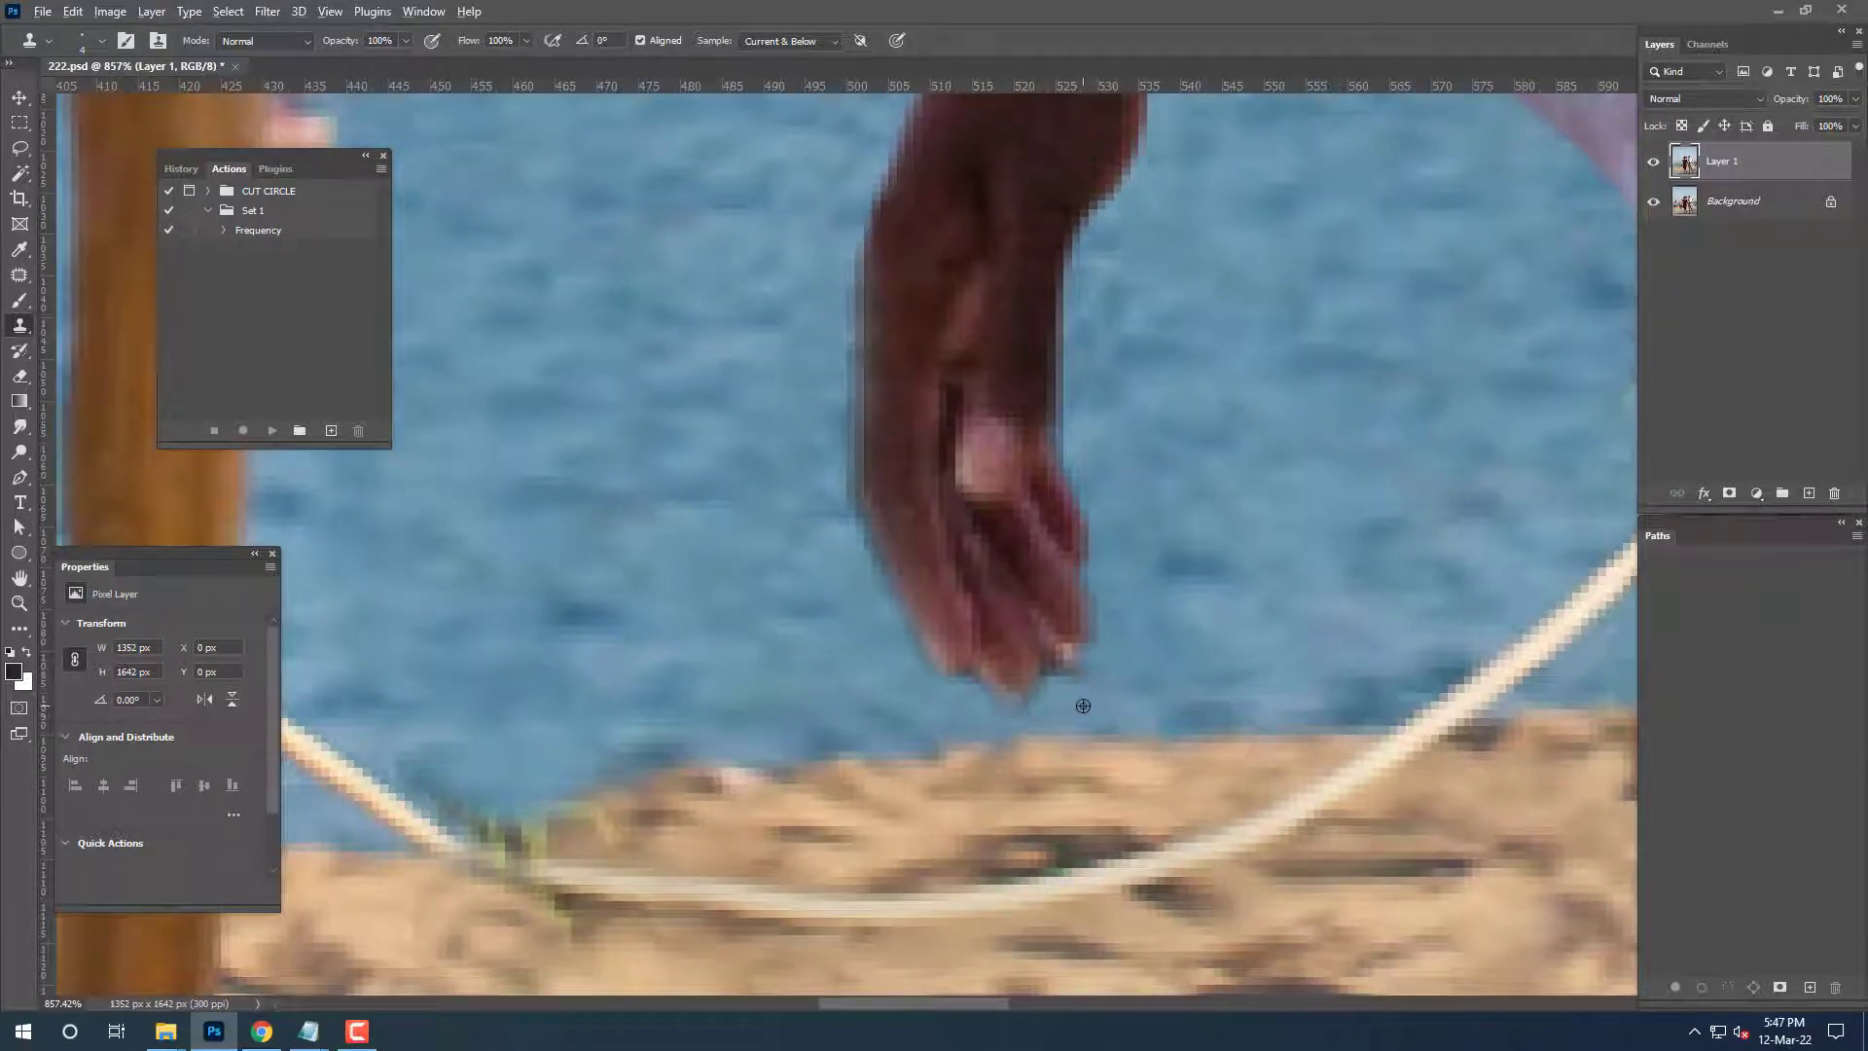
{"action": "left_click_drag", "start_coordinate": [1091, 685], "coordinate": [1145, 831]}
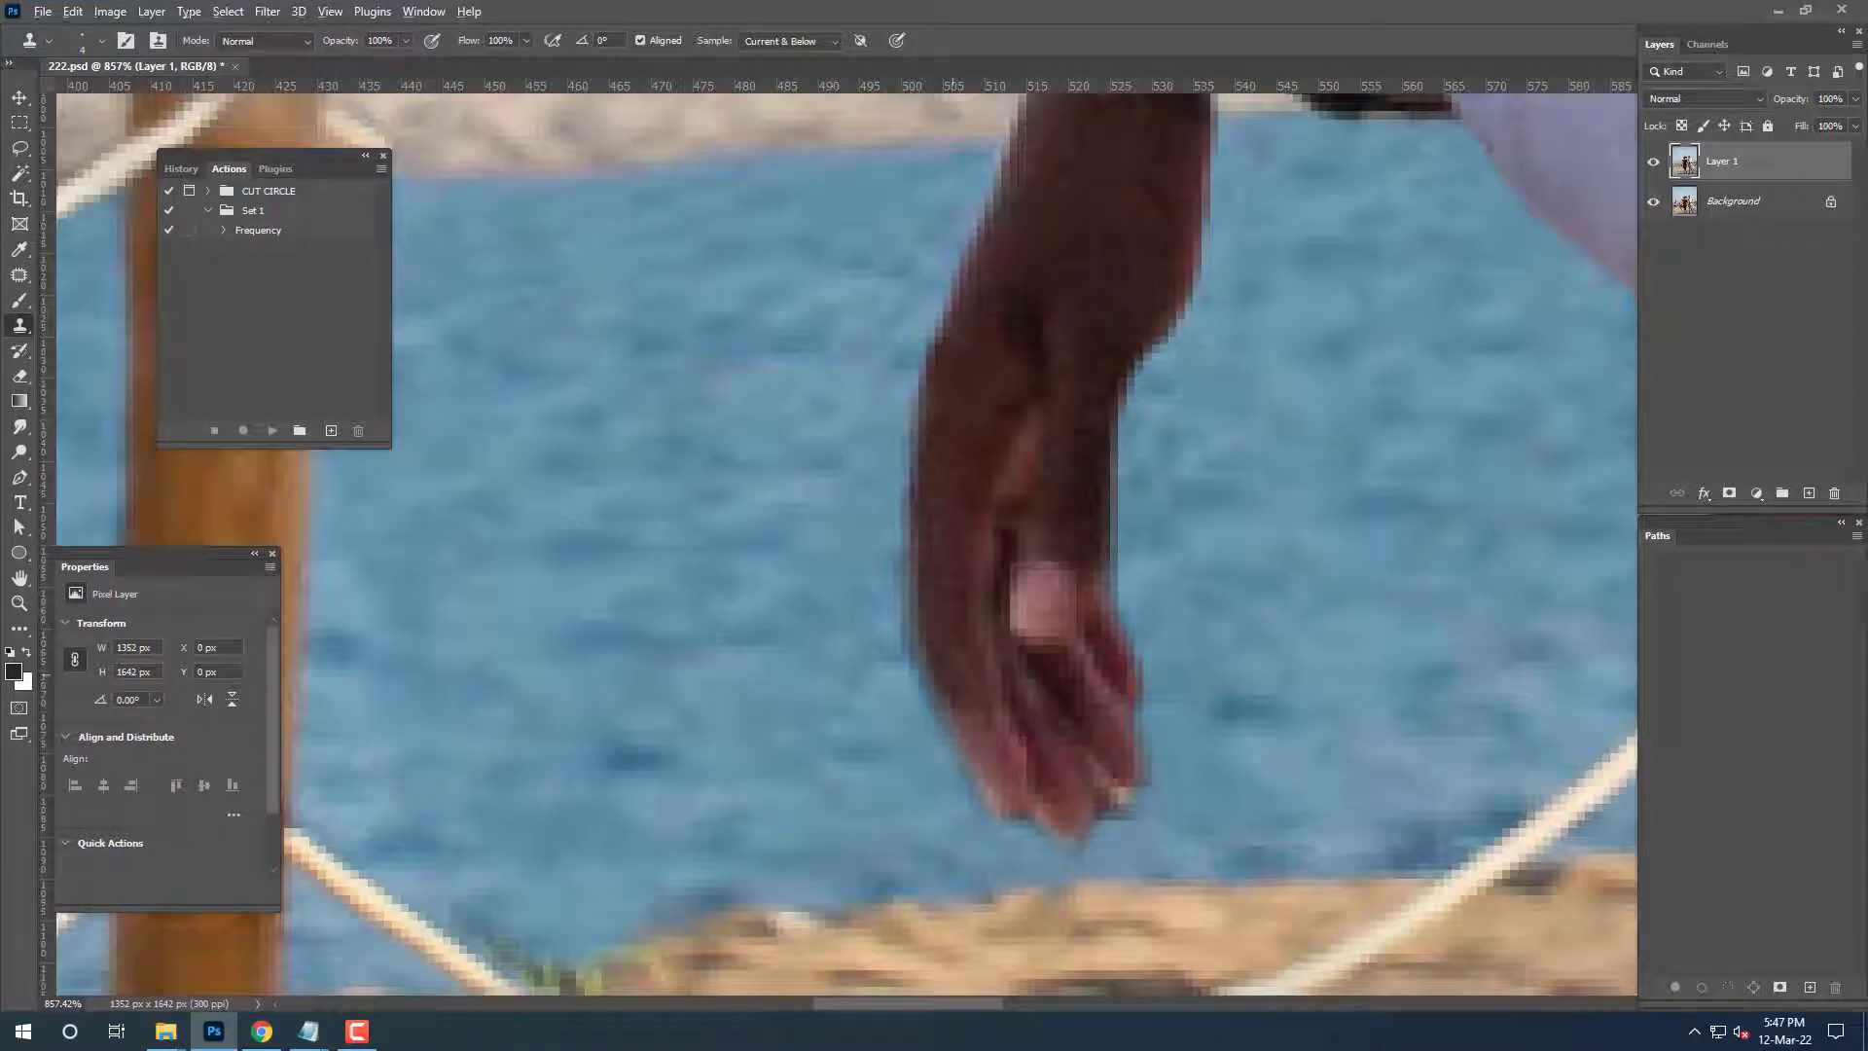
{"action": "scroll", "coordinate": [919, 647], "scroll_direction": "down", "scroll_amount": 3}
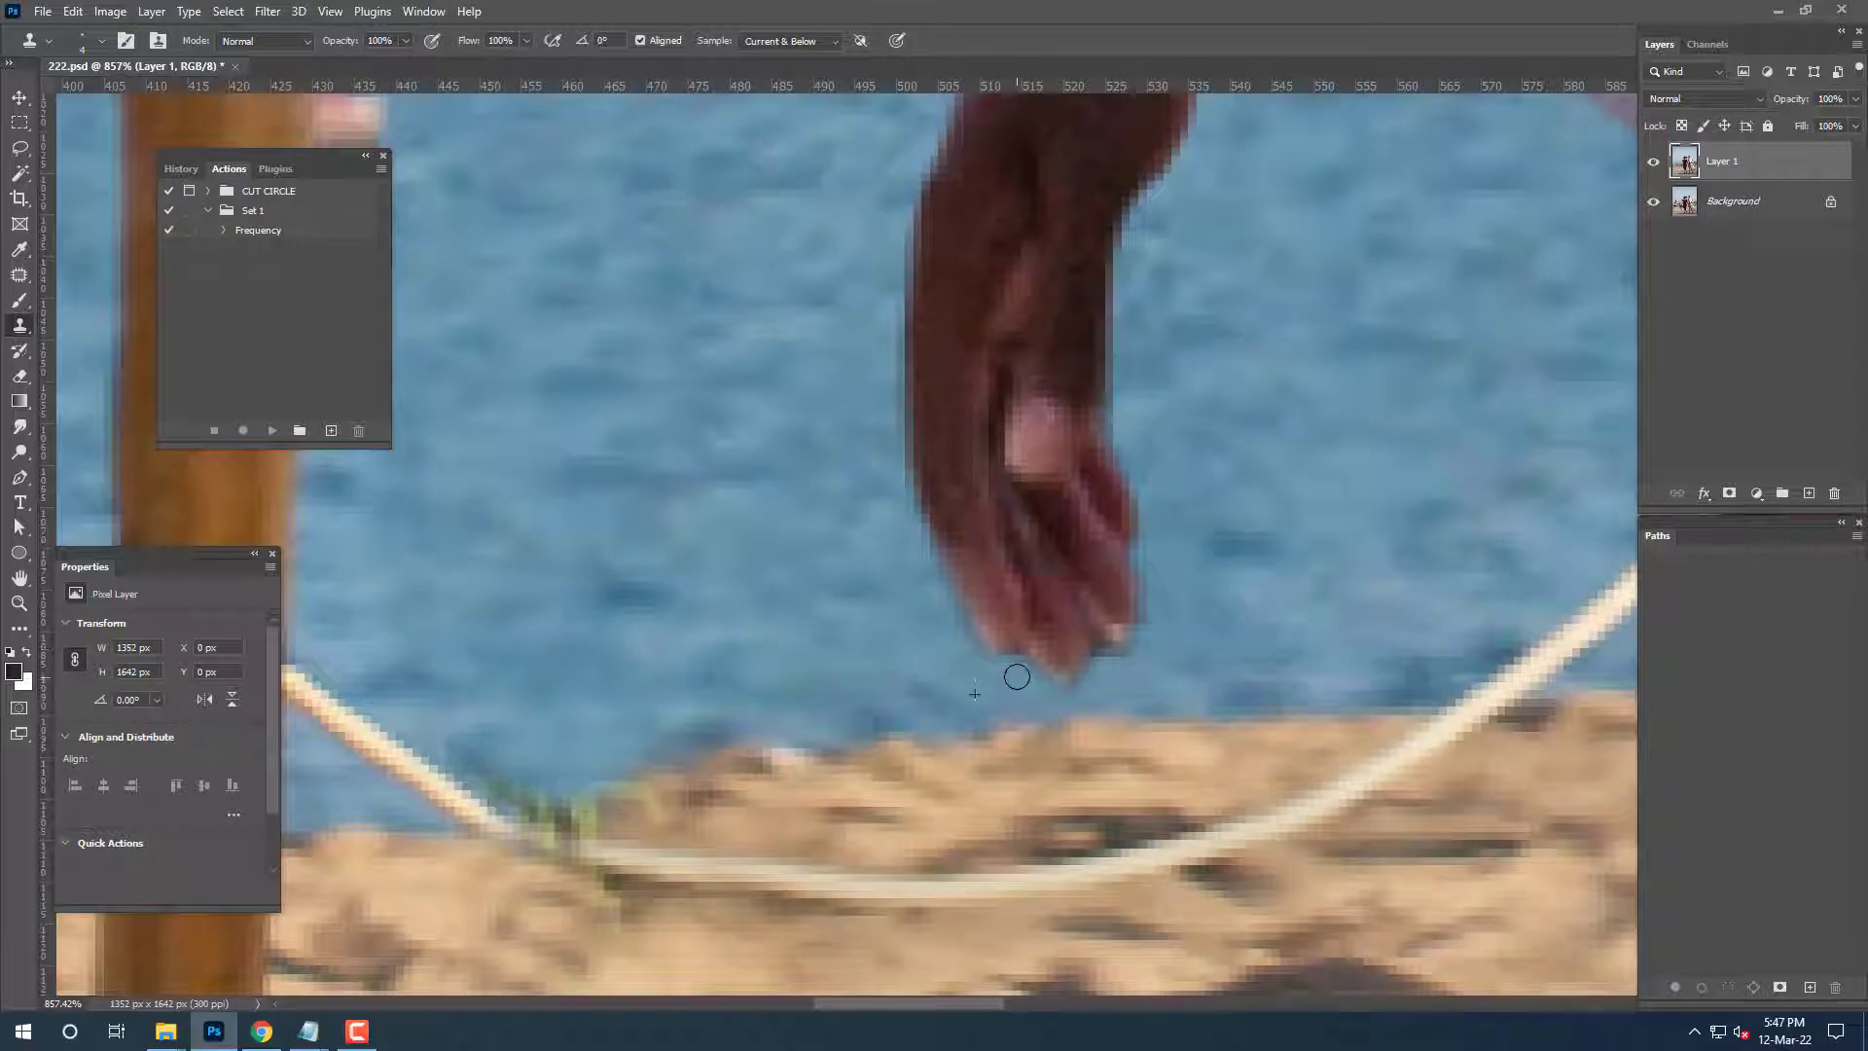
{"action": "key", "text": "ctrl+minus"}
{"action": "key", "text": "ctrl+minus"}
{"action": "key", "text": "ctrl+minus"}
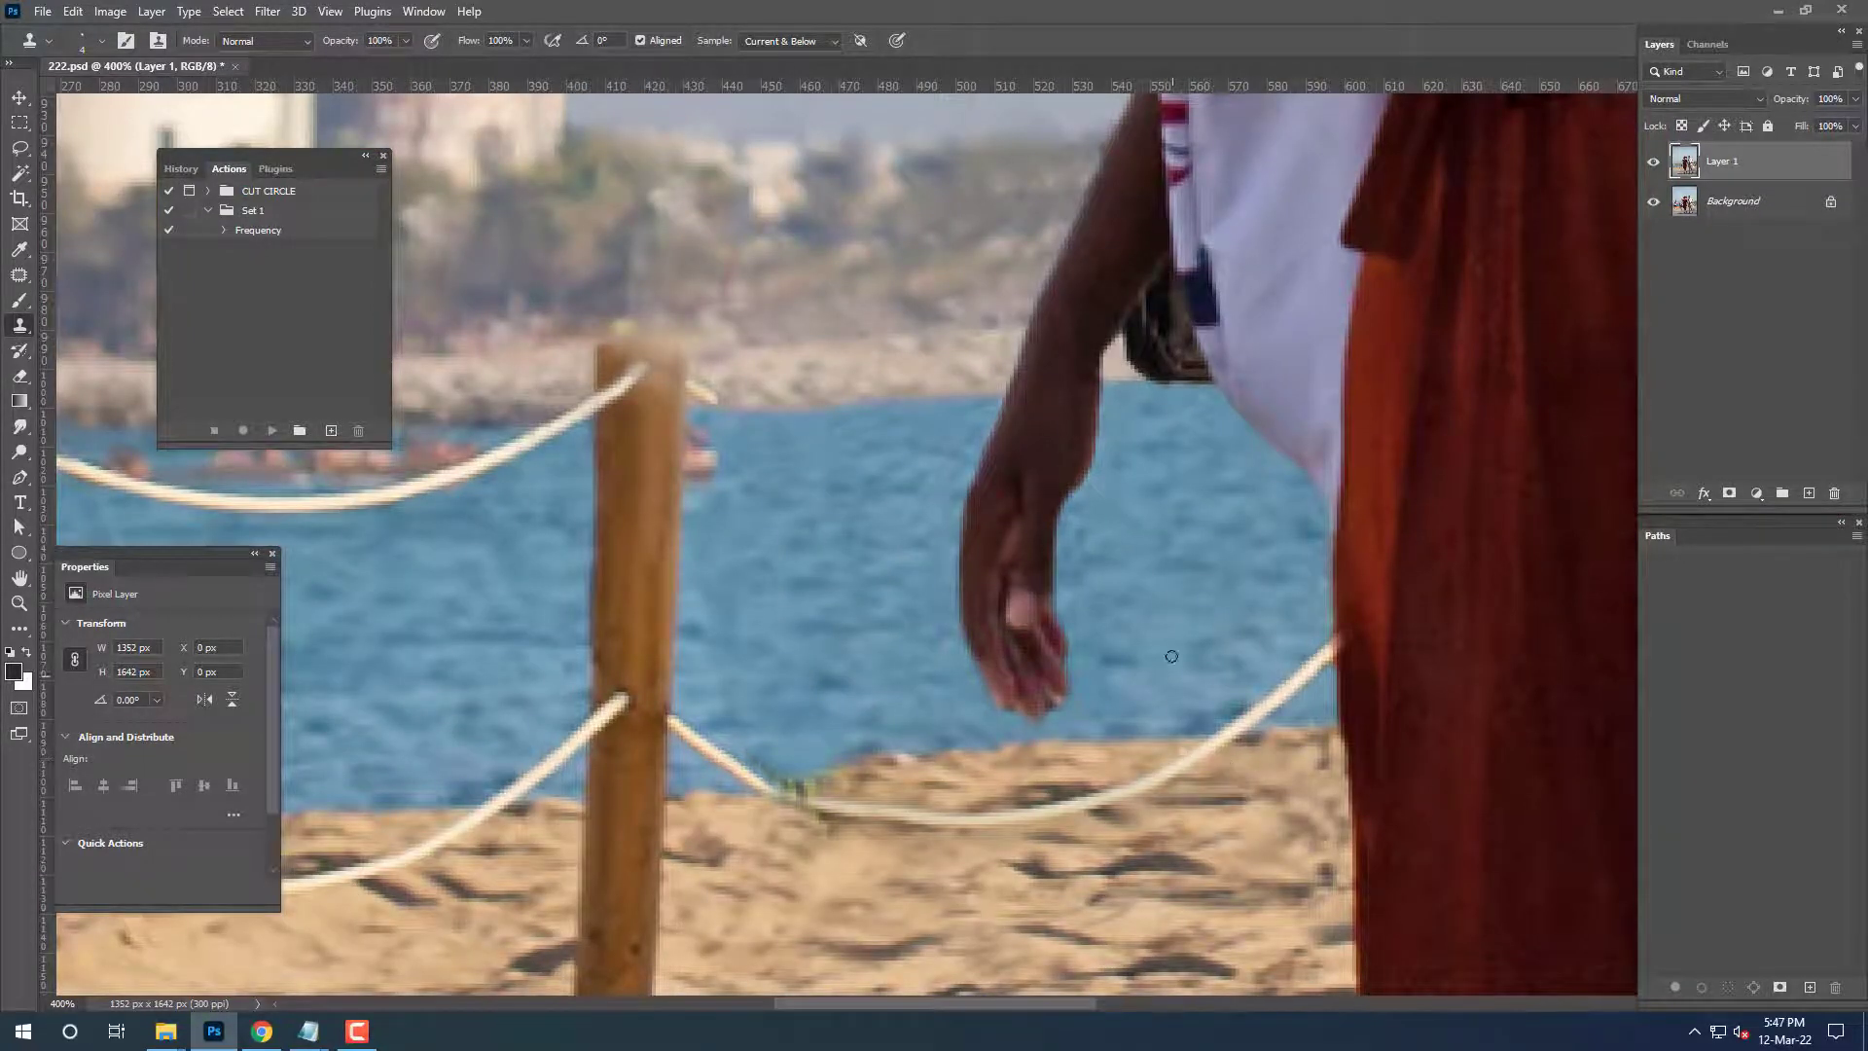
Zoom to the rope junction by the post and clone over its green fringe.
{"action": "scroll", "coordinate": [1192, 401], "scroll_direction": "up", "scroll_amount": 5}
{"action": "scroll", "coordinate": [1258, 391], "scroll_direction": "down", "scroll_amount": 5}
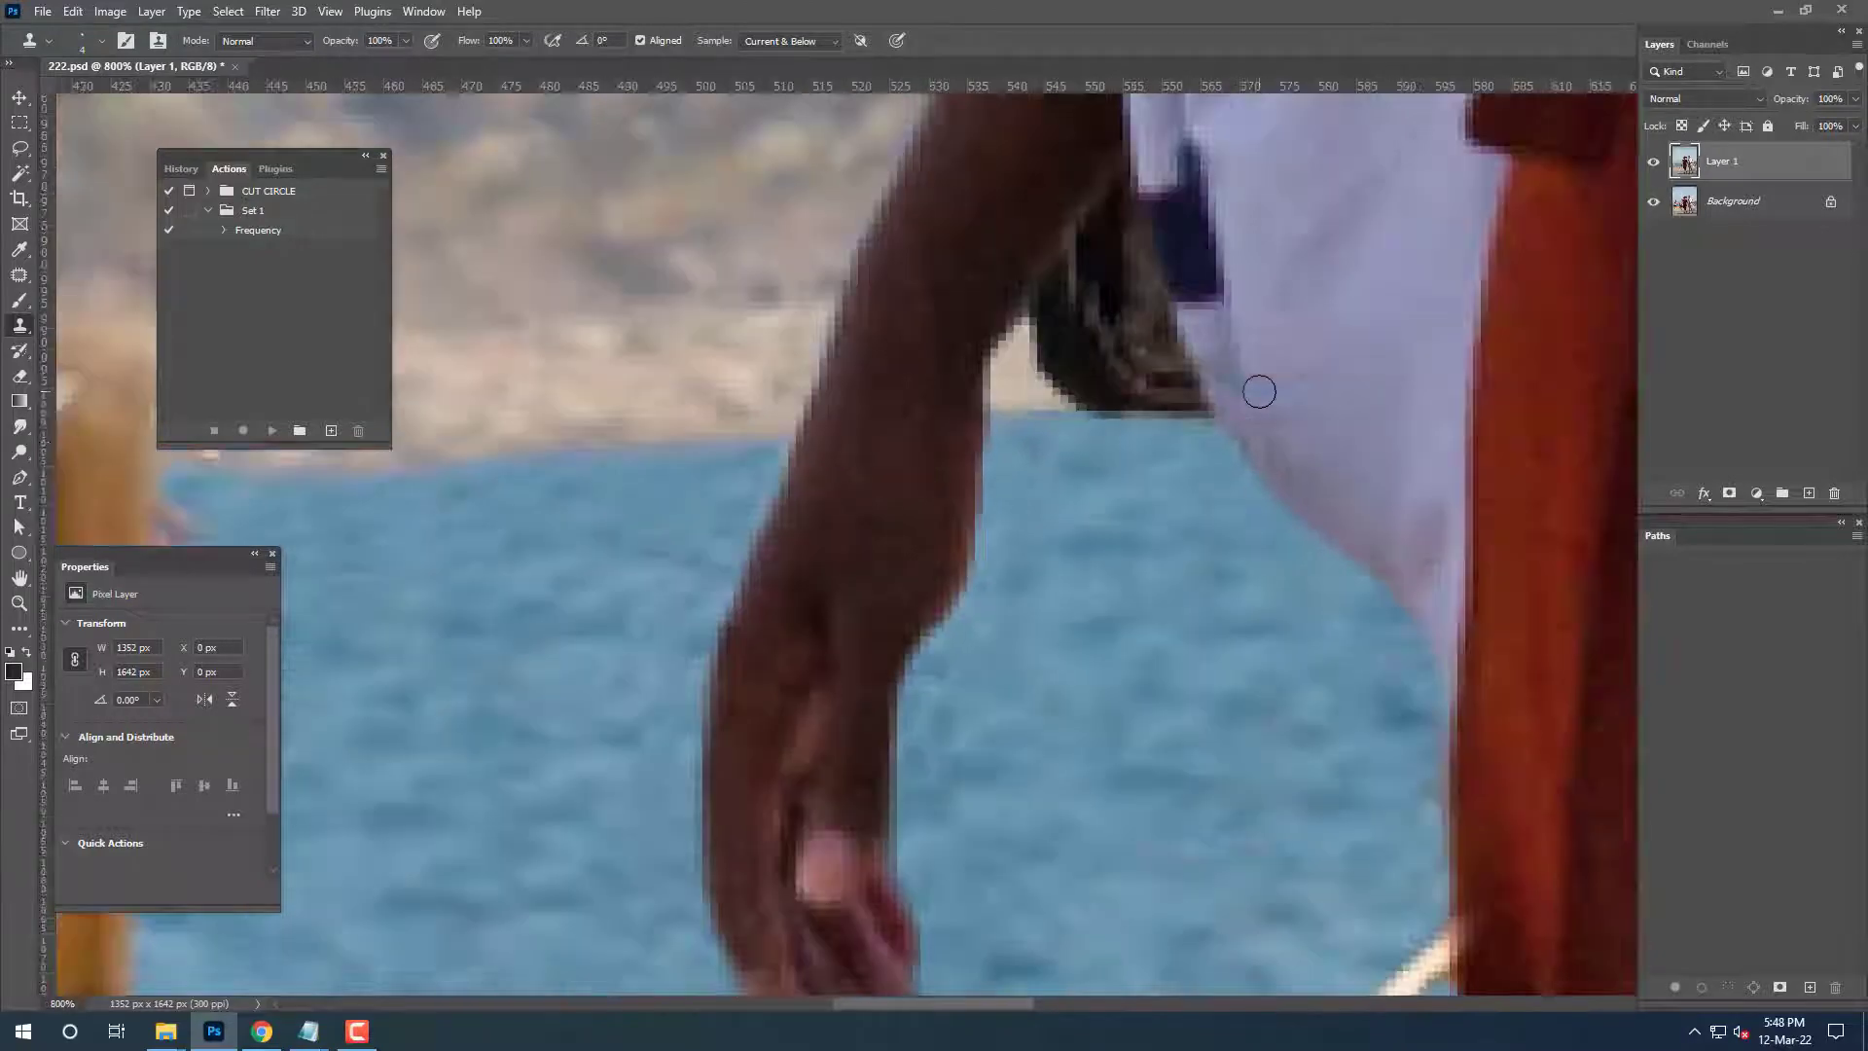
{"action": "scroll", "coordinate": [876, 442], "scroll_direction": "up", "scroll_amount": 4}
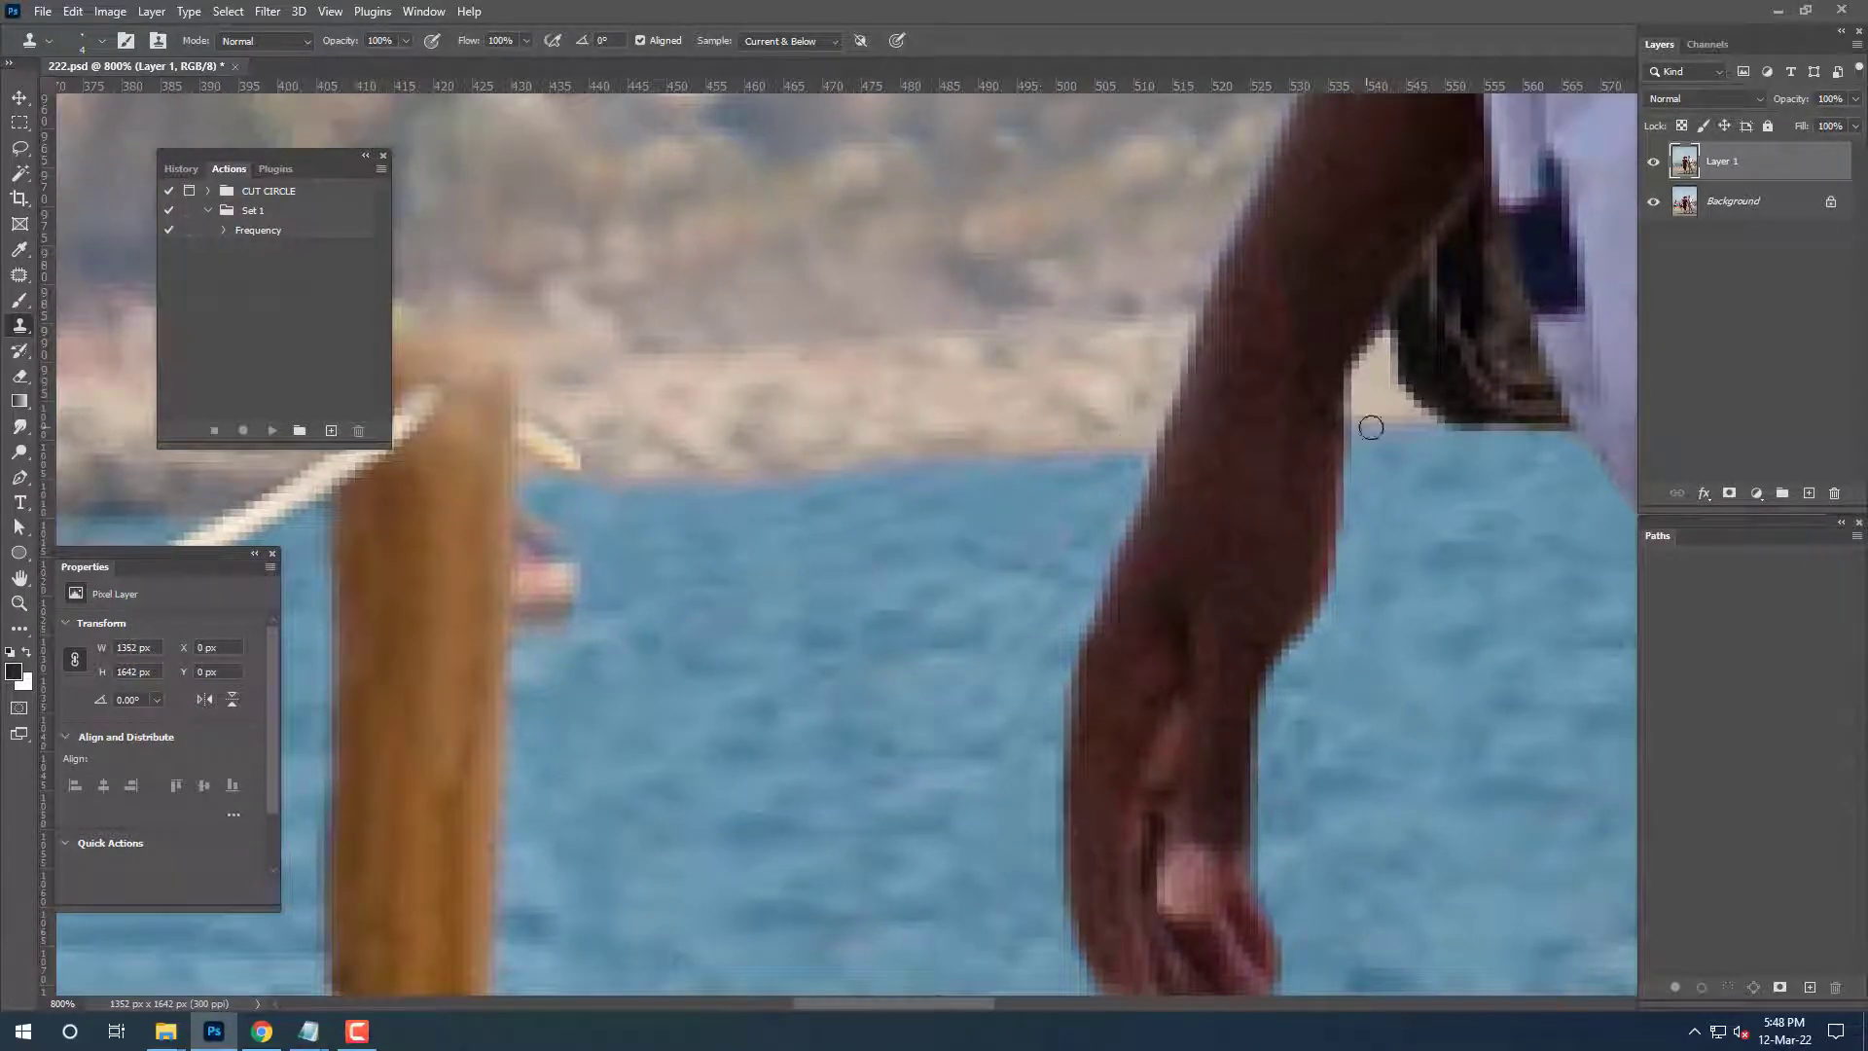
{"action": "scroll", "coordinate": [924, 408], "scroll_direction": "down", "scroll_amount": 5}
{"action": "scroll", "coordinate": [1024, 520], "scroll_direction": "up", "scroll_amount": 4}
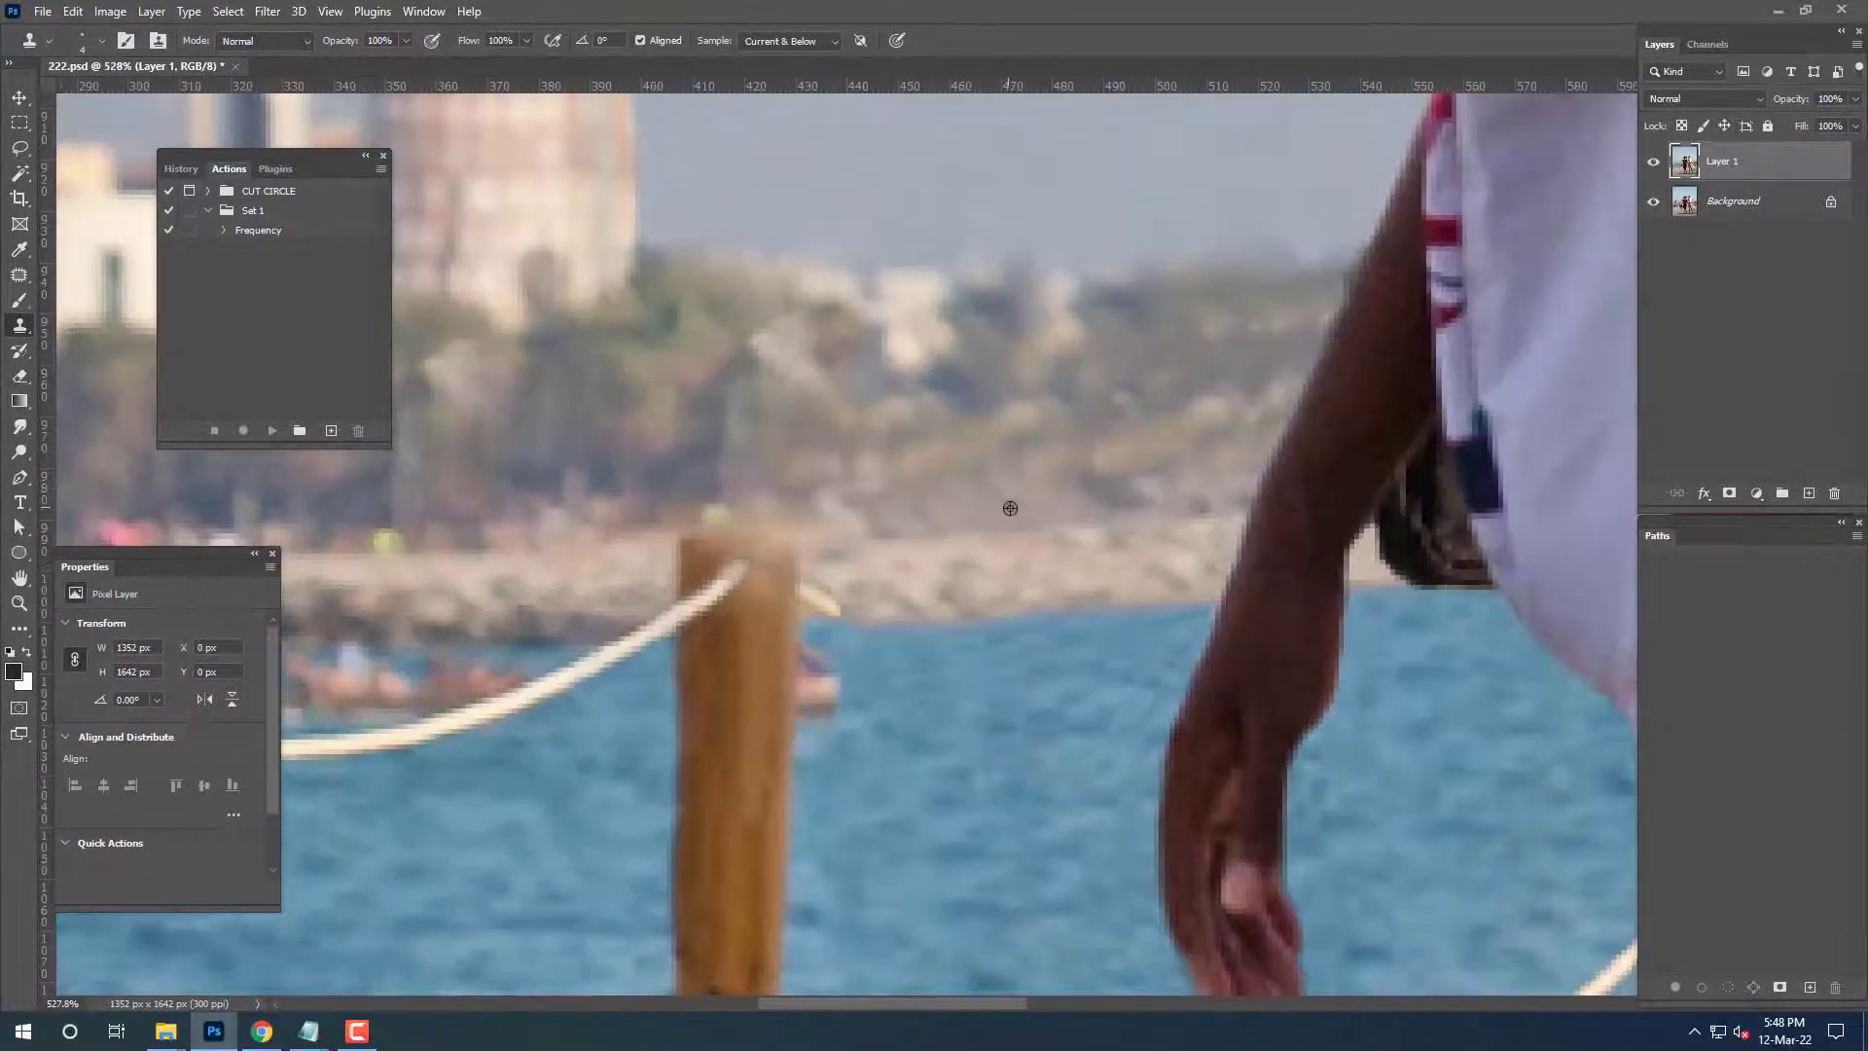
{"action": "scroll", "coordinate": [1010, 507], "scroll_direction": "down", "scroll_amount": 3}
{"action": "scroll", "coordinate": [846, 545], "scroll_direction": "up", "scroll_amount": 3}
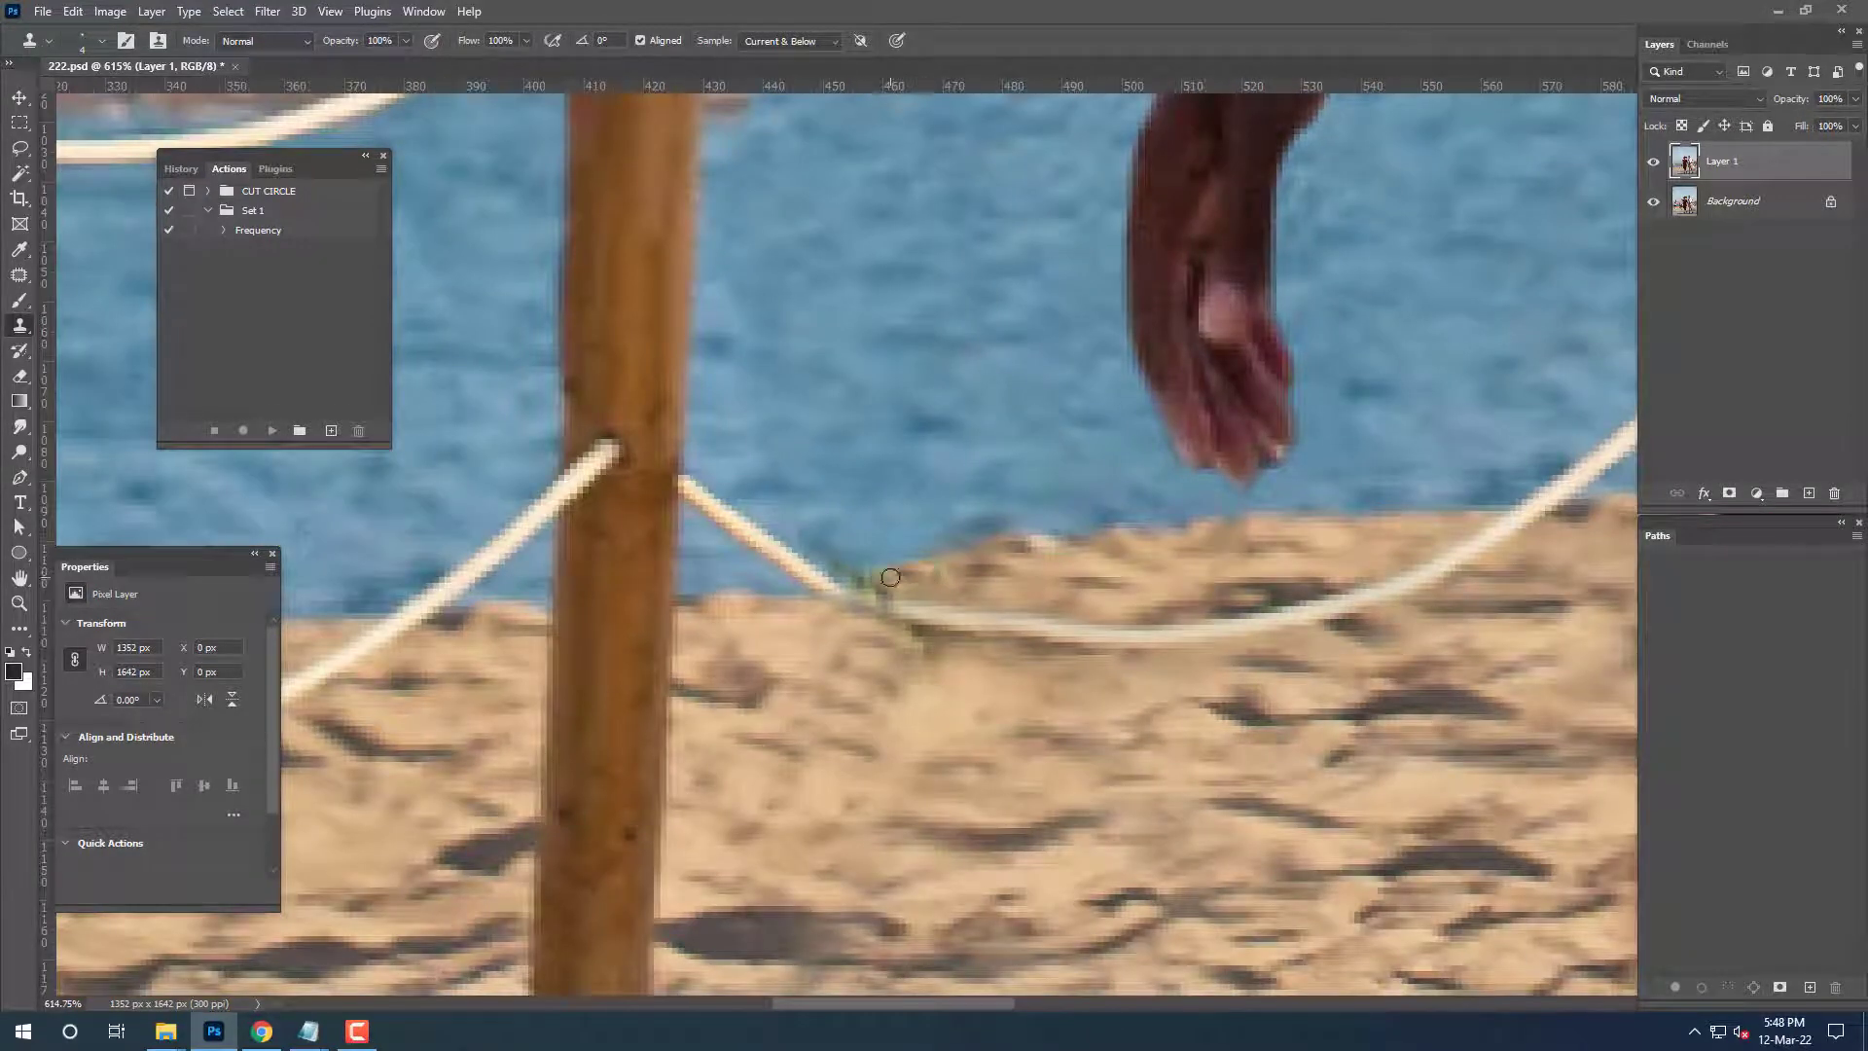
{"action": "scroll", "coordinate": [872, 506], "scroll_direction": "up", "scroll_amount": 2}
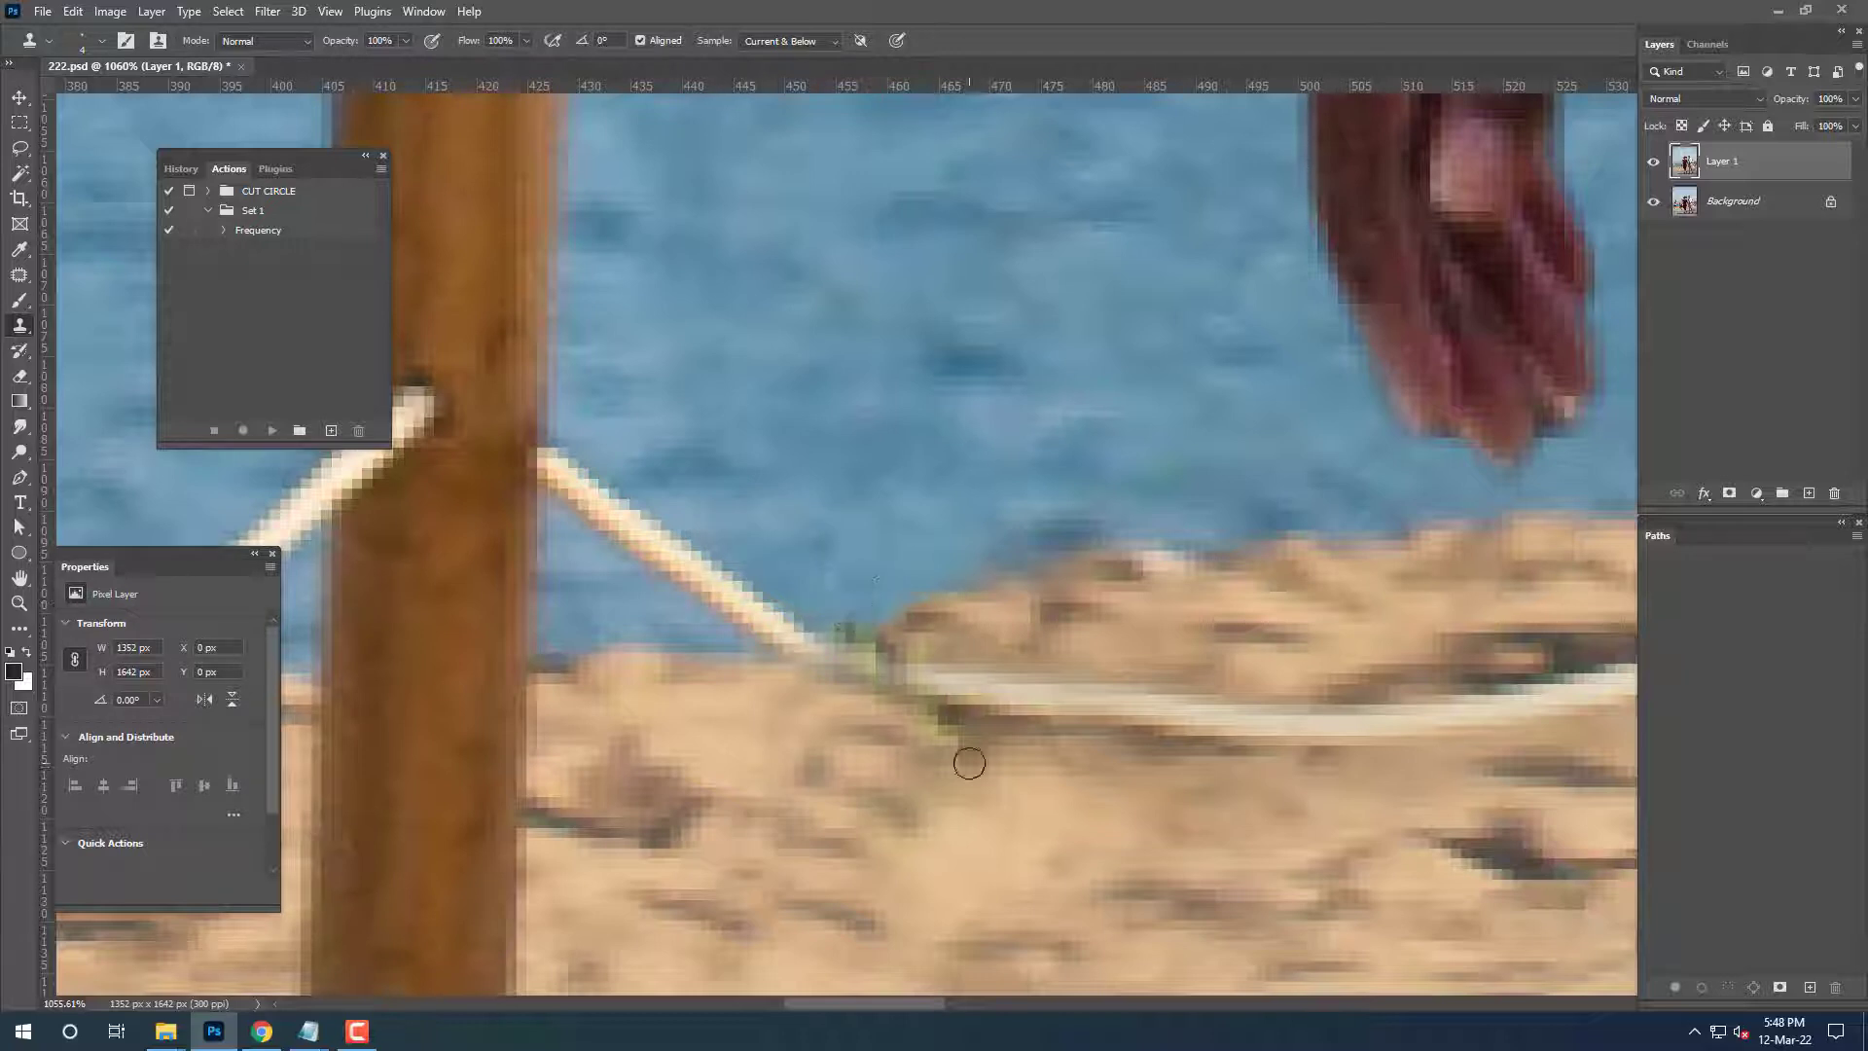
{"action": "left_click_drag", "start_coordinate": [1192, 813], "coordinate": [884, 810]}
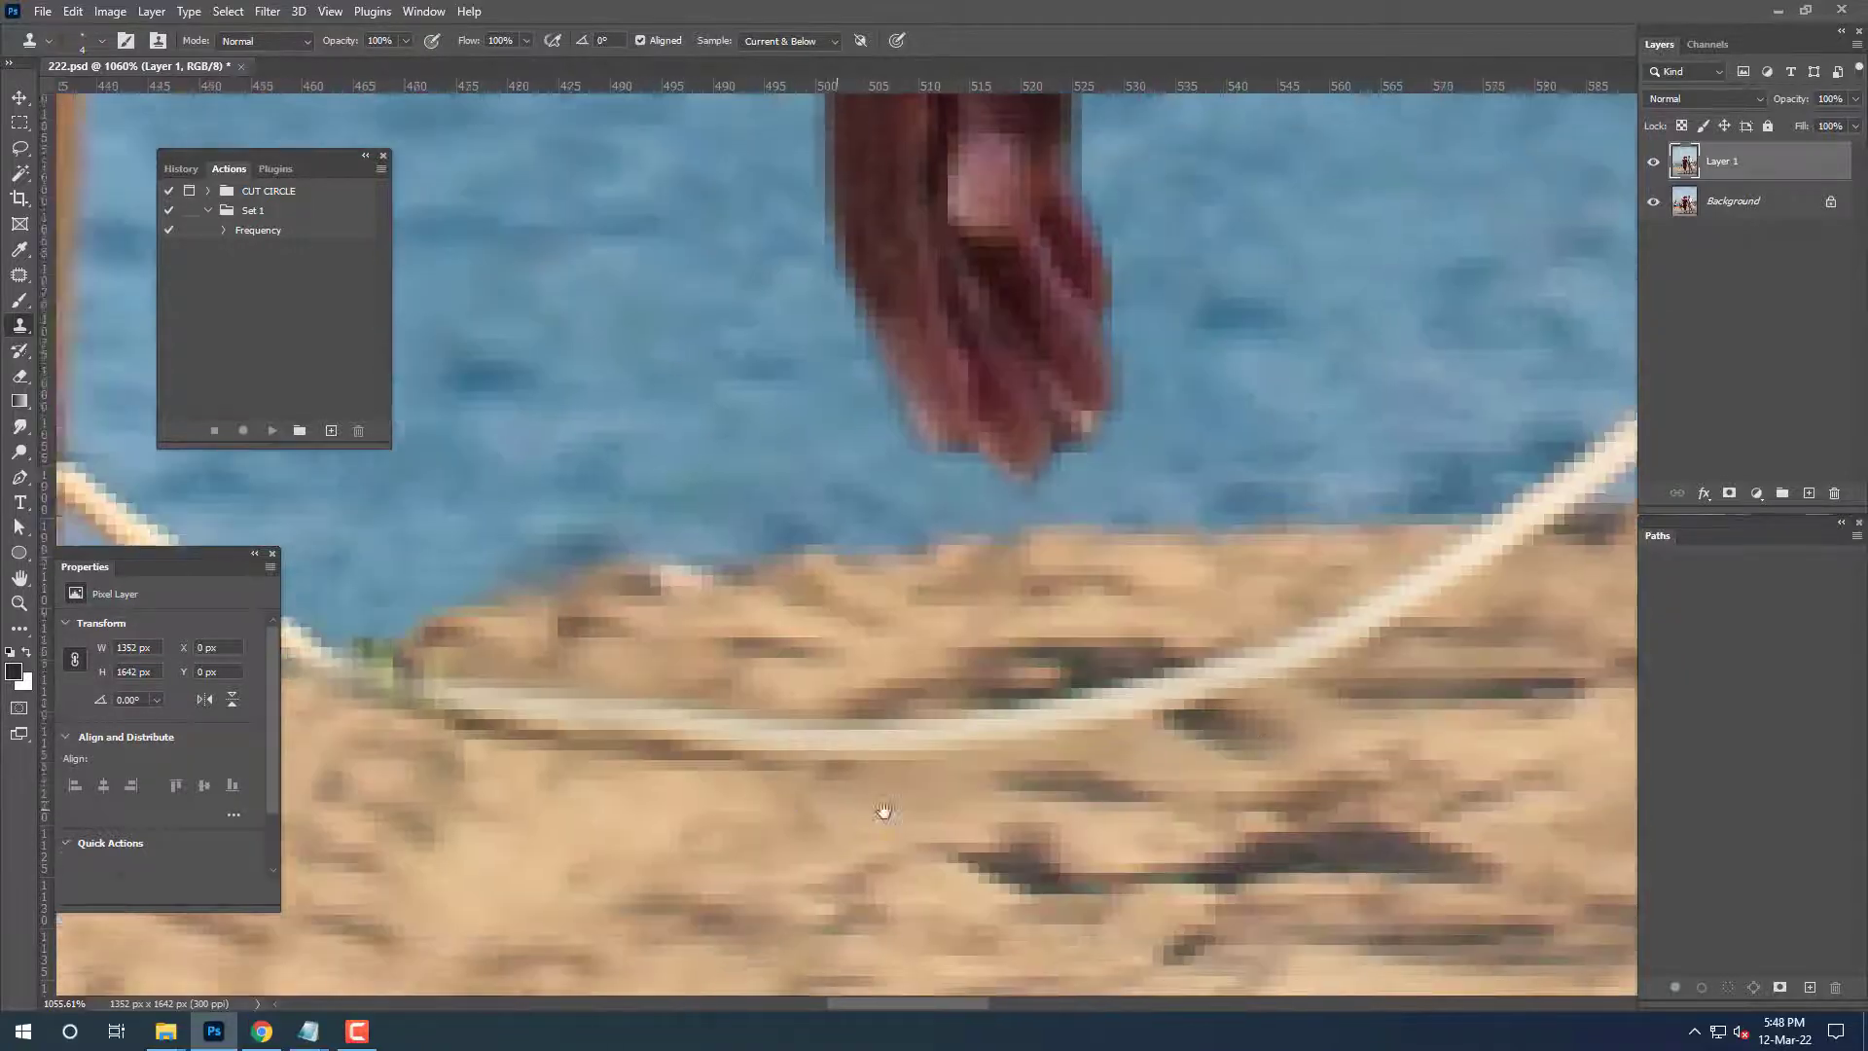
{"action": "scroll", "coordinate": [671, 755], "scroll_direction": "left", "scroll_amount": 3}
{"action": "scroll", "coordinate": [501, 655], "scroll_direction": "up", "scroll_amount": 2}
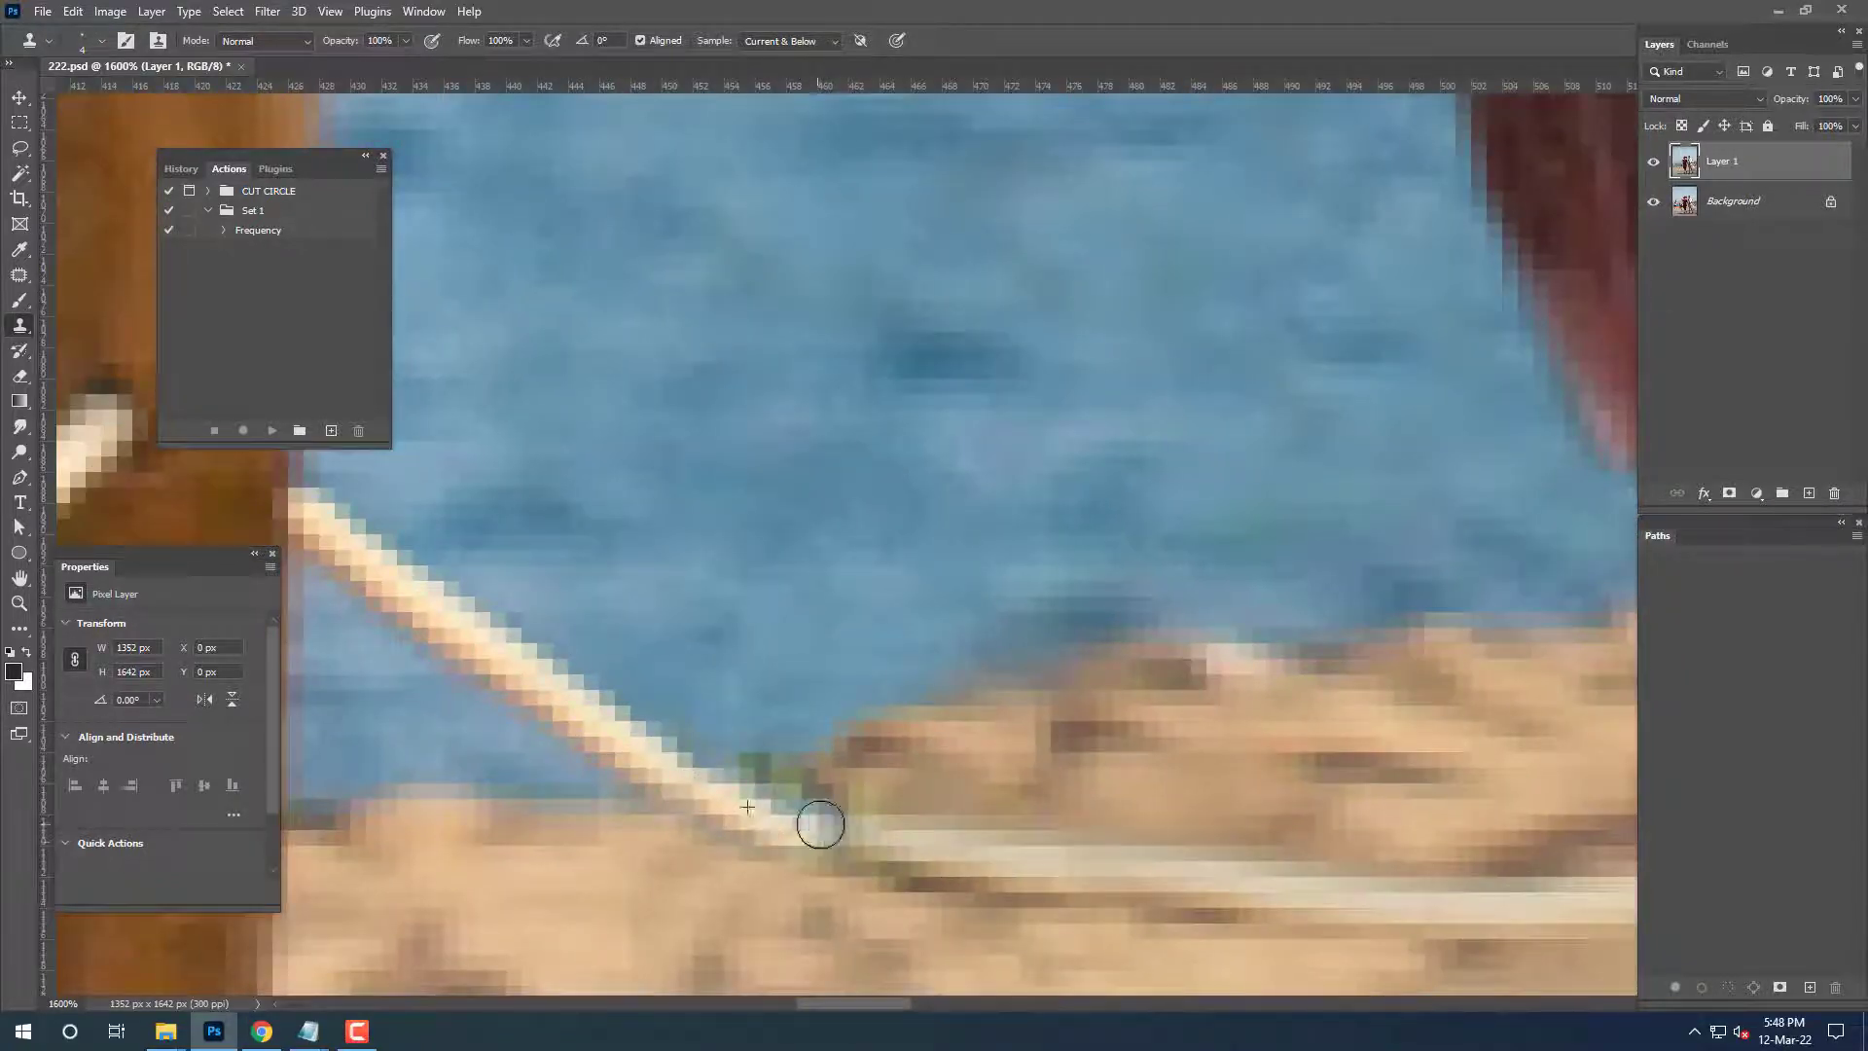
{"action": "mouse_move", "coordinate": [763, 755]}
{"action": "left_mouse_down"}
{"action": "mouse_move", "coordinate": [814, 784]}
{"action": "mouse_move", "coordinate": [774, 770]}
{"action": "mouse_move", "coordinate": [779, 879]}
{"action": "left_mouse_up"}
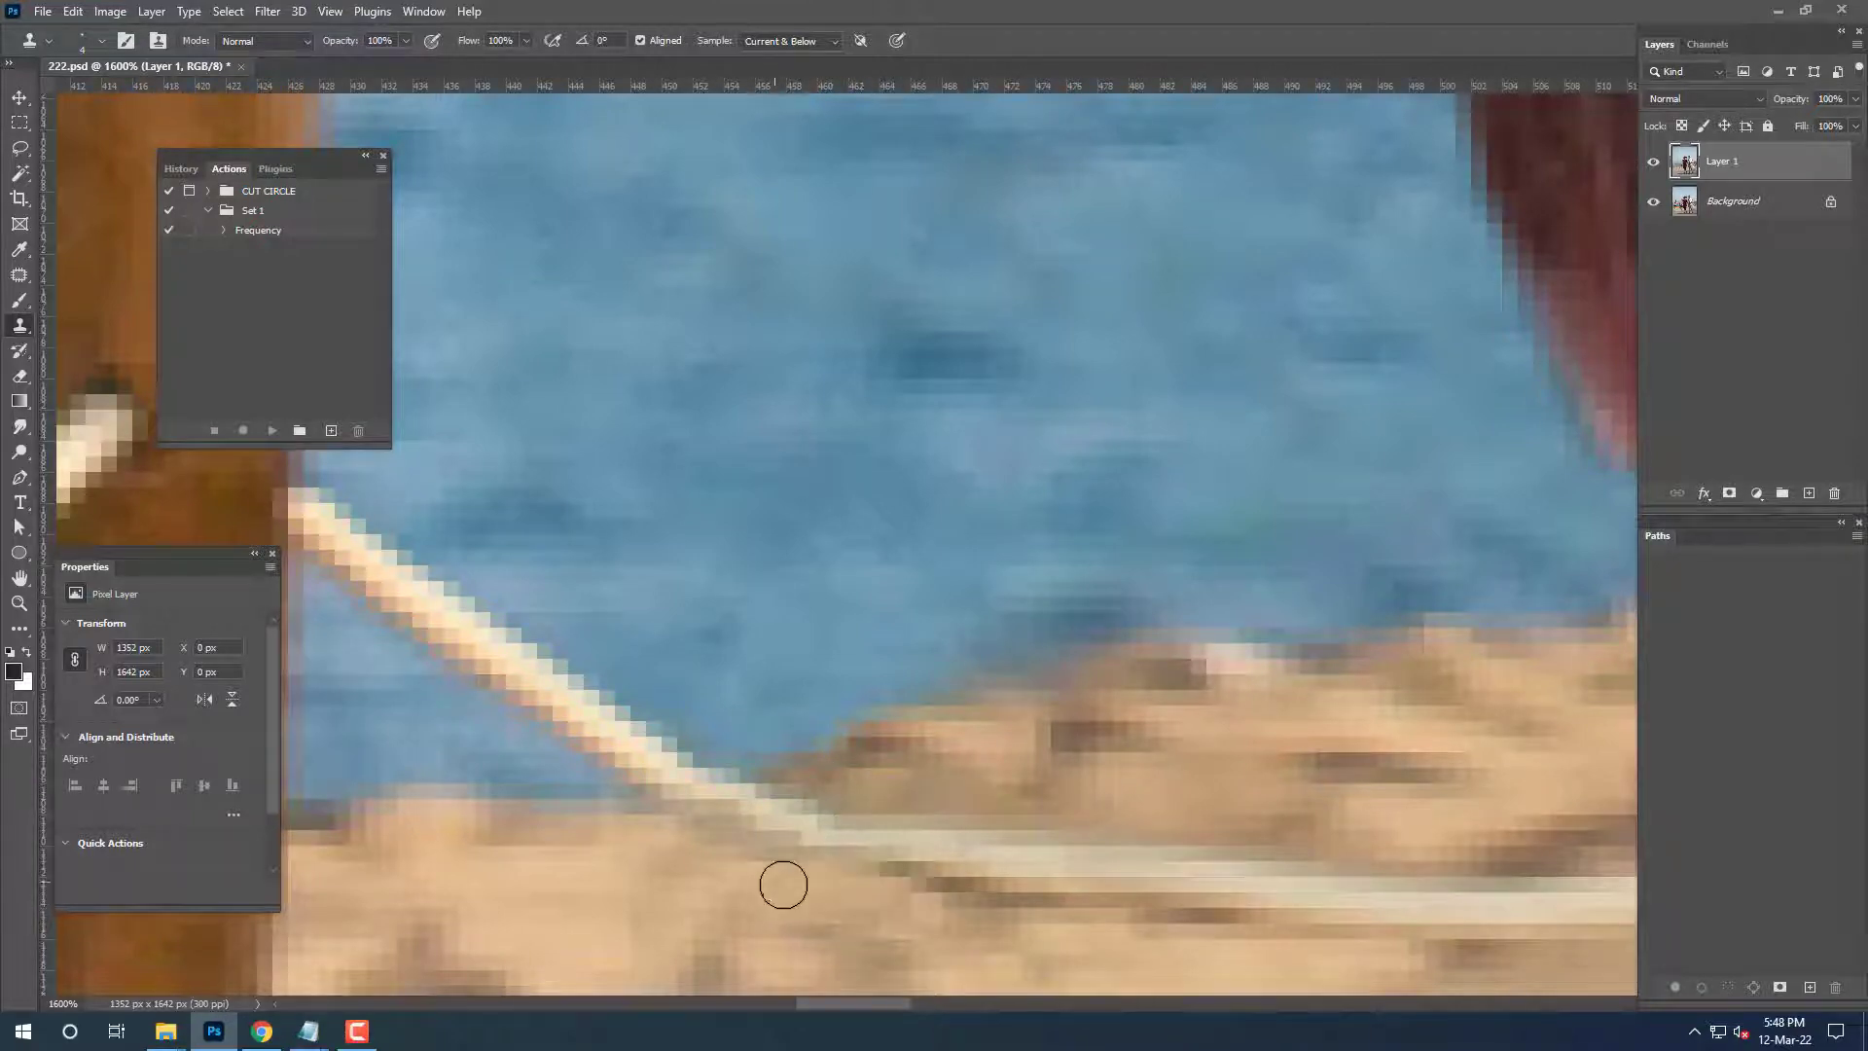
Repaint sand along the rope's lower edge and continue its curve right of the post.
{"action": "scroll", "coordinate": [992, 913], "scroll_direction": "down", "scroll_amount": 5}
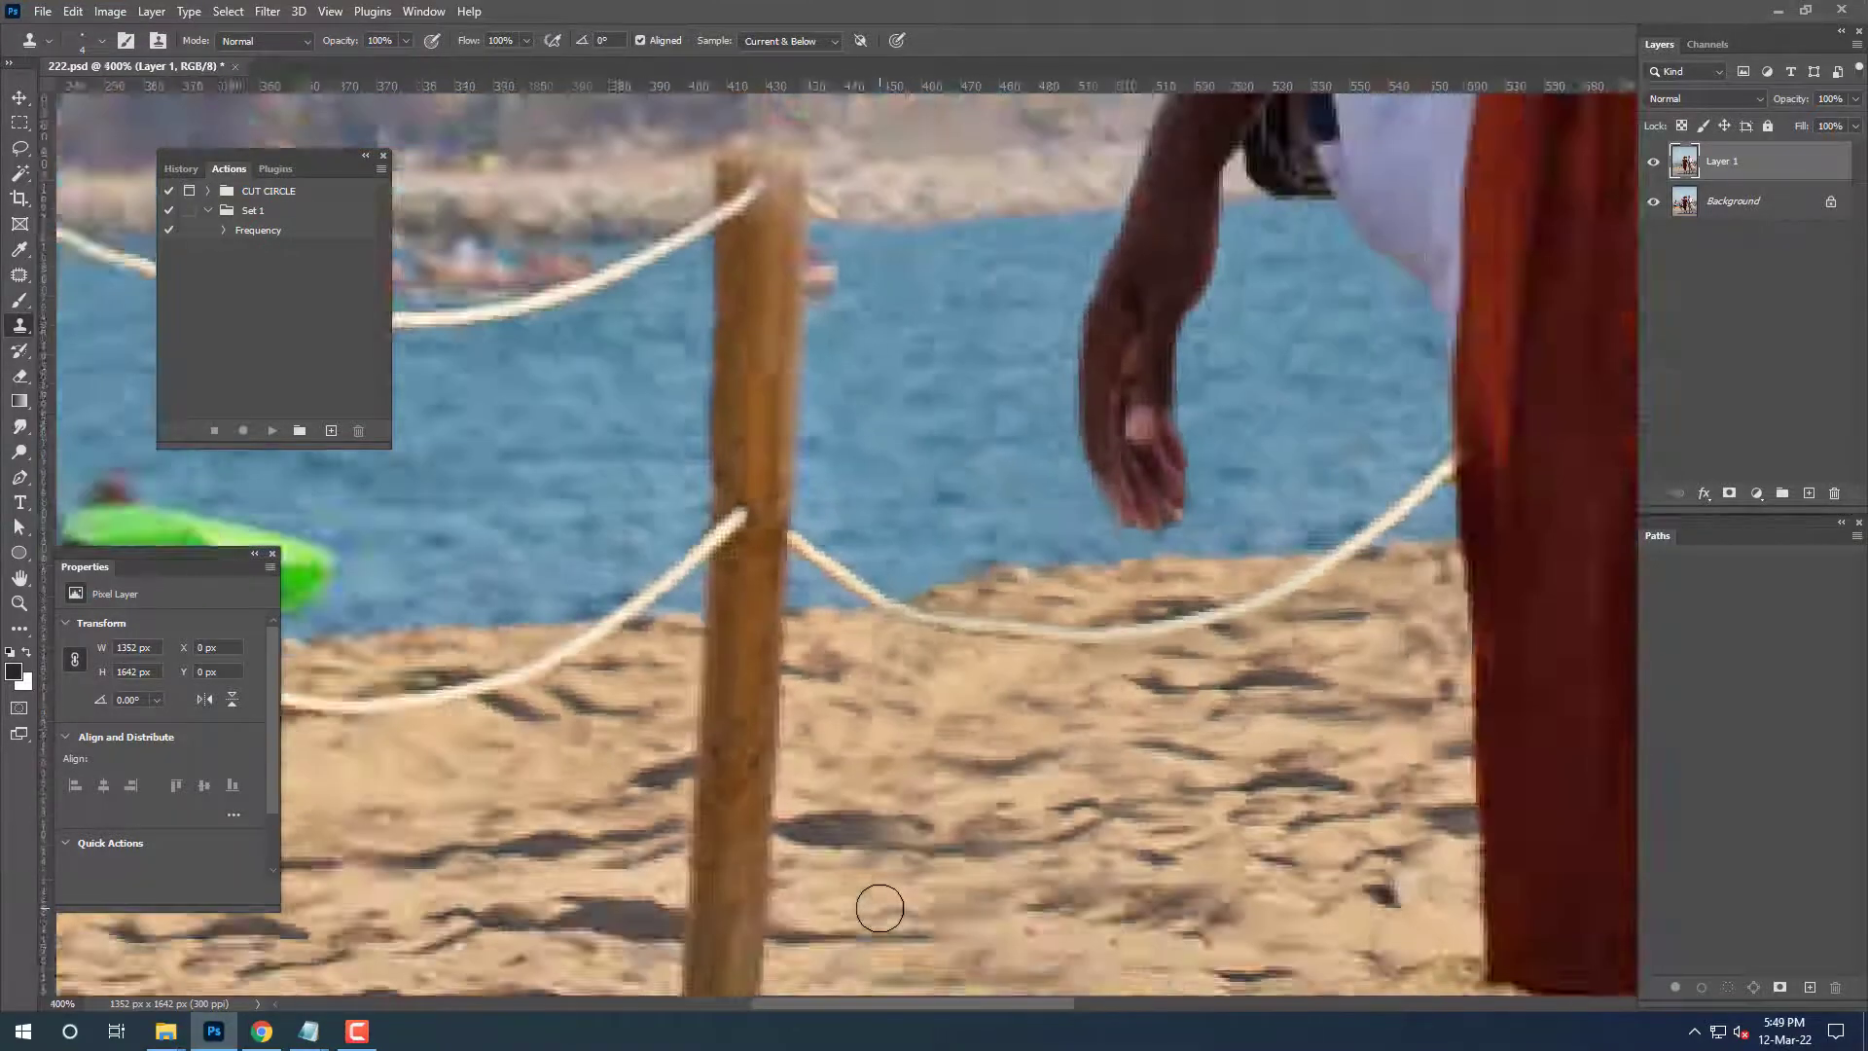
{"action": "scroll", "coordinate": [875, 901], "scroll_direction": "up", "scroll_amount": 3}
{"action": "scroll", "coordinate": [901, 640], "scroll_direction": "up", "scroll_amount": 2}
{"action": "mouse_move", "coordinate": [901, 640]}
{"action": "left_mouse_down"}
{"action": "mouse_move", "coordinate": [779, 575]}
{"action": "mouse_move", "coordinate": [989, 488]}
{"action": "left_mouse_up"}
{"action": "left_click", "coordinate": [989, 488], "text": "alt"}
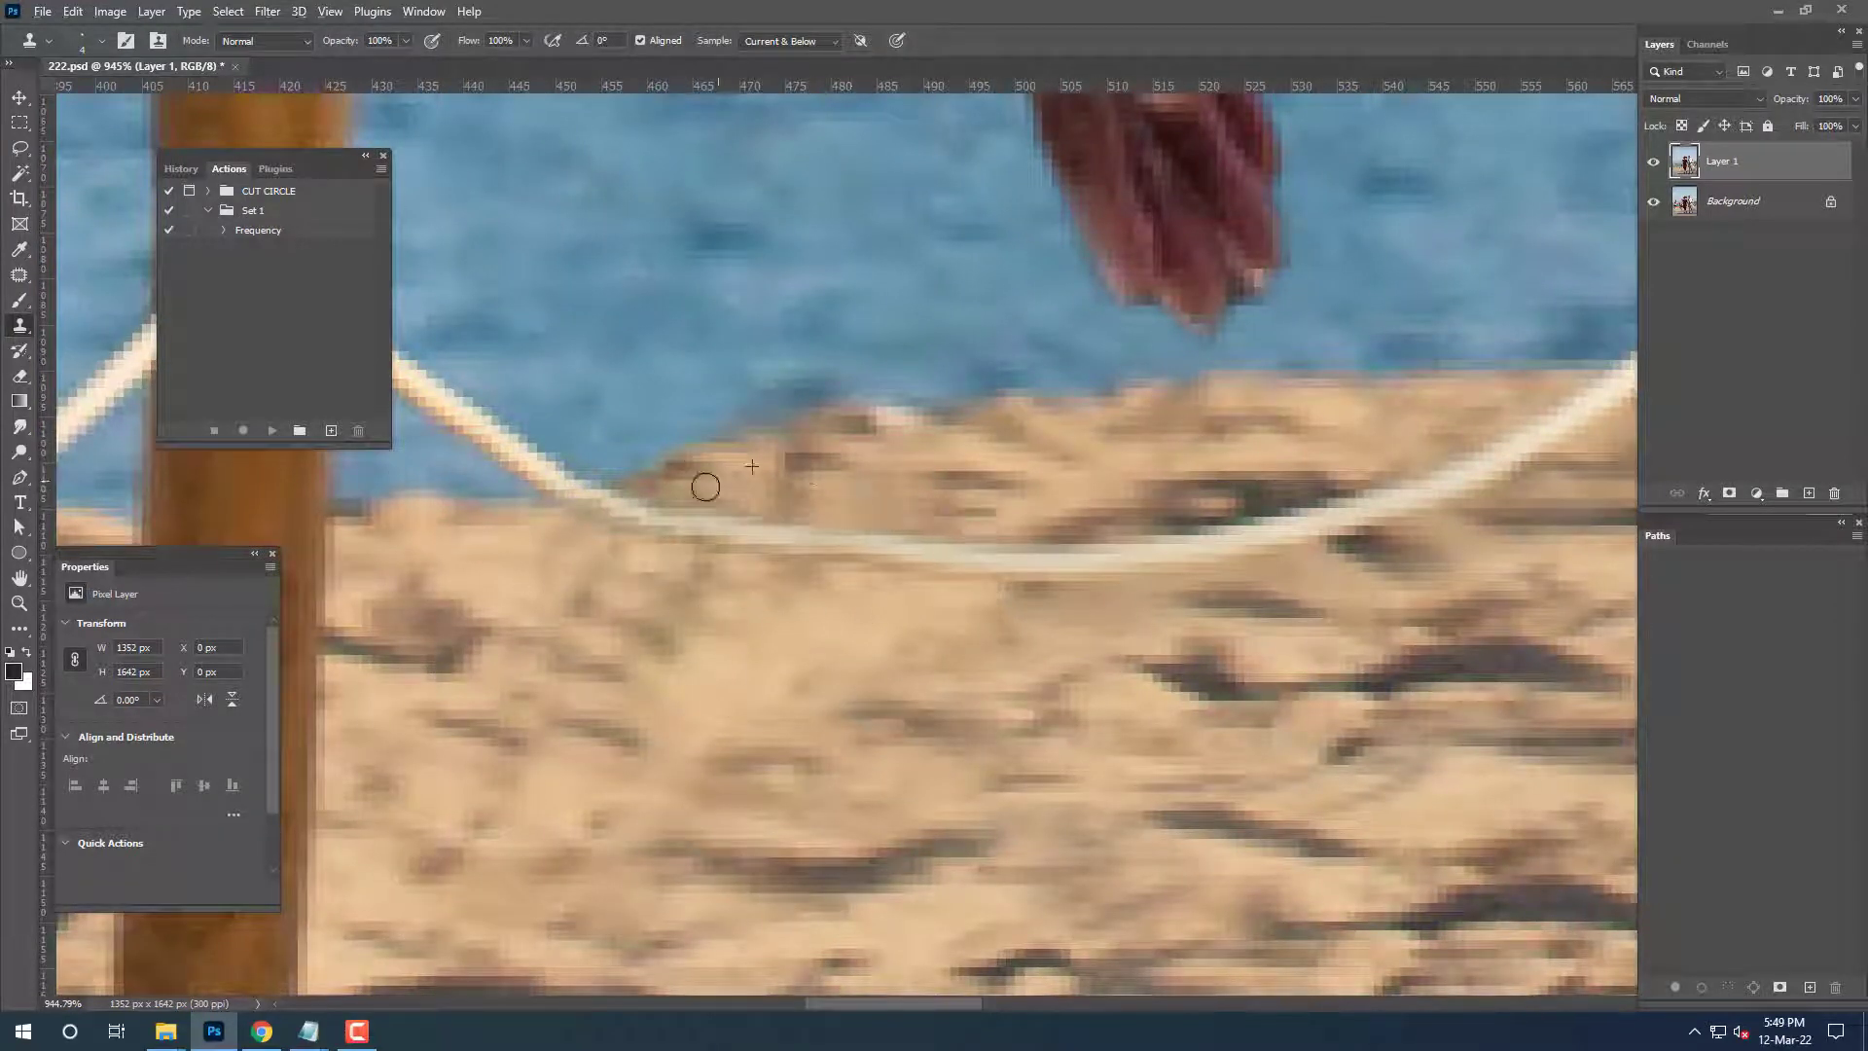
{"action": "mouse_move", "coordinate": [1127, 567]}
{"action": "left_mouse_down"}
{"action": "mouse_move", "coordinate": [922, 562]}
{"action": "mouse_move", "coordinate": [599, 504]}
{"action": "mouse_move", "coordinate": [697, 534]}
{"action": "mouse_move", "coordinate": [658, 538]}
{"action": "mouse_move", "coordinate": [758, 551]}
{"action": "left_mouse_up"}
Lighten the rope with sampled clean rope, tidy its upper edge, and view at 100%.
{"action": "left_click", "coordinate": [644, 515], "text": "alt"}
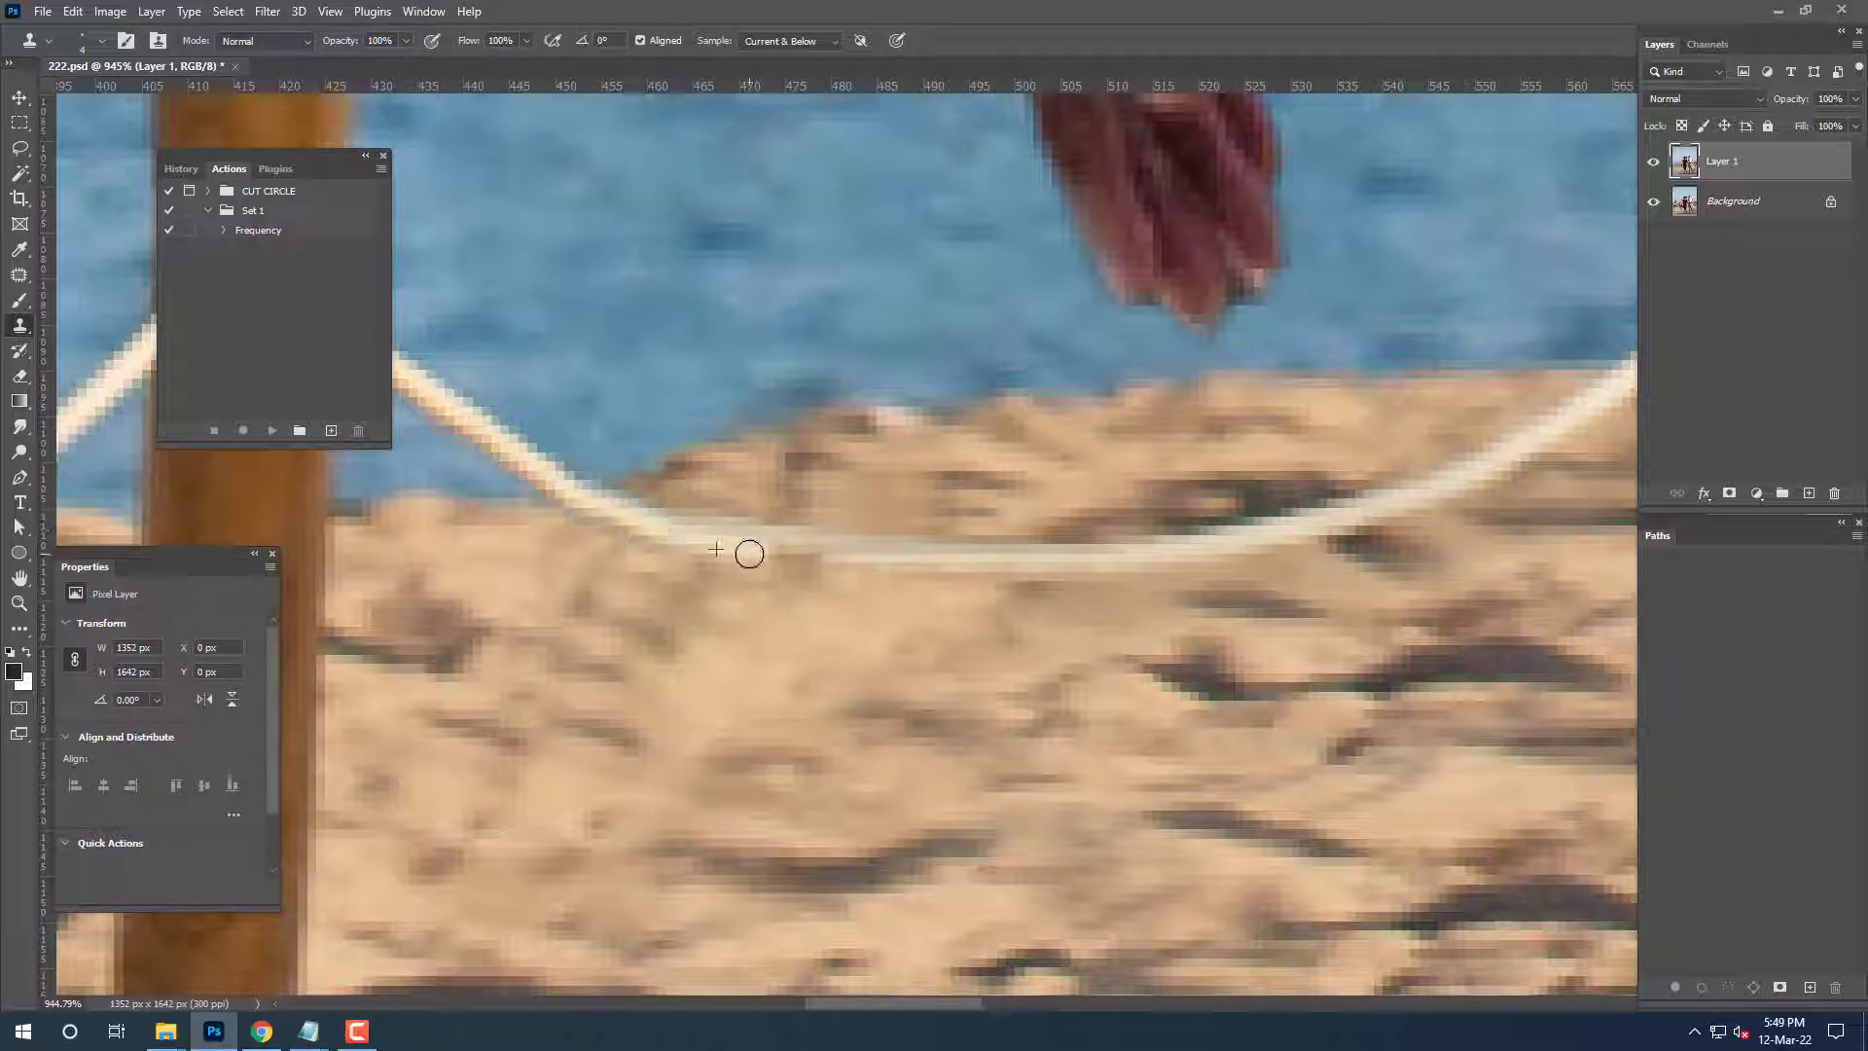
{"action": "left_click", "coordinate": [1029, 565], "text": "alt"}
{"action": "mouse_move", "coordinate": [873, 568]}
{"action": "left_mouse_down"}
{"action": "mouse_move", "coordinate": [737, 549]}
{"action": "mouse_move", "coordinate": [808, 549]}
{"action": "left_mouse_up"}
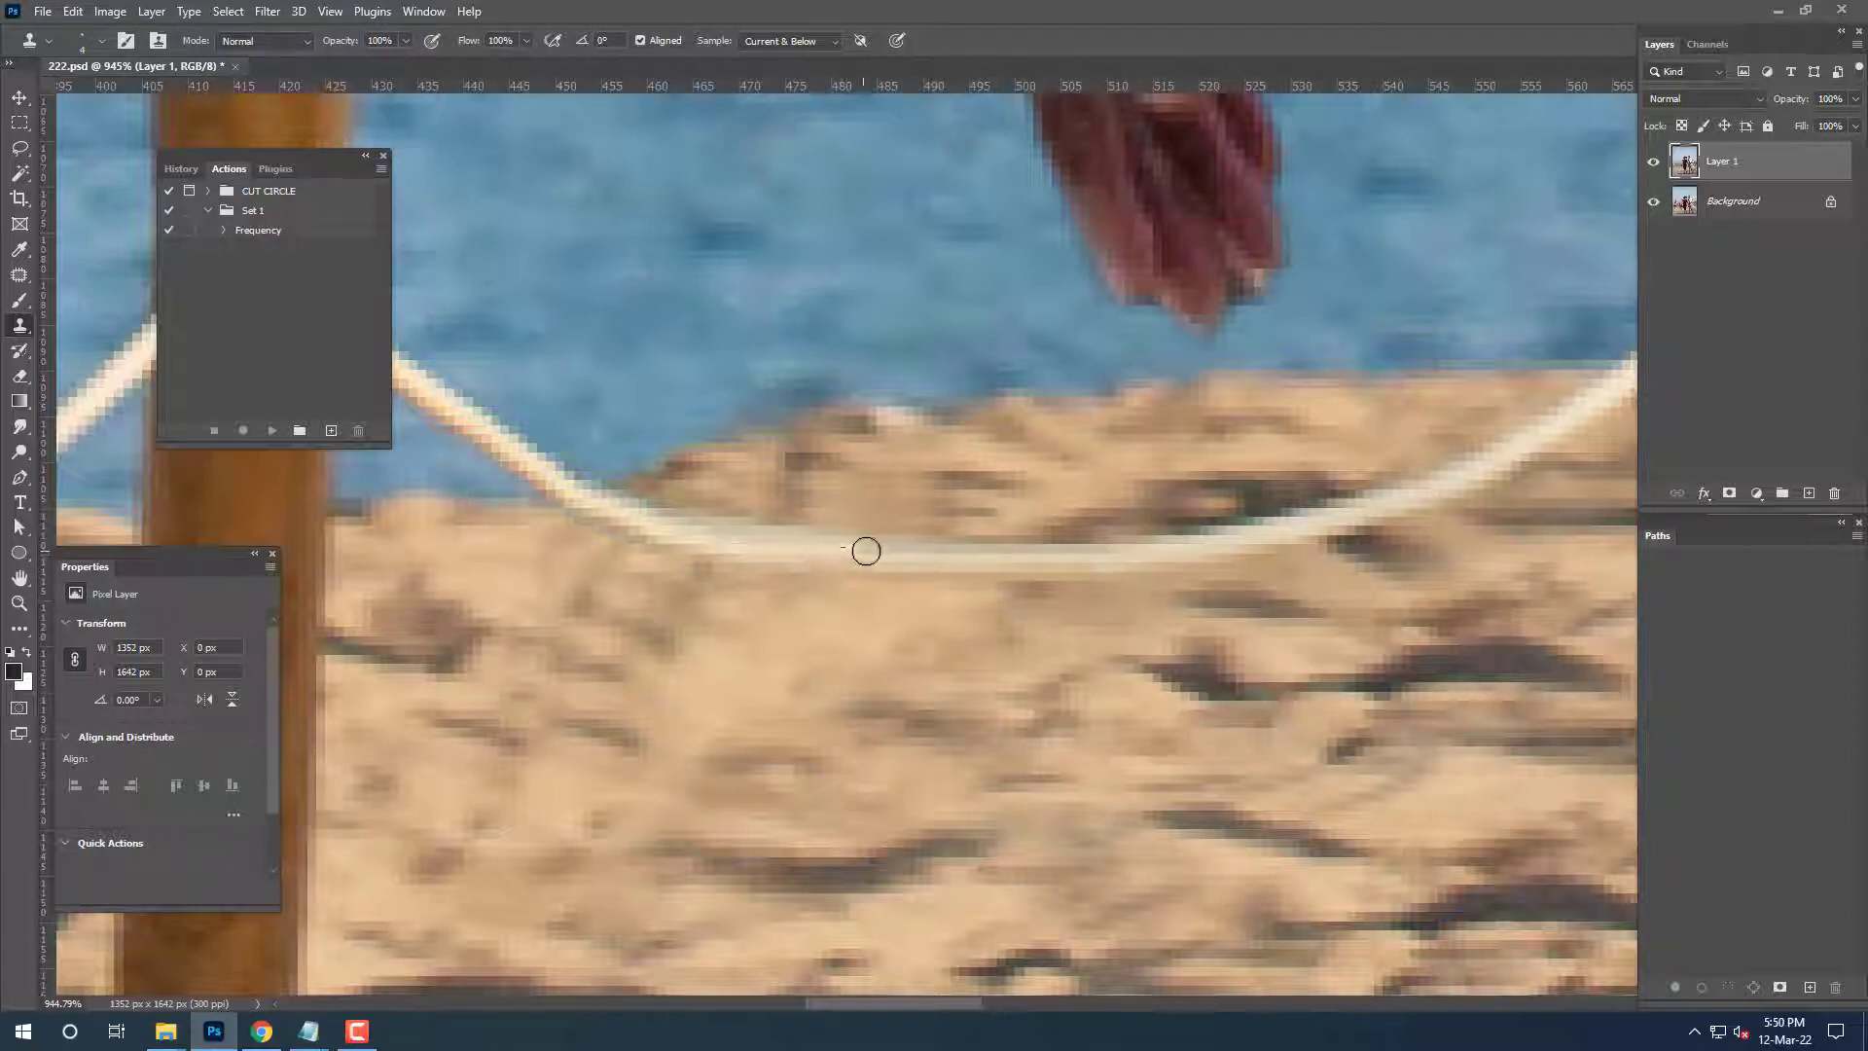
{"action": "left_click_drag", "start_coordinate": [712, 514], "coordinate": [921, 511]}
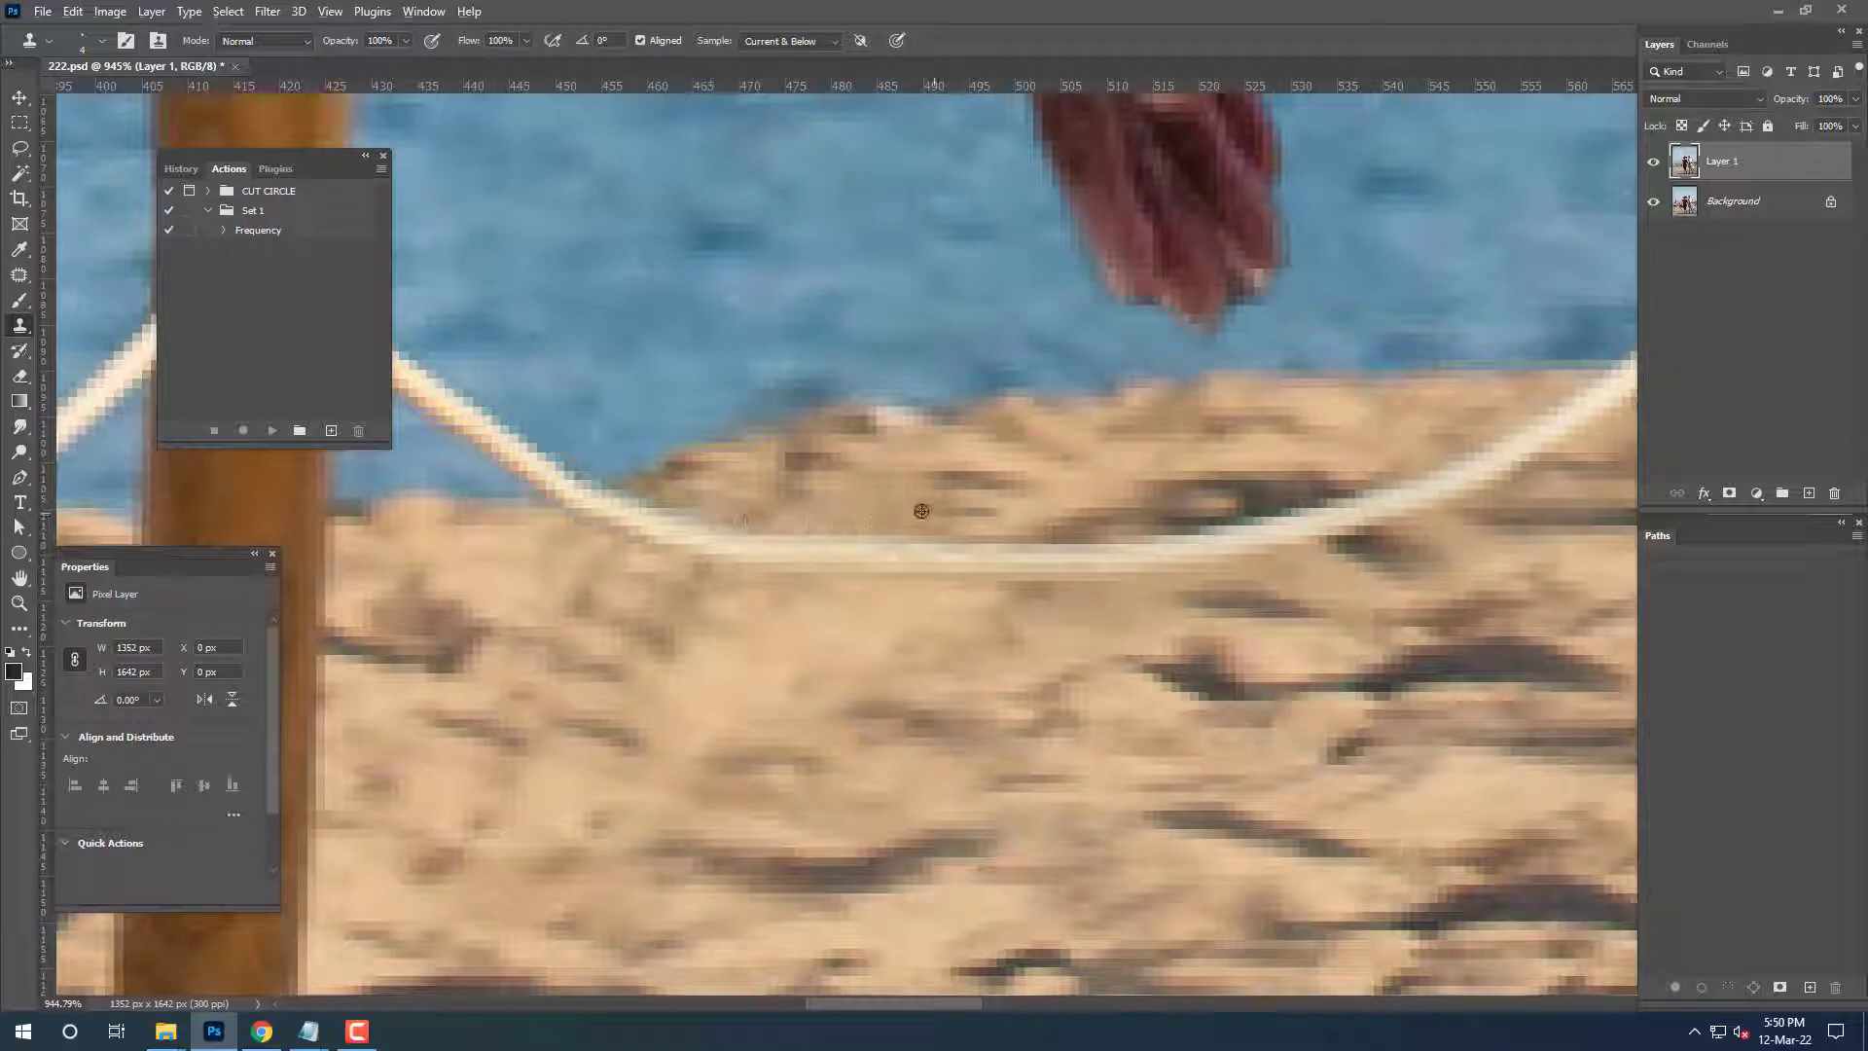
{"action": "key", "text": "ctrl+1"}
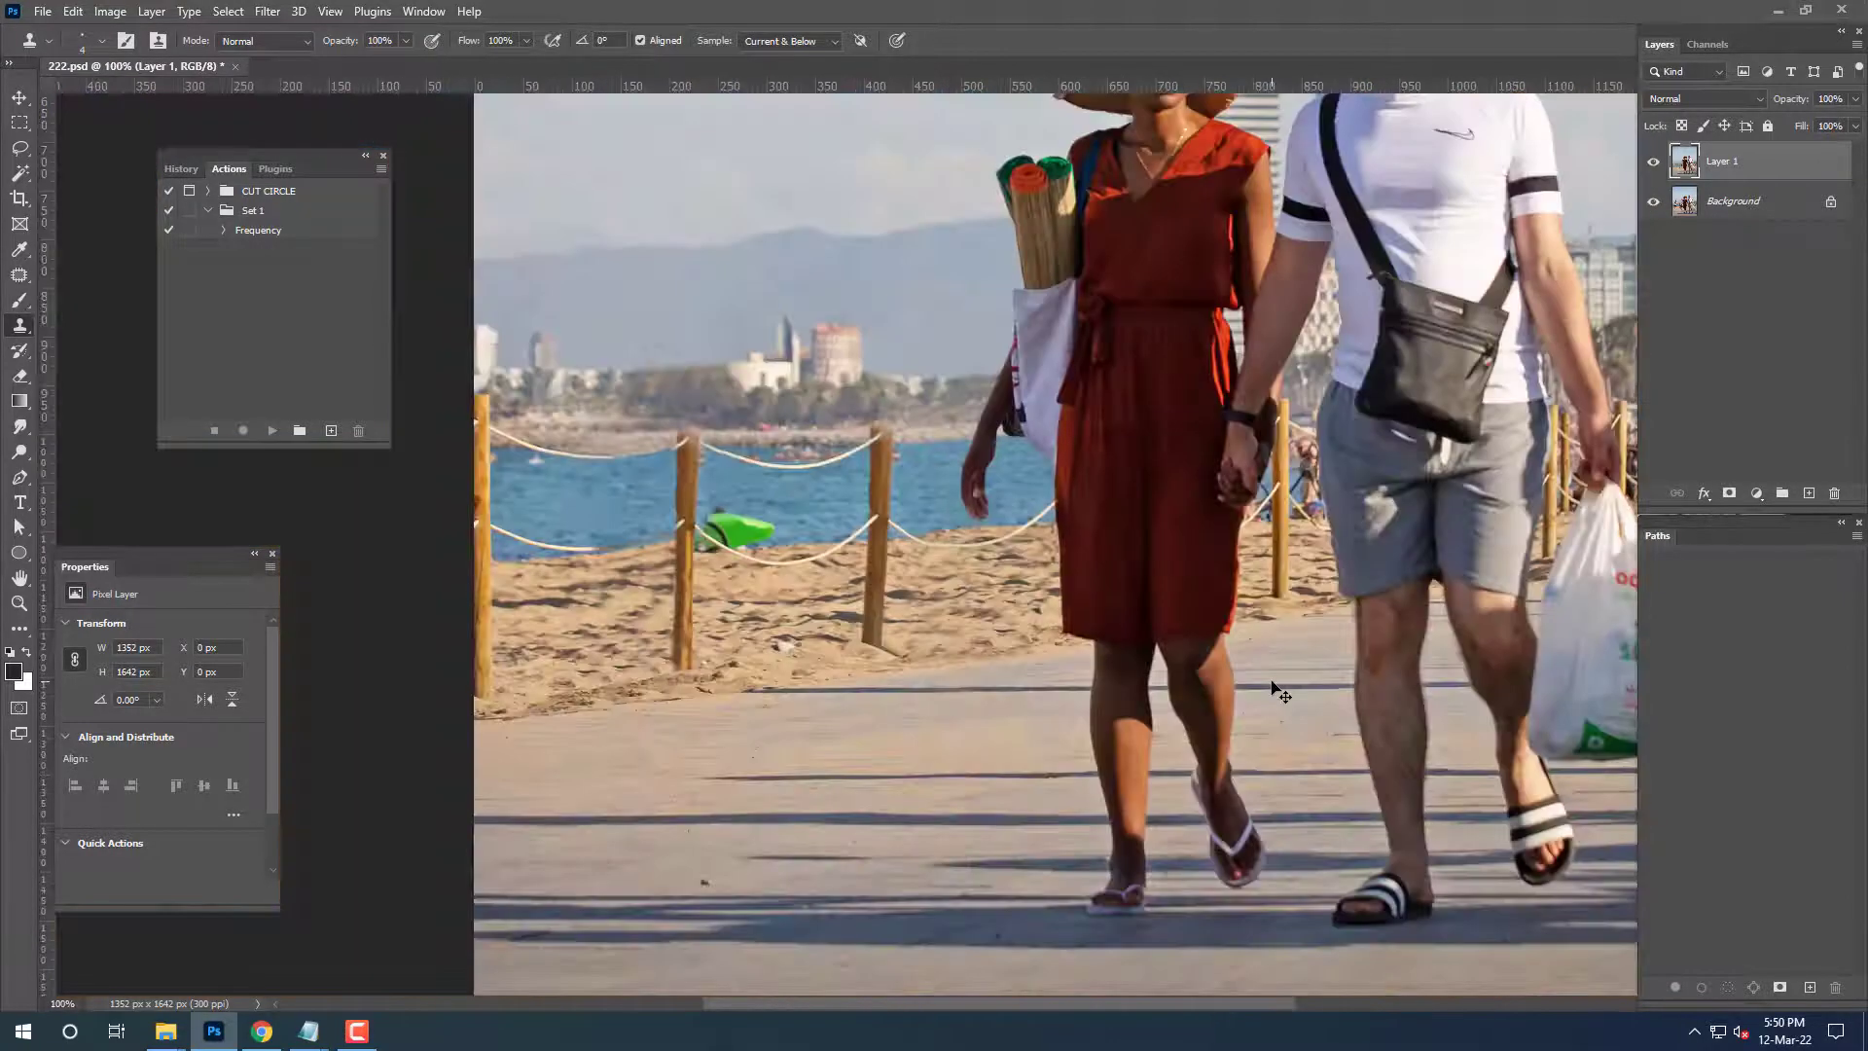
Extend the rope along the water edge near the kayak post and fill its upper gap.
{"action": "scroll", "coordinate": [916, 528], "scroll_direction": "up", "scroll_amount": 3}
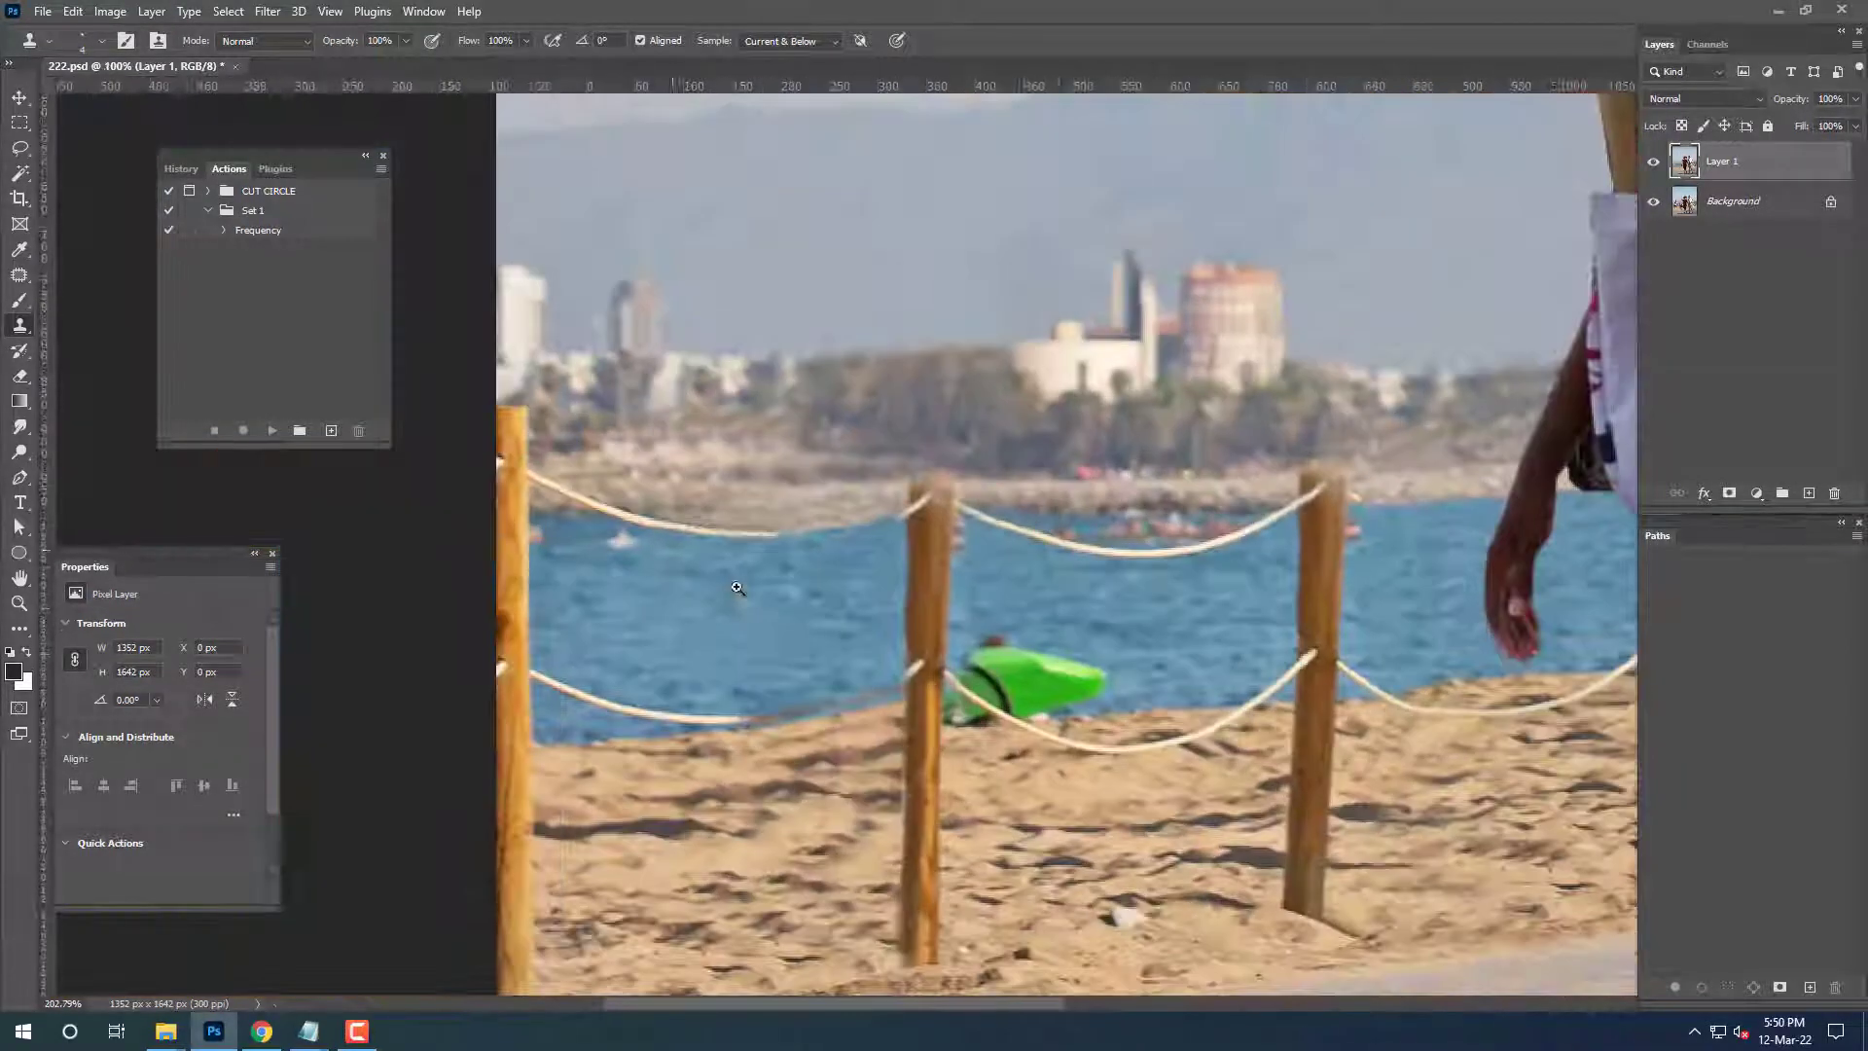
{"action": "left_click_drag", "start_coordinate": [930, 715], "coordinate": [980, 715]}
{"action": "scroll", "coordinate": [992, 705], "scroll_direction": "up", "scroll_amount": 3}
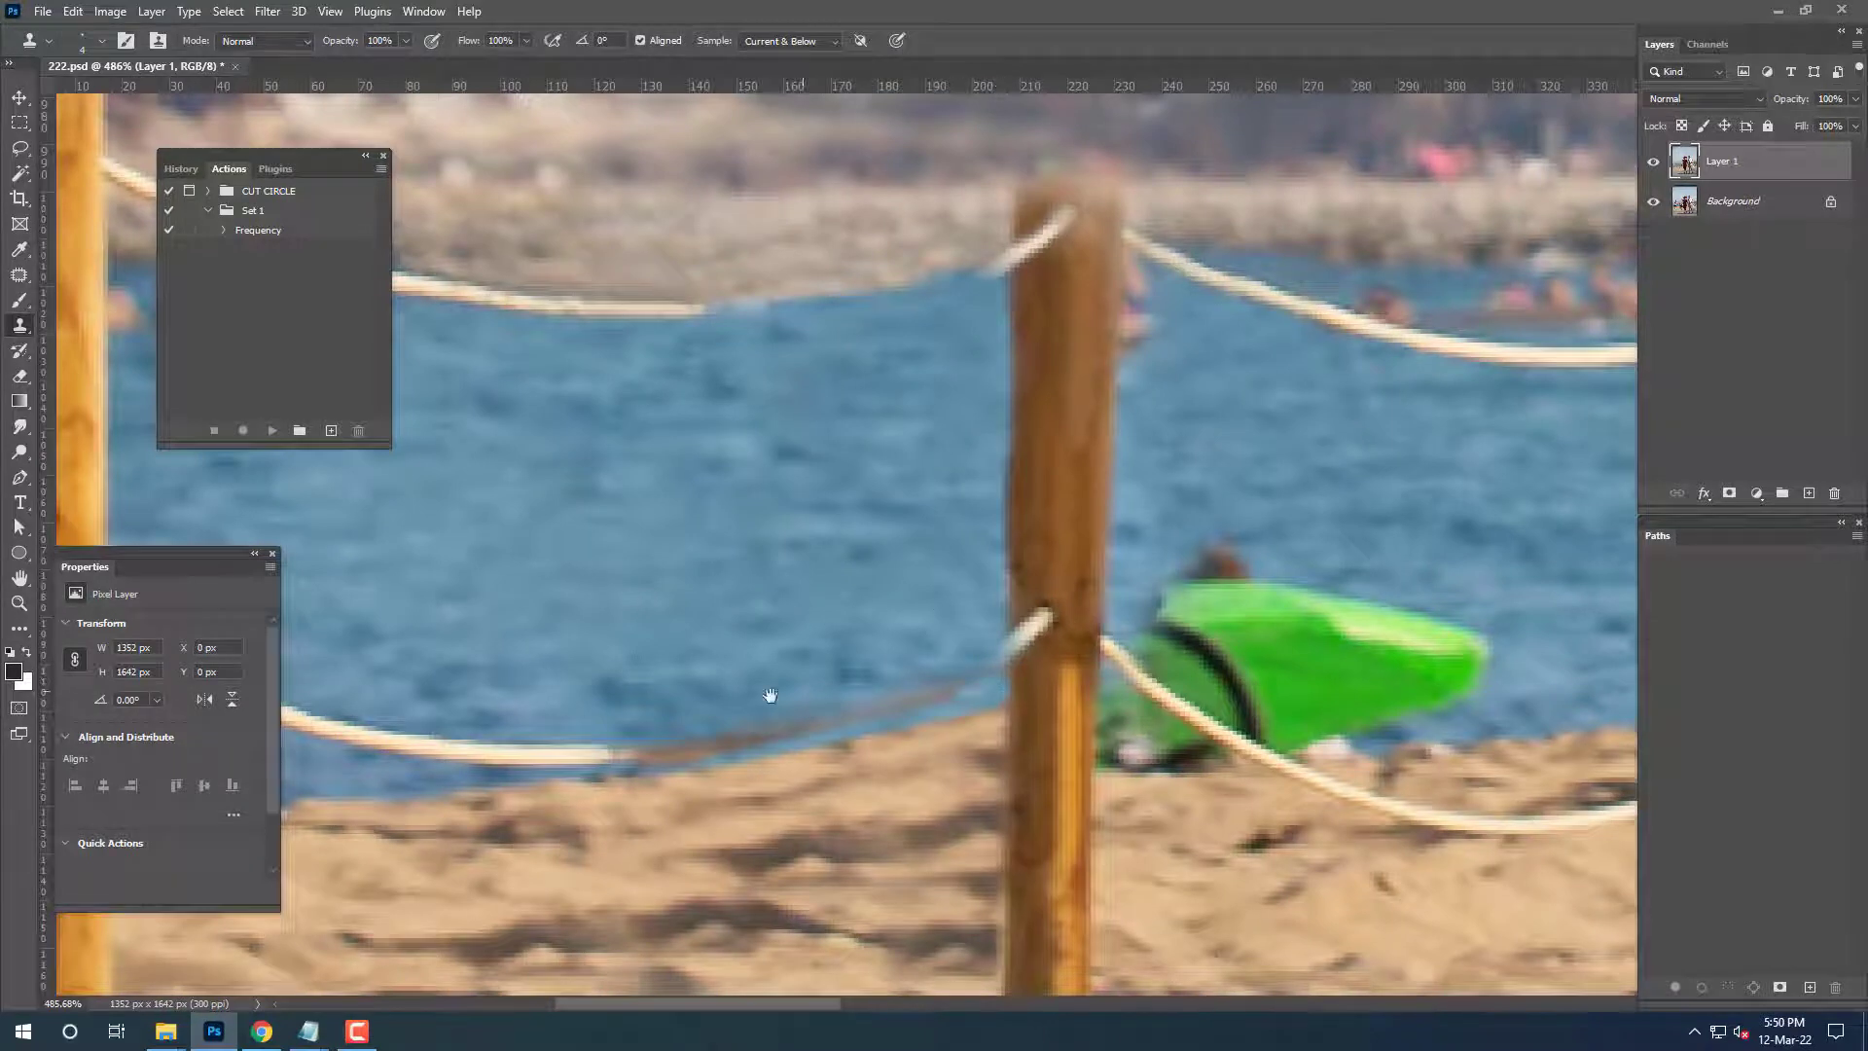
{"action": "left_click_drag", "start_coordinate": [769, 694], "coordinate": [907, 671]}
{"action": "scroll", "coordinate": [1209, 440], "scroll_direction": "up", "scroll_amount": 2}
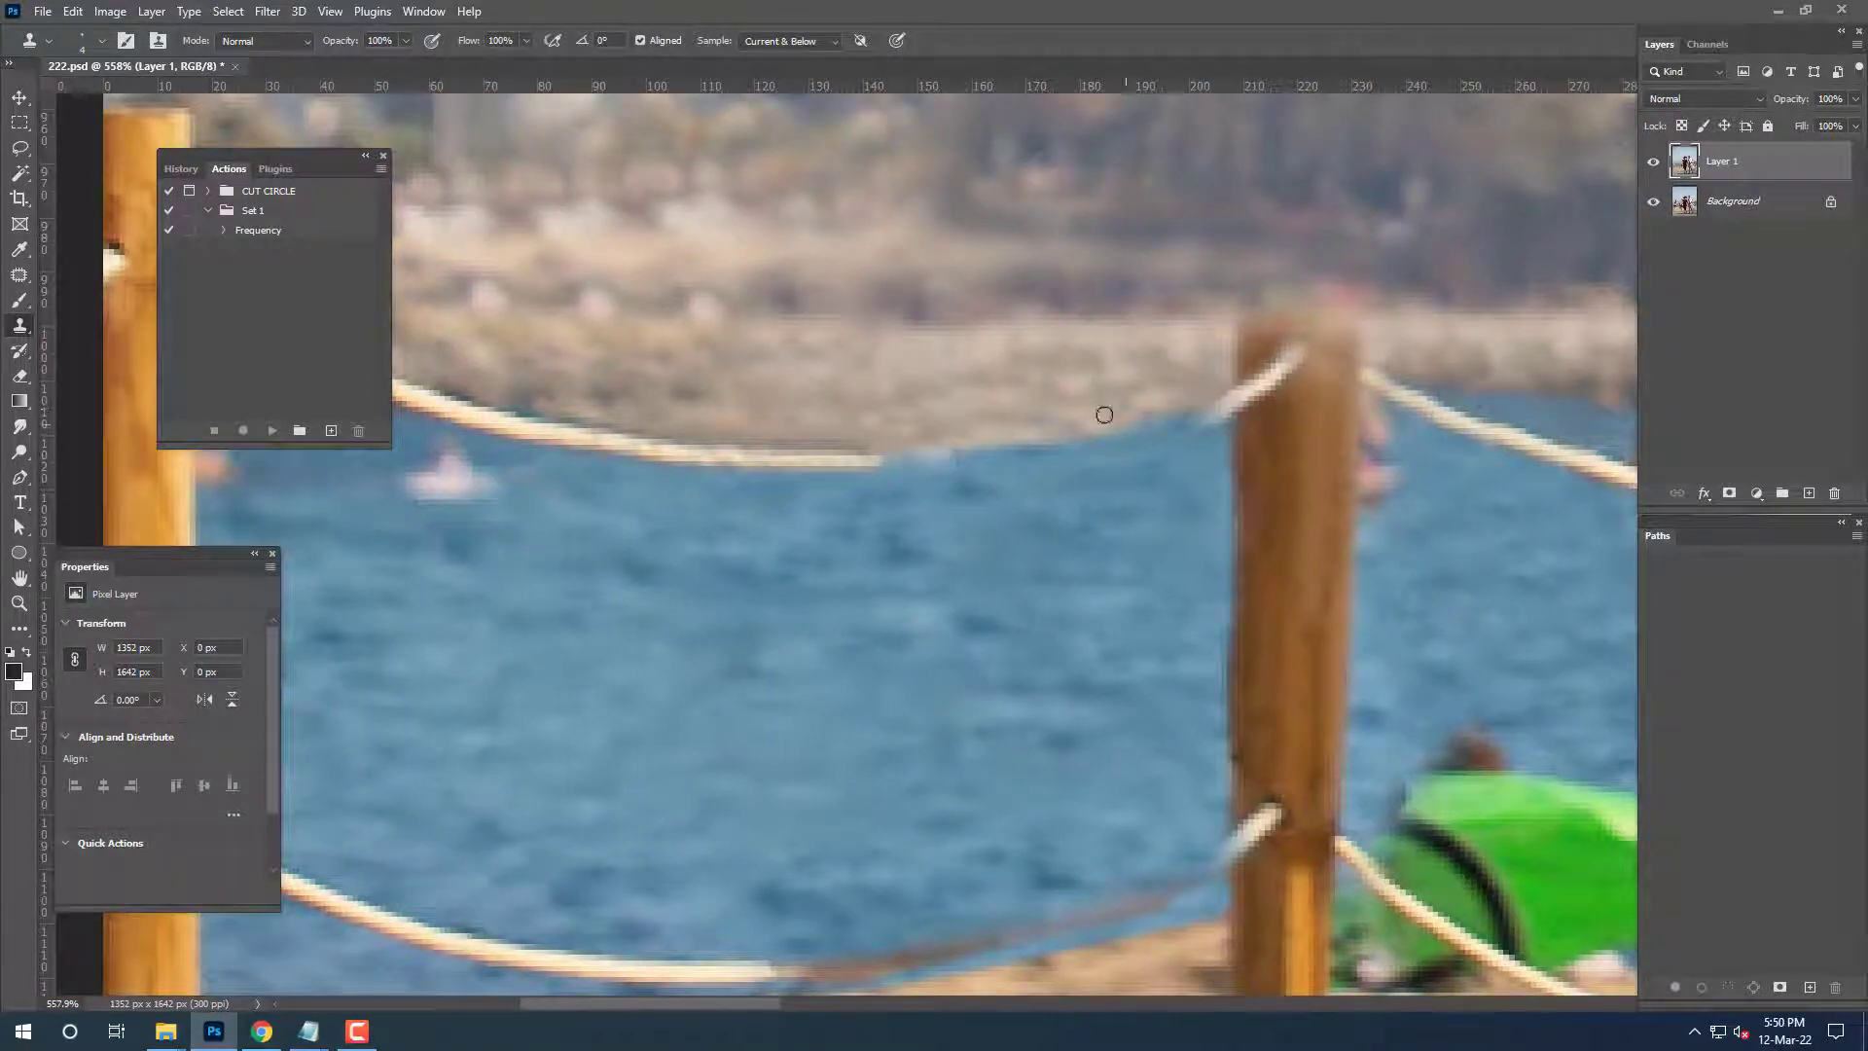
{"action": "mouse_move", "coordinate": [876, 460]}
{"action": "left_mouse_down"}
{"action": "mouse_move", "coordinate": [1198, 445]}
{"action": "mouse_move", "coordinate": [1007, 461]}
{"action": "left_mouse_up"}
{"action": "left_click_drag", "start_coordinate": [1263, 370], "coordinate": [1197, 414]}
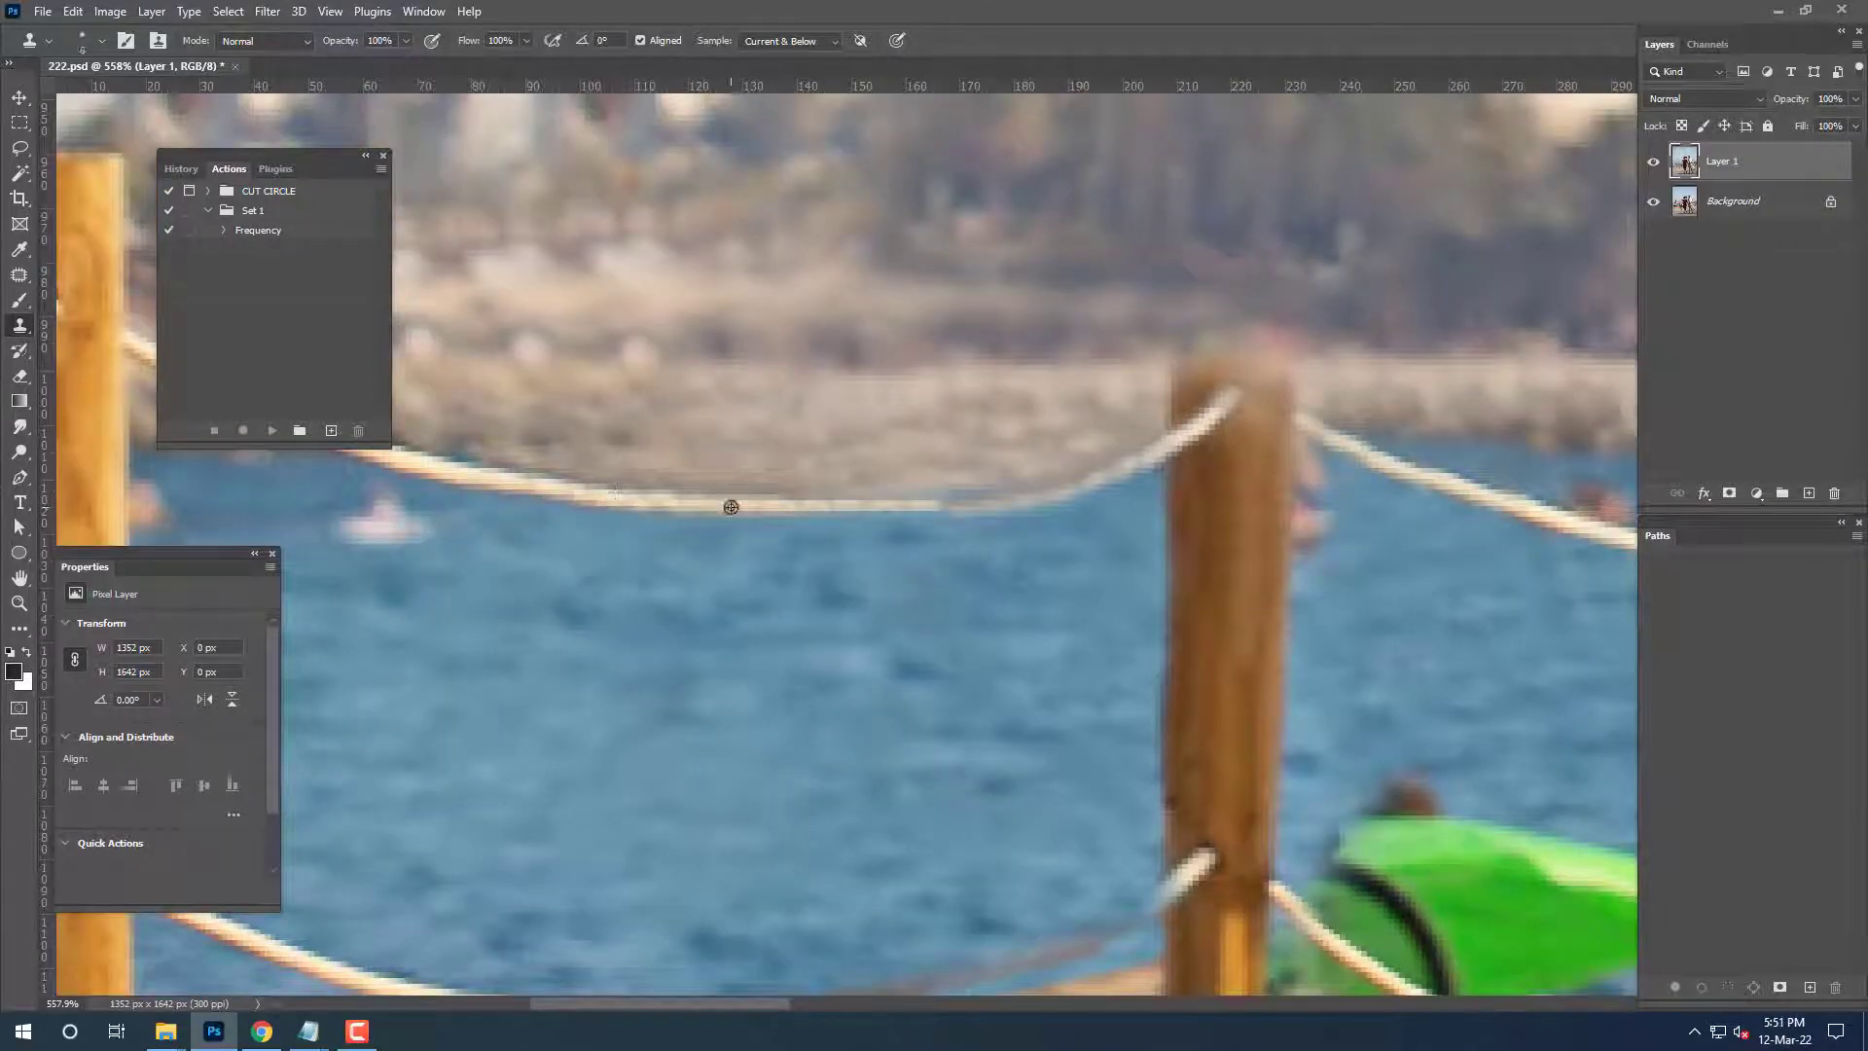
{"action": "left_click_drag", "start_coordinate": [918, 504], "coordinate": [940, 511]}
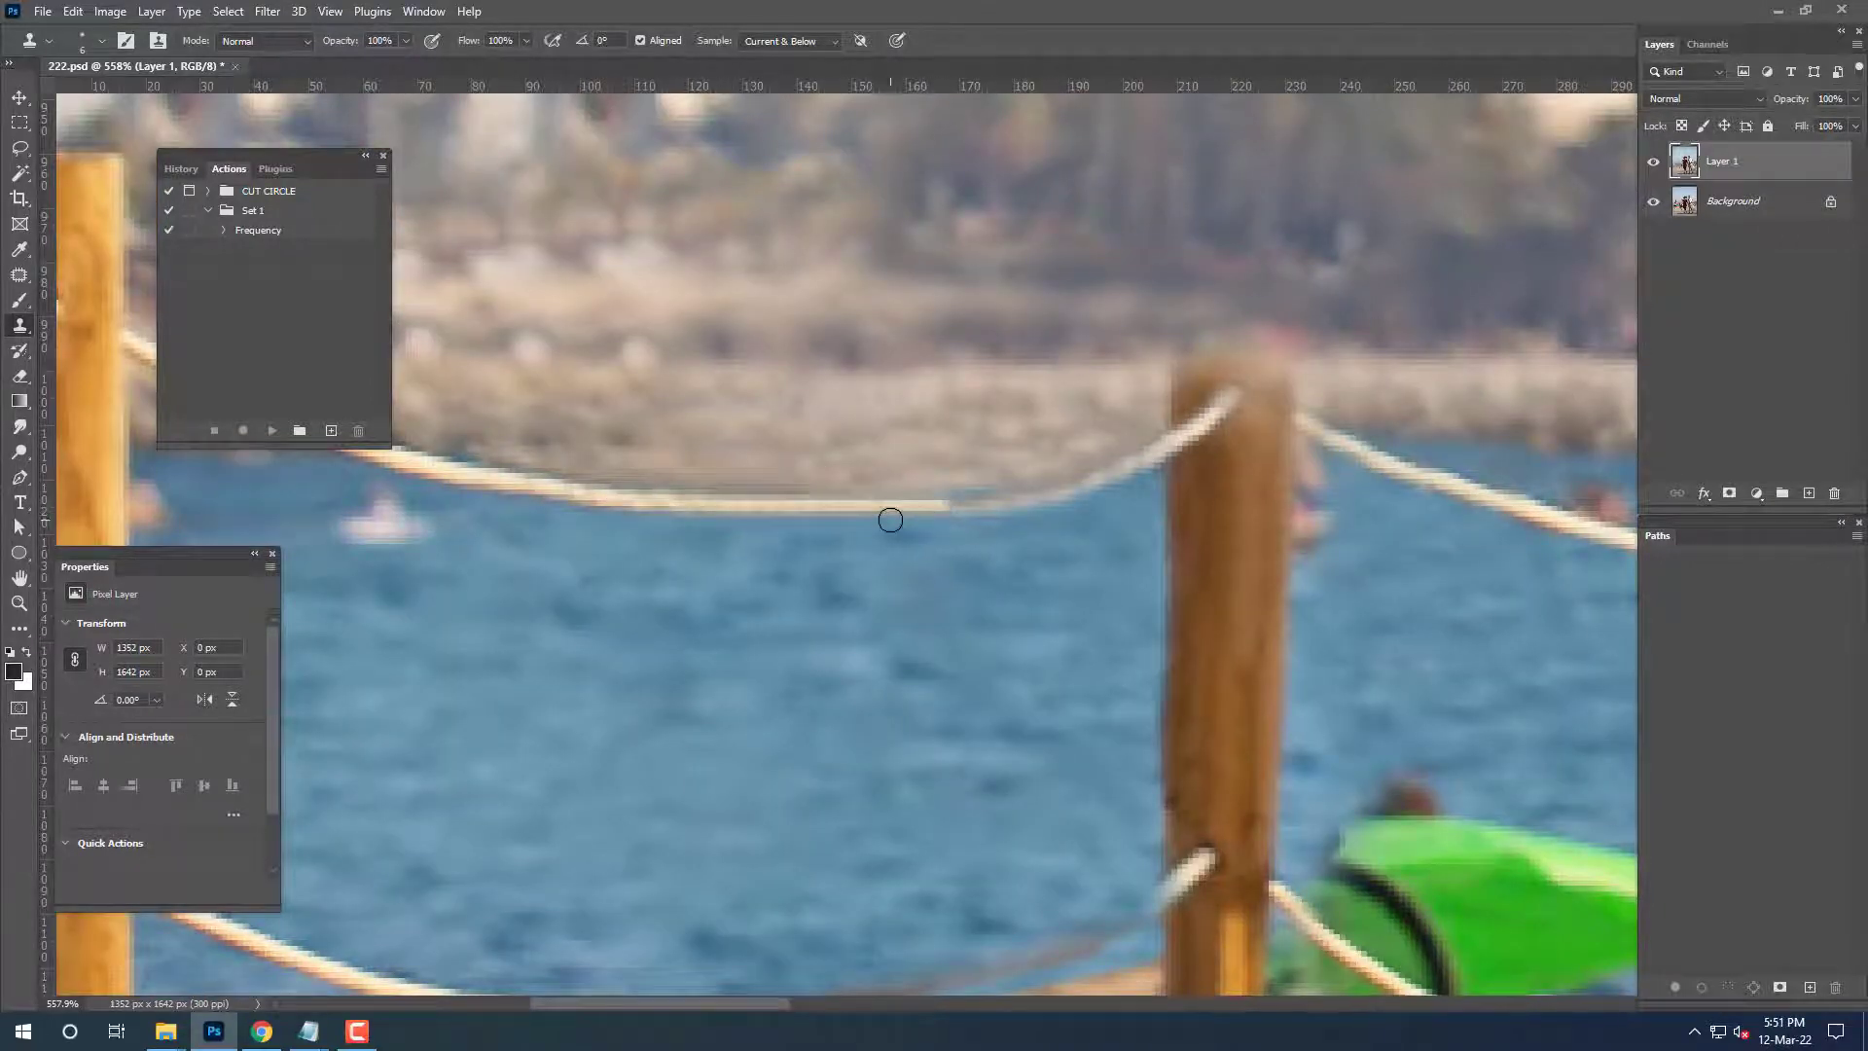
With a smaller brush, repaint the rope's lower edge and its curve toward the post.
{"action": "scroll", "coordinate": [891, 519], "scroll_direction": "up", "scroll_amount": 3}
{"action": "key", "text": "bracketleft"}
{"action": "key", "text": "bracketleft"}
{"action": "key", "text": "bracketleft"}
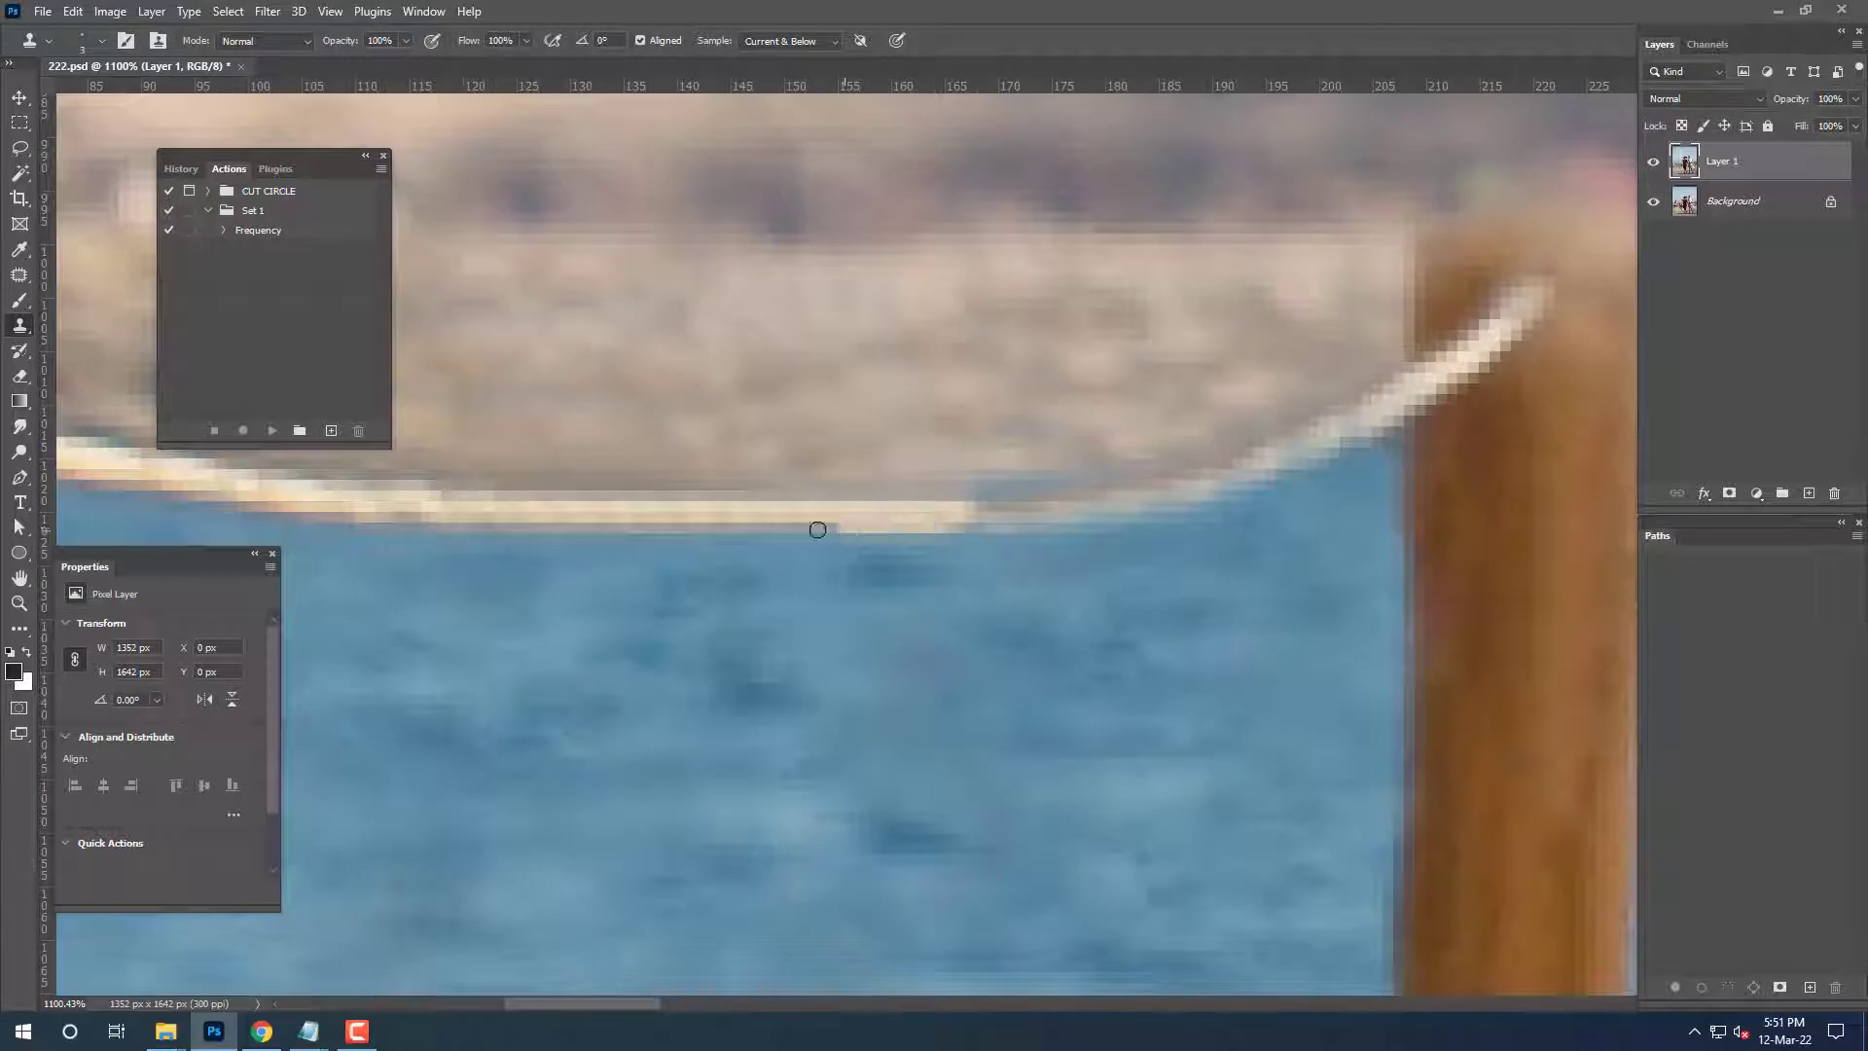
{"action": "key", "text": "bracketleft"}
{"action": "left_click_drag", "start_coordinate": [947, 509], "coordinate": [1197, 491]}
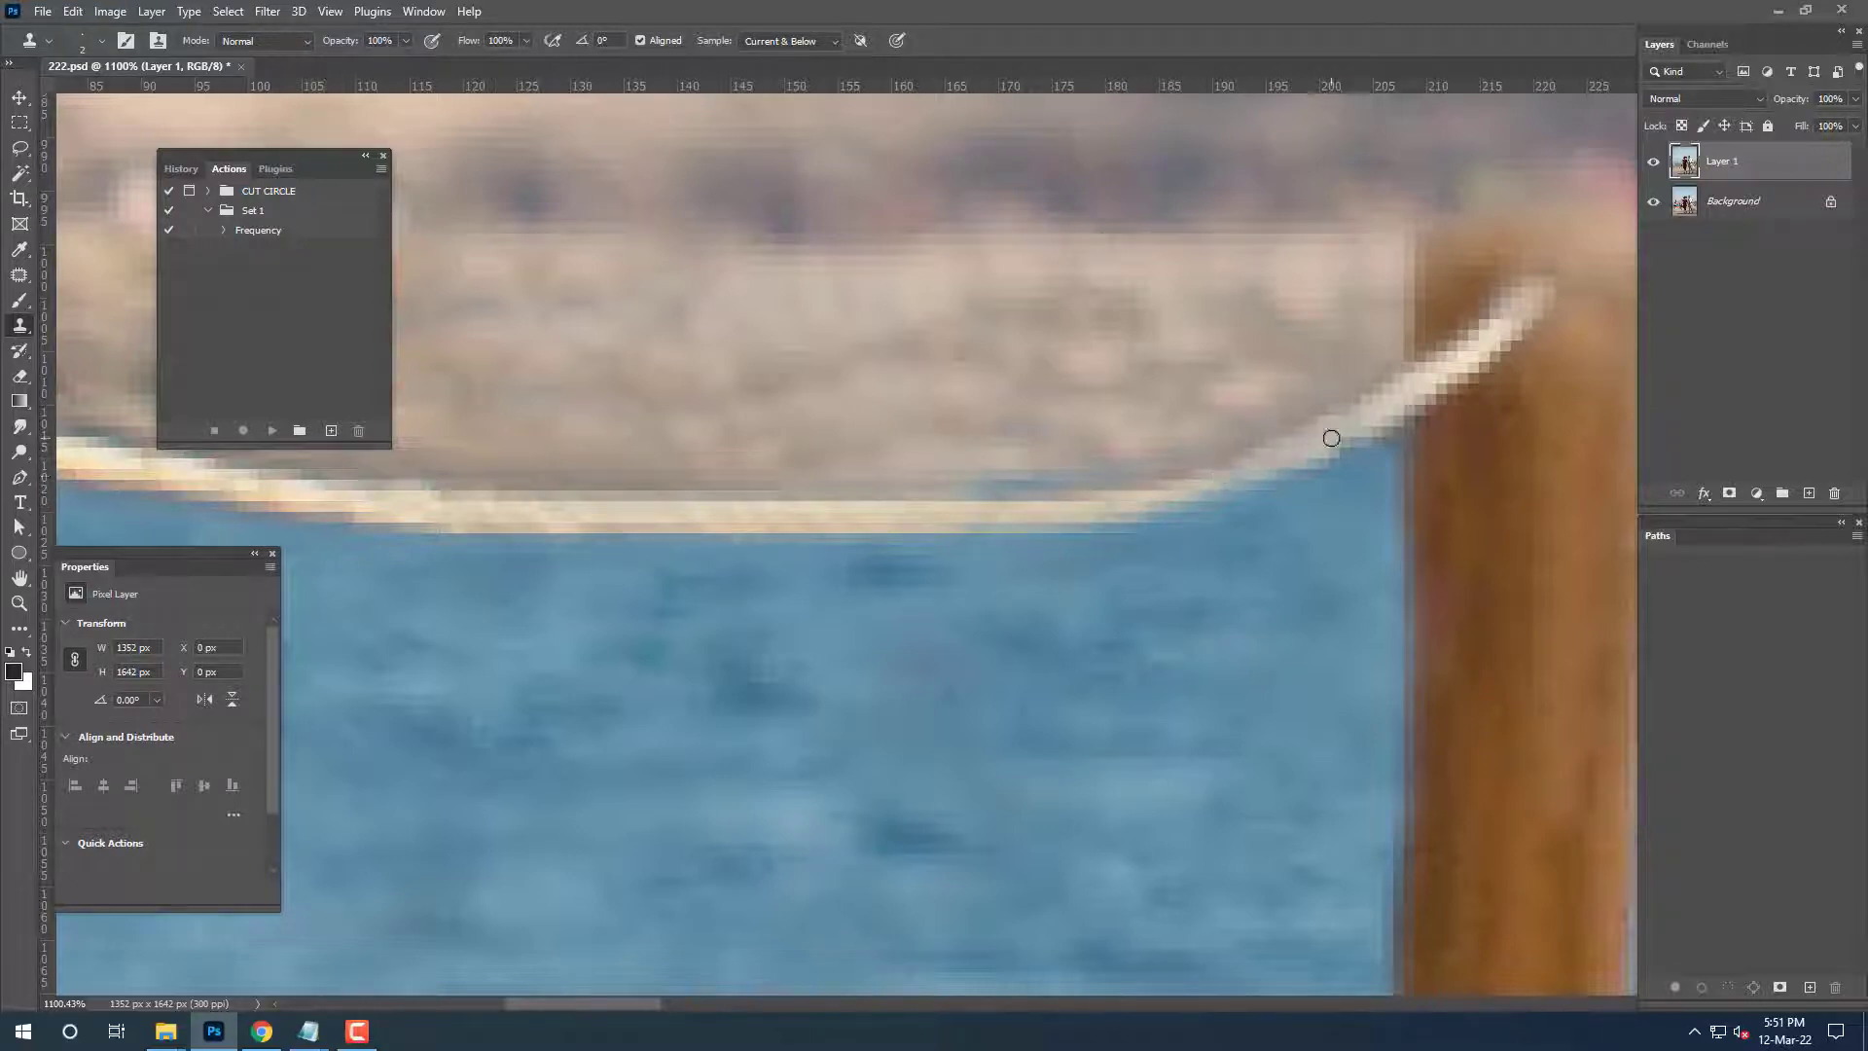
{"action": "mouse_move", "coordinate": [1331, 437]}
{"action": "left_mouse_down"}
{"action": "mouse_move", "coordinate": [1176, 496]}
{"action": "mouse_move", "coordinate": [1281, 456]}
{"action": "left_mouse_up"}
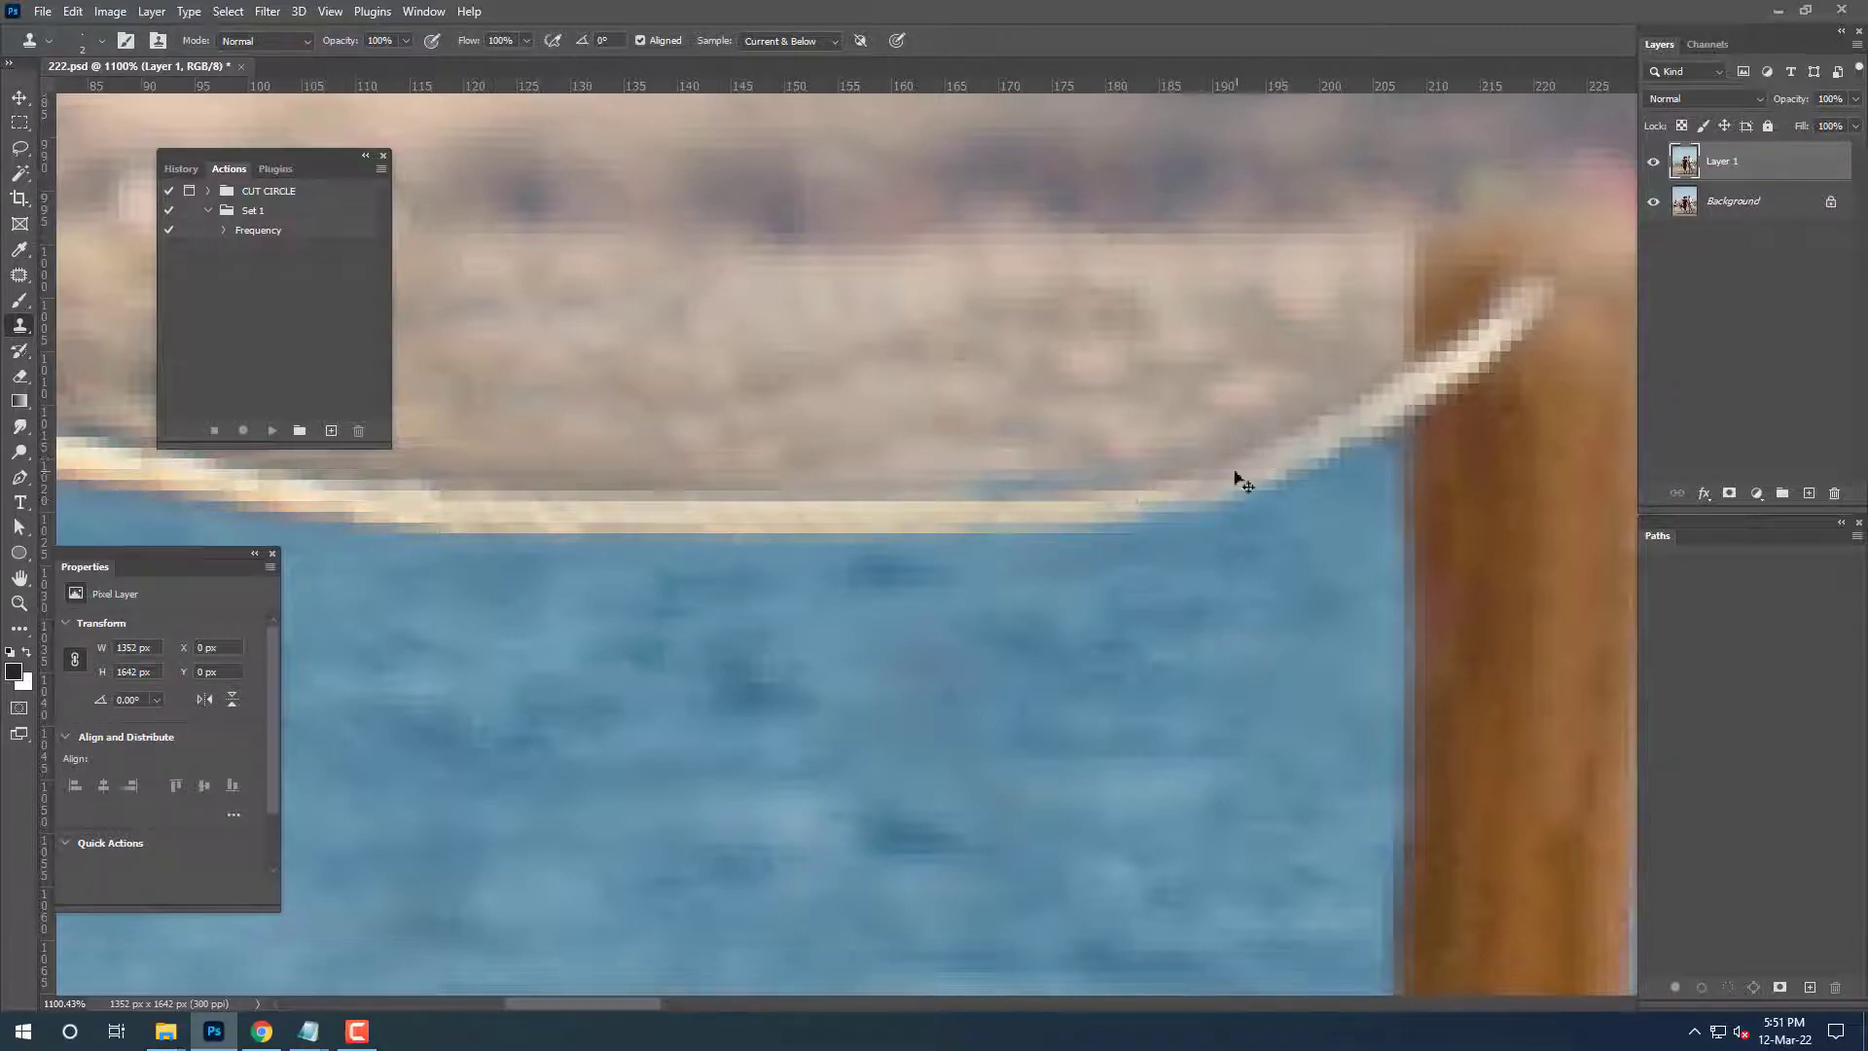
Extend the lower rope rightward toward the post.
{"action": "scroll", "coordinate": [1251, 568], "scroll_direction": "left", "scroll_amount": 3}
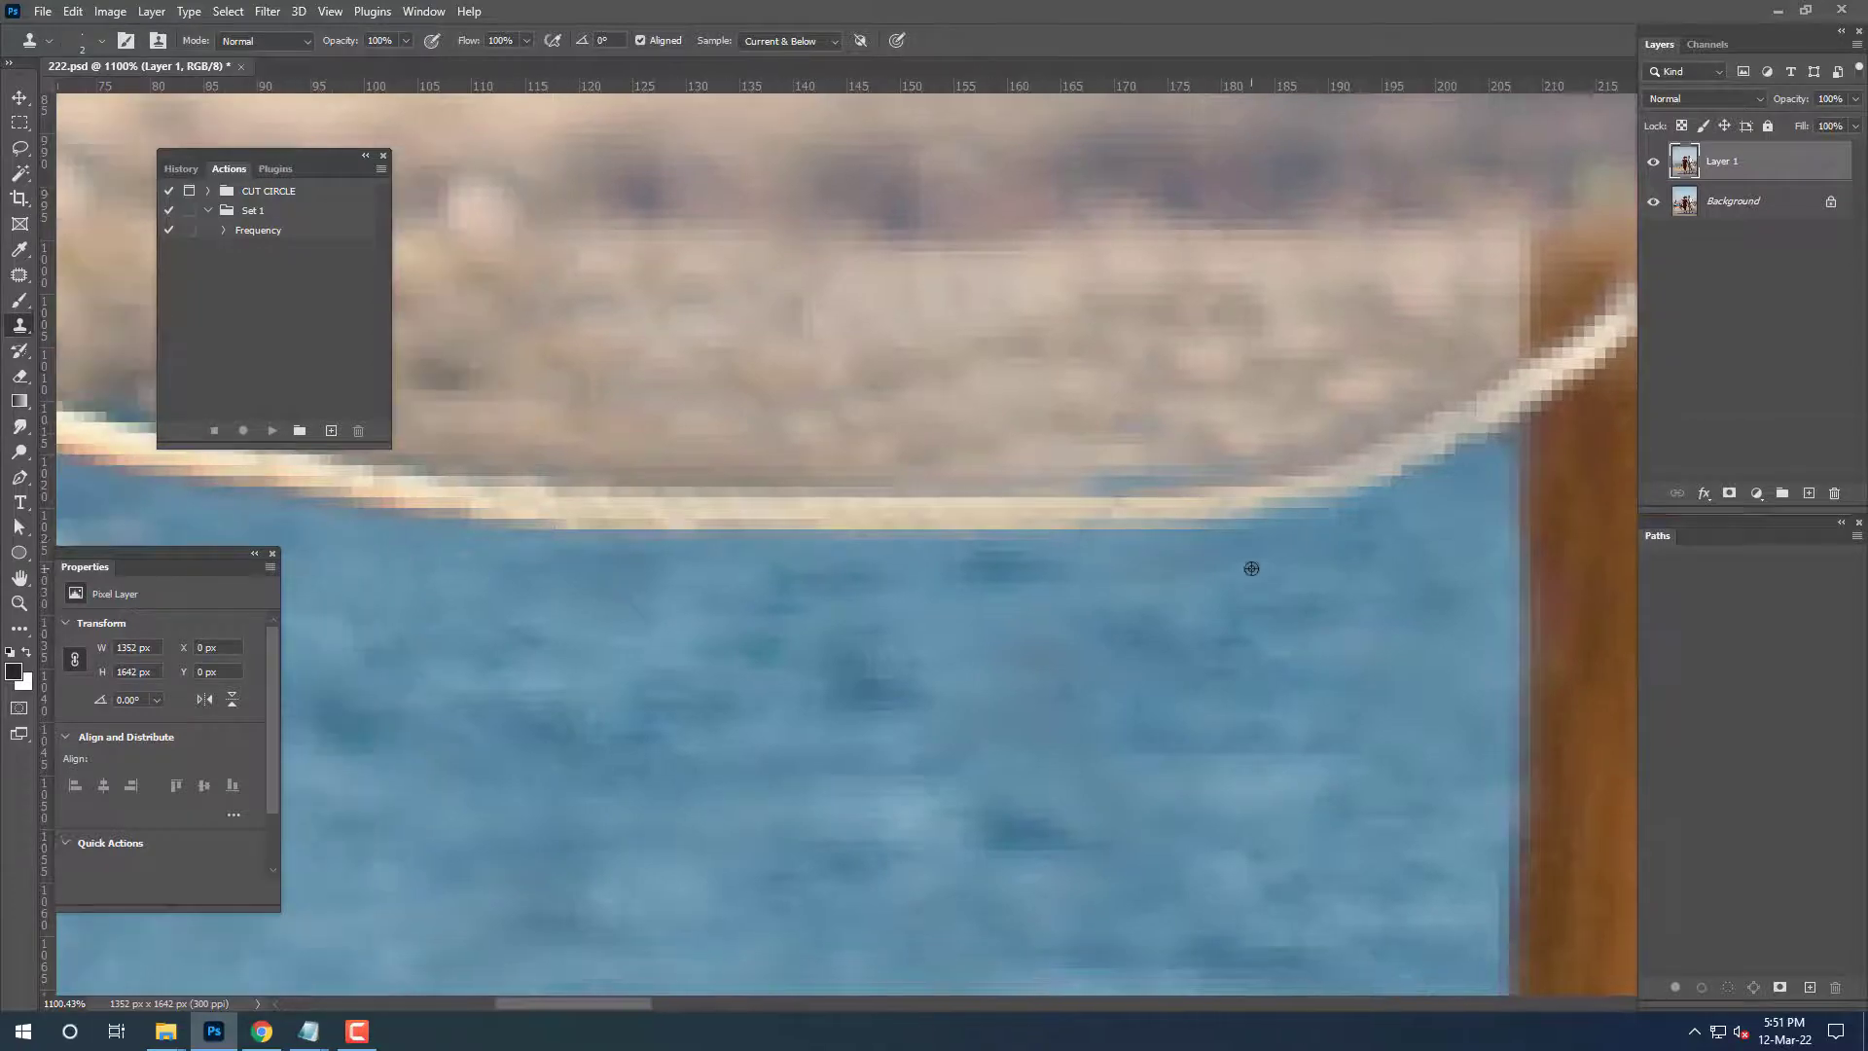
{"action": "scroll", "coordinate": [827, 564], "scroll_direction": "down", "scroll_amount": 1}
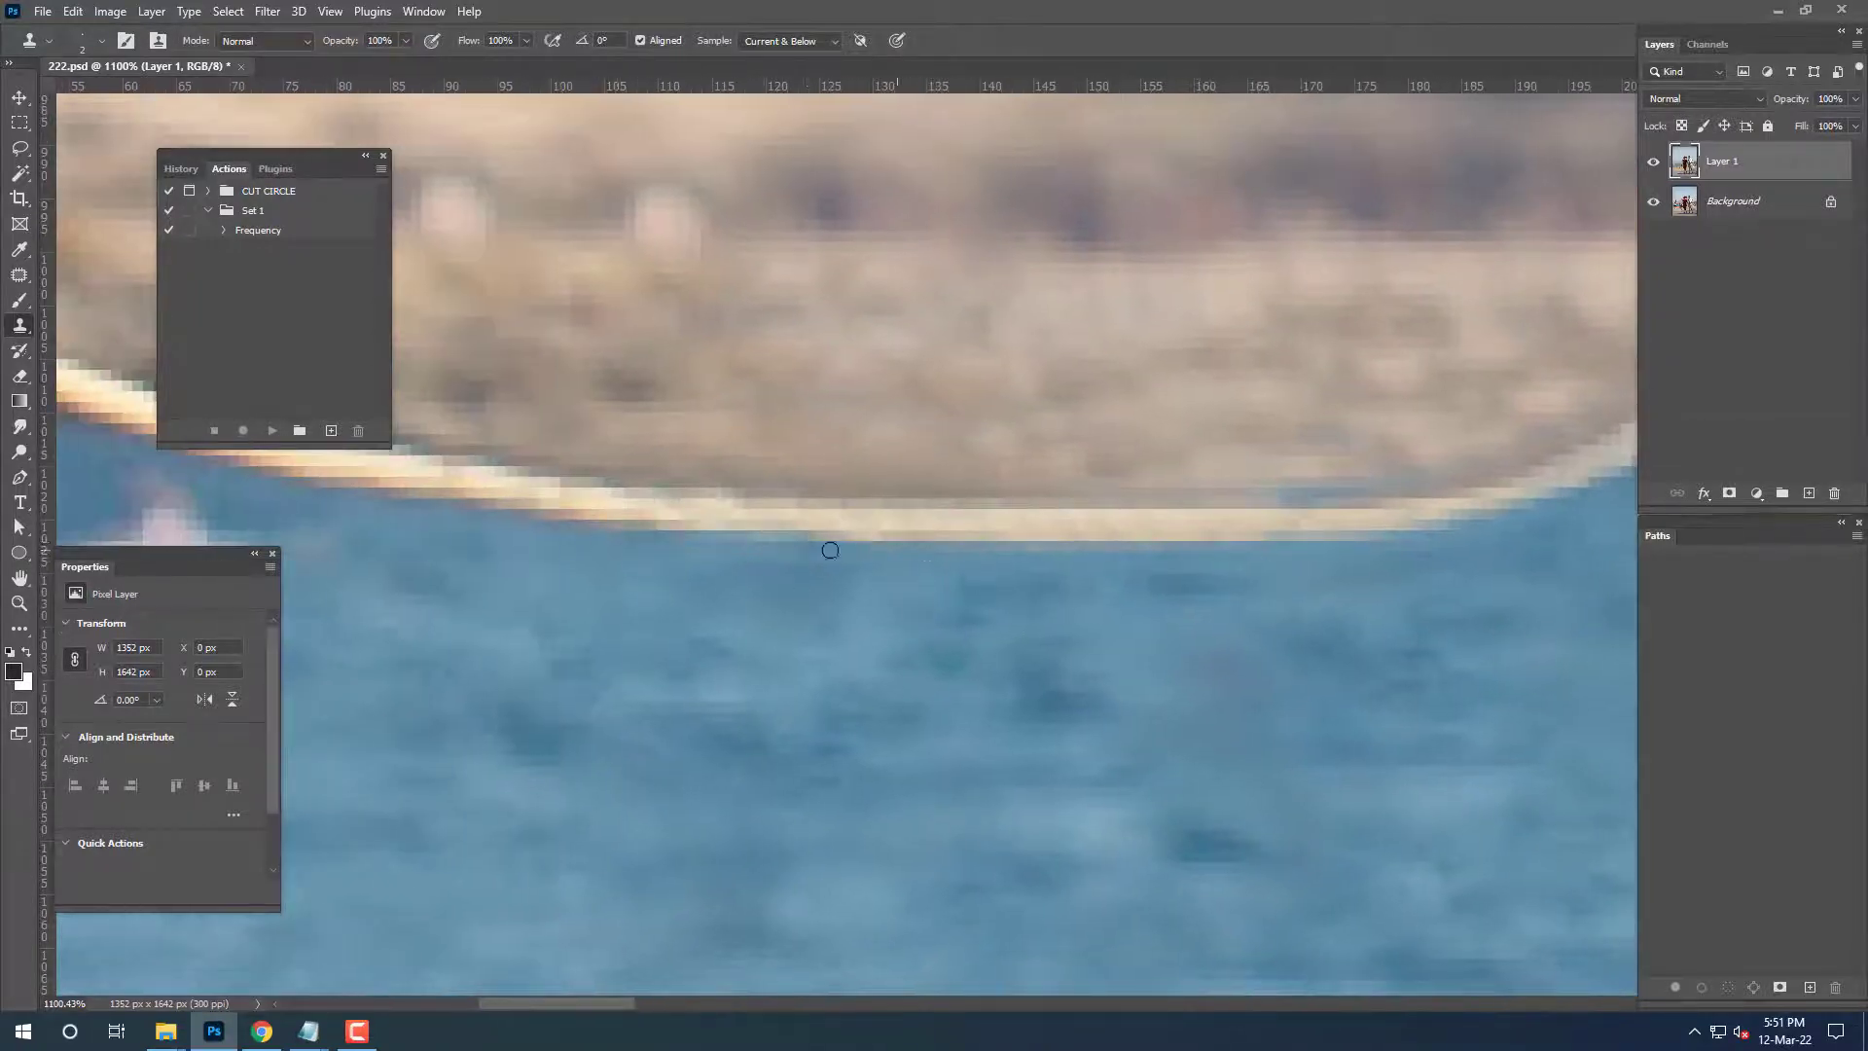
{"action": "scroll", "coordinate": [973, 535], "scroll_direction": "down", "scroll_amount": 5}
{"action": "scroll", "coordinate": [1127, 520], "scroll_direction": "up", "scroll_amount": 5}
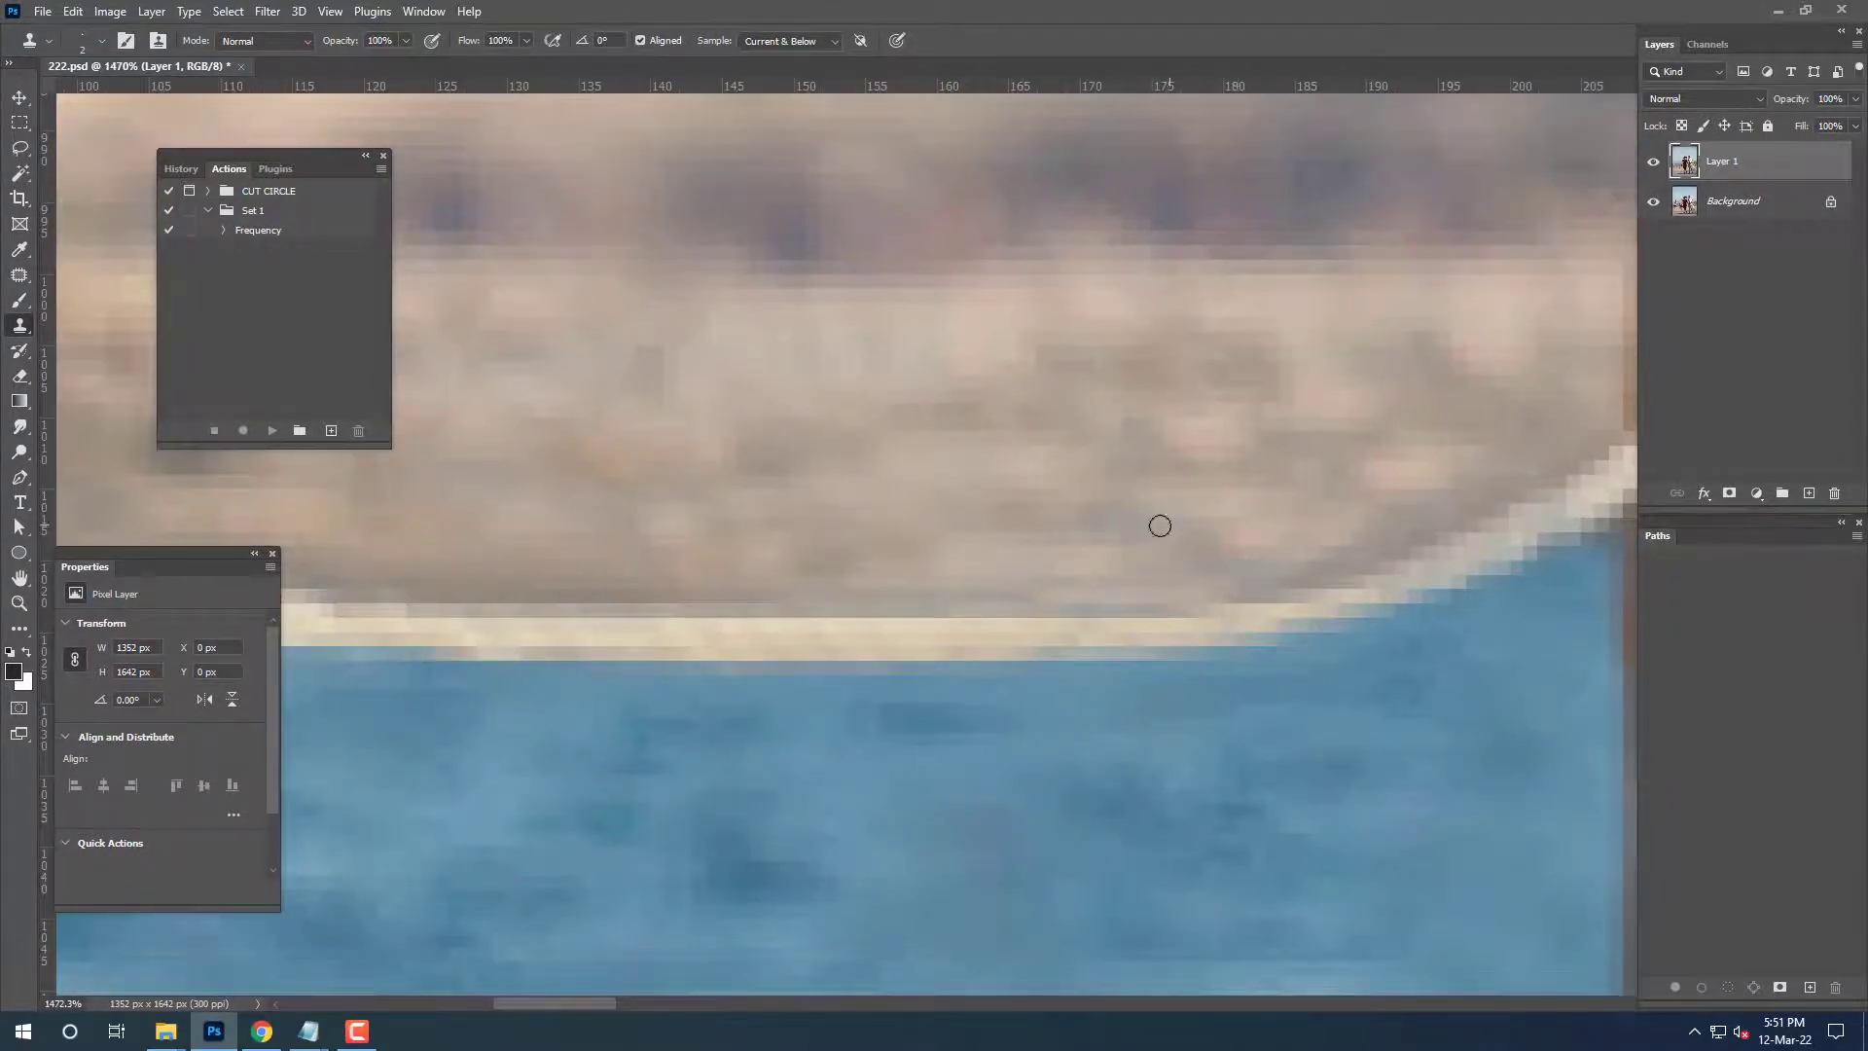
{"action": "scroll", "coordinate": [1047, 526], "scroll_direction": "down", "scroll_amount": 2}
{"action": "scroll", "coordinate": [1048, 526], "scroll_direction": "down", "scroll_amount": 3}
{"action": "scroll", "coordinate": [1128, 671], "scroll_direction": "up", "scroll_amount": 3}
{"action": "scroll", "coordinate": [841, 675], "scroll_direction": "up", "scroll_amount": 1}
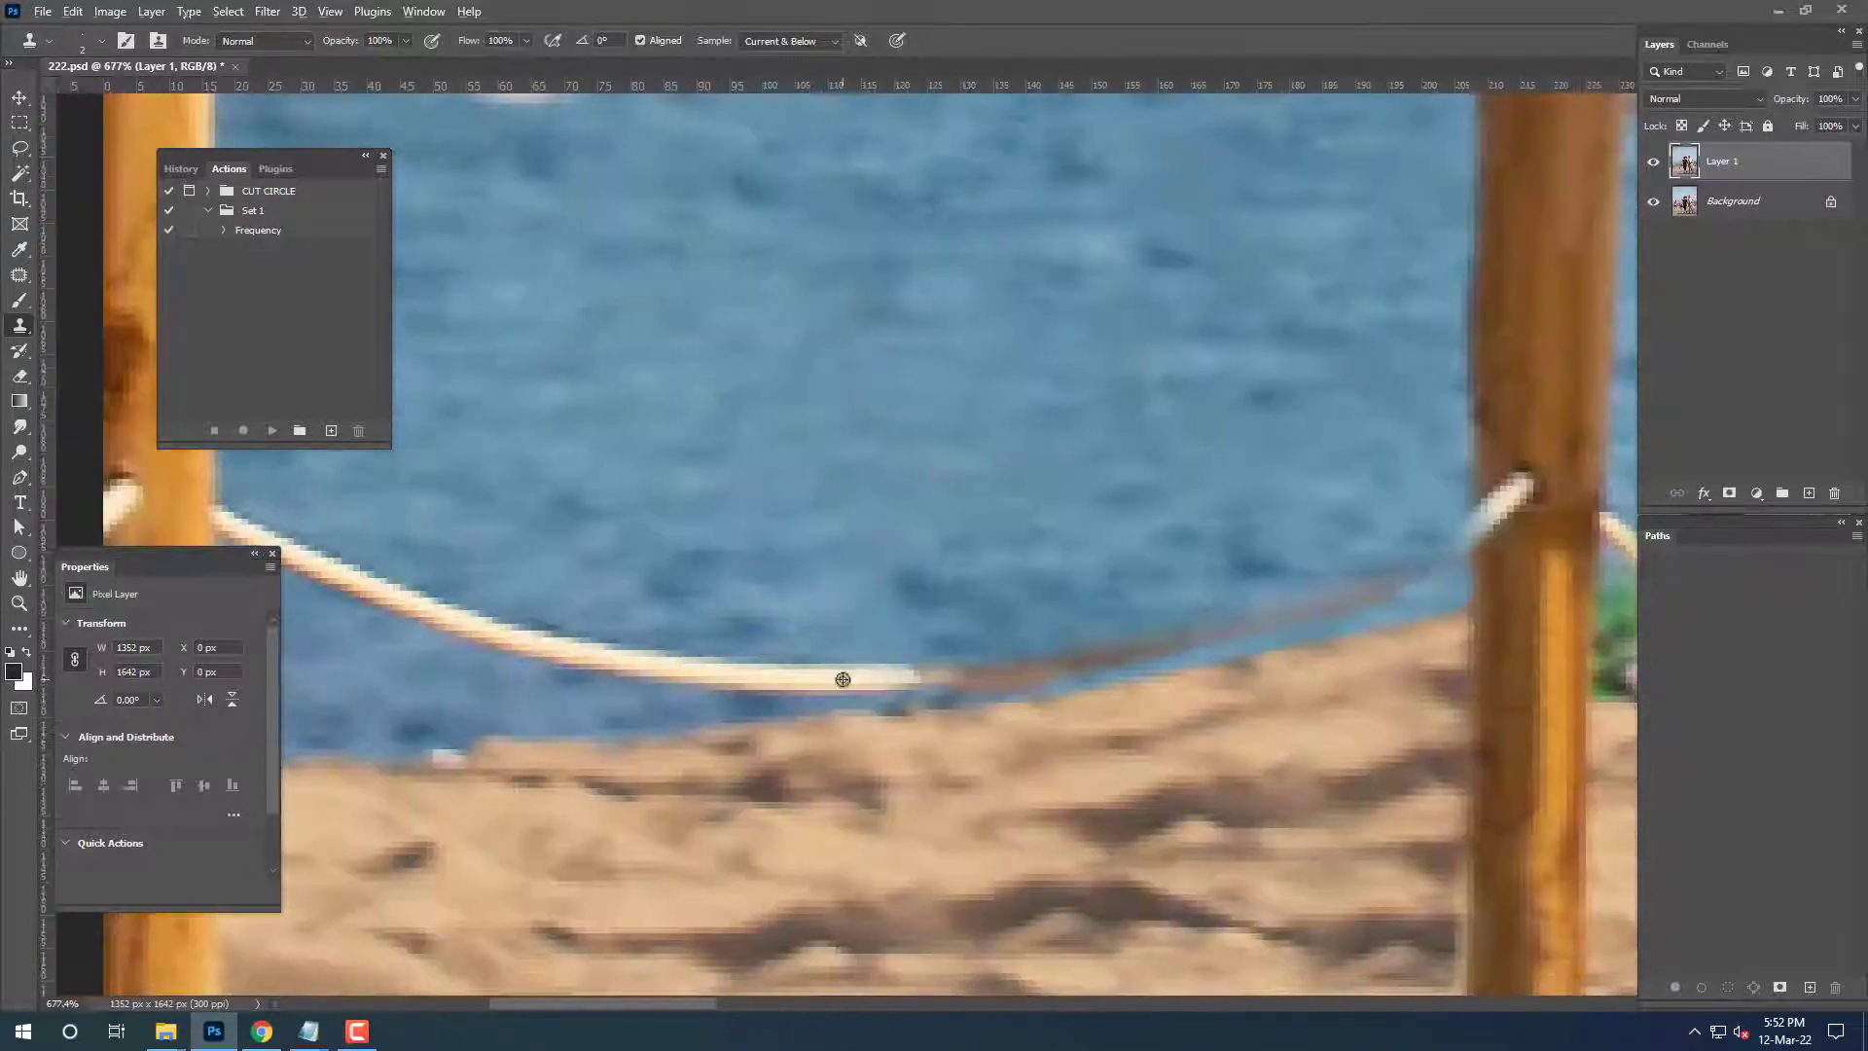
{"action": "left_click_drag", "start_coordinate": [841, 675], "coordinate": [1056, 670]}
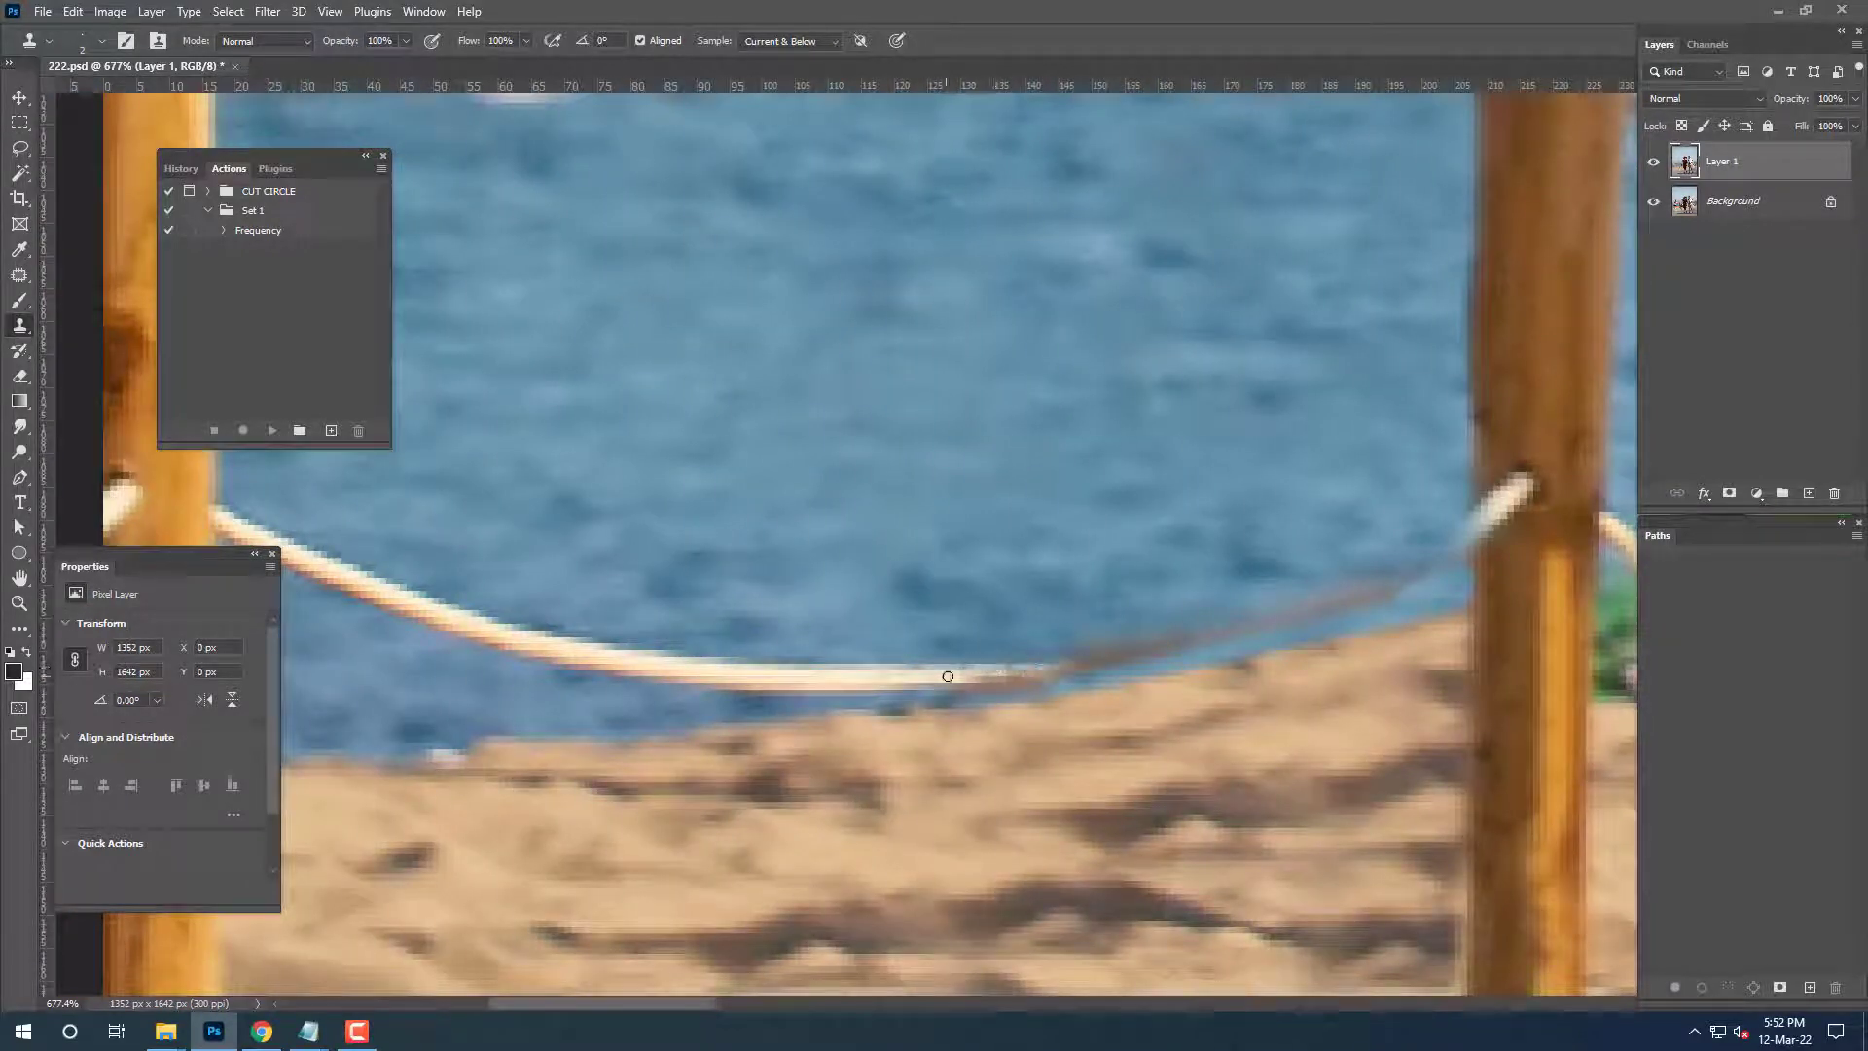
{"action": "scroll", "coordinate": [1059, 670], "scroll_direction": "down", "scroll_amount": 1}
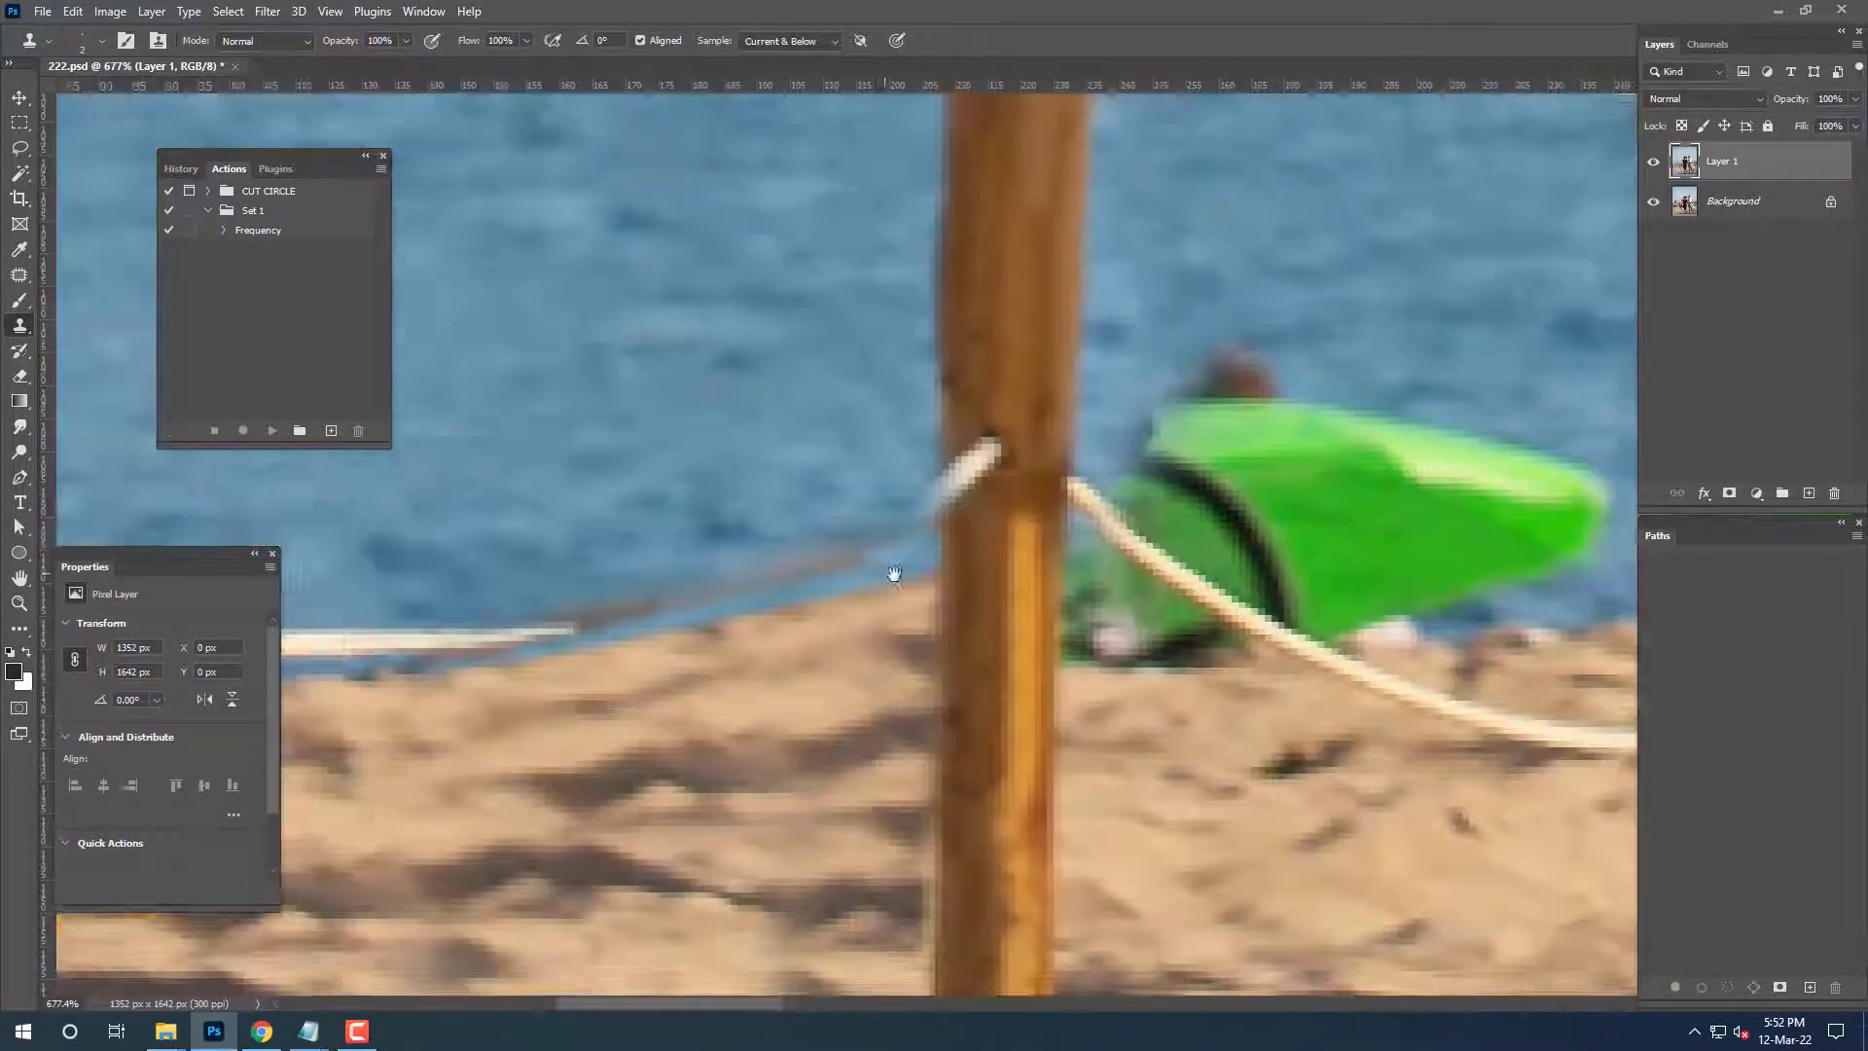
{"action": "scroll", "coordinate": [1037, 482], "scroll_direction": "up", "scroll_amount": 3}
Rebuild the rope running down-left from the post, smoothing its edges.
{"action": "left_click_drag", "start_coordinate": [1021, 491], "coordinate": [839, 618]}
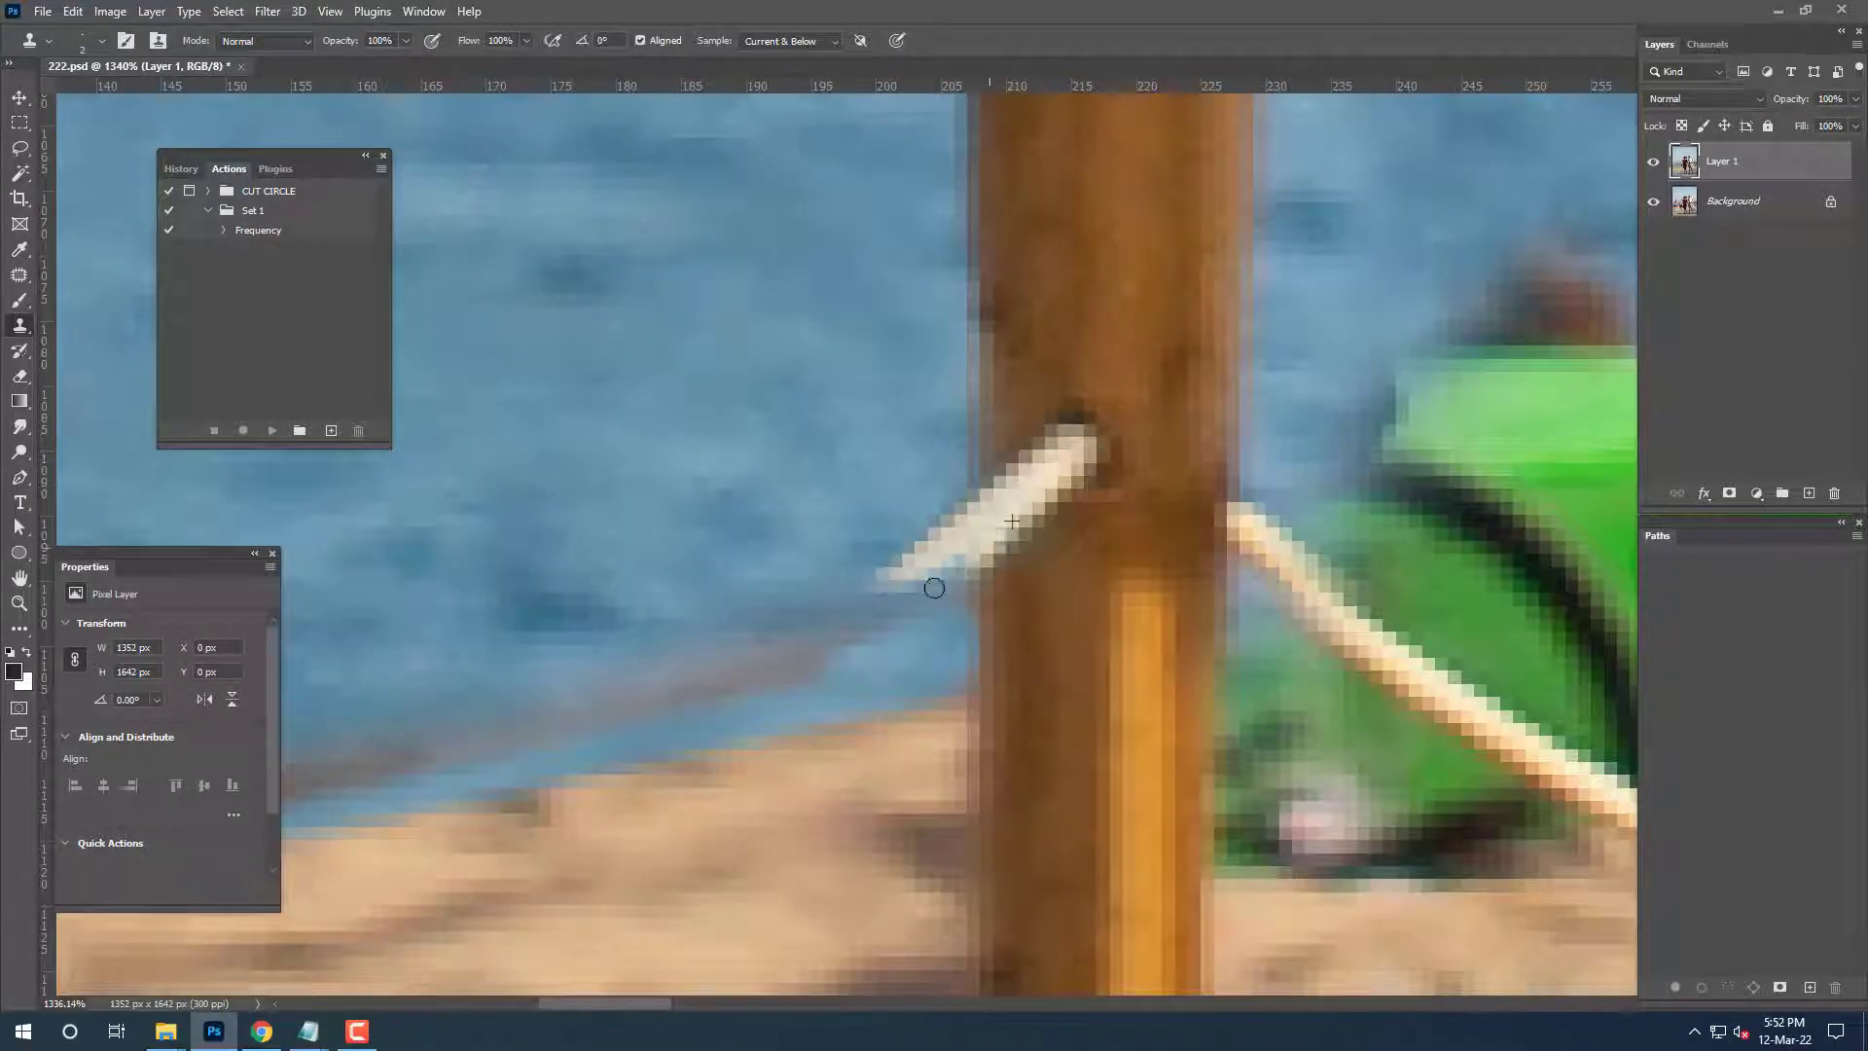
{"action": "left_click_drag", "start_coordinate": [987, 514], "coordinate": [808, 627]}
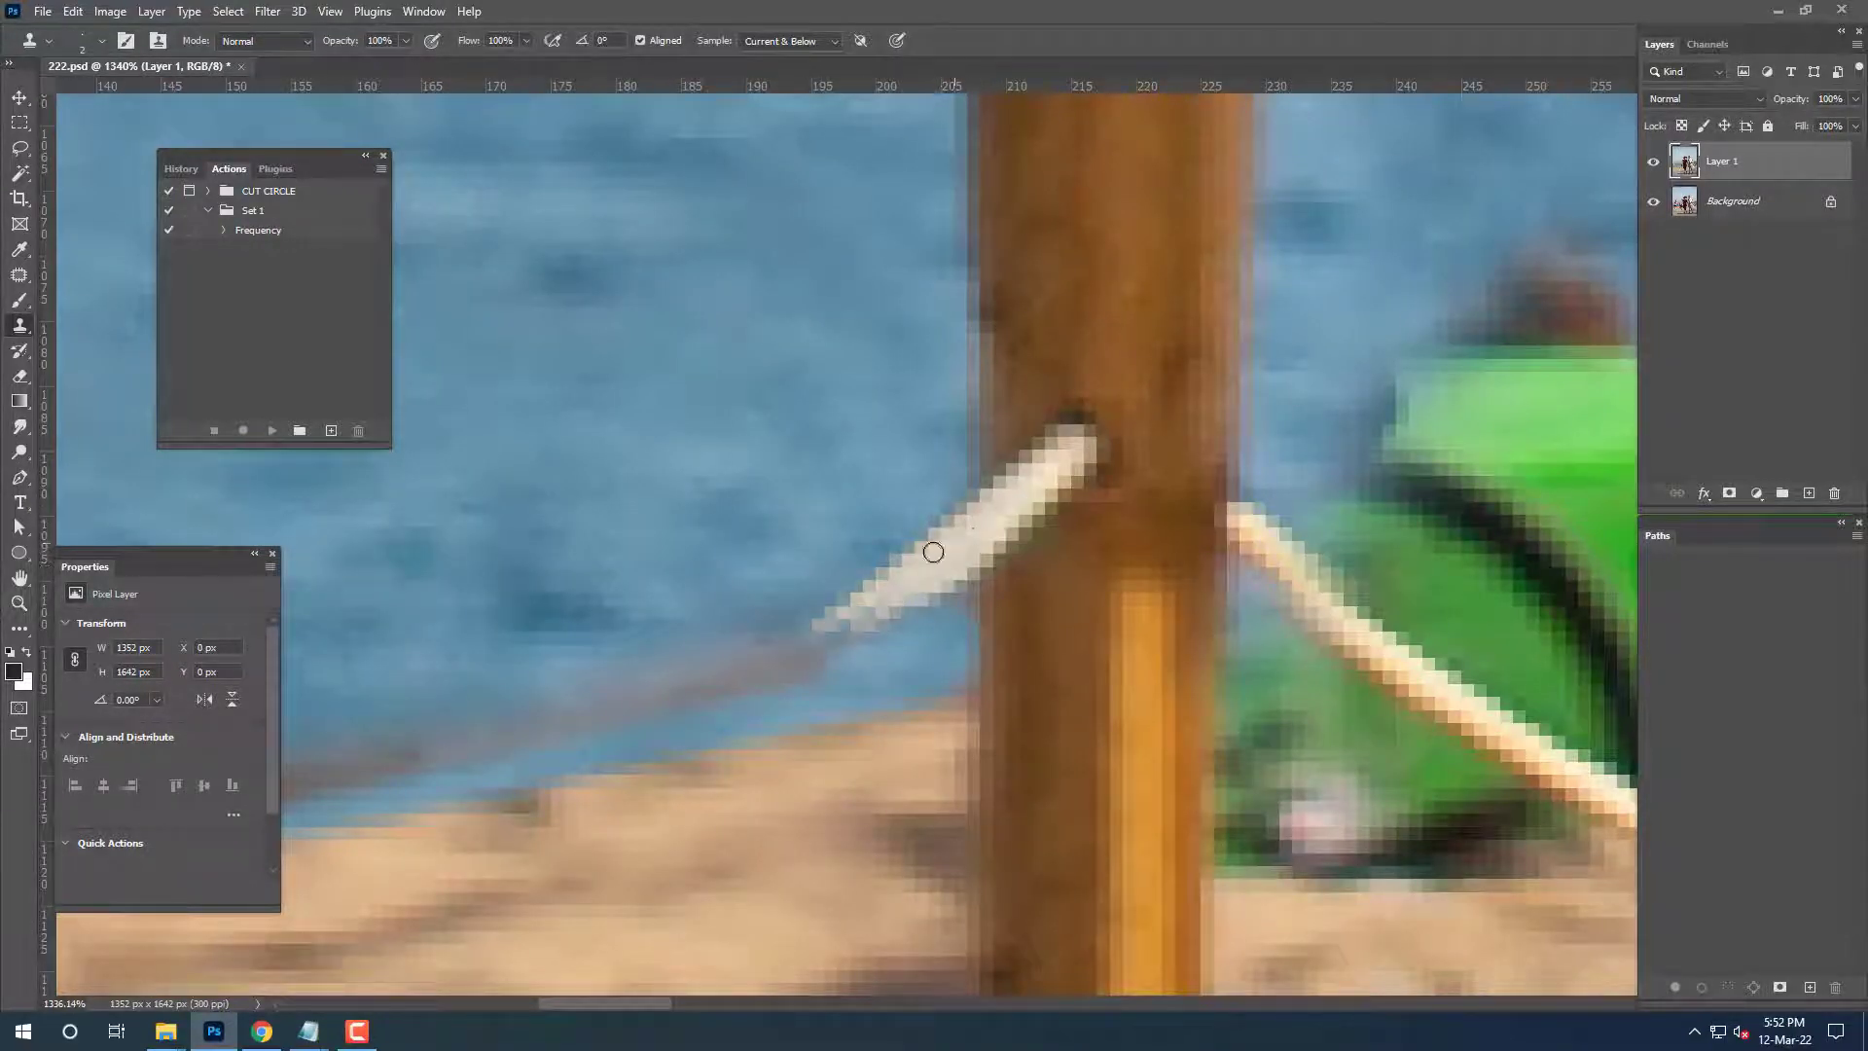
{"action": "left_click_drag", "start_coordinate": [907, 552], "coordinate": [742, 633]}
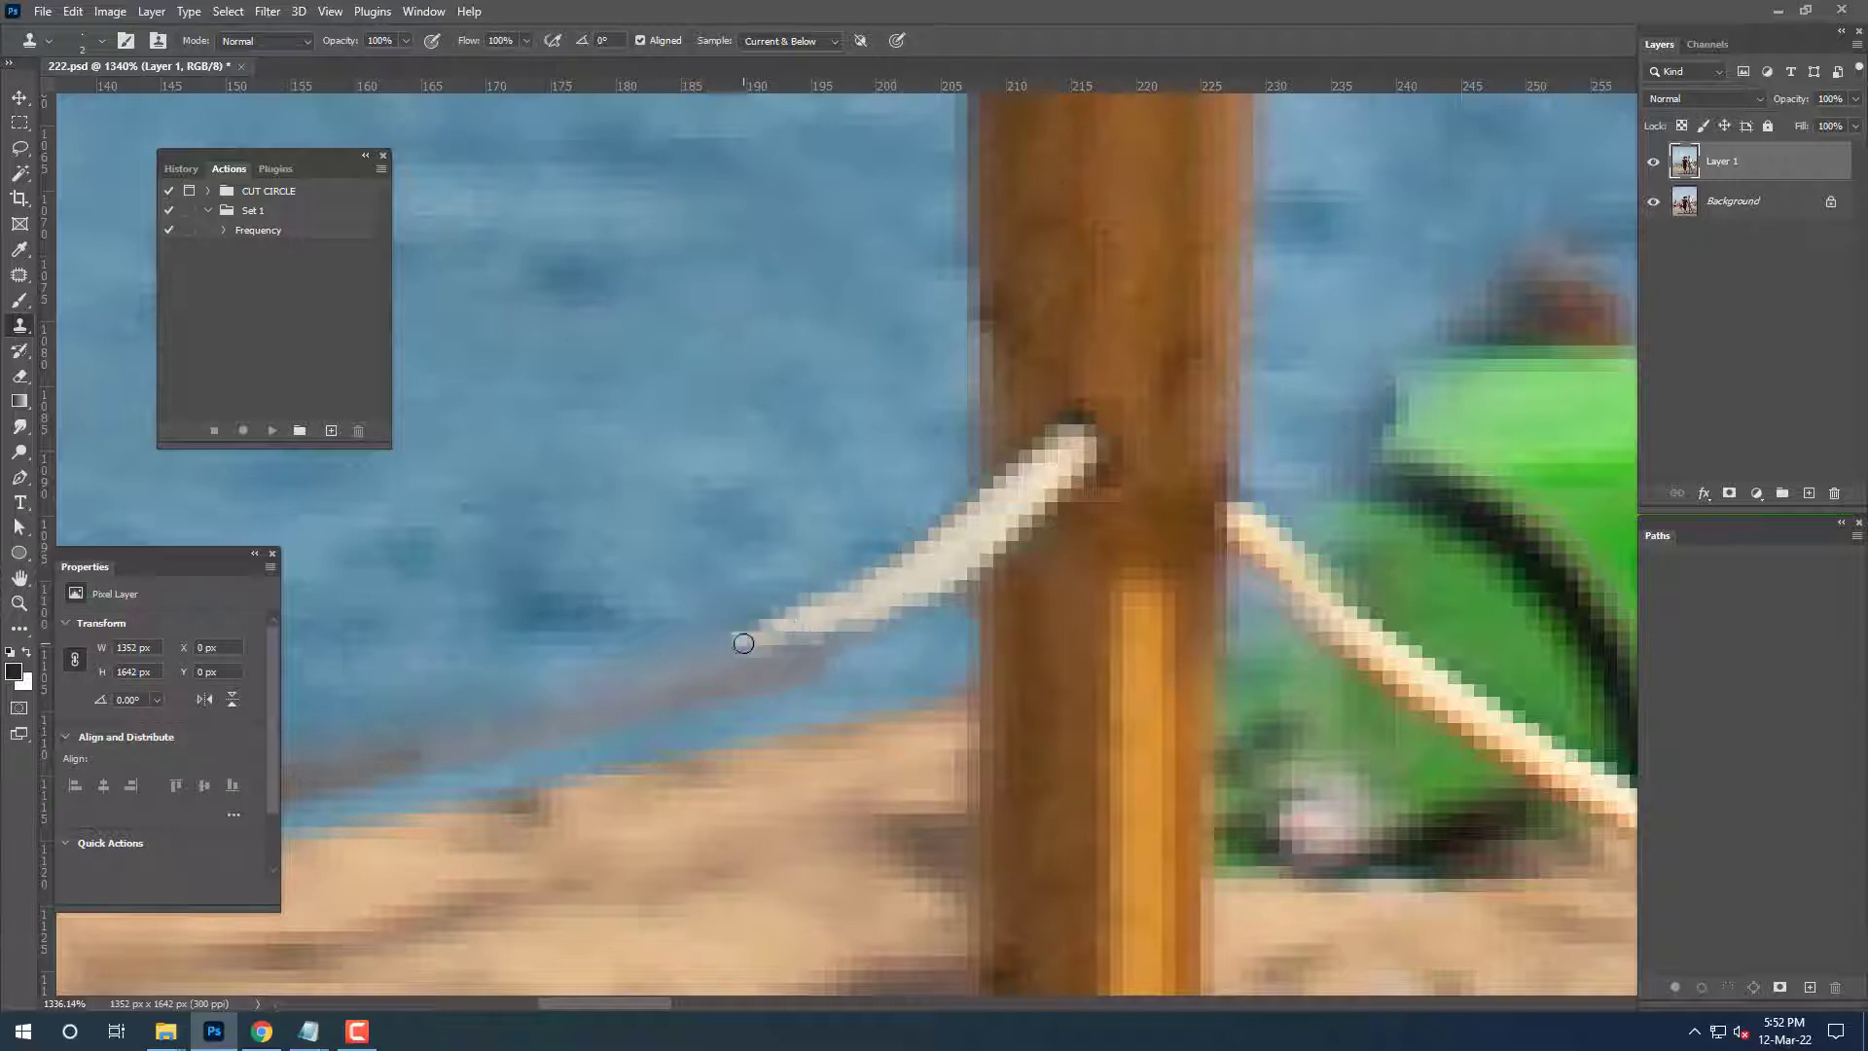
{"action": "left_click_drag", "start_coordinate": [925, 563], "coordinate": [779, 650]}
{"action": "scroll", "coordinate": [971, 558], "scroll_direction": "left", "scroll_amount": 1}
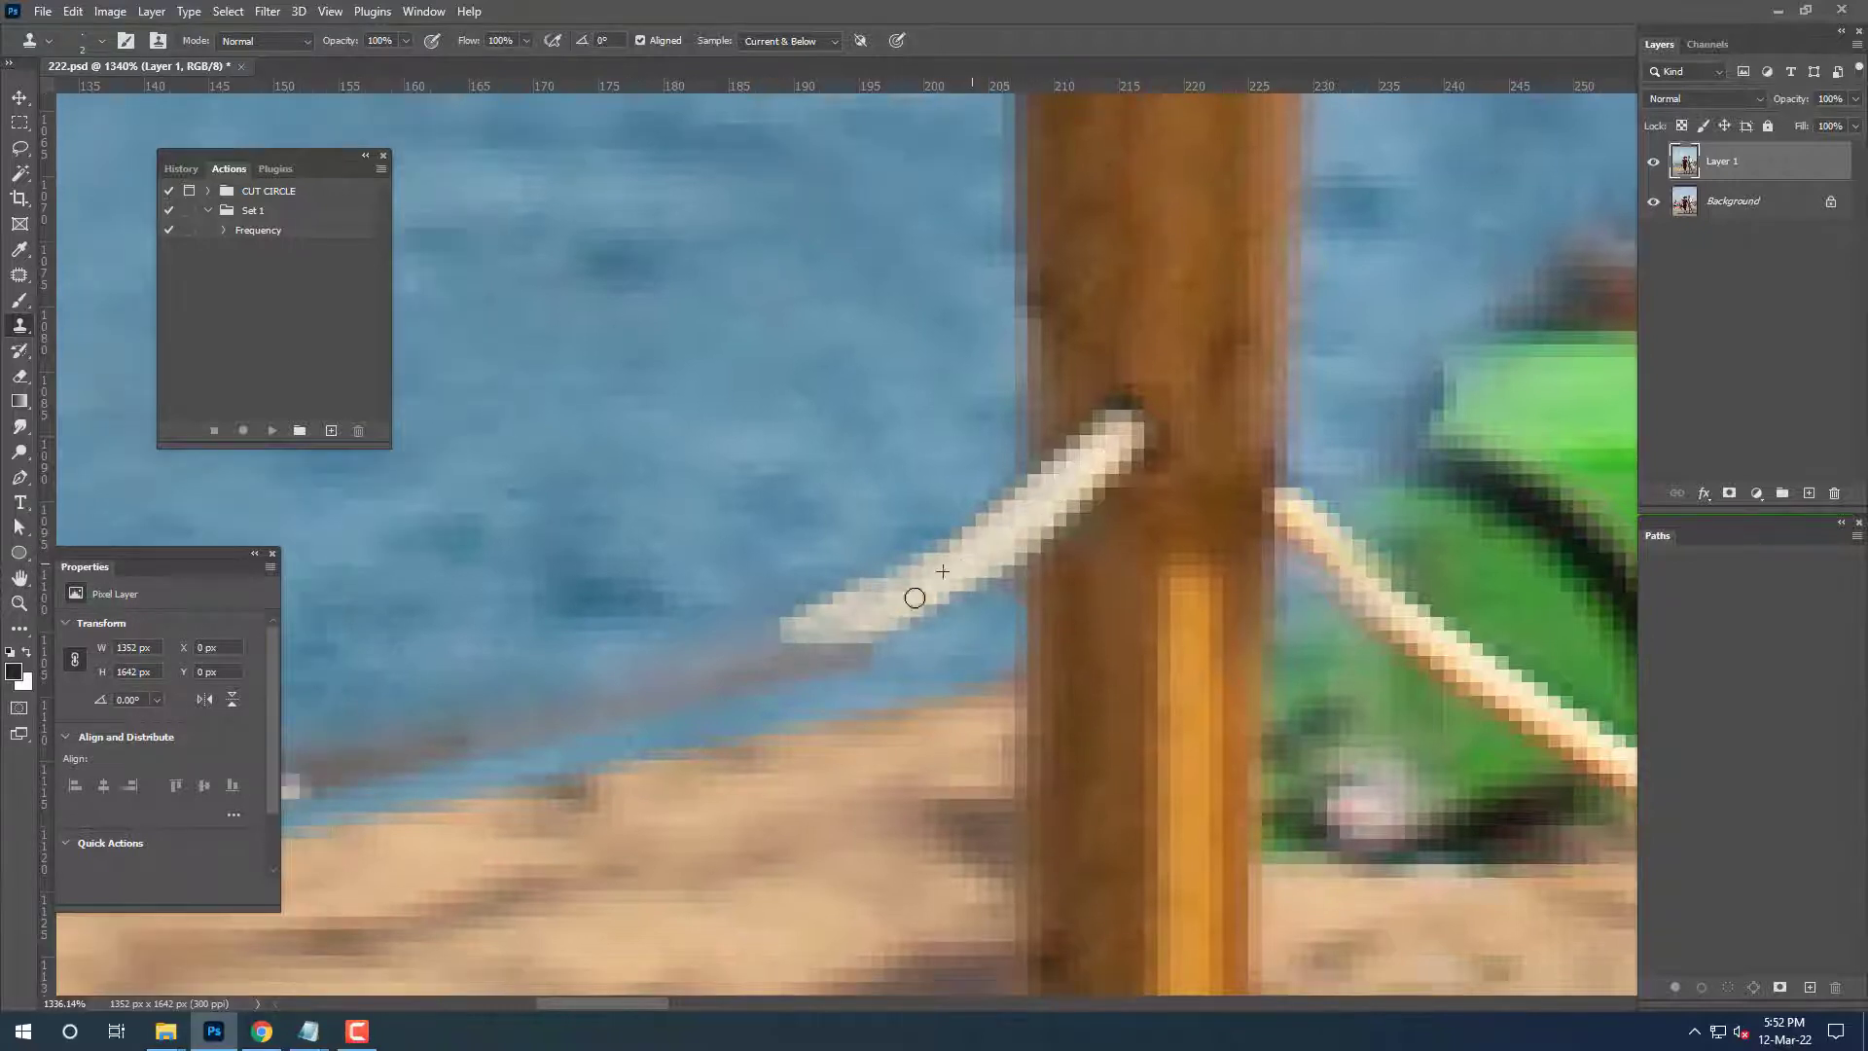
{"action": "scroll", "coordinate": [959, 554], "scroll_direction": "up", "scroll_amount": 1}
{"action": "scroll", "coordinate": [1055, 529], "scroll_direction": "left", "scroll_amount": 1}
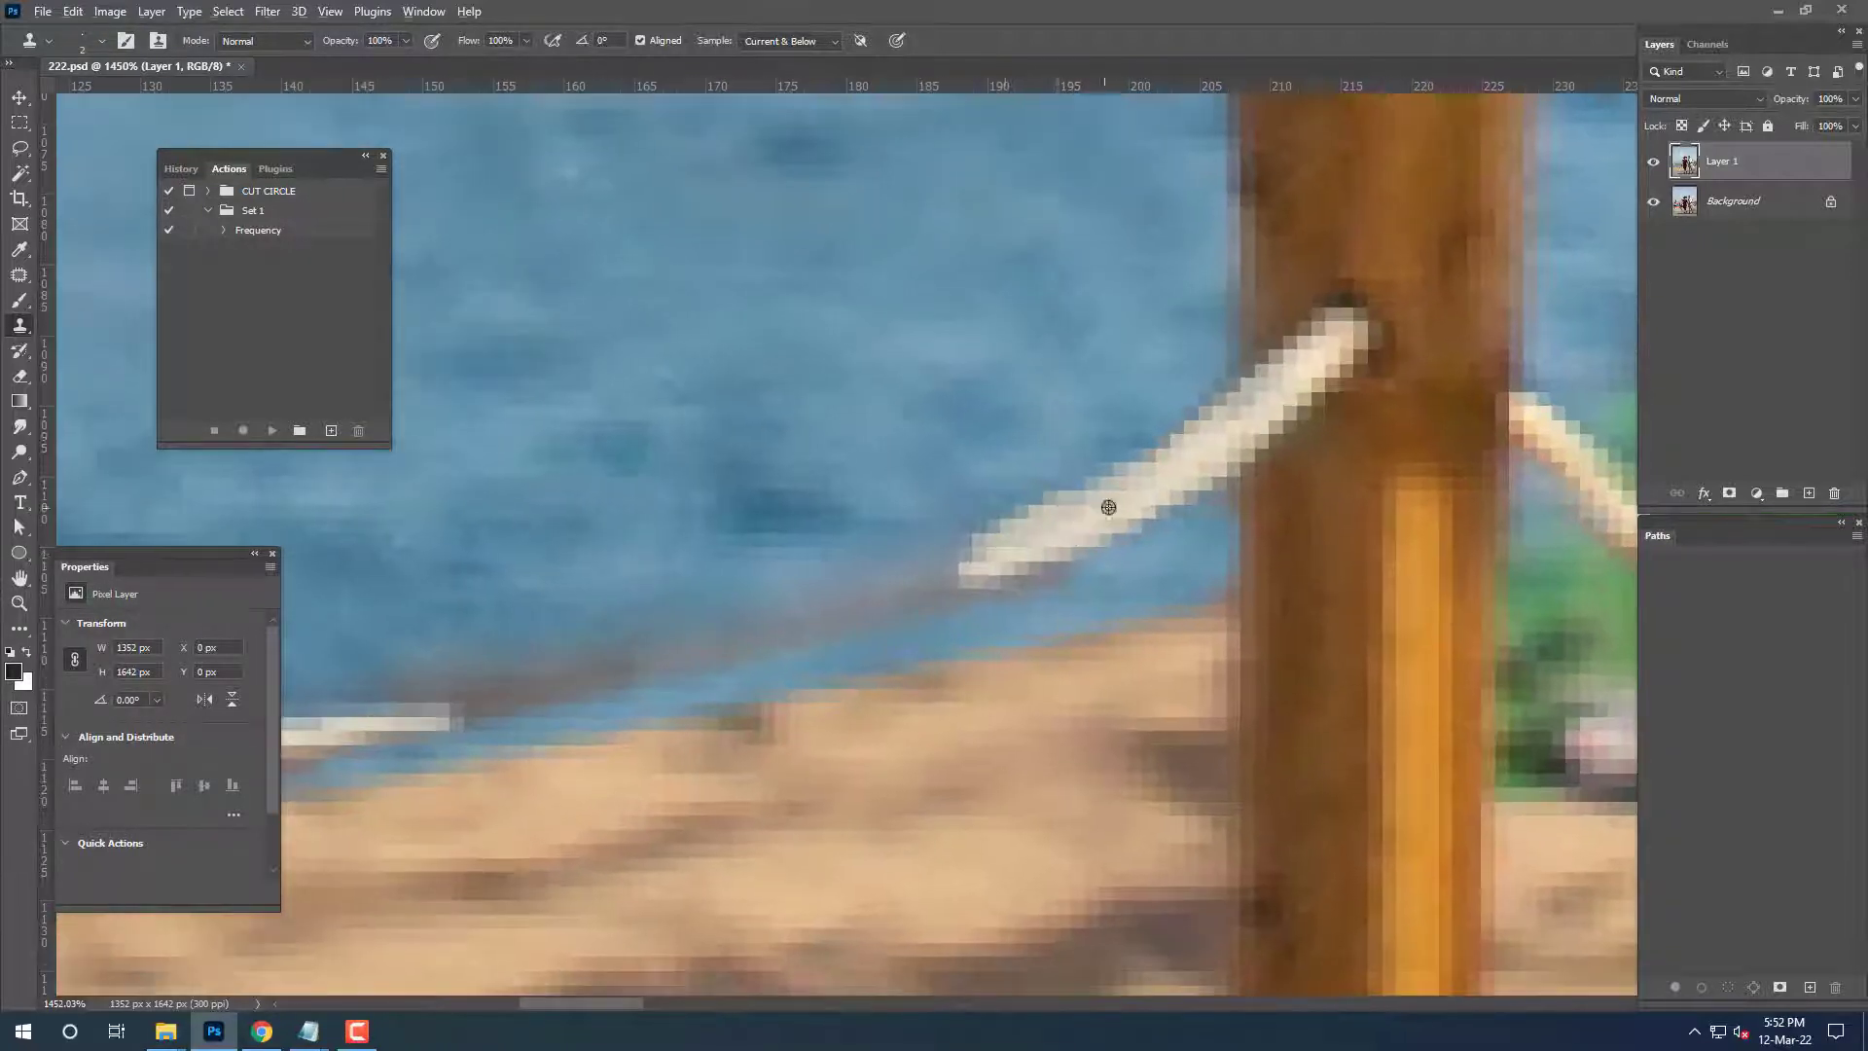
{"action": "scroll", "coordinate": [1109, 504], "scroll_direction": "left", "scroll_amount": 1}
{"action": "left_click_drag", "start_coordinate": [1113, 510], "coordinate": [987, 574]}
Continue the rope down-left across the water to meet the existing segment.
{"action": "scroll", "coordinate": [1168, 487], "scroll_direction": "left", "scroll_amount": 1}
{"action": "left_click_drag", "start_coordinate": [1167, 487], "coordinate": [1031, 549]}
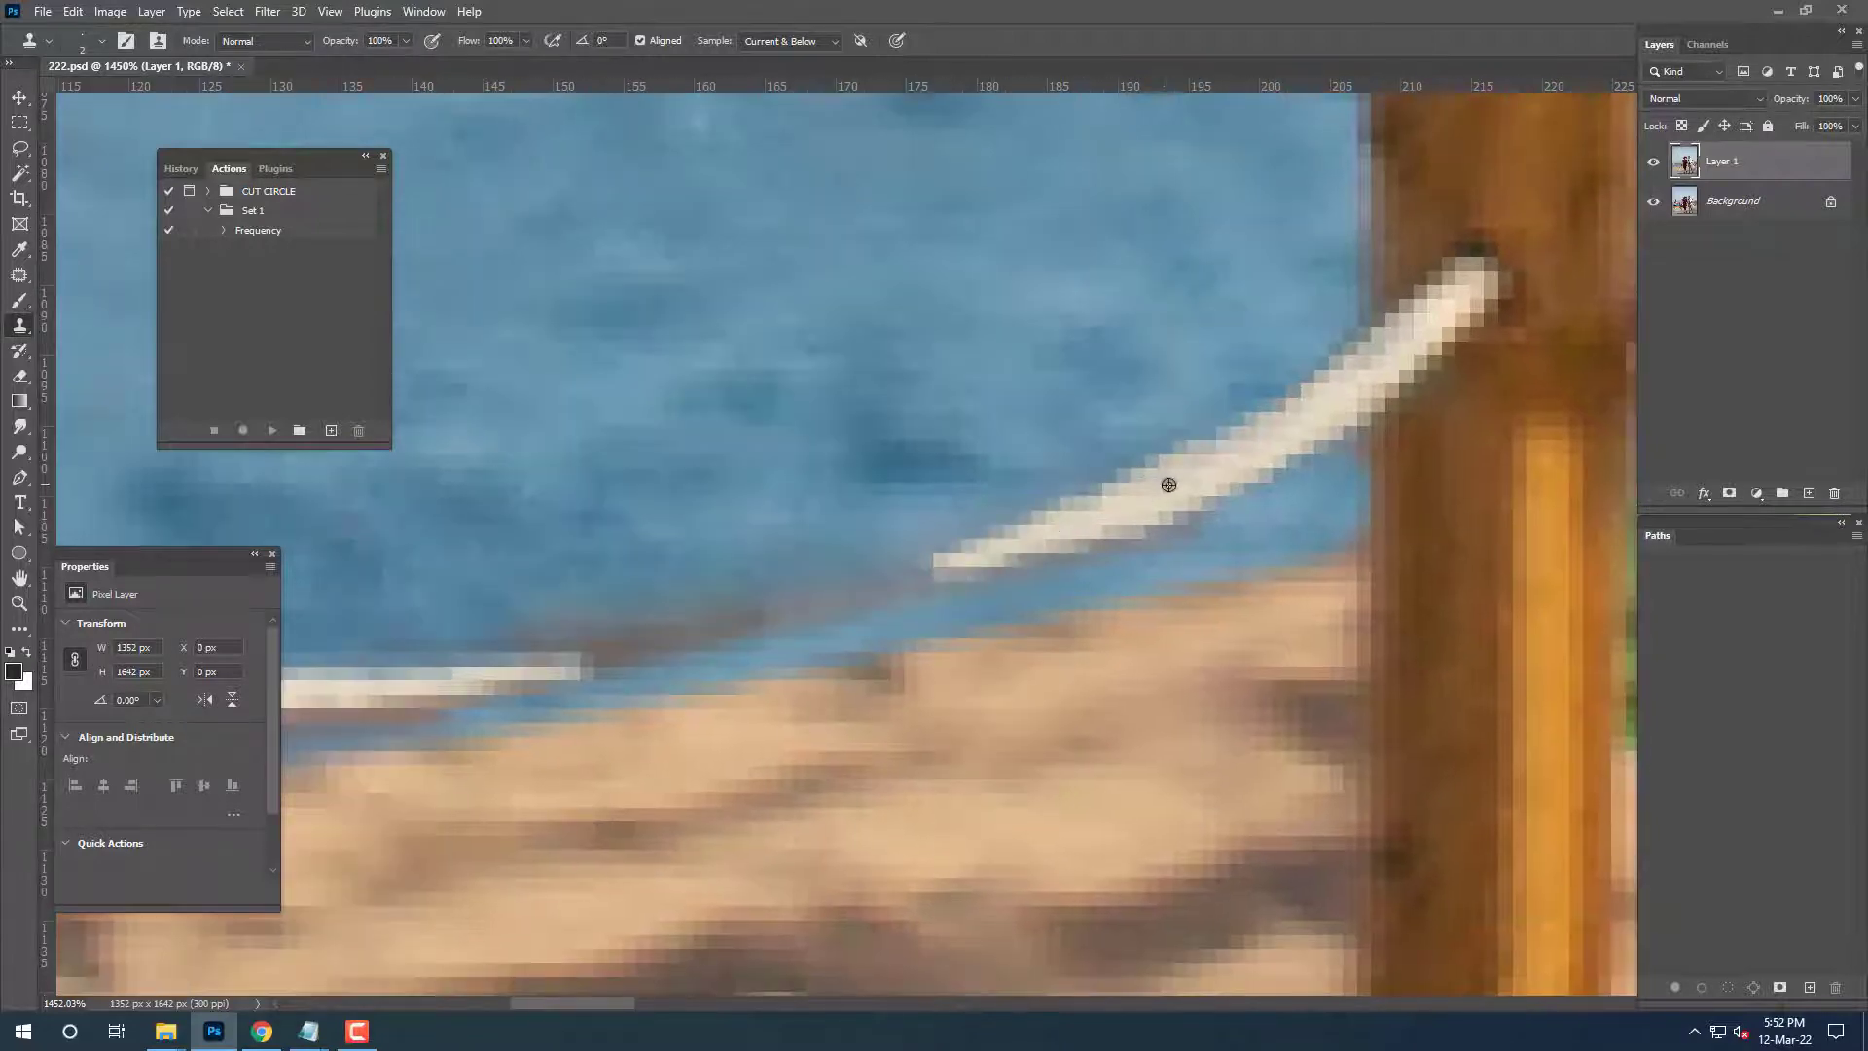
{"action": "scroll", "coordinate": [1191, 469], "scroll_direction": "left", "scroll_amount": 1}
{"action": "scroll", "coordinate": [1191, 469], "scroll_direction": "left", "scroll_amount": 1}
{"action": "left_click_drag", "start_coordinate": [1167, 487], "coordinate": [1063, 521]}
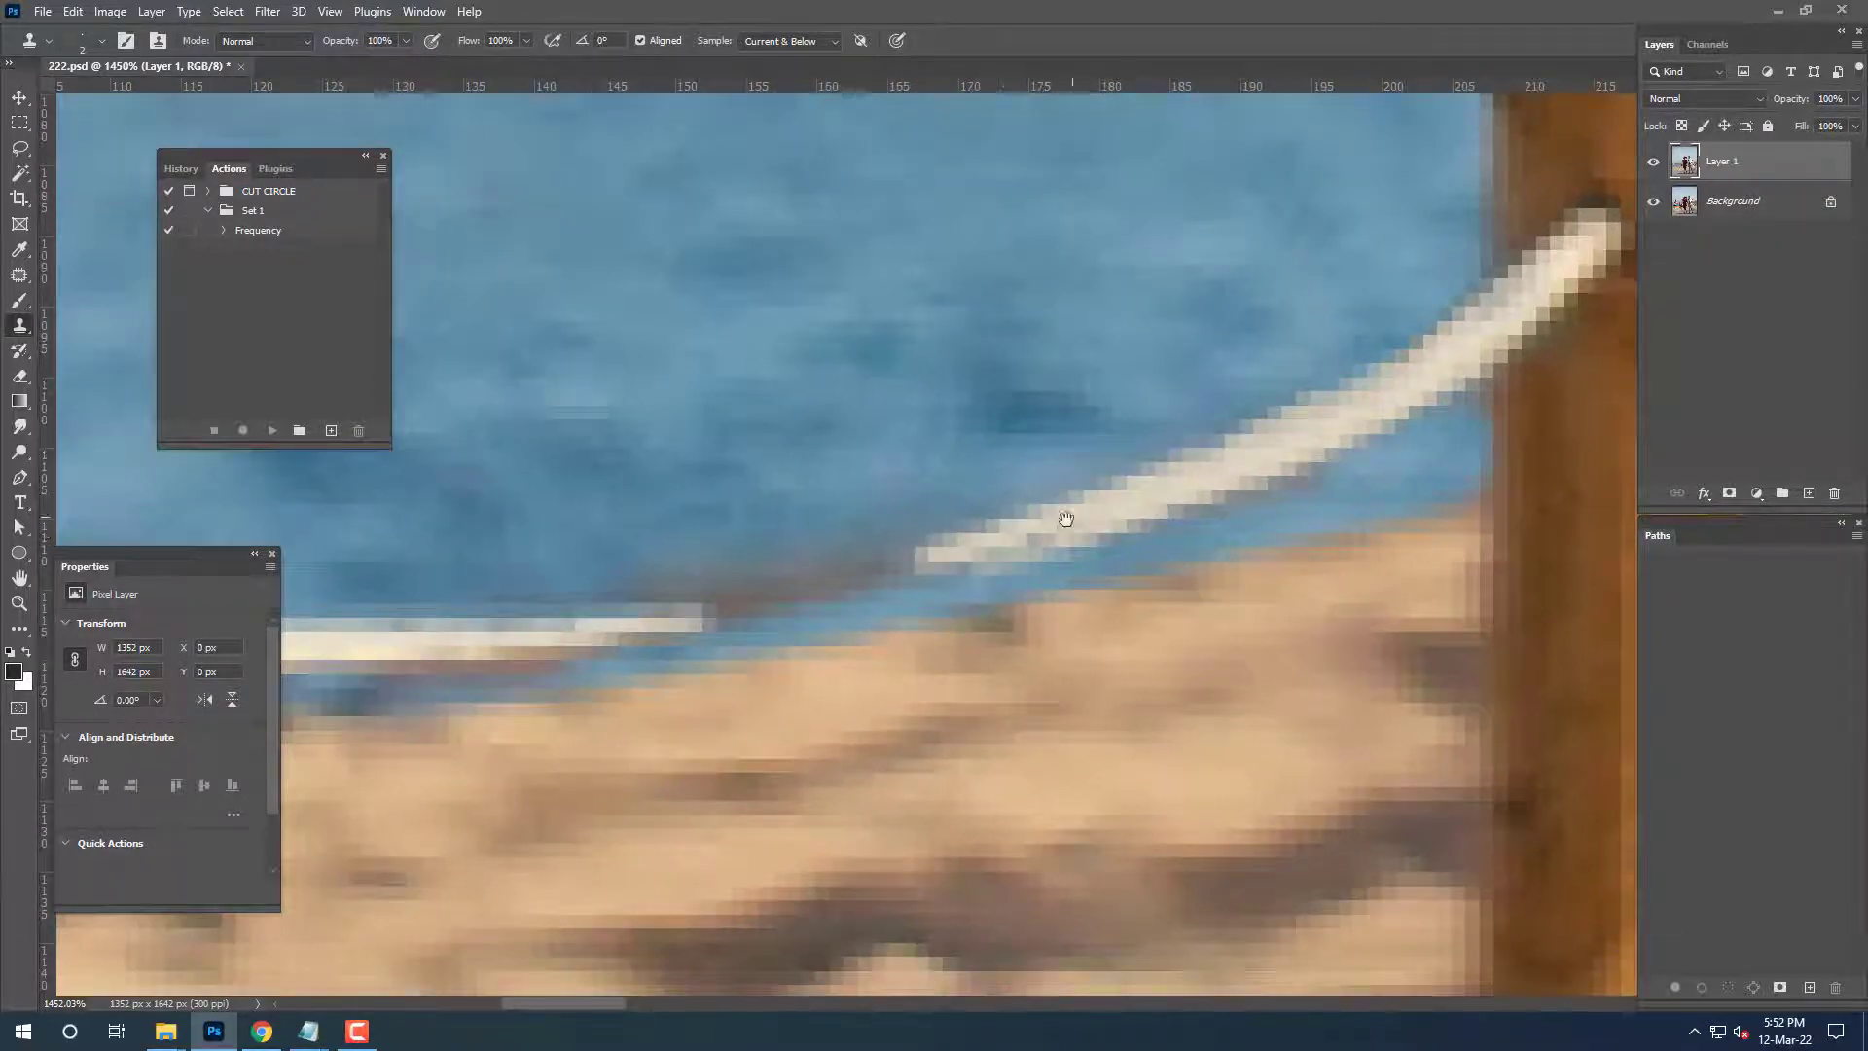
{"action": "scroll", "coordinate": [1063, 522], "scroll_direction": "left", "scroll_amount": 2}
{"action": "scroll", "coordinate": [1226, 473], "scroll_direction": "left", "scroll_amount": 2}
{"action": "left_click_drag", "start_coordinate": [1305, 487], "coordinate": [846, 583]}
{"action": "scroll", "coordinate": [983, 558], "scroll_direction": "left", "scroll_amount": 1}
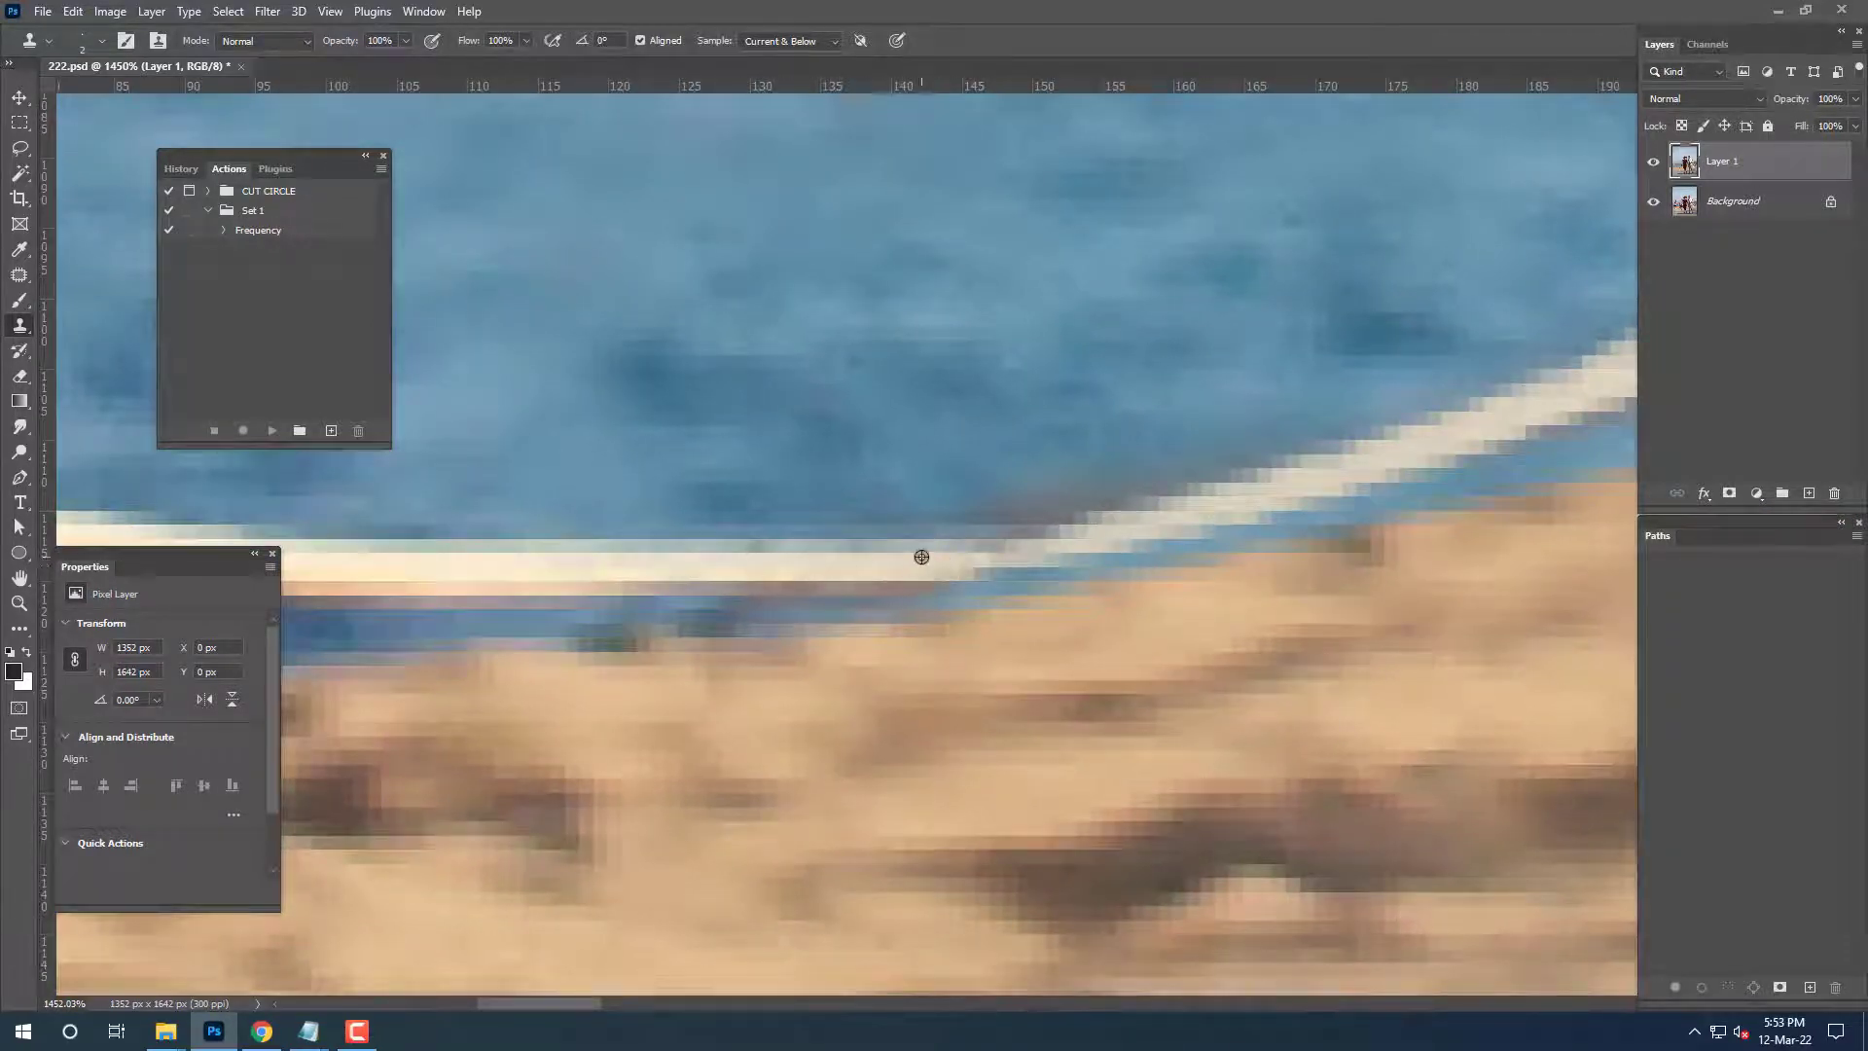
Brighten the rebuilt rope section and sample the curved rope as a new clone source.
{"action": "left_click_drag", "start_coordinate": [1091, 534], "coordinate": [1074, 548]}
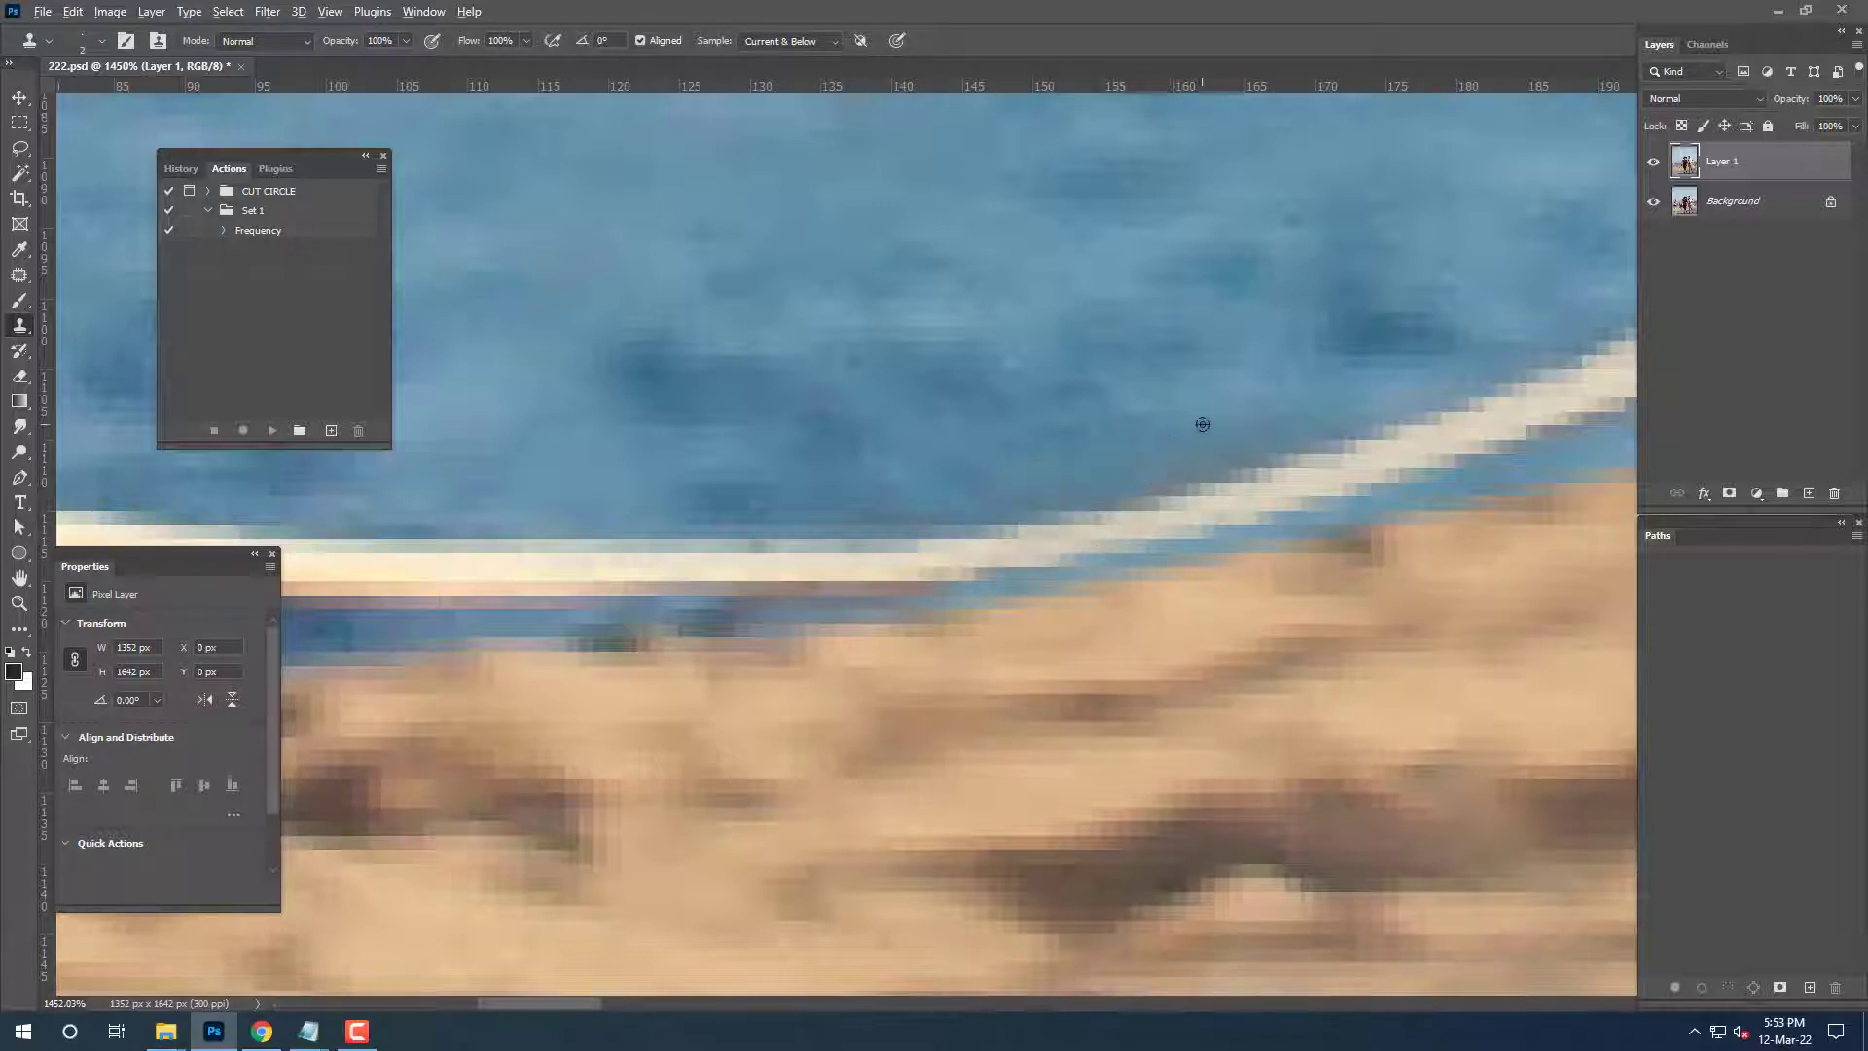
{"action": "left_click_drag", "start_coordinate": [805, 609], "coordinate": [812, 604]}
{"action": "scroll", "coordinate": [812, 604], "scroll_direction": "down", "scroll_amount": 3}
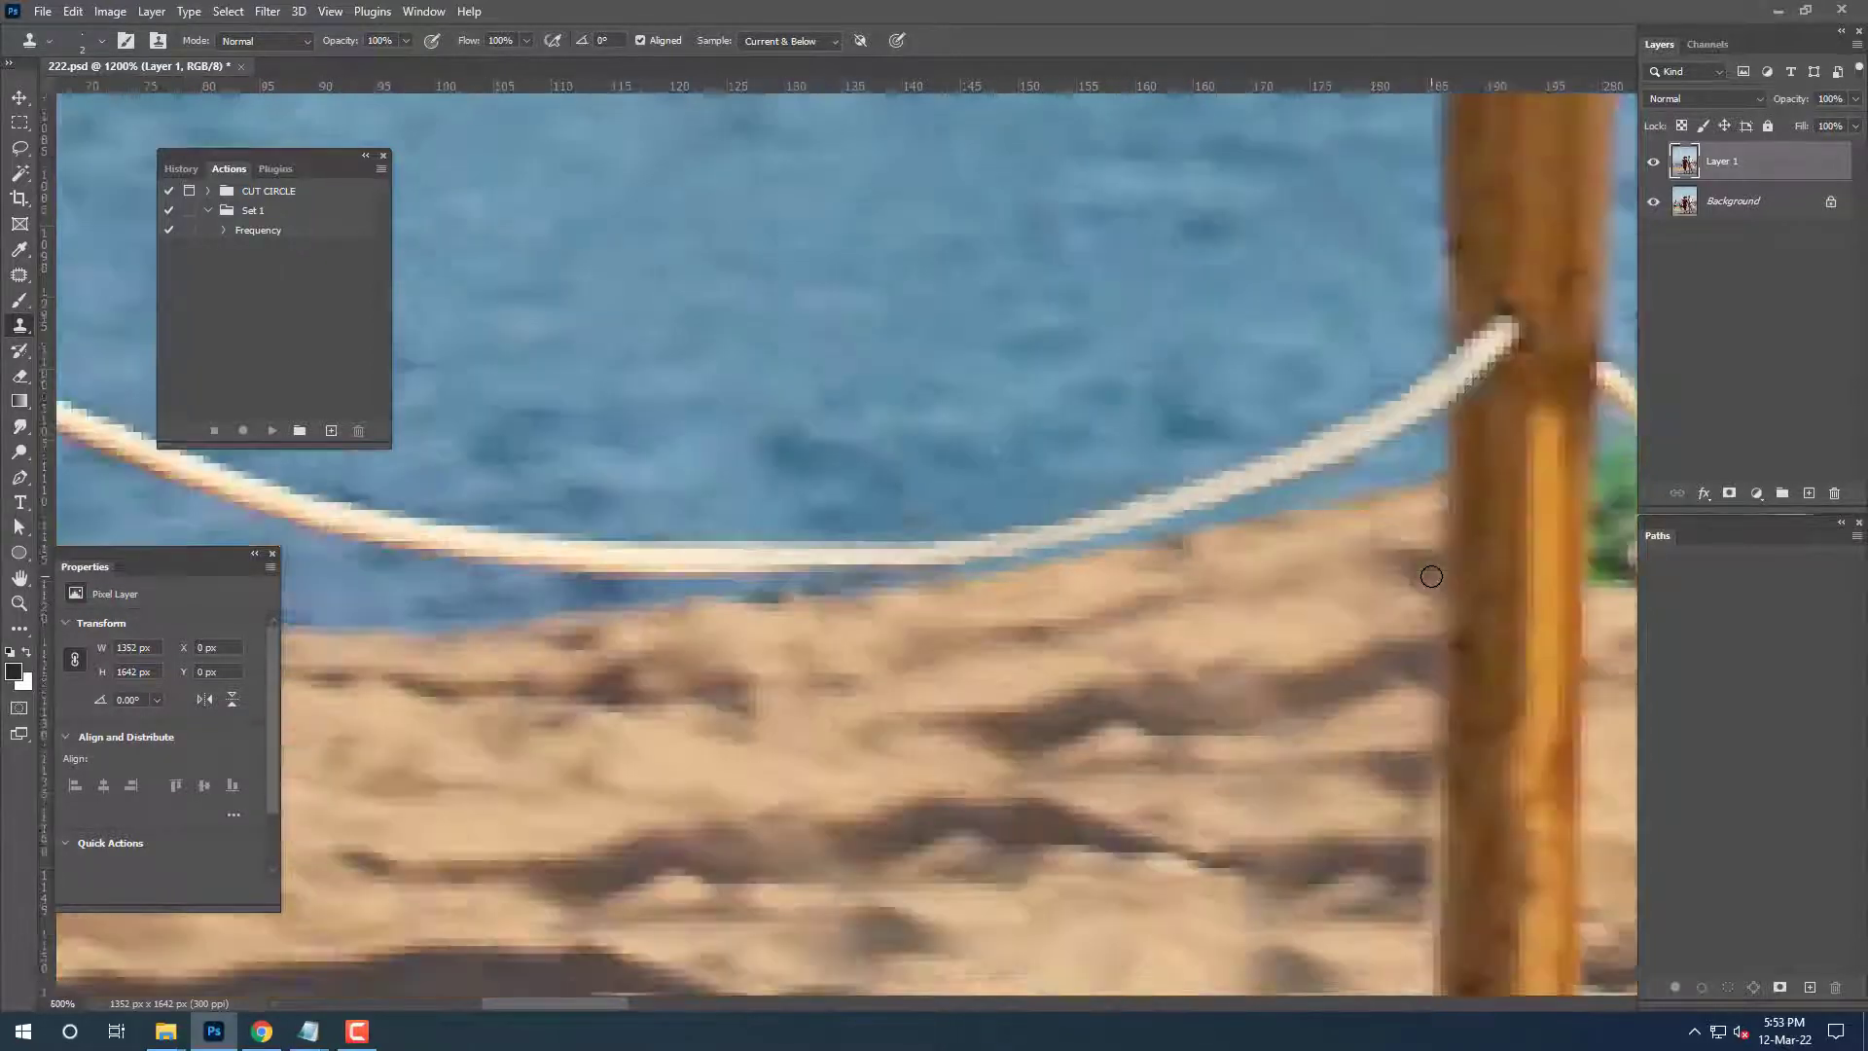
{"action": "scroll", "coordinate": [813, 605], "scroll_direction": "down", "scroll_amount": 5}
{"action": "scroll", "coordinate": [843, 523], "scroll_direction": "up", "scroll_amount": 4}
{"action": "scroll", "coordinate": [844, 522], "scroll_direction": "up", "scroll_amount": 3}
{"action": "scroll", "coordinate": [948, 669], "scroll_direction": "left", "scroll_amount": 5}
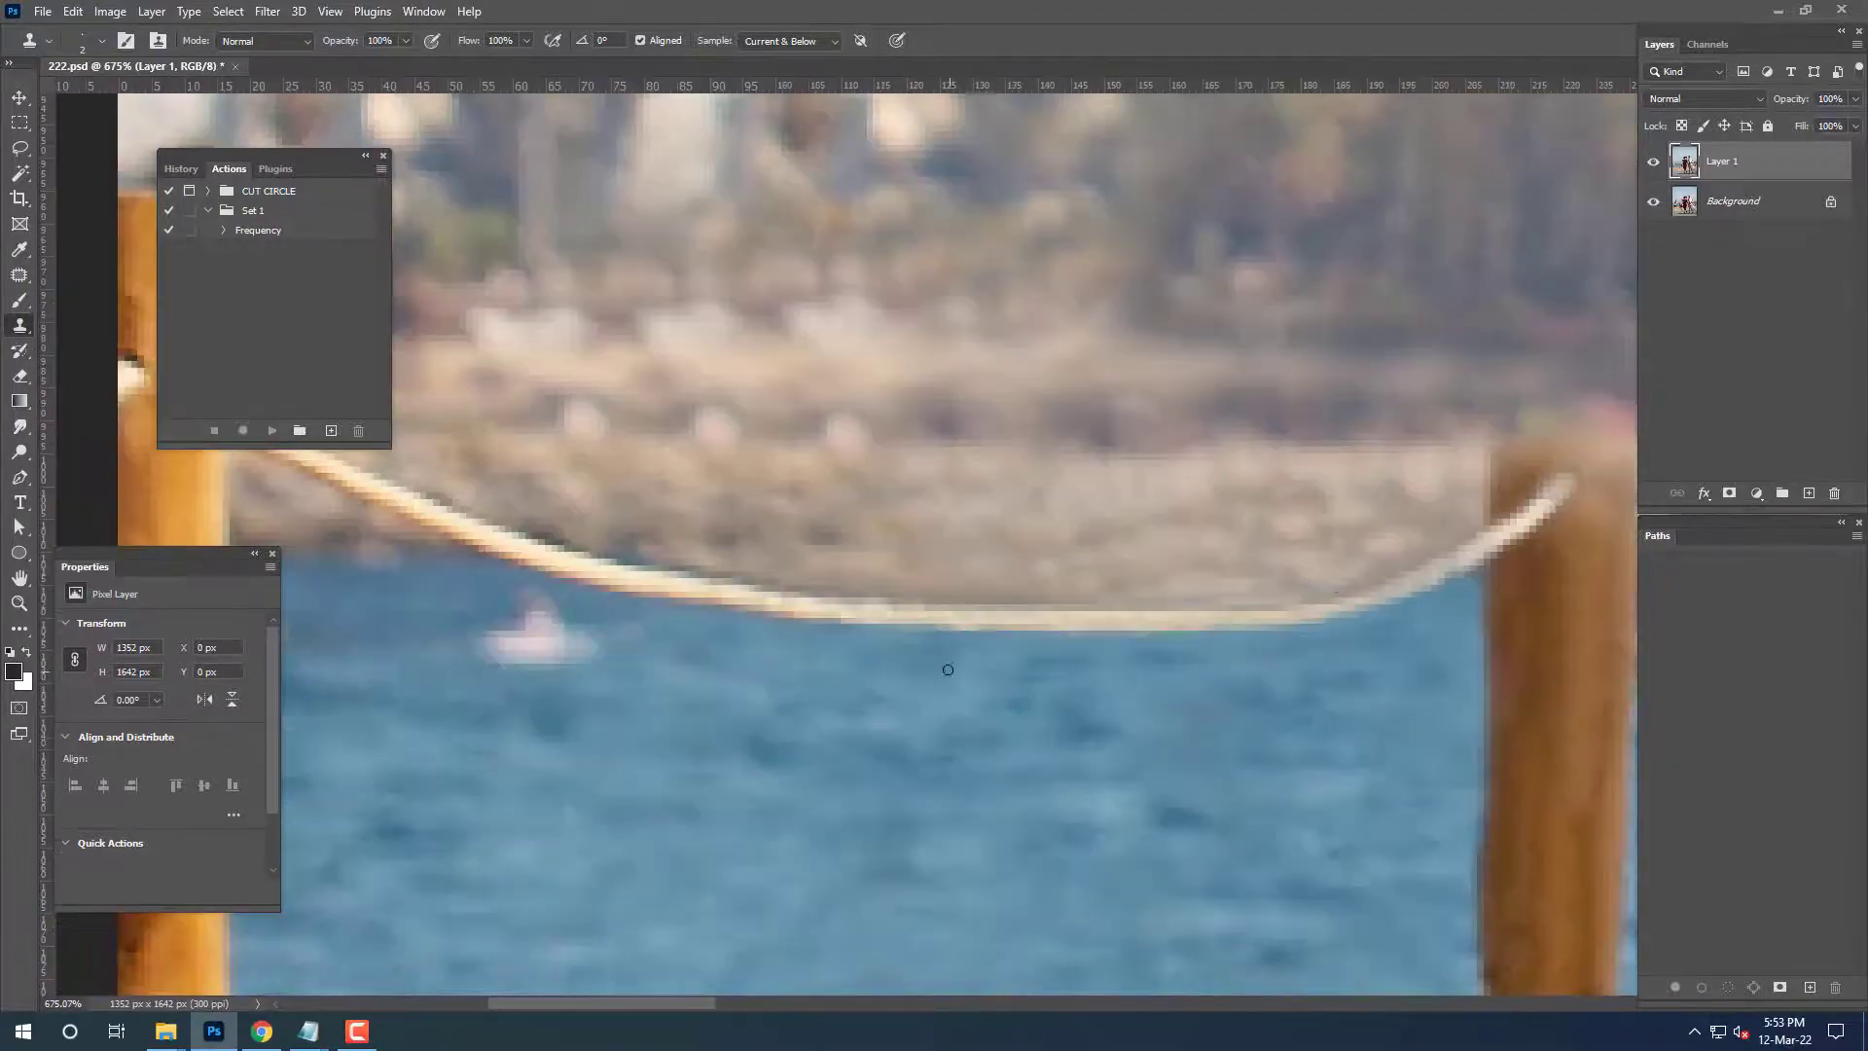
{"action": "left_click", "coordinate": [882, 568], "text": "alt"}
{"action": "left_click", "coordinate": [1221, 588]}
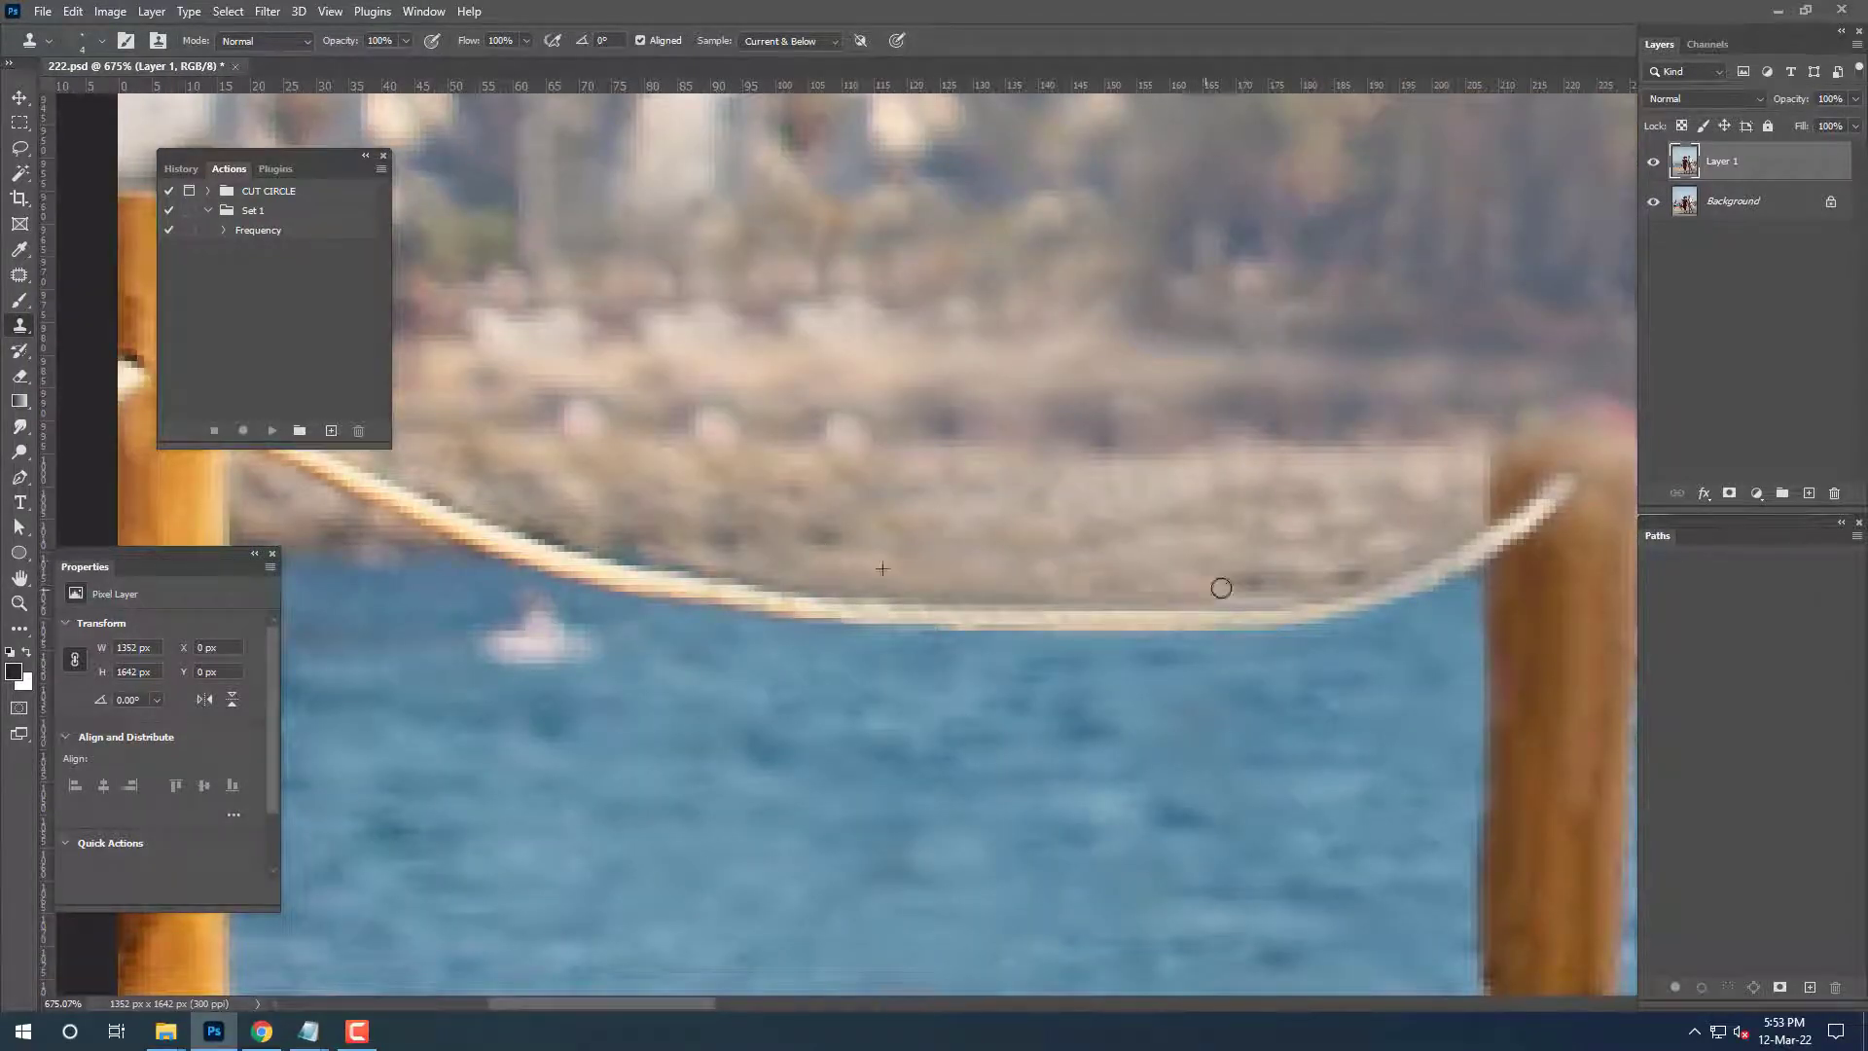
{"action": "scroll", "coordinate": [1276, 597], "scroll_direction": "down", "scroll_amount": 5}
{"action": "scroll", "coordinate": [1444, 530], "scroll_direction": "down", "scroll_amount": 2}
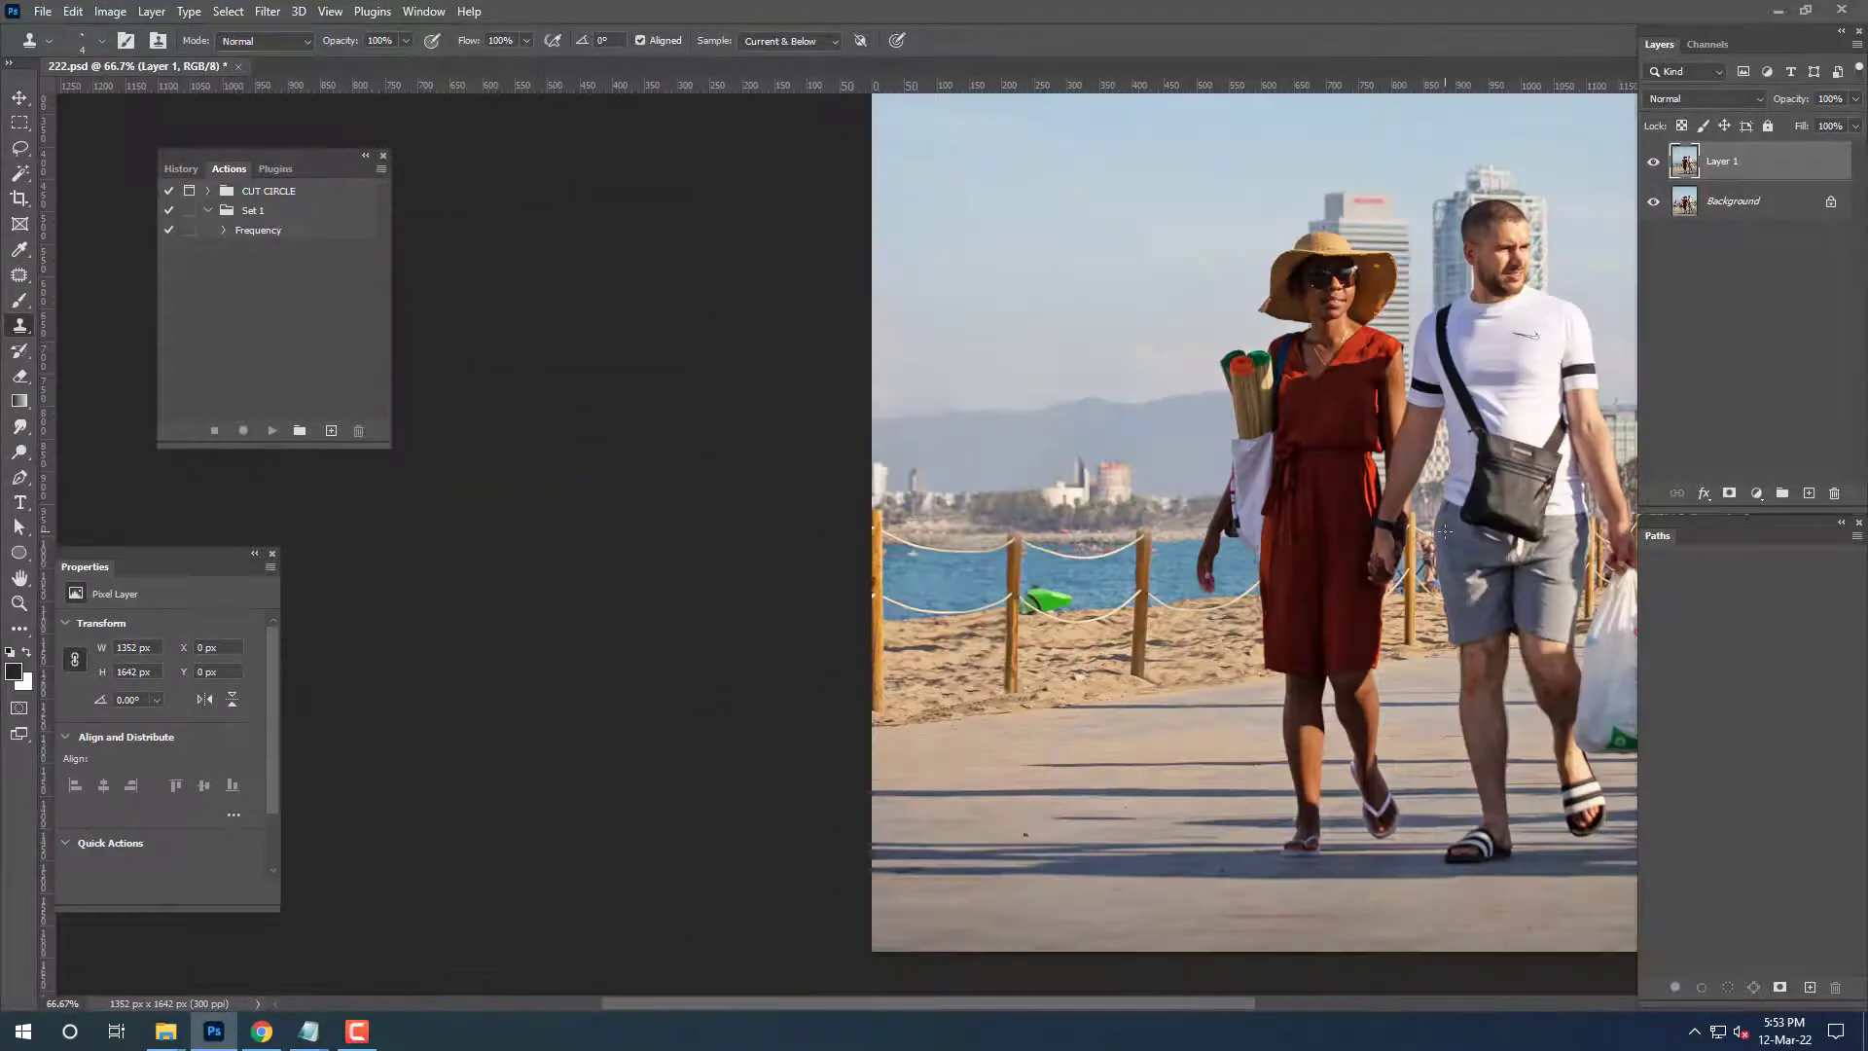
Extend and brighten the rope right of the post, cloning away its dark smudge.
{"action": "scroll", "coordinate": [1424, 534], "scroll_direction": "up", "scroll_amount": 3}
{"action": "scroll", "coordinate": [689, 559], "scroll_direction": "up", "scroll_amount": 1}
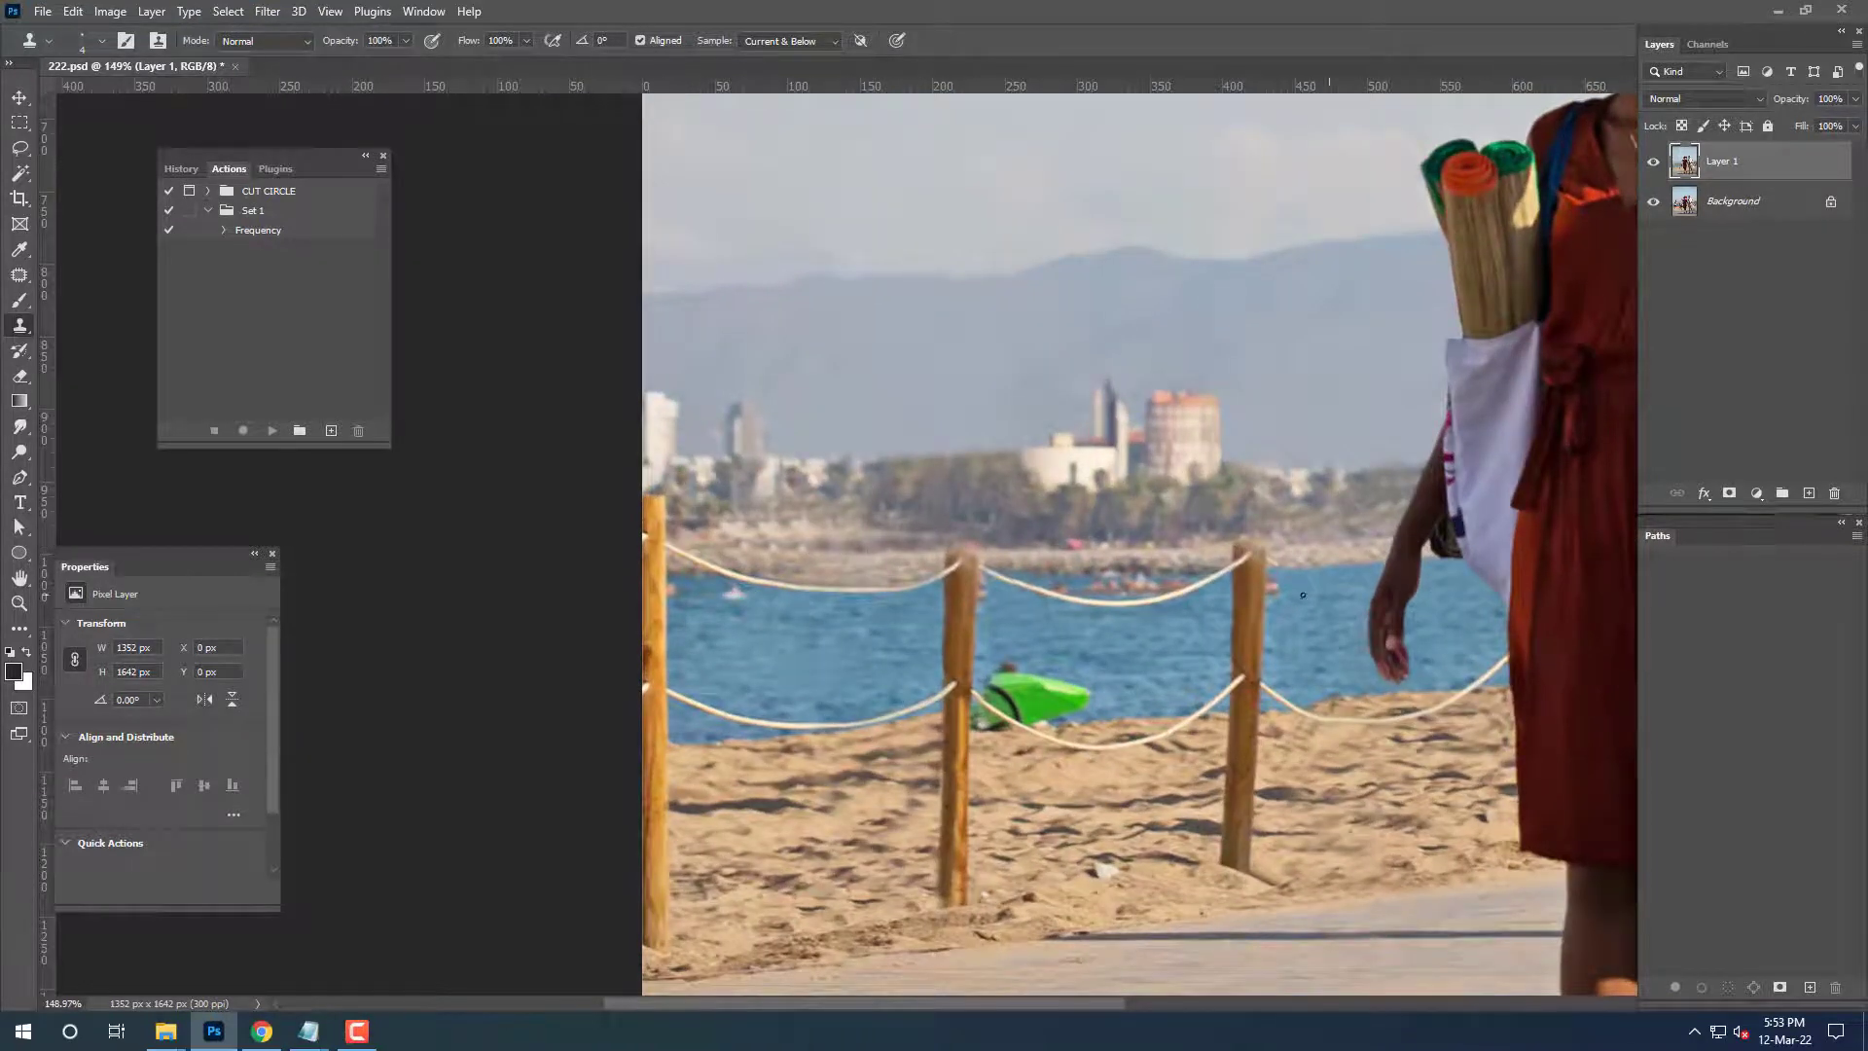
{"action": "scroll", "coordinate": [1302, 594], "scroll_direction": "up", "scroll_amount": 1}
{"action": "scroll", "coordinate": [1327, 588], "scroll_direction": "up", "scroll_amount": 1}
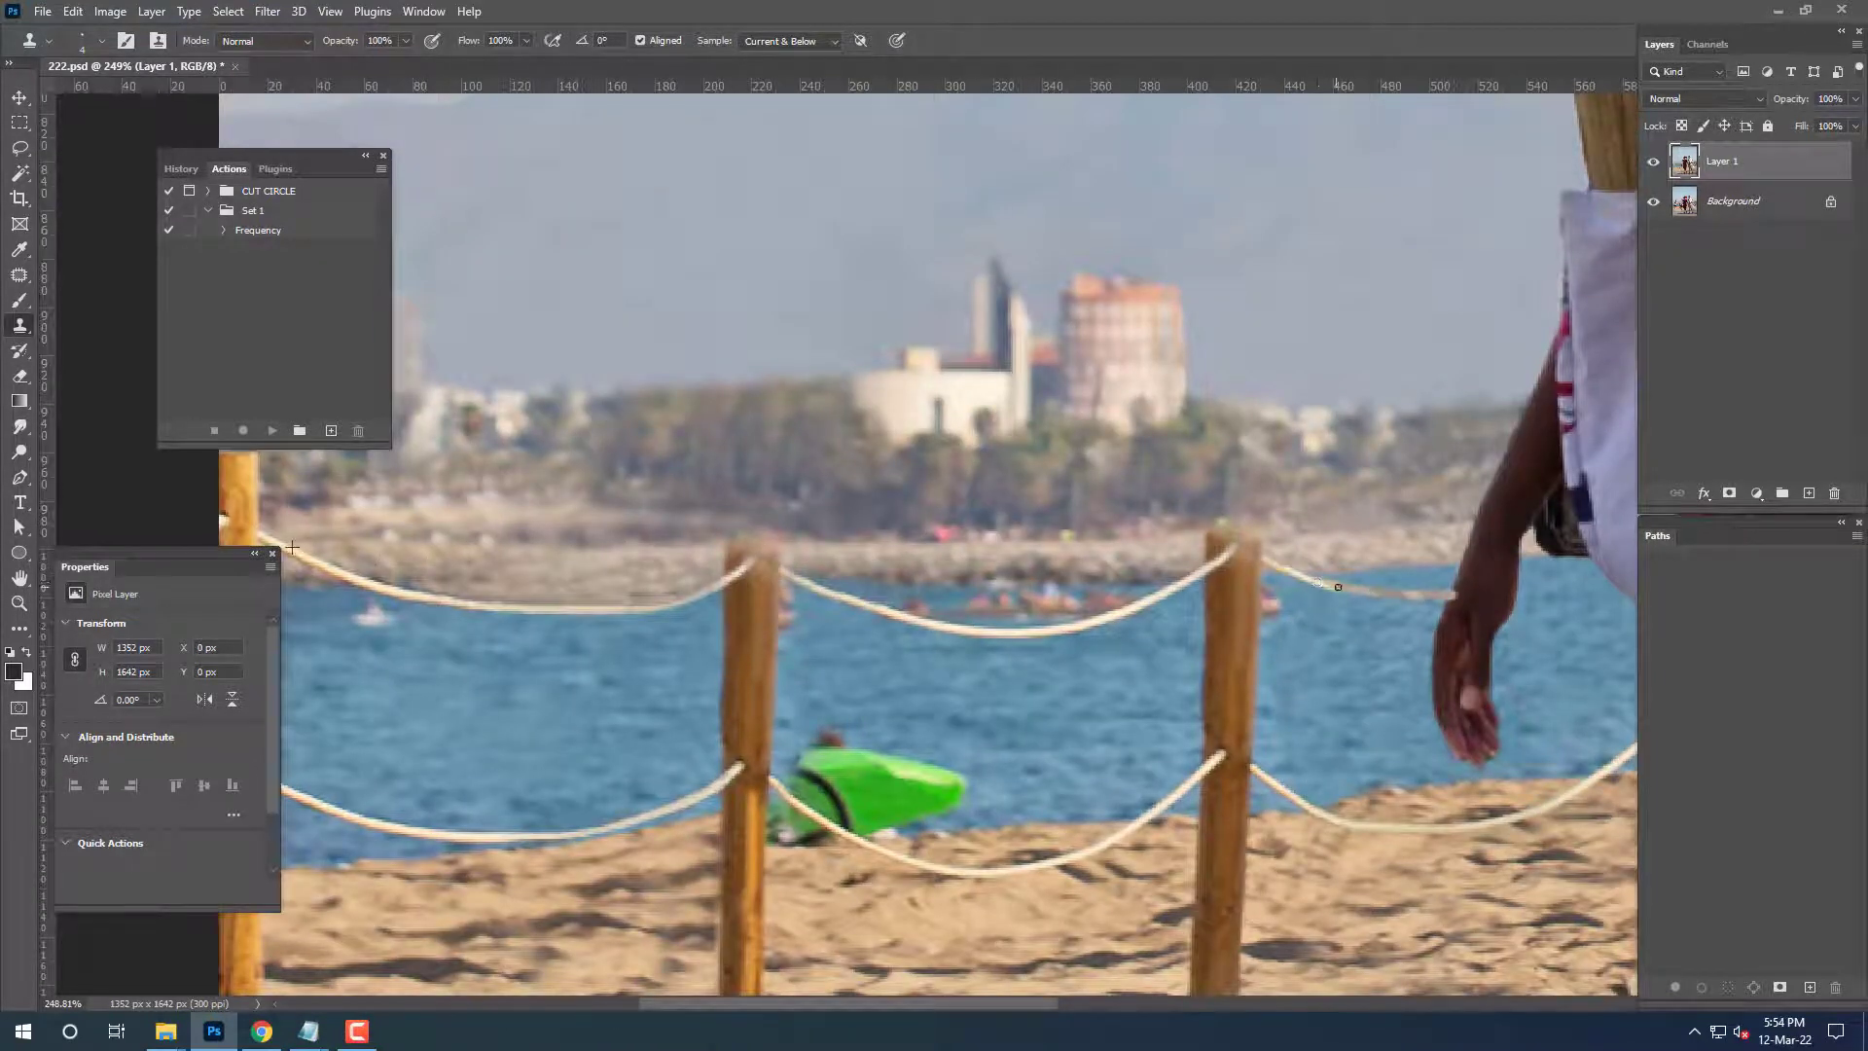
{"action": "scroll", "coordinate": [1338, 586], "scroll_direction": "up", "scroll_amount": 3}
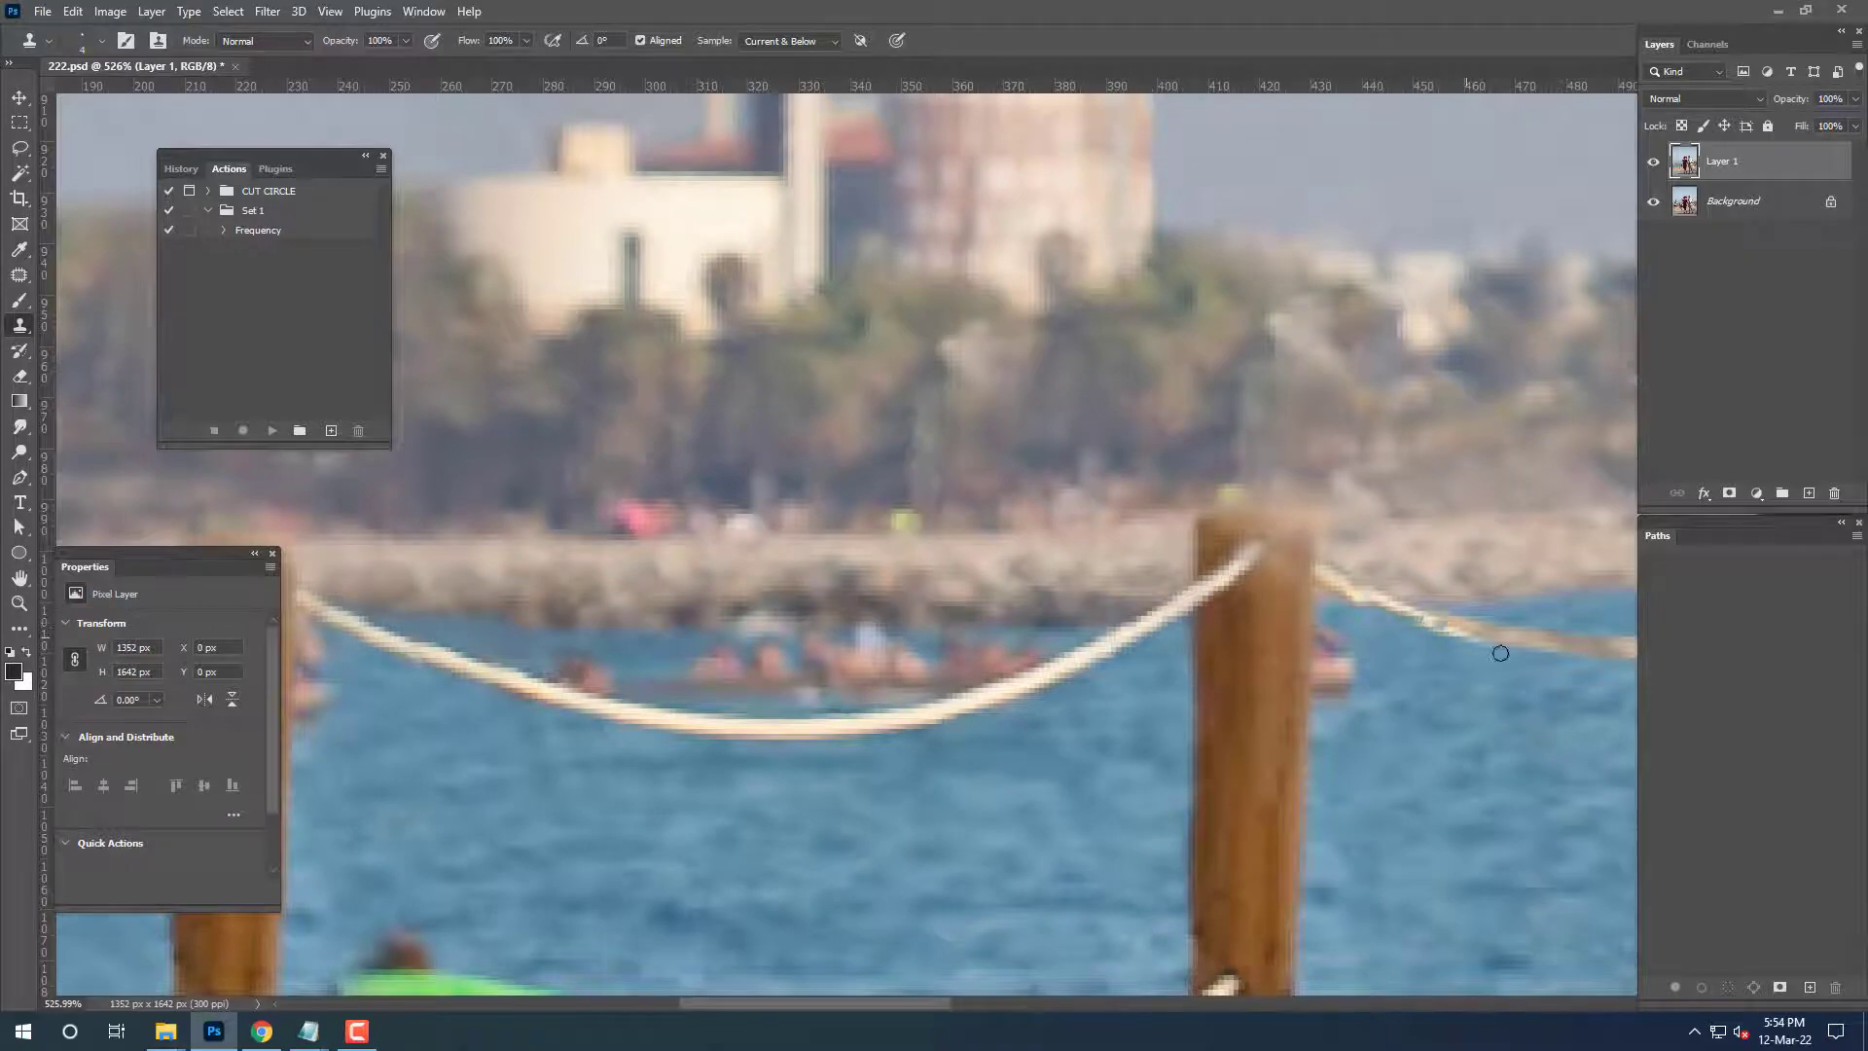
{"action": "left_click_drag", "start_coordinate": [1500, 653], "coordinate": [1259, 654]}
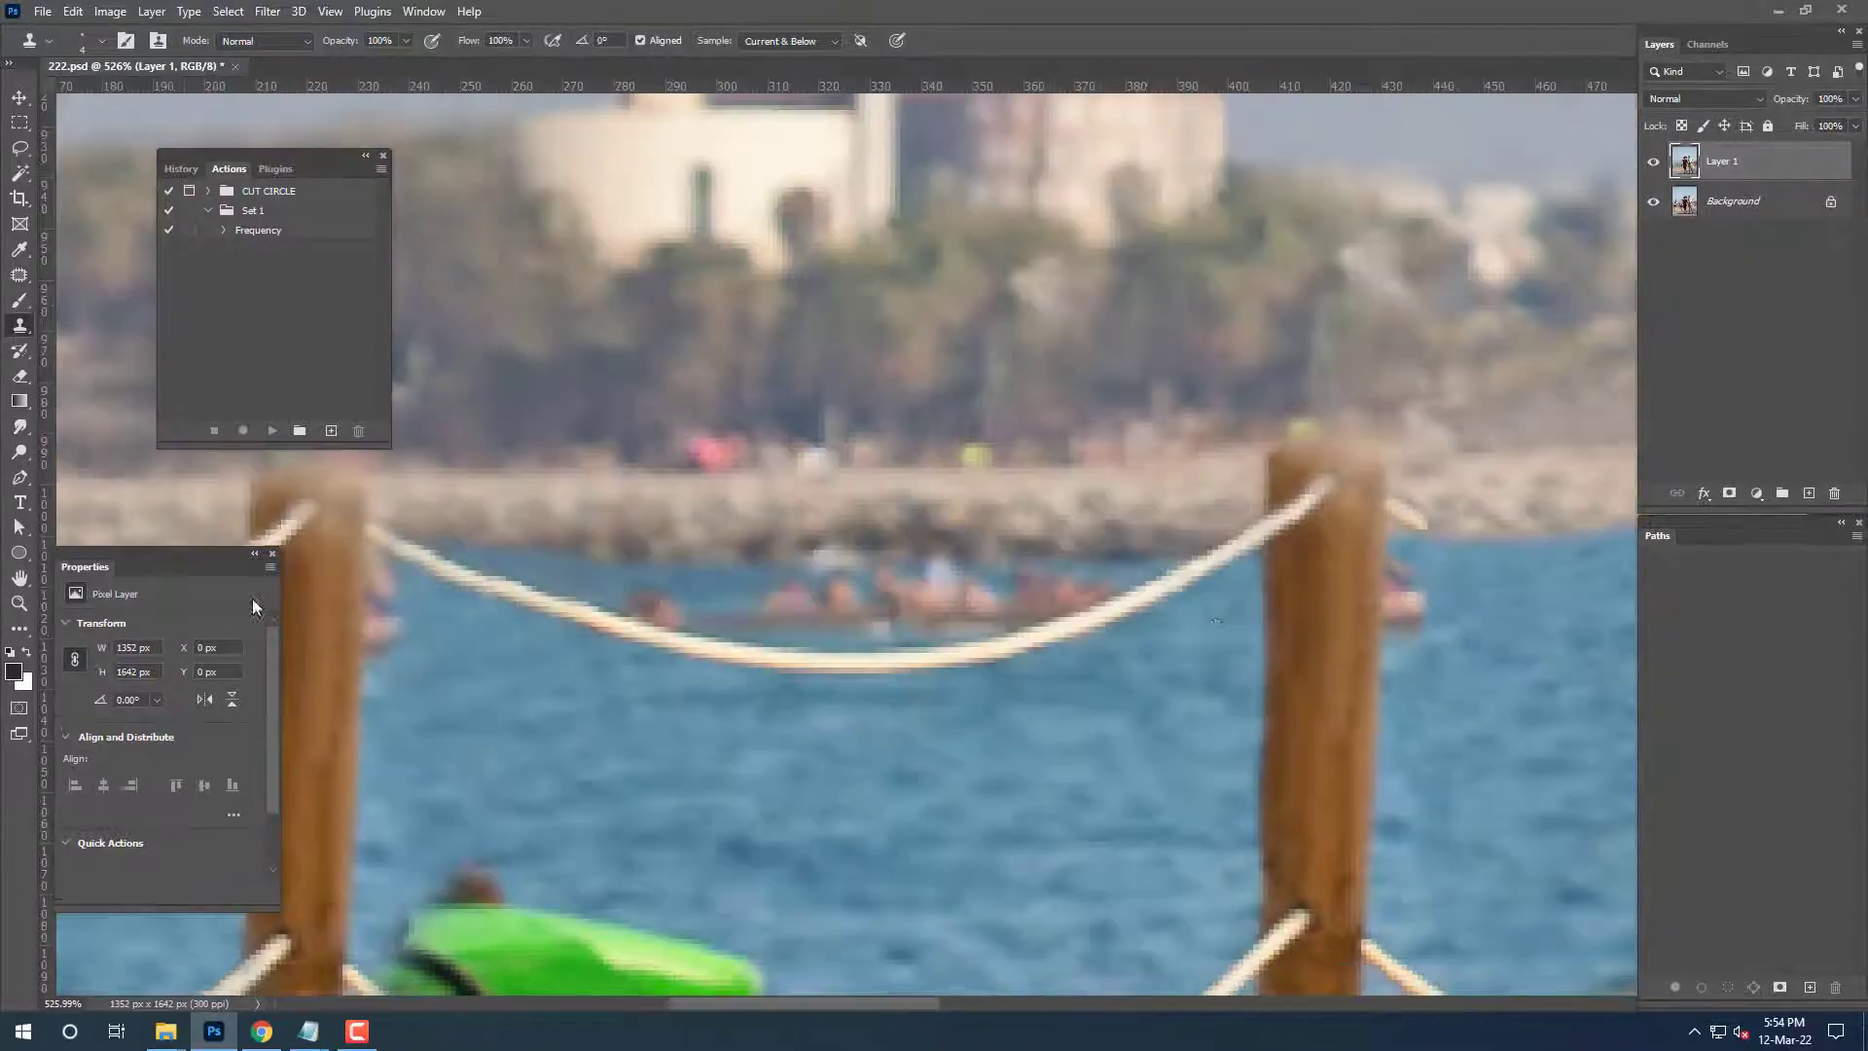
{"action": "left_click_drag", "start_coordinate": [1104, 513], "coordinate": [1418, 660]}
{"action": "left_click_drag", "start_coordinate": [1294, 613], "coordinate": [1134, 541]}
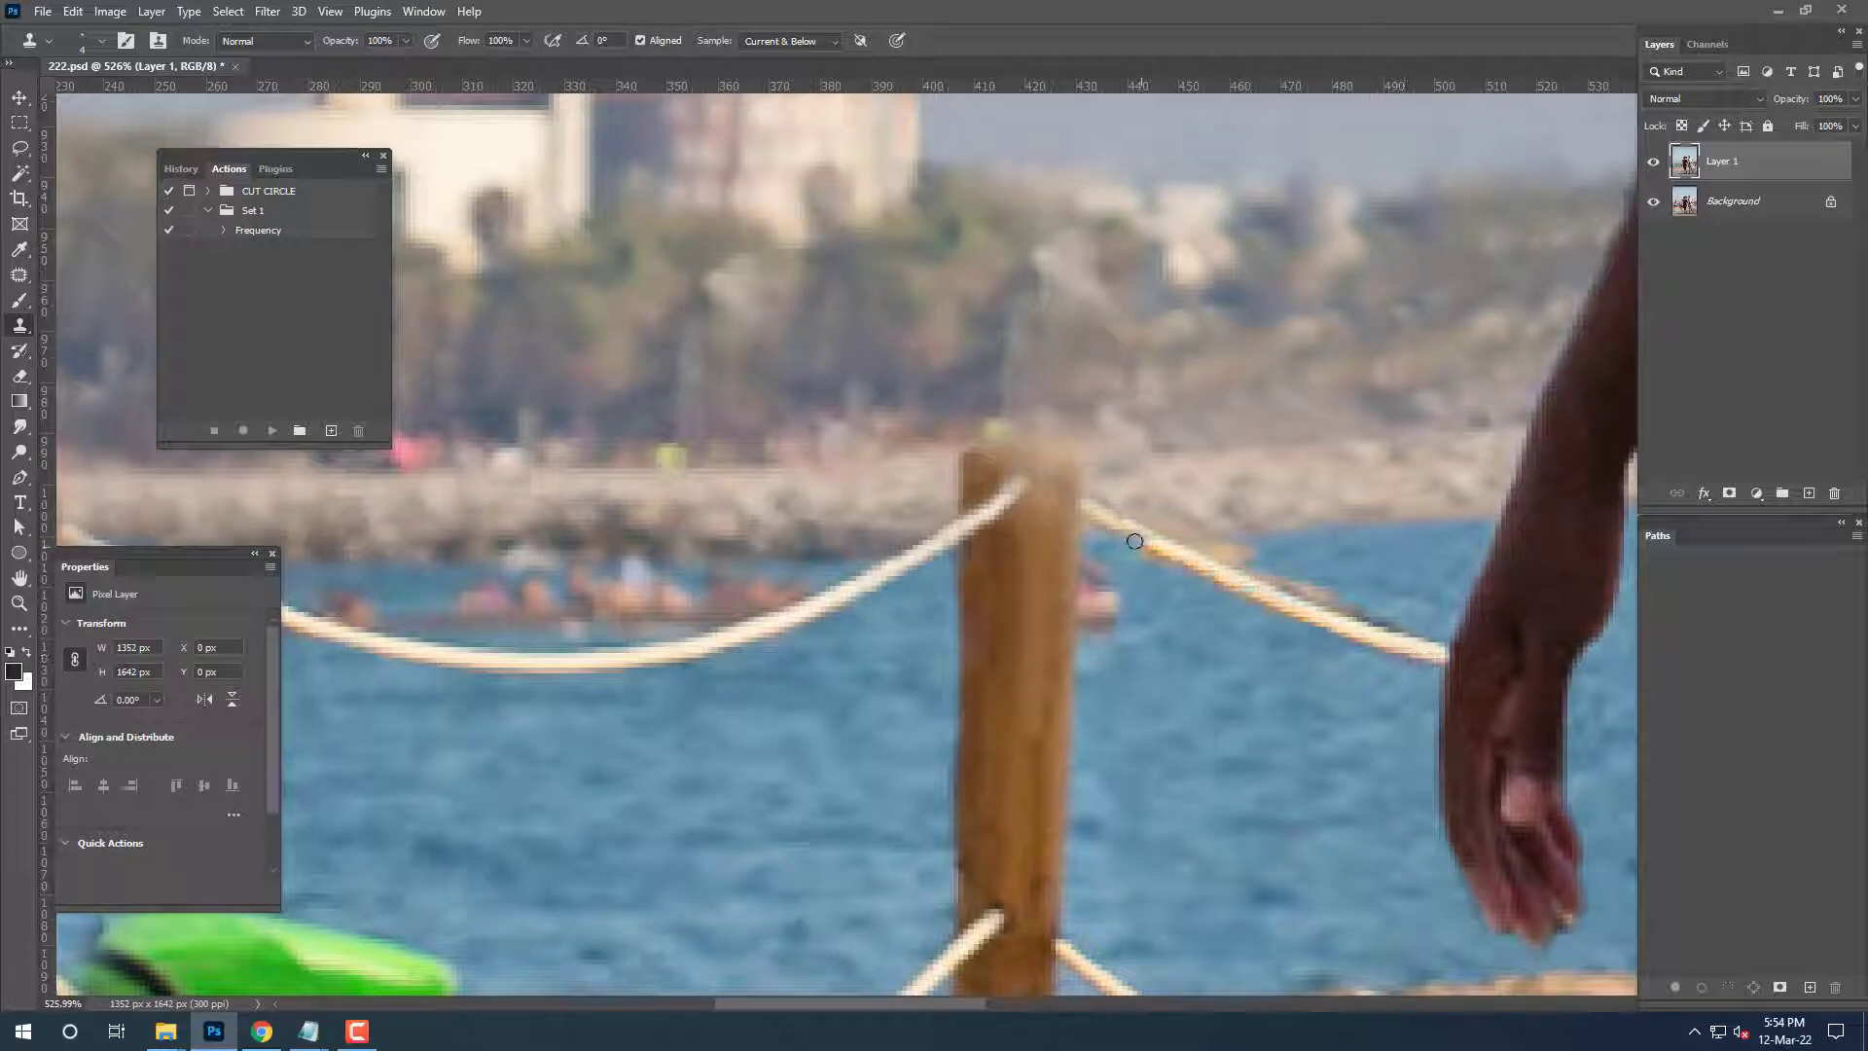
{"action": "scroll", "coordinate": [1171, 578], "scroll_direction": "up", "scroll_amount": 3}
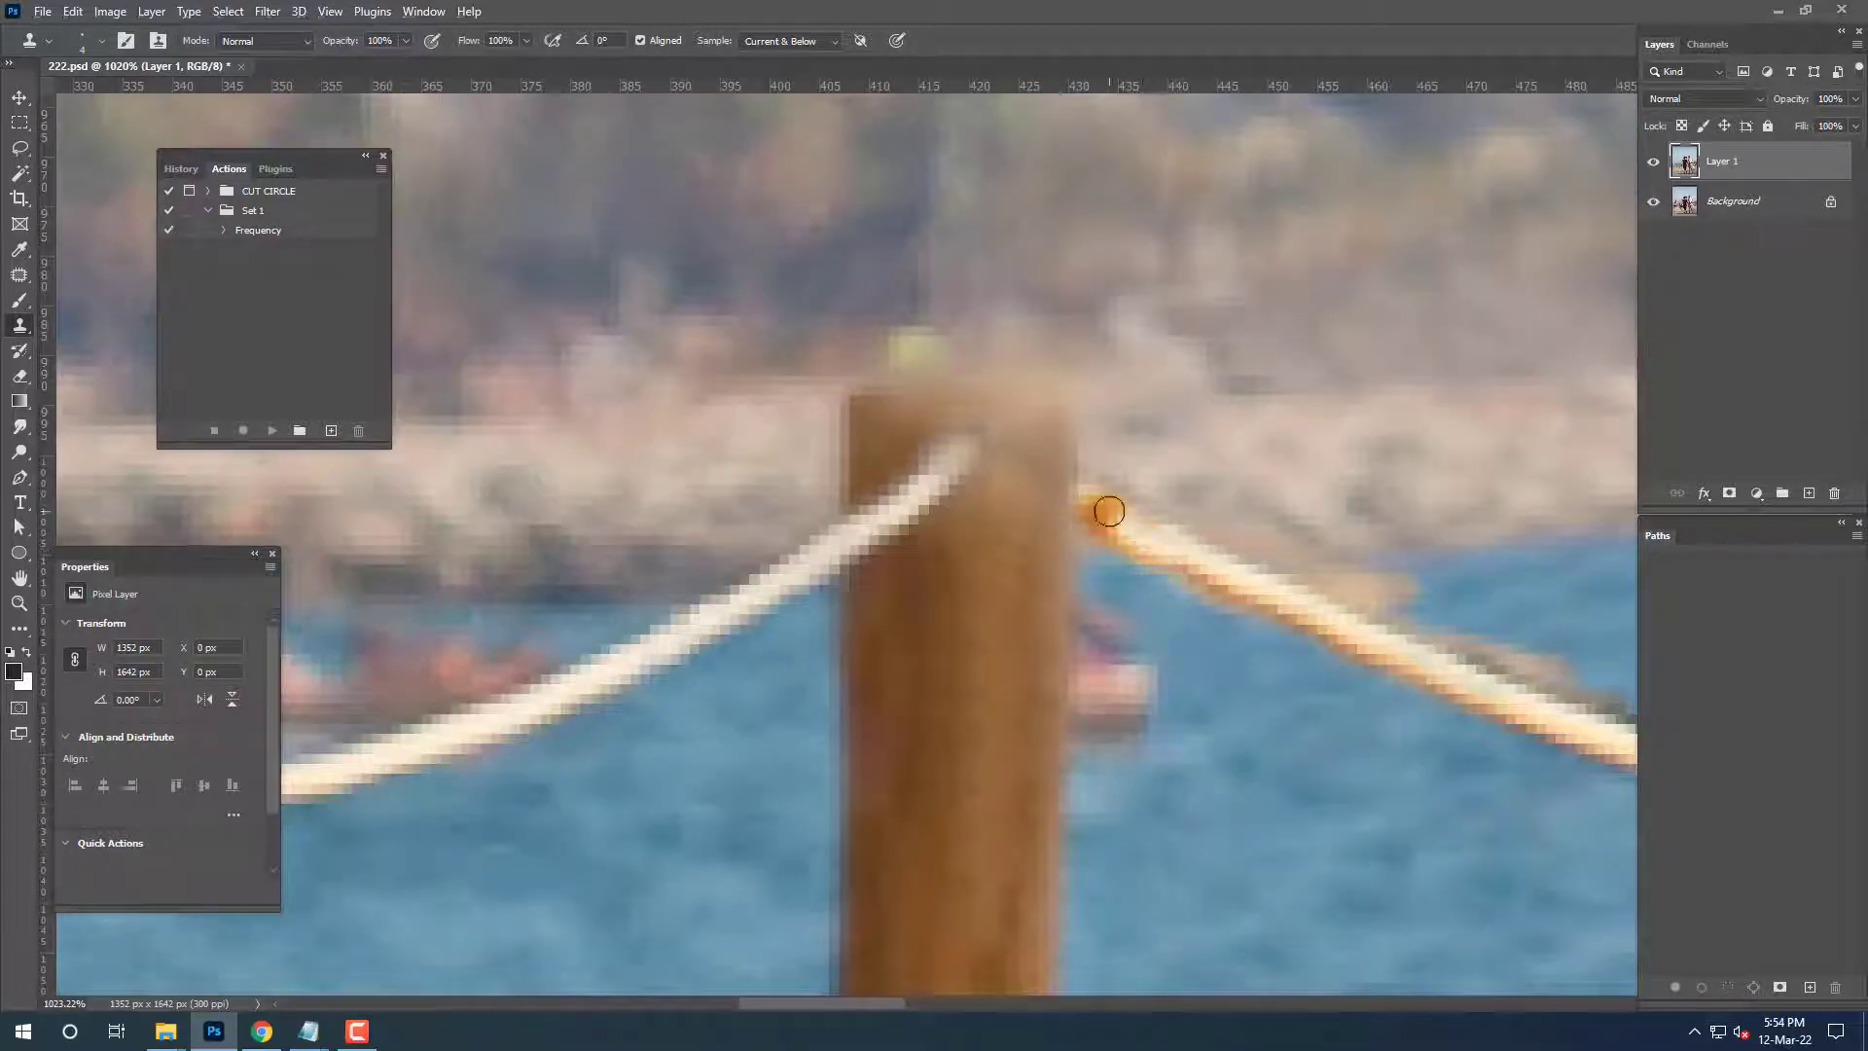
{"action": "left_click_drag", "start_coordinate": [1199, 500], "coordinate": [996, 422]}
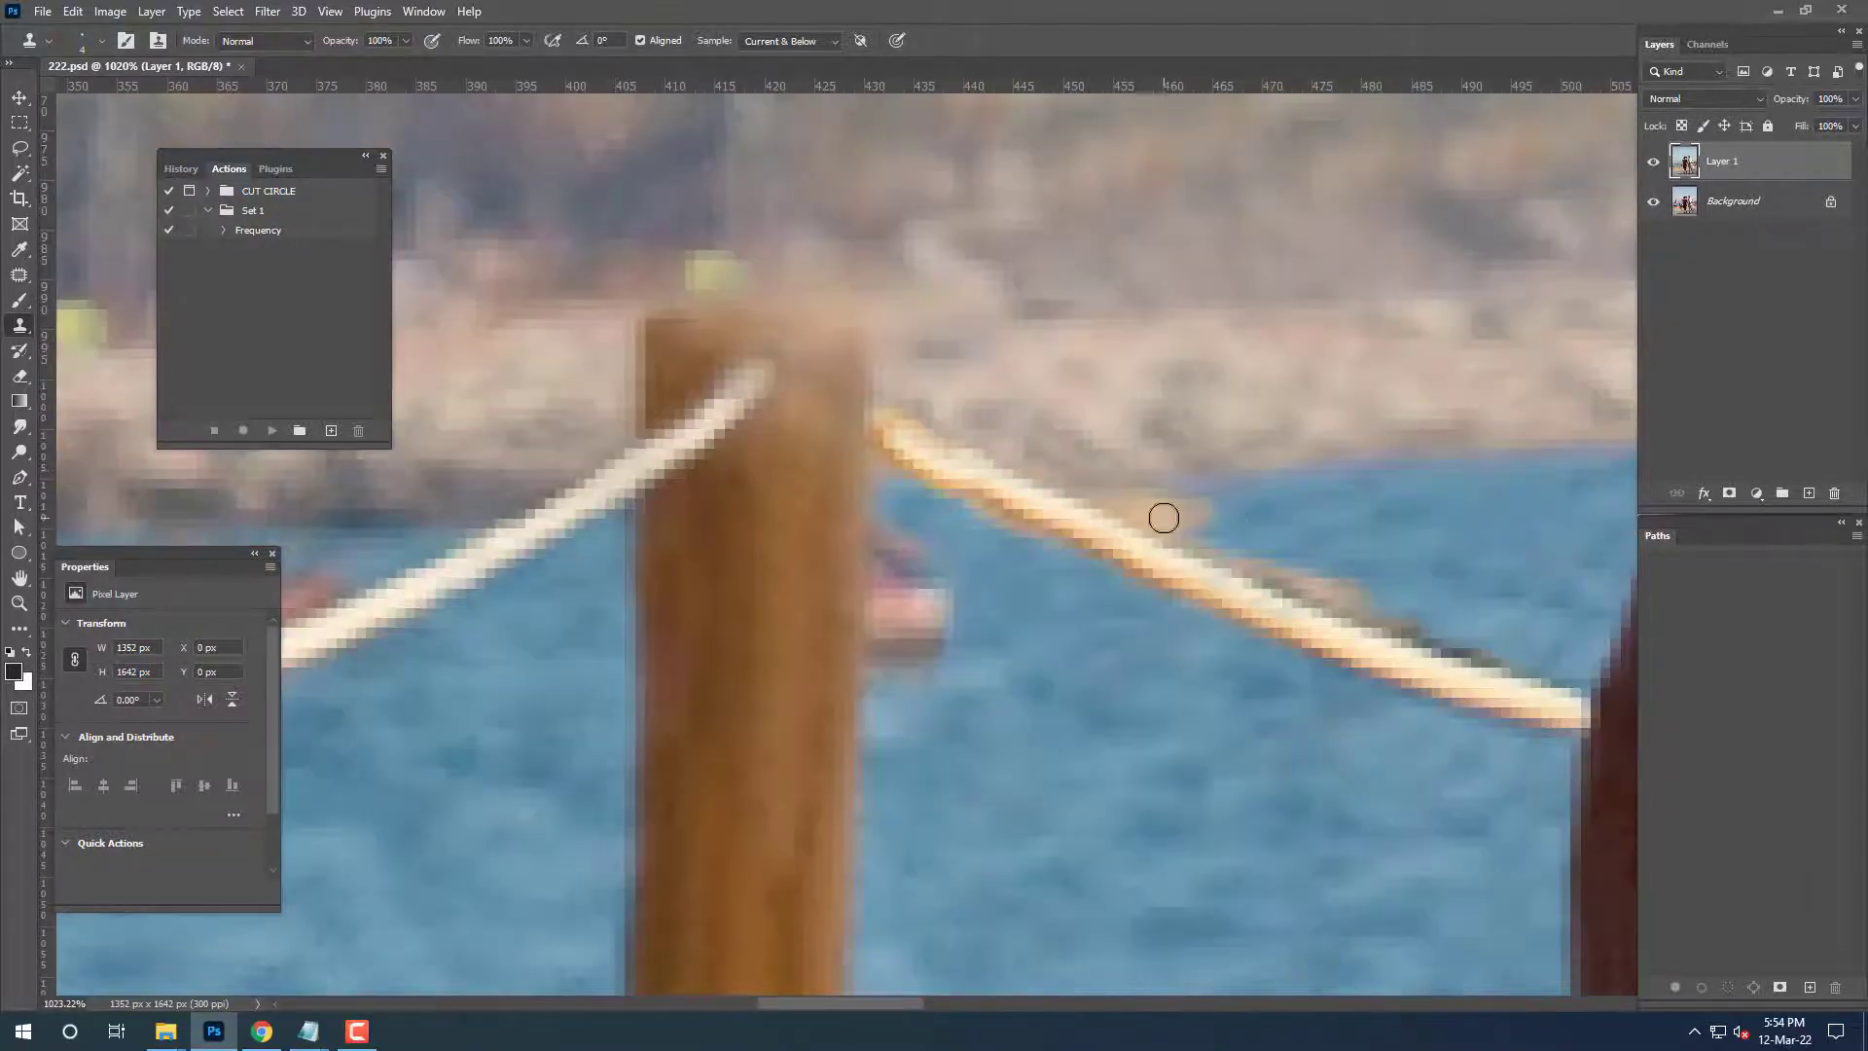
{"action": "left_click_drag", "start_coordinate": [1104, 499], "coordinate": [1484, 630]}
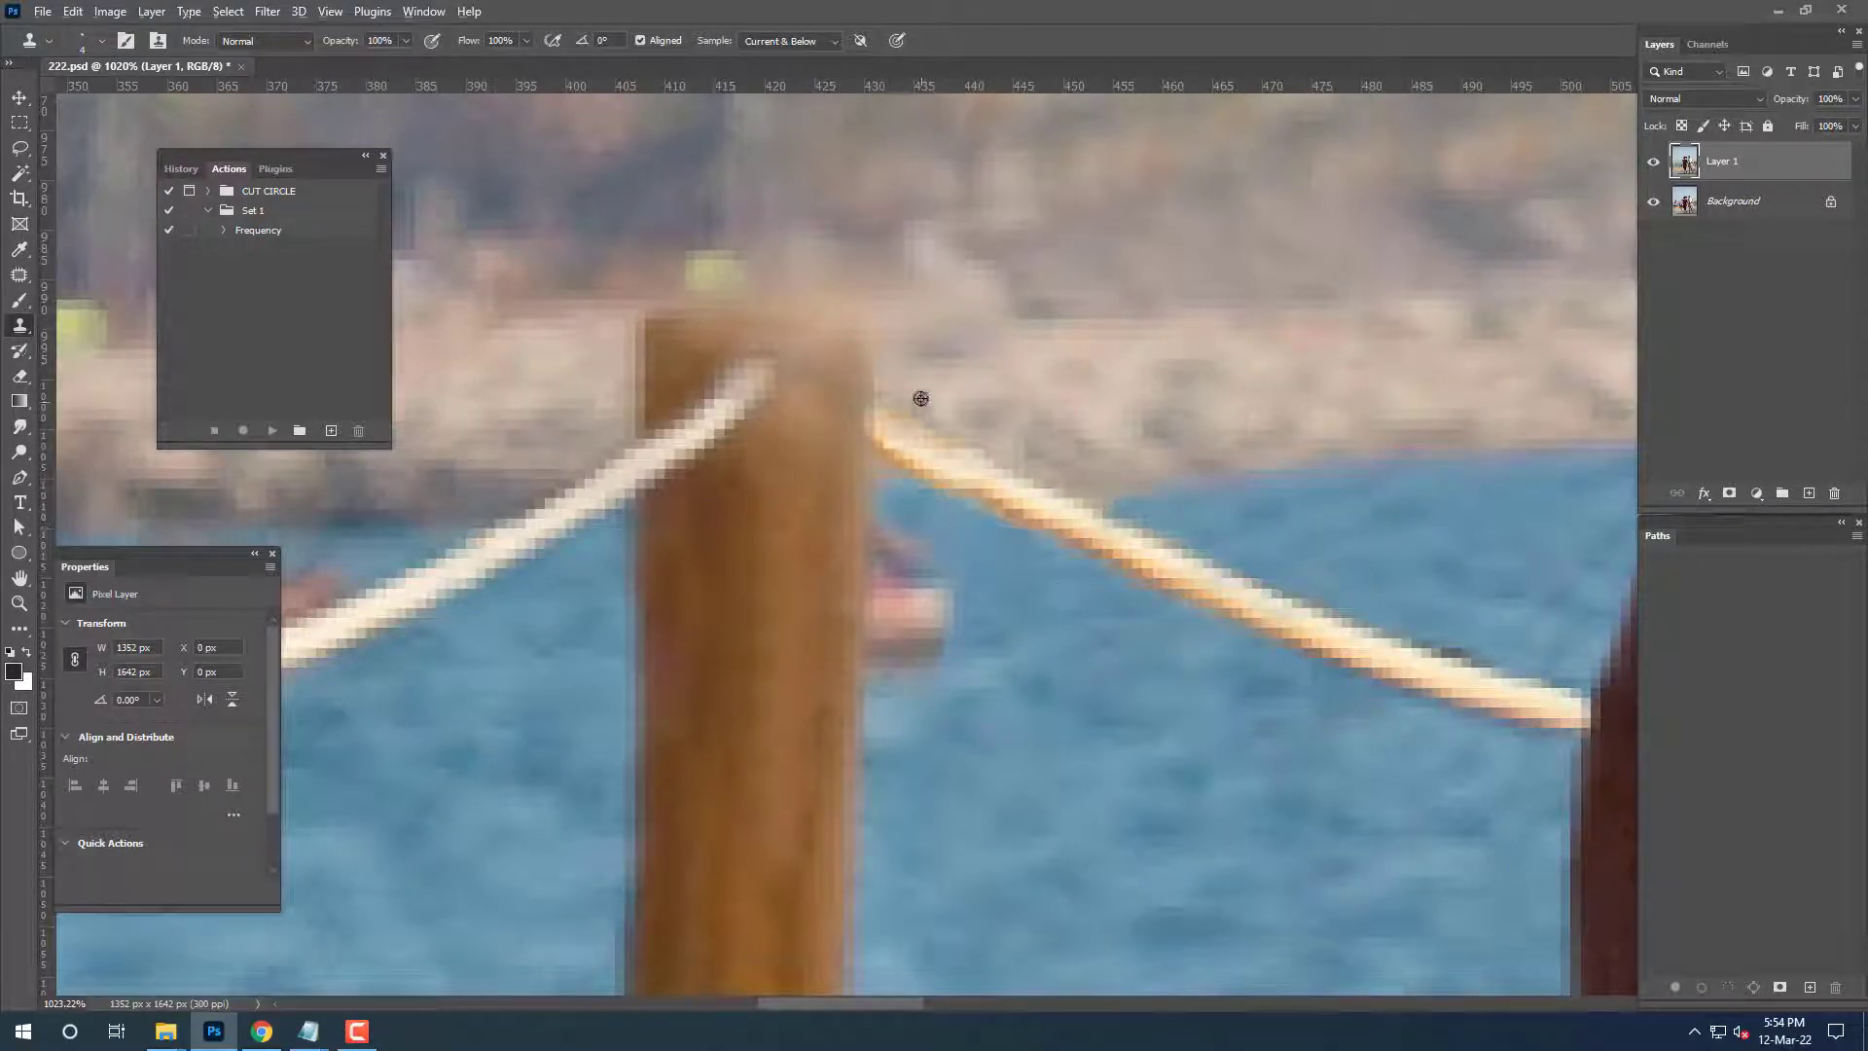
Continue the rope past the woman's arm, angling it up toward the next post.
{"action": "left_click_drag", "start_coordinate": [1489, 609], "coordinate": [1029, 405]}
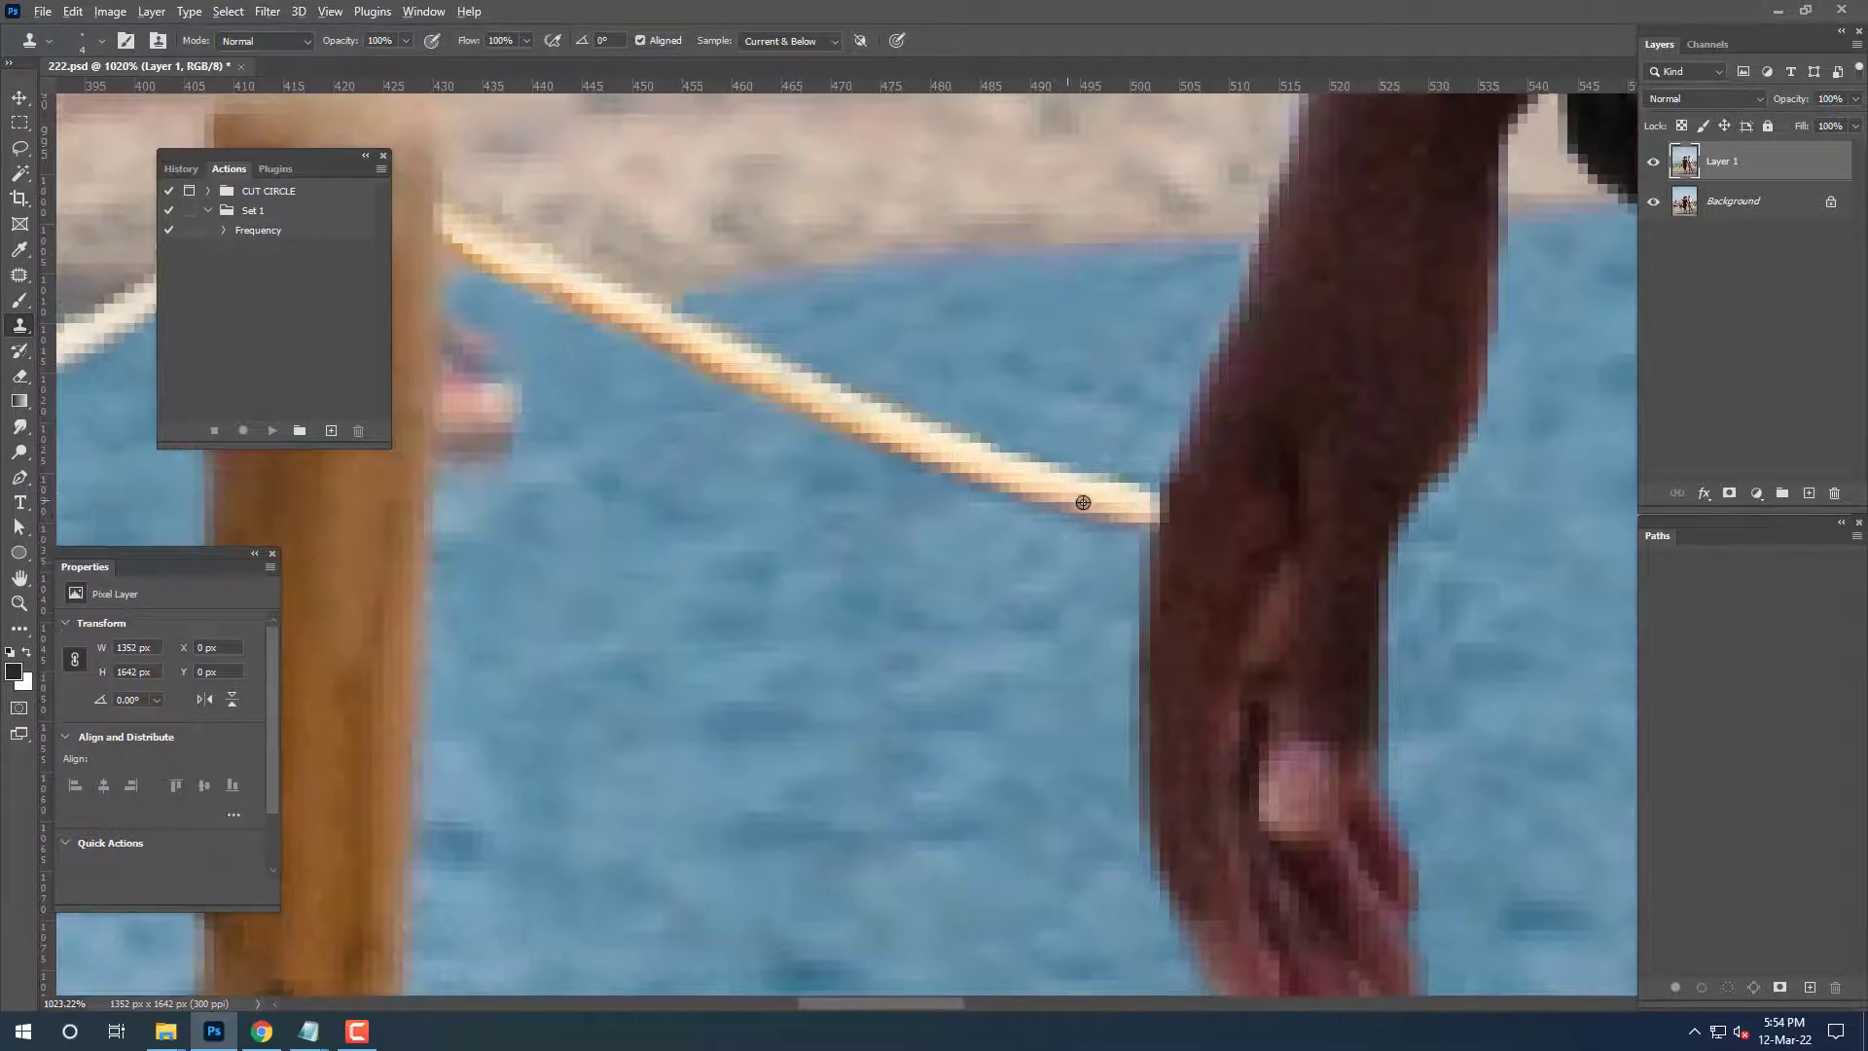
{"action": "mouse_move", "coordinate": [1402, 521]}
{"action": "left_mouse_down"}
{"action": "mouse_move", "coordinate": [1175, 529]}
{"action": "mouse_move", "coordinate": [1435, 530]}
{"action": "left_mouse_up"}
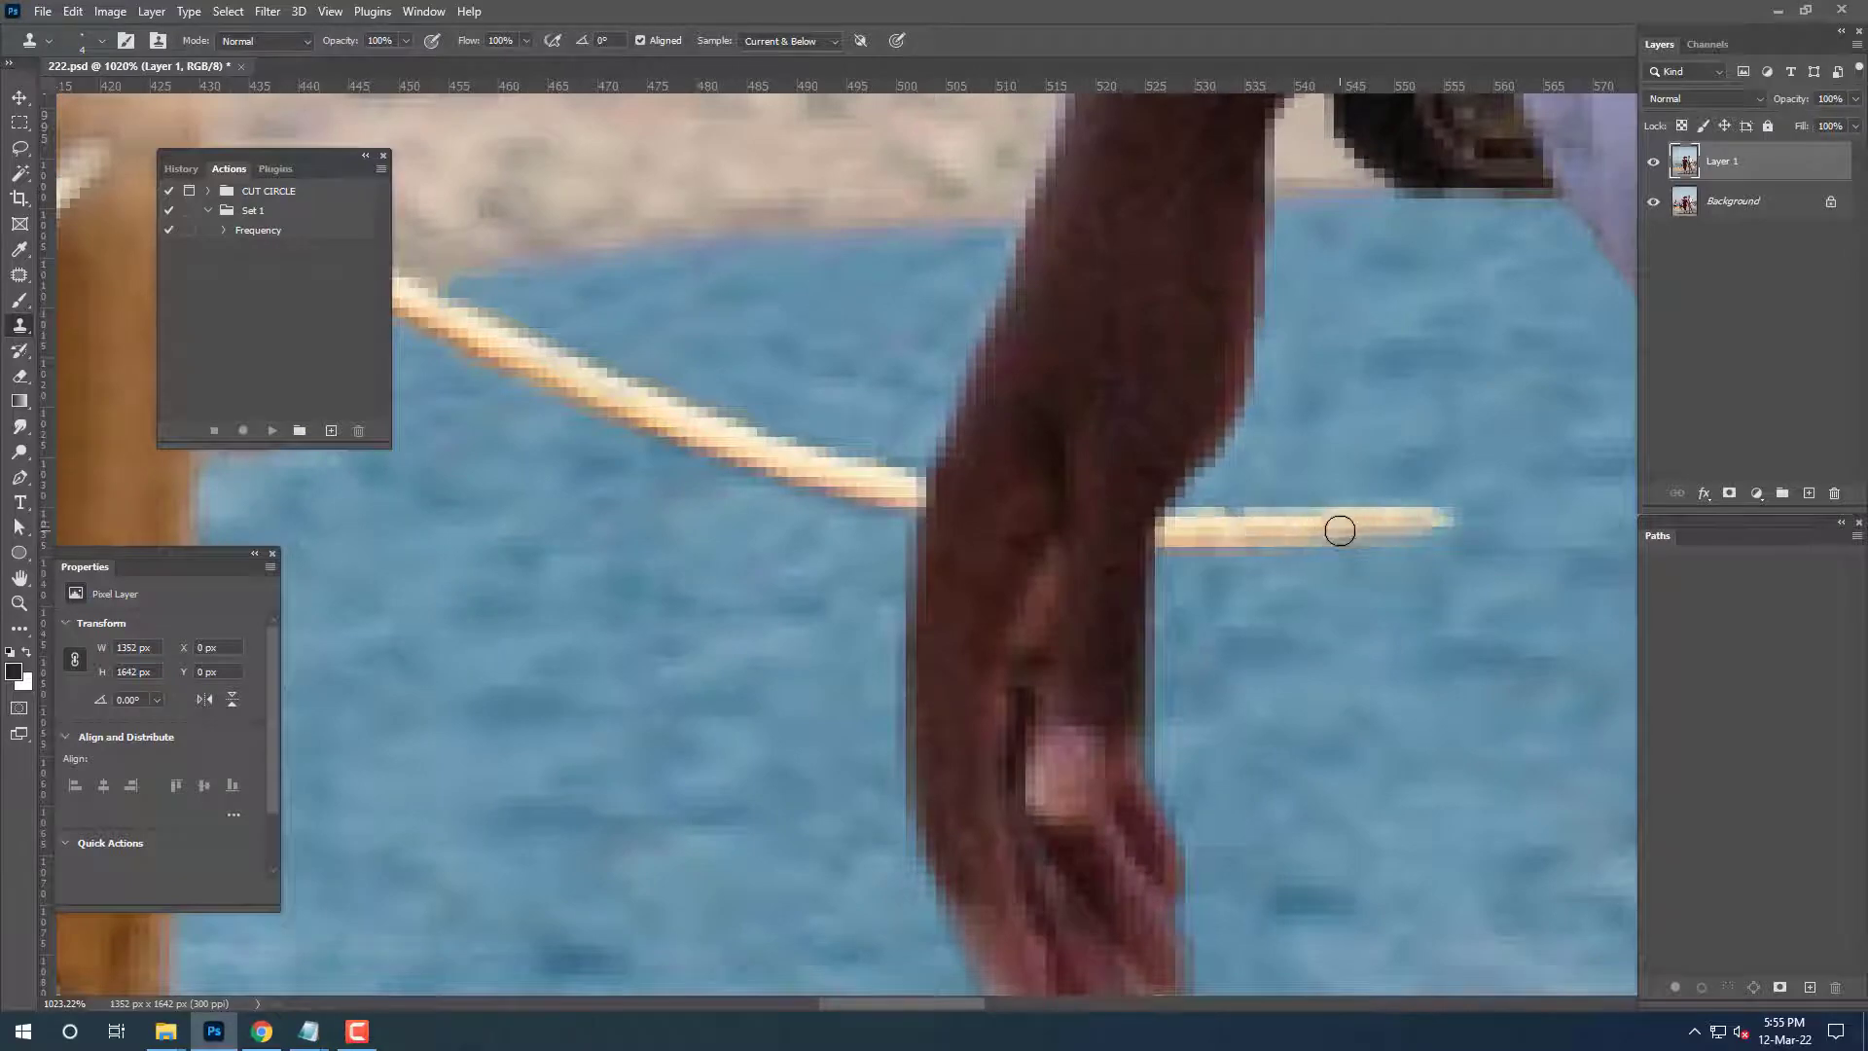
{"action": "left_click_drag", "start_coordinate": [1333, 529], "coordinate": [1518, 516]}
{"action": "scroll", "coordinate": [1517, 515], "scroll_direction": "right", "scroll_amount": 5}
{"action": "scroll", "coordinate": [1080, 517], "scroll_direction": "down", "scroll_amount": 5}
{"action": "scroll", "coordinate": [1072, 550], "scroll_direction": "up", "scroll_amount": 5}
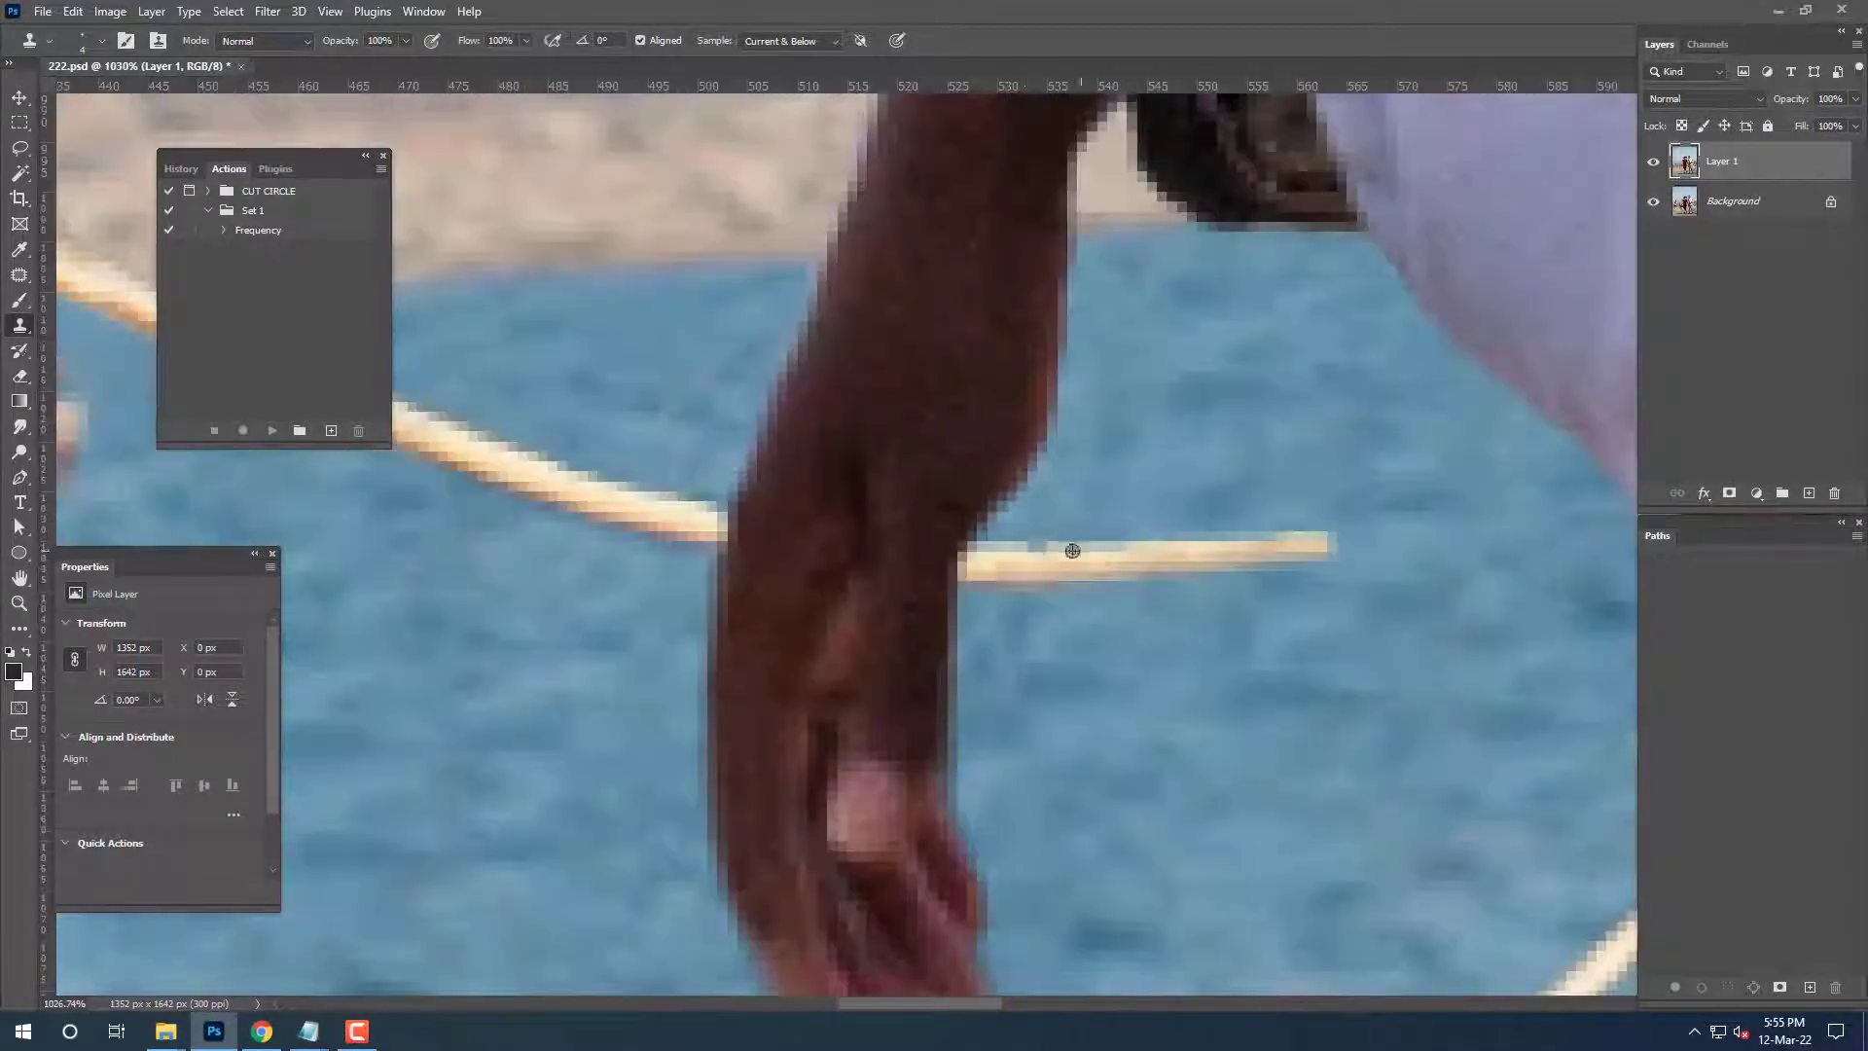
{"action": "mouse_move", "coordinate": [1287, 534]}
{"action": "left_mouse_down"}
{"action": "mouse_move", "coordinate": [1396, 487]}
{"action": "mouse_move", "coordinate": [1374, 485]}
{"action": "mouse_move", "coordinate": [1493, 413]}
{"action": "left_mouse_up"}
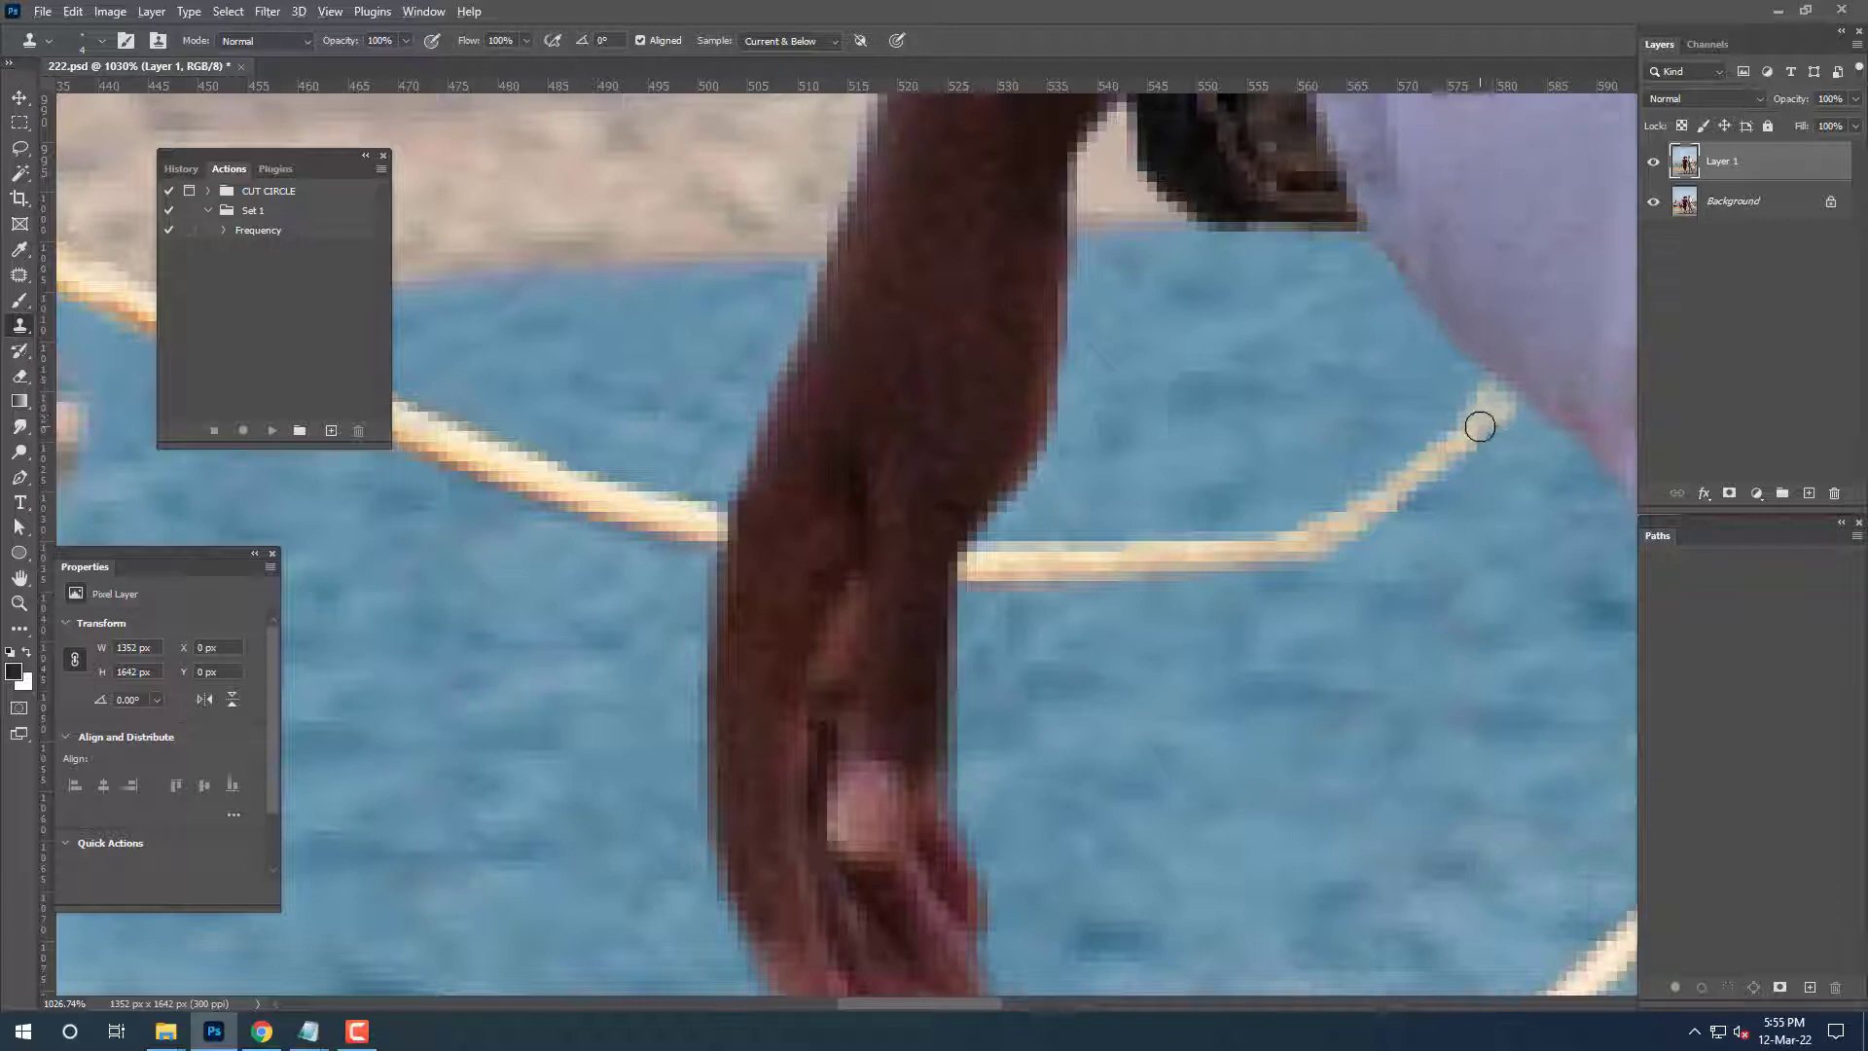
Thicken and brighten the rope's upward curve with a tiny brush, then fit the photo on screen.
{"action": "key", "text": "bracketleft"}
{"action": "key", "text": "bracketleft"}
{"action": "key", "text": "bracketleft"}
{"action": "left_click", "coordinate": [1356, 533], "text": "alt"}
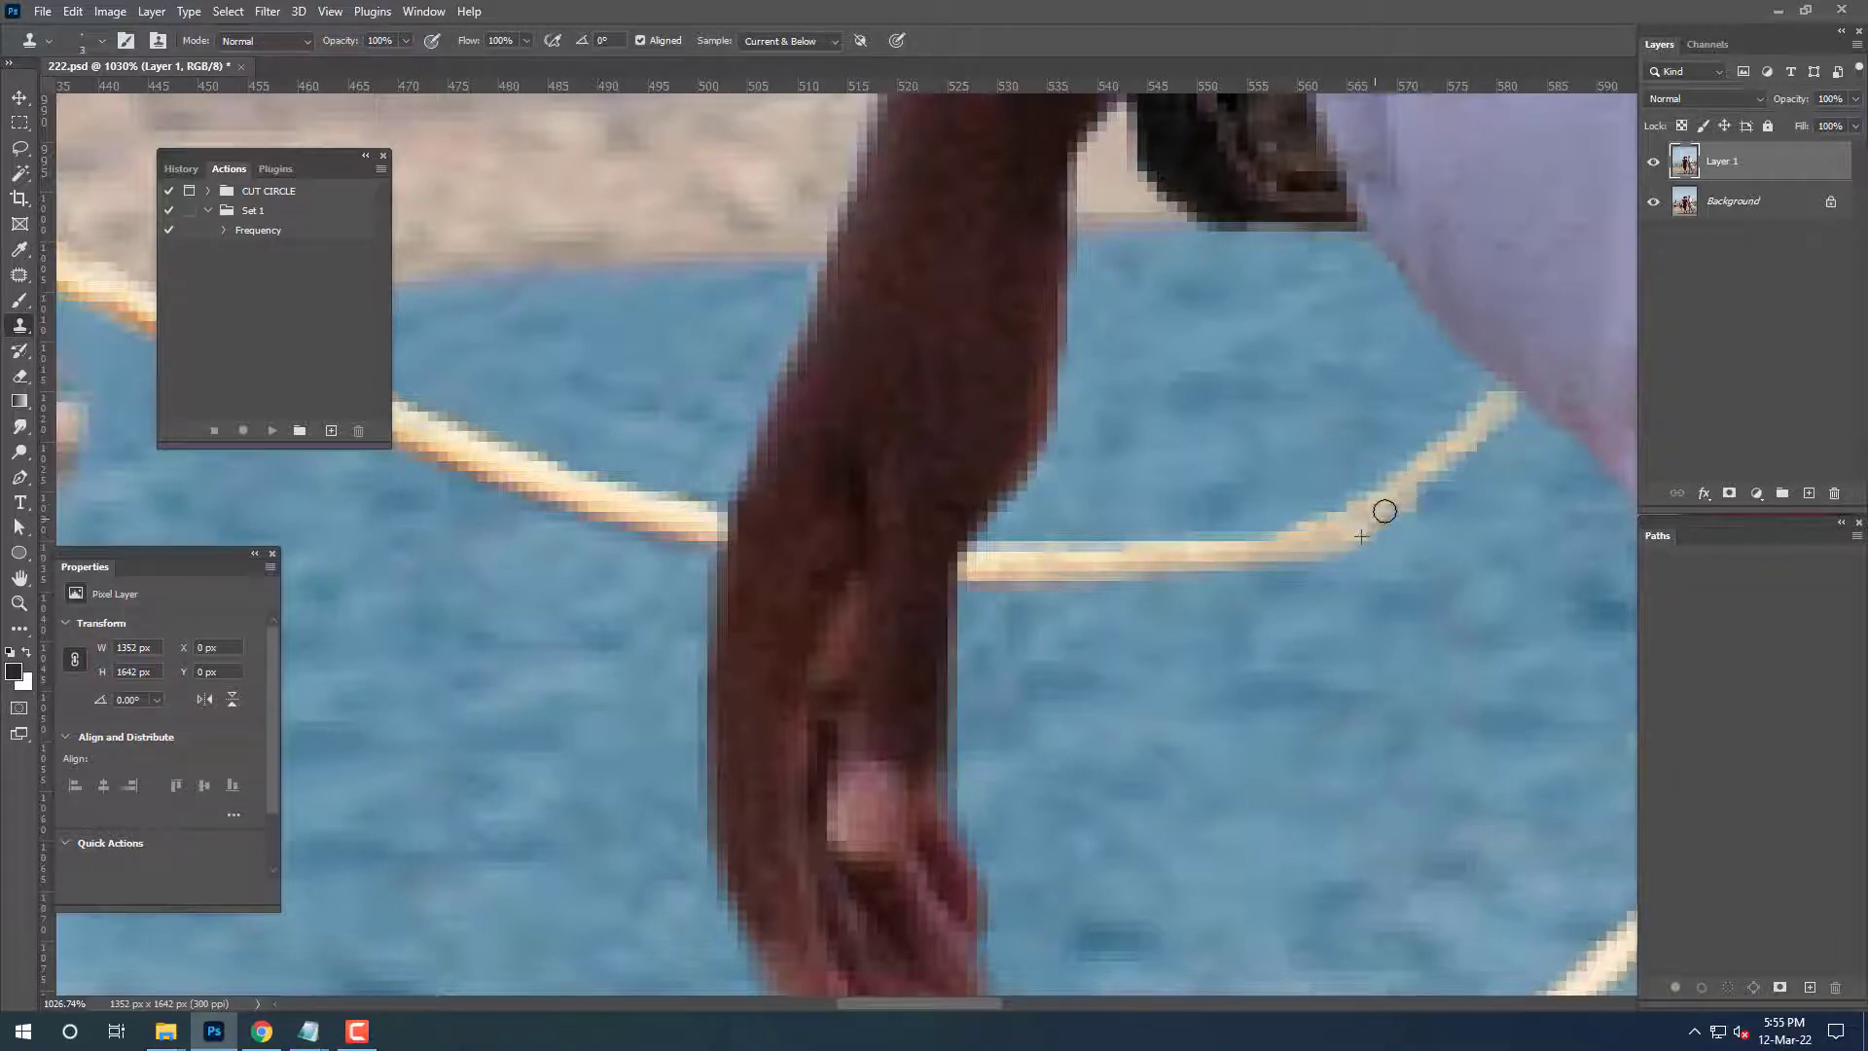
{"action": "left_click_drag", "start_coordinate": [1415, 482], "coordinate": [1489, 434]}
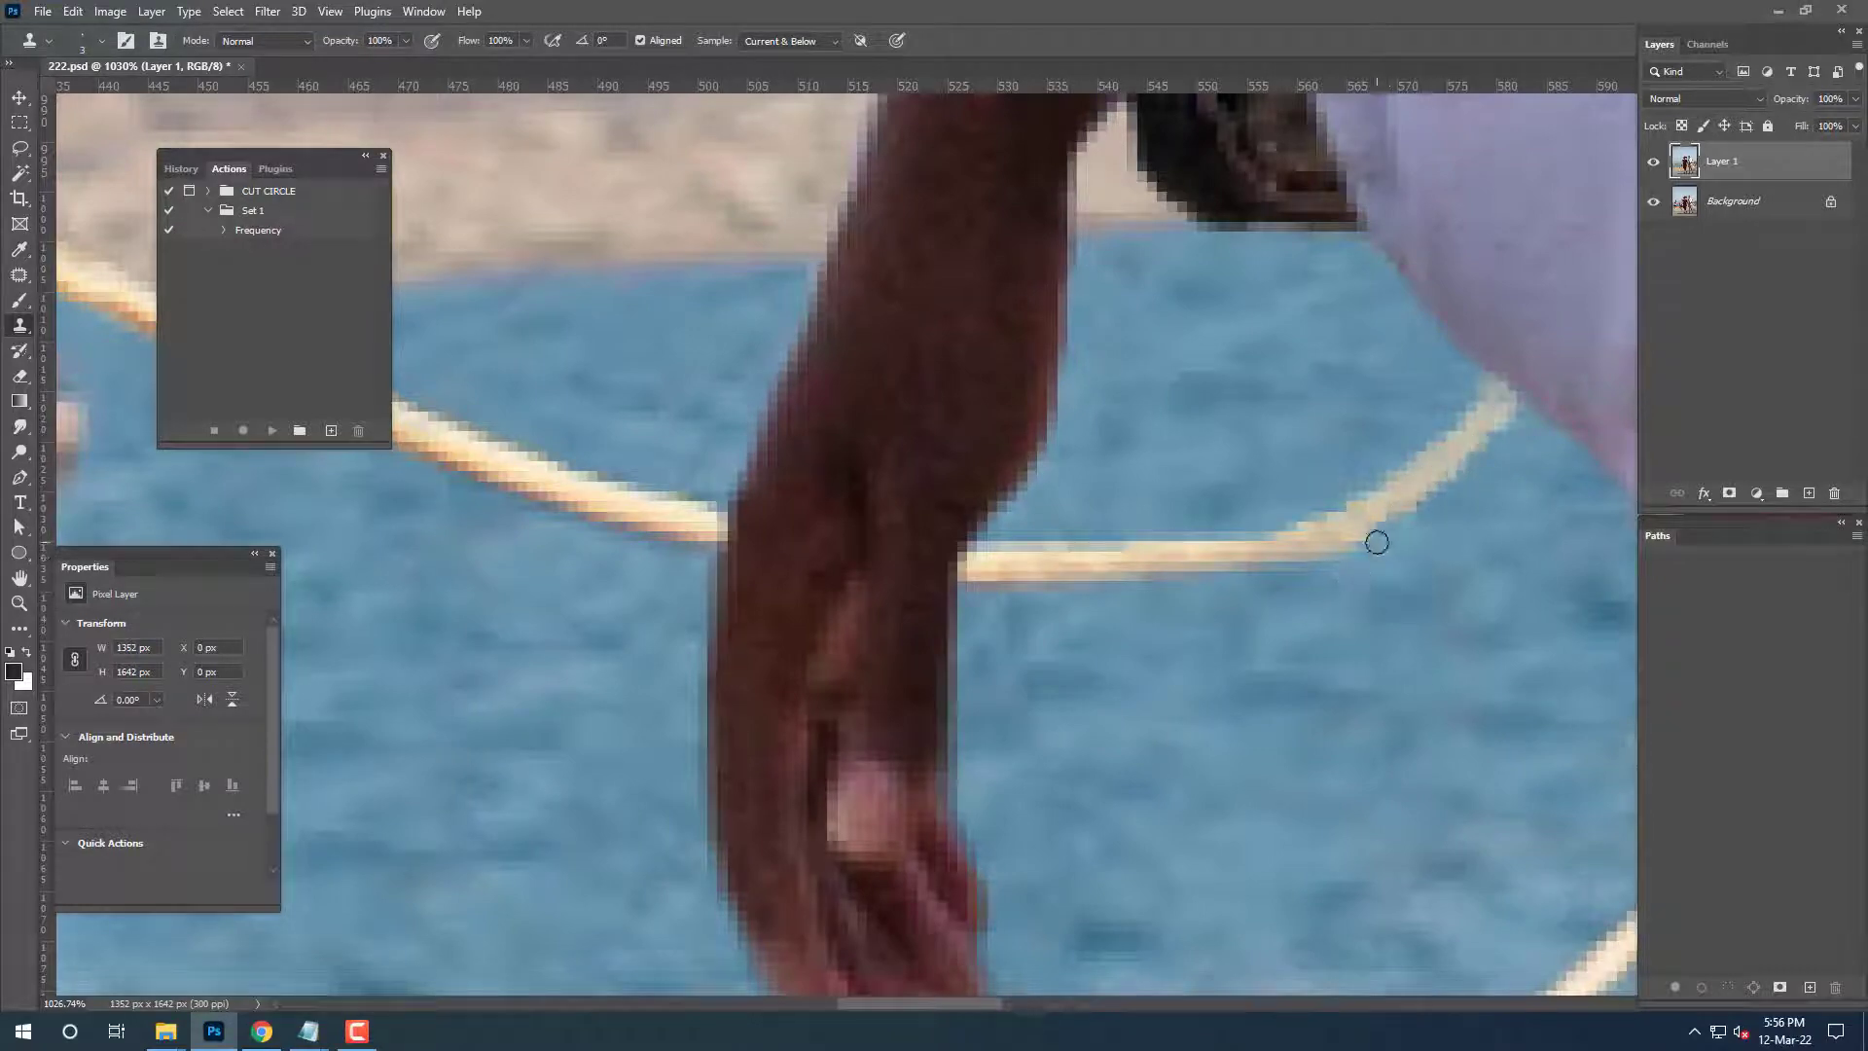
{"action": "key", "text": "ctrl+minus"}
{"action": "key", "text": "ctrl+0"}
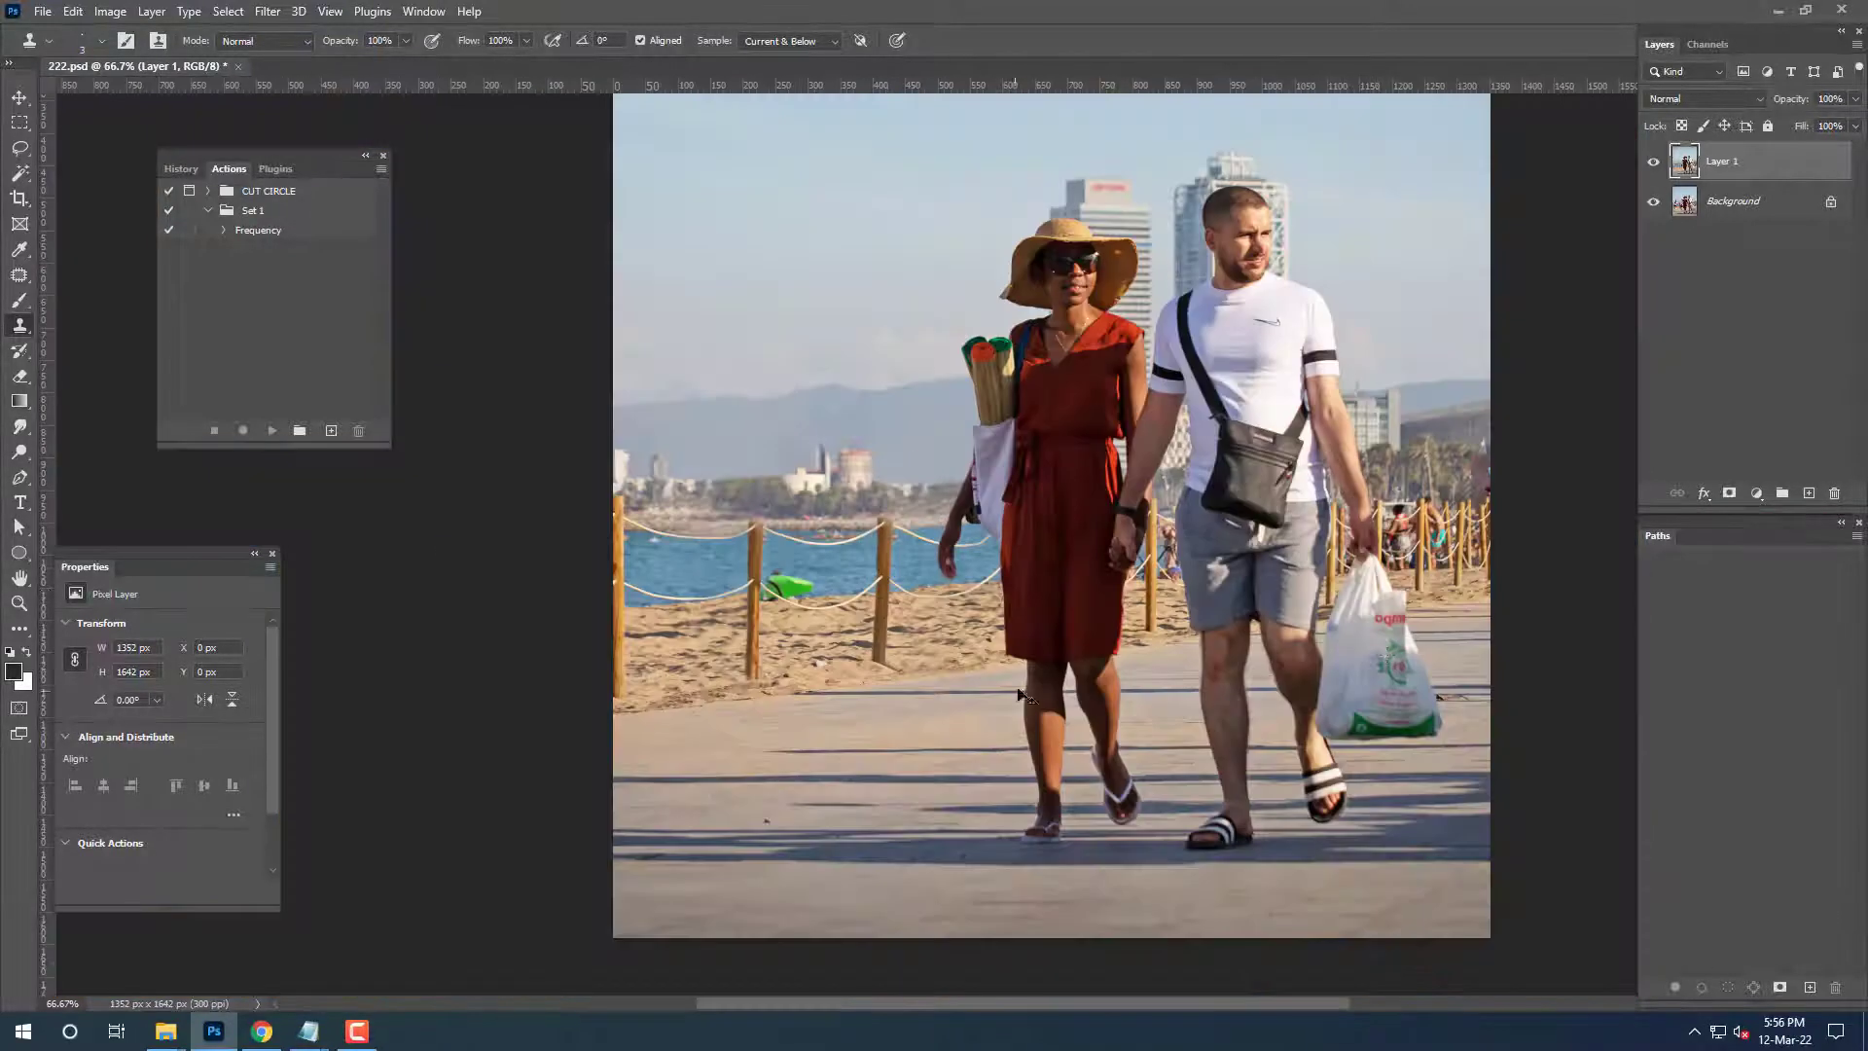
Repaint the rope below the woman's hand and blend its bend into the water.
{"action": "scroll", "coordinate": [1017, 693], "scroll_direction": "up", "scroll_amount": 10}
{"action": "scroll", "coordinate": [1167, 487], "scroll_direction": "up", "scroll_amount": 1}
{"action": "scroll", "coordinate": [1343, 288], "scroll_direction": "up", "scroll_amount": 2}
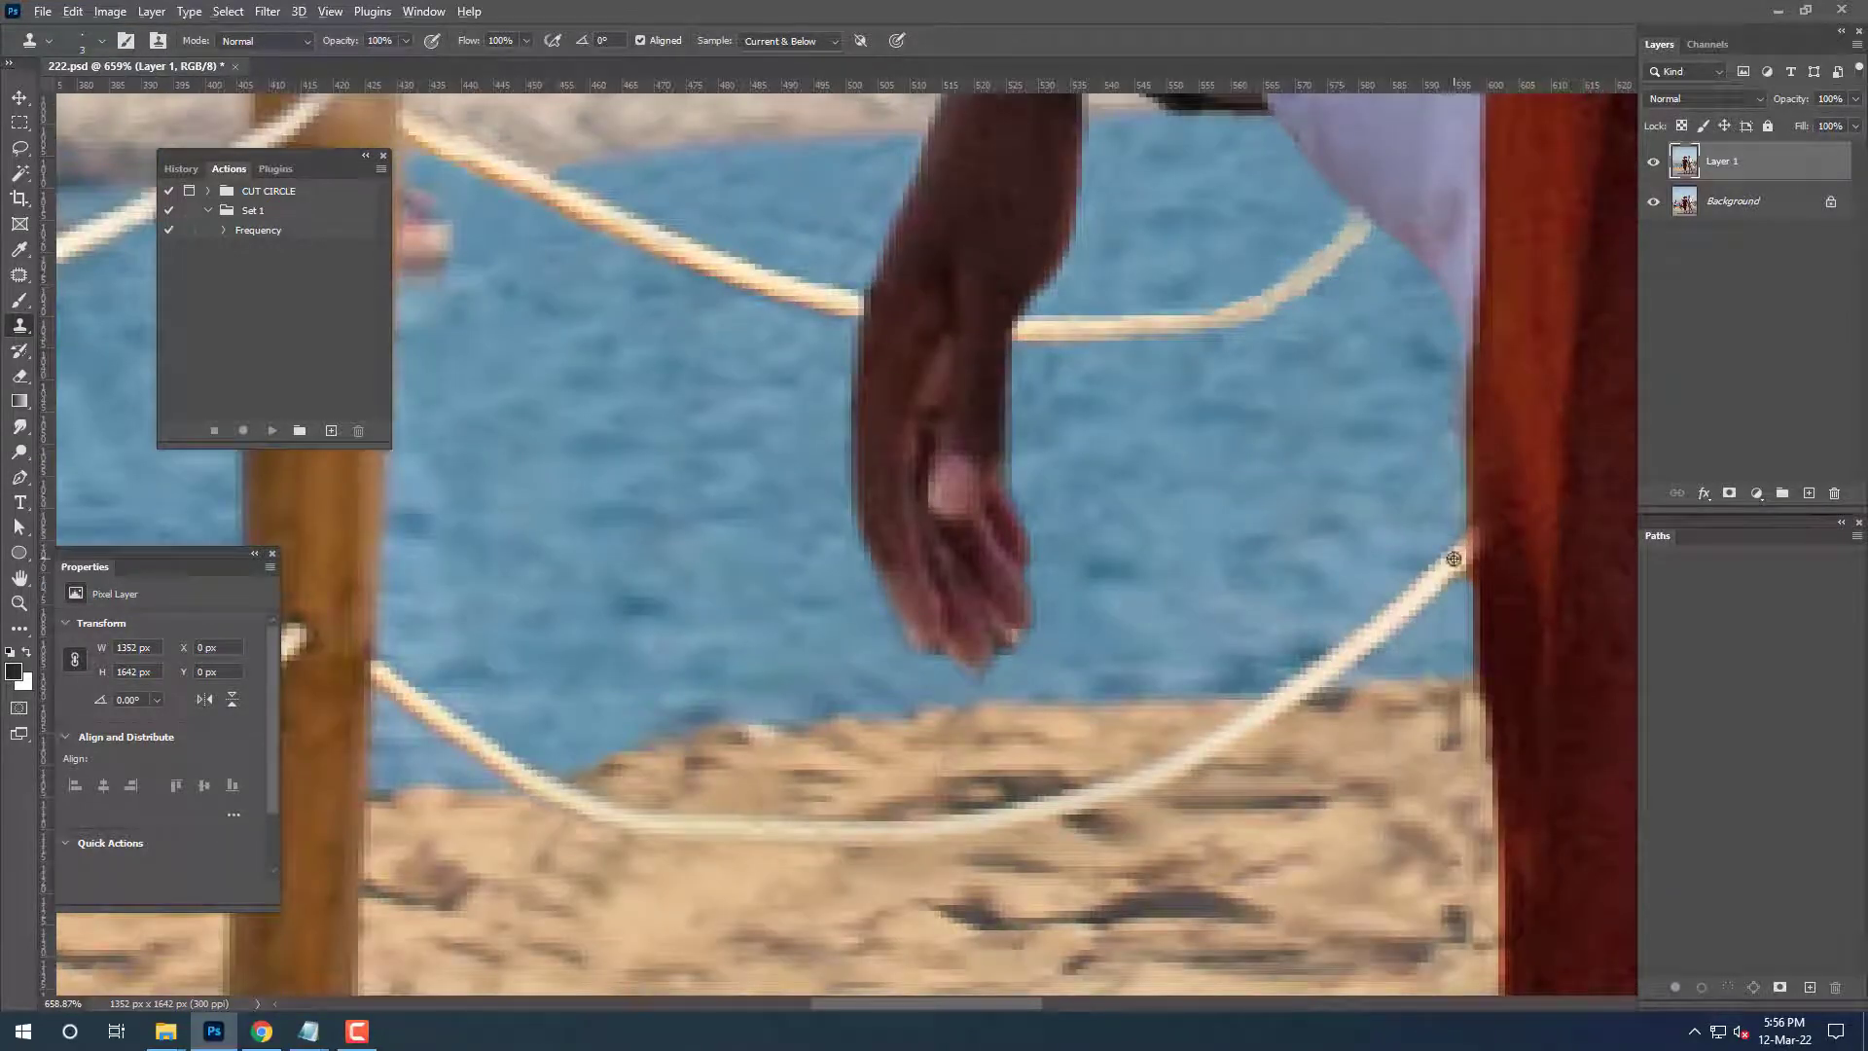
{"action": "mouse_move", "coordinate": [1357, 229]}
{"action": "left_mouse_down"}
{"action": "mouse_move", "coordinate": [1307, 284]}
{"action": "mouse_move", "coordinate": [1336, 245]}
{"action": "left_mouse_up"}
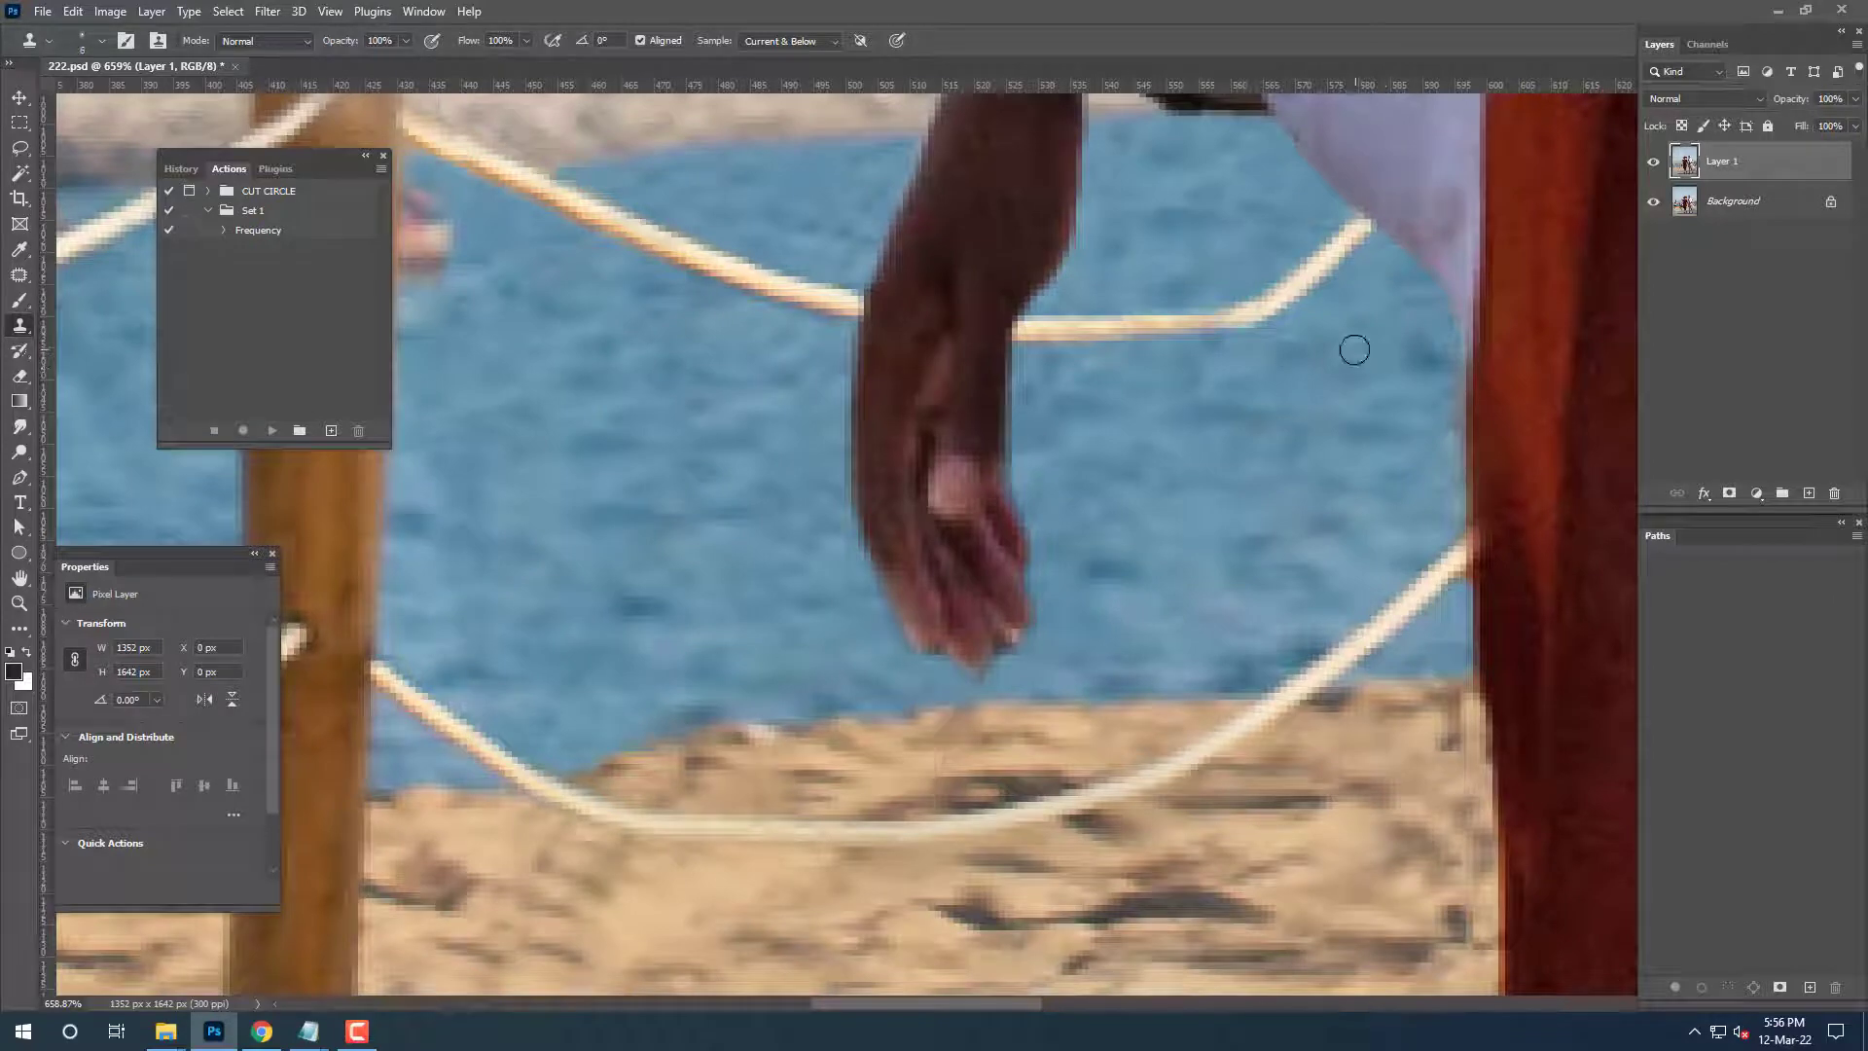
{"action": "left_click_drag", "start_coordinate": [1275, 334], "coordinate": [1284, 363]}
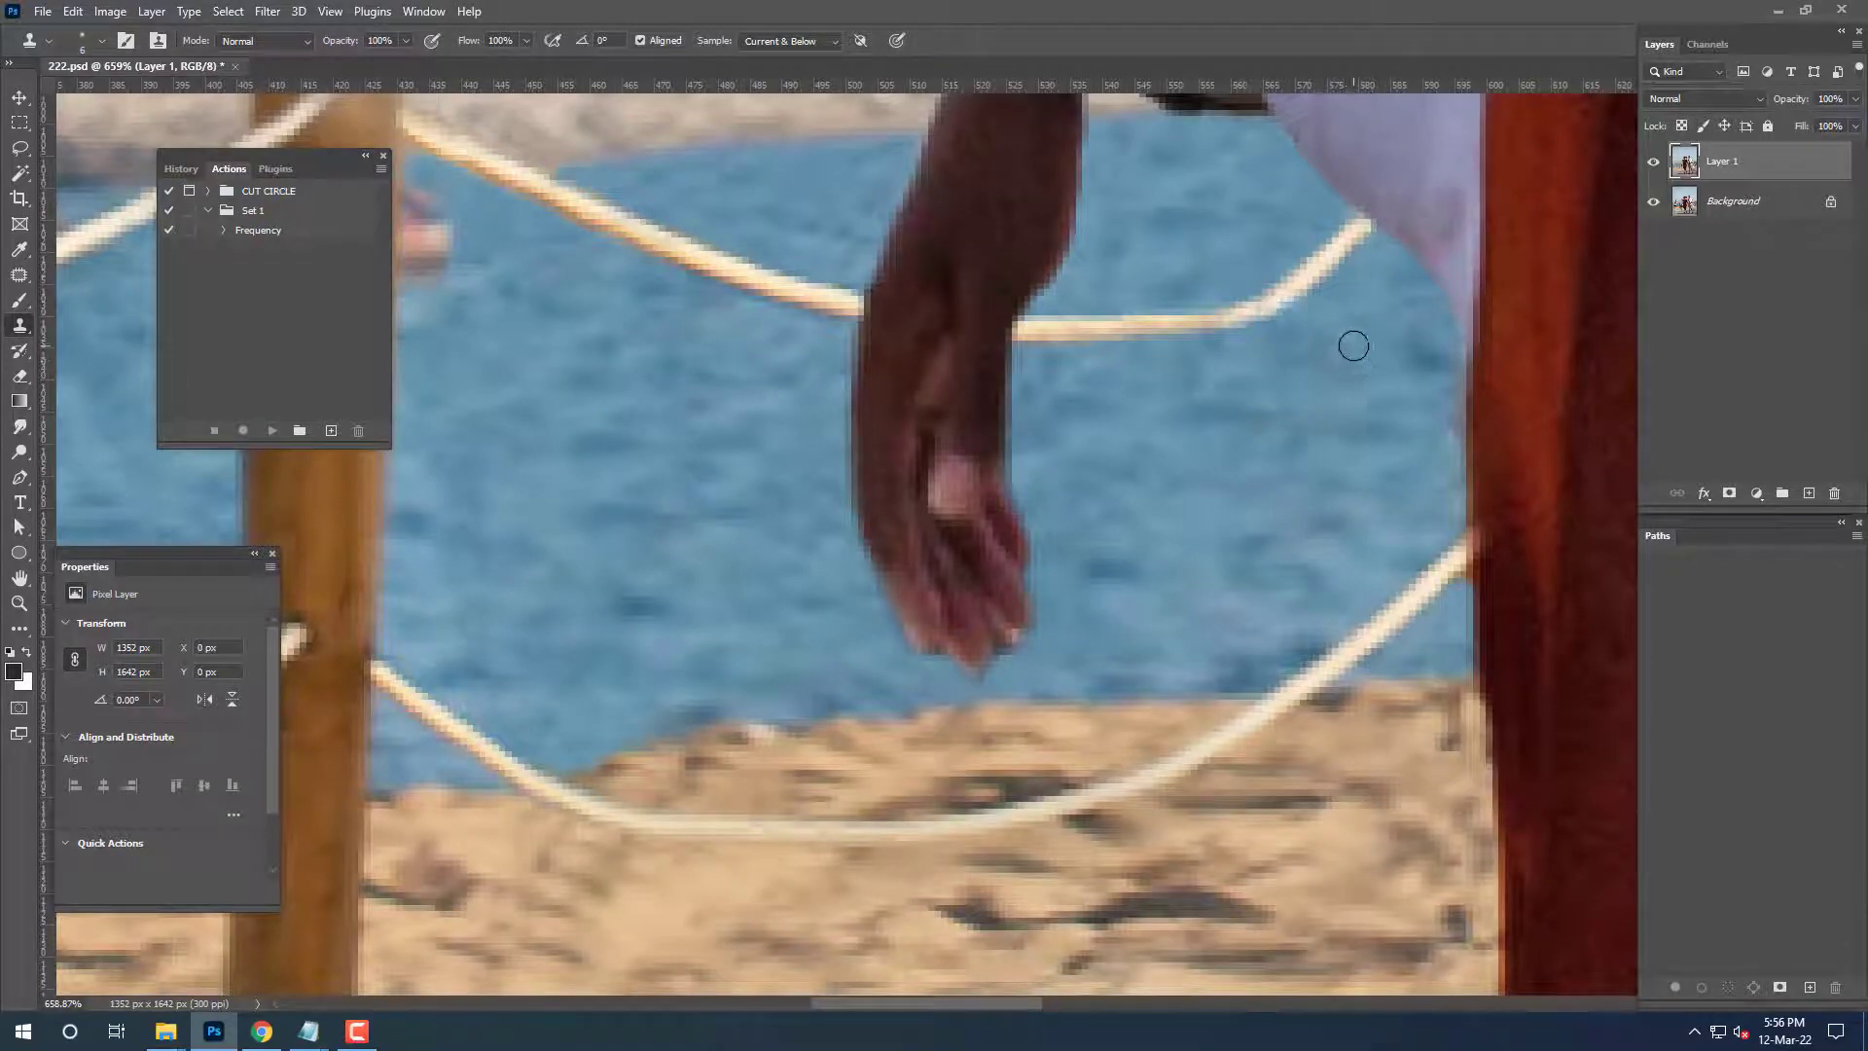
{"action": "scroll", "coordinate": [1227, 286], "scroll_direction": "down", "scroll_amount": 5}
Restore earlier pixels beside the green kayak with the History Brush.
{"action": "scroll", "coordinate": [1228, 286], "scroll_direction": "down", "scroll_amount": 2}
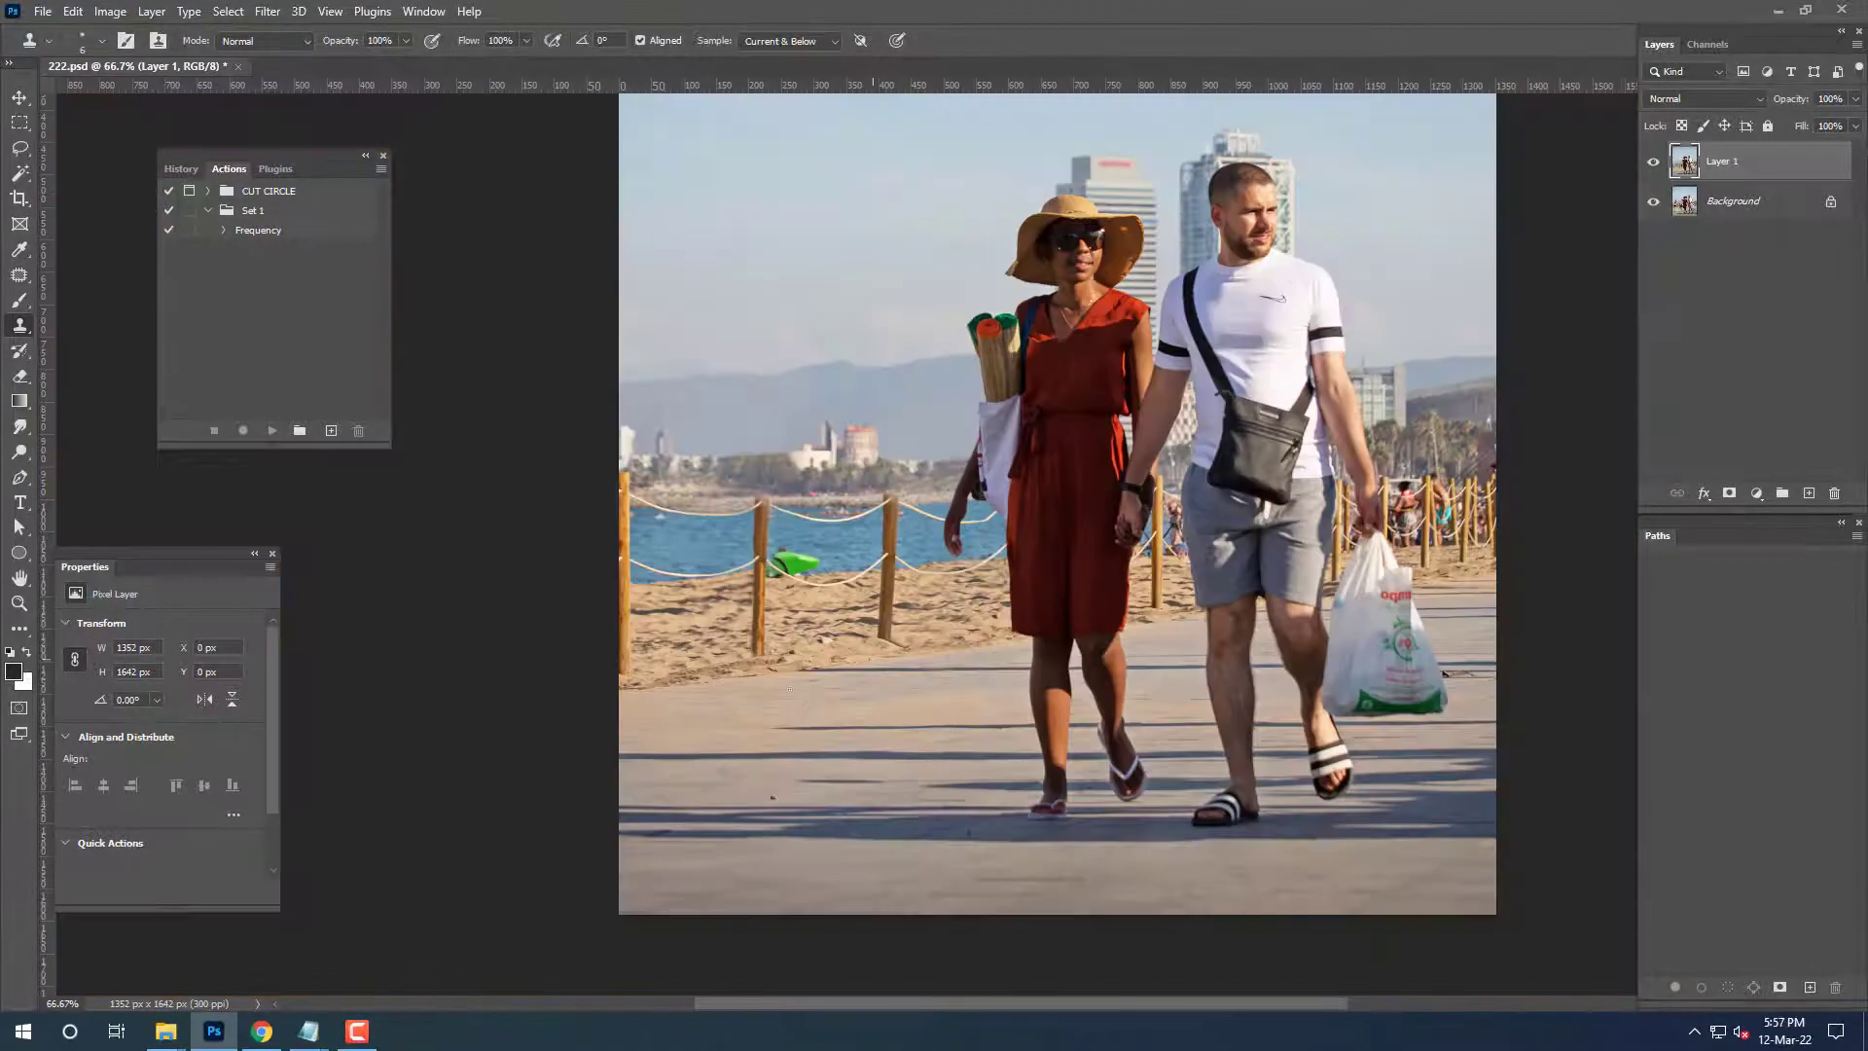
{"action": "scroll", "coordinate": [902, 691], "scroll_direction": "up", "scroll_amount": 4}
{"action": "scroll", "coordinate": [902, 690], "scroll_direction": "up", "scroll_amount": 2}
{"action": "scroll", "coordinate": [902, 690], "scroll_direction": "up", "scroll_amount": 1}
{"action": "key", "text": "y"}
{"action": "left_click_drag", "start_coordinate": [798, 584], "coordinate": [766, 659]}
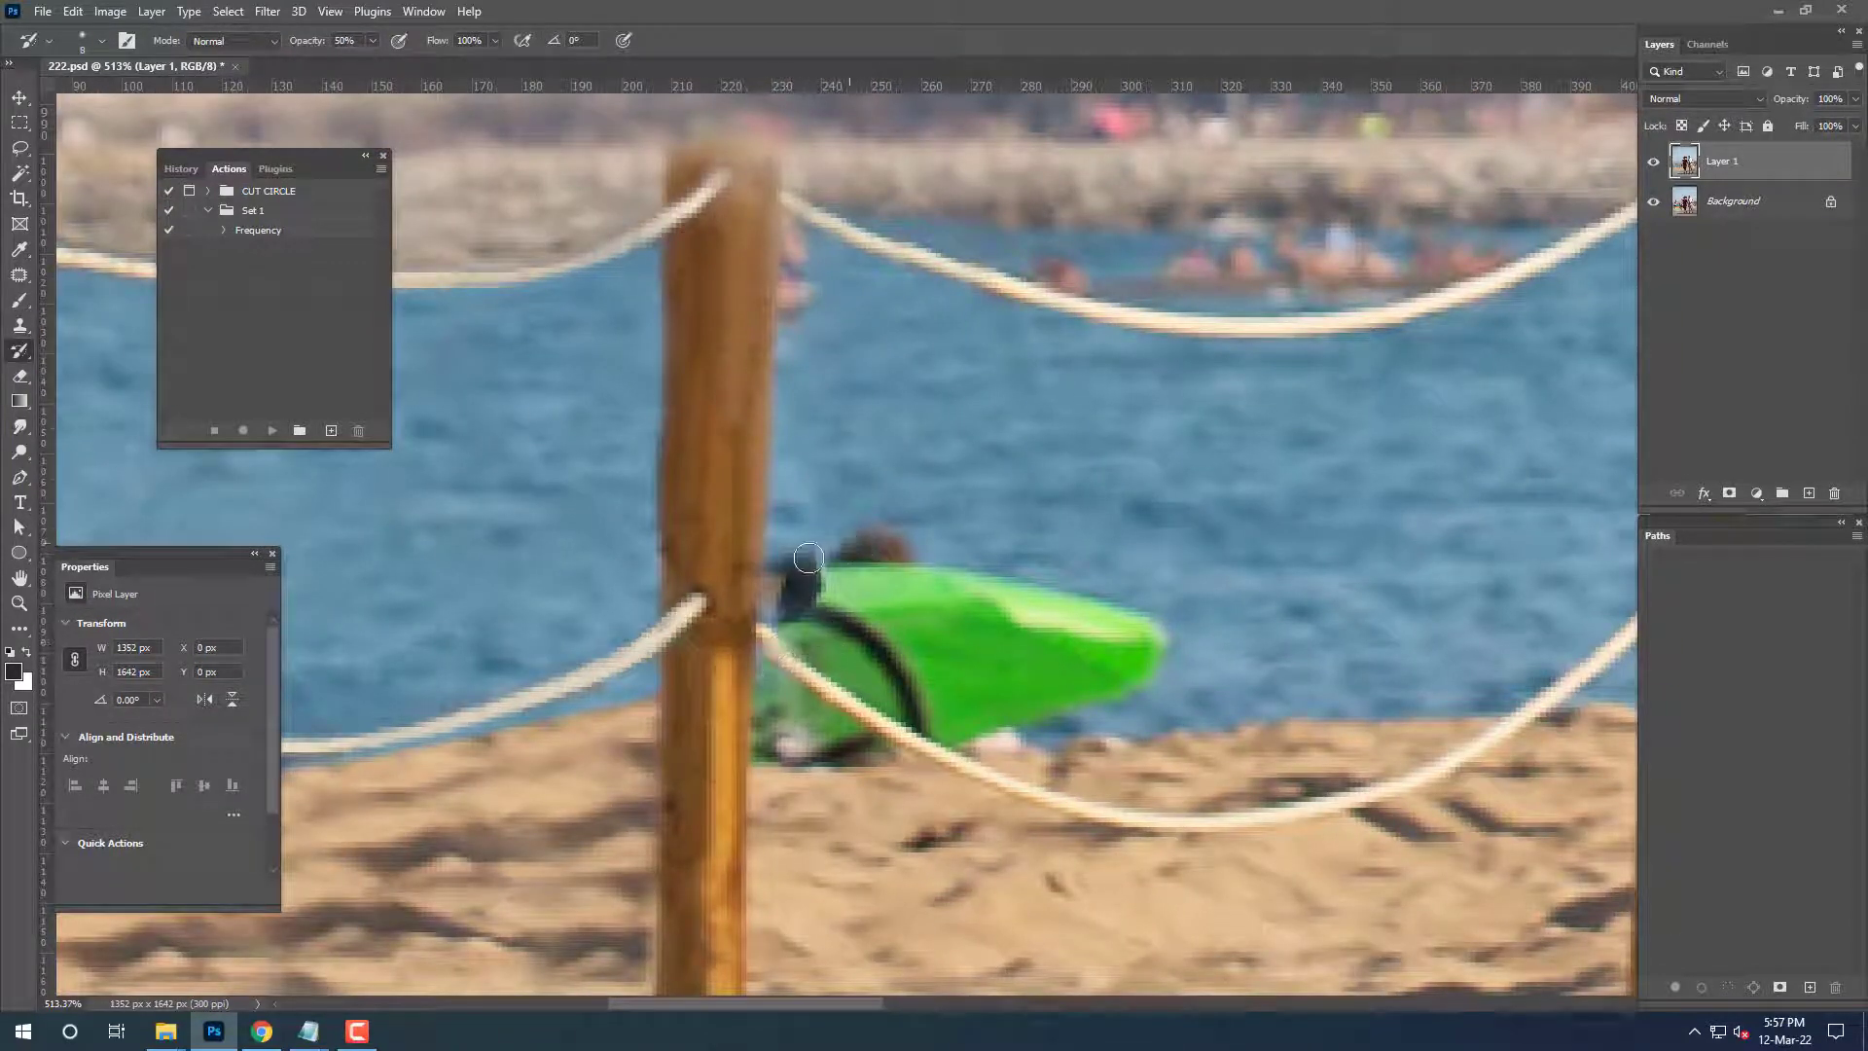
Clone water over the dark blob by the kayak, then hide Layer 1 to compare.
{"action": "key", "text": "s"}
{"action": "scroll", "coordinate": [795, 566], "scroll_direction": "up", "scroll_amount": 3}
{"action": "mouse_move", "coordinate": [793, 598]}
{"action": "left_mouse_down"}
{"action": "mouse_move", "coordinate": [795, 566]}
{"action": "mouse_move", "coordinate": [751, 562]}
{"action": "mouse_move", "coordinate": [812, 582]}
{"action": "mouse_move", "coordinate": [725, 623]}
{"action": "left_mouse_up"}
{"action": "left_click", "coordinate": [815, 517], "text": "alt"}
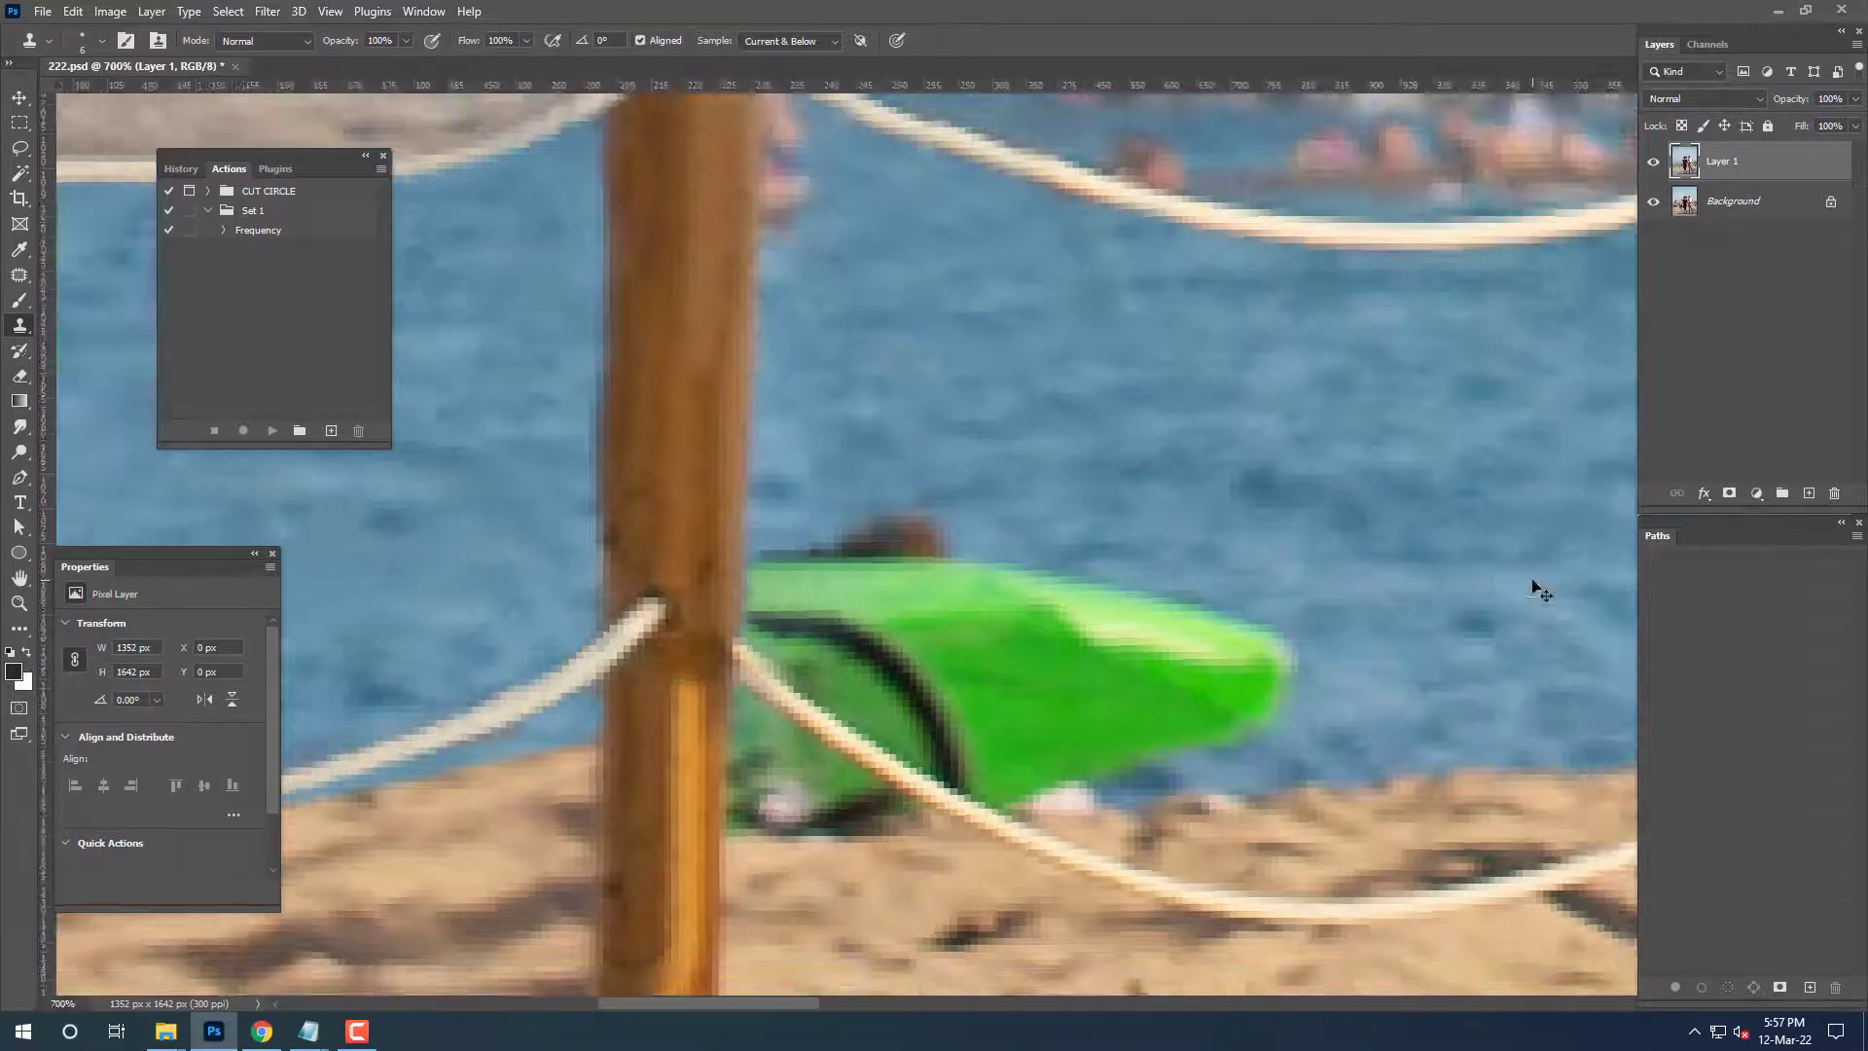
{"action": "scroll", "coordinate": [1537, 588], "scroll_direction": "down", "scroll_amount": 5}
{"action": "left_click", "coordinate": [1653, 163]}
{"action": "left_click", "coordinate": [1653, 163]}
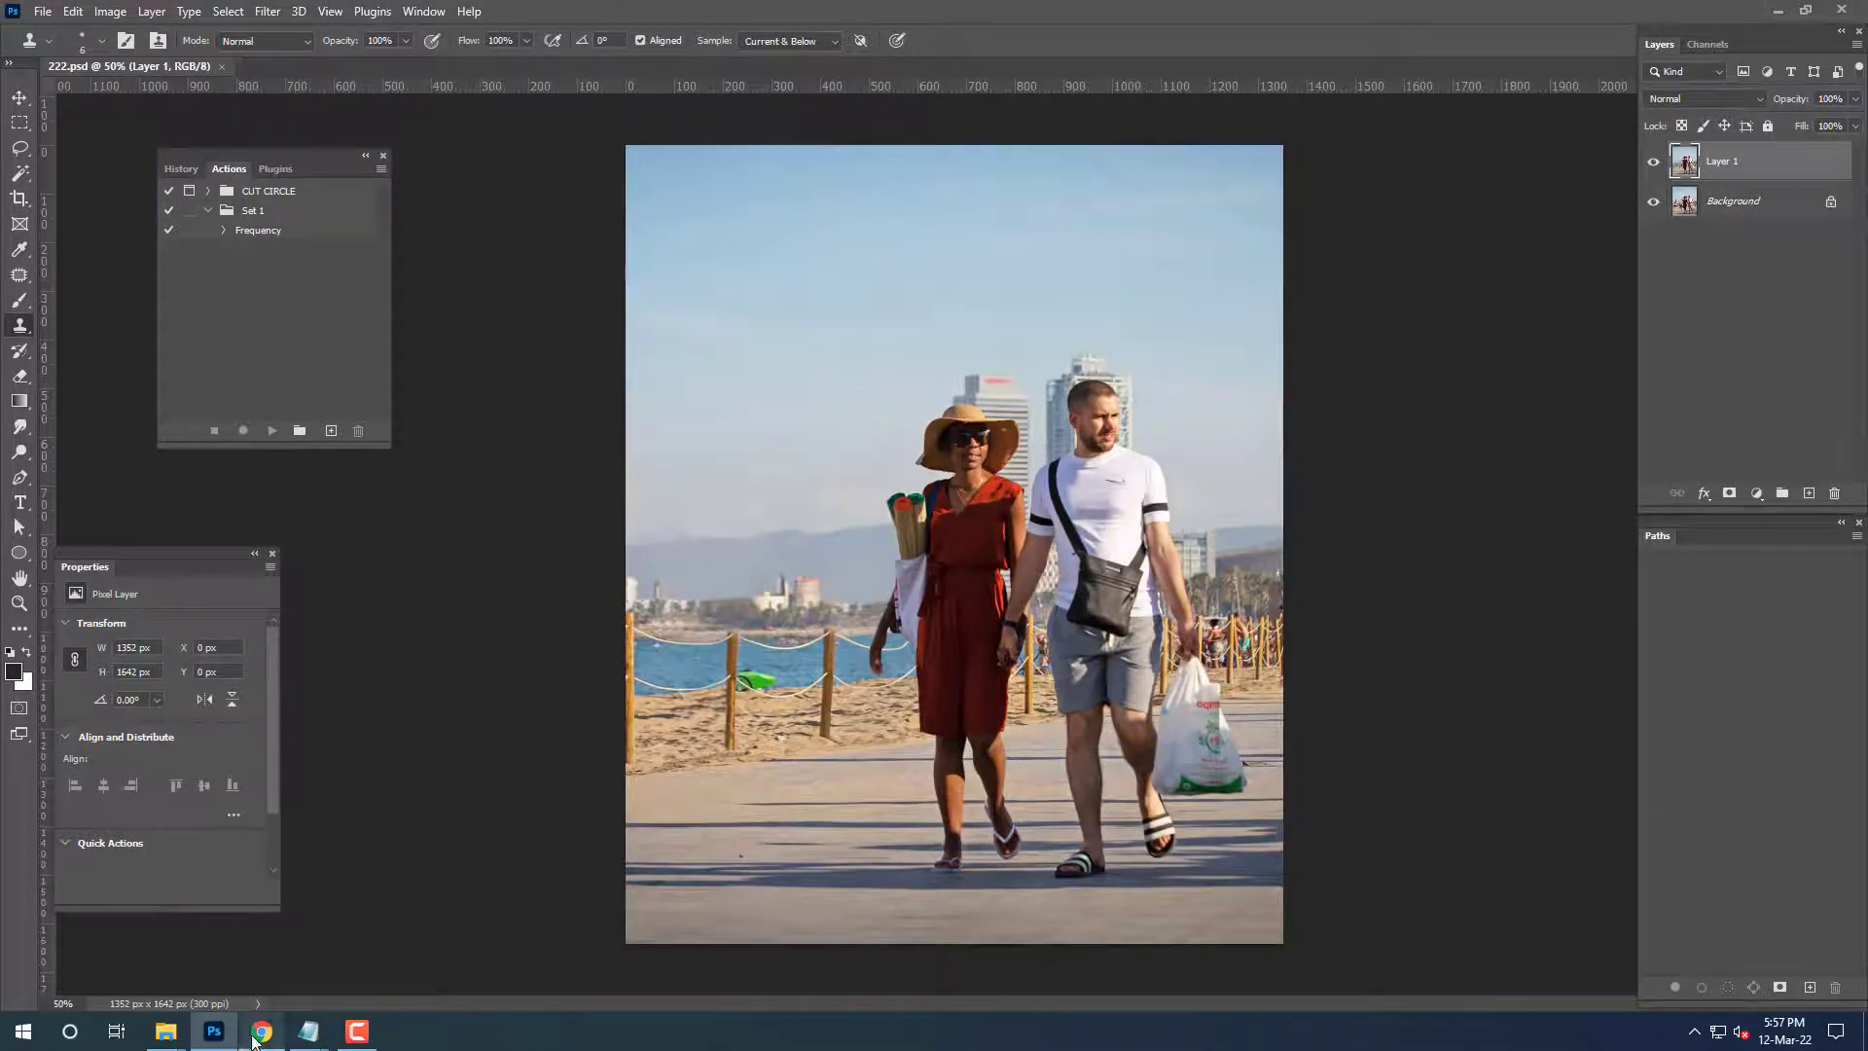